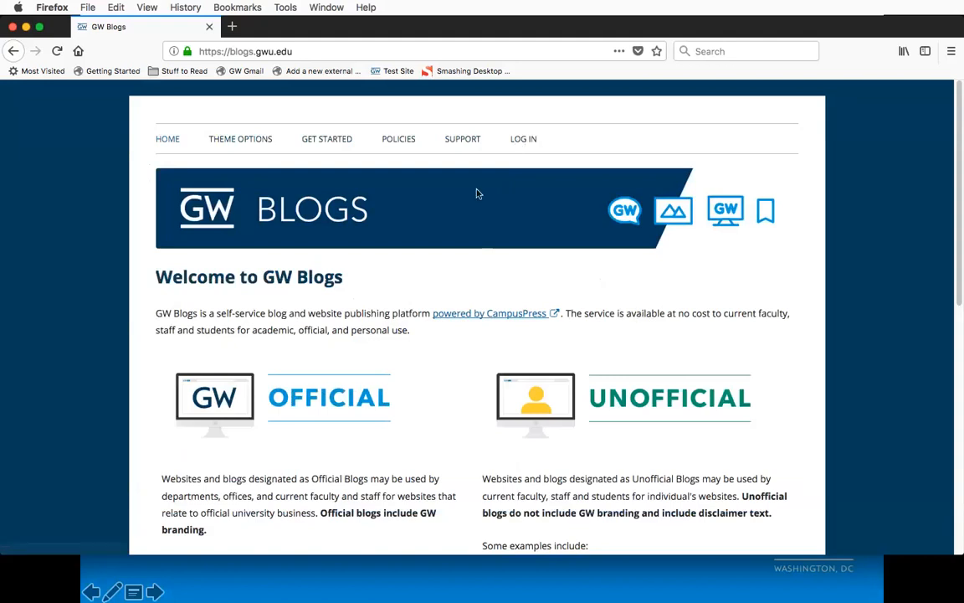
Step: Open the GW Blogs login page and choose to sign in with a NetID
{"action": "scroll", "coordinate": [460, 225], "scroll_direction": "down", "scroll_amount": 1}
{"action": "scroll", "coordinate": [461, 226], "scroll_direction": "down", "scroll_amount": 1}
{"action": "scroll", "coordinate": [460, 226], "scroll_direction": "up", "scroll_amount": 2}
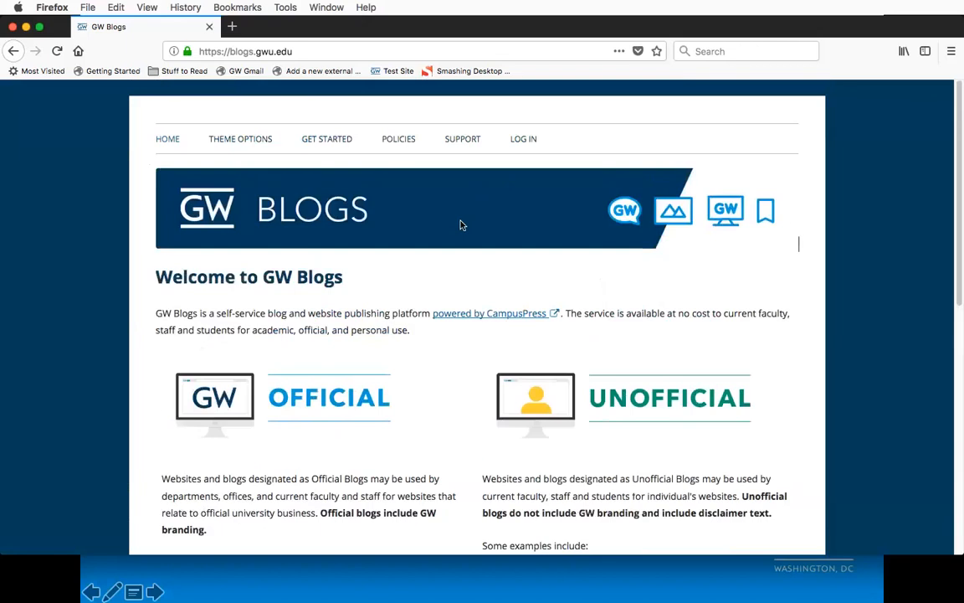
{"action": "left_click", "coordinate": [529, 140]}
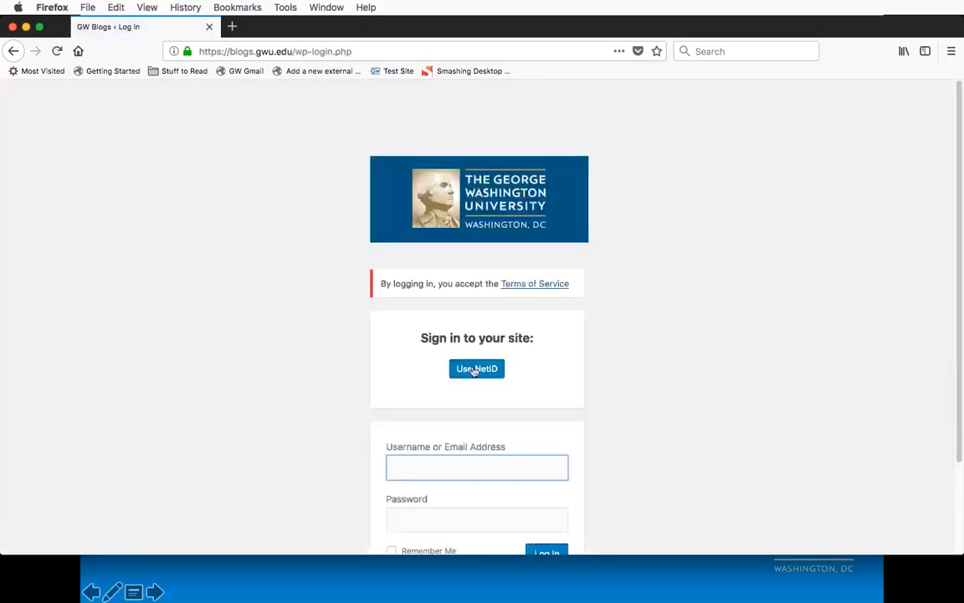
{"action": "left_click", "coordinate": [476, 369]}
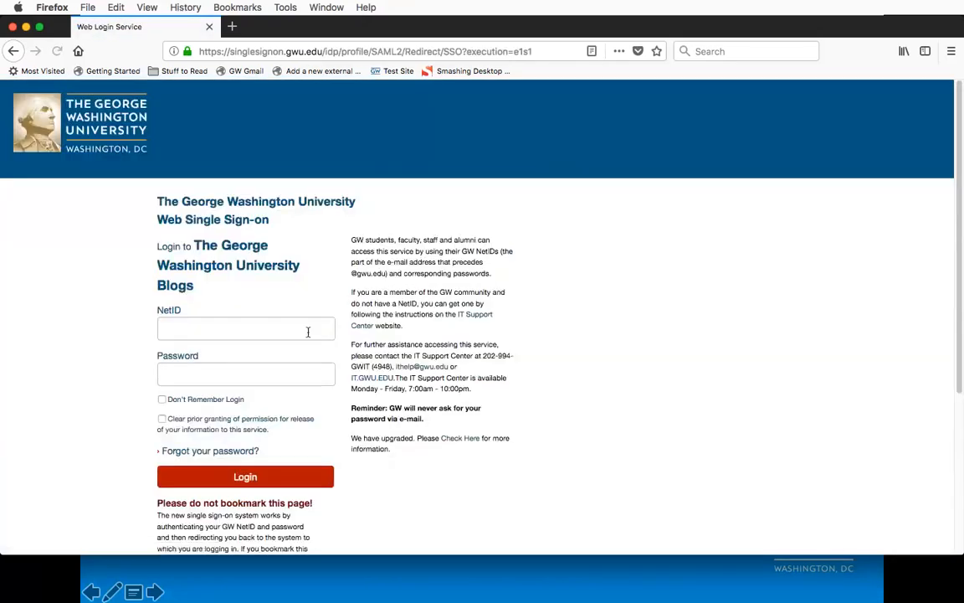
Step: Enter the account's NetID and password on the Single Sign-on page and log in
{"action": "type", "text": "onlinestrategy"}
{"action": "key", "text": "Tab"}
{"action": "type", "text": "••••••••"}
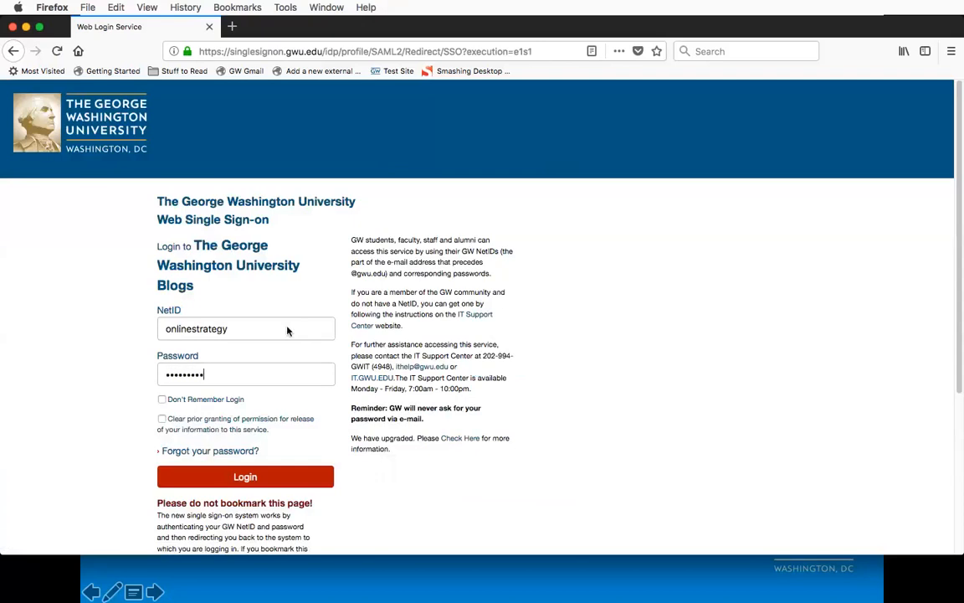
{"action": "key", "text": "Return"}
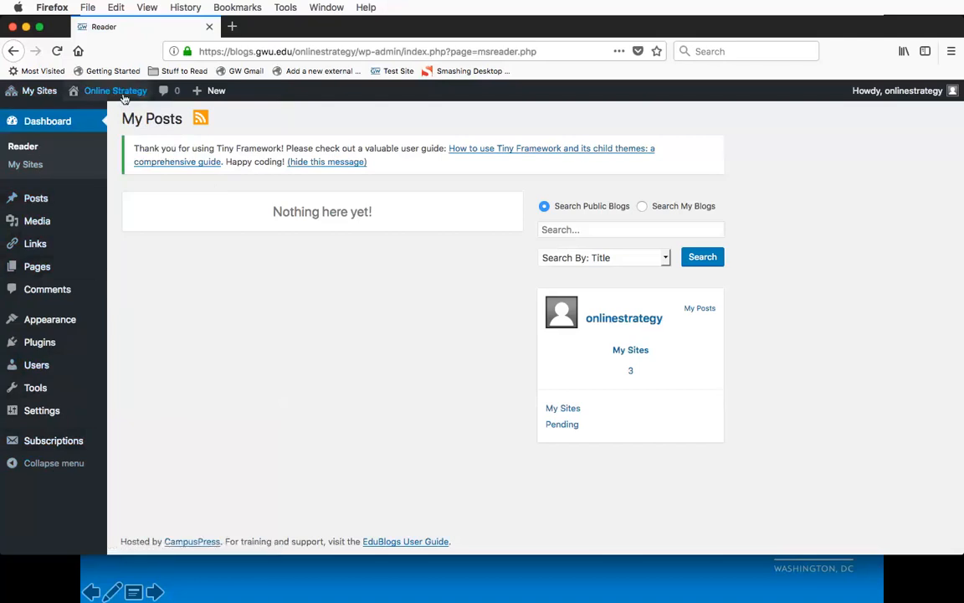
Step: Visit the Online Strategy site, open its Themes page and look over the available themes
{"action": "mouse_move", "coordinate": [104, 94]}
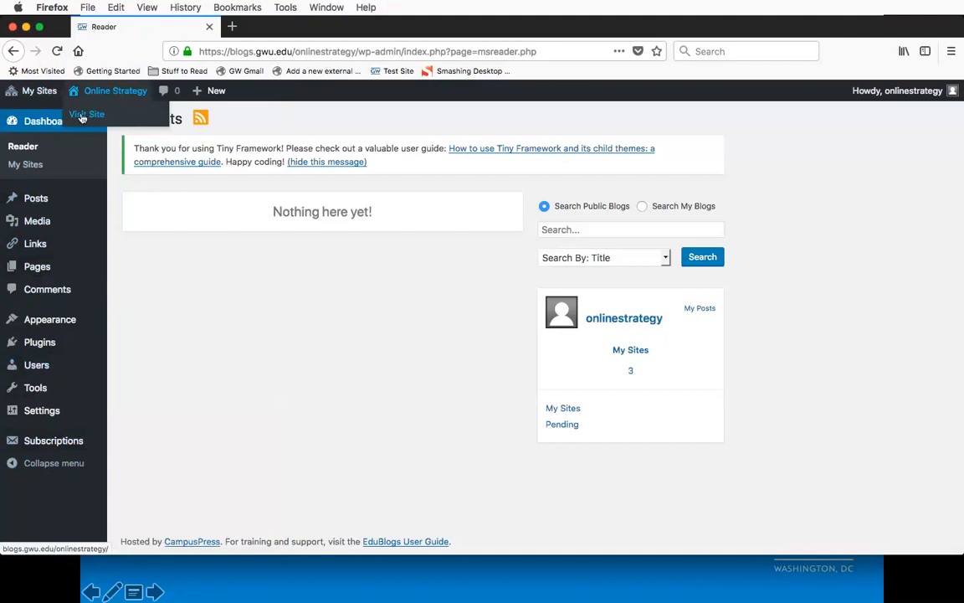
{"action": "left_click", "coordinate": [82, 117]}
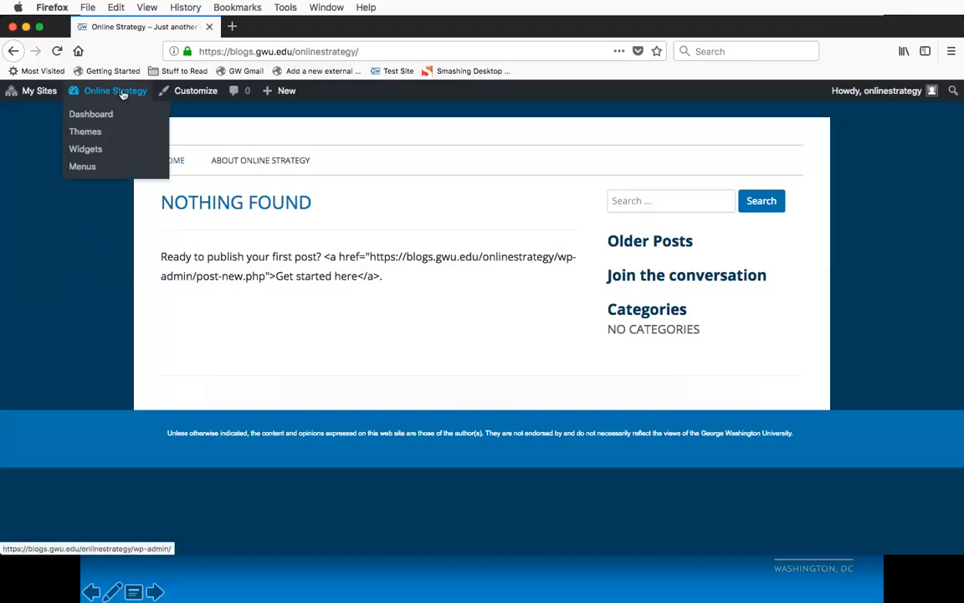
{"action": "left_click", "coordinate": [85, 133]}
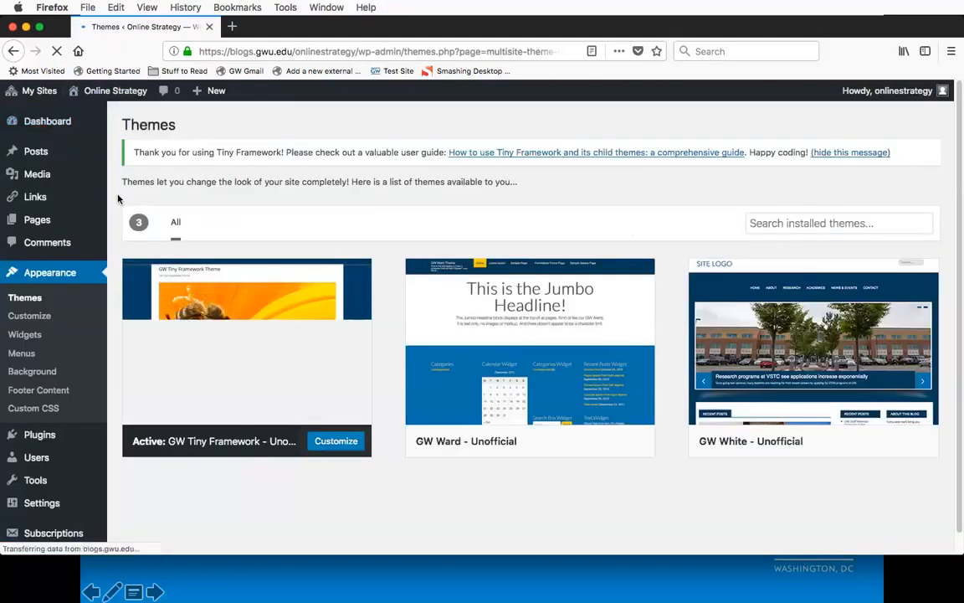
{"action": "scroll", "coordinate": [118, 199], "scroll_direction": "down", "scroll_amount": 1}
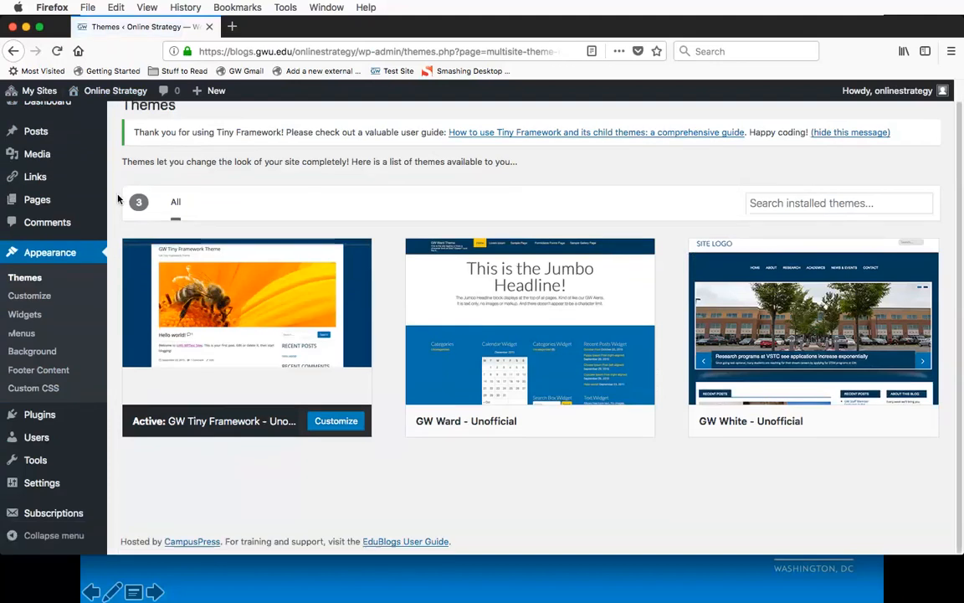
{"action": "scroll", "coordinate": [118, 198], "scroll_direction": "up", "scroll_amount": 1}
{"action": "scroll", "coordinate": [118, 198], "scroll_direction": "down", "scroll_amount": 1}
{"action": "scroll", "coordinate": [118, 198], "scroll_direction": "down", "scroll_amount": 1}
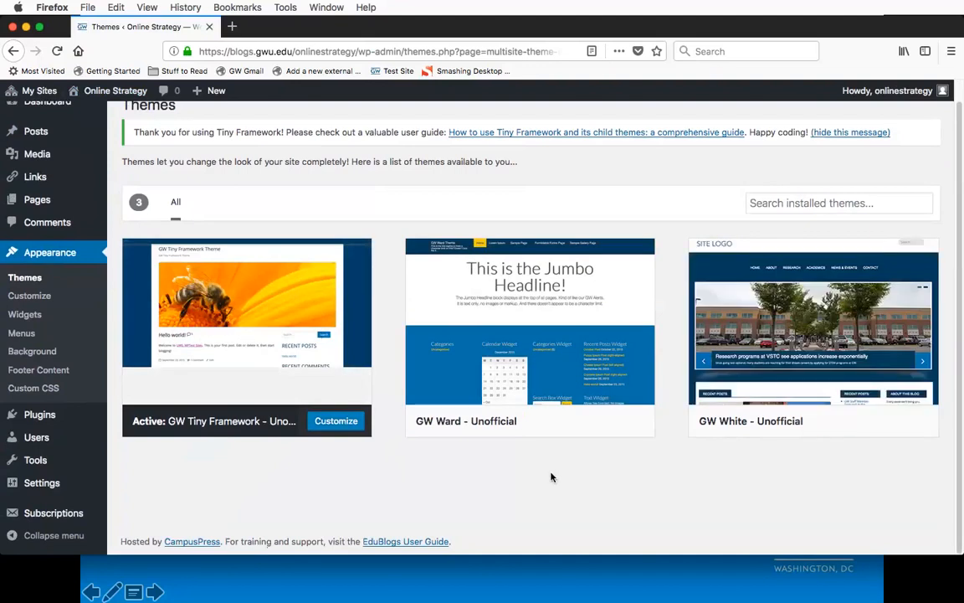
{"action": "mouse_move", "coordinate": [214, 381]}
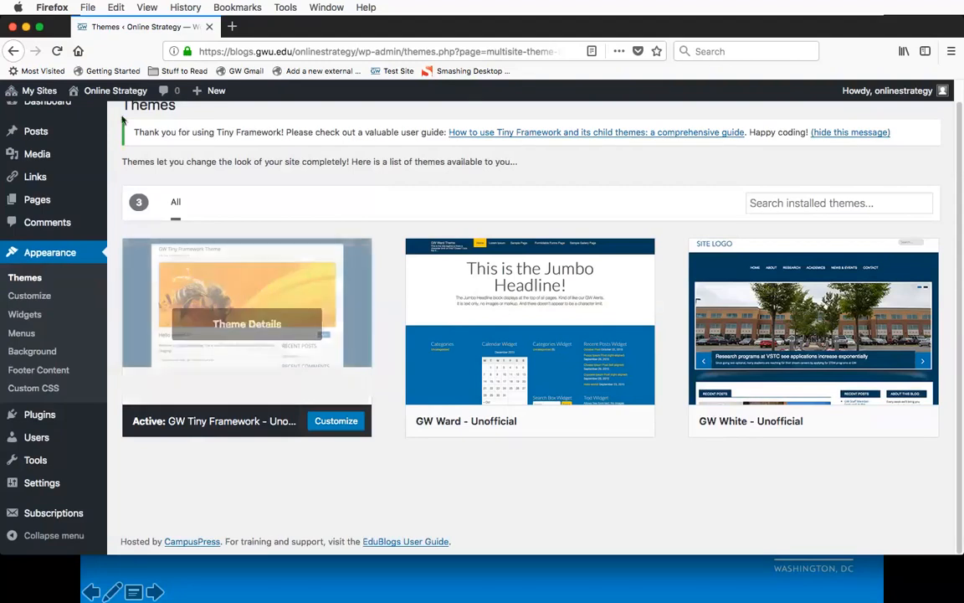
Step: Return to the live Online Strategy site and highlight the disclaimer text in its footer
{"action": "left_click", "coordinate": [89, 114]}
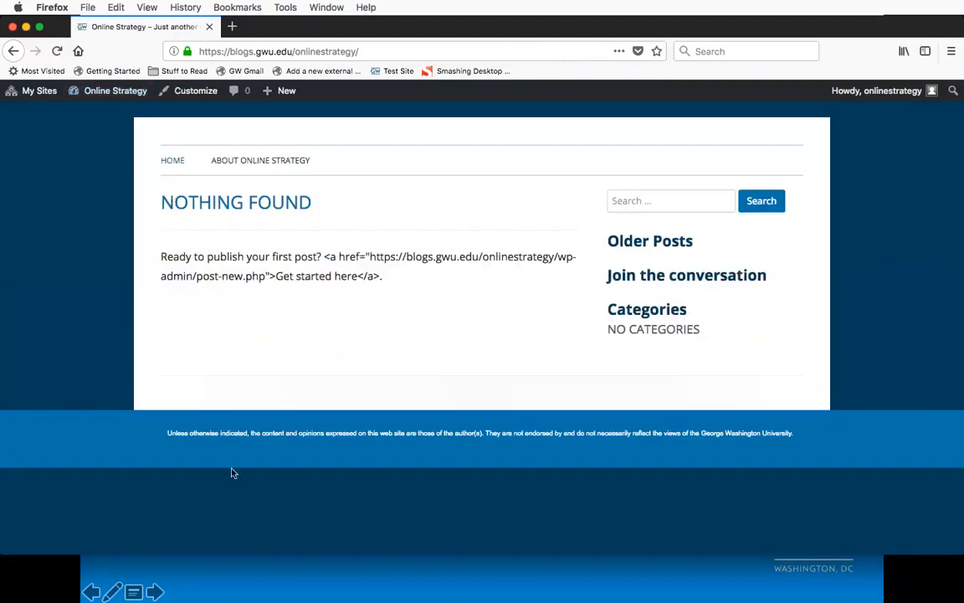
{"action": "left_click_drag", "start_coordinate": [165, 433], "coordinate": [289, 430]}
{"action": "left_click", "coordinate": [289, 430]}
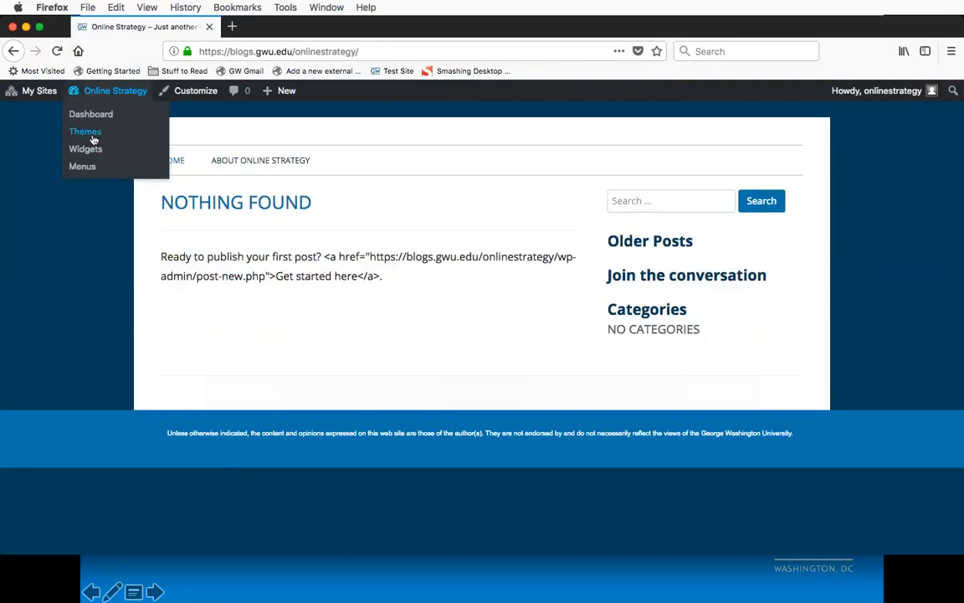
Step: View the theme details of GW Tiny Framework - Unofficial, followed by those of GW Ward - Unofficial
{"action": "left_click", "coordinate": [90, 134]}
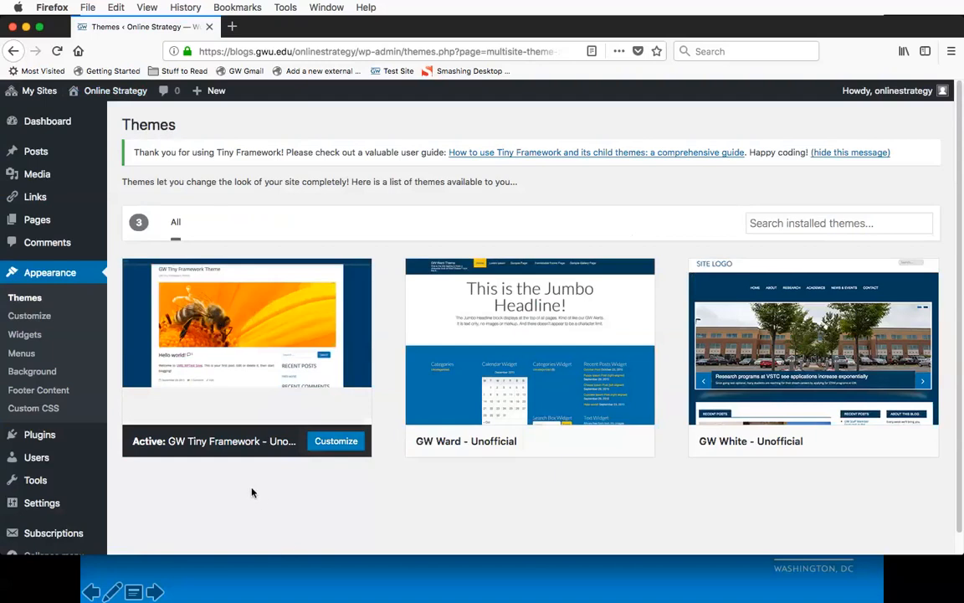
{"action": "left_click", "coordinate": [259, 347]}
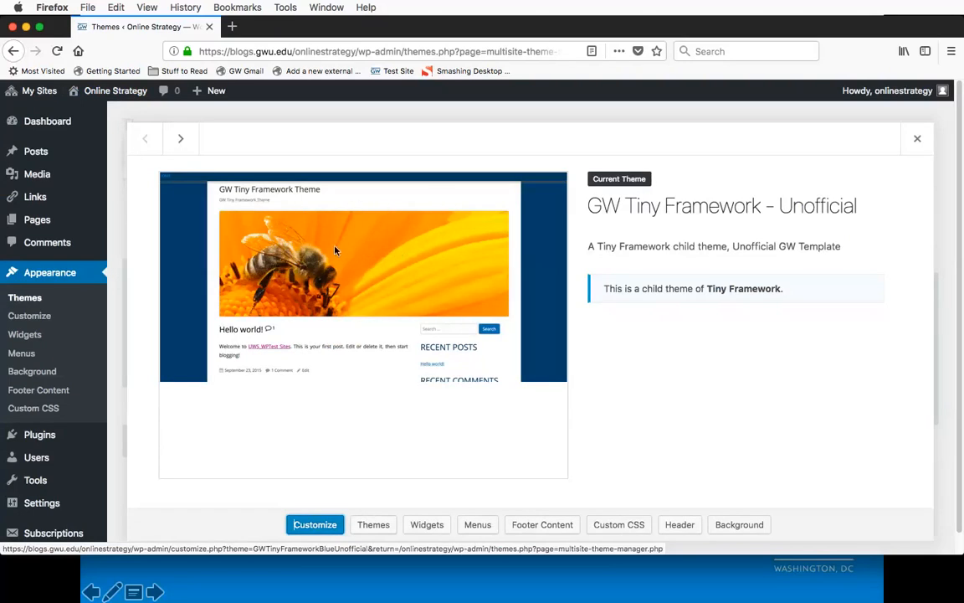
{"action": "scroll", "coordinate": [310, 280], "scroll_direction": "down", "scroll_amount": 1}
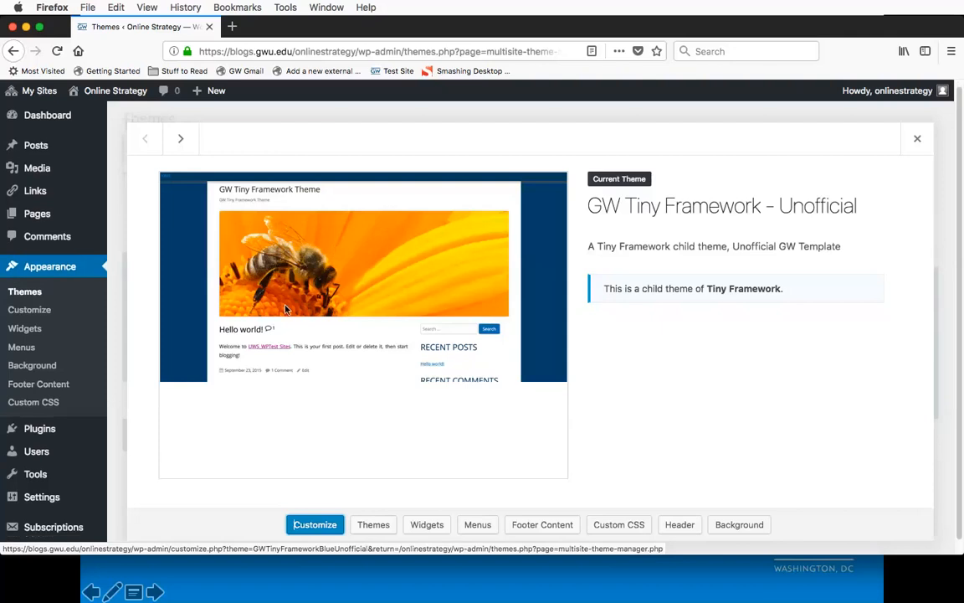
{"action": "scroll", "coordinate": [286, 309], "scroll_direction": "up", "scroll_amount": 1}
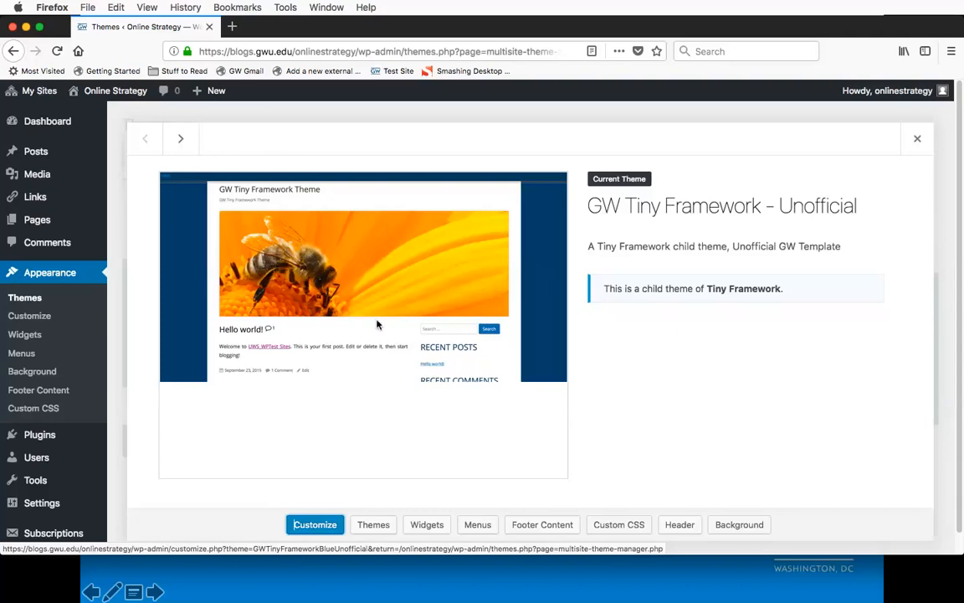
{"action": "left_click", "coordinate": [189, 142]}
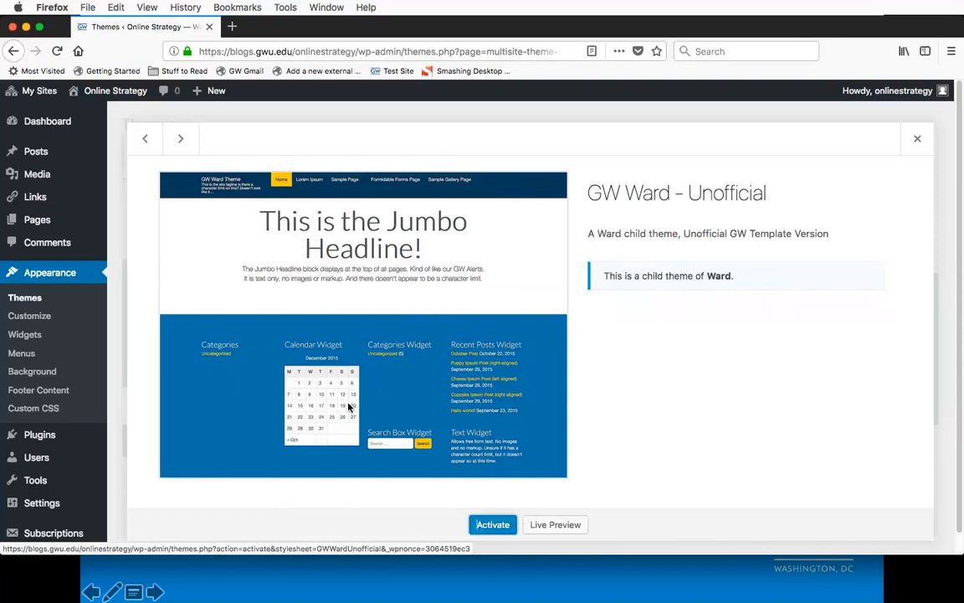
Step: Open researchdays.gwu.edu in a new browser tab
{"action": "key", "text": "ctrl+t"}
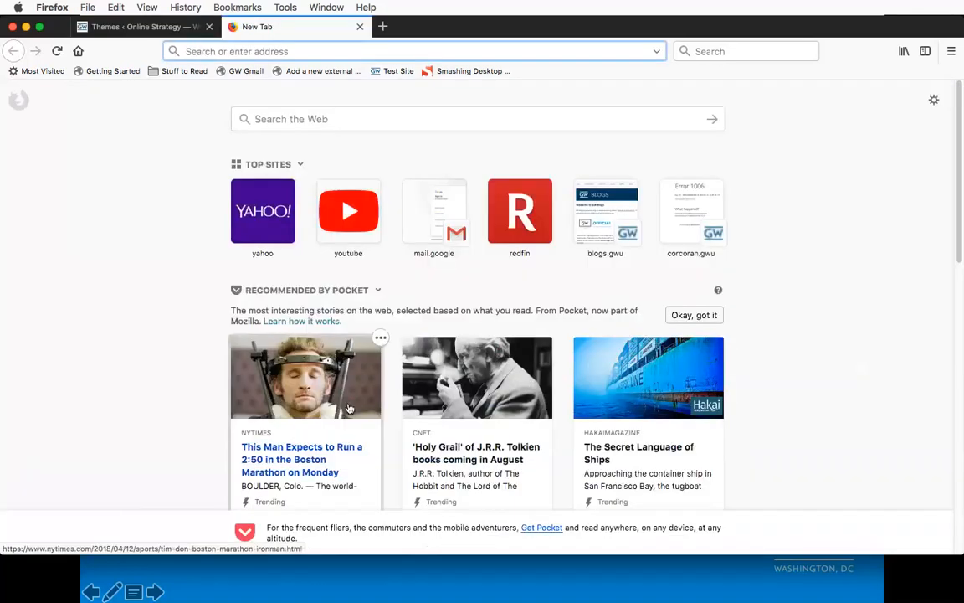
{"action": "type", "text": "re"}
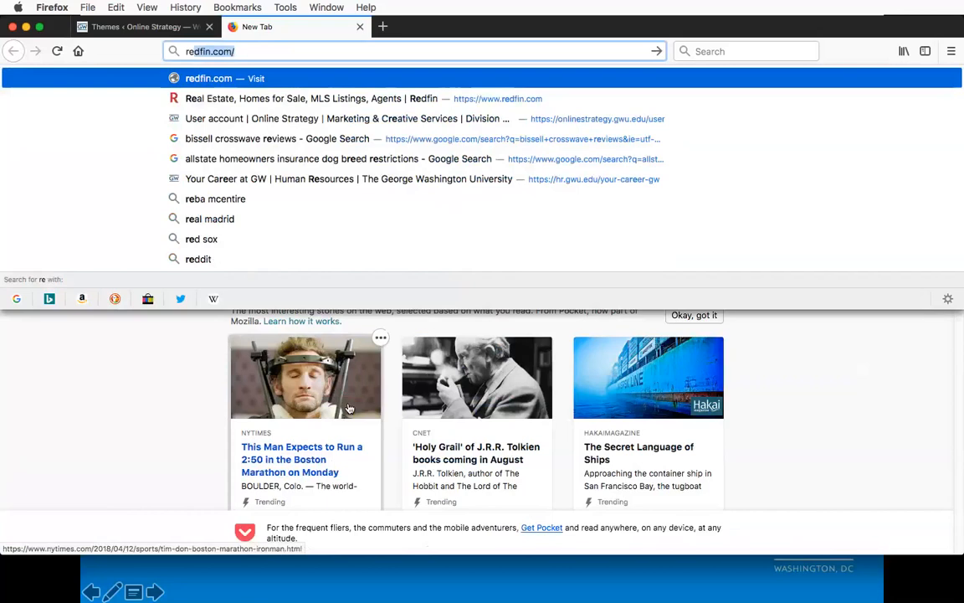
{"action": "type", "text": "searchdays"}
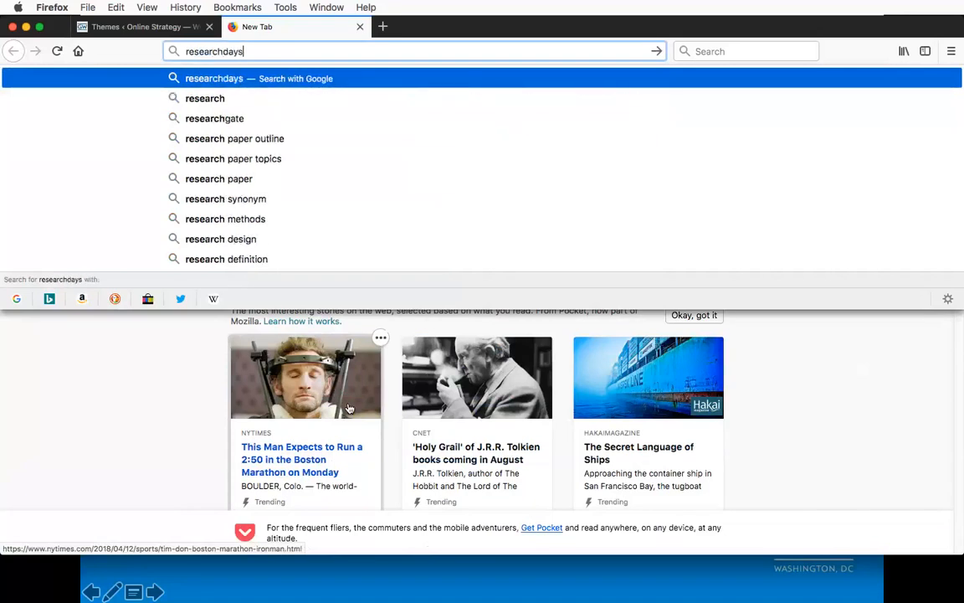
{"action": "type", "text": ".gwu.edu"}
{"action": "key", "text": "Return"}
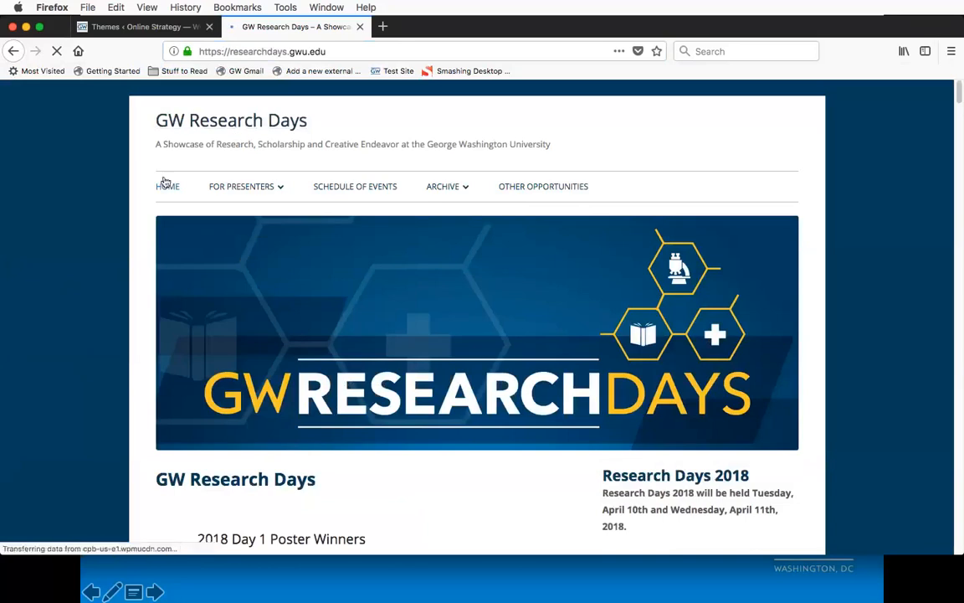
Step: Examine the GW Research Days site's navigation submenus, main content, sidebar widgets and footer as a theme example
{"action": "mouse_move", "coordinate": [267, 191]}
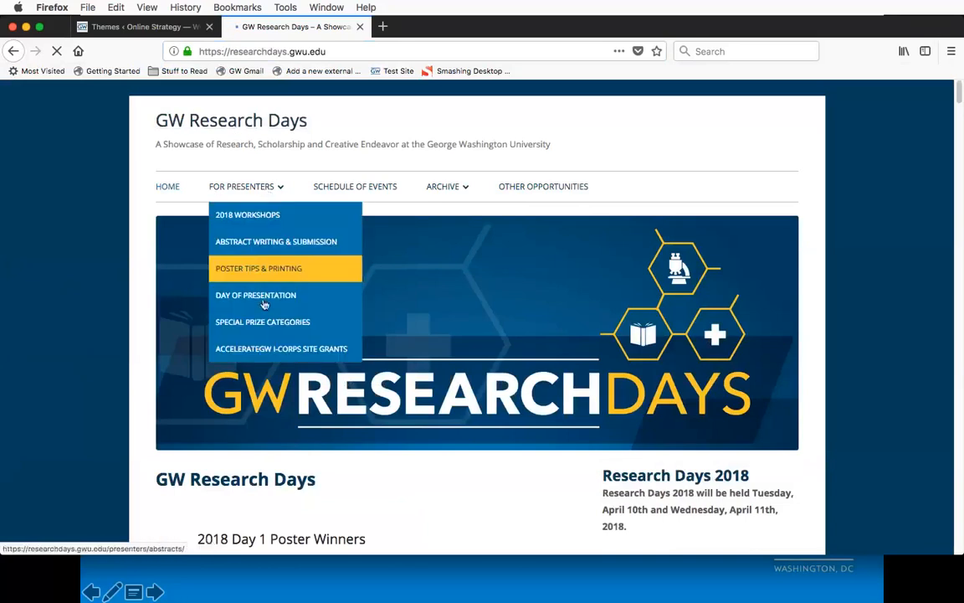
{"action": "mouse_move", "coordinate": [458, 191]}
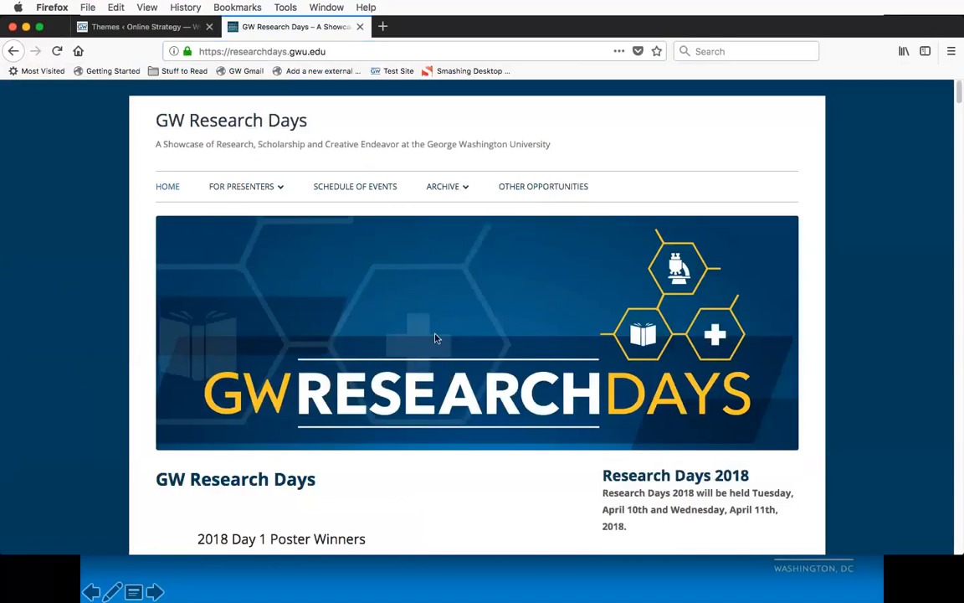
{"action": "scroll", "coordinate": [441, 334], "scroll_direction": "down", "scroll_amount": 5}
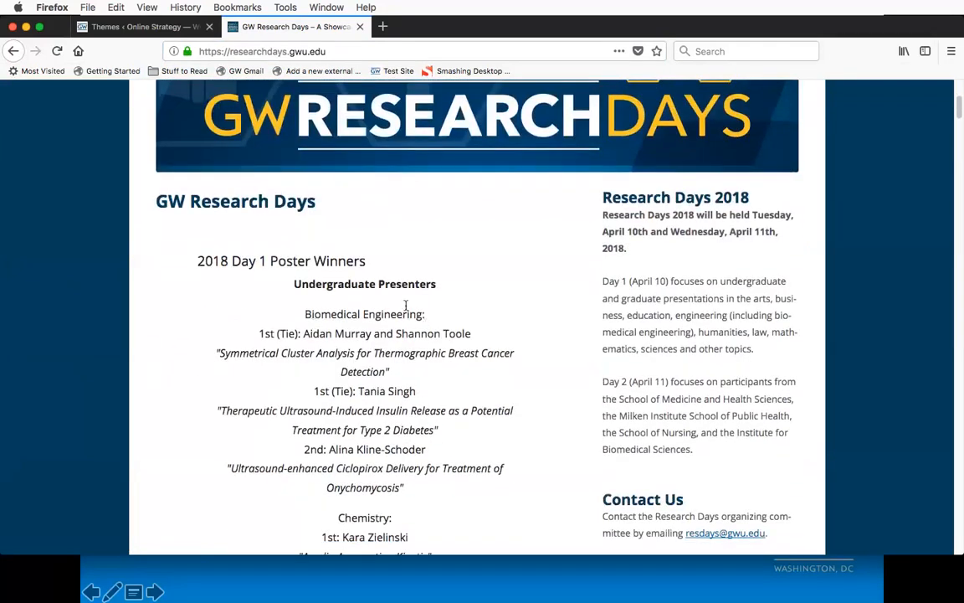
{"action": "scroll", "coordinate": [406, 307], "scroll_direction": "down", "scroll_amount": 2}
{"action": "scroll", "coordinate": [406, 306], "scroll_direction": "down", "scroll_amount": 20}
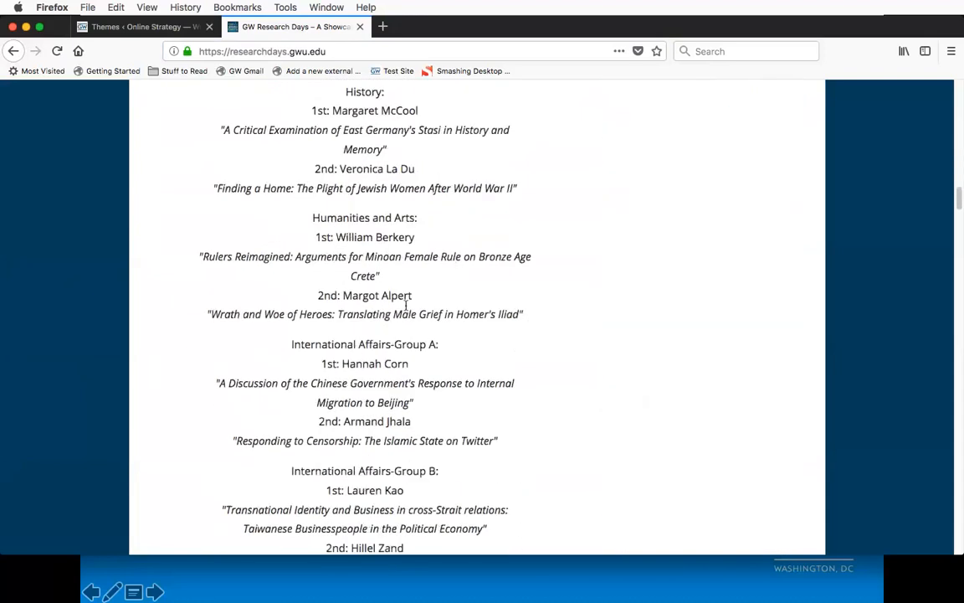
{"action": "scroll", "coordinate": [406, 307], "scroll_direction": "up", "scroll_amount": 20}
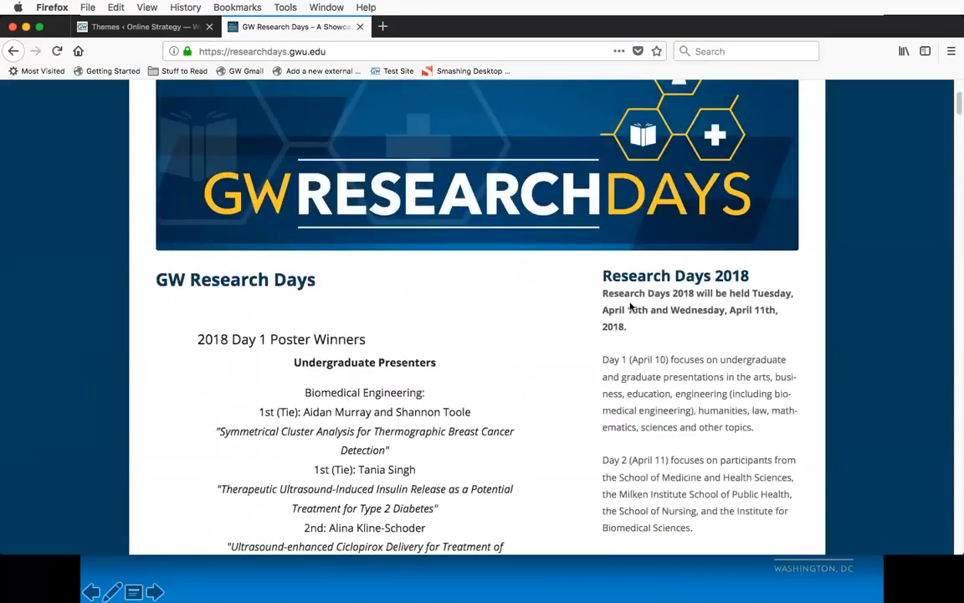
{"action": "scroll", "coordinate": [627, 390], "scroll_direction": "down", "scroll_amount": 6}
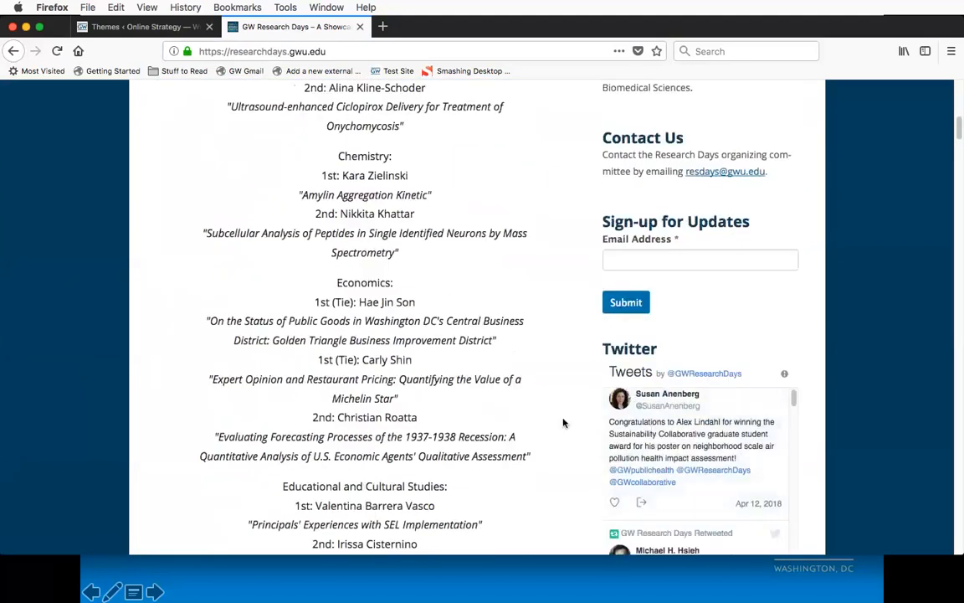
{"action": "scroll", "coordinate": [564, 422], "scroll_direction": "down", "scroll_amount": 3}
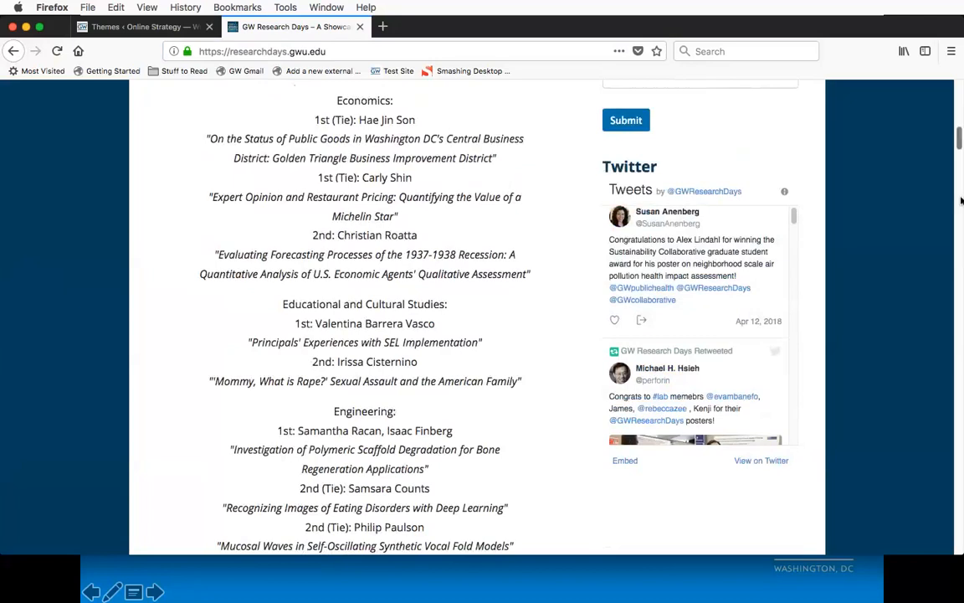
{"action": "scroll", "coordinate": [961, 200], "scroll_direction": "down", "scroll_amount": 20}
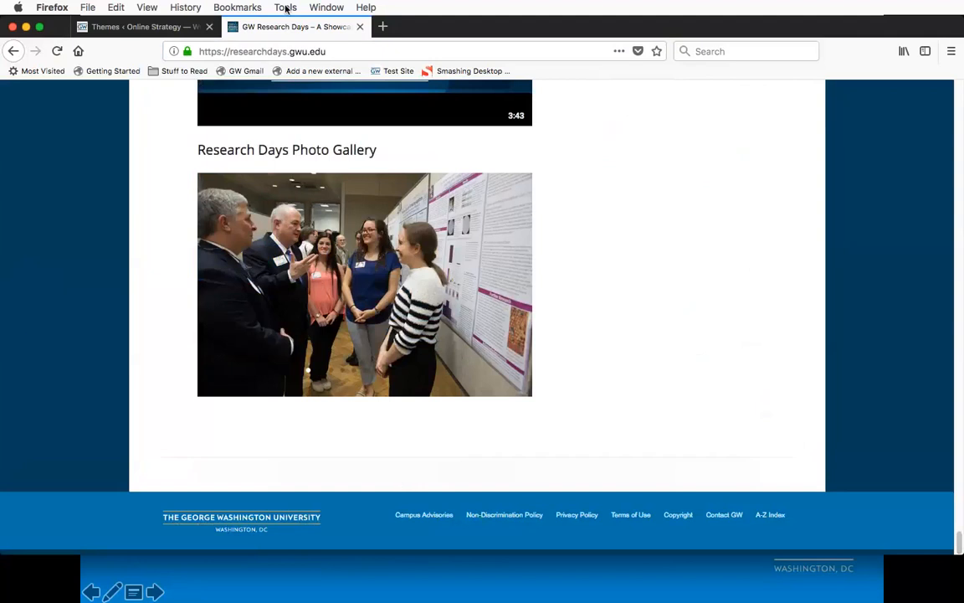
Step: Load facultysenate.gwu.edu in the same tab and examine its home page layout down to the footer
{"action": "left_click", "coordinate": [277, 48]}
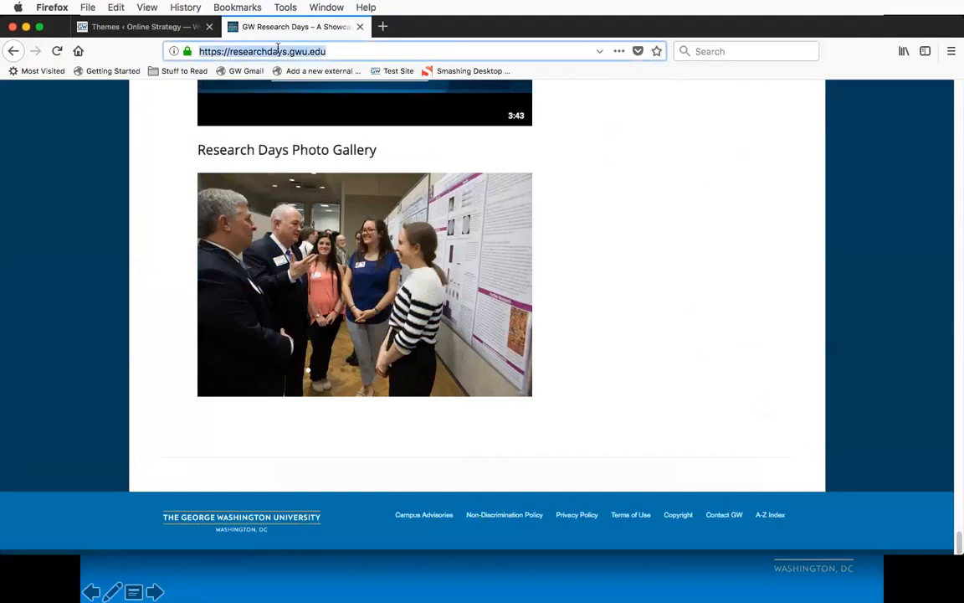
{"action": "type", "text": "facultysenate.gwu.edu/"}
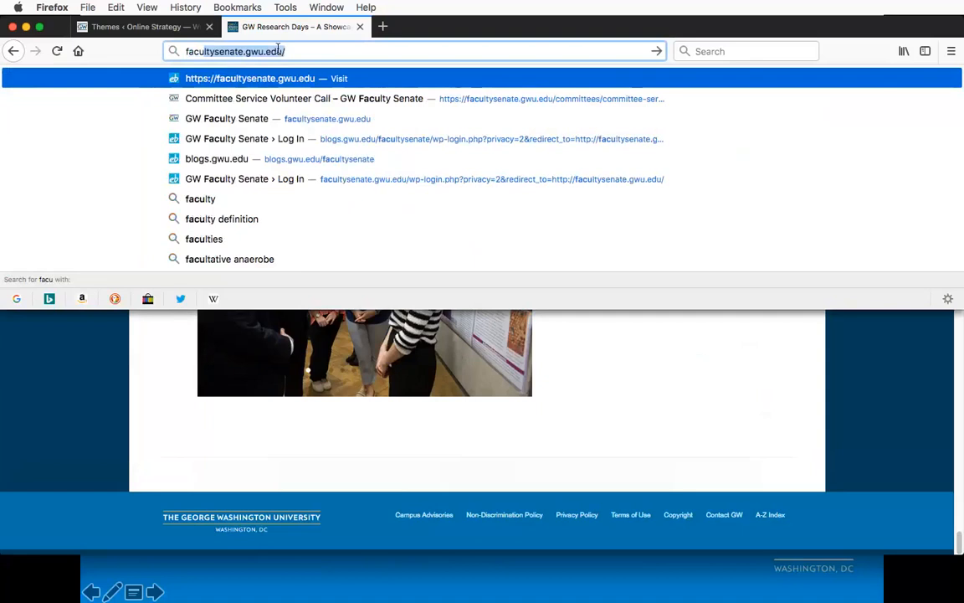
{"action": "key", "text": "Return"}
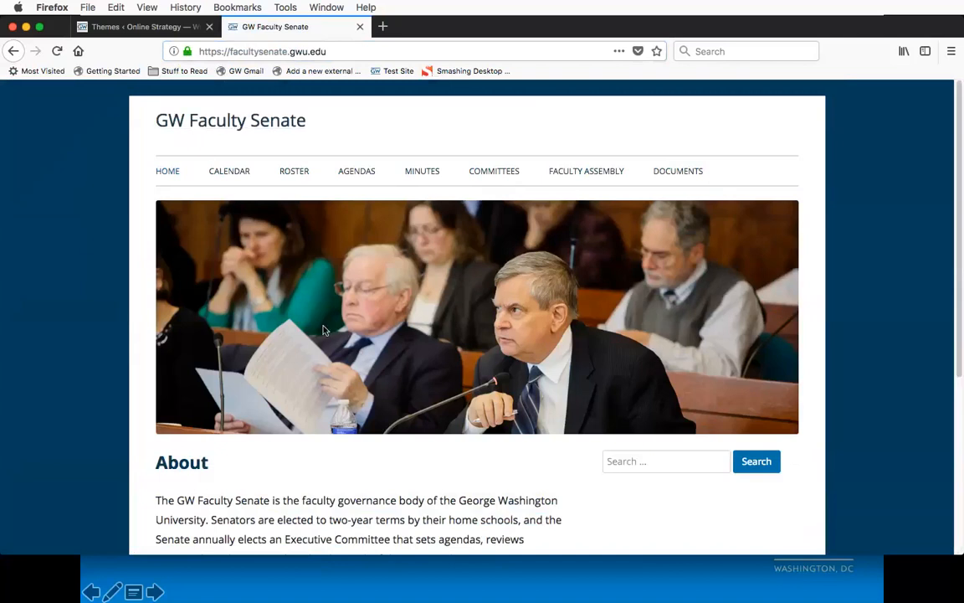
{"action": "scroll", "coordinate": [63, 286], "scroll_direction": "down", "scroll_amount": 5}
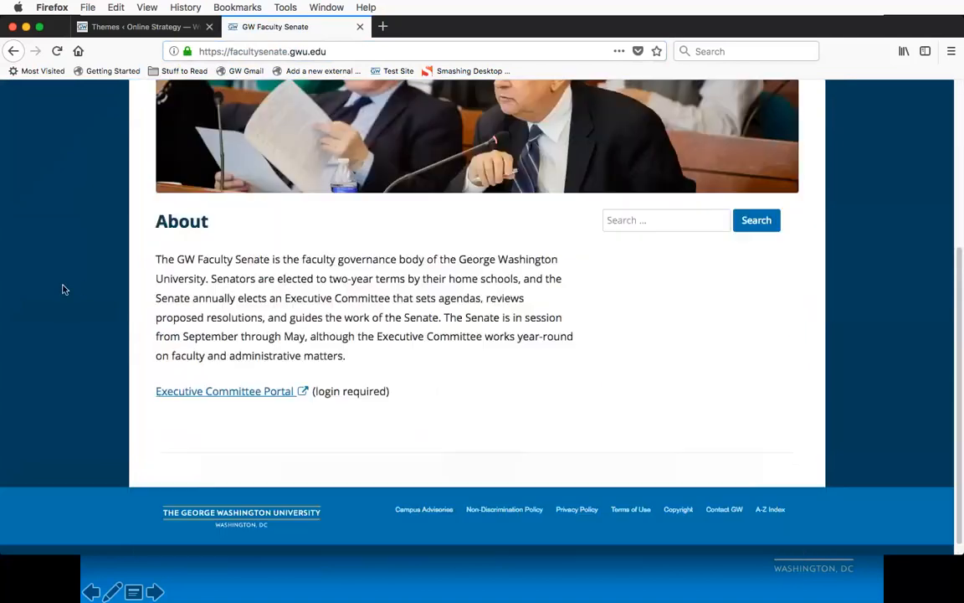
{"action": "scroll", "coordinate": [315, 327], "scroll_direction": "up", "scroll_amount": 1}
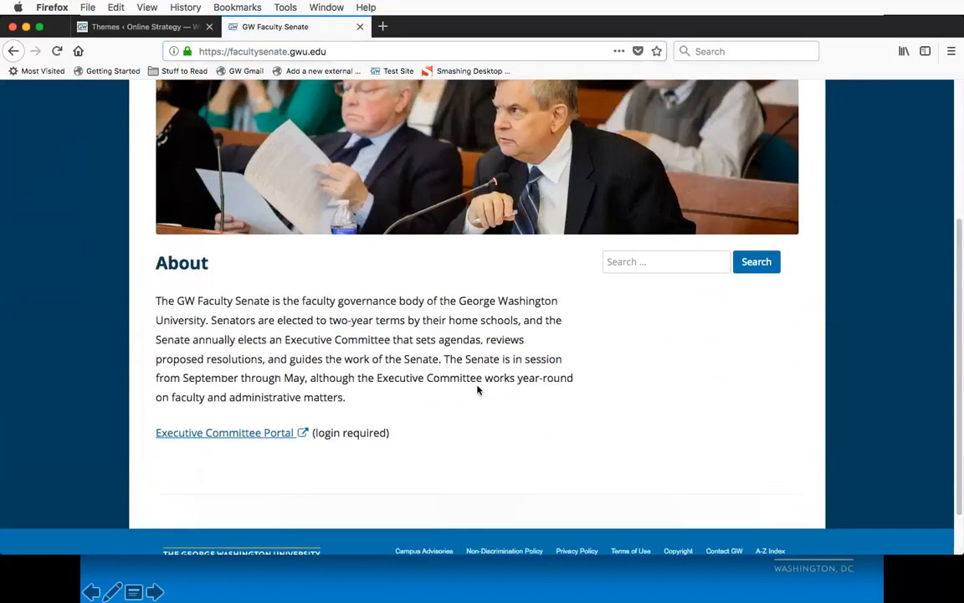
Step: Open the Faculty Senate site's Roster page and look through its header image and the member lists grouped by school
{"action": "scroll", "coordinate": [478, 389], "scroll_direction": "up", "scroll_amount": 4}
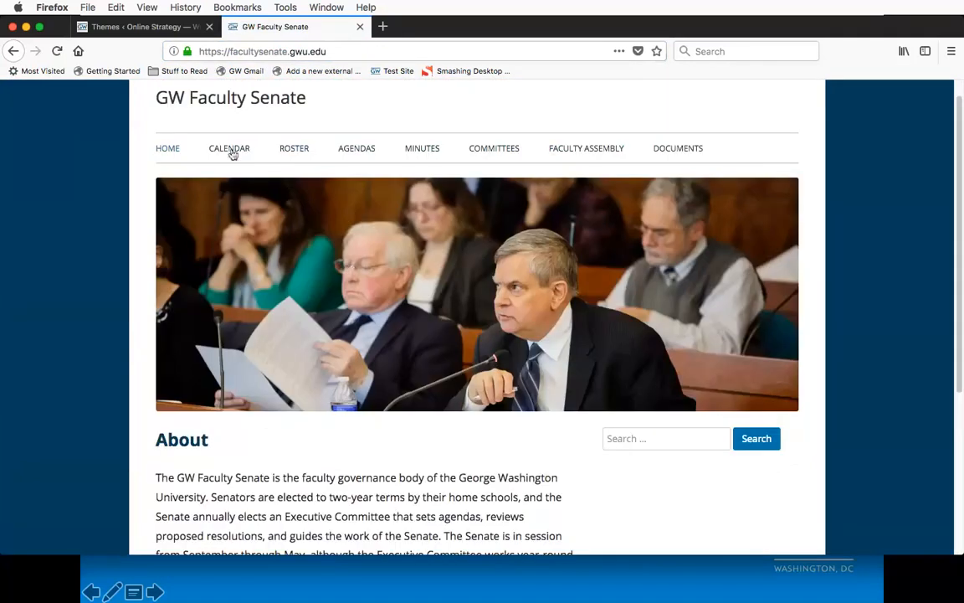
{"action": "left_click", "coordinate": [288, 149]}
{"action": "scroll", "coordinate": [68, 235], "scroll_direction": "down", "scroll_amount": 10}
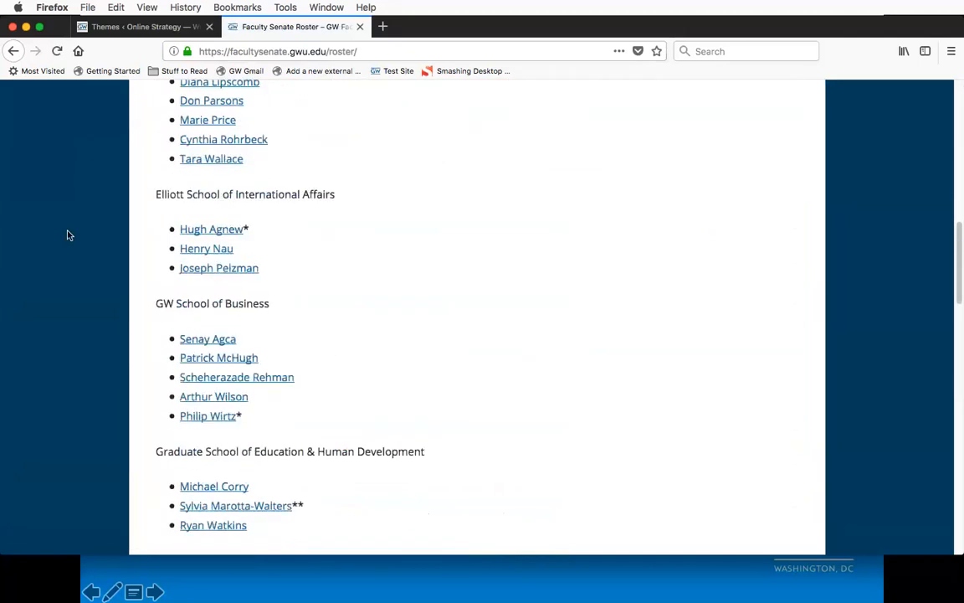
{"action": "scroll", "coordinate": [69, 235], "scroll_direction": "down", "scroll_amount": 2}
{"action": "scroll", "coordinate": [68, 235], "scroll_direction": "up", "scroll_amount": 10}
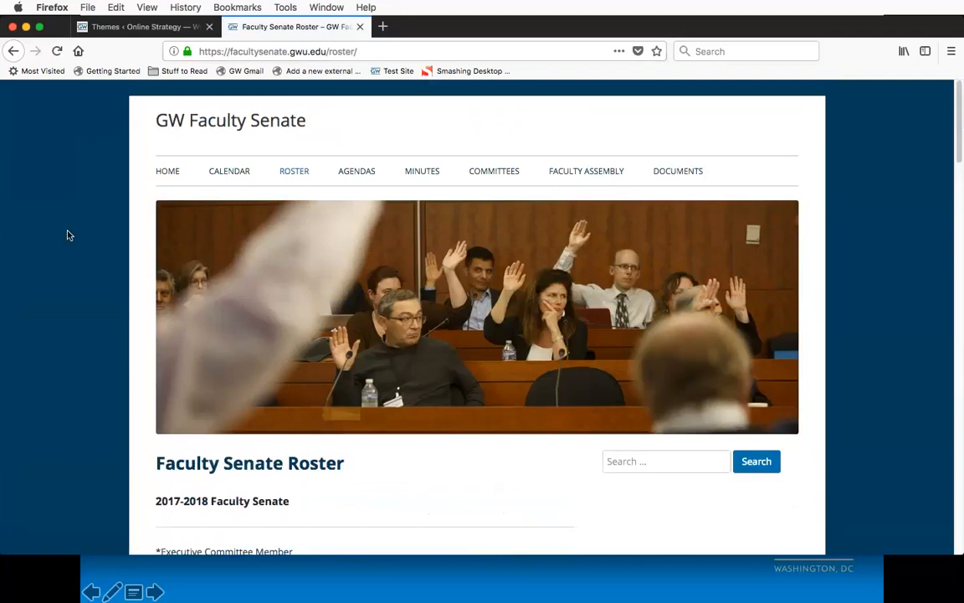
{"action": "left_click", "coordinate": [311, 51]}
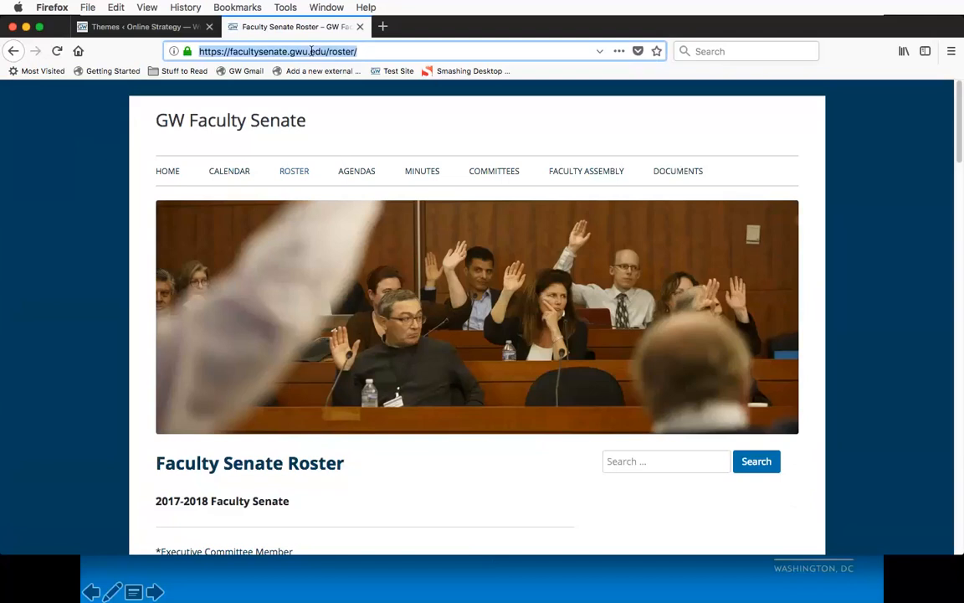
{"action": "scroll", "coordinate": [121, 233], "scroll_direction": "down", "scroll_amount": 2}
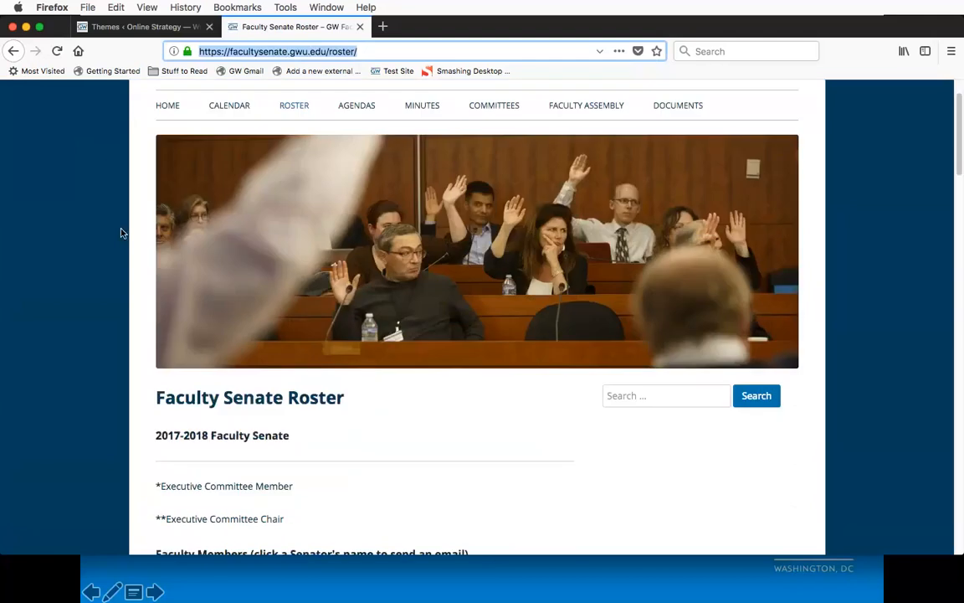
Step: Return to the Faculty Senate home page, view the Executive Committee Portal page linked below About, and close its tab
{"action": "key", "text": "super+bracketleft"}
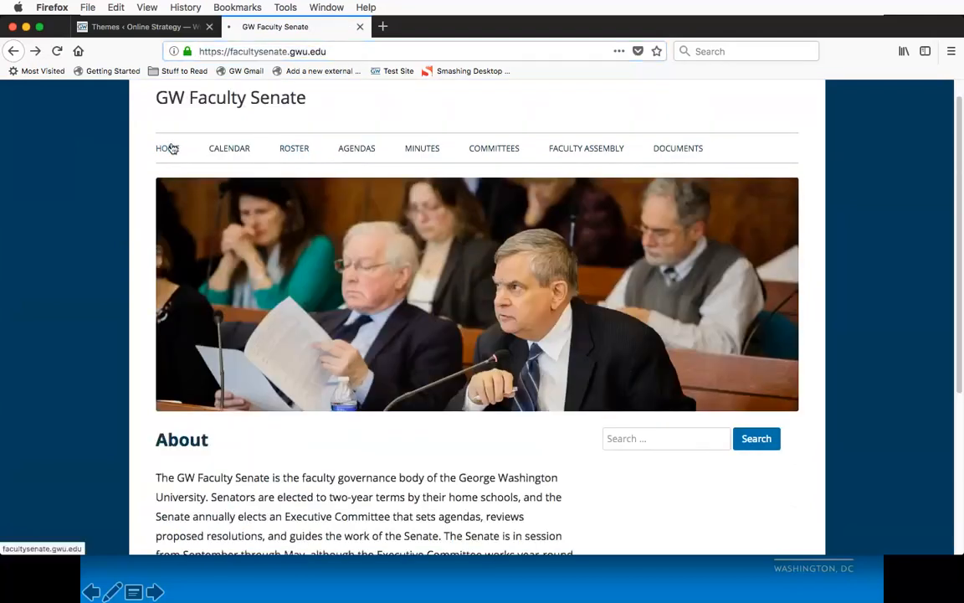
{"action": "scroll", "coordinate": [71, 381], "scroll_direction": "down", "scroll_amount": 5}
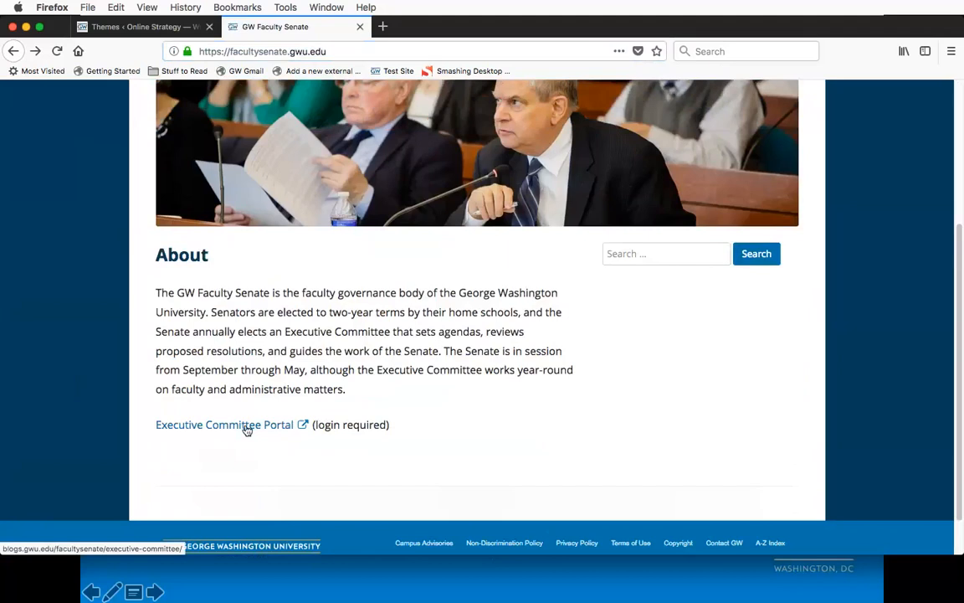
{"action": "left_click", "coordinate": [247, 429]}
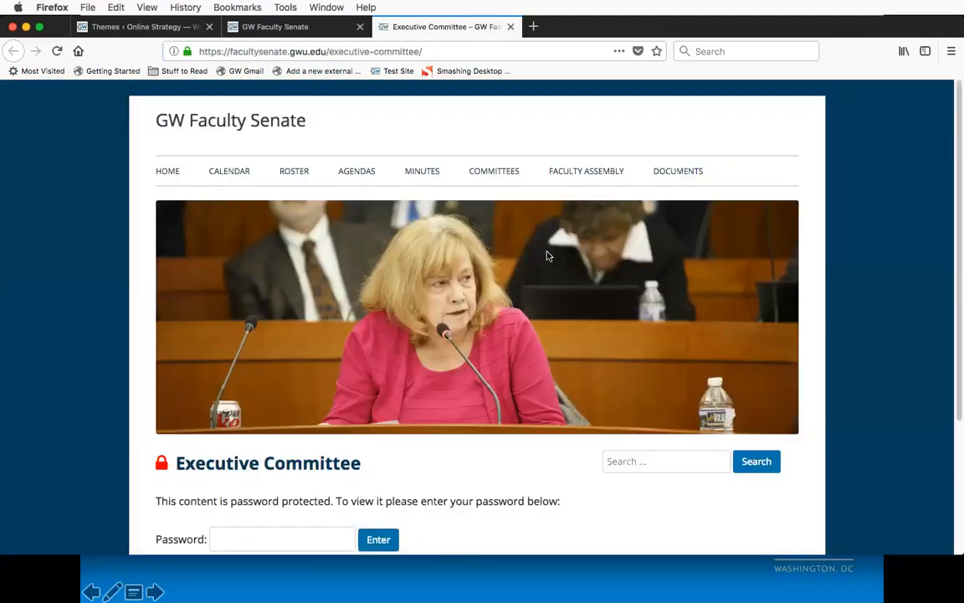
{"action": "scroll", "coordinate": [549, 255], "scroll_direction": "down", "scroll_amount": 3}
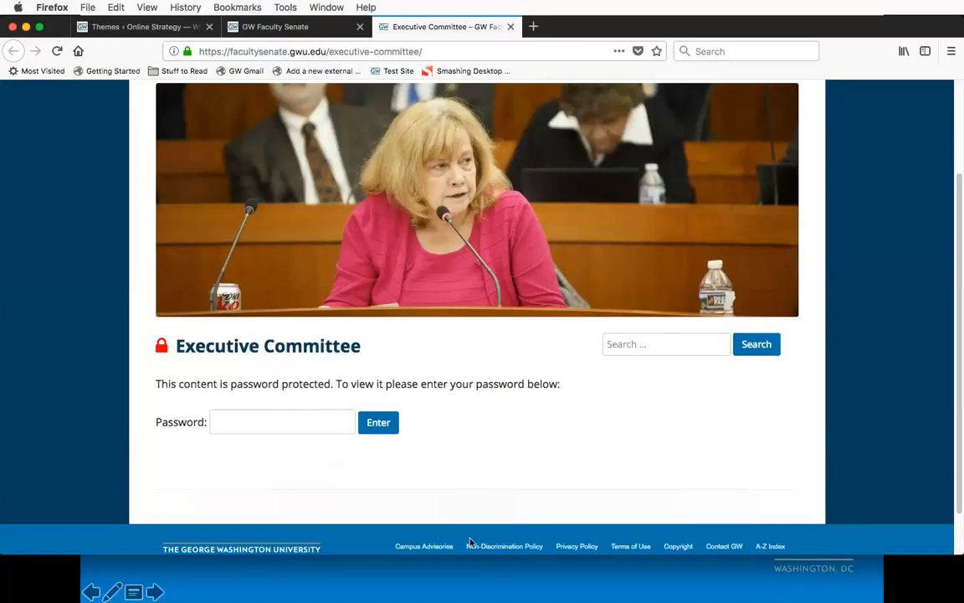
{"action": "scroll", "coordinate": [434, 350], "scroll_direction": "up", "scroll_amount": 2}
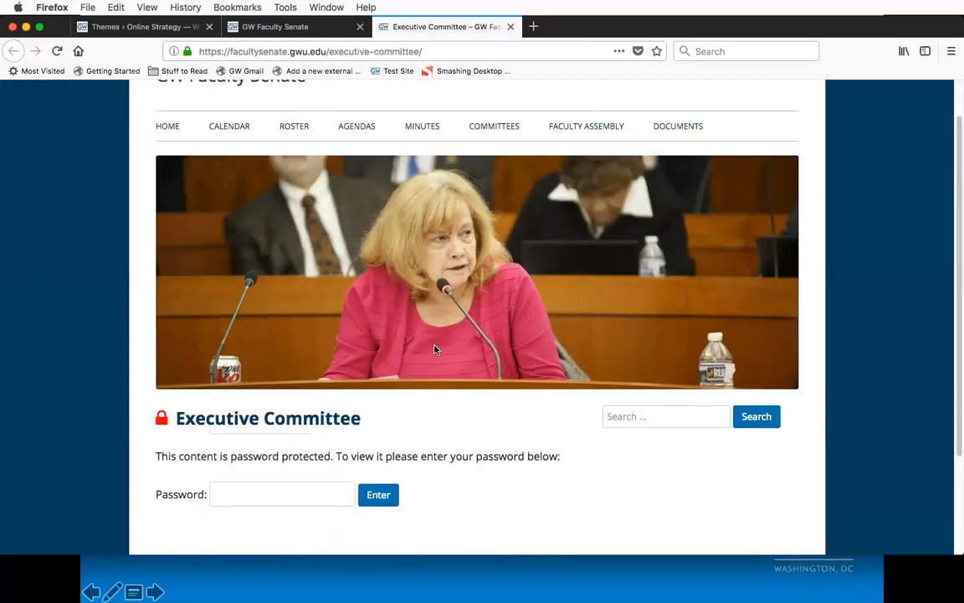
{"action": "key", "text": "super+w"}
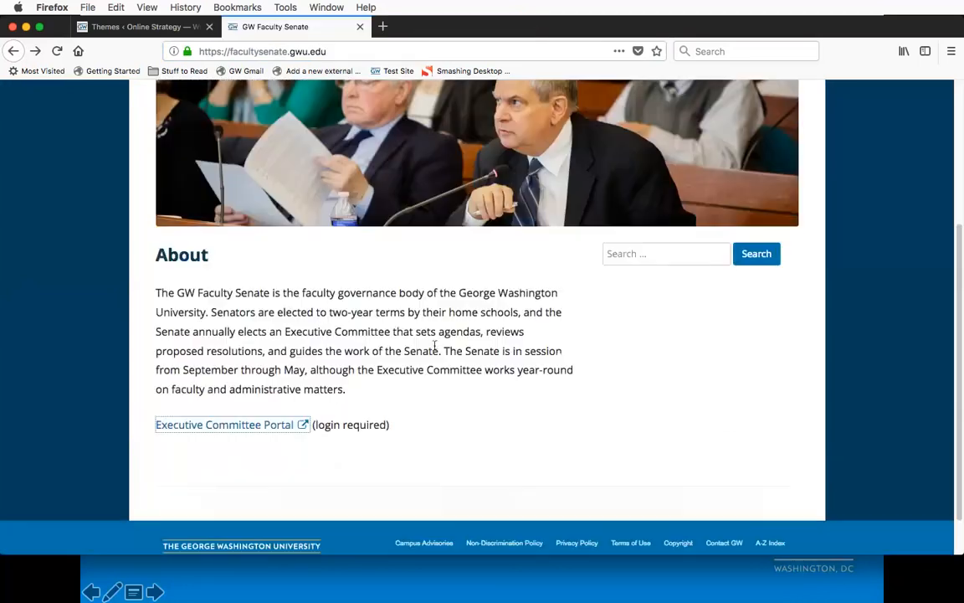
Step: Load creua.business.gwu.edu in the Faculty Senate tab and look through its home page banner and Welcome text
{"action": "left_click", "coordinate": [138, 28]}
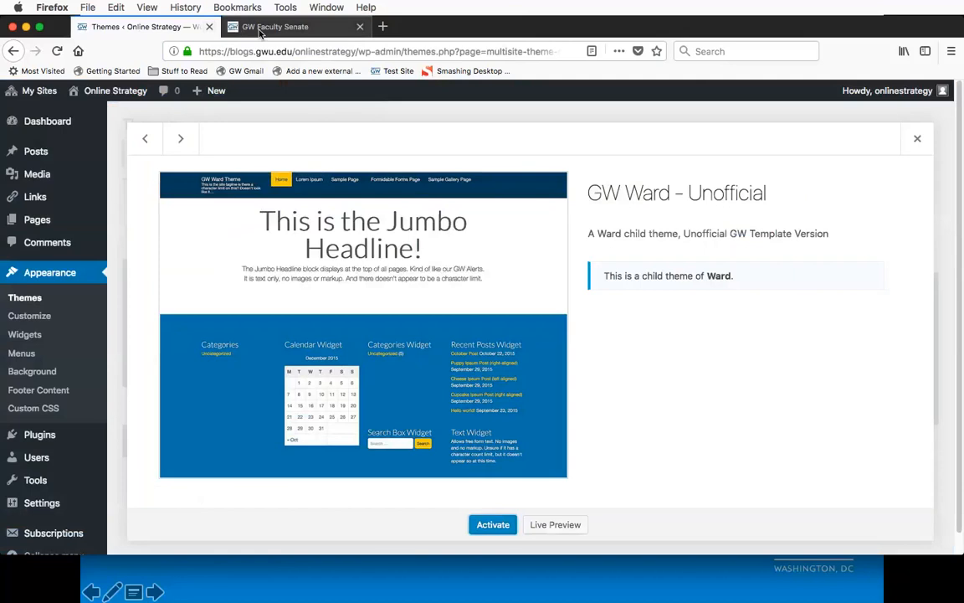
{"action": "left_click", "coordinate": [266, 27]}
{"action": "left_click", "coordinate": [285, 52]}
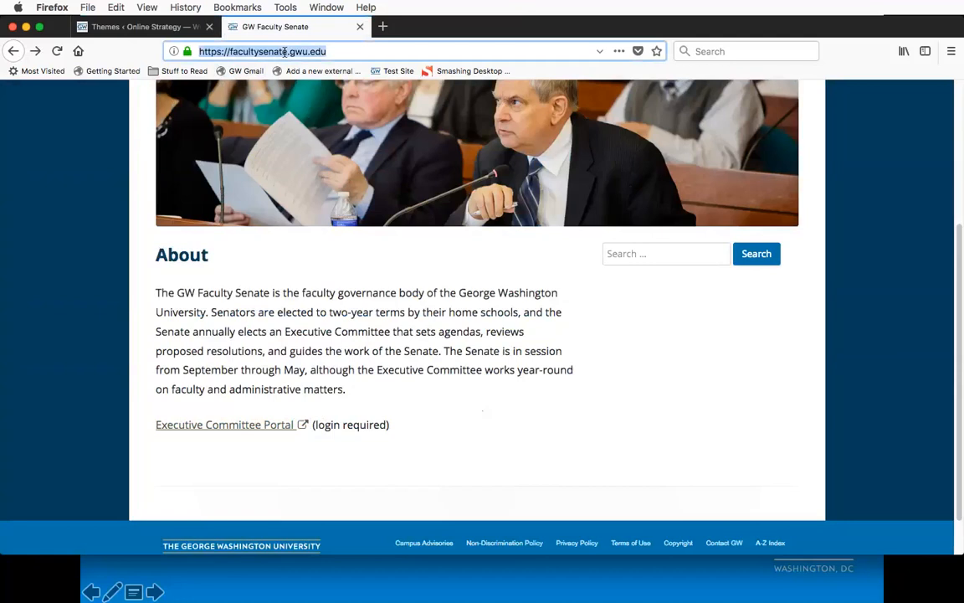
{"action": "type", "text": "crea"}
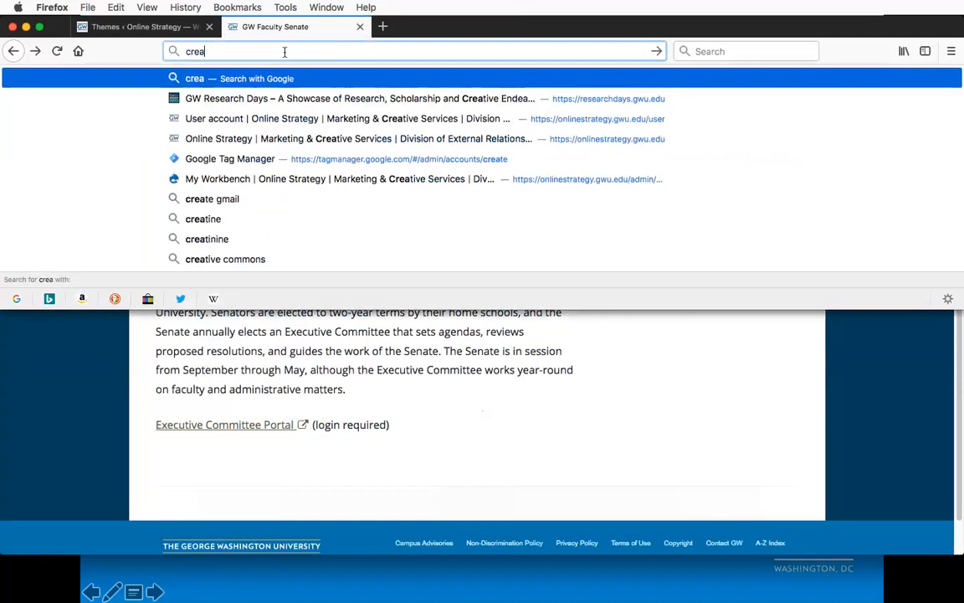
{"action": "type", "text": "u"}
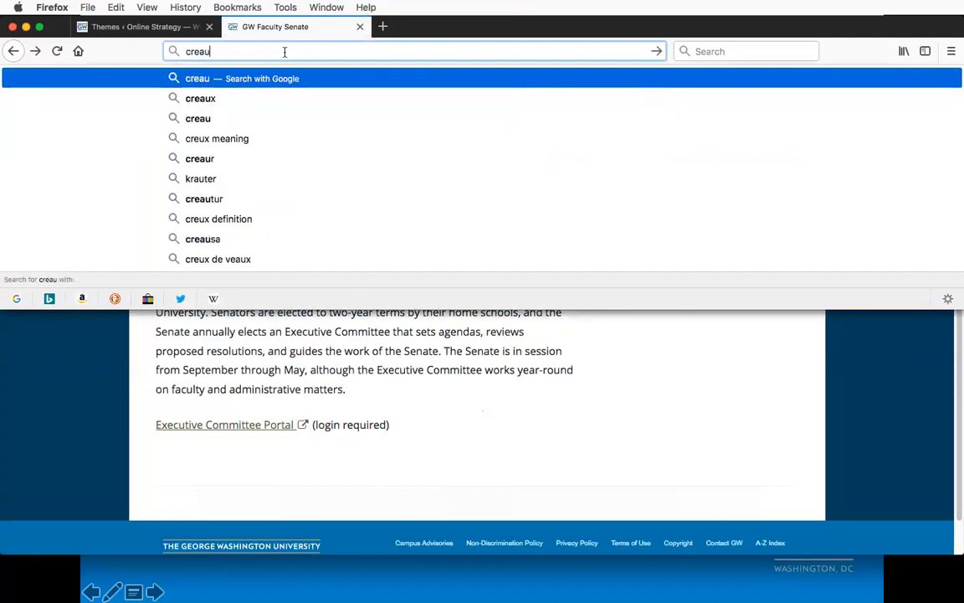
{"action": "key", "text": "BackSpace"}
{"action": "key", "text": "BackSpace"}
{"action": "type", "text": "ua"}
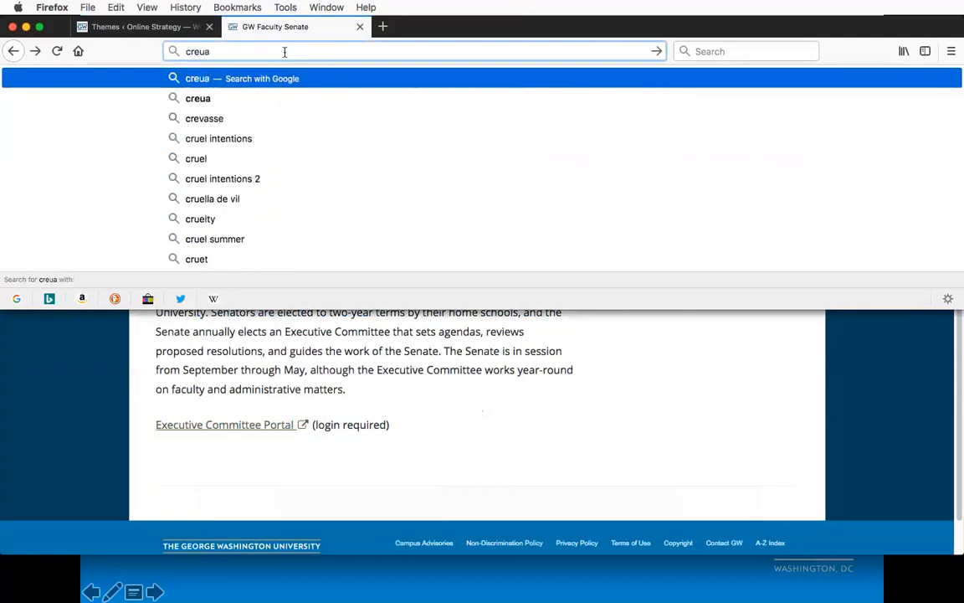
{"action": "type", "text": "."}
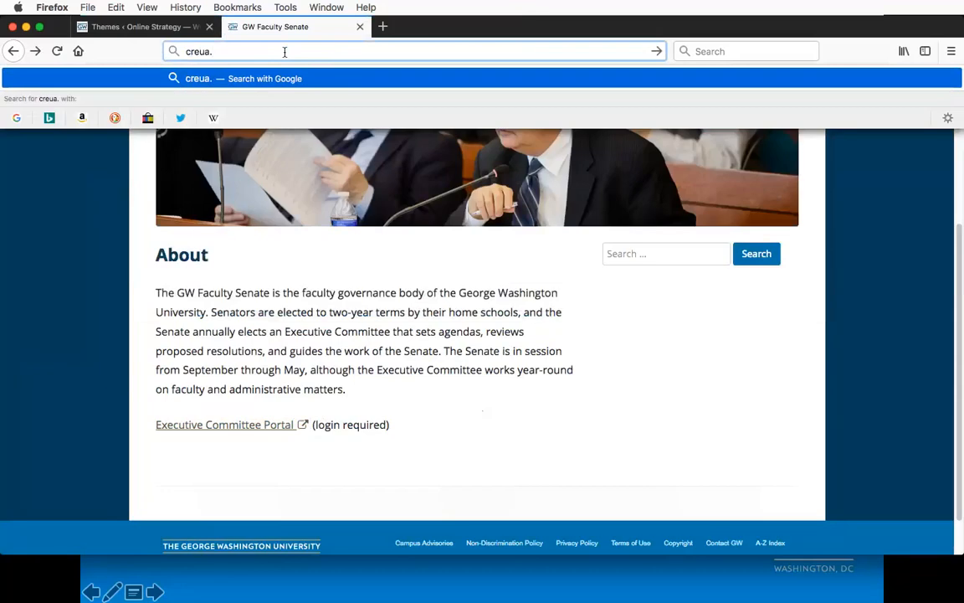
{"action": "type", "text": "business."}
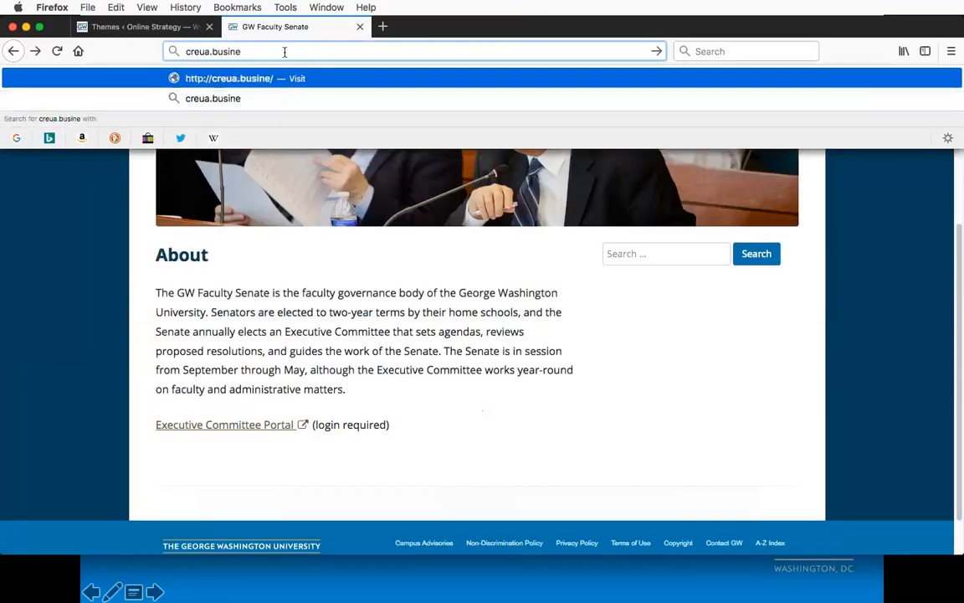
{"action": "type", "text": "gwu.edu"}
{"action": "key", "text": "Return"}
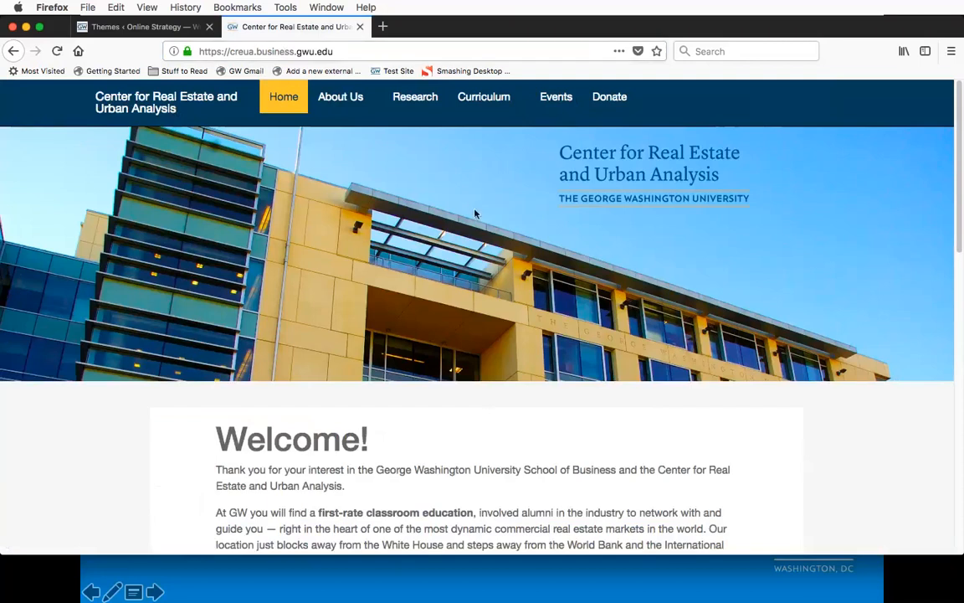
{"action": "scroll", "coordinate": [443, 222], "scroll_direction": "down", "scroll_amount": 4}
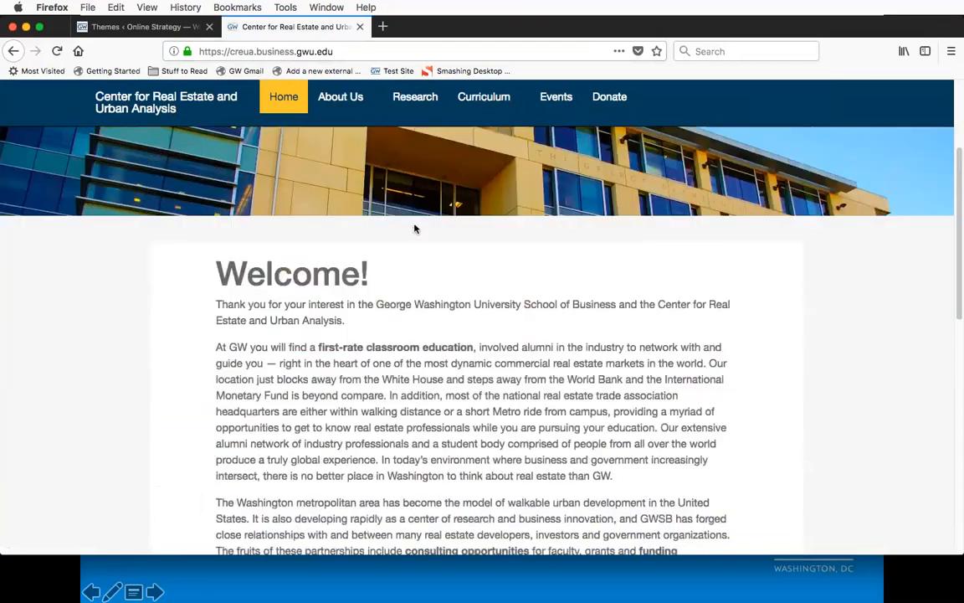
{"action": "scroll", "coordinate": [415, 227], "scroll_direction": "down", "scroll_amount": 3}
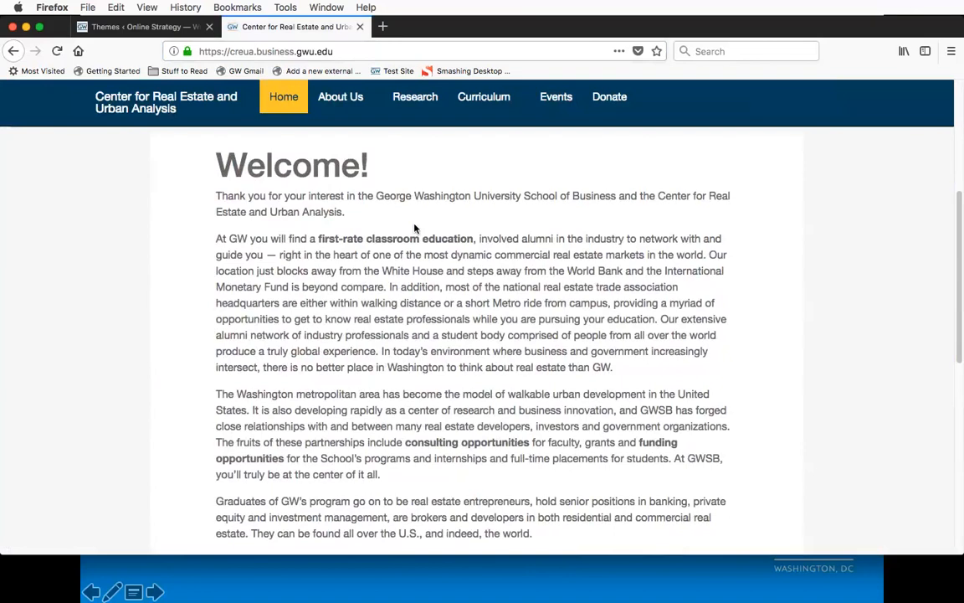
Step: Open the professor's personal website on blogs.gwu.edu in a new browser tab
{"action": "key", "text": "super+t"}
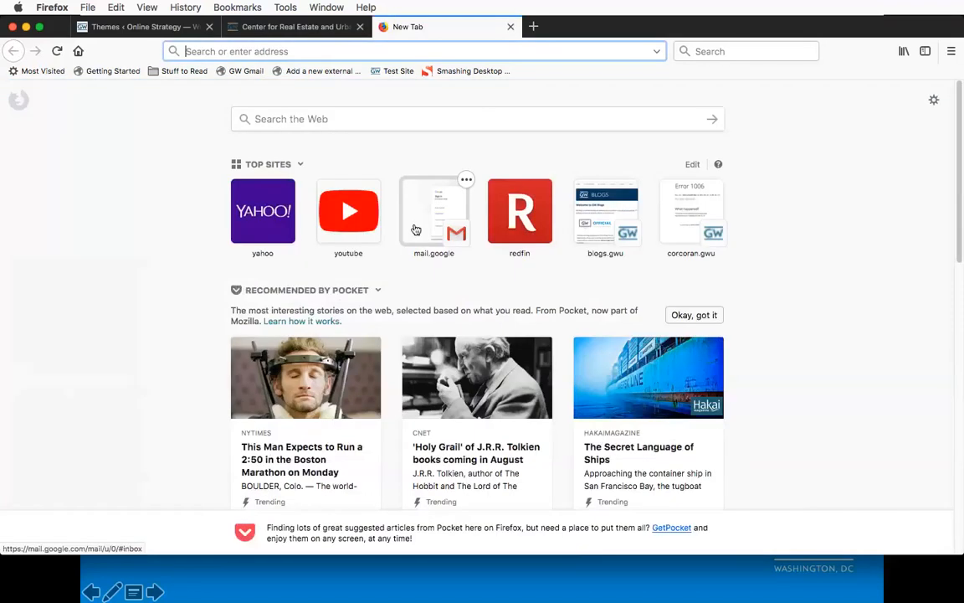
{"action": "type", "text": "blog"}
{"action": "key", "text": "Return"}
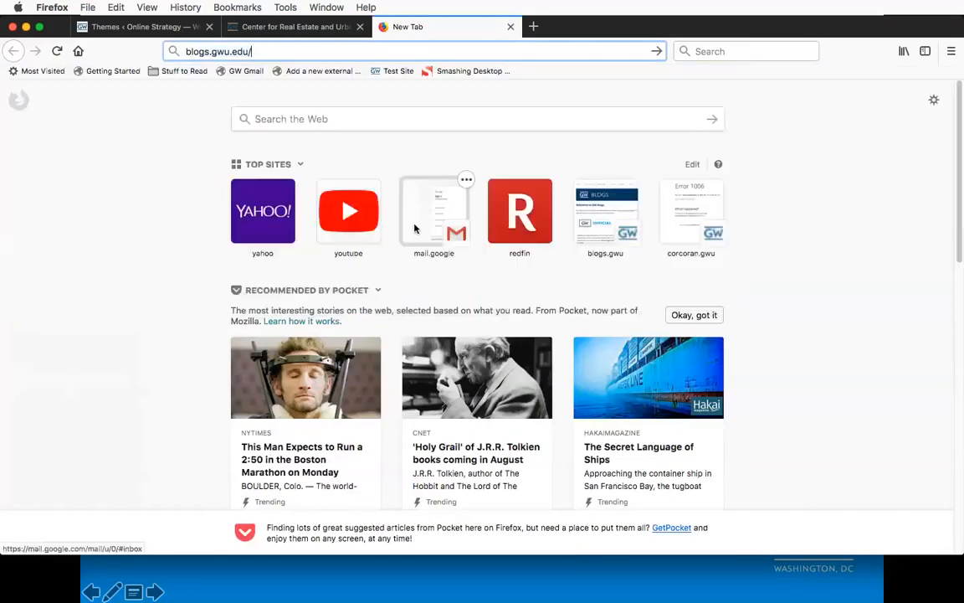
{"action": "type", "text": "umpleby"}
{"action": "key", "text": "Return"}
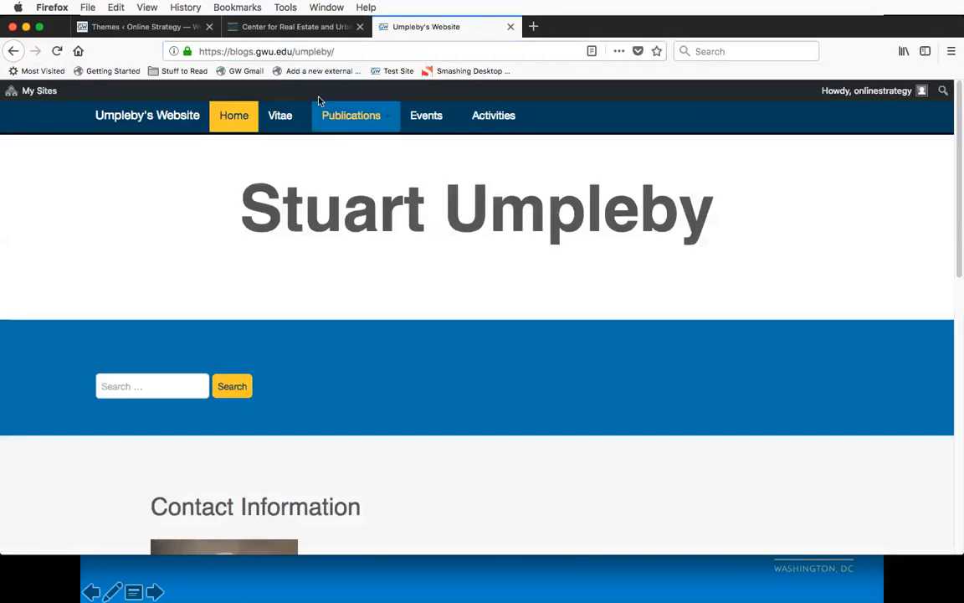
Step: Examine the professor's site as a theme example: the Activities submenu, jumbo headline, search band, contact information and biography
{"action": "mouse_move", "coordinate": [489, 121]}
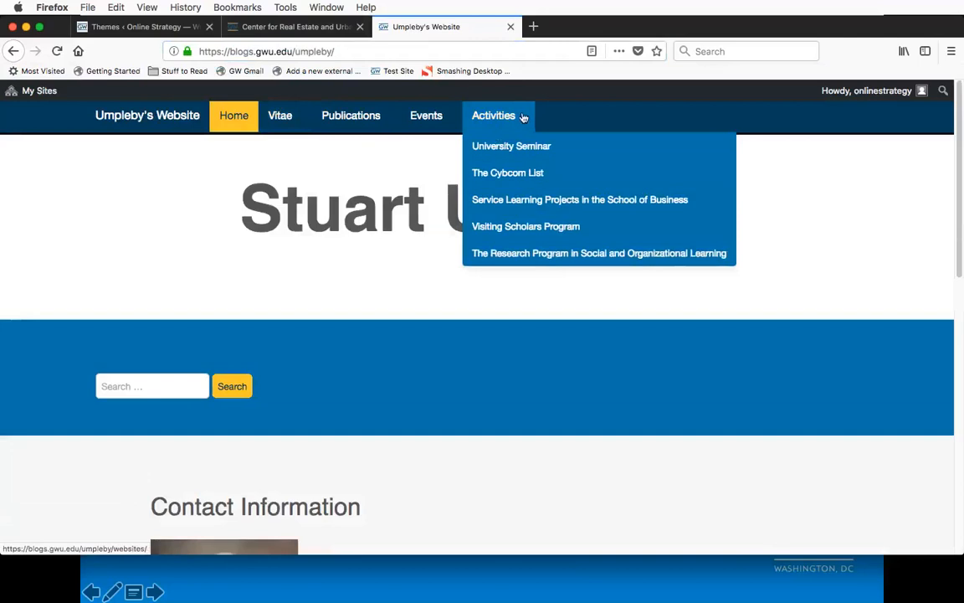
{"action": "scroll", "coordinate": [419, 276], "scroll_direction": "down", "scroll_amount": 1}
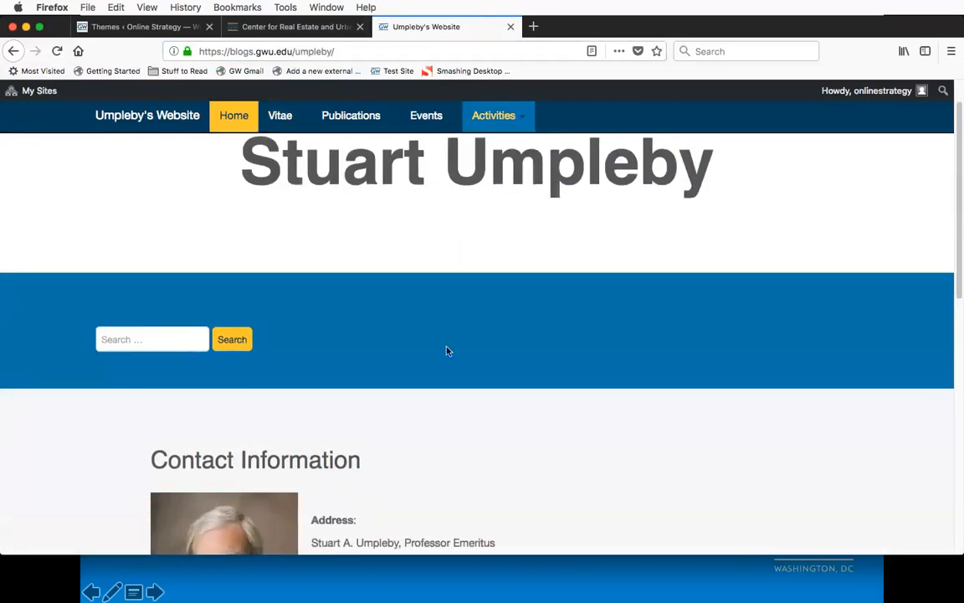
{"action": "scroll", "coordinate": [448, 350], "scroll_direction": "up", "scroll_amount": 1}
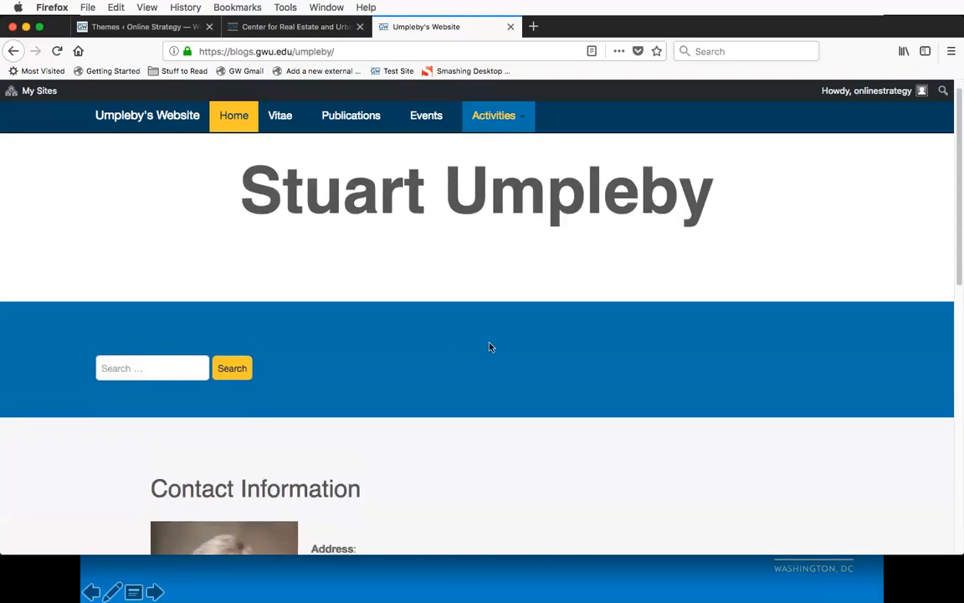
{"action": "scroll", "coordinate": [455, 345], "scroll_direction": "down", "scroll_amount": 10}
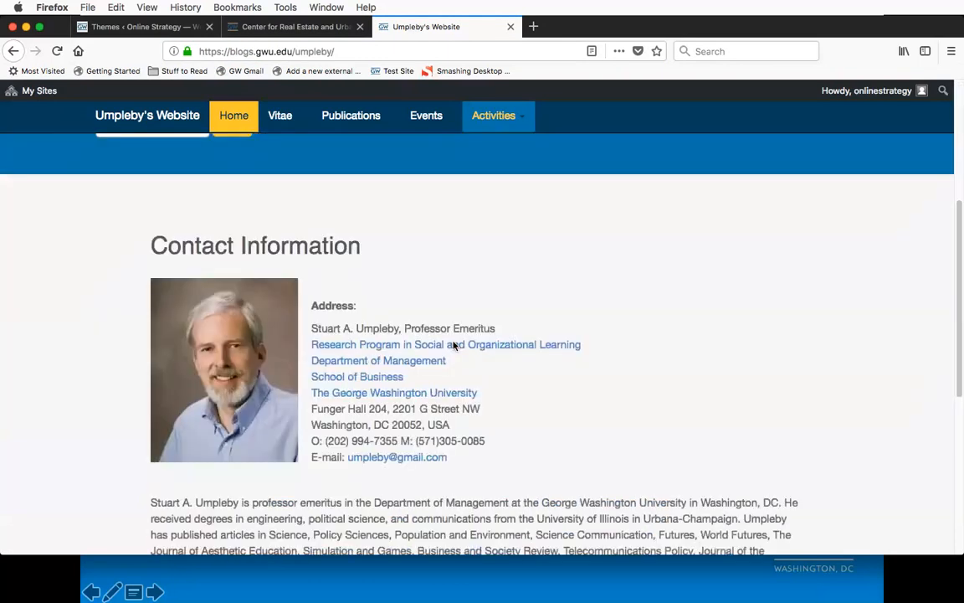
{"action": "scroll", "coordinate": [449, 332], "scroll_direction": "up", "scroll_amount": 10}
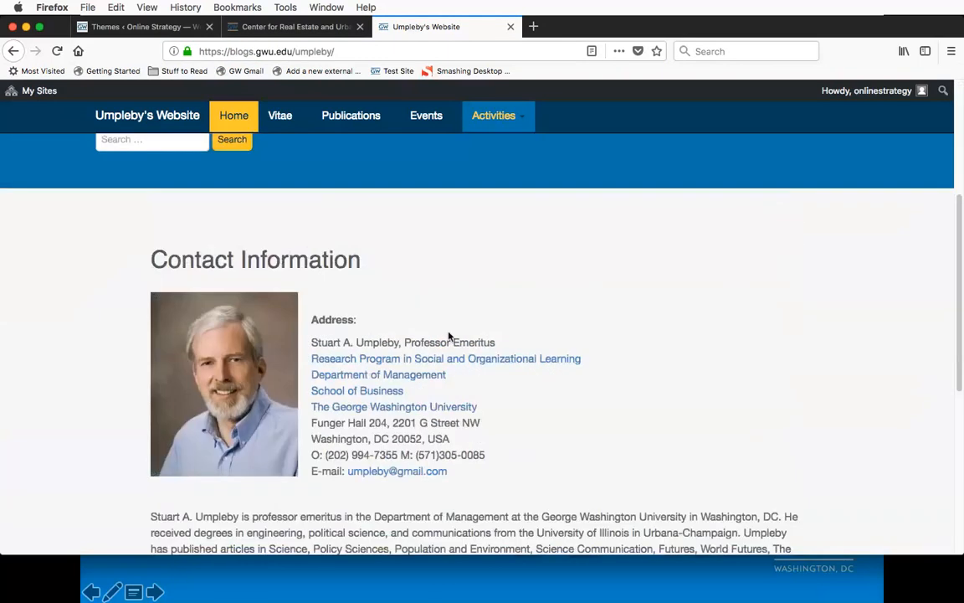
{"action": "scroll", "coordinate": [449, 332], "scroll_direction": "down", "scroll_amount": 10}
{"action": "scroll", "coordinate": [449, 332], "scroll_direction": "up", "scroll_amount": 1}
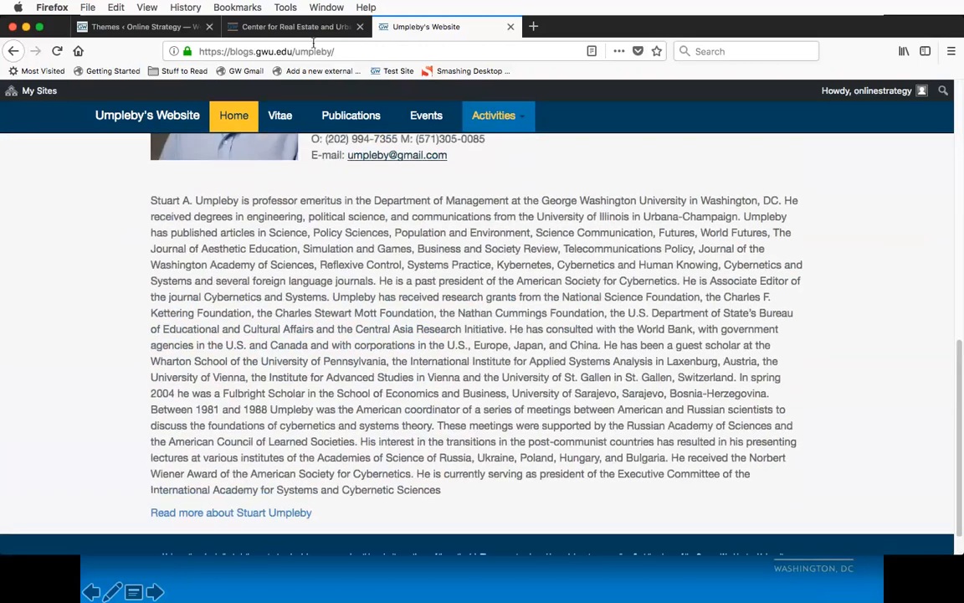
Step: Switch back to the Center for Real Estate and Urban Analysis site and review its home page up to the banner
{"action": "left_click", "coordinate": [295, 27]}
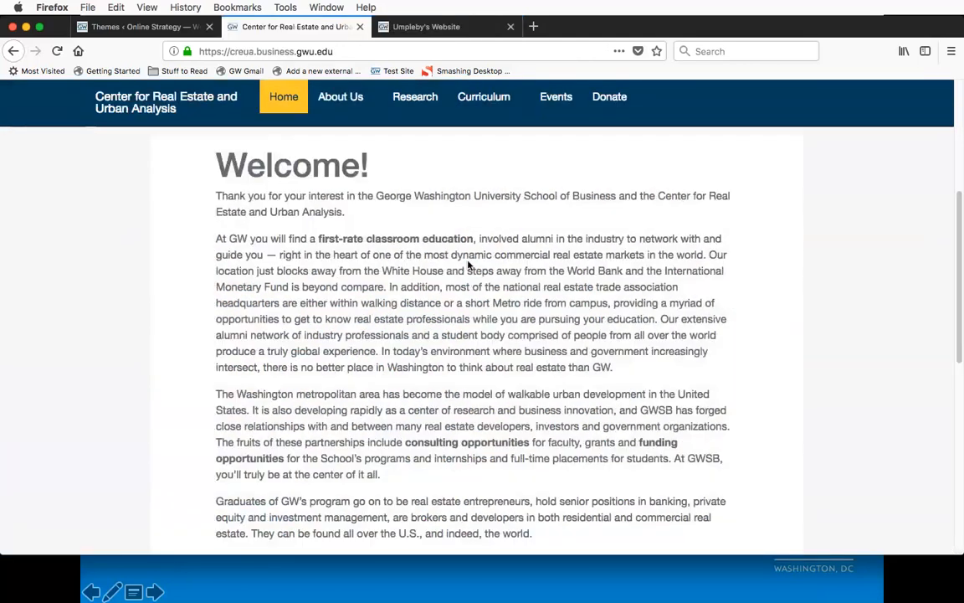
{"action": "scroll", "coordinate": [468, 266], "scroll_direction": "up", "scroll_amount": 3}
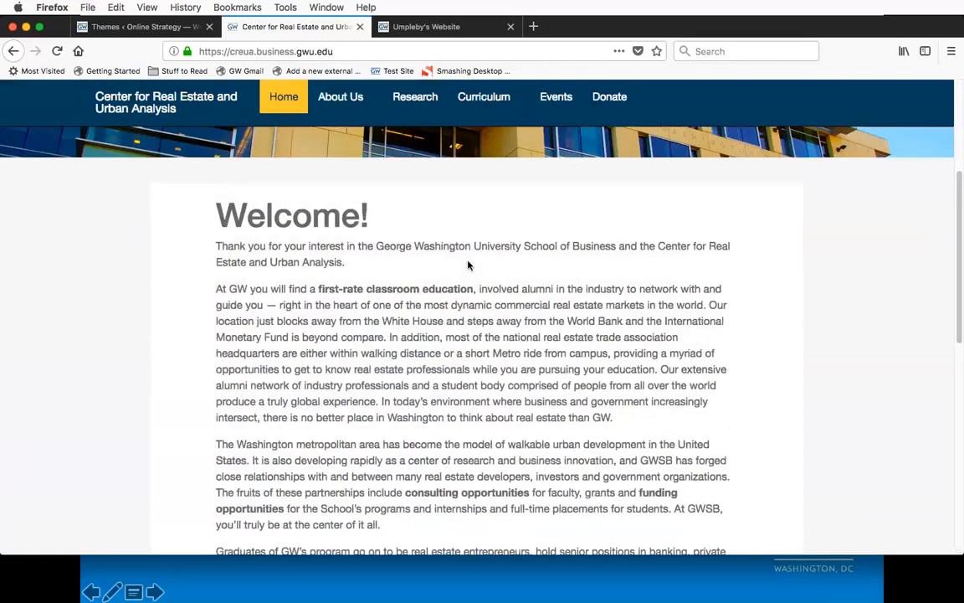
{"action": "scroll", "coordinate": [468, 266], "scroll_direction": "up", "scroll_amount": 4}
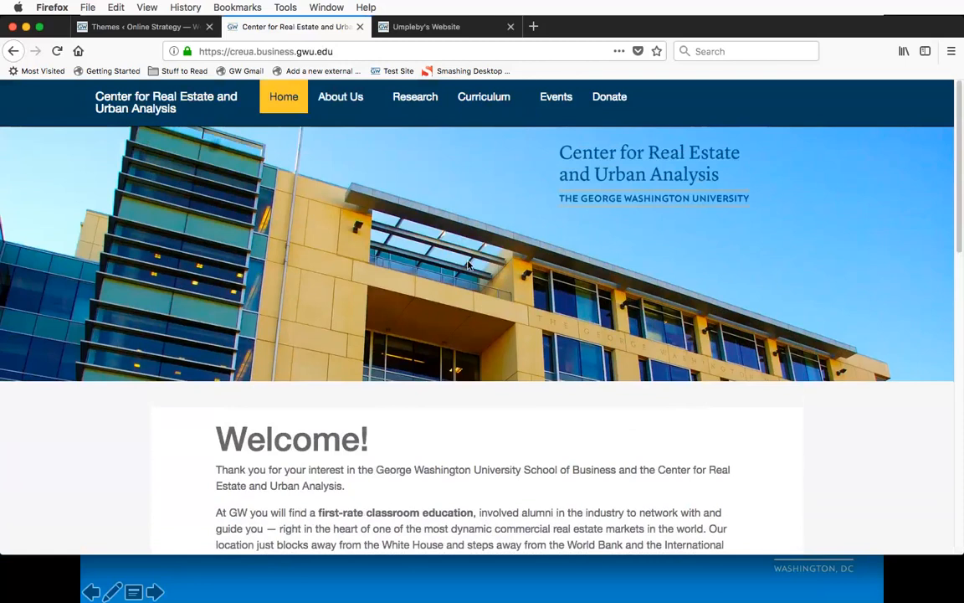
Step: Close both example site tabs and view the theme details of GW White - Unofficial
{"action": "left_click", "coordinate": [359, 31]}
{"action": "left_click", "coordinate": [359, 31]}
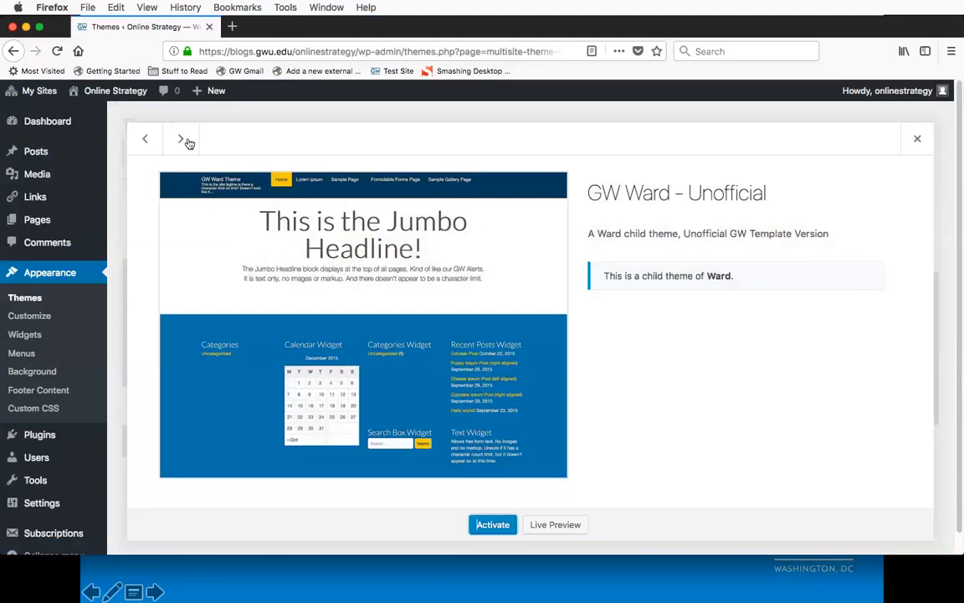
{"action": "left_click", "coordinate": [182, 141]}
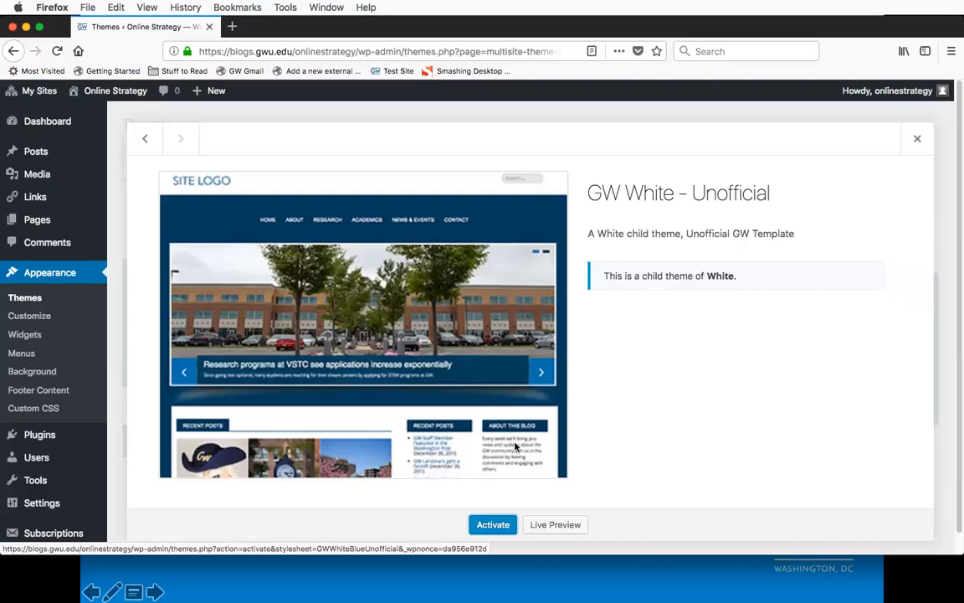
Step: Open ieres.elliott.gwu.edu in a new browser tab
{"action": "key", "text": "super+t"}
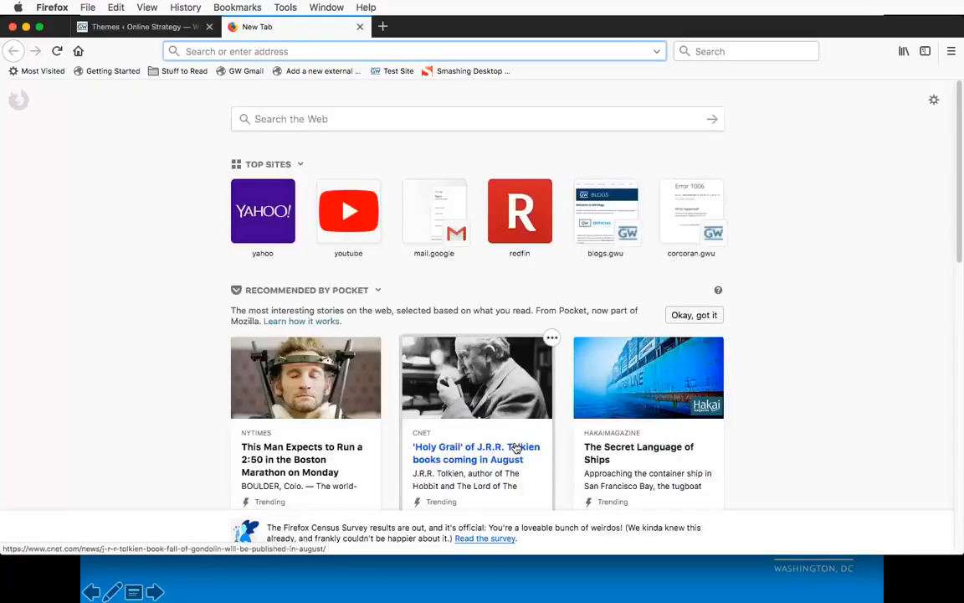
{"action": "type", "text": "iere"}
{"action": "type", "text": "s.el"}
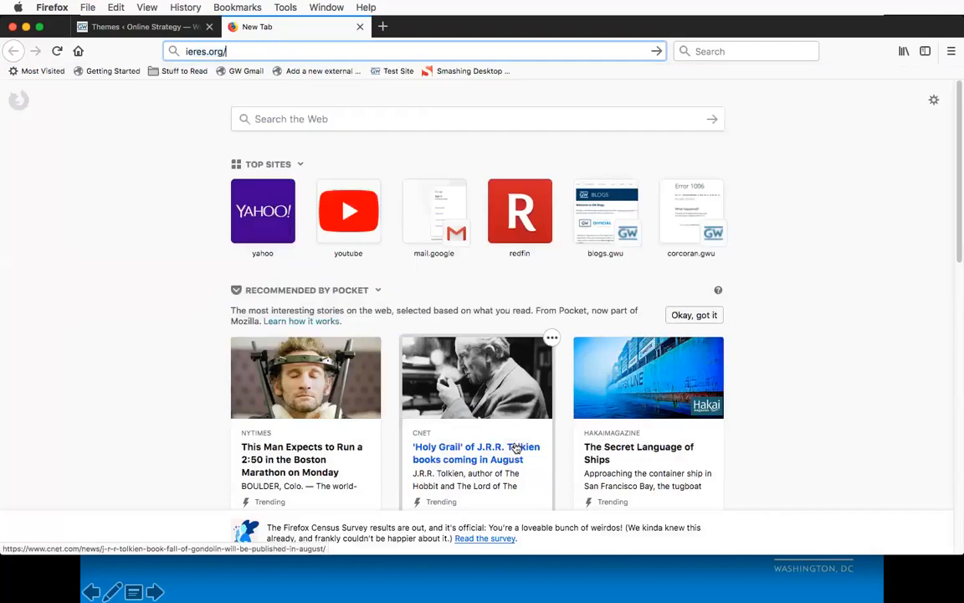
{"action": "type", "text": "li"}
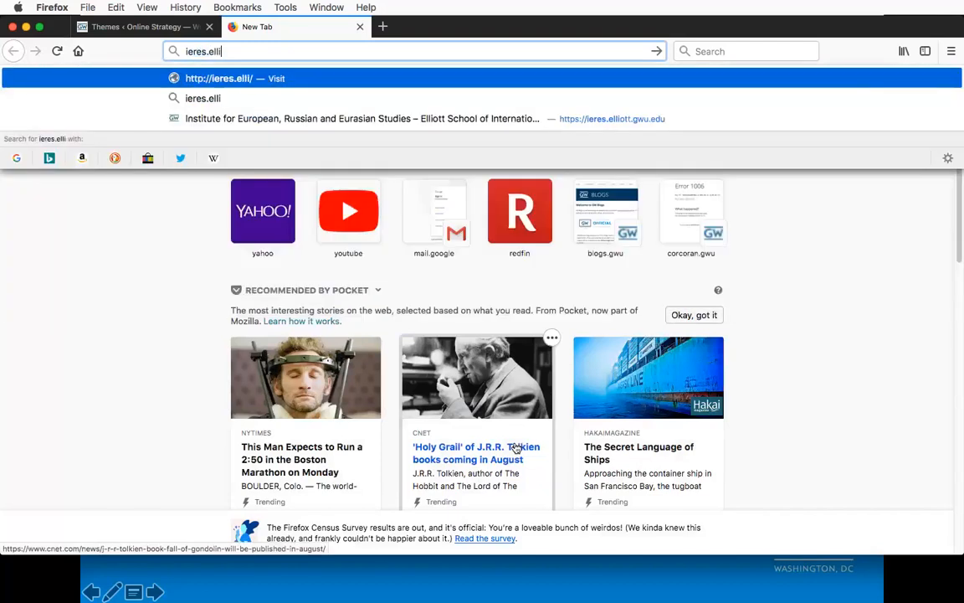
{"action": "type", "text": "ott.gwi"}
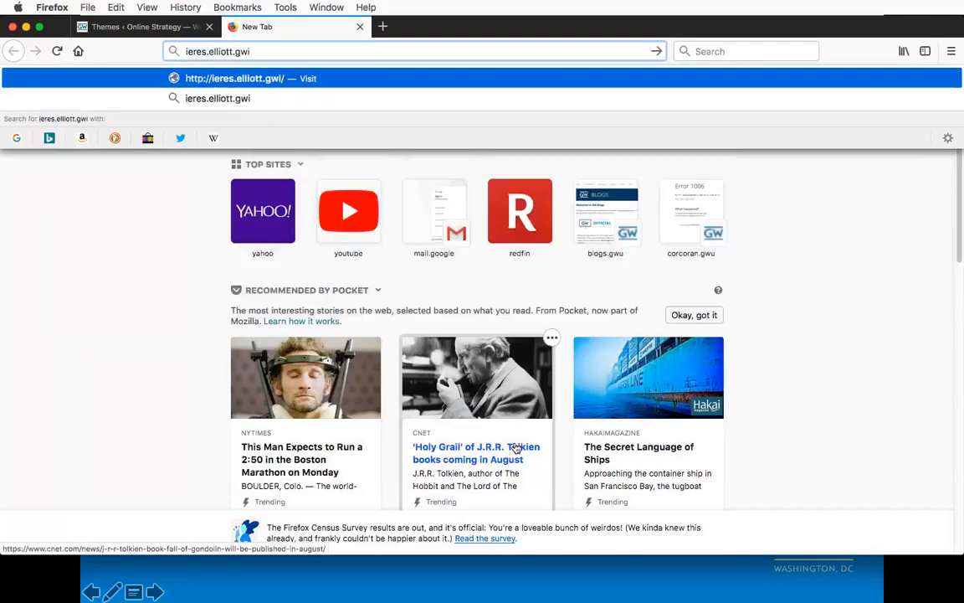
{"action": "key", "text": "BackSpace"}
{"action": "type", "text": "u"}
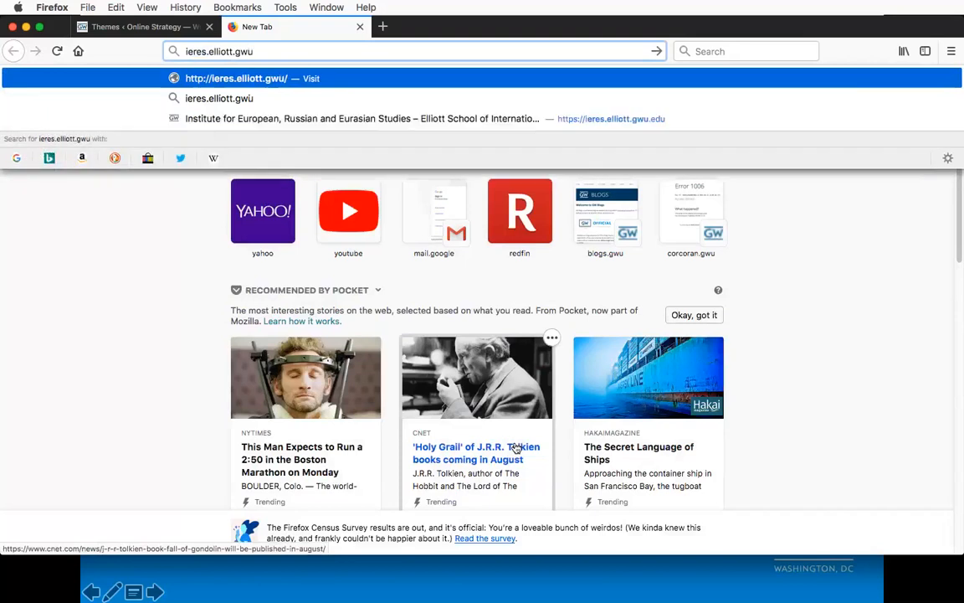
{"action": "type", "text": ".edu"}
{"action": "key", "text": "Return"}
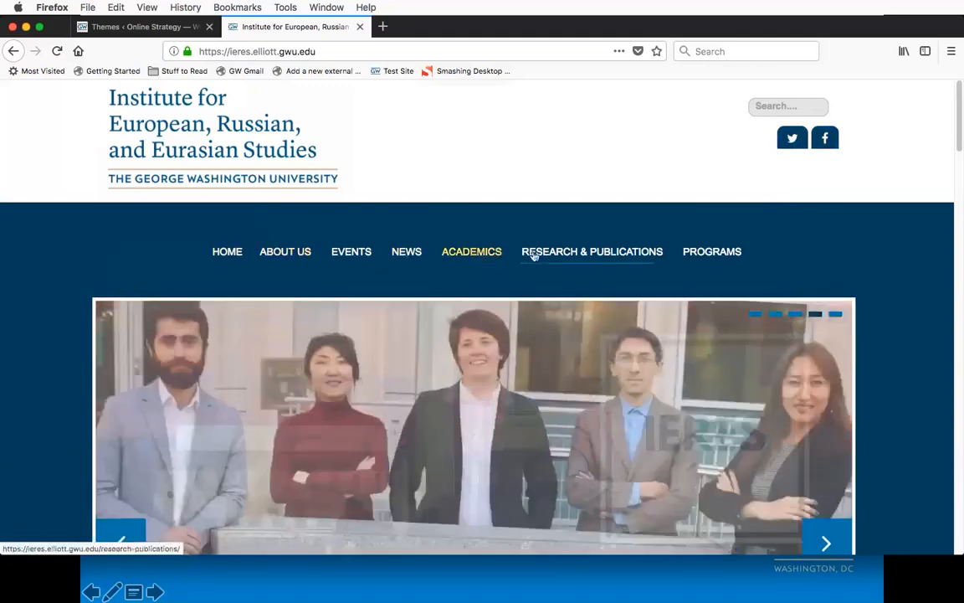
Step: Examine the IERES site's navigation submenus, including Academics, and advance the home page slideshow by one slide
{"action": "mouse_move", "coordinate": [471, 257]}
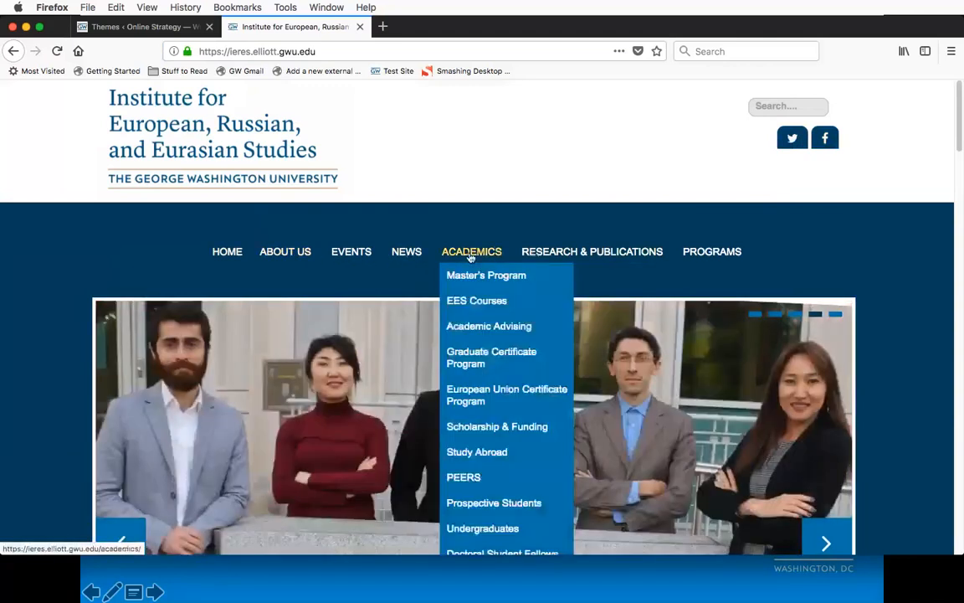
{"action": "mouse_move", "coordinate": [298, 255]}
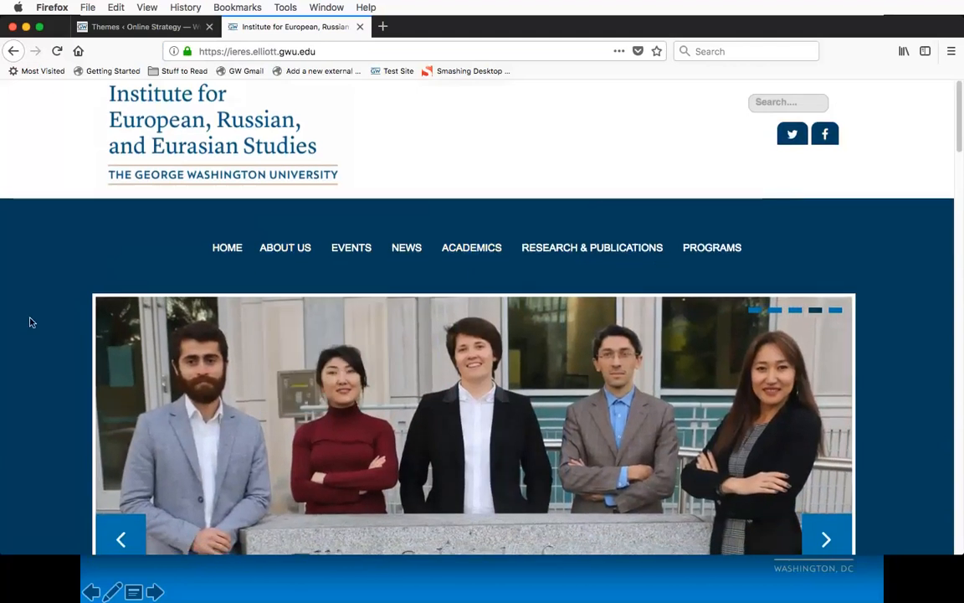
{"action": "scroll", "coordinate": [30, 322], "scroll_direction": "down", "scroll_amount": 2}
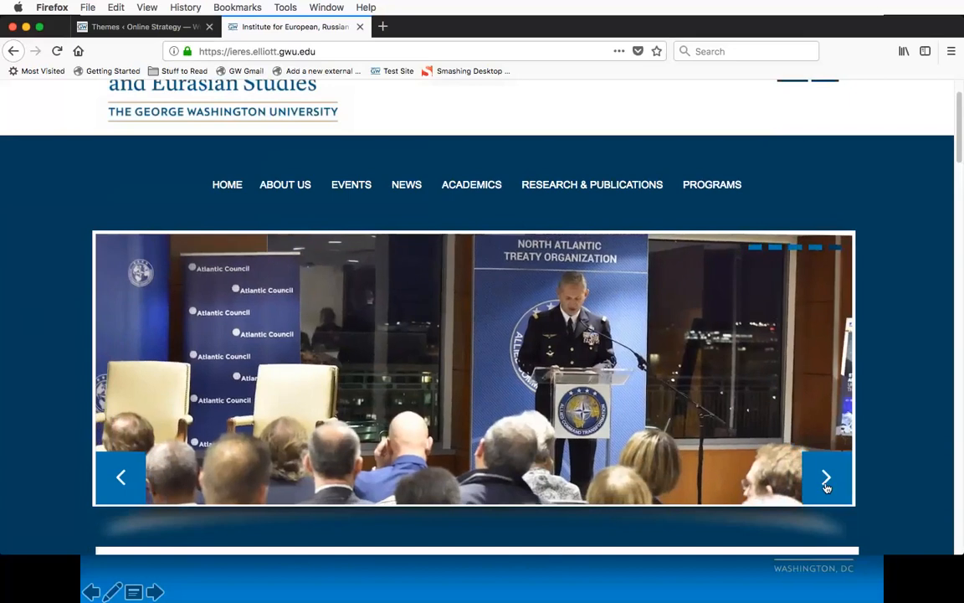
{"action": "left_click", "coordinate": [827, 479]}
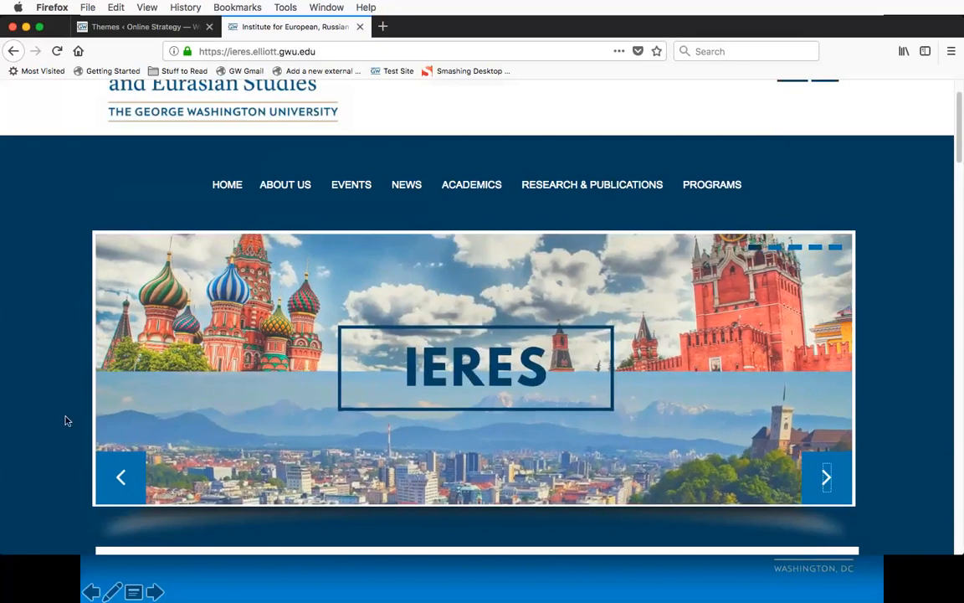
Step: Review the IERES home page sections from the welcome text and upcoming events through programs, news, mailing list and academics, returning to the header
{"action": "scroll", "coordinate": [67, 421], "scroll_direction": "down", "scroll_amount": 5}
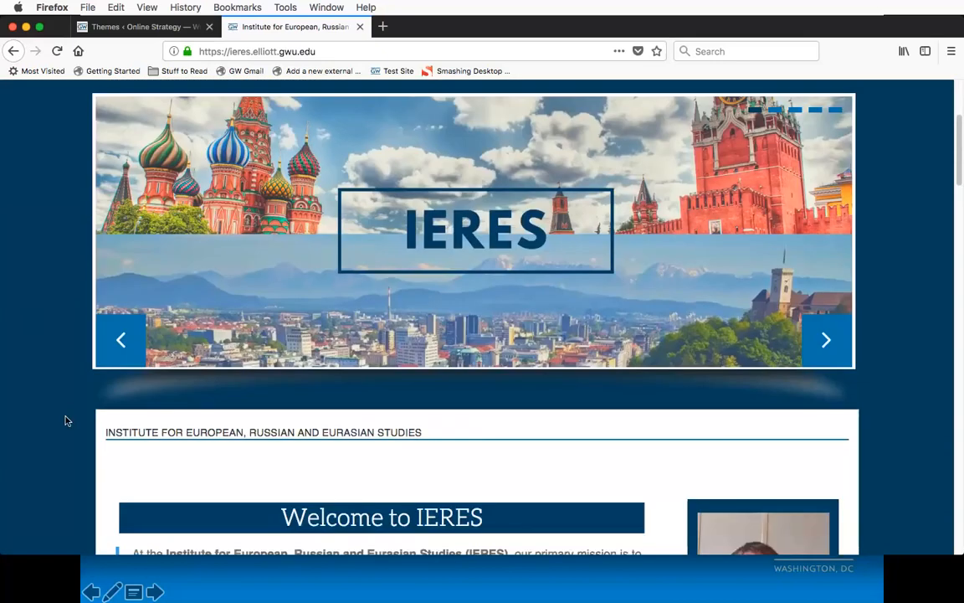
{"action": "scroll", "coordinate": [67, 421], "scroll_direction": "down", "scroll_amount": 2}
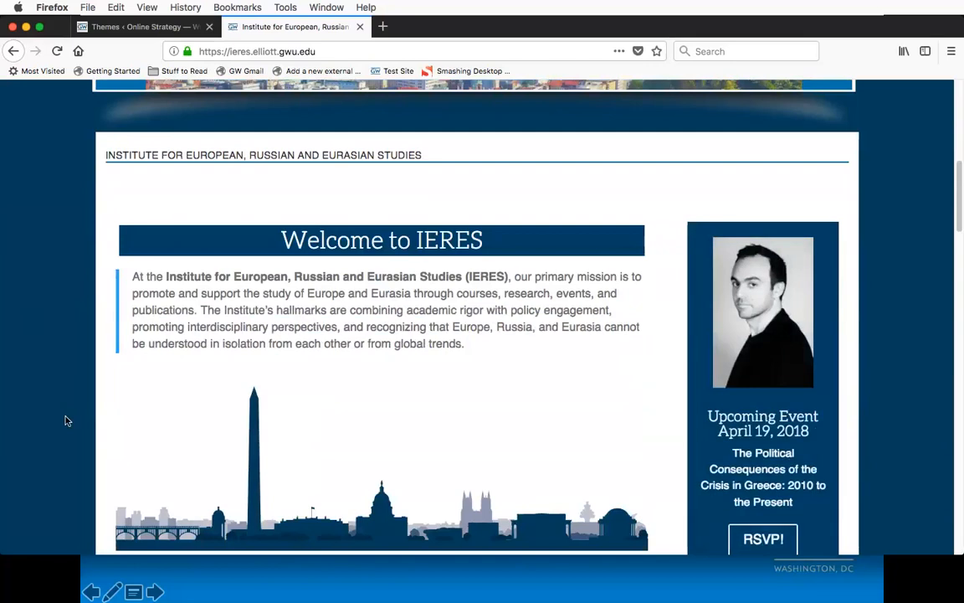
{"action": "scroll", "coordinate": [67, 421], "scroll_direction": "down", "scroll_amount": 2}
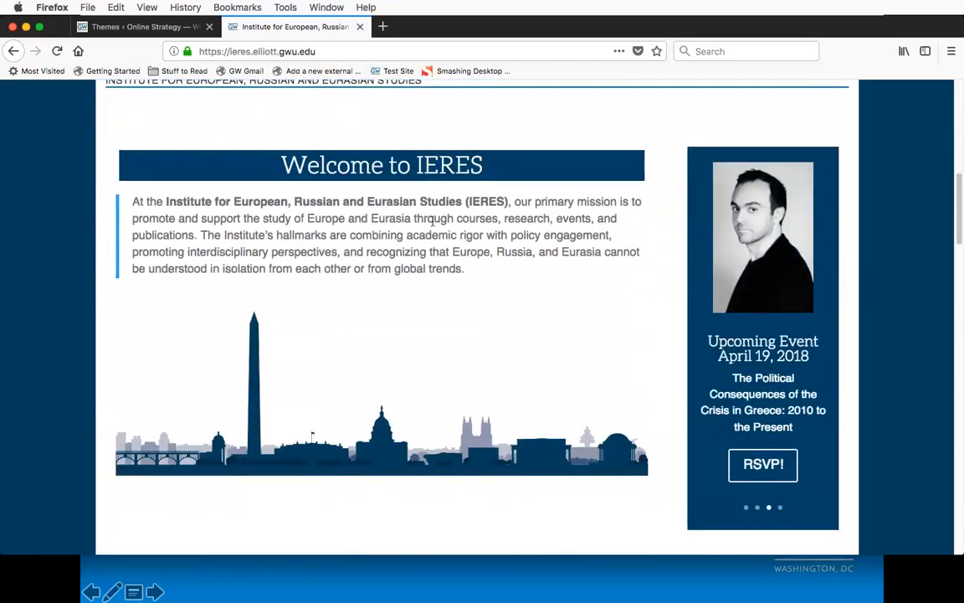
{"action": "scroll", "coordinate": [432, 220], "scroll_direction": "down", "scroll_amount": 5}
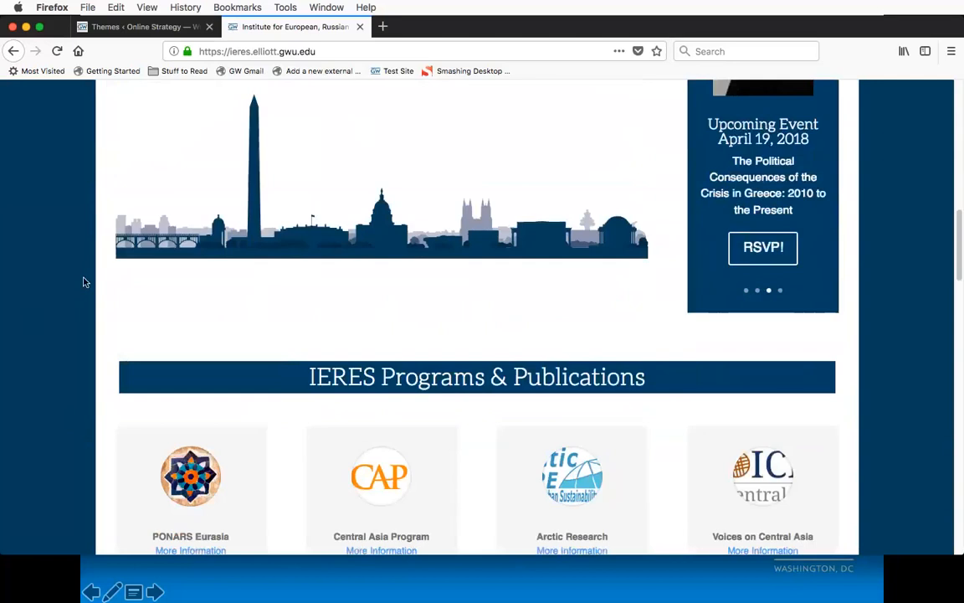
{"action": "scroll", "coordinate": [84, 283], "scroll_direction": "down", "scroll_amount": 5}
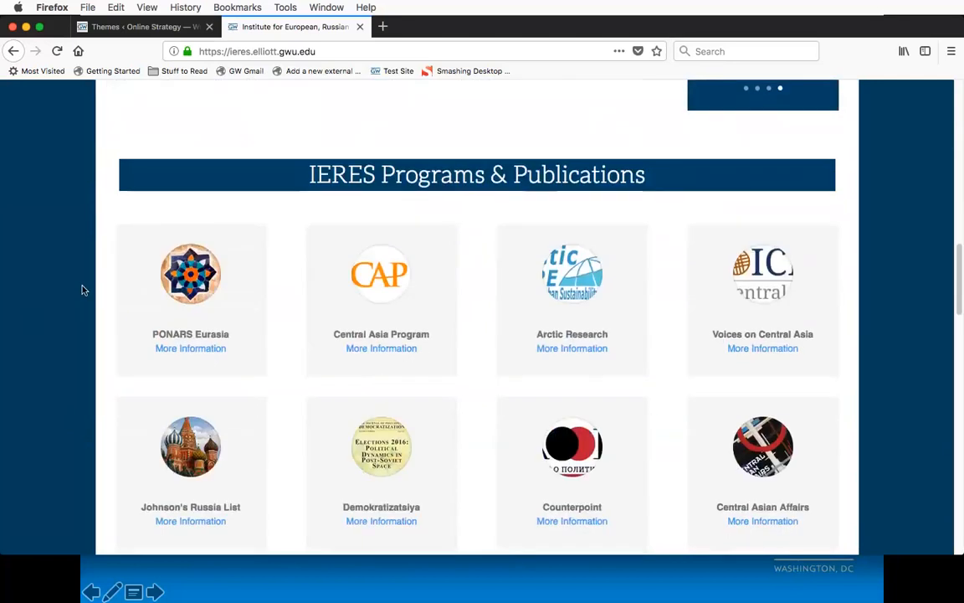
{"action": "scroll", "coordinate": [82, 289], "scroll_direction": "down", "scroll_amount": 6}
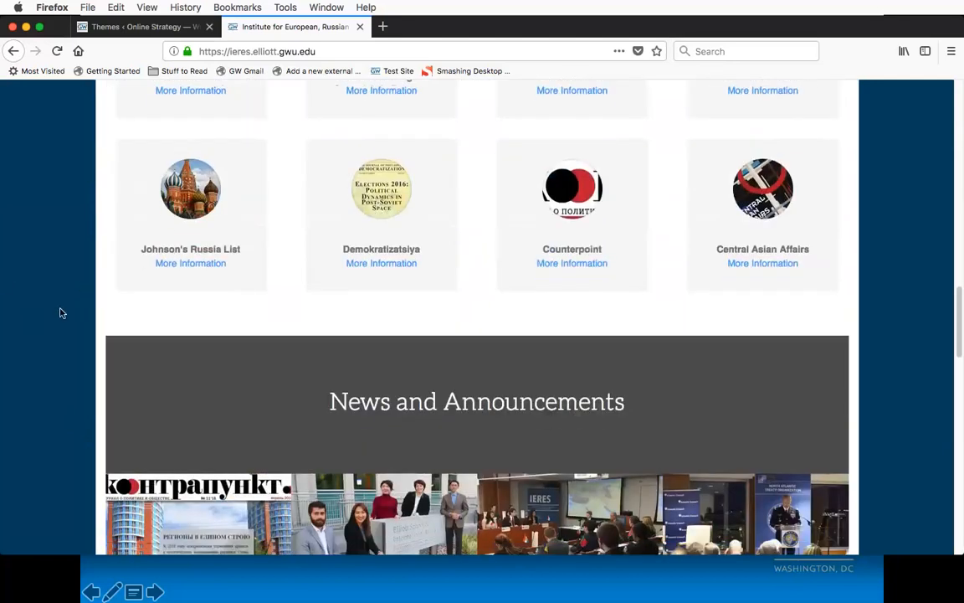
{"action": "scroll", "coordinate": [60, 303], "scroll_direction": "down", "scroll_amount": 3}
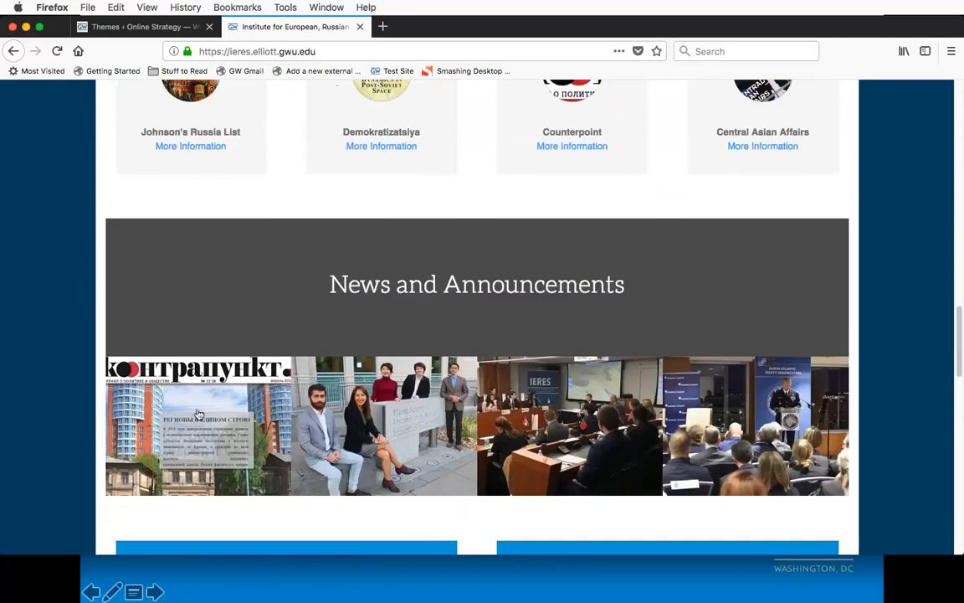
{"action": "scroll", "coordinate": [57, 355], "scroll_direction": "down", "scroll_amount": 2}
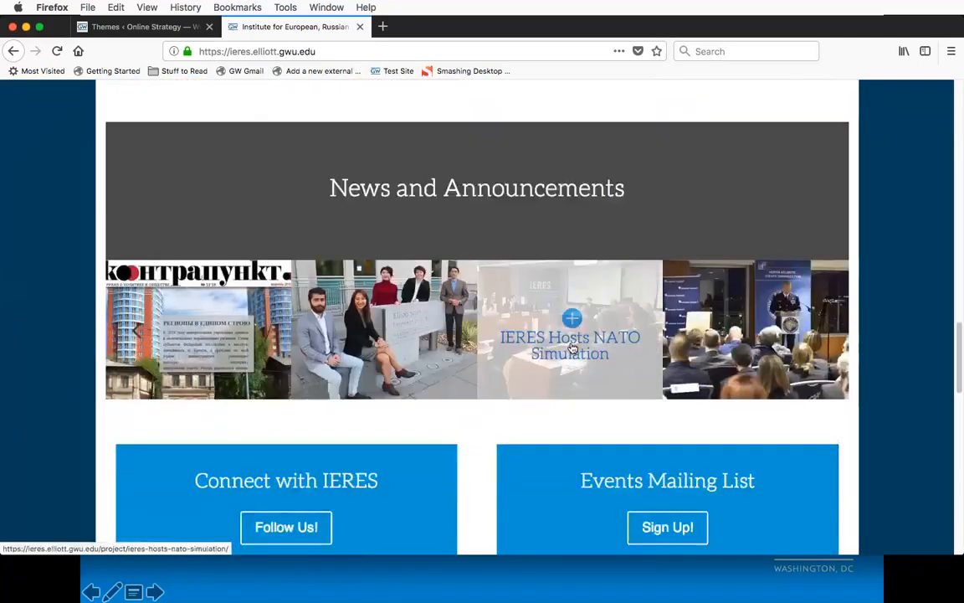
{"action": "scroll", "coordinate": [73, 365], "scroll_direction": "down", "scroll_amount": 5}
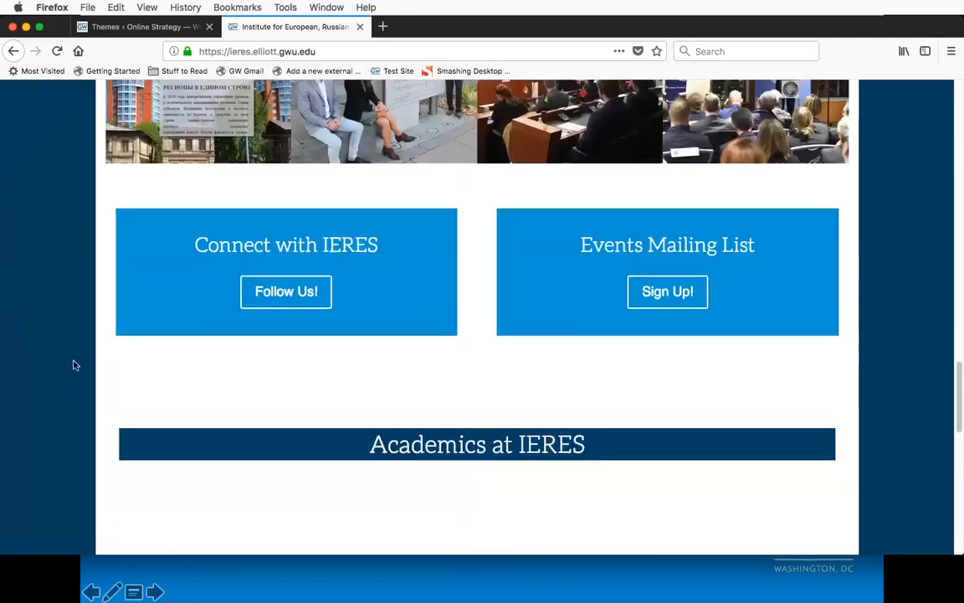
{"action": "scroll", "coordinate": [72, 365], "scroll_direction": "down", "scroll_amount": 4}
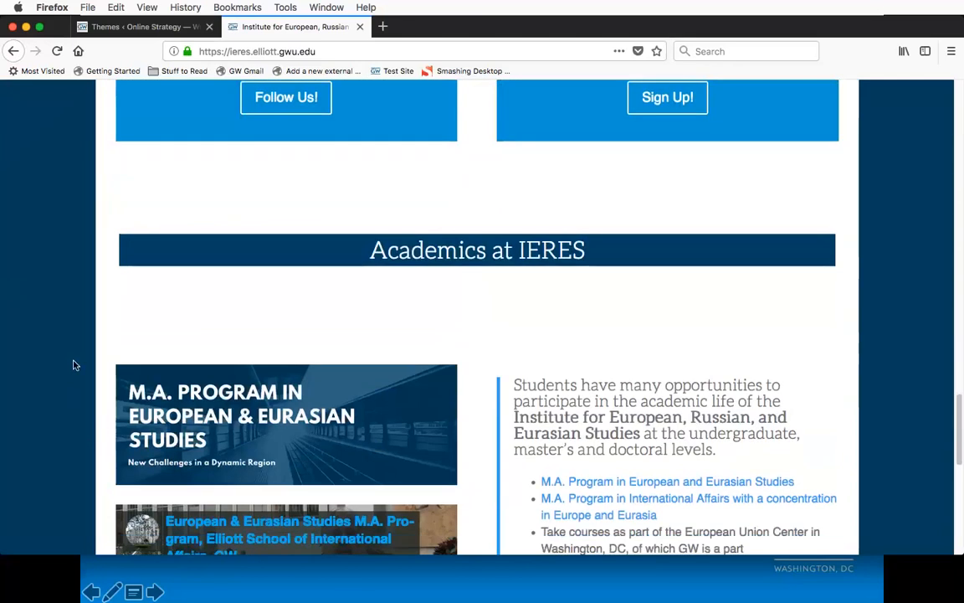
{"action": "scroll", "coordinate": [73, 365], "scroll_direction": "down", "scroll_amount": 4}
{"action": "scroll", "coordinate": [73, 365], "scroll_direction": "up", "scroll_amount": 5}
{"action": "scroll", "coordinate": [72, 365], "scroll_direction": "up", "scroll_amount": 5}
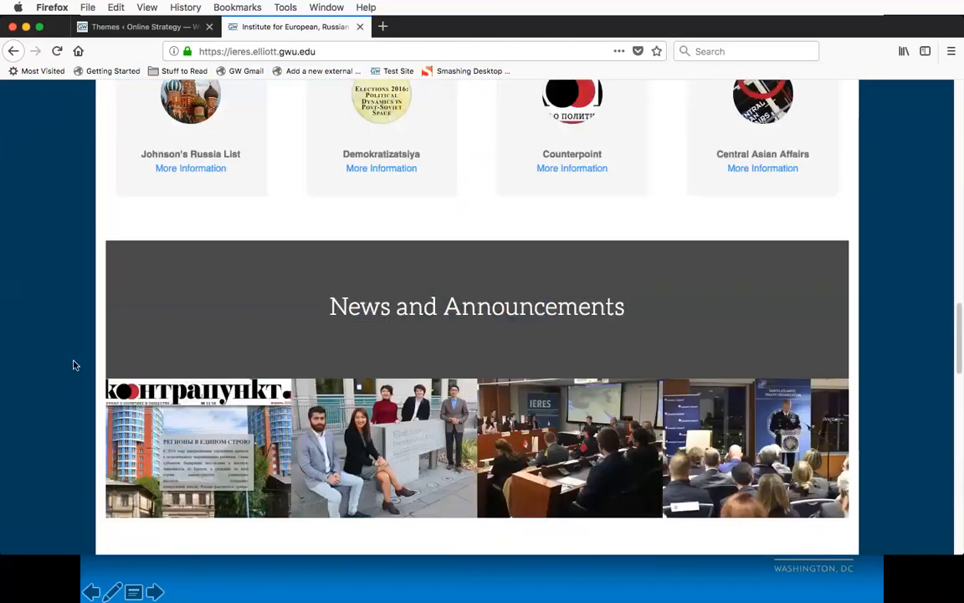
{"action": "scroll", "coordinate": [73, 365], "scroll_direction": "up", "scroll_amount": 18}
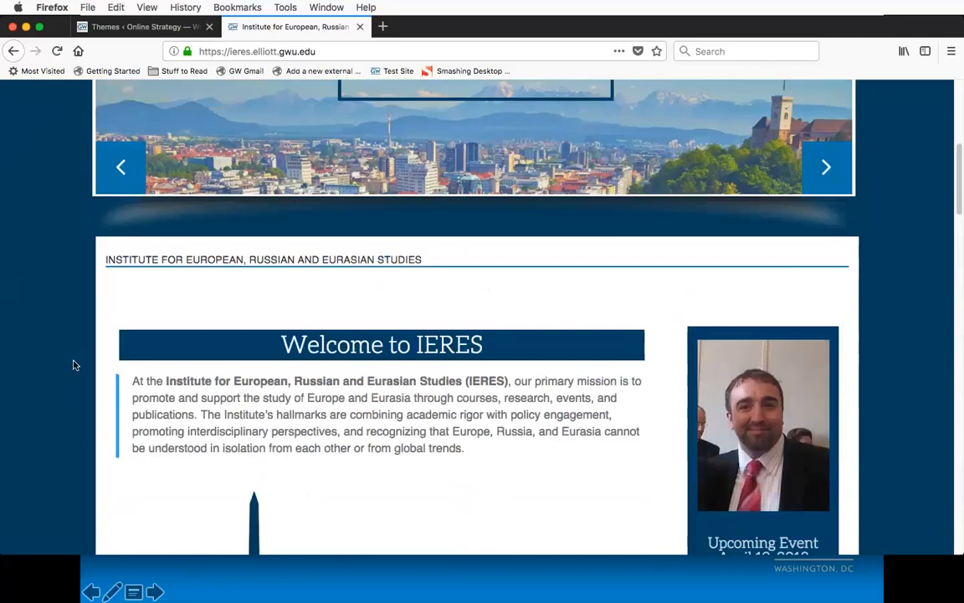
{"action": "scroll", "coordinate": [73, 365], "scroll_direction": "up", "scroll_amount": 7}
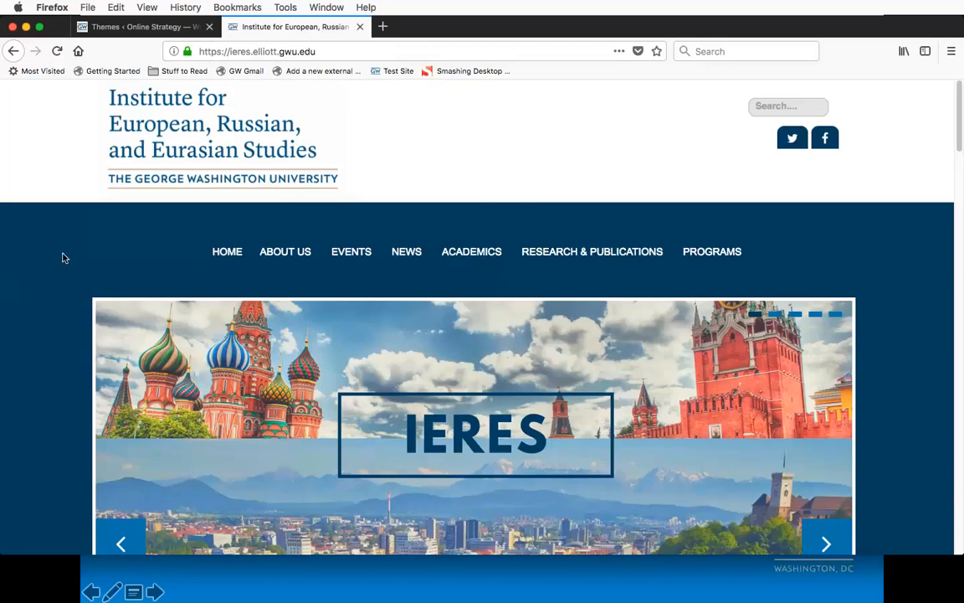
{"action": "scroll", "coordinate": [62, 272], "scroll_direction": "down", "scroll_amount": 1}
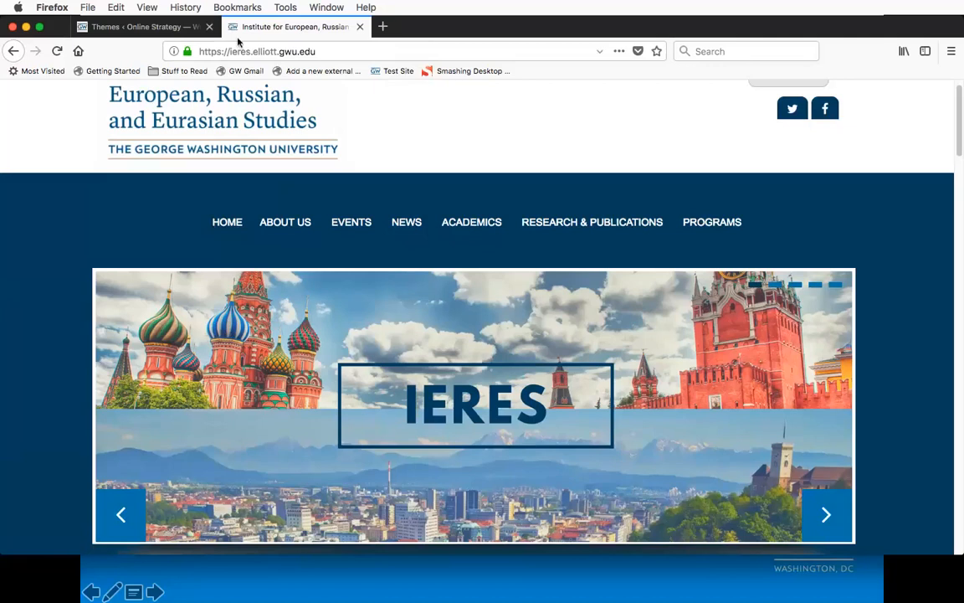
Step: Close the IERES site tab and the GW White - Unofficial theme details to return to the list of available themes
{"action": "left_click", "coordinate": [359, 27]}
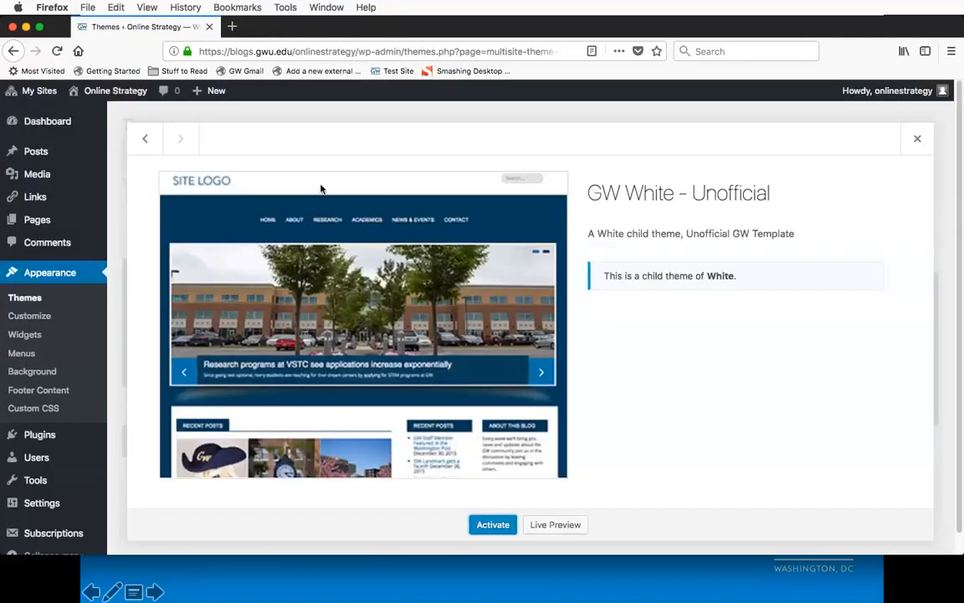
{"action": "left_click", "coordinate": [915, 140]}
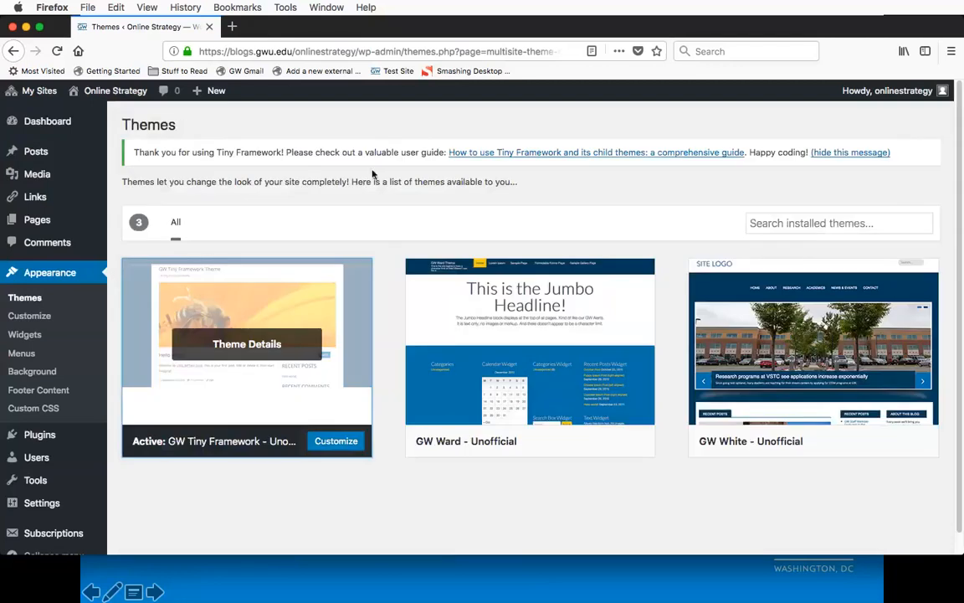
{"action": "scroll", "coordinate": [398, 292], "scroll_direction": "down", "scroll_amount": 1}
{"action": "scroll", "coordinate": [398, 292], "scroll_direction": "up", "scroll_amount": 1}
Step: Start adding a new page to the Online Strategy site
{"action": "mouse_move", "coordinate": [52, 221]}
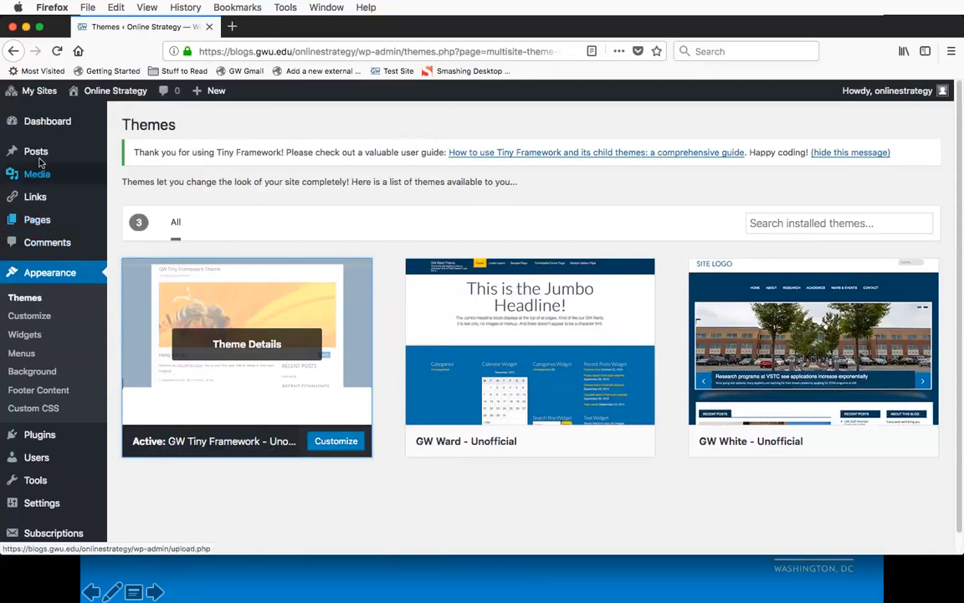
{"action": "mouse_move", "coordinate": [40, 158]}
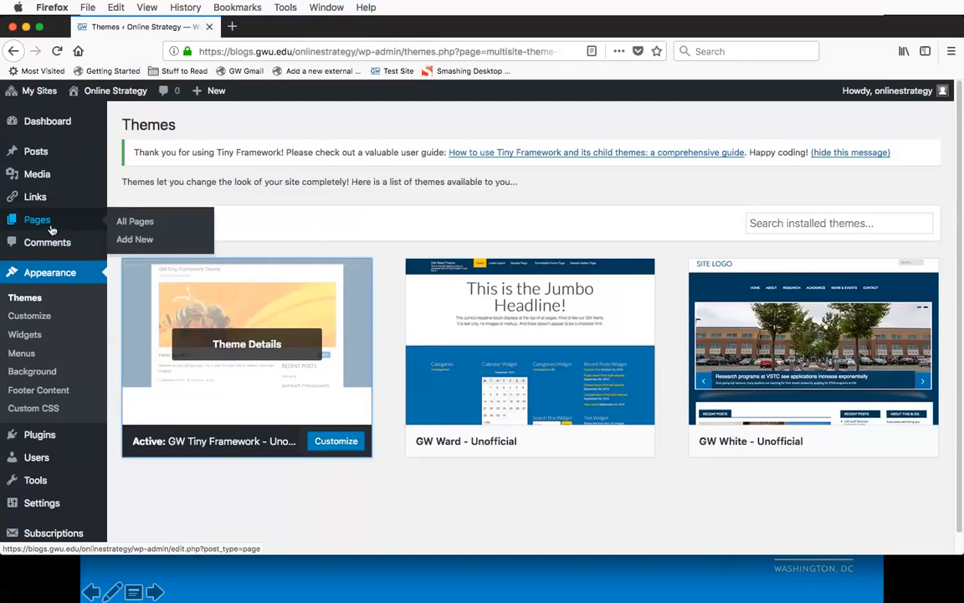
{"action": "mouse_move", "coordinate": [40, 155]}
{"action": "left_click", "coordinate": [136, 241]}
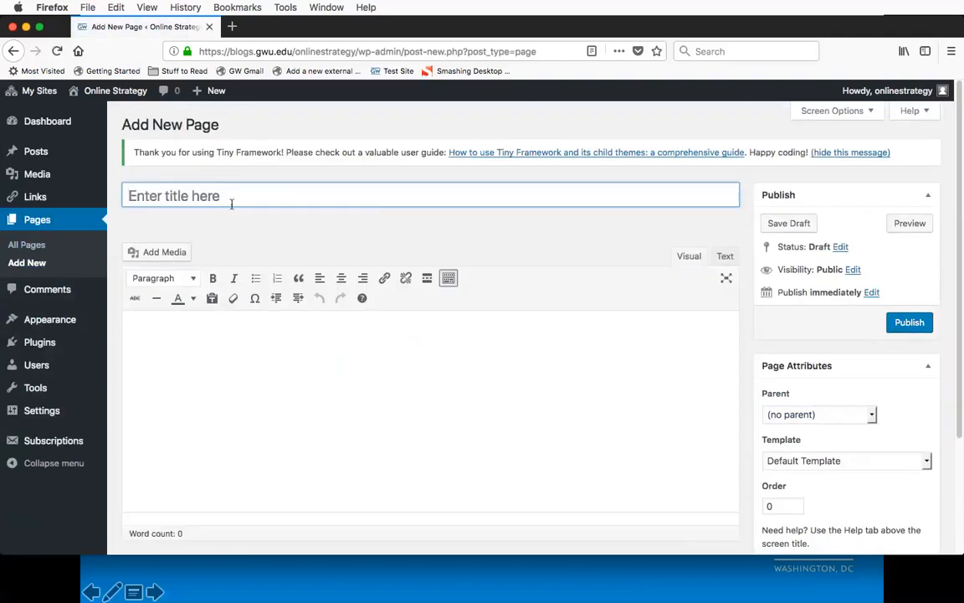
Step: Title the new page with the author's first name in the possessive, followed by "Blogs 101 Page"
{"action": "type", "text": "Natas"}
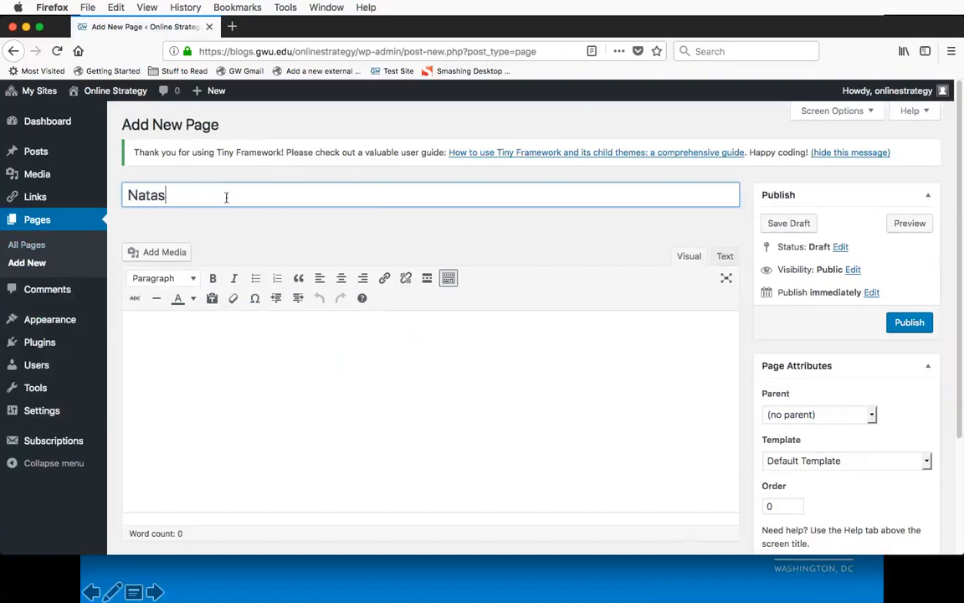
{"action": "type", "text": "ha's Blogs 101 Page"}
{"action": "key", "text": "Tab"}
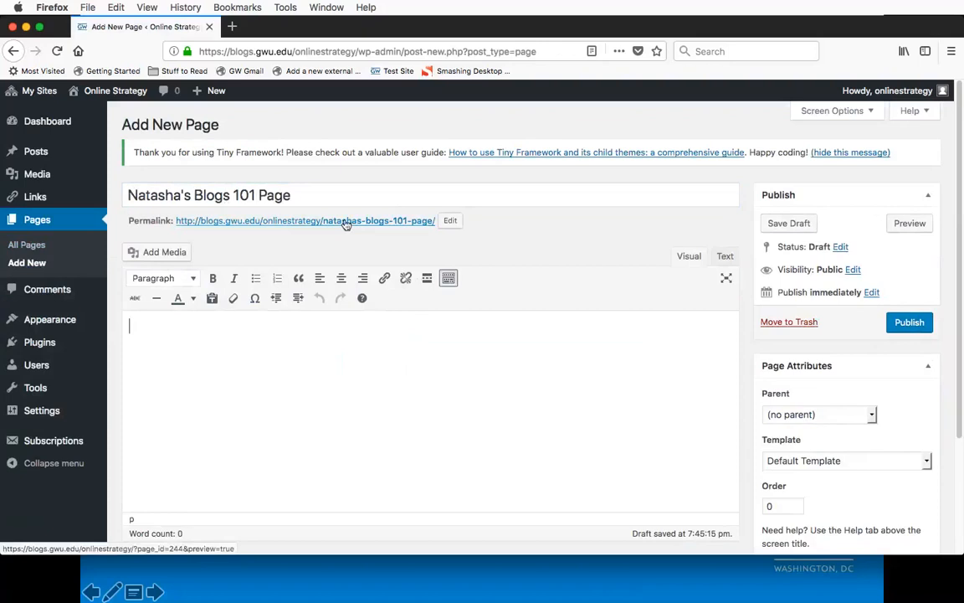
{"action": "left_click", "coordinate": [451, 221]}
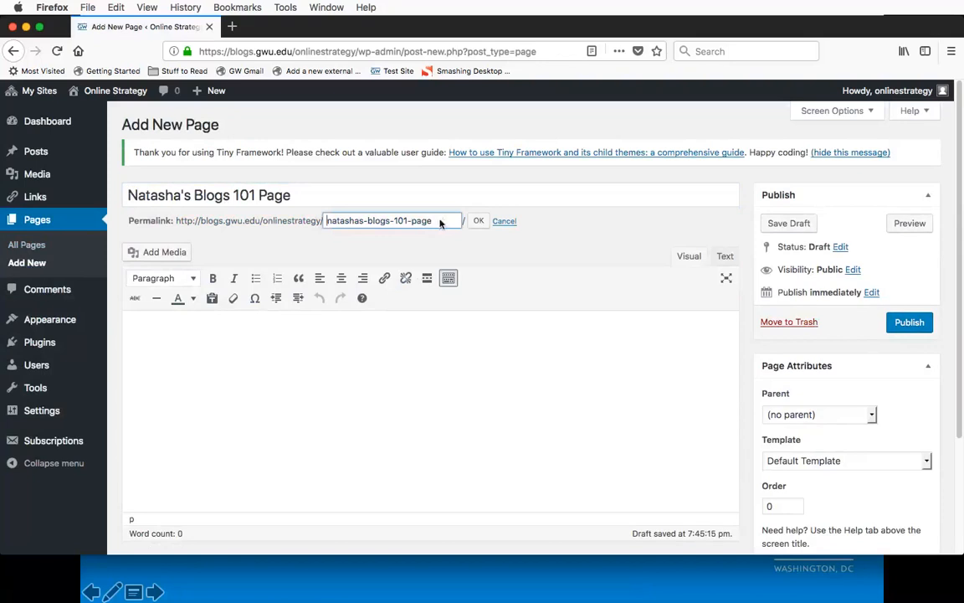
{"action": "left_click_drag", "start_coordinate": [440, 224], "coordinate": [321, 225]}
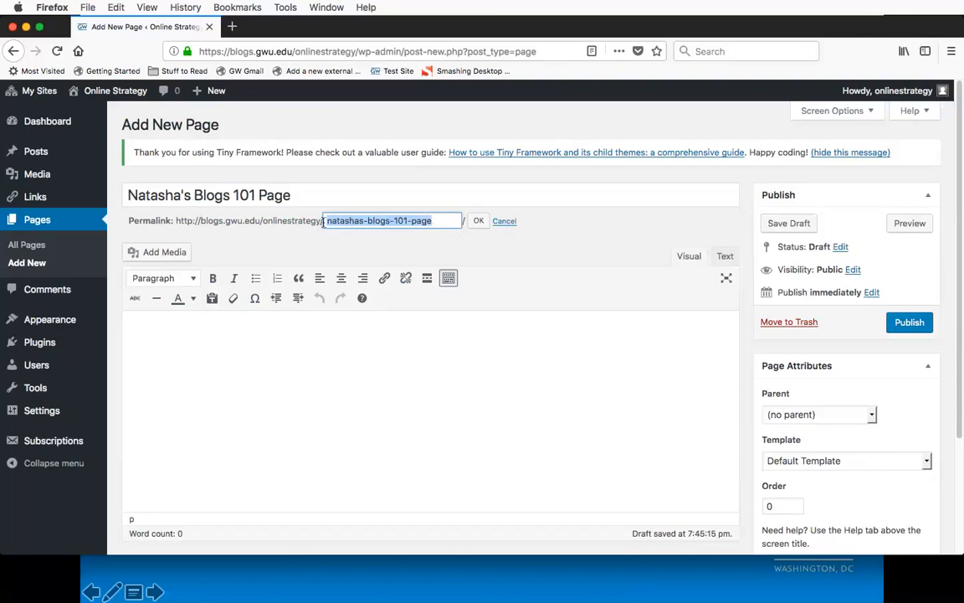
{"action": "left_click", "coordinate": [505, 222]}
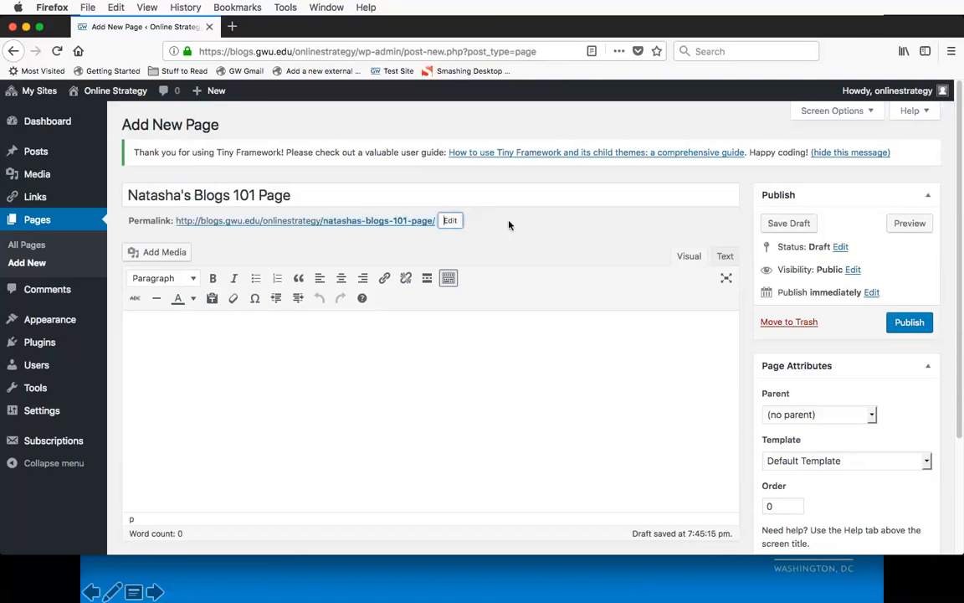
Step: Place the cursor in the page's empty body and hide the editor's second row of formatting tools
{"action": "left_click", "coordinate": [417, 345]}
{"action": "left_click", "coordinate": [448, 279]}
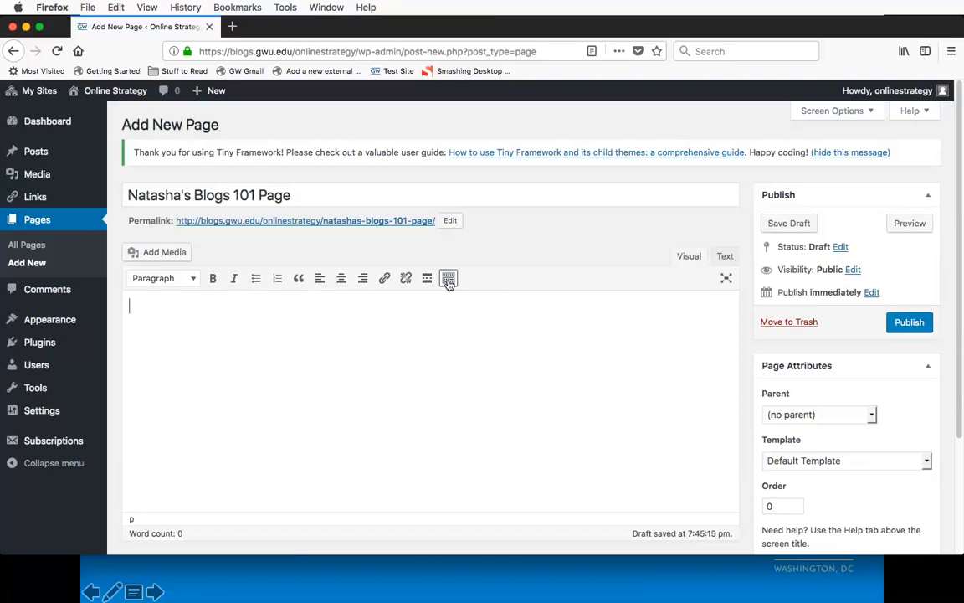
Step: Show the editor's second row of formatting tools
{"action": "left_click", "coordinate": [448, 279]}
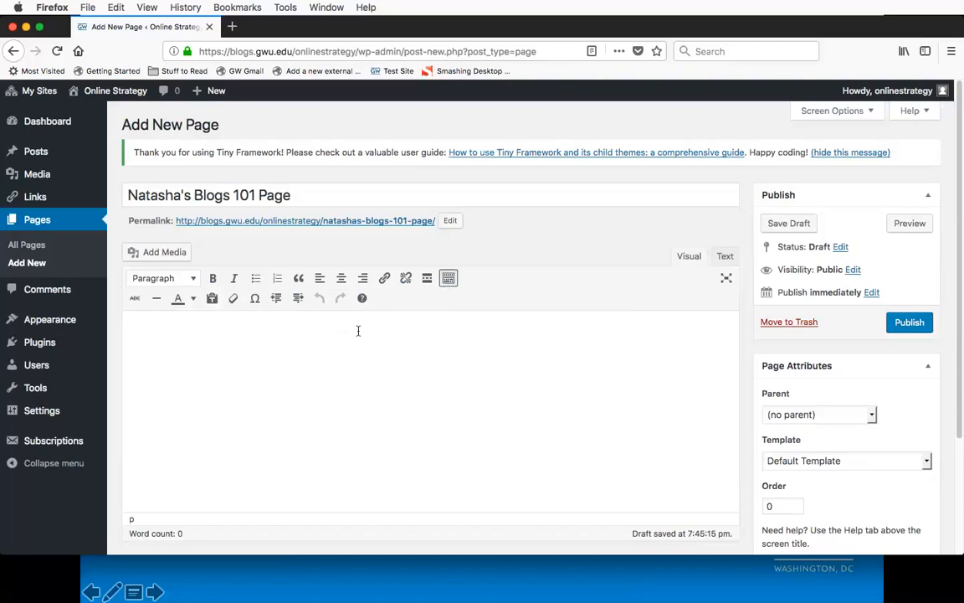
{"action": "left_click", "coordinate": [449, 278]}
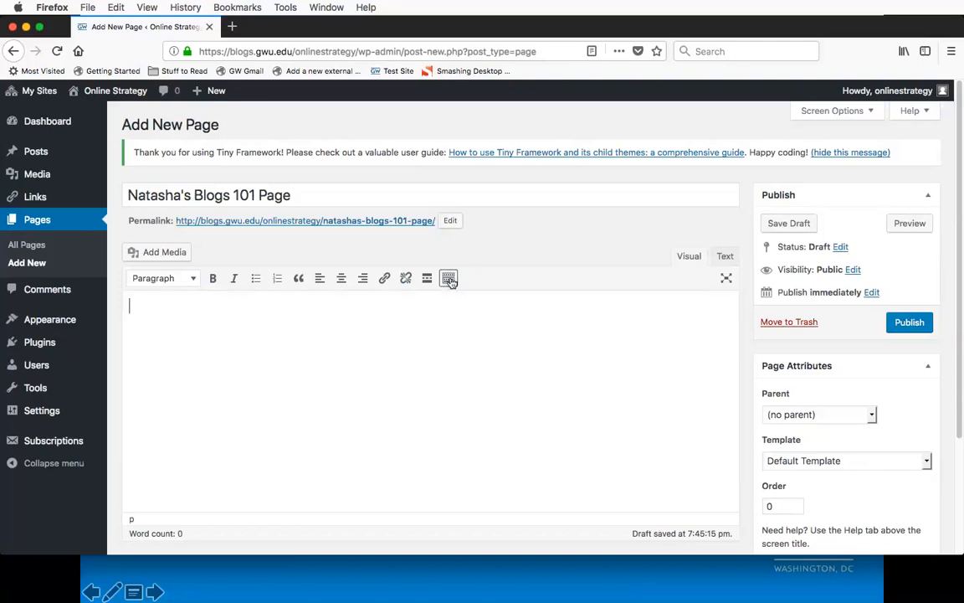
{"action": "left_click", "coordinate": [449, 280]}
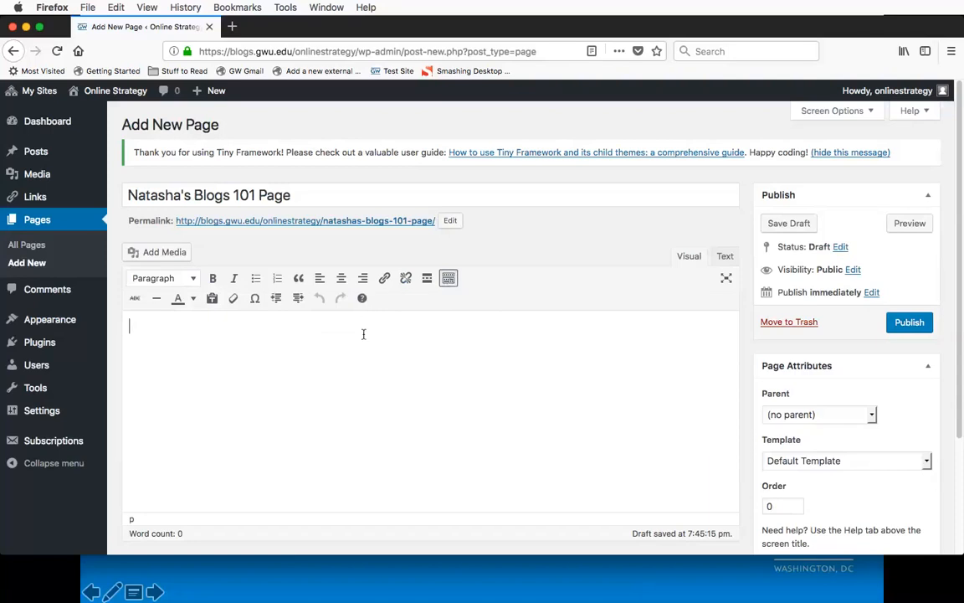
Step: Open lipsum.com in a new browser tab and generate 5 paragraphs of Lorem Ipsum text
{"action": "left_click", "coordinate": [233, 27]}
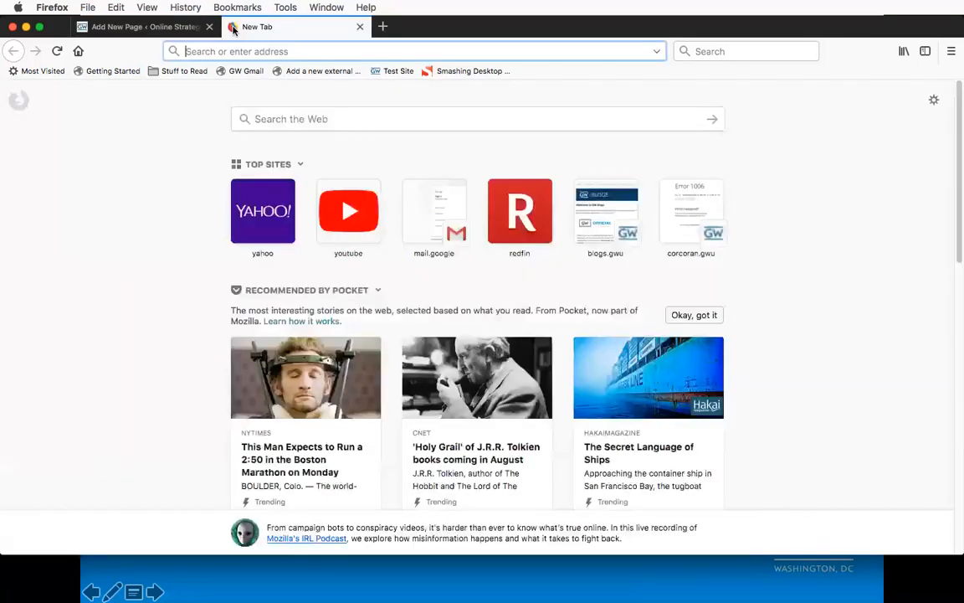
{"action": "type", "text": "lipsum.com/"}
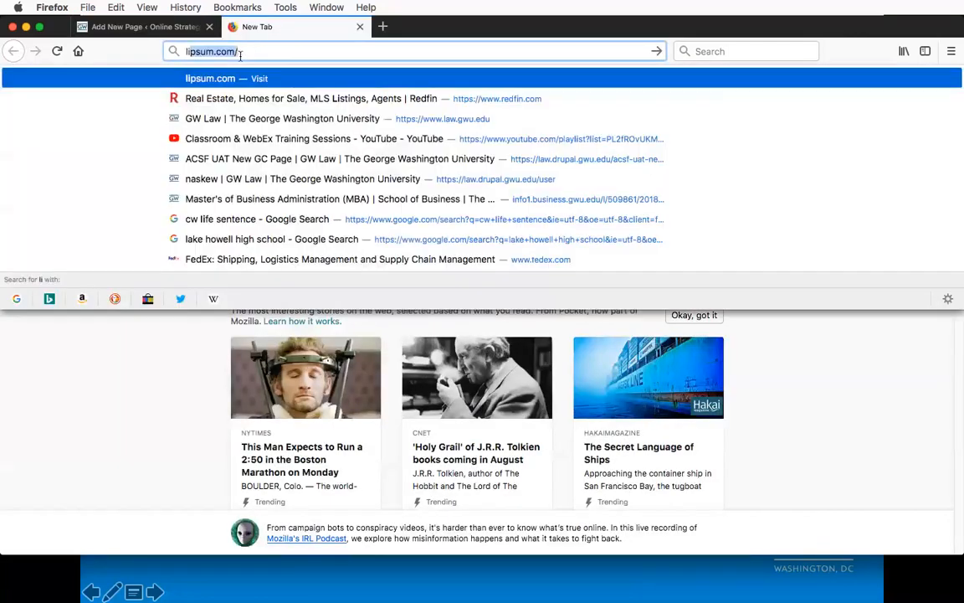
{"action": "key", "text": "Return"}
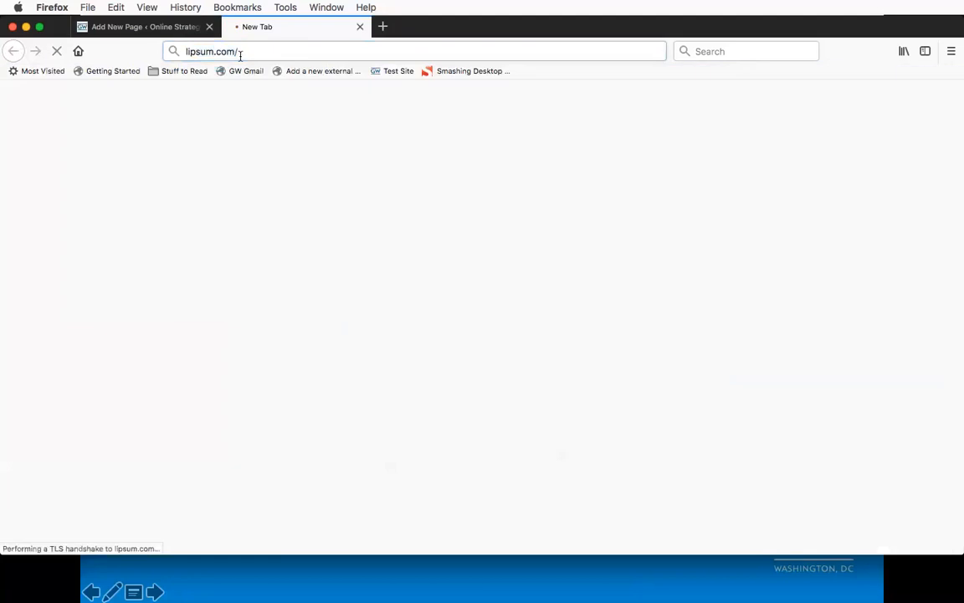
{"action": "scroll", "coordinate": [603, 285], "scroll_direction": "down", "scroll_amount": 5}
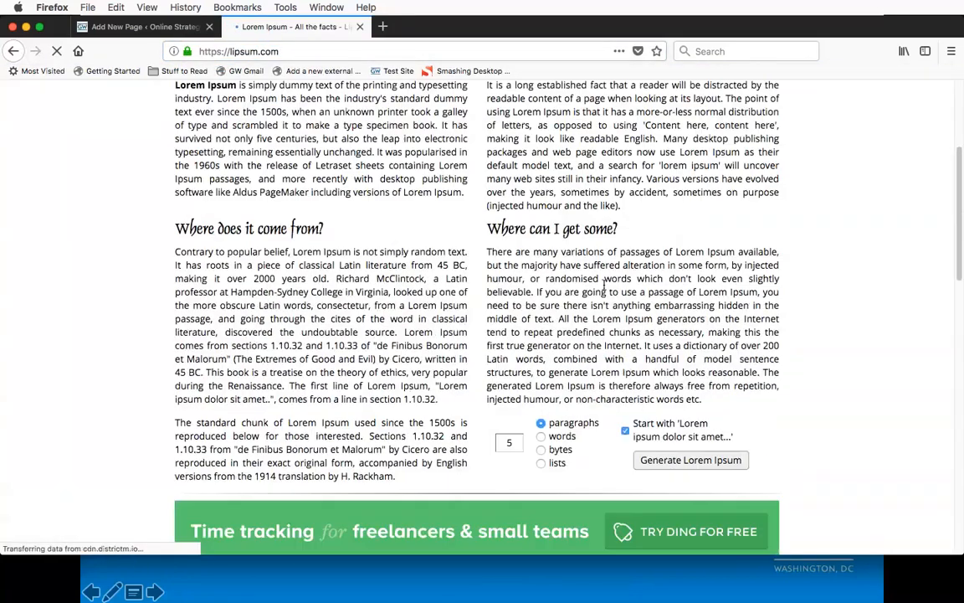
{"action": "left_click", "coordinate": [692, 436]}
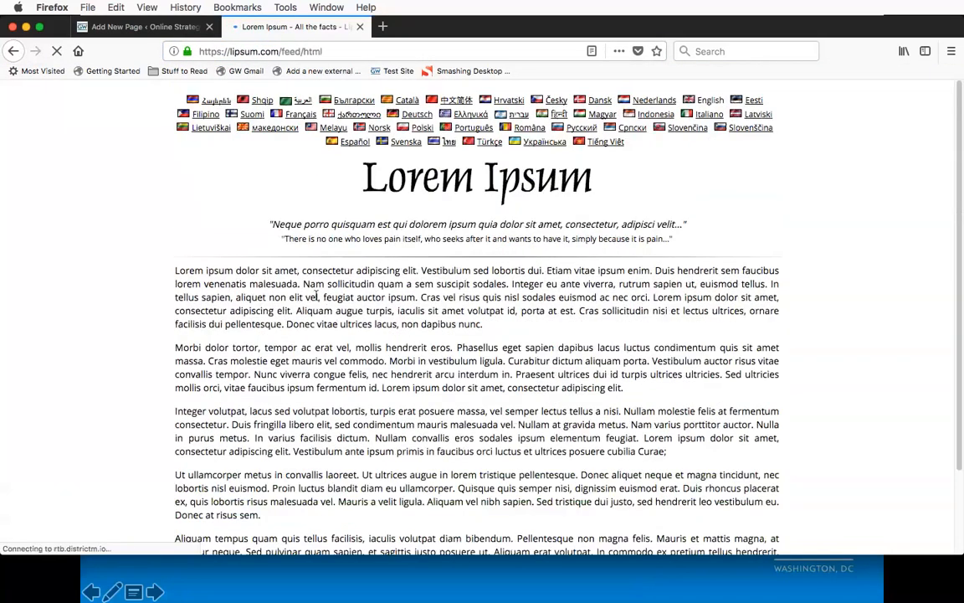
Step: Copy the first two generated Lorem Ipsum paragraphs into the body of the new page
{"action": "left_click_drag", "start_coordinate": [175, 271], "coordinate": [630, 459]}
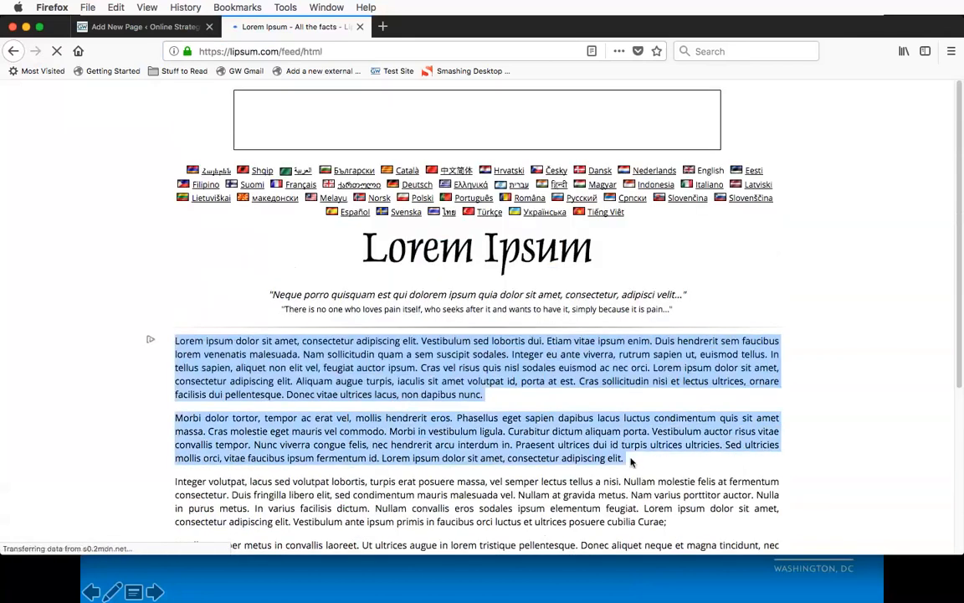
{"action": "left_click", "coordinate": [138, 27]}
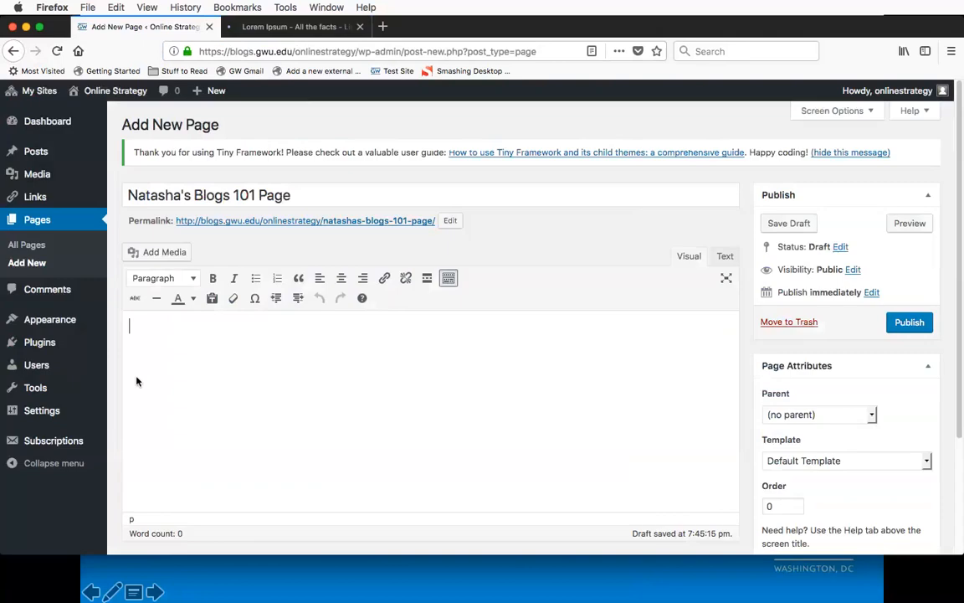
{"action": "left_click", "coordinate": [230, 351]}
{"action": "type", "text": "Lorem ipsum dolor sit amet, consectetur adipiscing elit. Vestibulum sed lobortis dui. Etiam vitae ipsum enim. Duis hendrerit sem faucibus lorem venenatis malesuada. Nam sollicitudin quam a sem suscipit sodales. Integer eu ante viverra, rutrum sapien ut, euismod tellus. In tellus sapien, aliquet non elit vel, feugiat auctor ipsum. Cras vel risus quis nisl sodales euismod ac nec orci. Lorem ipsum dolor sit amet, consectetur adipiscing elit. Aliquam augue turpis, iaculis sit amet volutpat id, porta at est. Cras sollicitudin nisi et lectus ultrices, ornare facilisis dui pellentesque. Donec vitae ultrices lacus, non dapibus nunc.  Morbi dolor tortor, tempor ac erat vel, mollis hendrerit eros. Phasellus eget sapien dapibus lacus luctus condimentum quis sit amet massa. Cras molestie eget mauris vel commodo. Morbi in vestibulum ligula. Curabitur dictum aliquam porta. Vestibulum auctor risus vitae convallis tempor. Nunc viverra congue felis, nec hendrerit arcu interdum in. Praesent ultrices dui id turpis ultrices ultrices. Sed ultricies mollis orci, vitae faucibus ipsum fermentum id. Lorem ipsum dolor sit amet, consectetur adipiscing elit."}
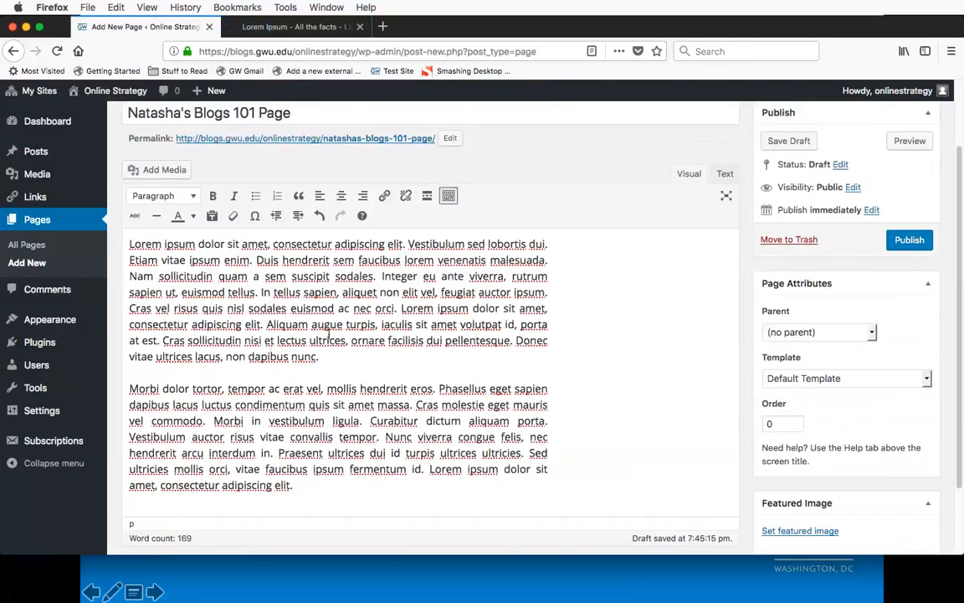
{"action": "scroll", "coordinate": [328, 338], "scroll_direction": "up", "scroll_amount": 1}
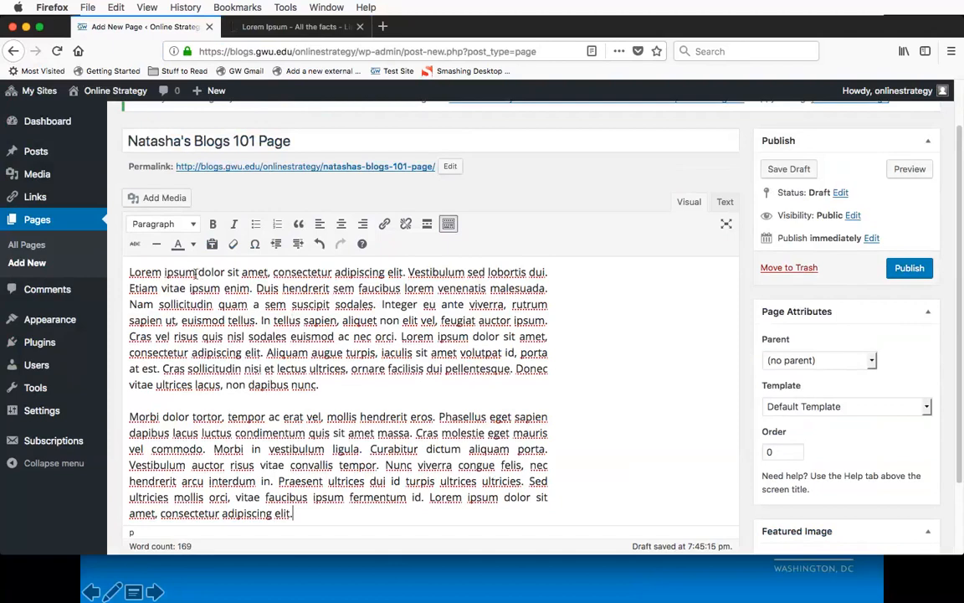
{"action": "left_click_drag", "start_coordinate": [196, 272], "coordinate": [129, 272]}
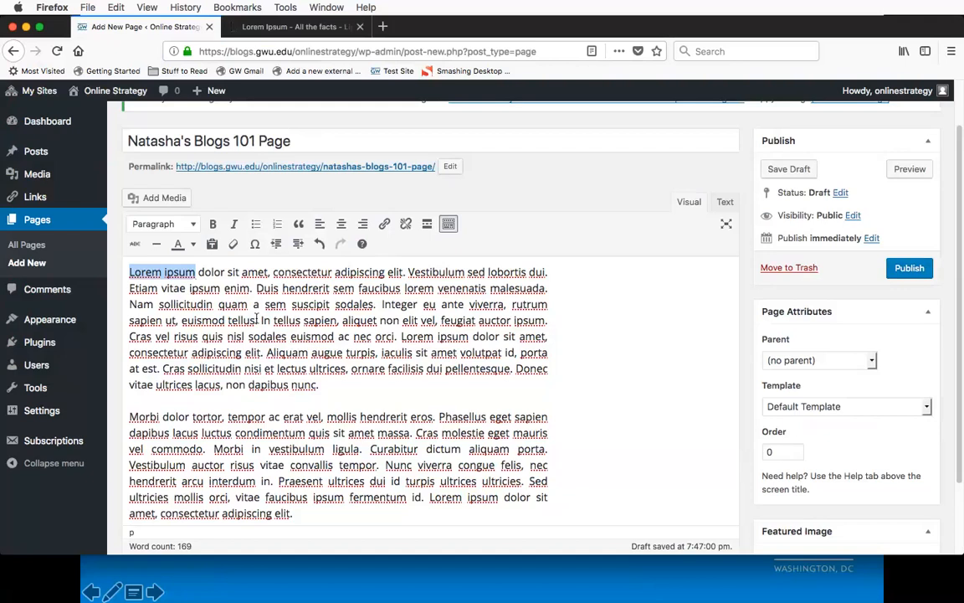
{"action": "key", "text": "Right"}
{"action": "type", "text": "www.gwu"}
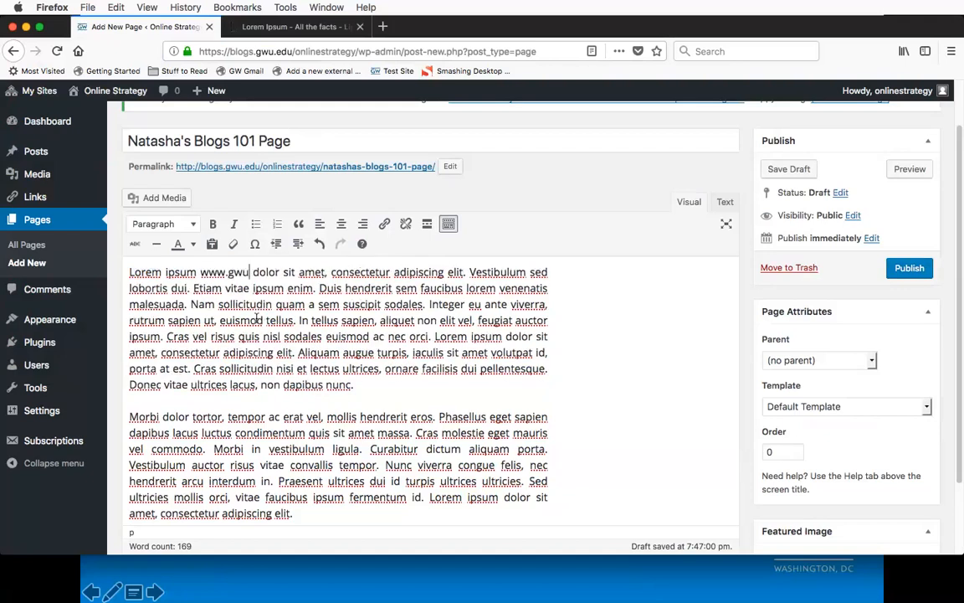
{"action": "type", "text": ".edu"}
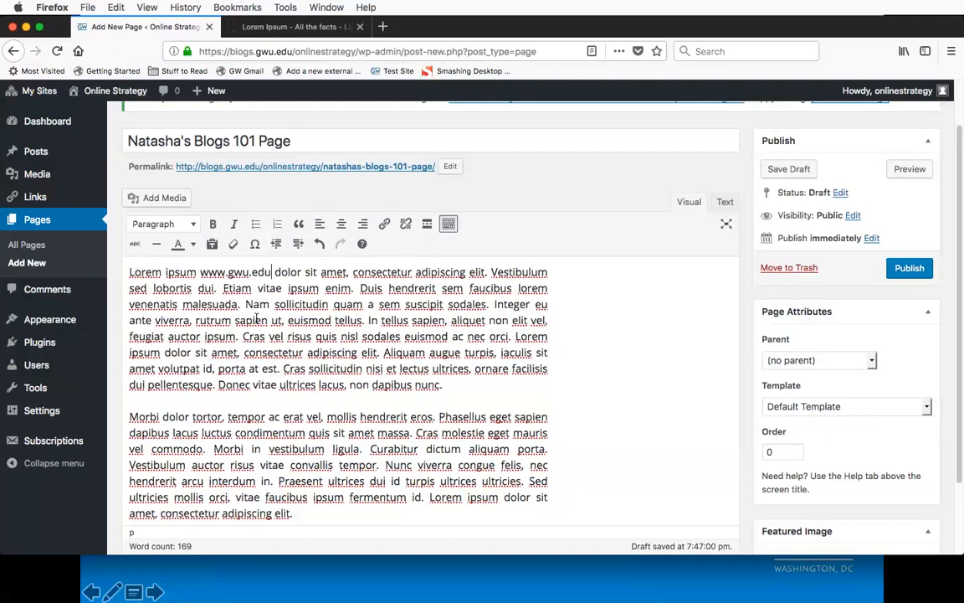
{"action": "key", "text": "alt+shift+Left"}
{"action": "key", "text": "alt+shift+Left"}
{"action": "key", "text": "alt+shift+Left"}
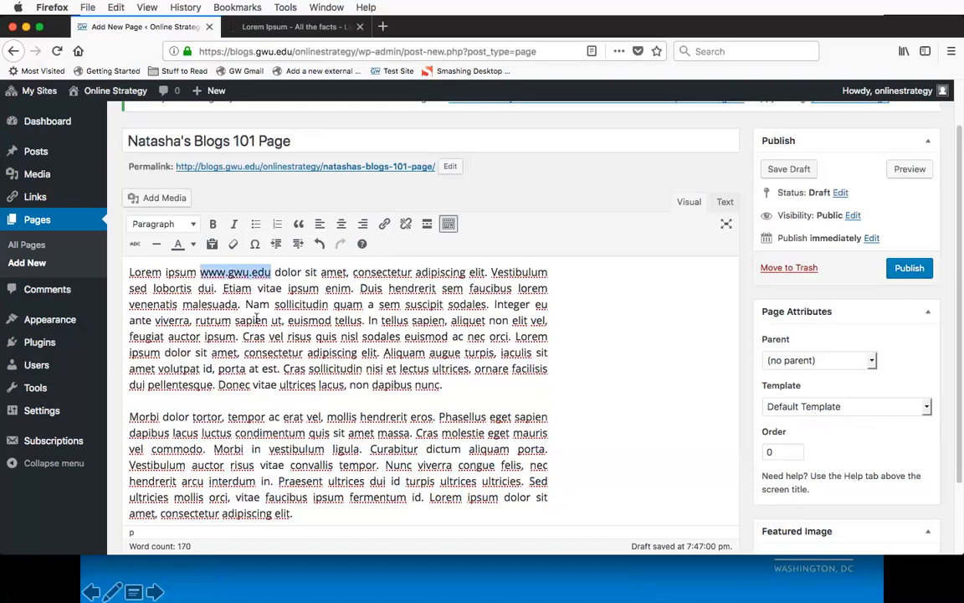
{"action": "key", "text": "BackSpace"}
{"action": "key", "text": "BackSpace"}
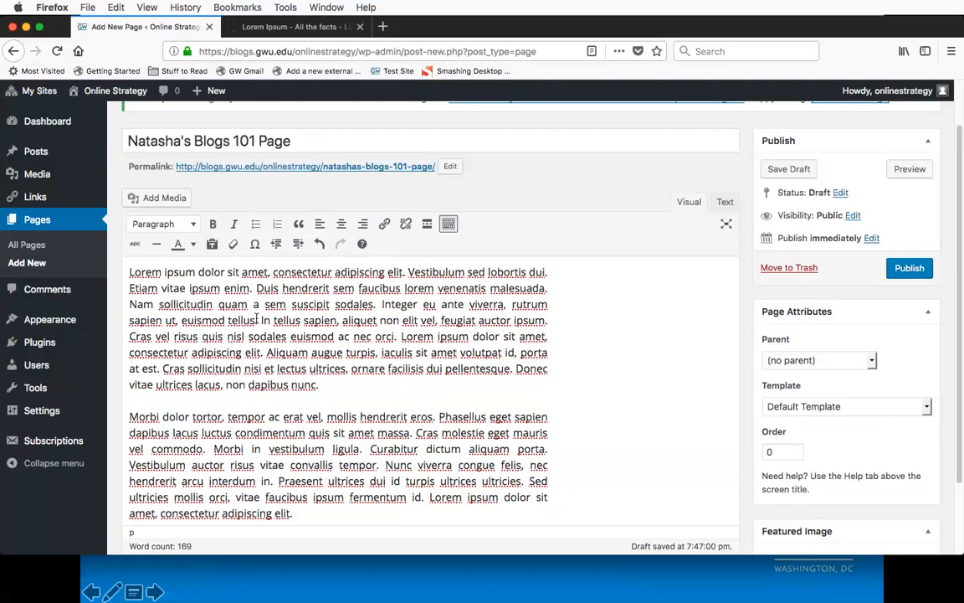
Step: Add the words "The George Washington University website" before "Lorem ipsum" at the start of the first paragraph
{"action": "type", "text": "Th"}
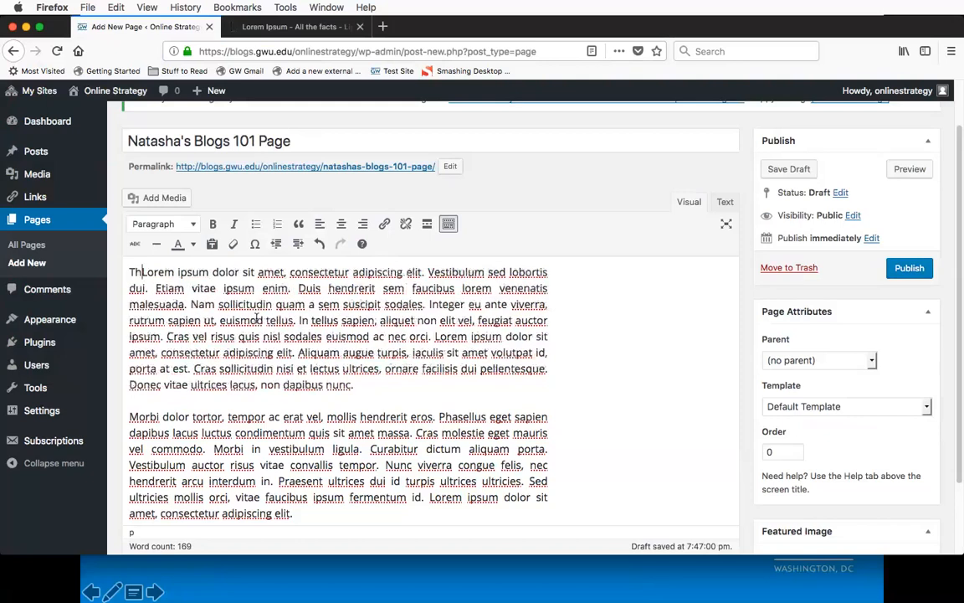
{"action": "type", "text": "e Geo"}
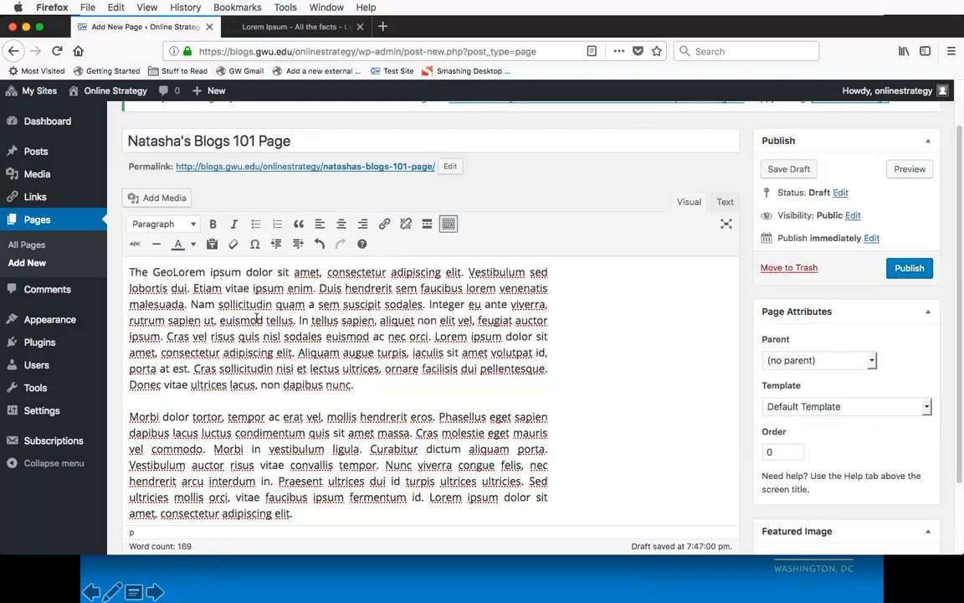
{"action": "type", "text": "rge Wss="}
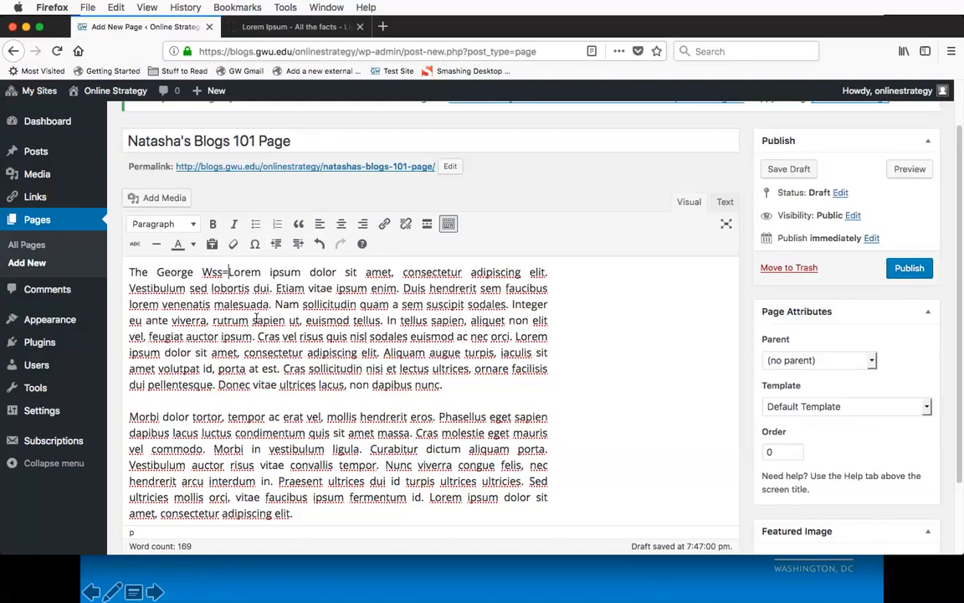
{"action": "key", "text": "BackSpace"}
{"action": "key", "text": "BackSpace"}
{"action": "key", "text": "BackSpace"}
{"action": "type", "text": "a"}
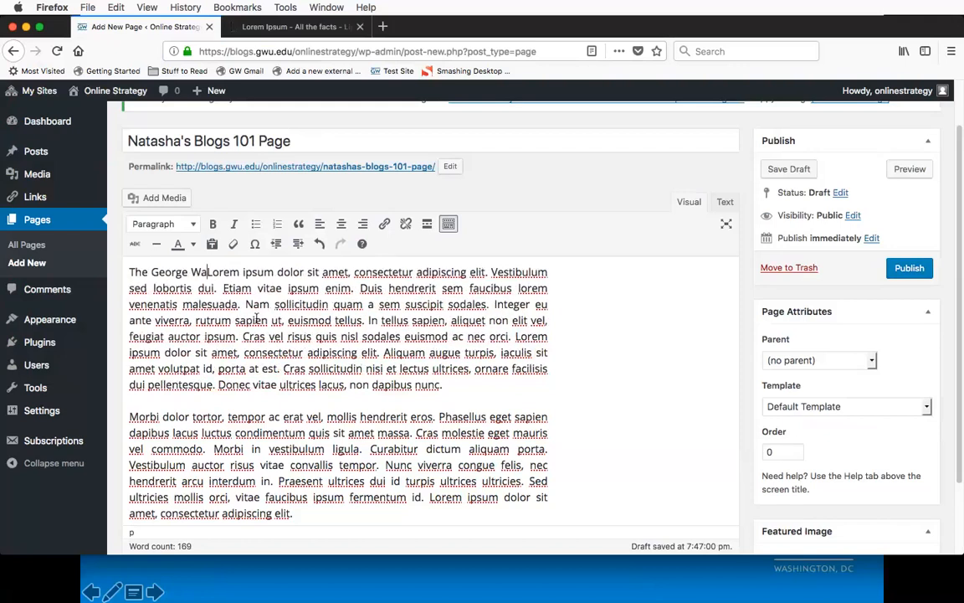
{"action": "type", "text": "shington"}
{"action": "type", "text": " University"}
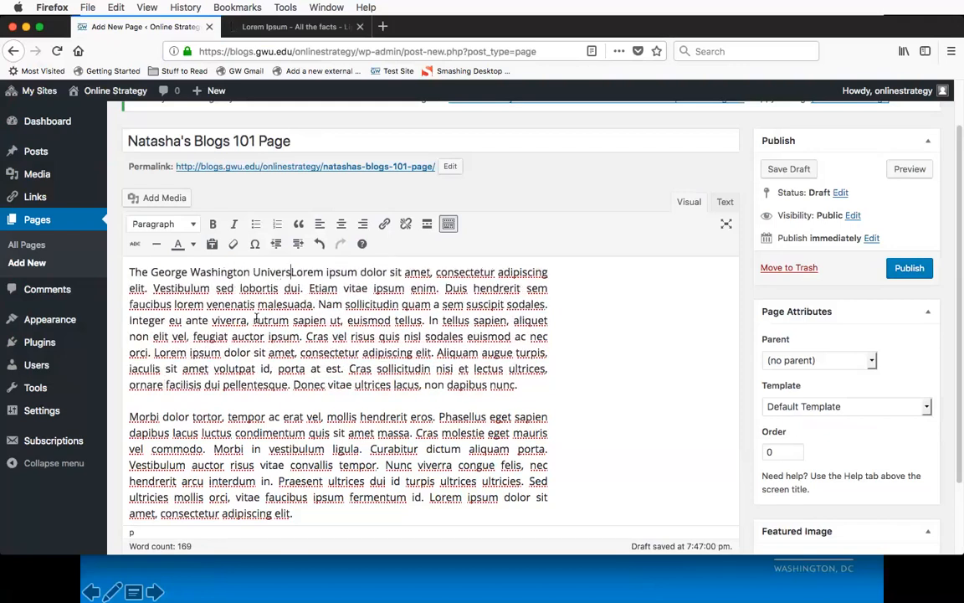
{"action": "type", "text": " websi"}
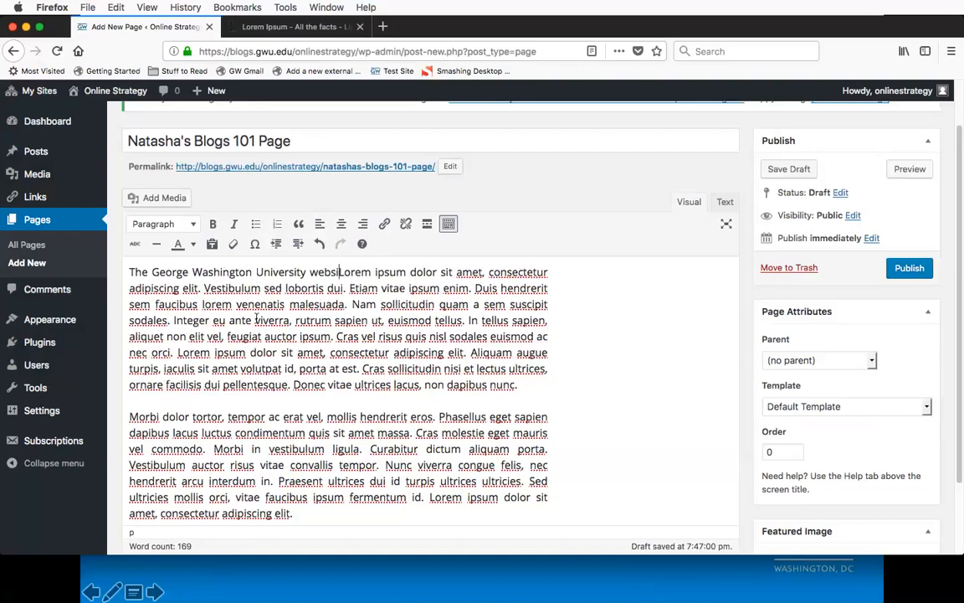
{"action": "type", "text": "te"}
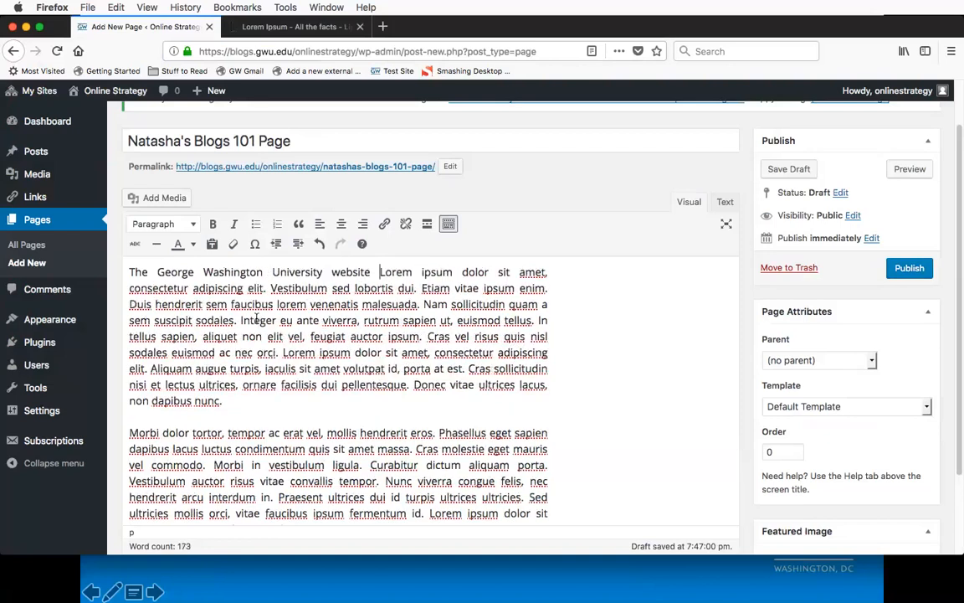
Step: Select only the words "George Washington University" within the phrase that opens the first paragraph
{"action": "key", "text": "Left"}
{"action": "key", "text": "super+shift+Left"}
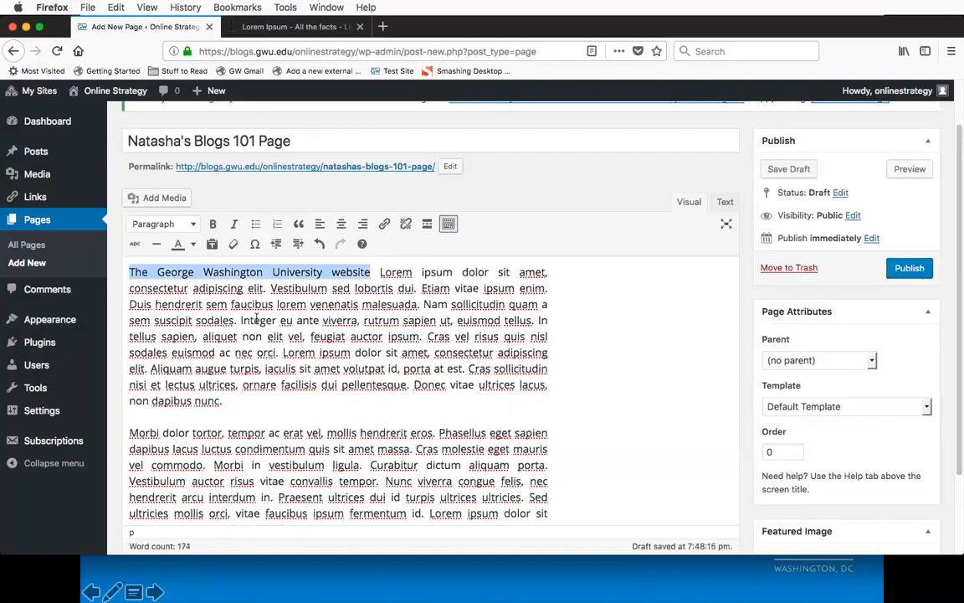
{"action": "key", "text": "Left"}
{"action": "key", "text": "Right"}
{"action": "key", "text": "Right"}
{"action": "key", "text": "Right"}
{"action": "key", "text": "Right"}
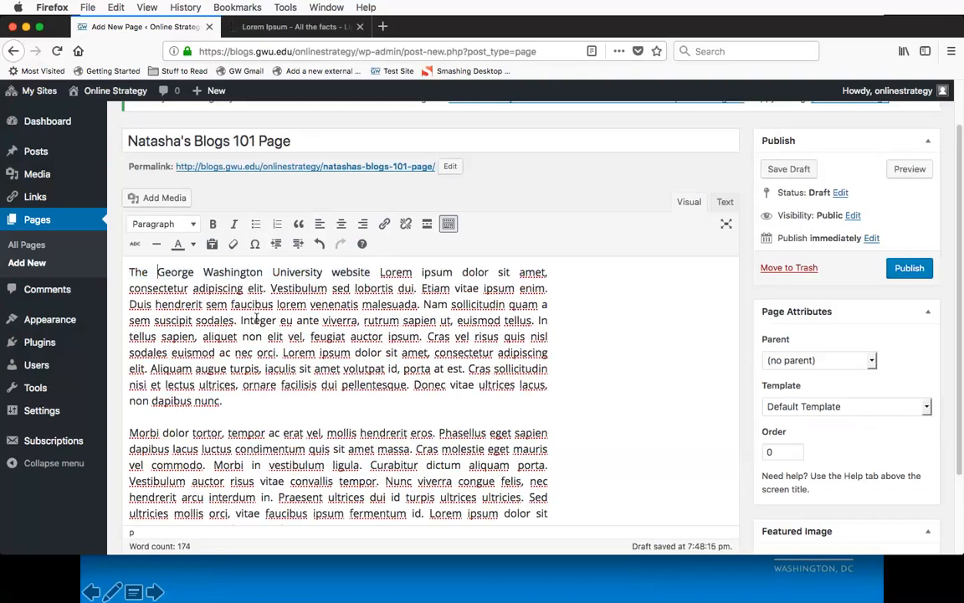
{"action": "key", "text": "alt+shift+Right"}
{"action": "key", "text": "alt+shift+Right"}
{"action": "key", "text": "alt+shift+Right"}
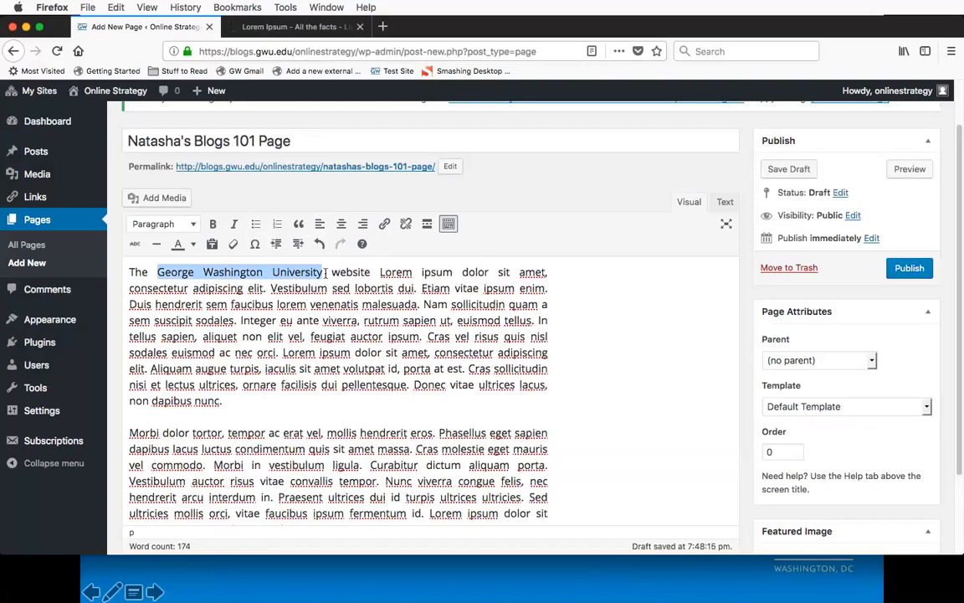
{"action": "double_click", "coordinate": [135, 272]}
{"action": "key", "text": "shift+alt+Right"}
{"action": "key", "text": "shift+alt+Right"}
{"action": "key", "text": "shift+alt+Right"}
{"action": "key", "text": "shift+alt+Right"}
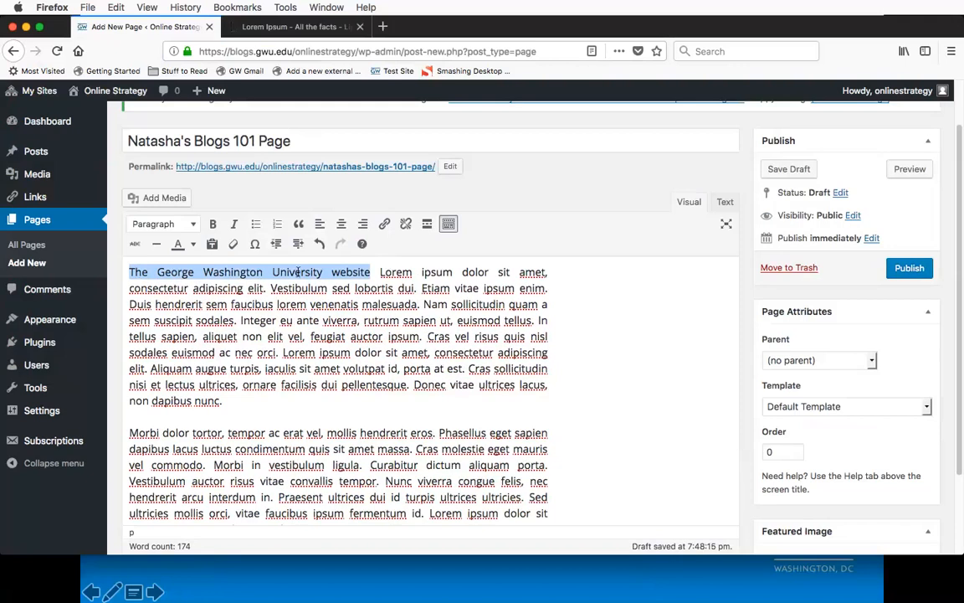
{"action": "left_click", "coordinate": [384, 224]}
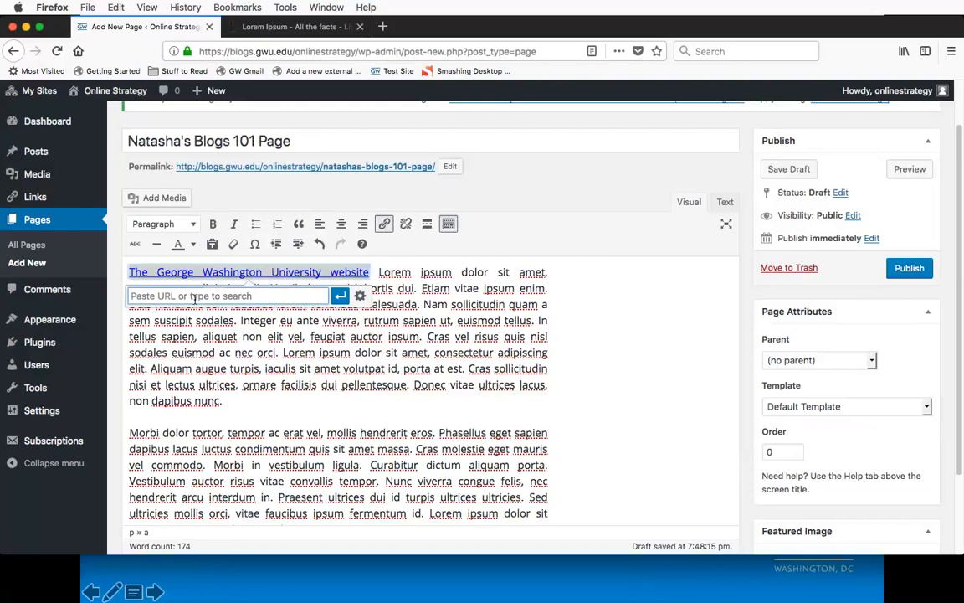
{"action": "type", "text": "www."}
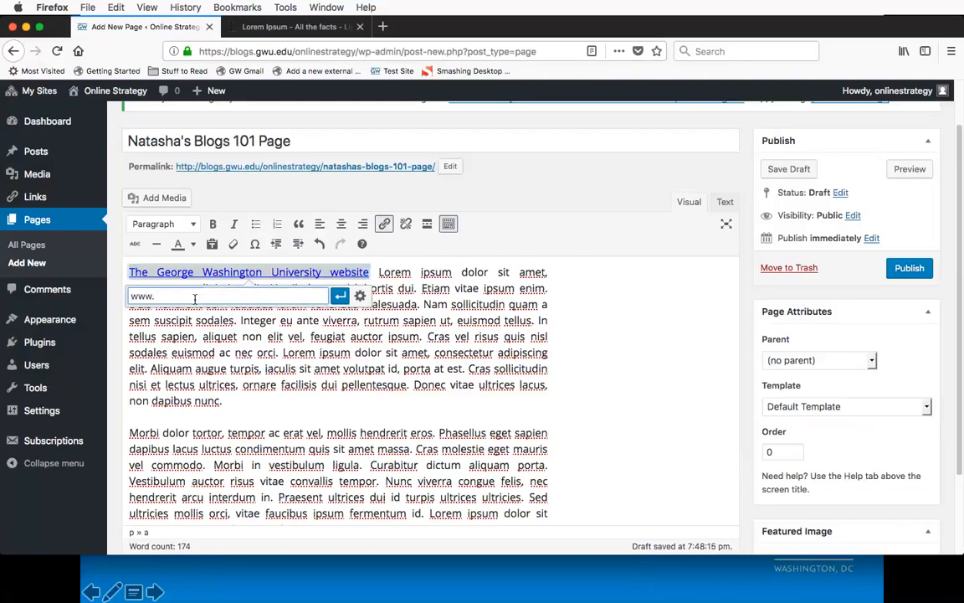
{"action": "type", "text": "gwu.edu"}
{"action": "left_click", "coordinate": [339, 298]}
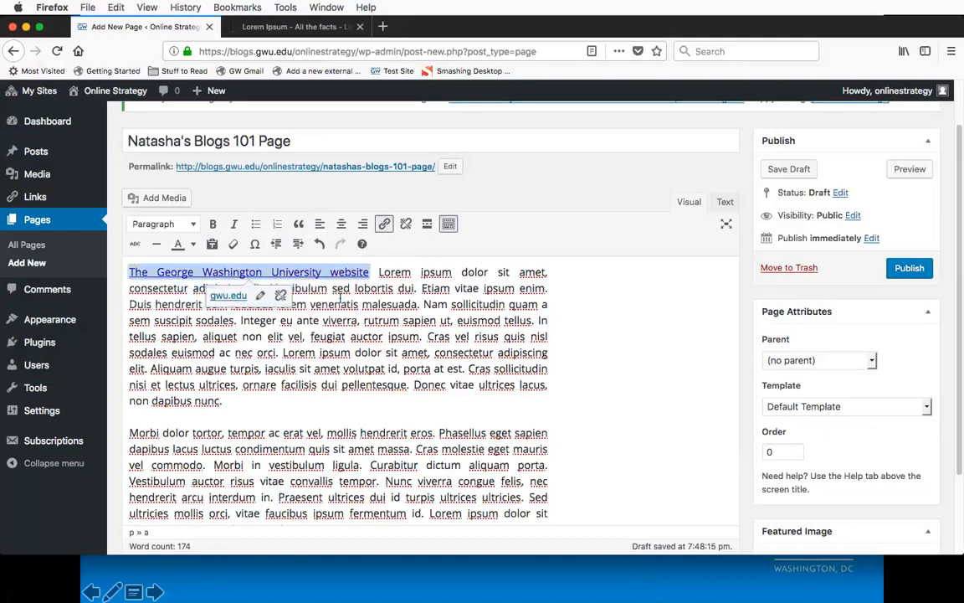
{"action": "left_click", "coordinate": [406, 225]}
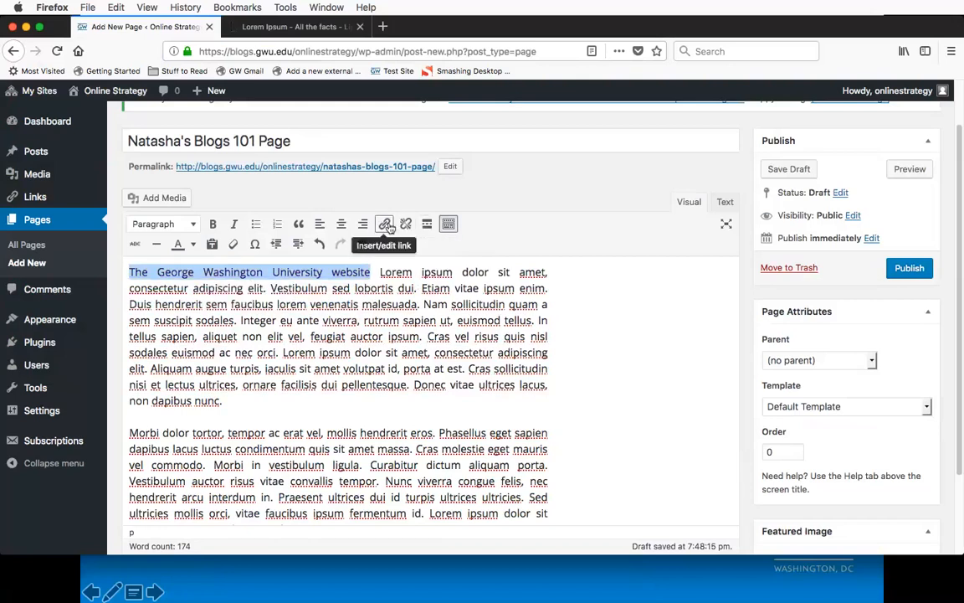
Step: Open the full link settings for the phrase "The George Washington University website" and choose the existing page "About Online Strategy" as destination
{"action": "left_click", "coordinate": [384, 224]}
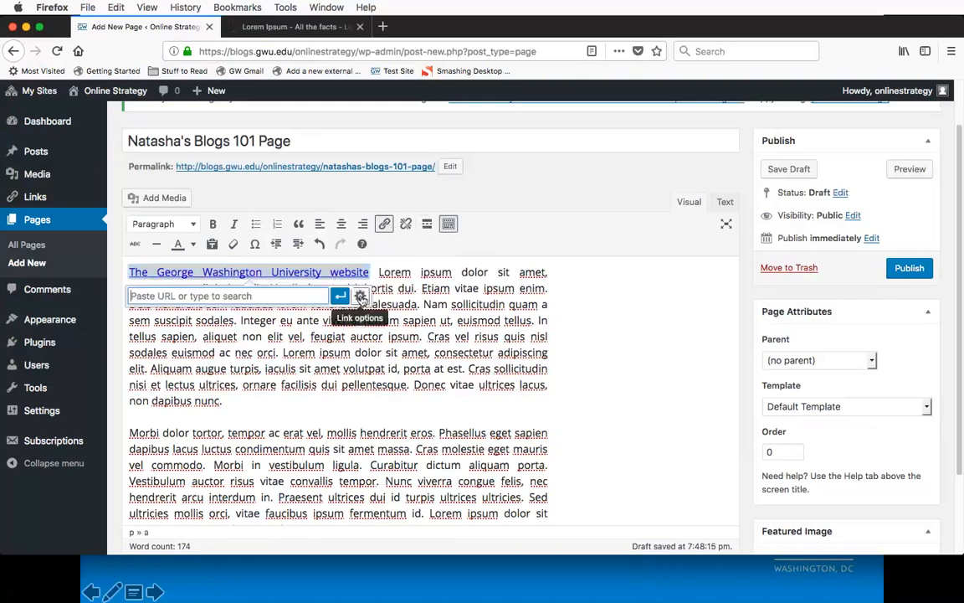
{"action": "left_click", "coordinate": [360, 296]}
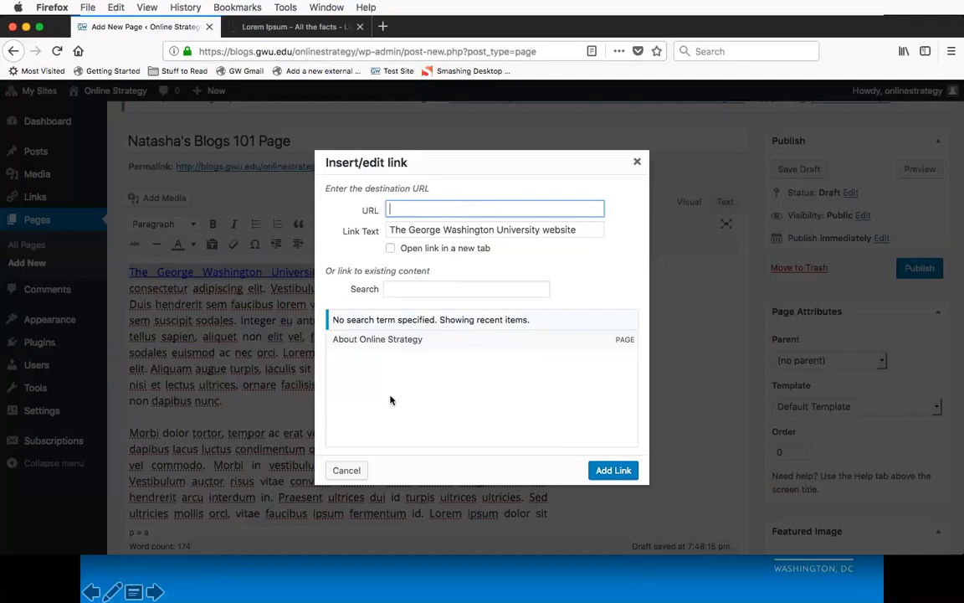
{"action": "left_click", "coordinate": [439, 343]}
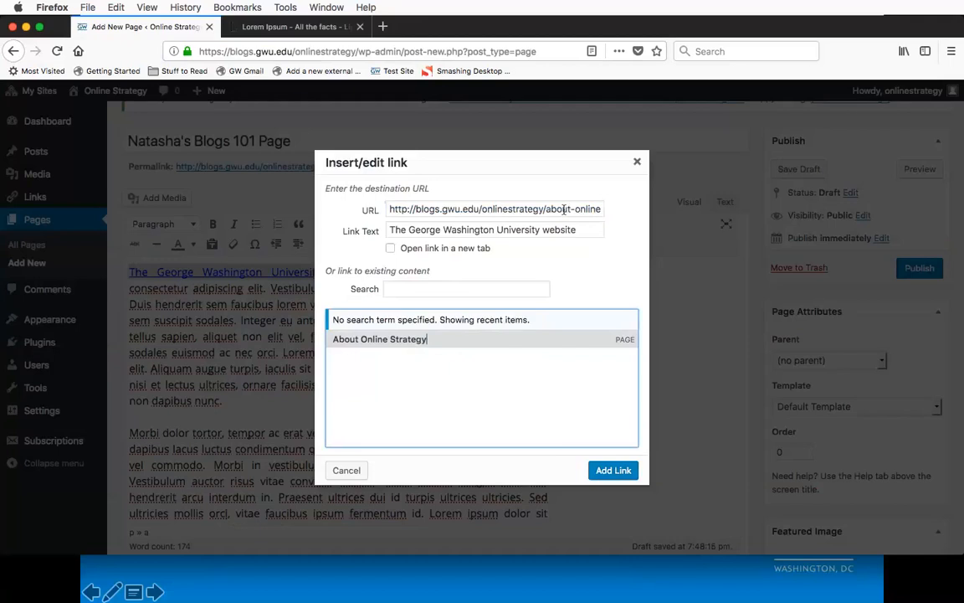
{"action": "left_click", "coordinate": [483, 208]}
{"action": "key", "text": "super+a"}
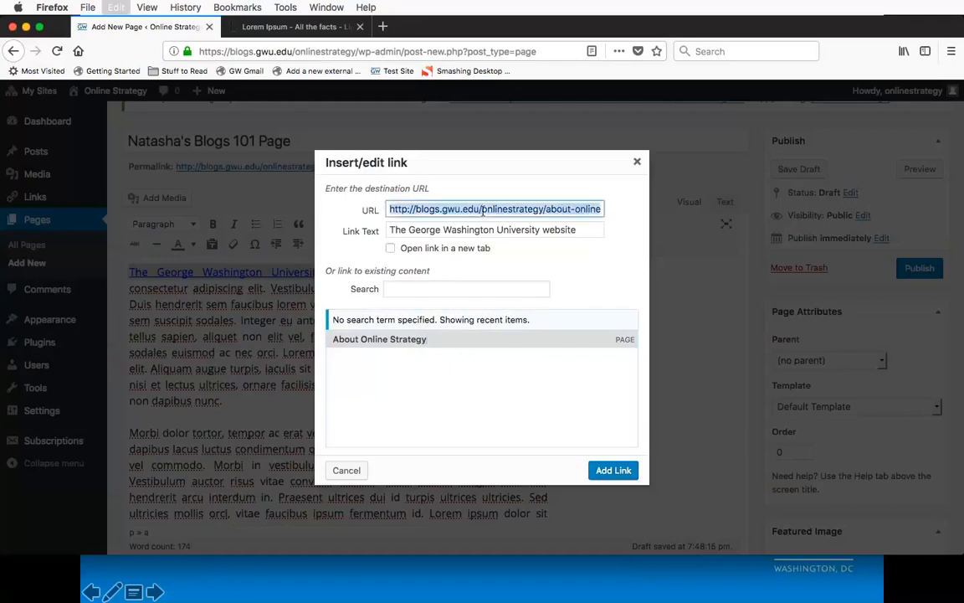
{"action": "key", "text": "BackSpace"}
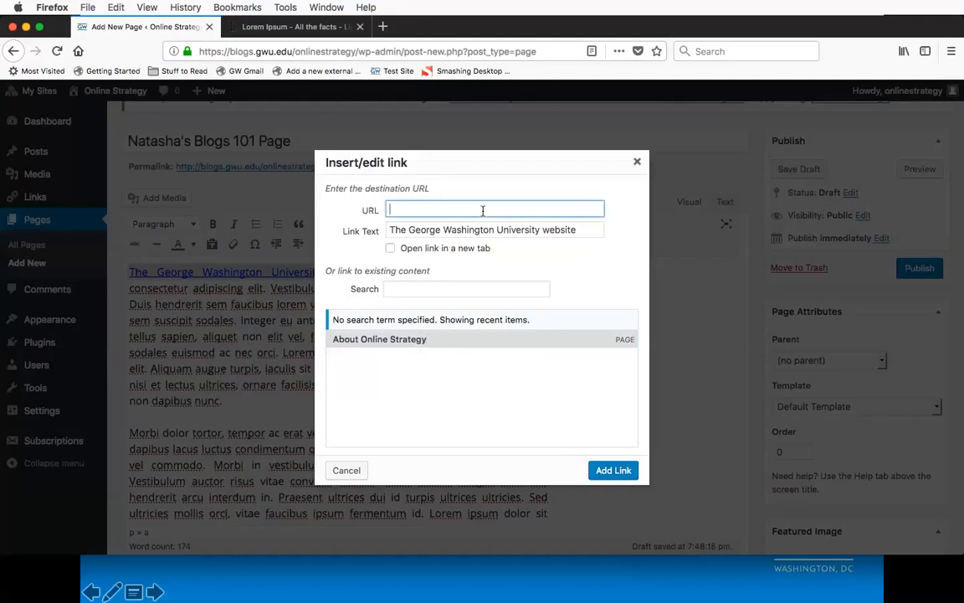
{"action": "type", "text": "https://www.gwu.edu"}
{"action": "left_click", "coordinate": [390, 250]}
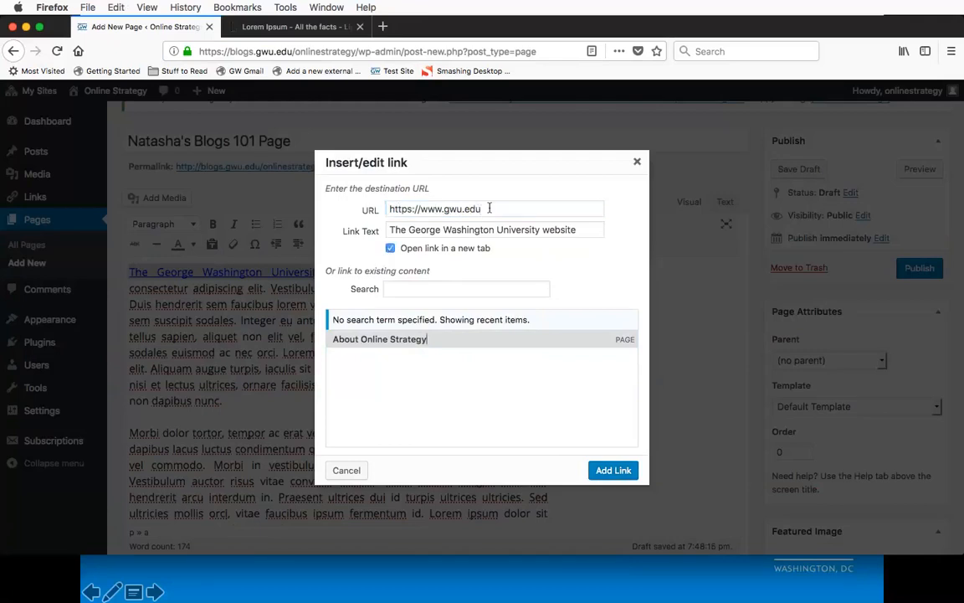
{"action": "left_click_drag", "start_coordinate": [491, 209], "coordinate": [378, 208]}
{"action": "left_click", "coordinate": [530, 255]}
{"action": "left_click", "coordinate": [614, 470]}
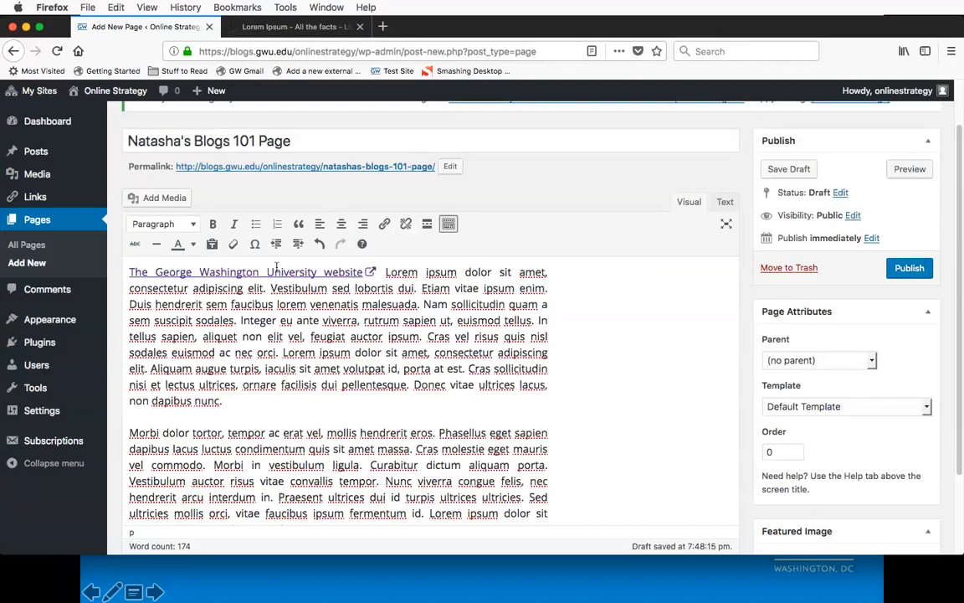
Step: Add an empty line after the first paragraph and start inserting media there
{"action": "left_click", "coordinate": [396, 409]}
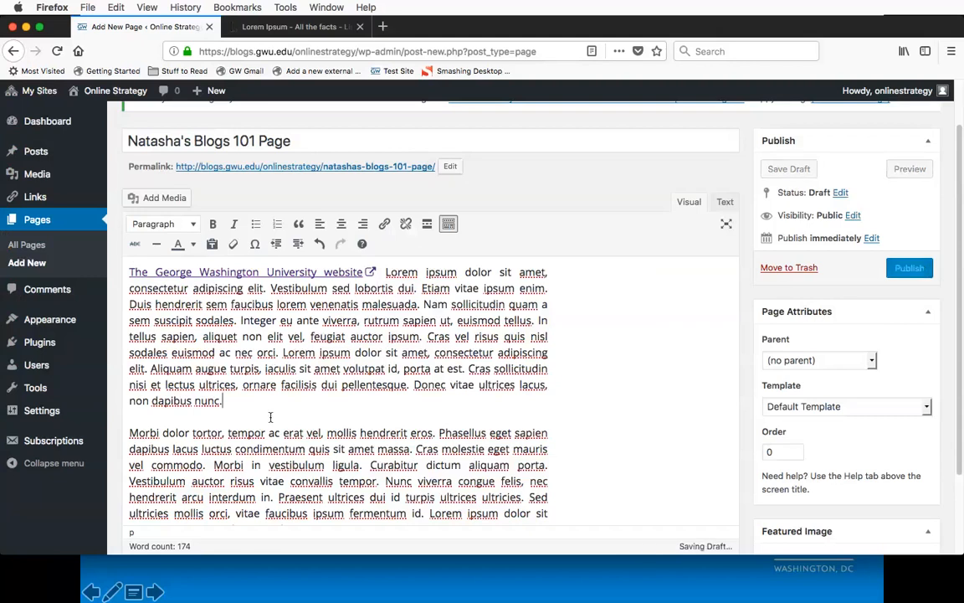
{"action": "key", "text": "Return"}
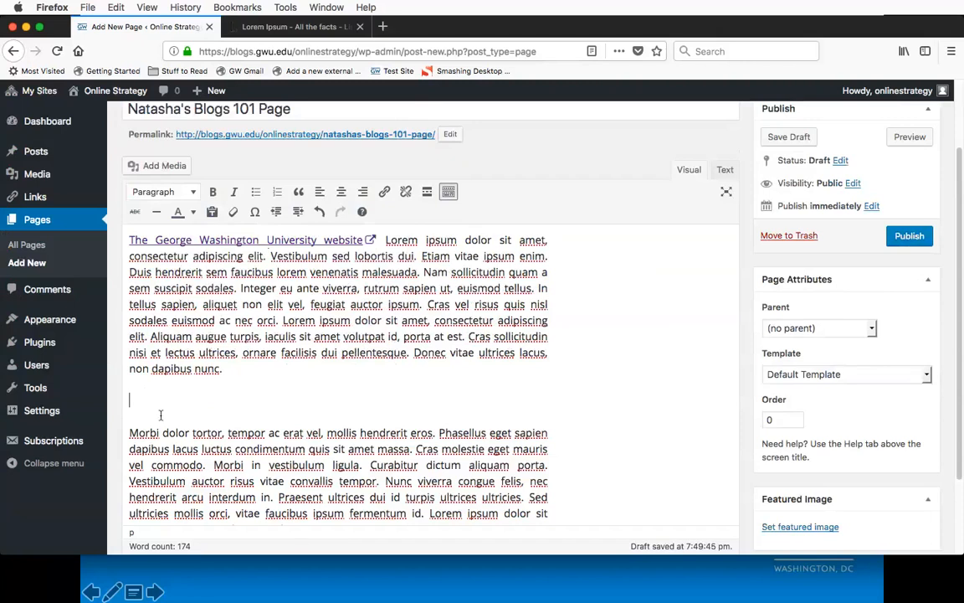
{"action": "left_click", "coordinate": [161, 165]}
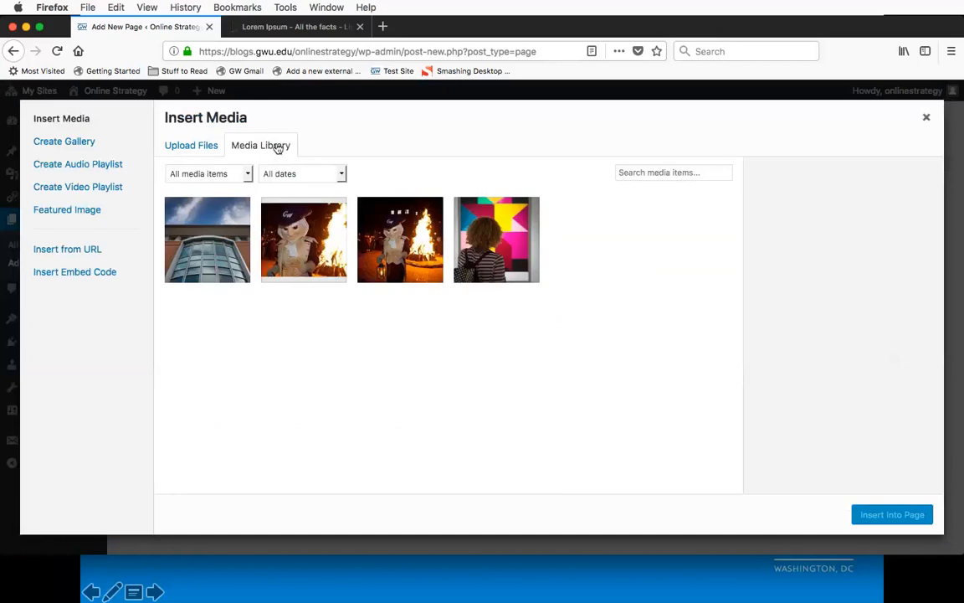
{"action": "left_click", "coordinate": [209, 148]}
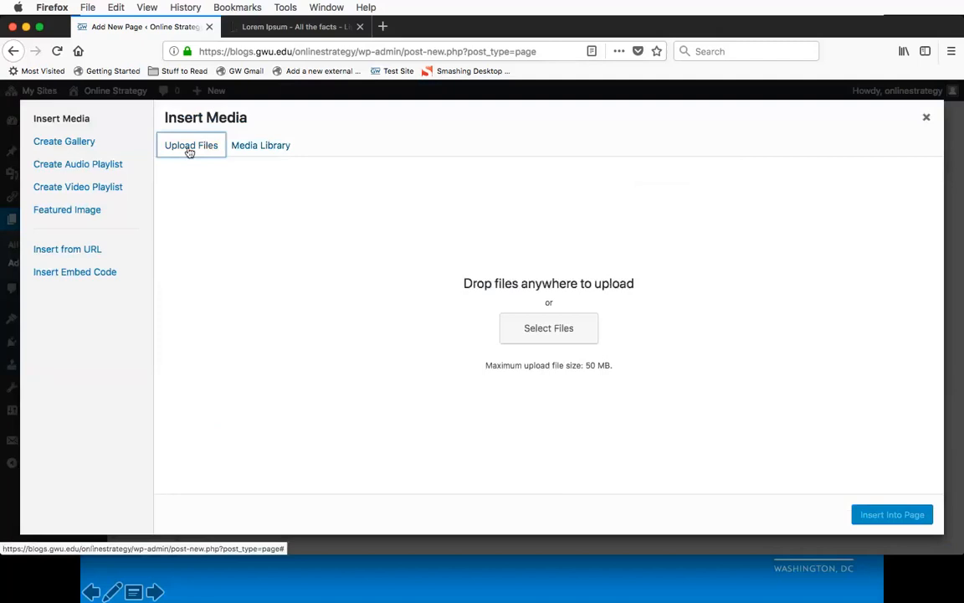
{"action": "left_click", "coordinate": [550, 332]}
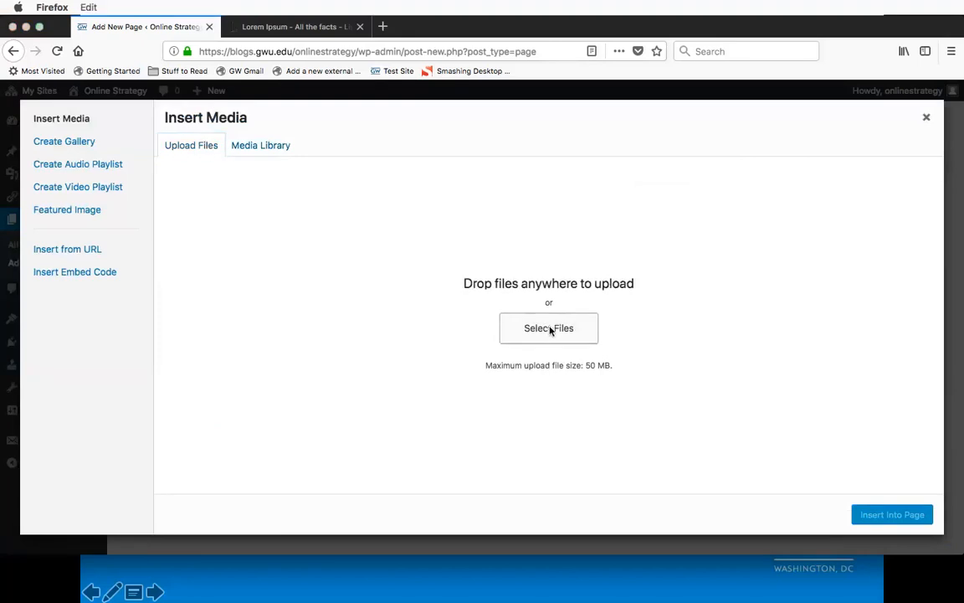
{"action": "left_click", "coordinate": [634, 370]}
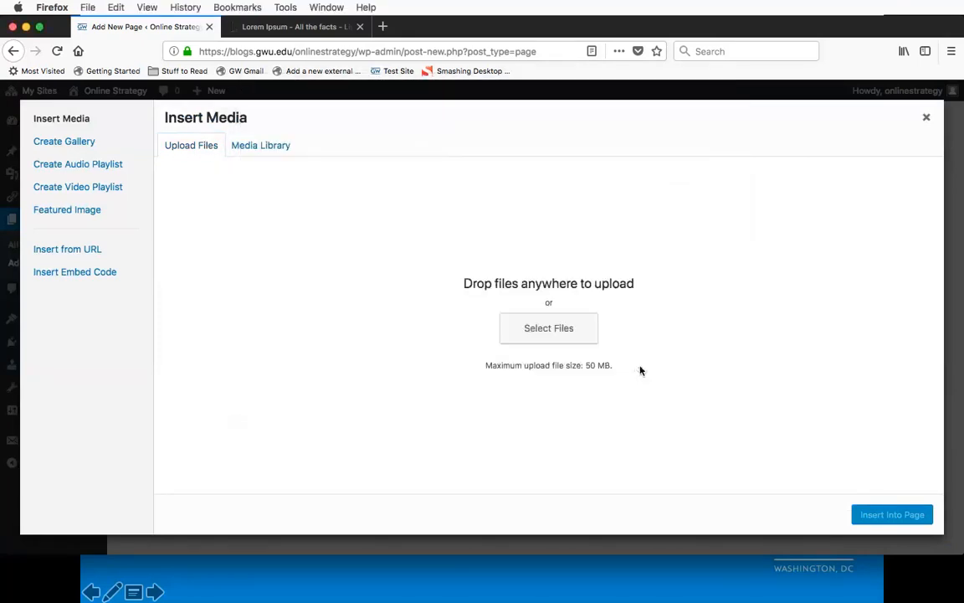
{"action": "left_click", "coordinate": [263, 147]}
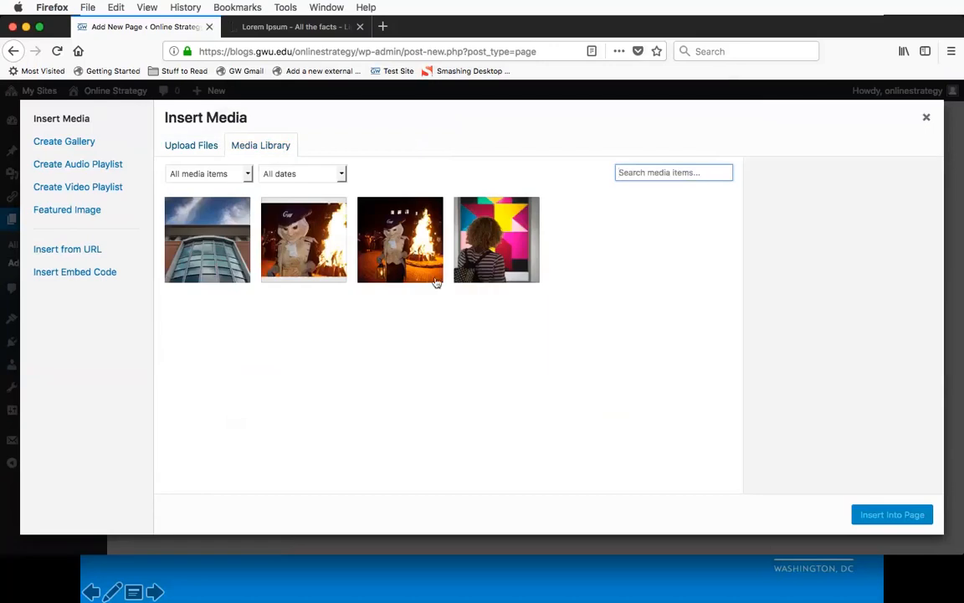
Step: Select the library photo of the visitor facing the colourful artwork and review its title, caption and alt text
{"action": "left_click", "coordinate": [477, 265]}
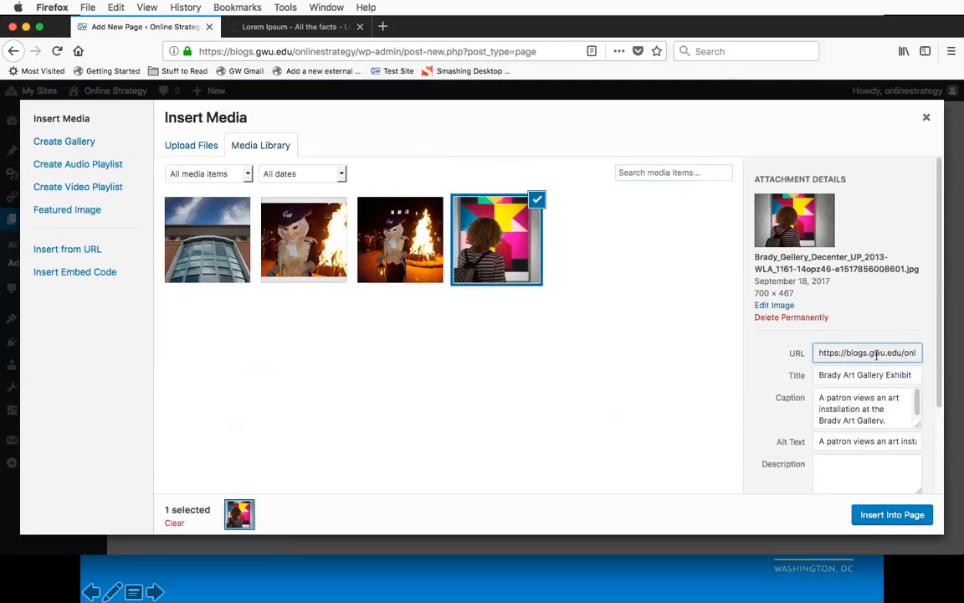
{"action": "triple_click", "coordinate": [817, 374]}
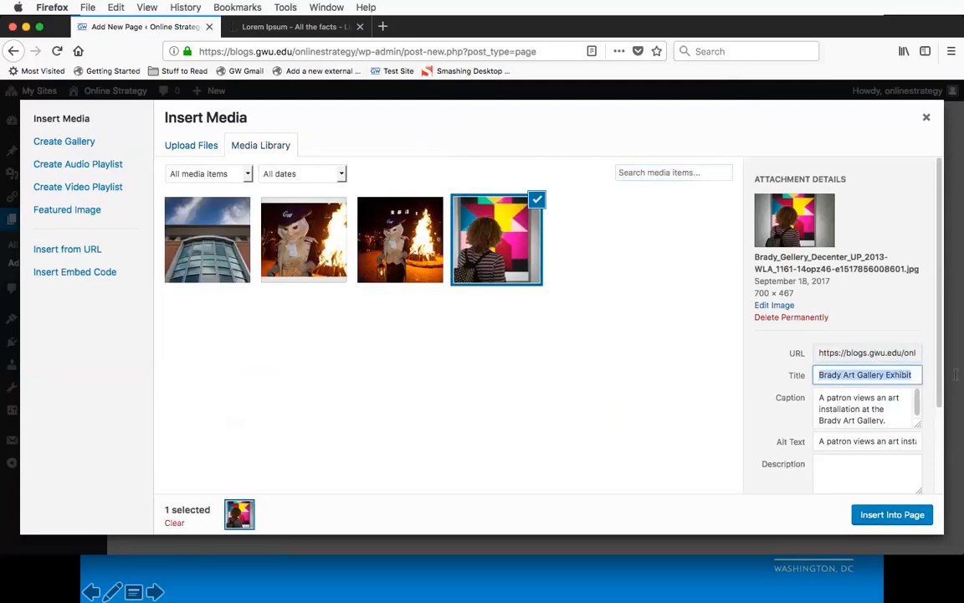
{"action": "triple_click", "coordinate": [883, 408]}
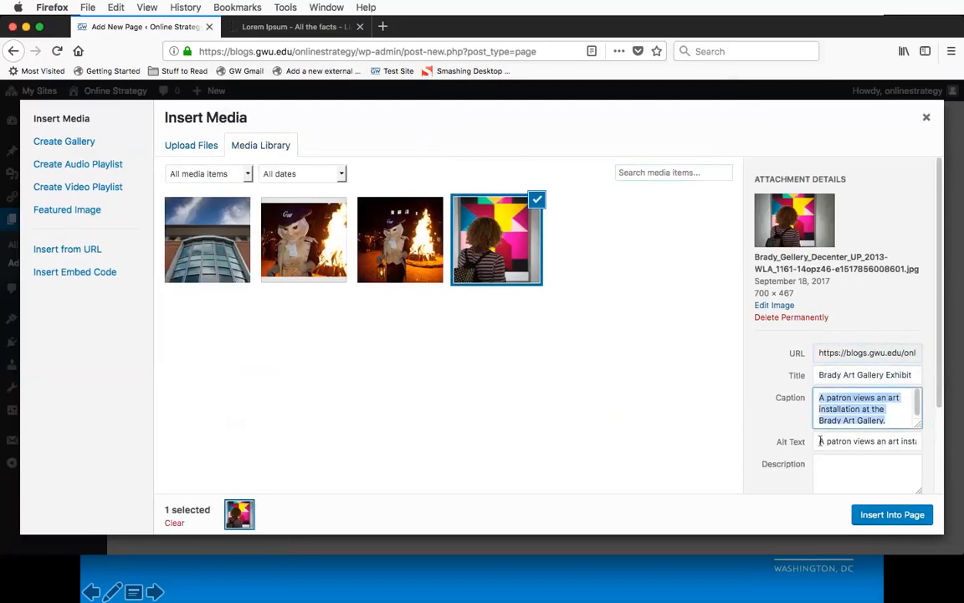
{"action": "left_click_drag", "start_coordinate": [818, 441], "coordinate": [930, 440]}
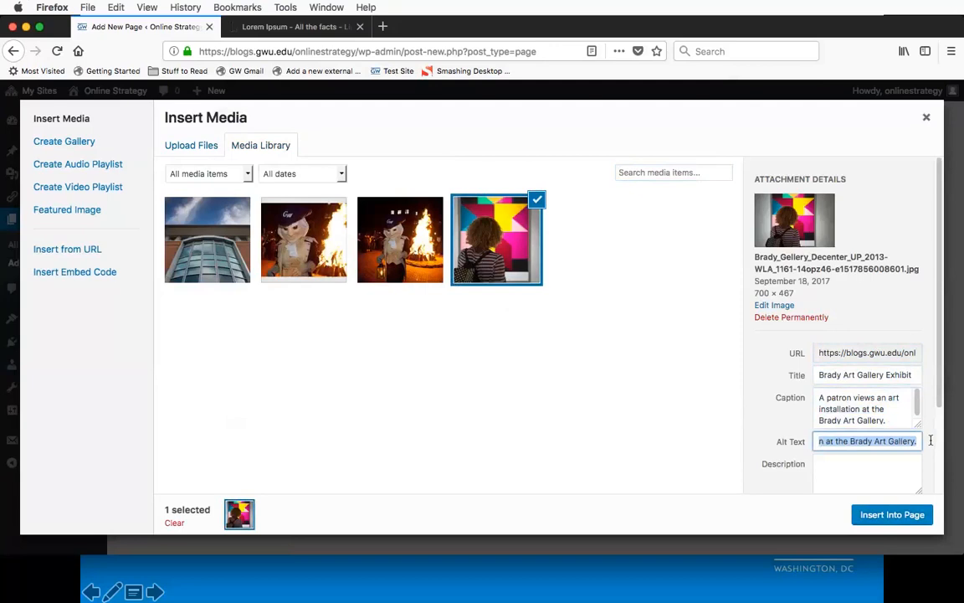
{"action": "key", "text": "Left"}
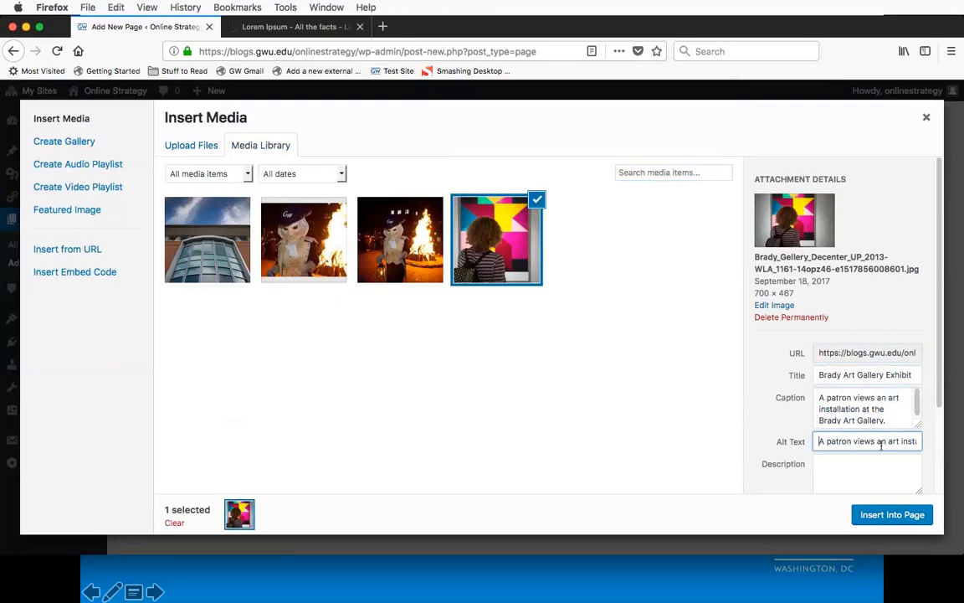
{"action": "scroll", "coordinate": [910, 471], "scroll_direction": "down", "scroll_amount": 5}
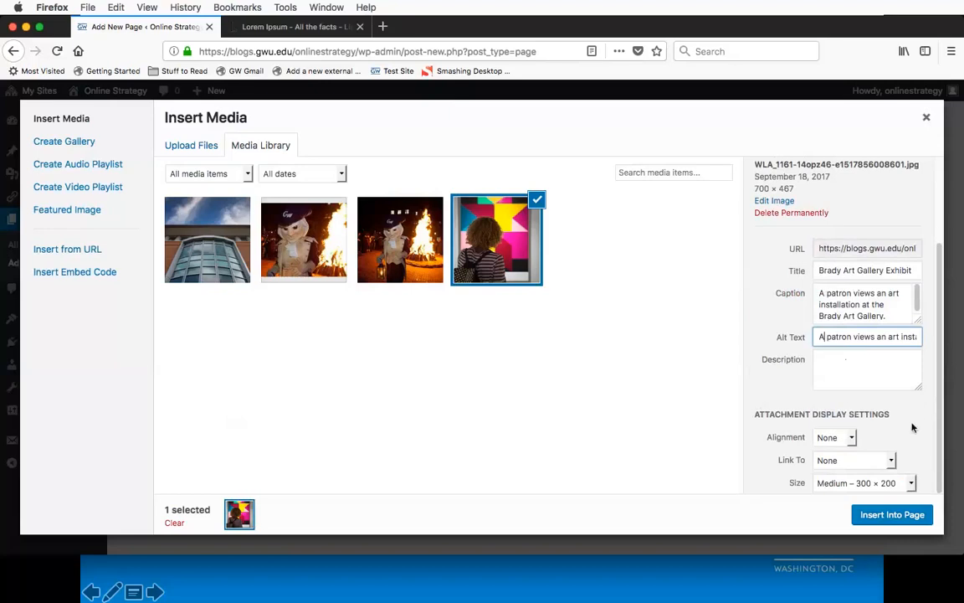
Step: Check the photo's alignment choices, try Custom URL as its link target, and restore the link target to None
{"action": "left_click", "coordinate": [851, 437]}
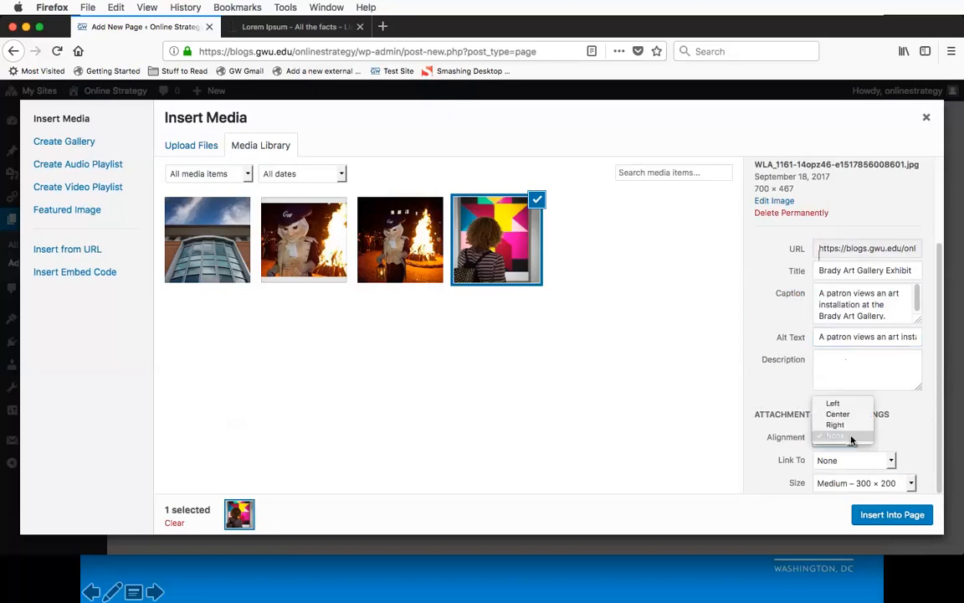
{"action": "left_click", "coordinate": [908, 439]}
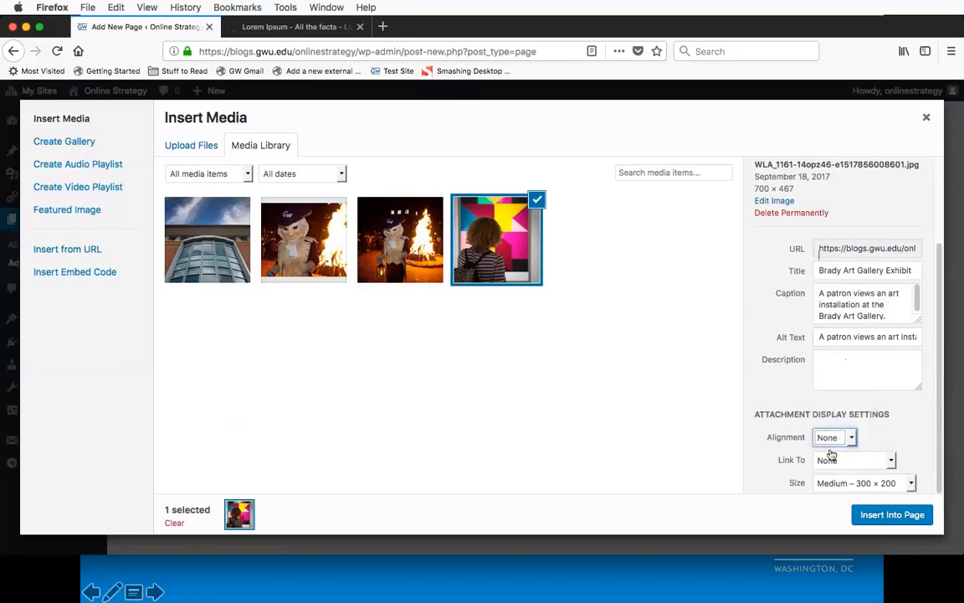
{"action": "left_click", "coordinate": [889, 460]}
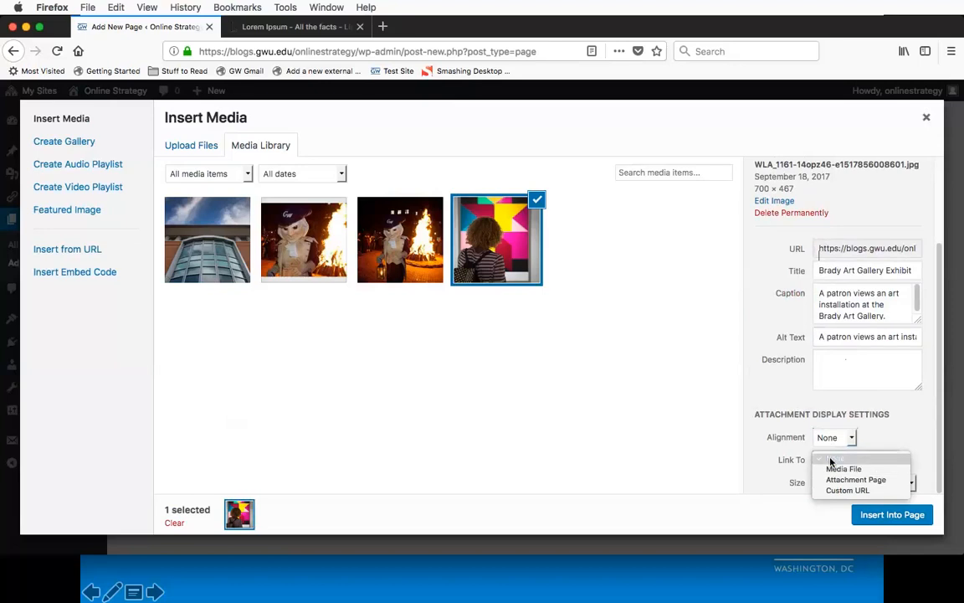
{"action": "left_click", "coordinate": [848, 489]}
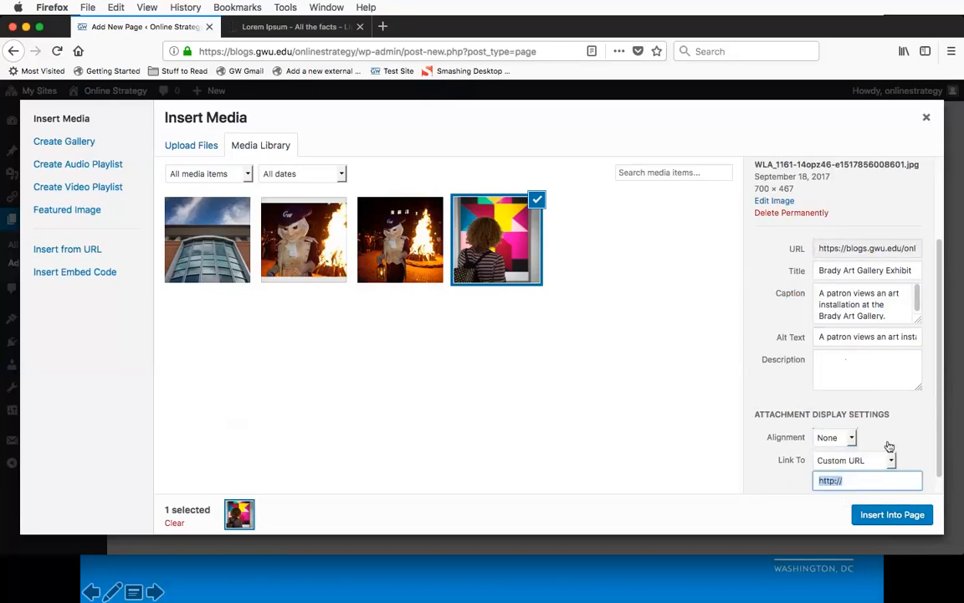
{"action": "scroll", "coordinate": [889, 446], "scroll_direction": "down", "scroll_amount": 1}
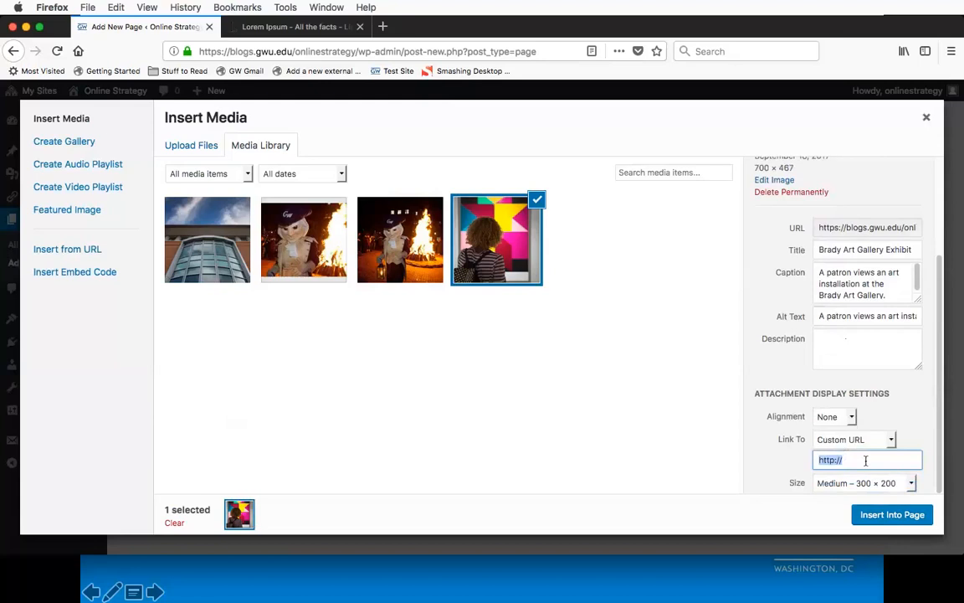
{"action": "left_click", "coordinate": [891, 440]}
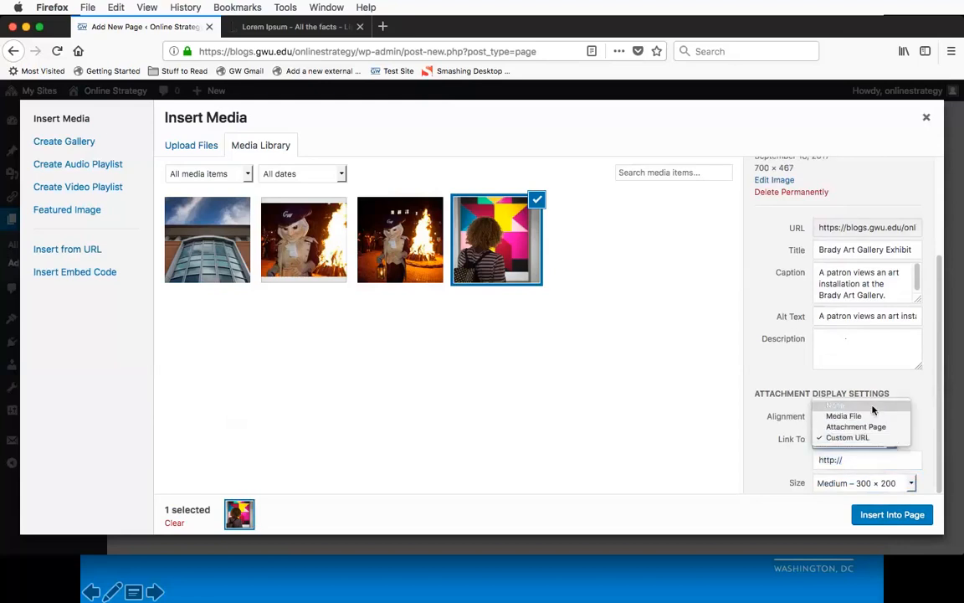
{"action": "left_click", "coordinate": [873, 406]}
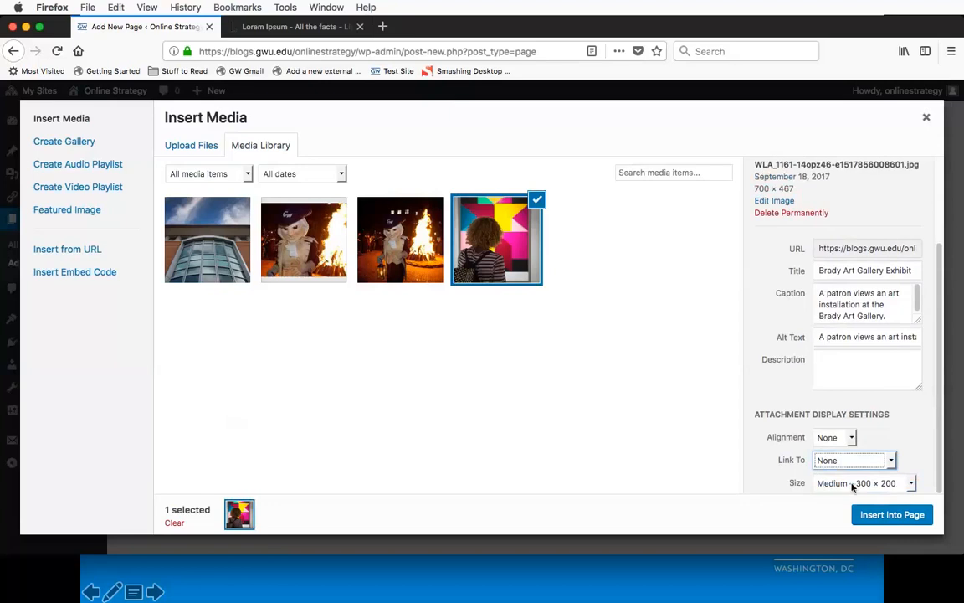
Step: Insert the photo into the page at Medium size, 300 × 200, and add an empty line below its caption
{"action": "left_click", "coordinate": [911, 483]}
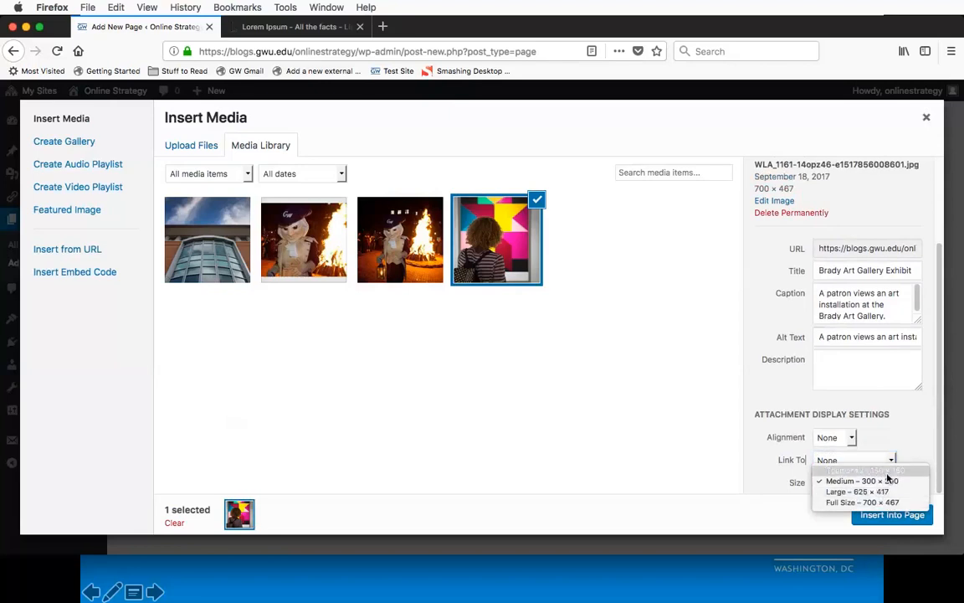
{"action": "left_click", "coordinate": [887, 480]}
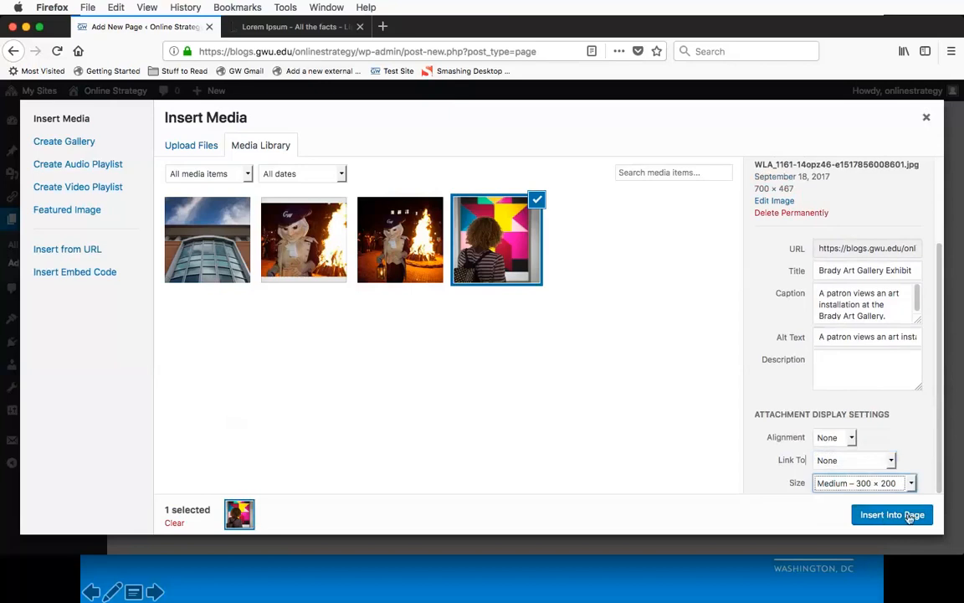
{"action": "left_click", "coordinate": [913, 513]}
{"action": "scroll", "coordinate": [282, 288], "scroll_direction": "down", "scroll_amount": 3}
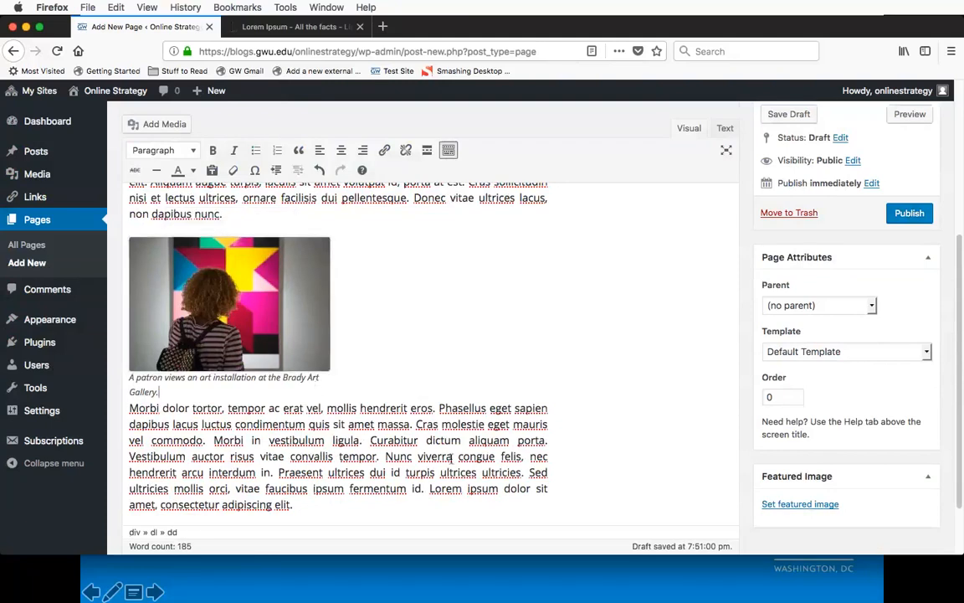
{"action": "key", "text": "Return"}
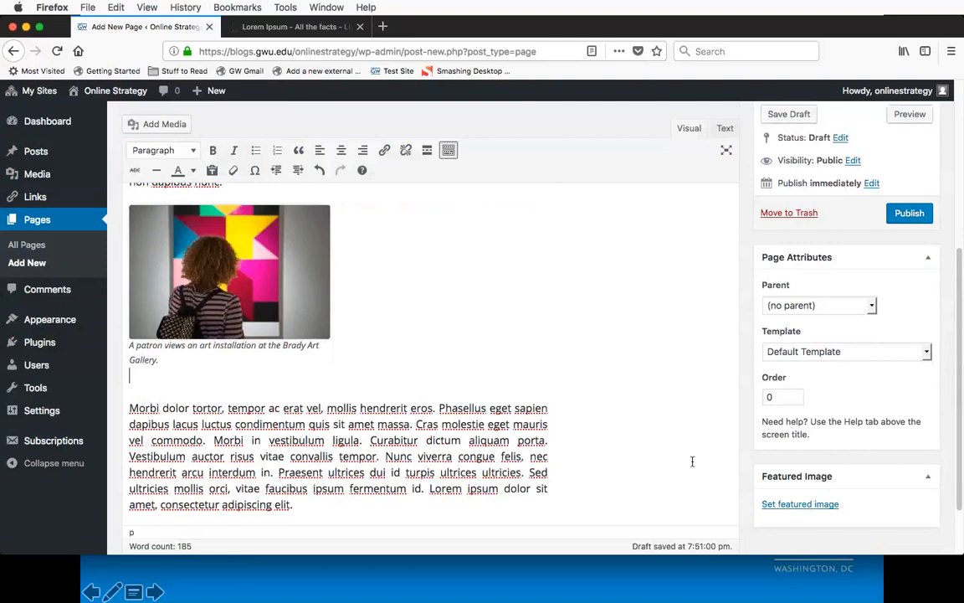
Step: Look at the images offered for the page's featured image and close the chooser without setting one
{"action": "scroll", "coordinate": [744, 395], "scroll_direction": "down", "scroll_amount": 3}
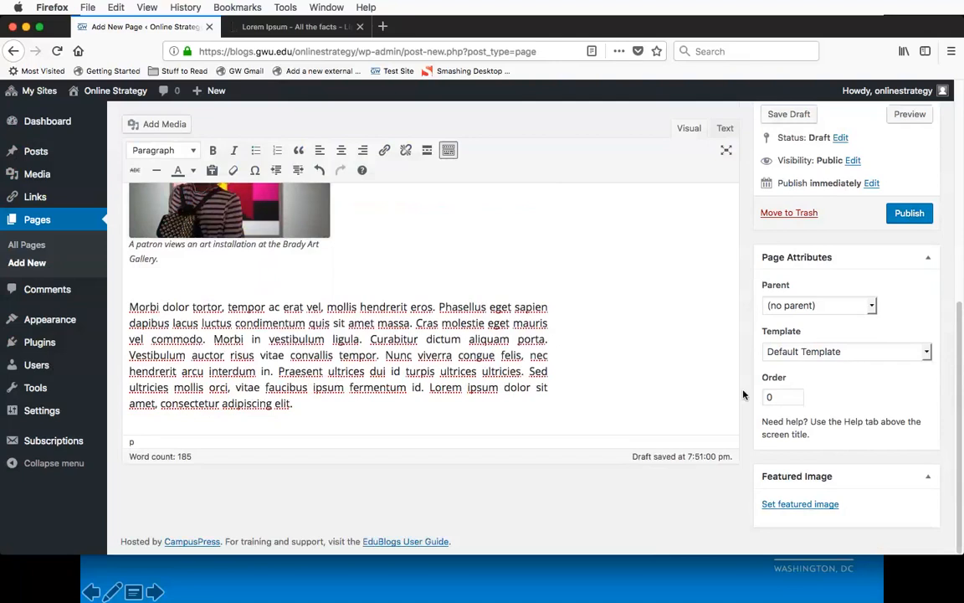
{"action": "left_click", "coordinate": [804, 504]}
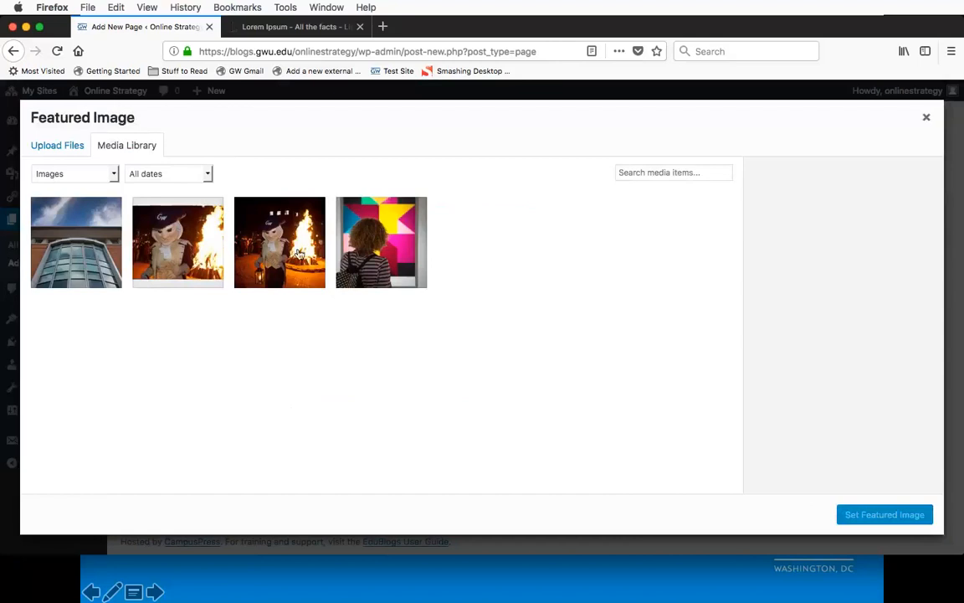
{"action": "left_click", "coordinate": [926, 120]}
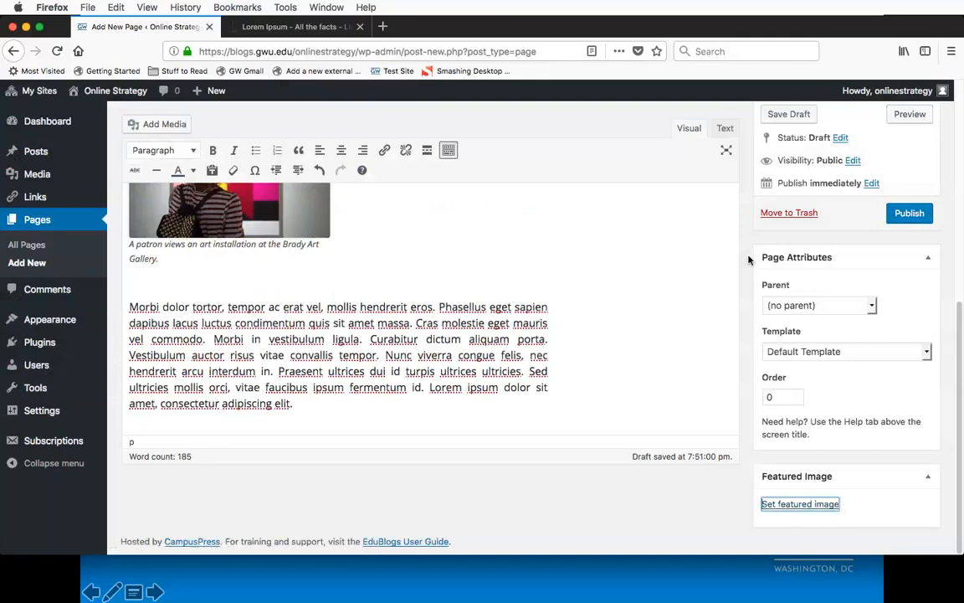
{"action": "scroll", "coordinate": [749, 260], "scroll_direction": "up", "scroll_amount": 3}
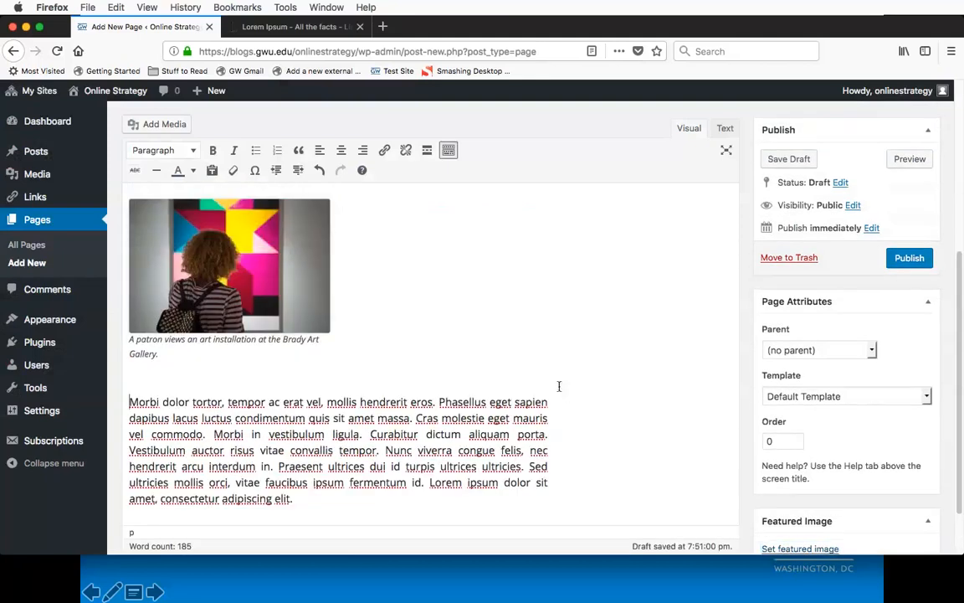
Step: Remove the empty line between the photo's caption and the paragraph below it
{"action": "key", "text": "BackSpace"}
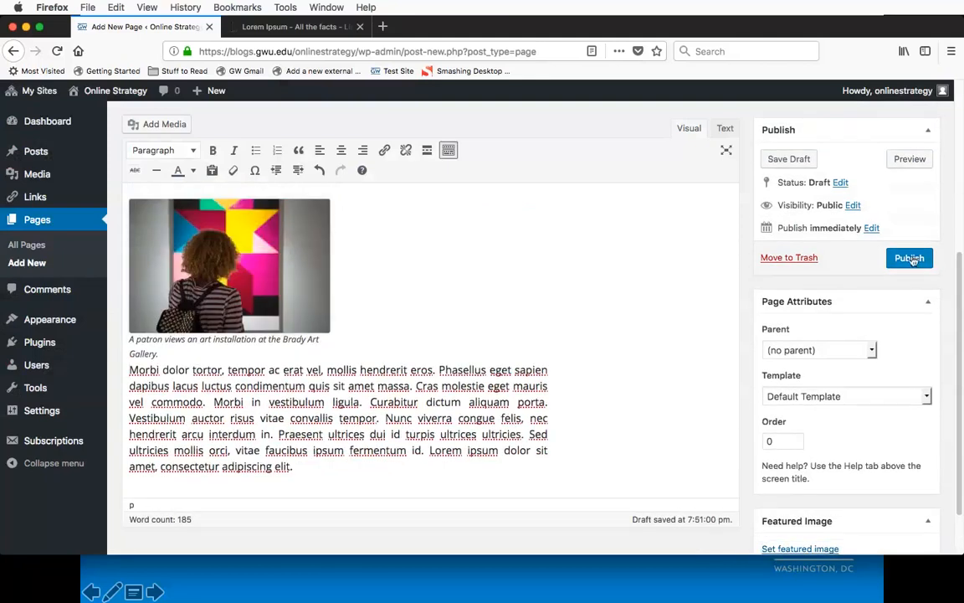
Step: Look at the date and time fields for scheduling the page's publication and cancel without setting a date
{"action": "scroll", "coordinate": [737, 266], "scroll_direction": "up", "scroll_amount": 10}
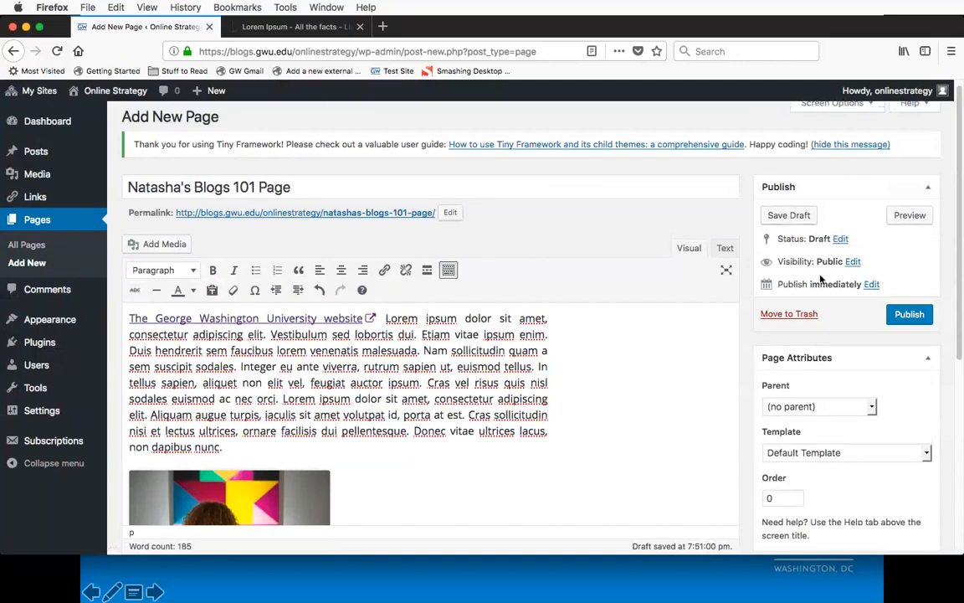
{"action": "left_click", "coordinate": [872, 285]}
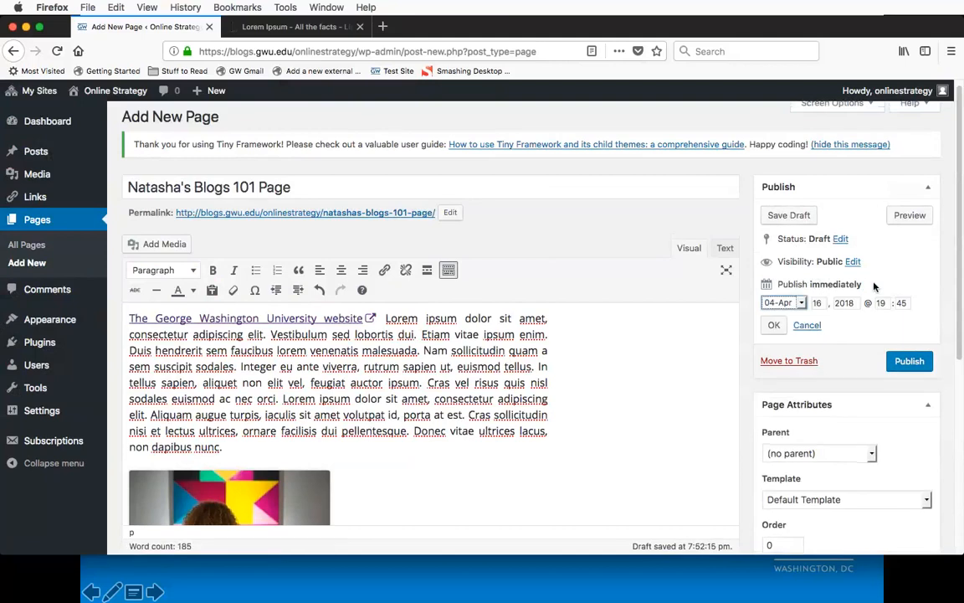
{"action": "left_click", "coordinate": [807, 326]}
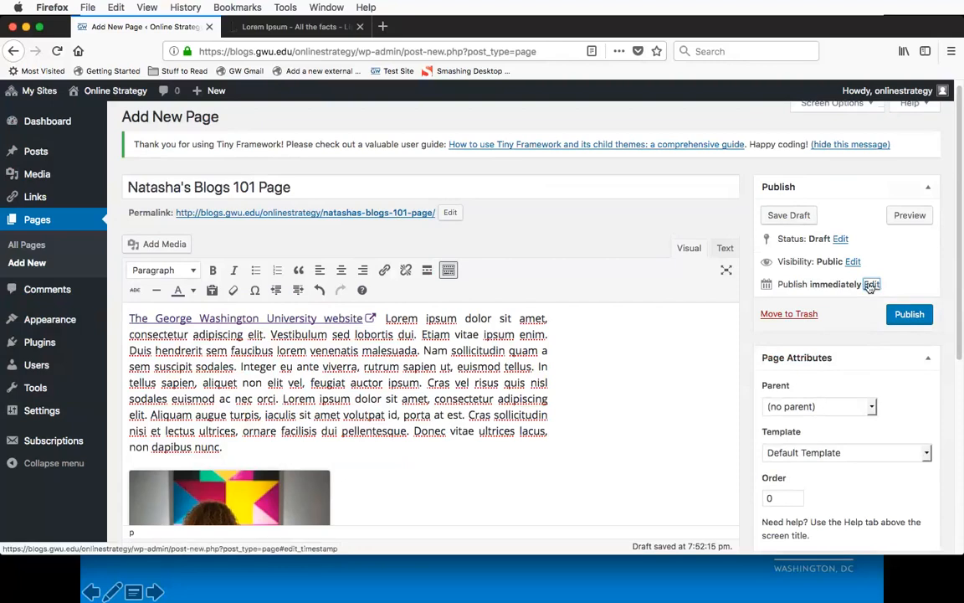
{"action": "left_click", "coordinate": [871, 285]}
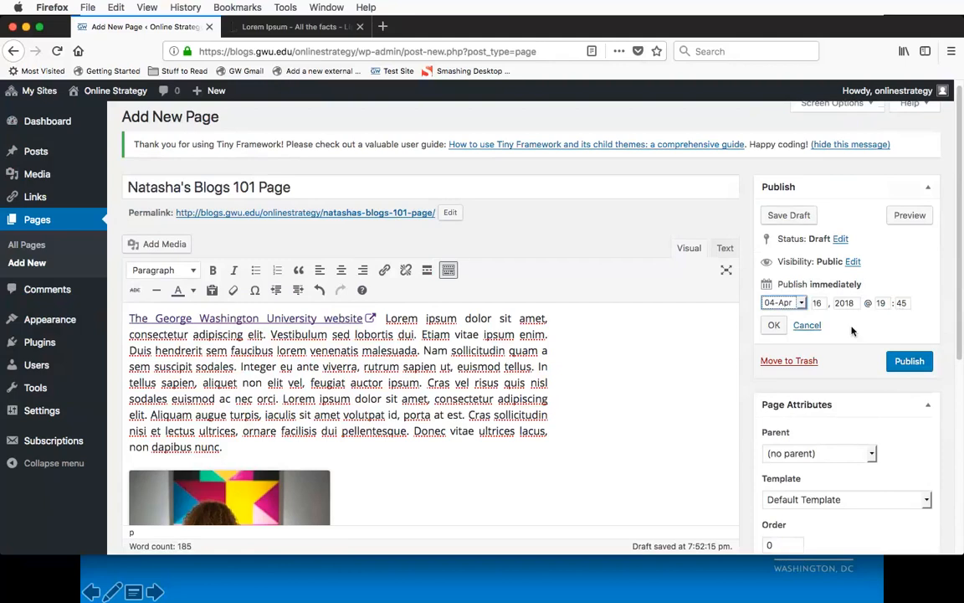
{"action": "left_click", "coordinate": [809, 326]}
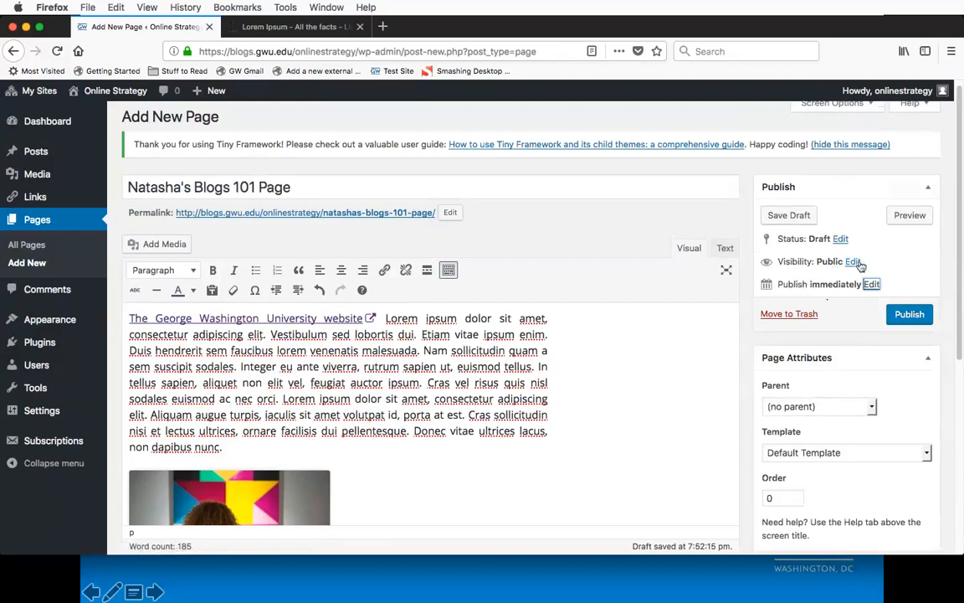
Step: Try Password protected and Private as the page's visibility, restore Public, and cancel the visibility edit
{"action": "left_click", "coordinate": [857, 263]}
{"action": "left_click", "coordinate": [854, 262]}
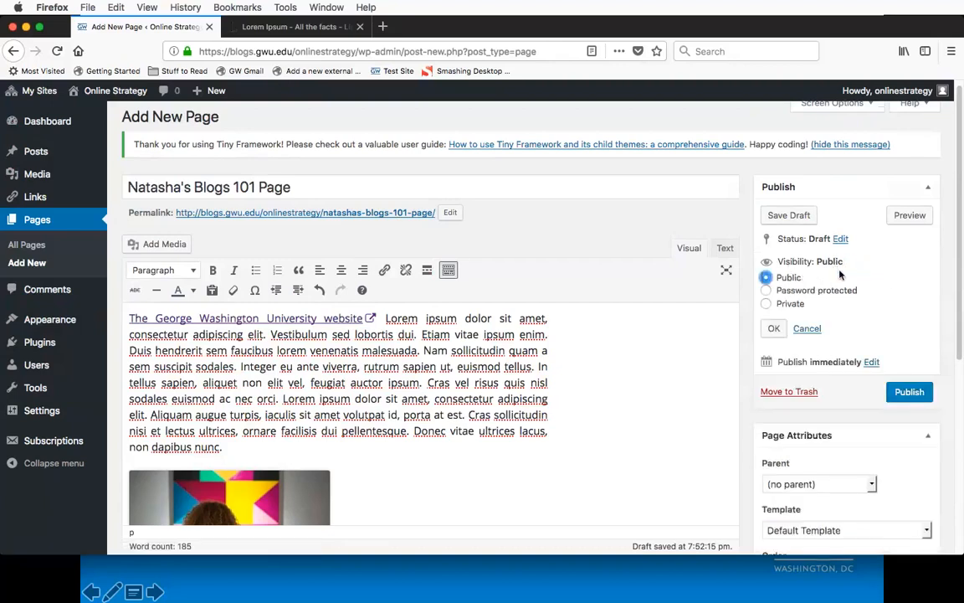
{"action": "left_click", "coordinate": [796, 292]}
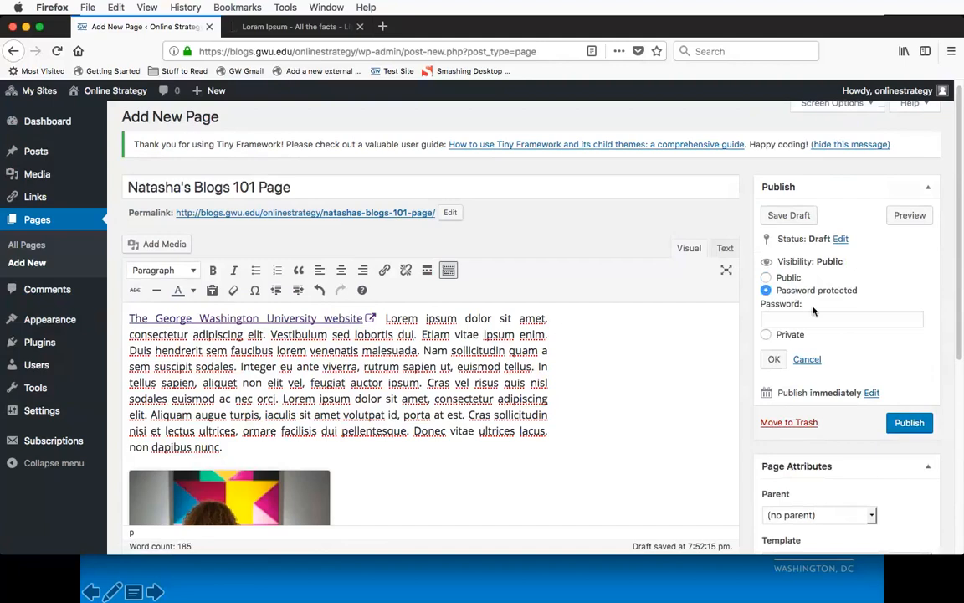
{"action": "left_click", "coordinate": [797, 317]}
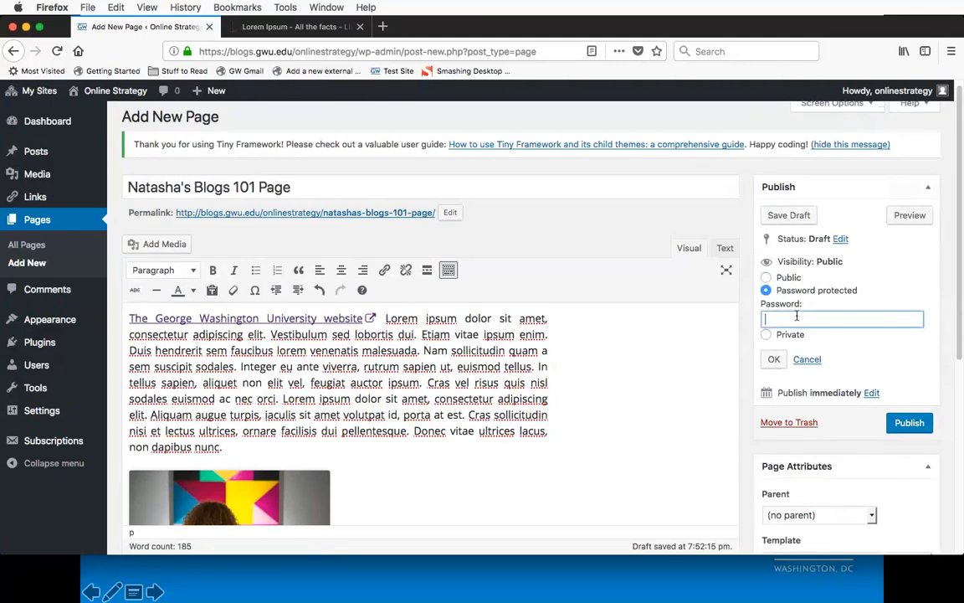
{"action": "left_click", "coordinate": [786, 334]}
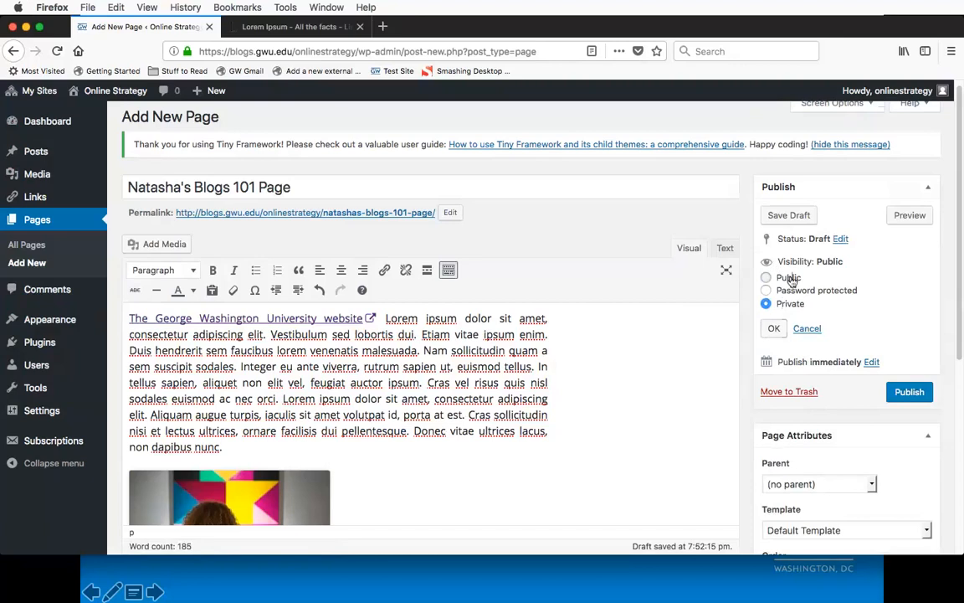
{"action": "left_click", "coordinate": [792, 279]}
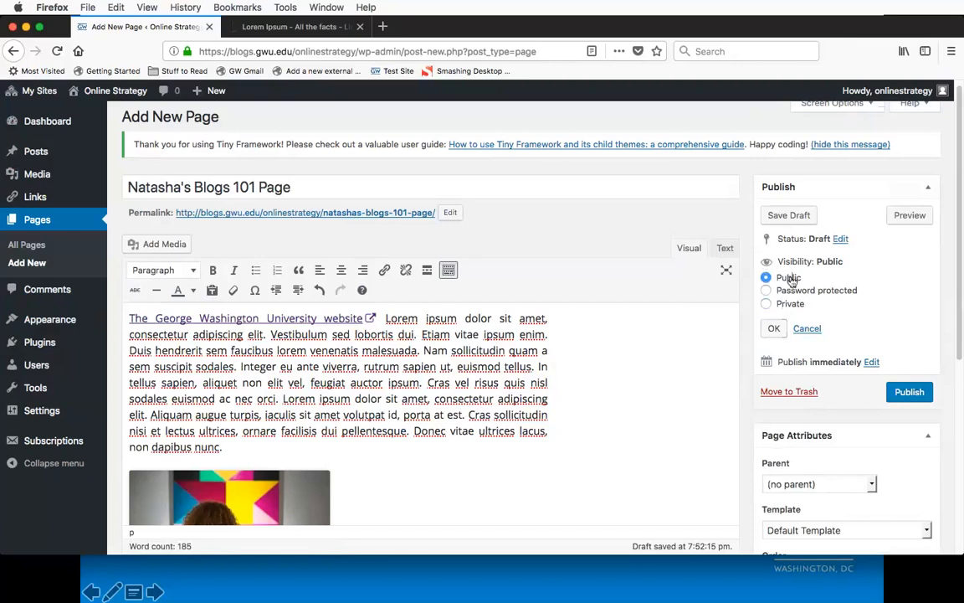
{"action": "left_click", "coordinate": [808, 330]}
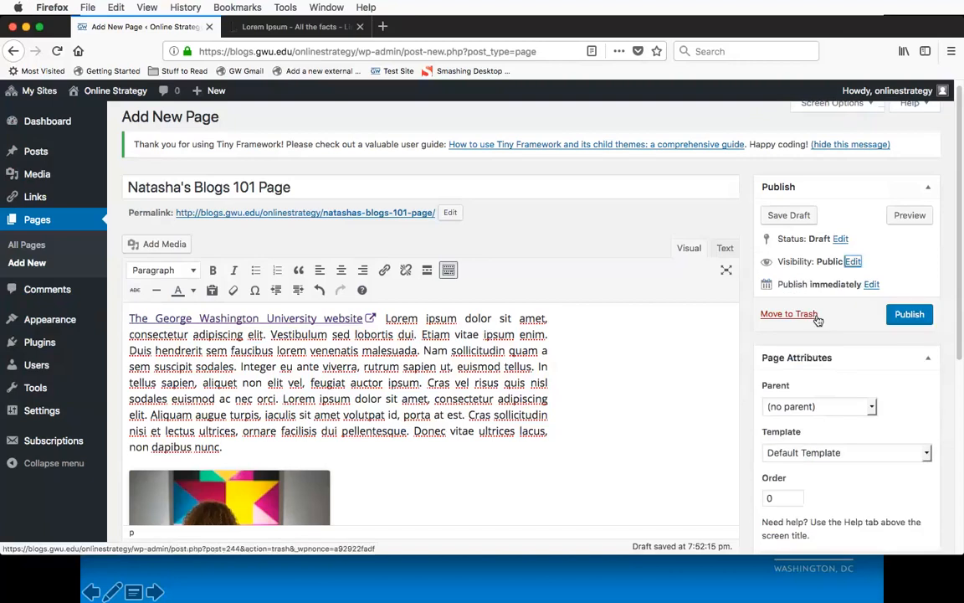
Step: Publish the page and open its live version on the site
{"action": "left_click", "coordinate": [911, 318]}
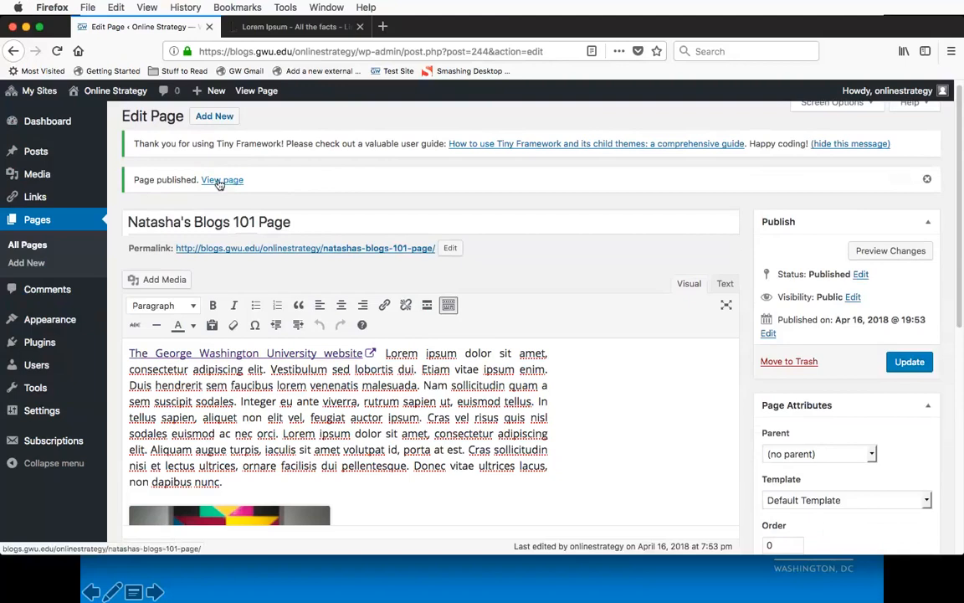
{"action": "left_click", "coordinate": [265, 94]}
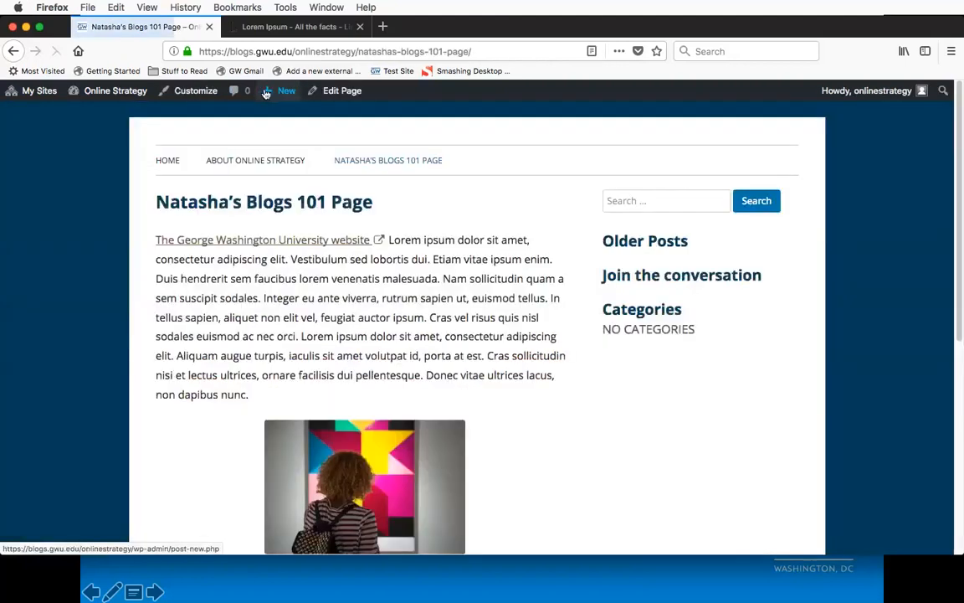
Step: Review the published page from its title and opening link through the captioned photo to the closing paragraph
{"action": "scroll", "coordinate": [88, 252], "scroll_direction": "down", "scroll_amount": 5}
{"action": "scroll", "coordinate": [89, 252], "scroll_direction": "down", "scroll_amount": 1}
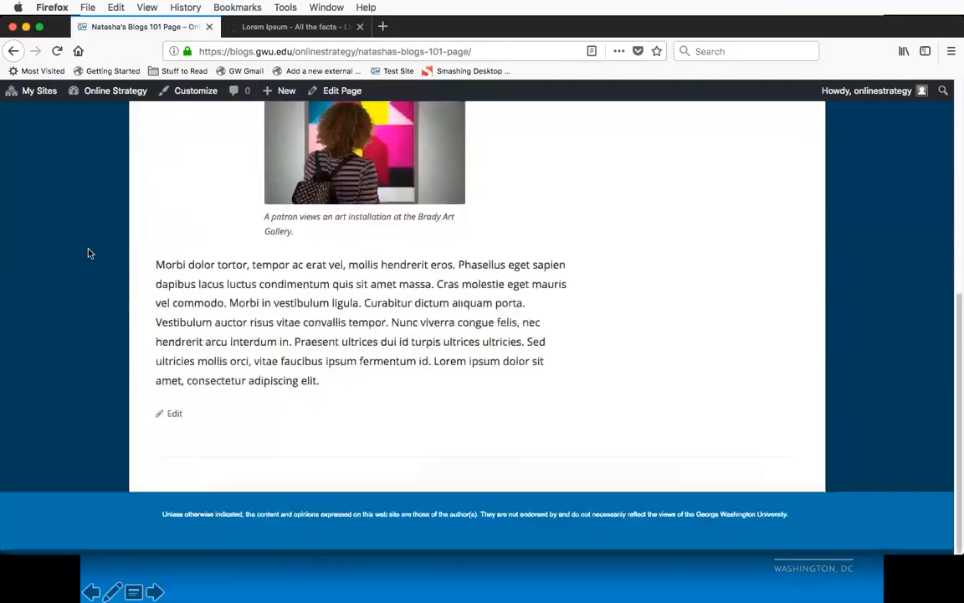
{"action": "scroll", "coordinate": [90, 253], "scroll_direction": "up", "scroll_amount": 5}
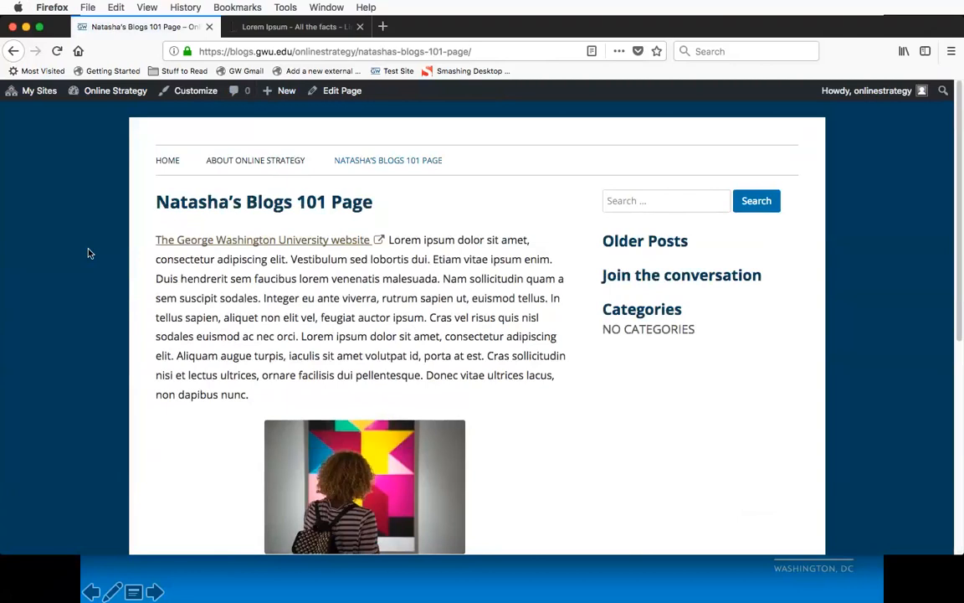
{"action": "scroll", "coordinate": [89, 260], "scroll_direction": "down", "scroll_amount": 5}
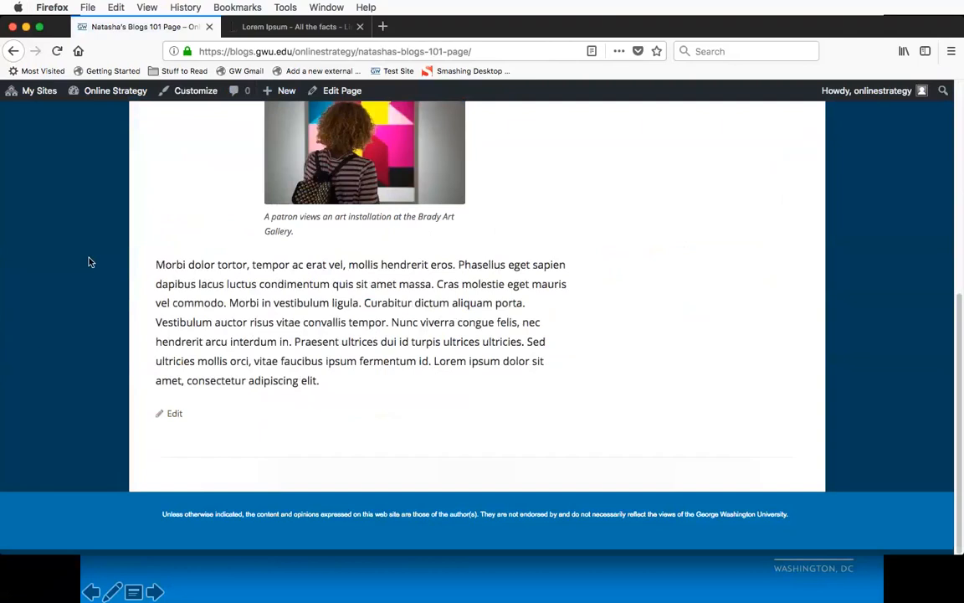
{"action": "scroll", "coordinate": [91, 262], "scroll_direction": "up", "scroll_amount": 5}
{"action": "scroll", "coordinate": [88, 261], "scroll_direction": "down", "scroll_amount": 5}
{"action": "scroll", "coordinate": [123, 333], "scroll_direction": "up", "scroll_amount": 5}
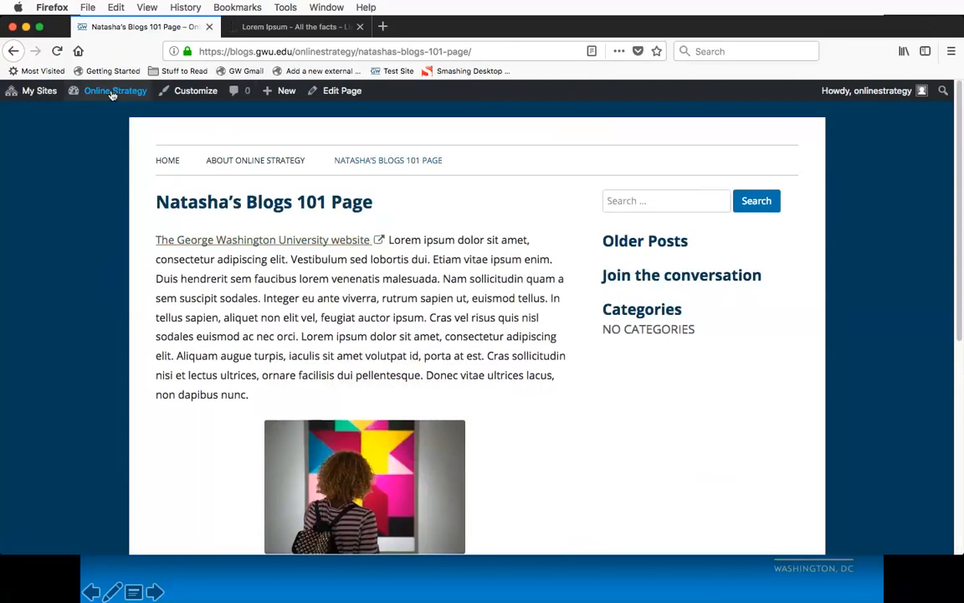
Step: Start a new post on the Online Strategy site
{"action": "mouse_move", "coordinate": [112, 95]}
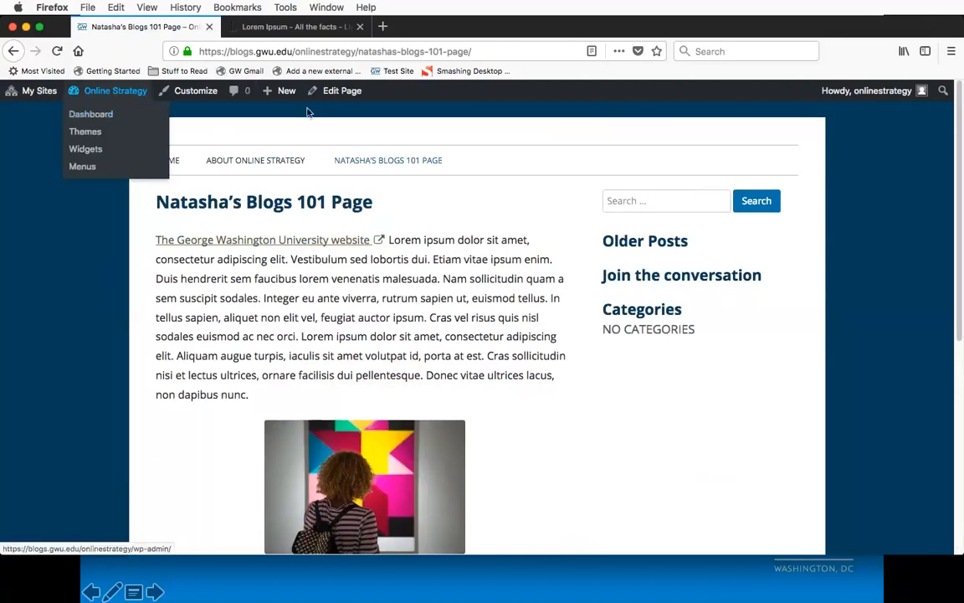
{"action": "mouse_move", "coordinate": [281, 94]}
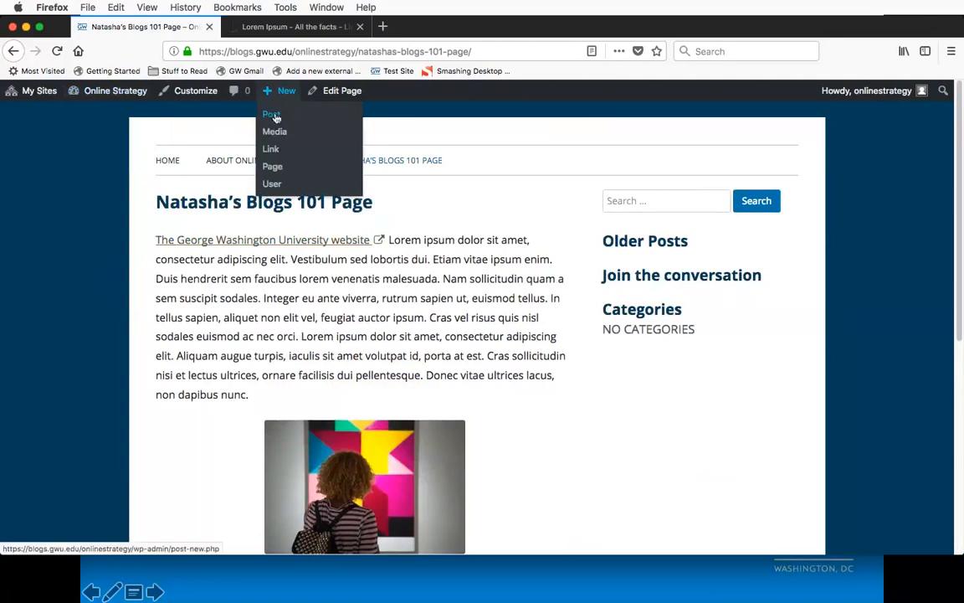
{"action": "left_click", "coordinate": [272, 122]}
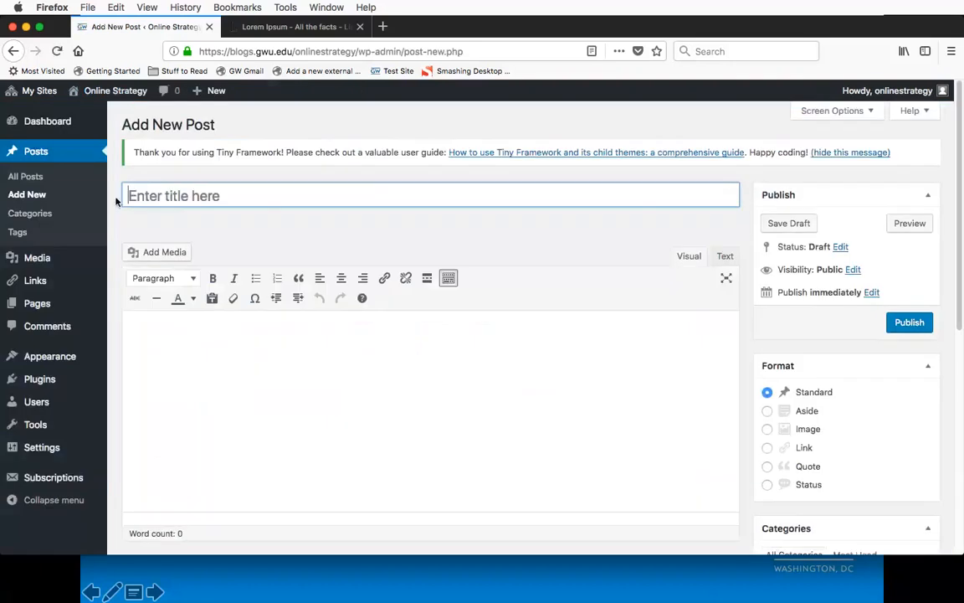
Step: Examine the new post's Format, Categories, Tags and Featured Image settings, ticking and clearing the Blogs 101 category
{"action": "scroll", "coordinate": [118, 202], "scroll_direction": "down", "scroll_amount": 1}
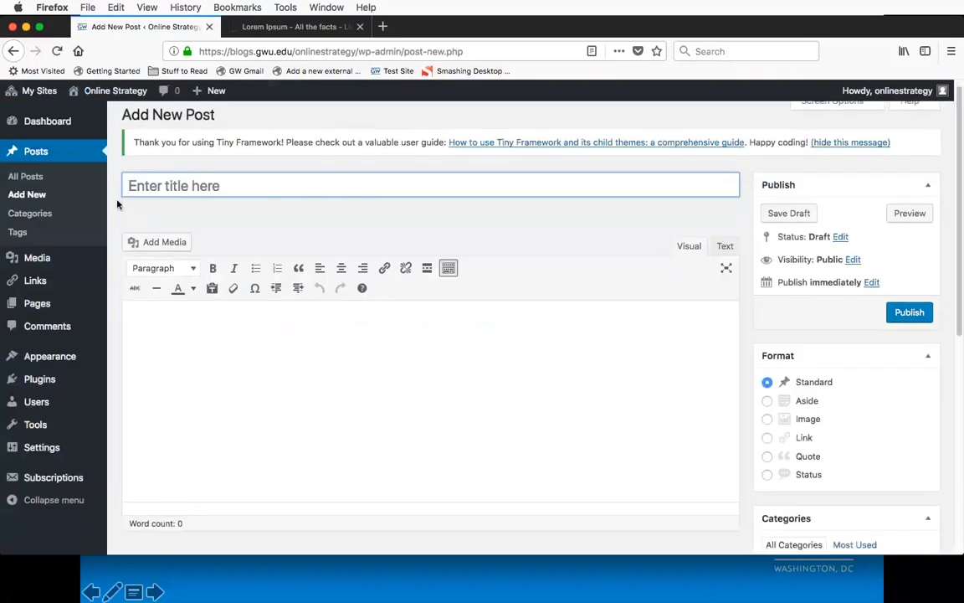
{"action": "scroll", "coordinate": [117, 204], "scroll_direction": "down", "scroll_amount": 8}
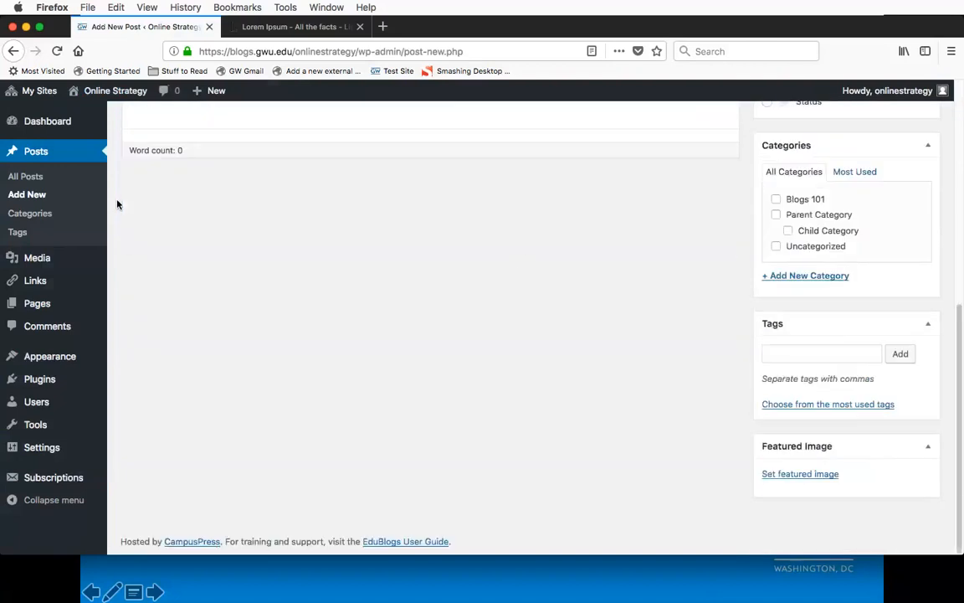
{"action": "scroll", "coordinate": [516, 257], "scroll_direction": "up", "scroll_amount": 9}
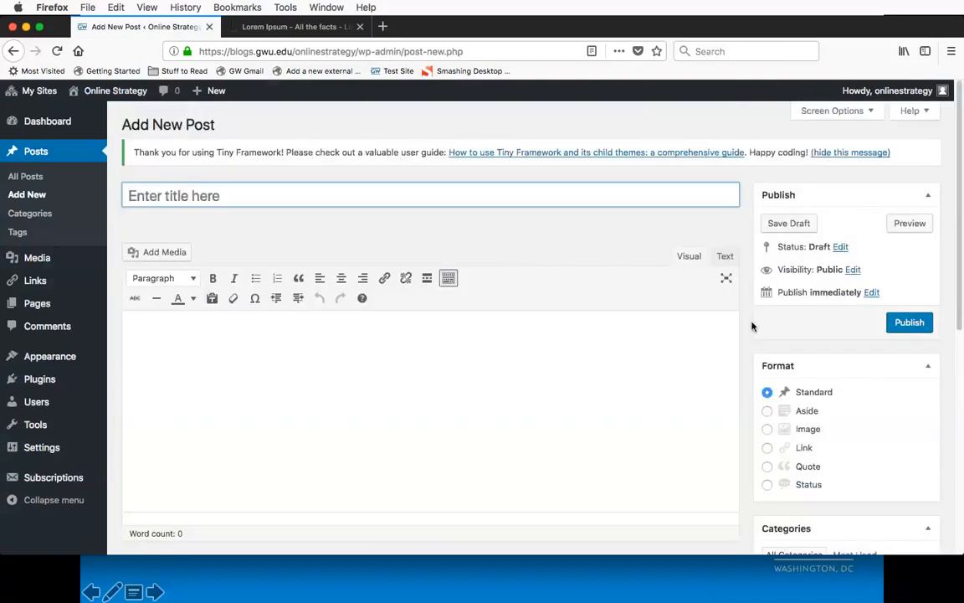
{"action": "scroll", "coordinate": [752, 326], "scroll_direction": "down", "scroll_amount": 4}
{"action": "scroll", "coordinate": [751, 325], "scroll_direction": "down", "scroll_amount": 2}
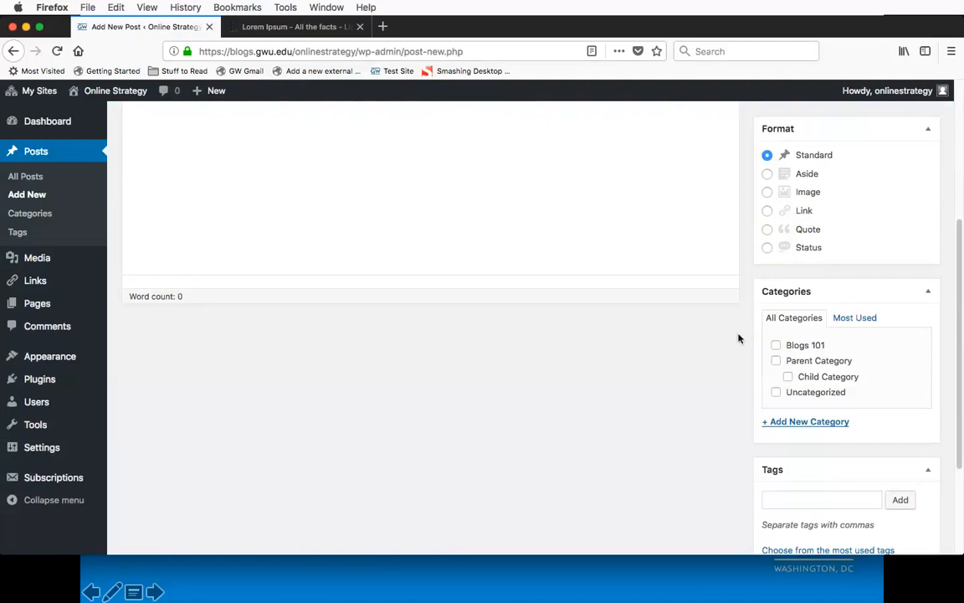
{"action": "scroll", "coordinate": [743, 348], "scroll_direction": "down", "scroll_amount": 1}
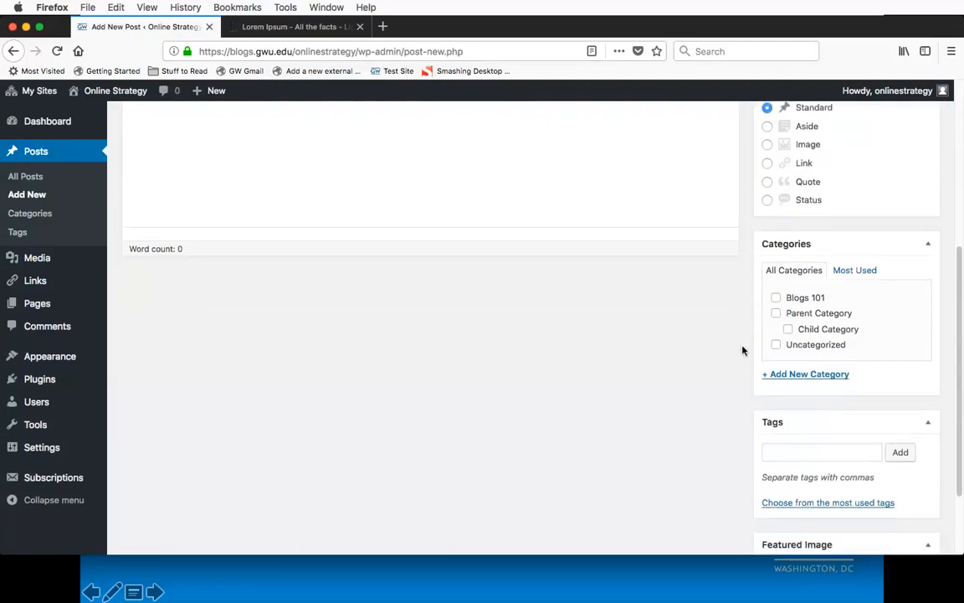
{"action": "scroll", "coordinate": [743, 348], "scroll_direction": "down", "scroll_amount": 1}
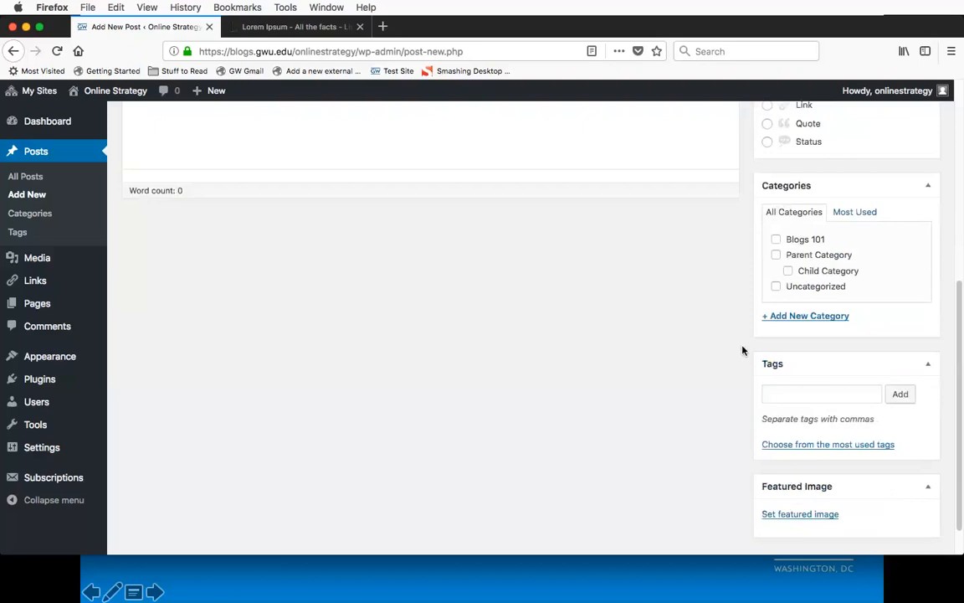
{"action": "scroll", "coordinate": [779, 276], "scroll_direction": "down", "scroll_amount": 1}
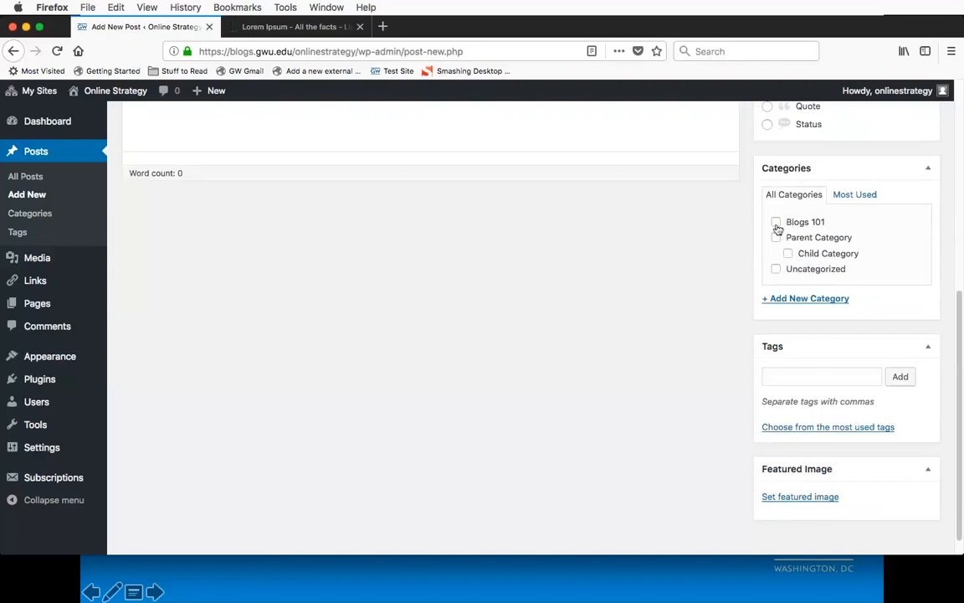
{"action": "left_click", "coordinate": [776, 223]}
{"action": "left_click", "coordinate": [777, 223]}
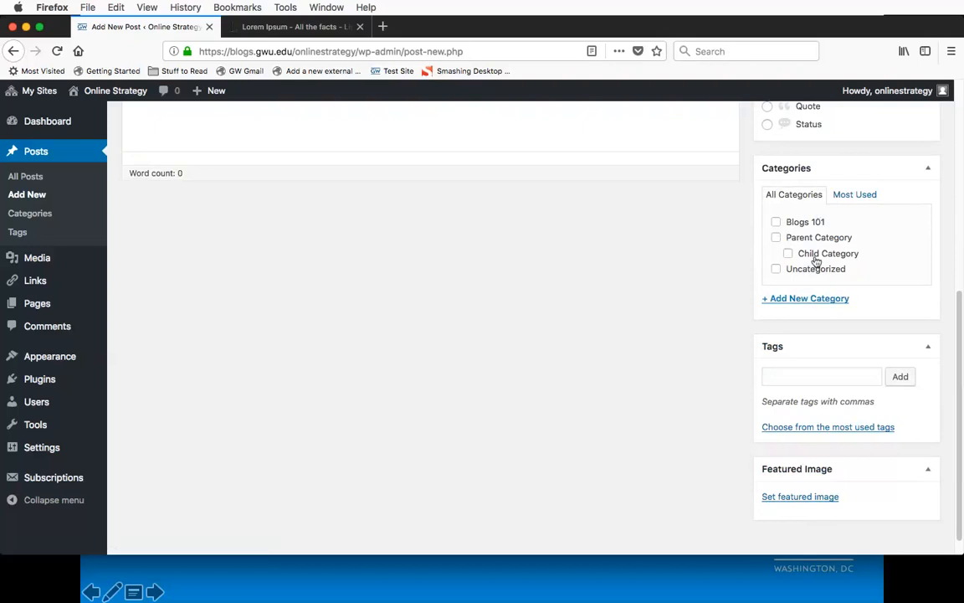
Step: Check the new post's Tags and Featured Image settings and visit the Online Strategy site's home page
{"action": "scroll", "coordinate": [723, 328], "scroll_direction": "down", "scroll_amount": 2}
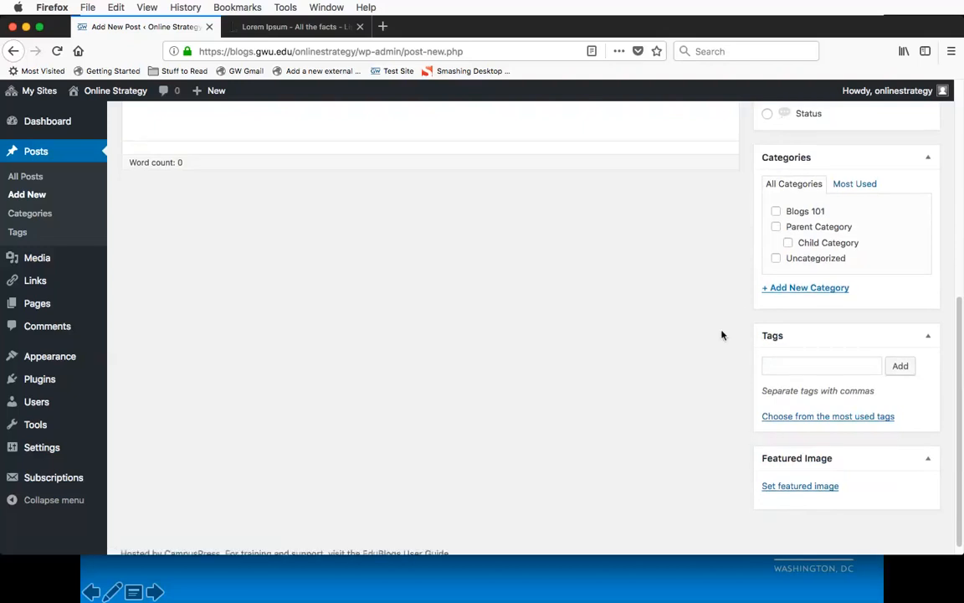
{"action": "left_click", "coordinate": [815, 351]}
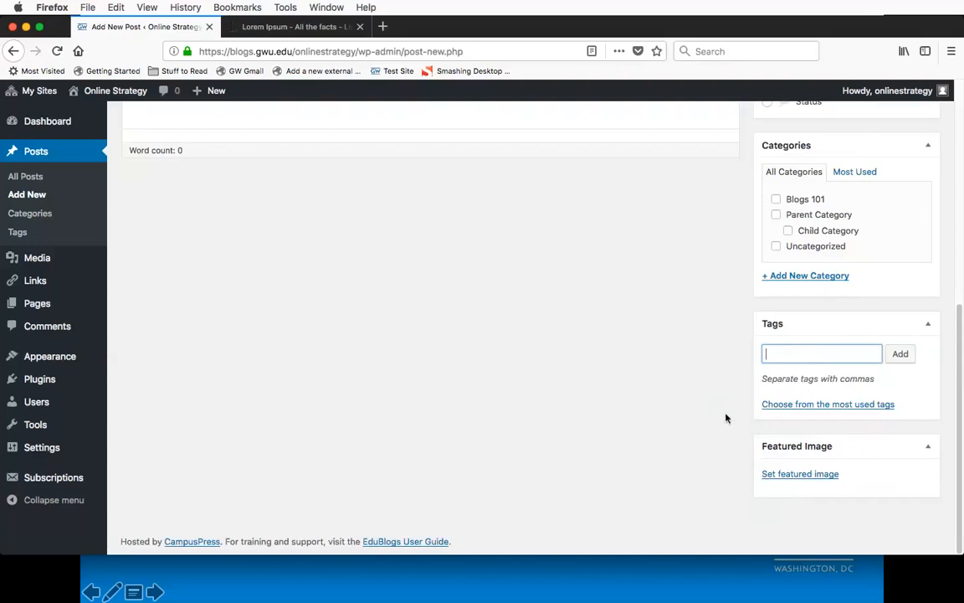
{"action": "scroll", "coordinate": [726, 418], "scroll_direction": "up", "scroll_amount": 5}
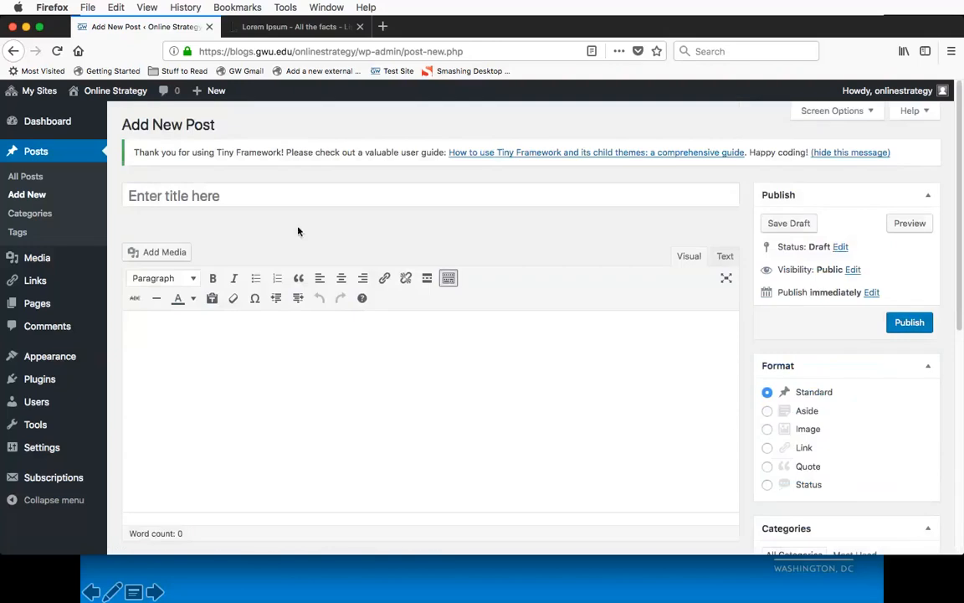
{"action": "mouse_move", "coordinate": [109, 90]}
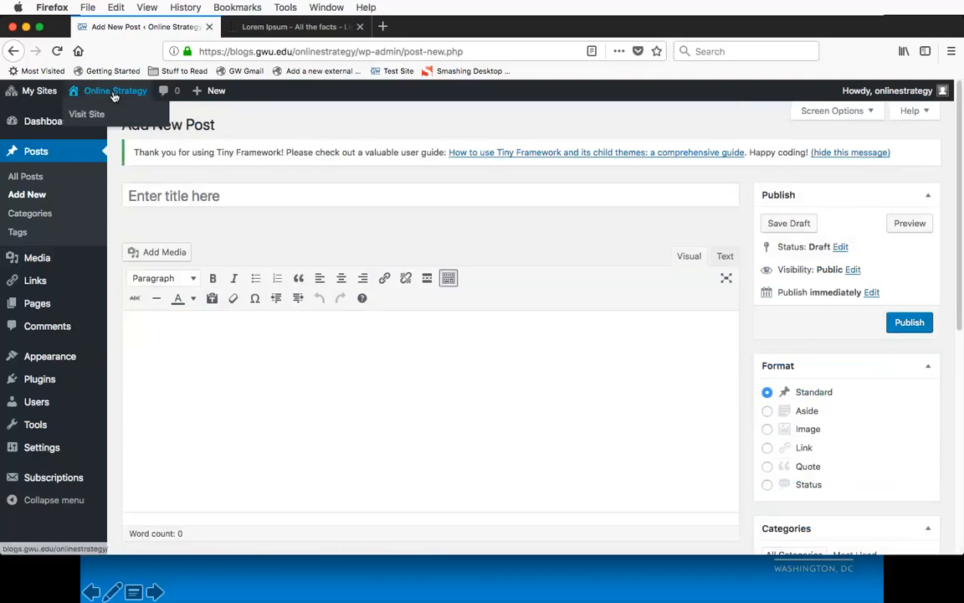
{"action": "left_click", "coordinate": [93, 114]}
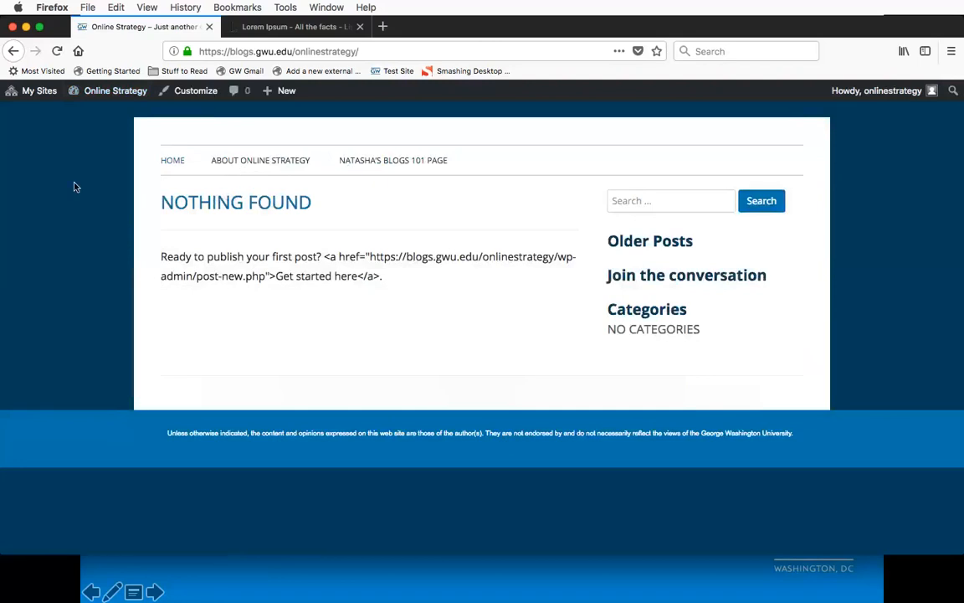
Step: Return to the site's dashboard and open the list of all posts
{"action": "mouse_move", "coordinate": [99, 96]}
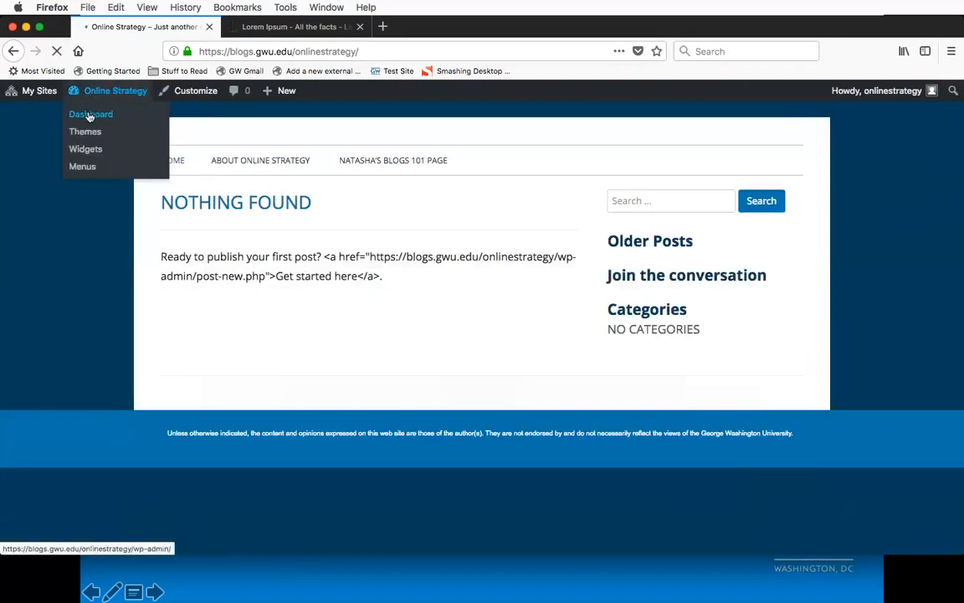
{"action": "left_click", "coordinate": [90, 115]}
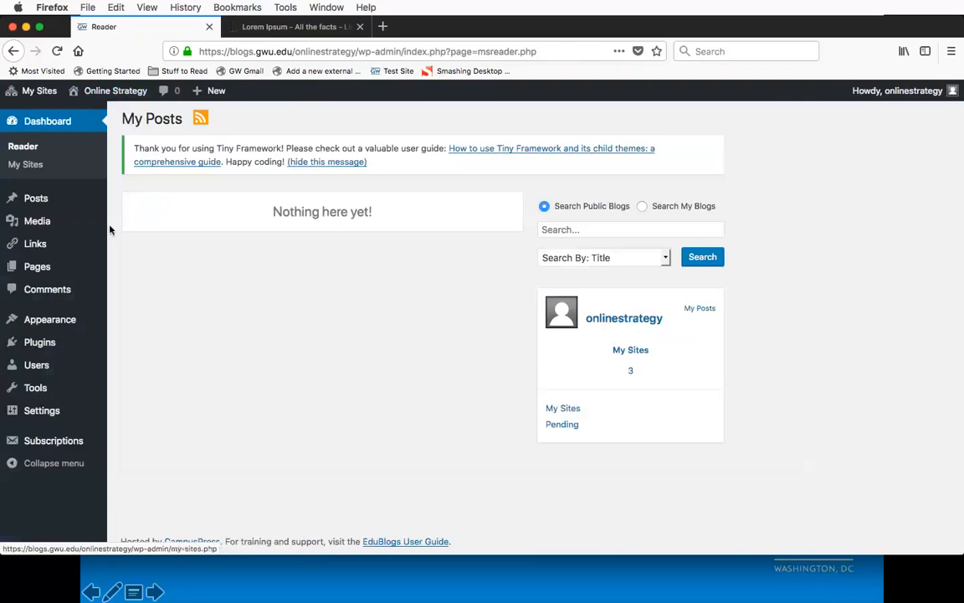
{"action": "mouse_move", "coordinate": [42, 198]}
{"action": "left_click", "coordinate": [131, 201]}
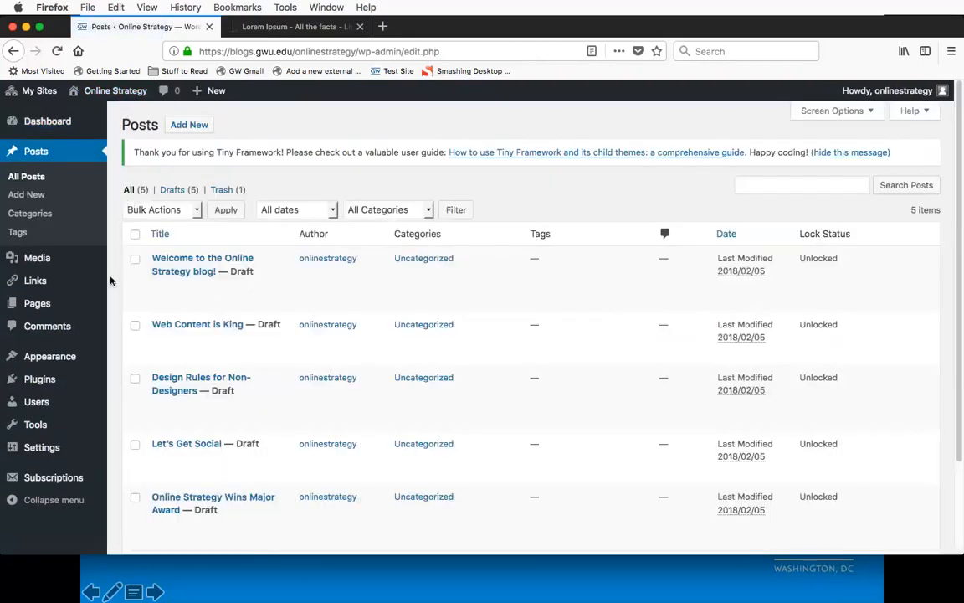
{"action": "scroll", "coordinate": [112, 276], "scroll_direction": "down", "scroll_amount": 3}
{"action": "scroll", "coordinate": [110, 280], "scroll_direction": "down", "scroll_amount": 1}
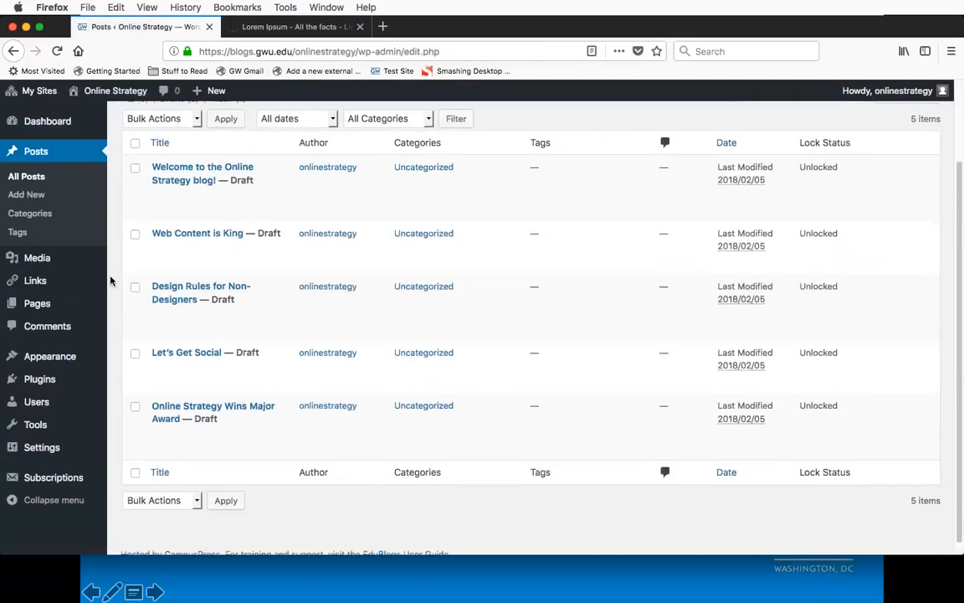
Step: Bulk edit all five draft posts, from "Welcome to the Online Strategy blog!" to "Online Strategy Wins Major Award", setting their status to Published
{"action": "mouse_move", "coordinate": [134, 177]}
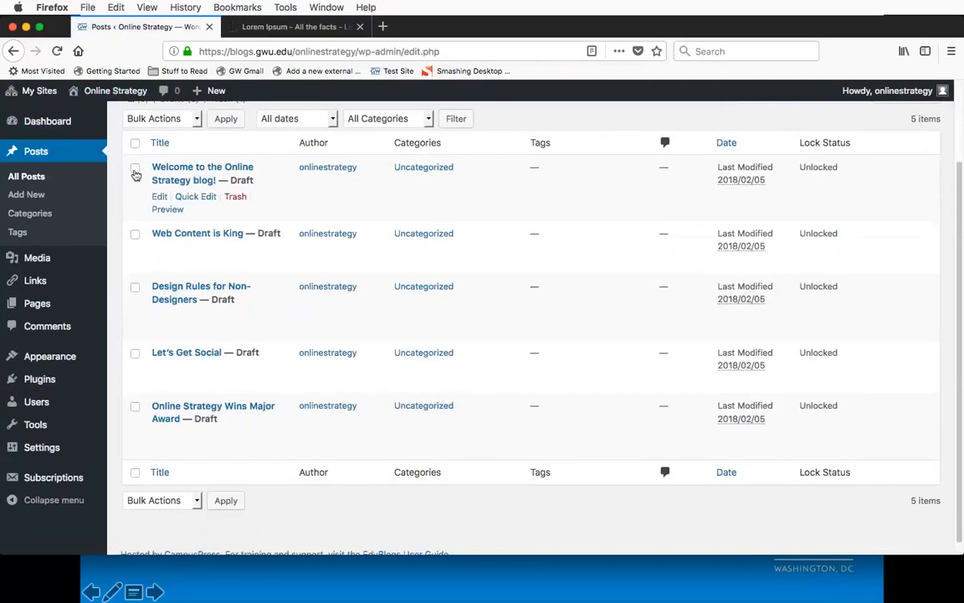
{"action": "left_click", "coordinate": [135, 168]}
{"action": "left_click", "coordinate": [135, 234]}
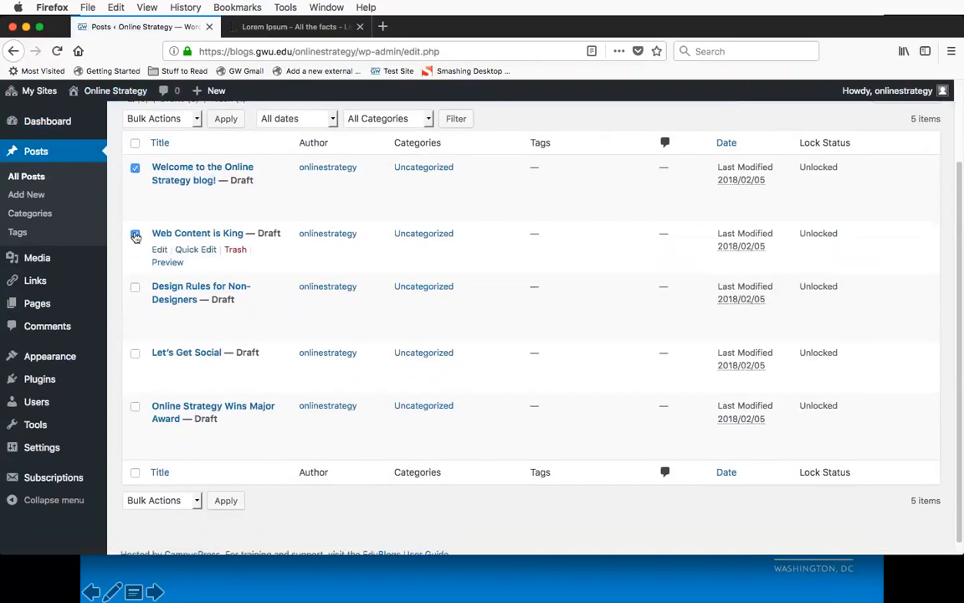
{"action": "left_click", "coordinate": [135, 287]}
{"action": "left_click", "coordinate": [134, 354]}
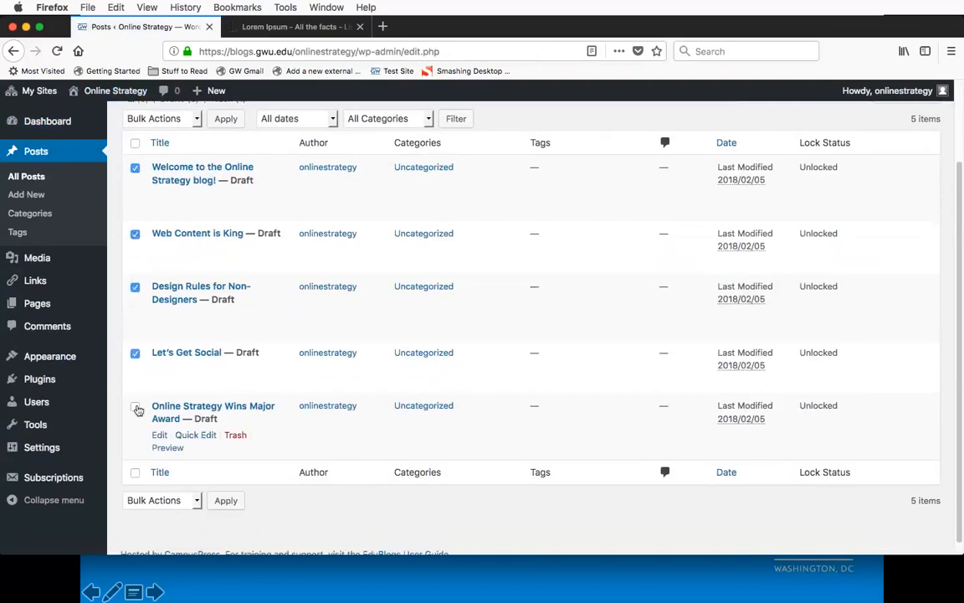
{"action": "left_click", "coordinate": [134, 407]}
{"action": "scroll", "coordinate": [273, 206], "scroll_direction": "up", "scroll_amount": 3}
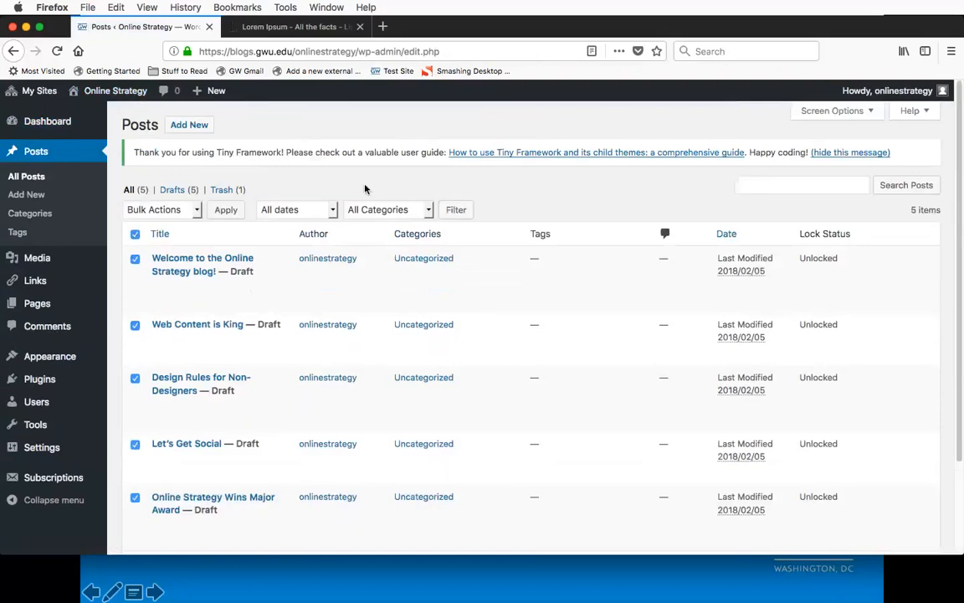
{"action": "left_click", "coordinate": [200, 211]}
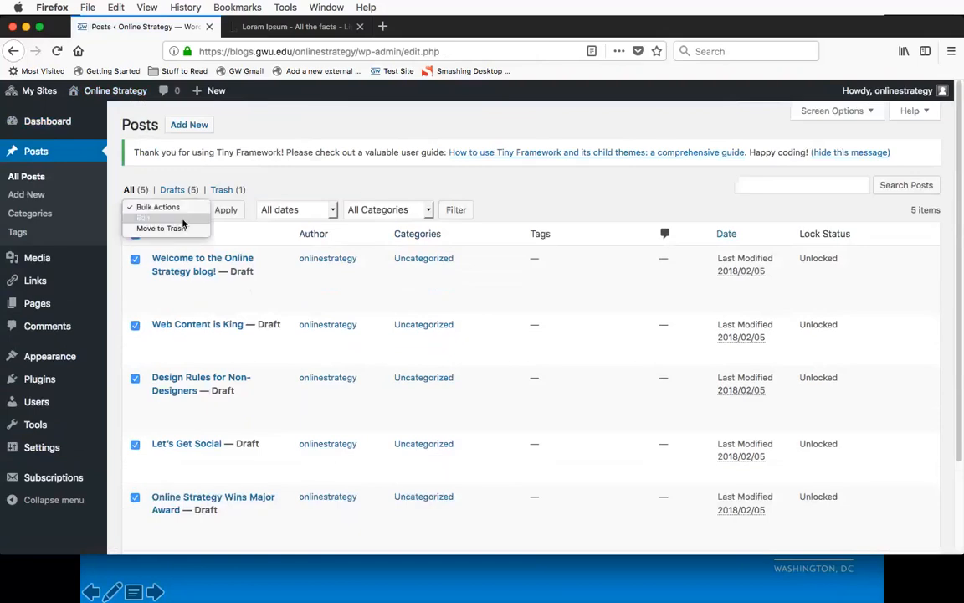
{"action": "left_click", "coordinate": [186, 220]}
{"action": "left_click", "coordinate": [226, 211]}
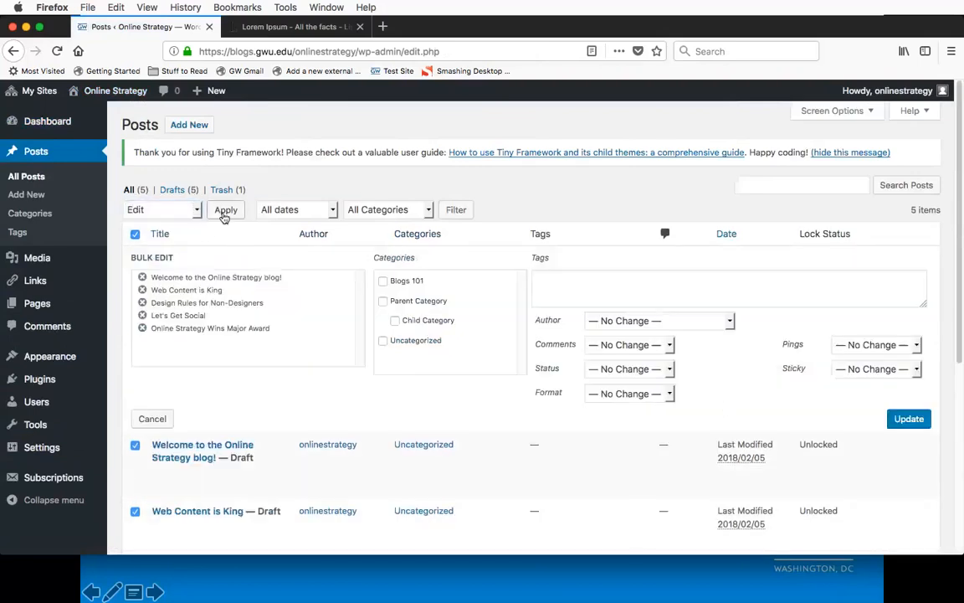
{"action": "scroll", "coordinate": [729, 386], "scroll_direction": "down", "scroll_amount": 3}
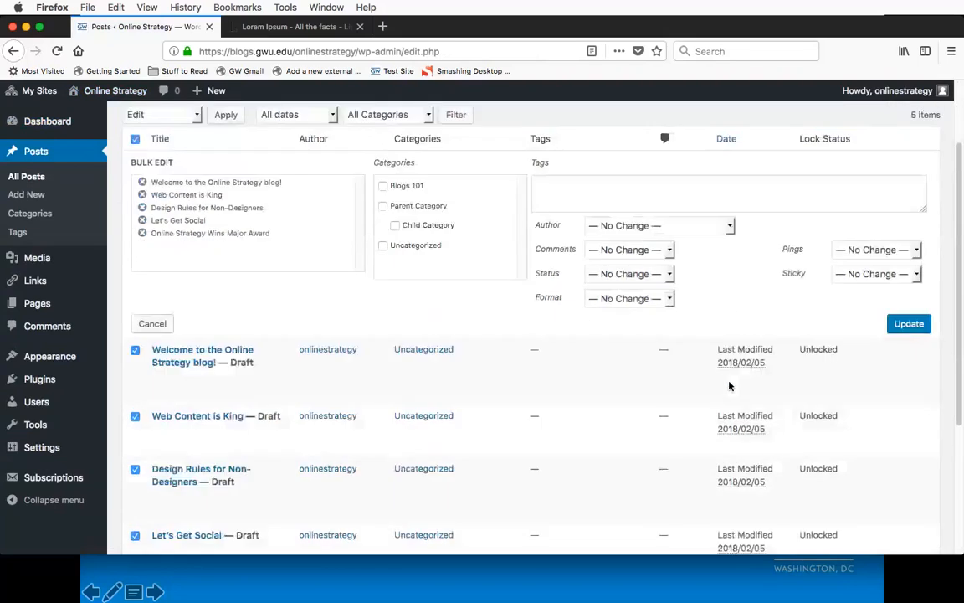
{"action": "left_click", "coordinate": [669, 265]}
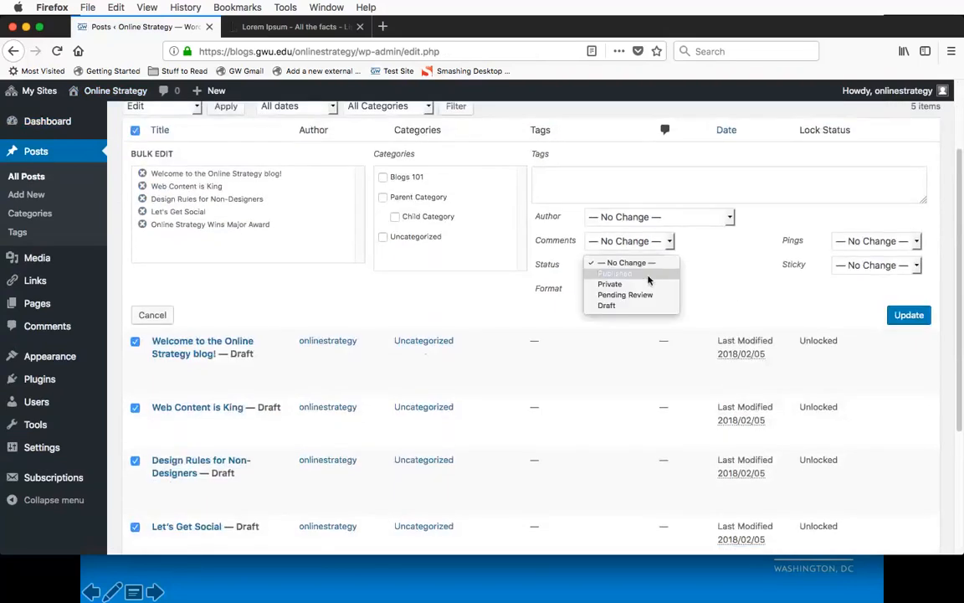
{"action": "left_click", "coordinate": [616, 274]}
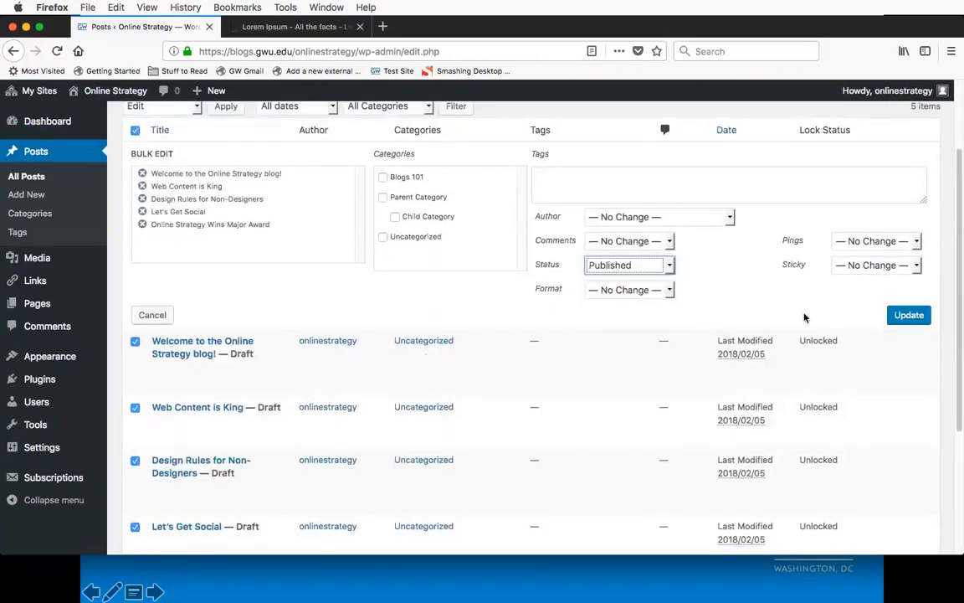
{"action": "left_click", "coordinate": [912, 316]}
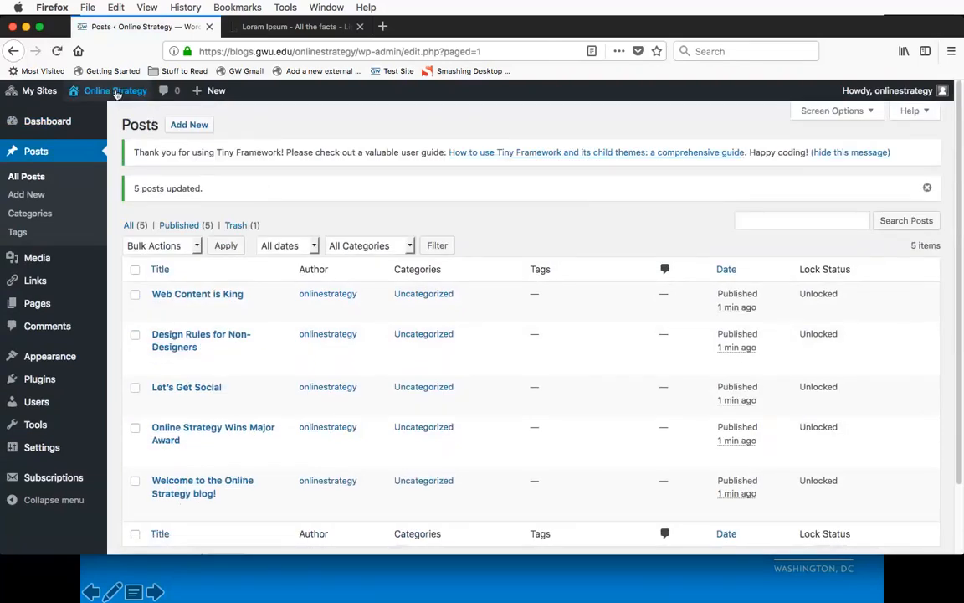
Step: Visit the site's home page and review the published posts from "Web Content is King" down to "Welcome to the Online Strategy blog!"
{"action": "left_click", "coordinate": [92, 113]}
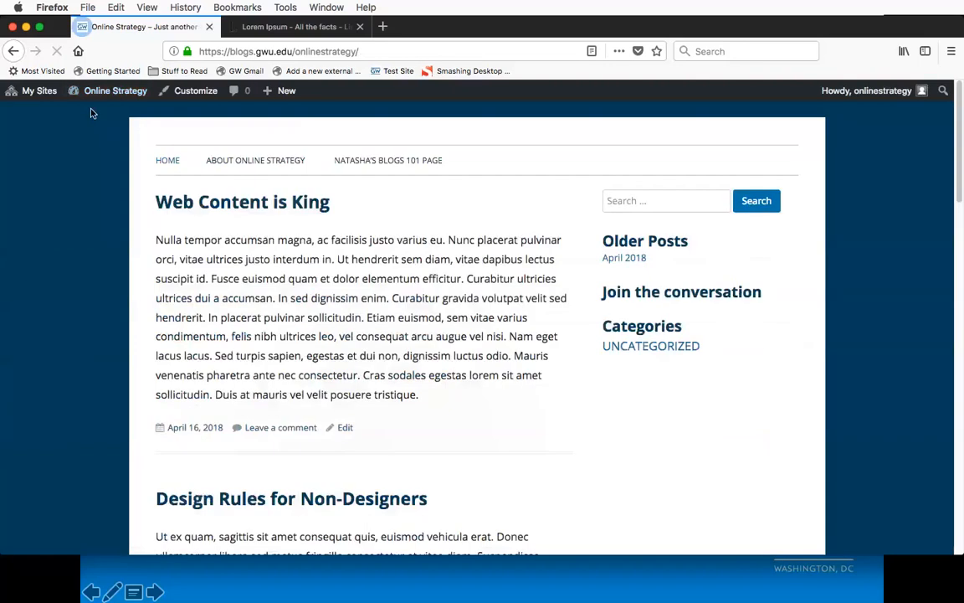
{"action": "scroll", "coordinate": [306, 265], "scroll_direction": "down", "scroll_amount": 10}
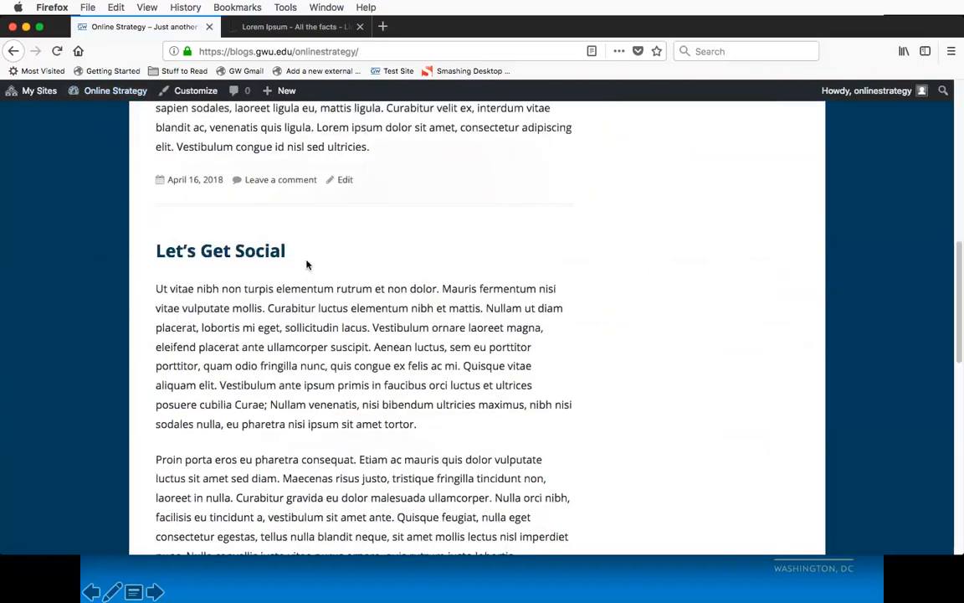
{"action": "scroll", "coordinate": [306, 265], "scroll_direction": "down", "scroll_amount": 10}
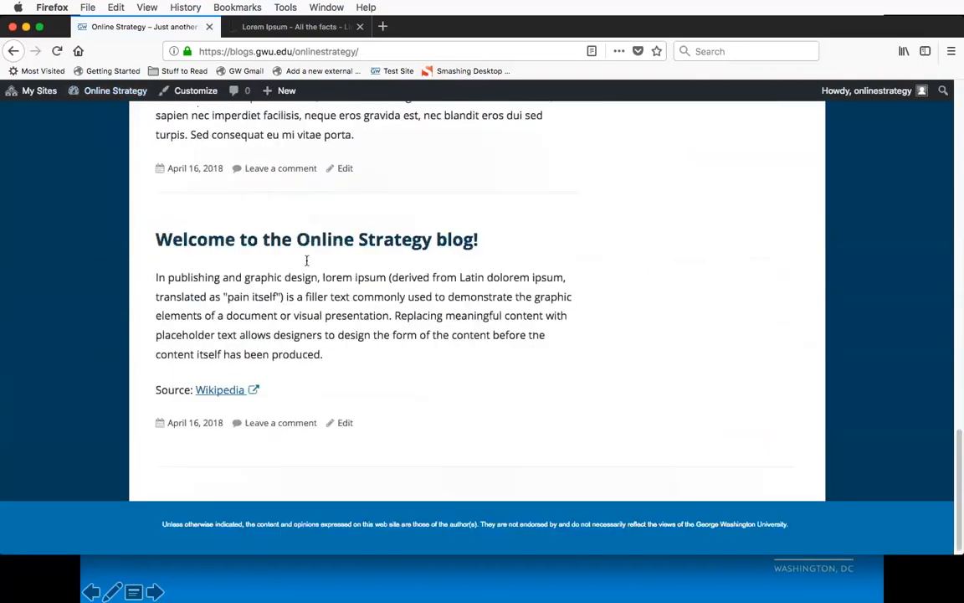
{"action": "scroll", "coordinate": [306, 260], "scroll_direction": "up", "scroll_amount": 8}
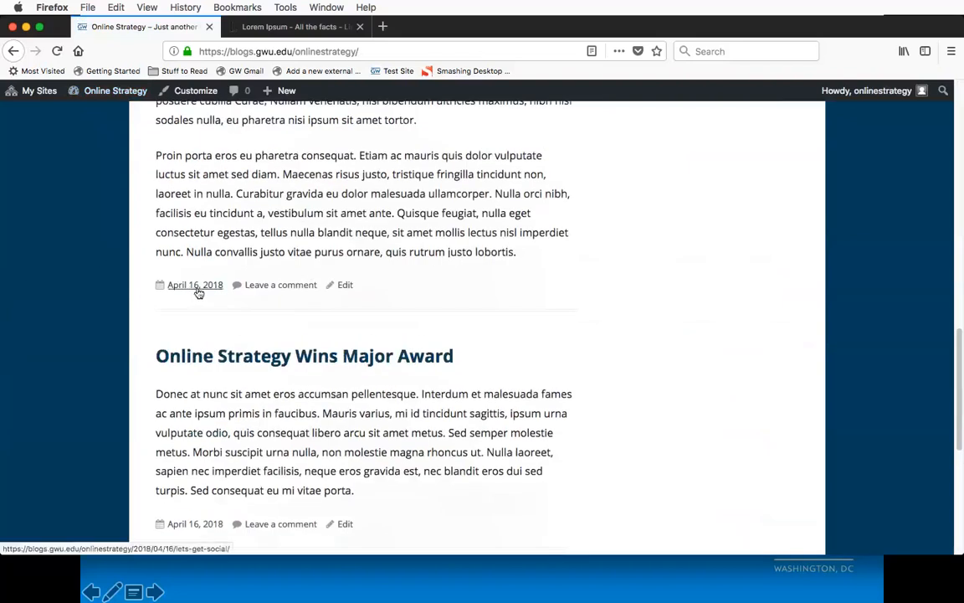
{"action": "scroll", "coordinate": [199, 293], "scroll_direction": "up", "scroll_amount": 8}
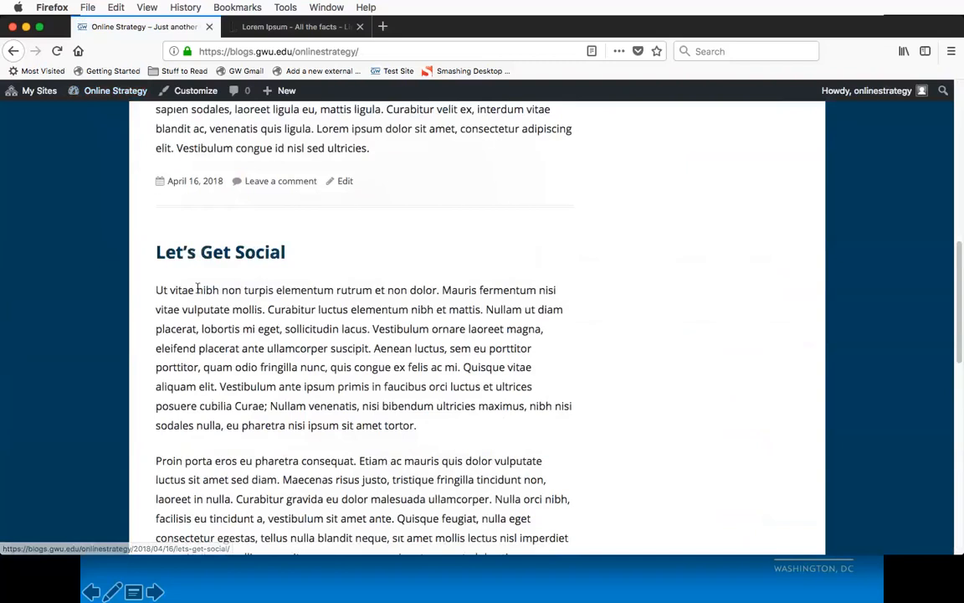
{"action": "scroll", "coordinate": [198, 288], "scroll_direction": "up", "scroll_amount": 2}
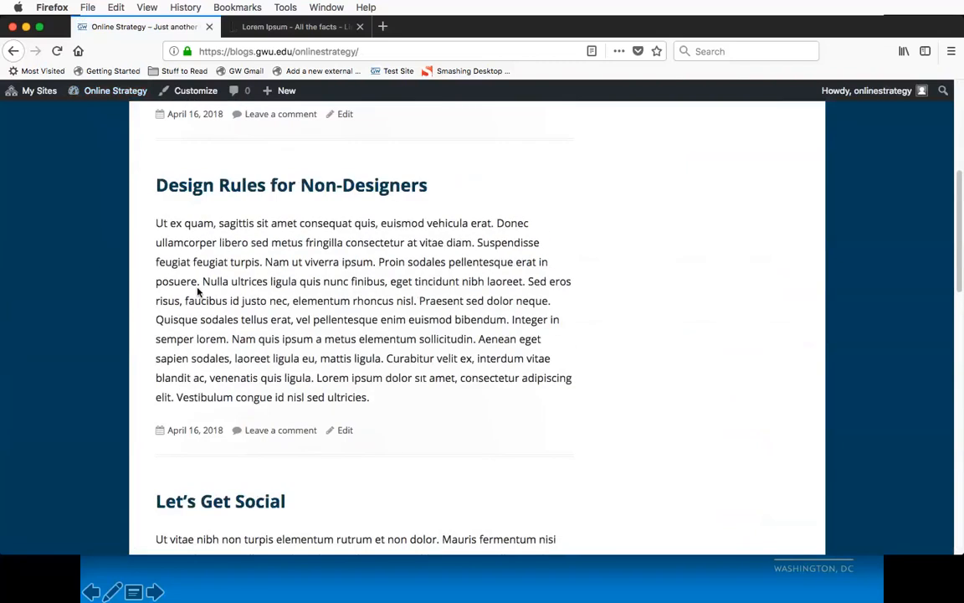
{"action": "scroll", "coordinate": [197, 290], "scroll_direction": "up", "scroll_amount": 7}
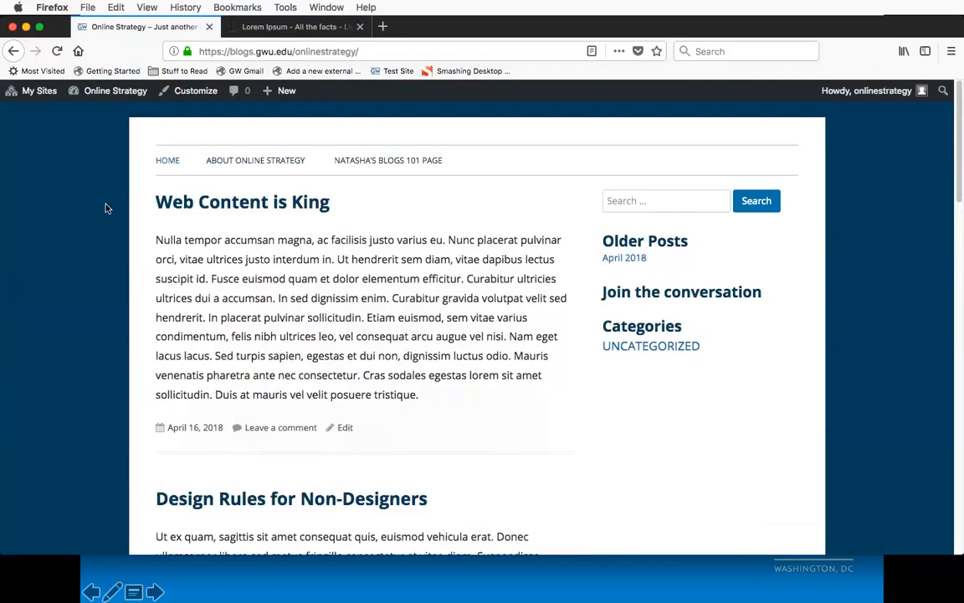
Step: From the dashboard's list of pages, open the Contact, Latest Headlines and Research drafts for editing in separate browser tabs
{"action": "mouse_move", "coordinate": [105, 94]}
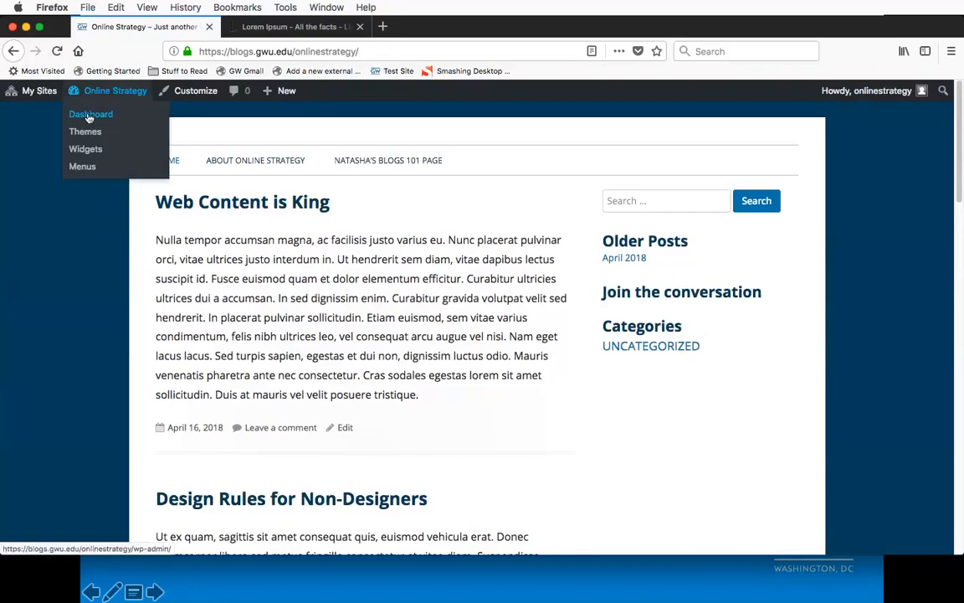
{"action": "left_click", "coordinate": [88, 117]}
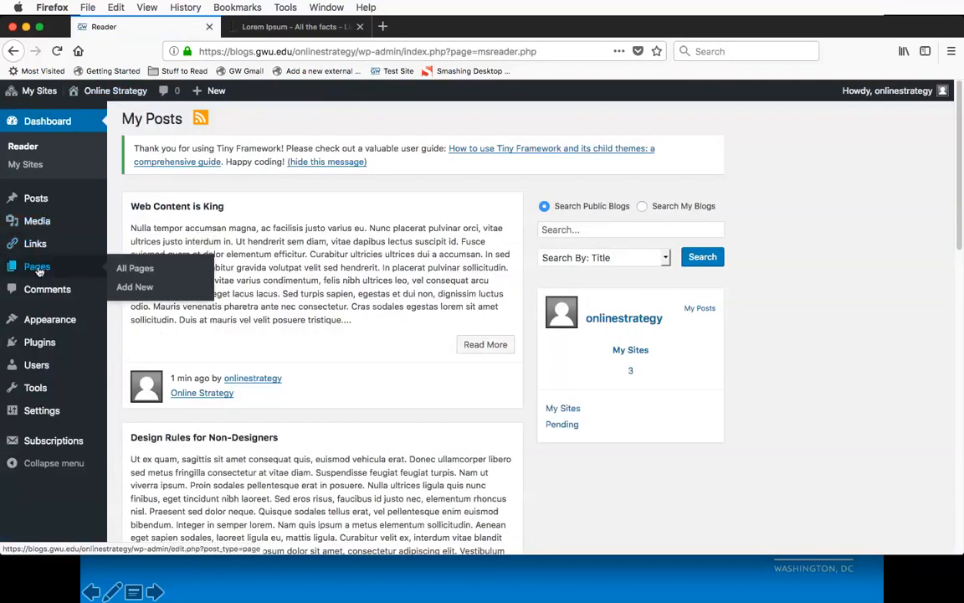
{"action": "left_click", "coordinate": [38, 267]}
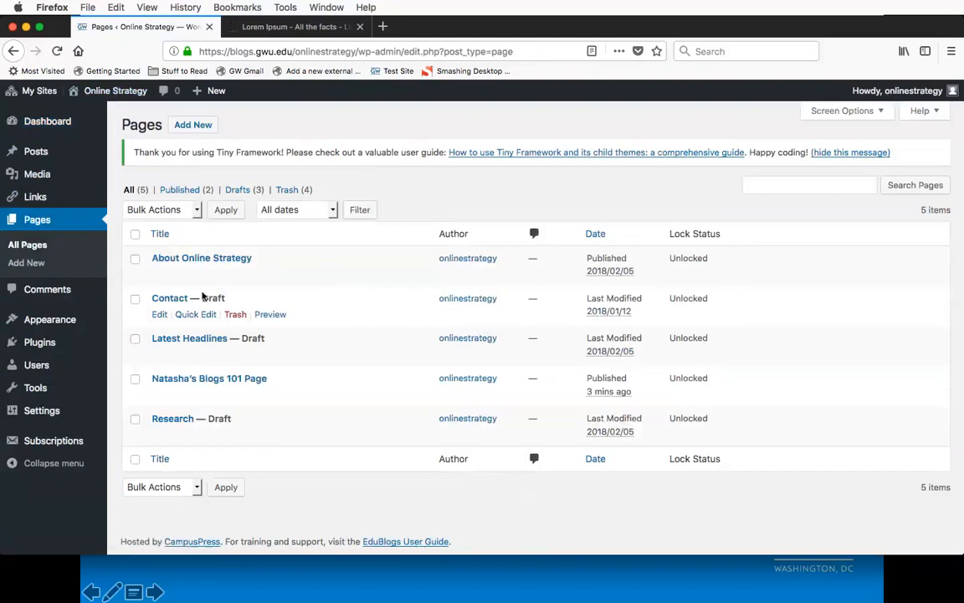
{"action": "left_click", "coordinate": [160, 315], "text": "super"}
{"action": "left_click", "coordinate": [160, 355], "text": "super"}
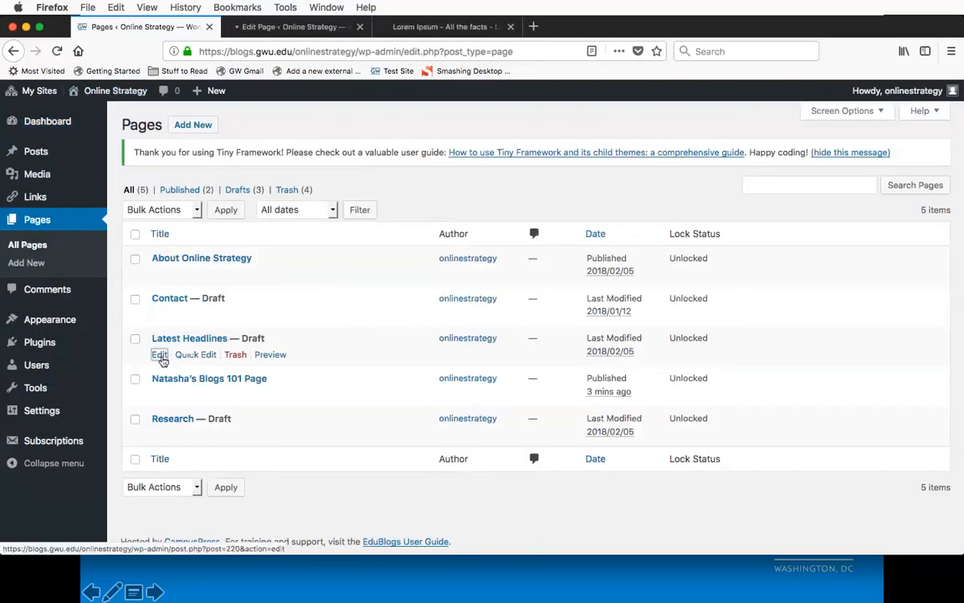
{"action": "left_click", "coordinate": [159, 434], "text": "super"}
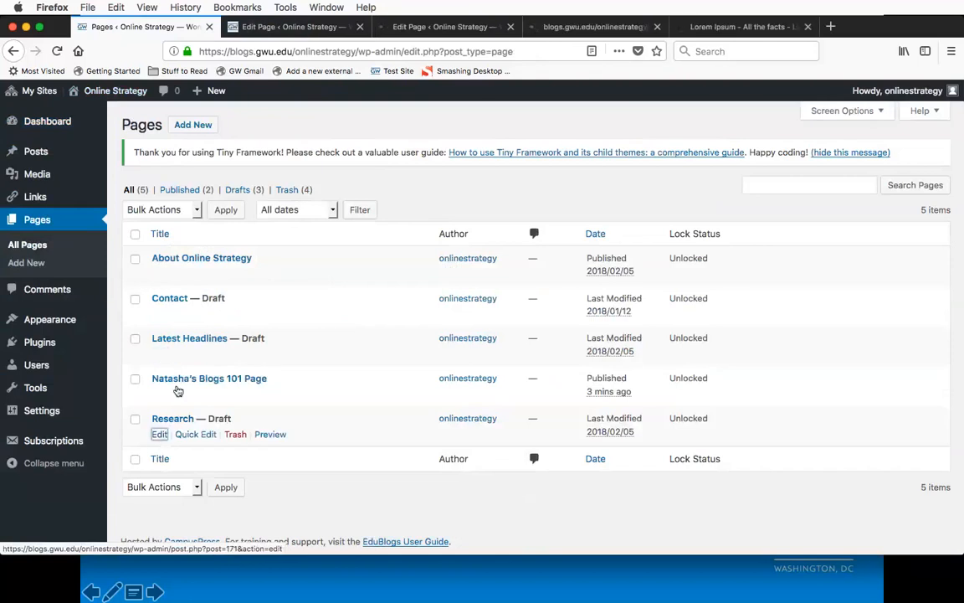
Step: Publish the Contact and Latest Headlines draft pages, closing each one's browser tab
{"action": "key", "text": "ctrl+Tab"}
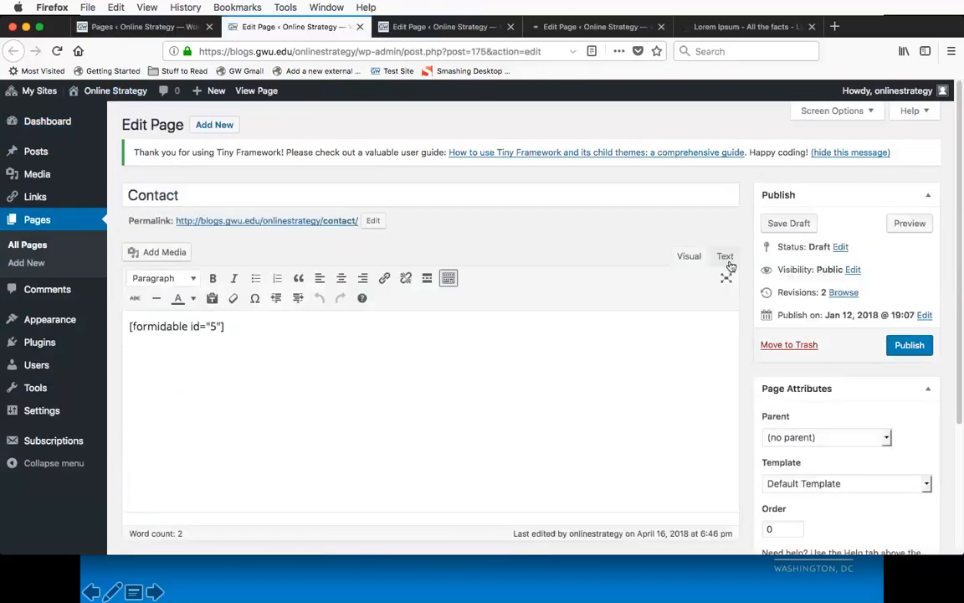
{"action": "left_click", "coordinate": [917, 344]}
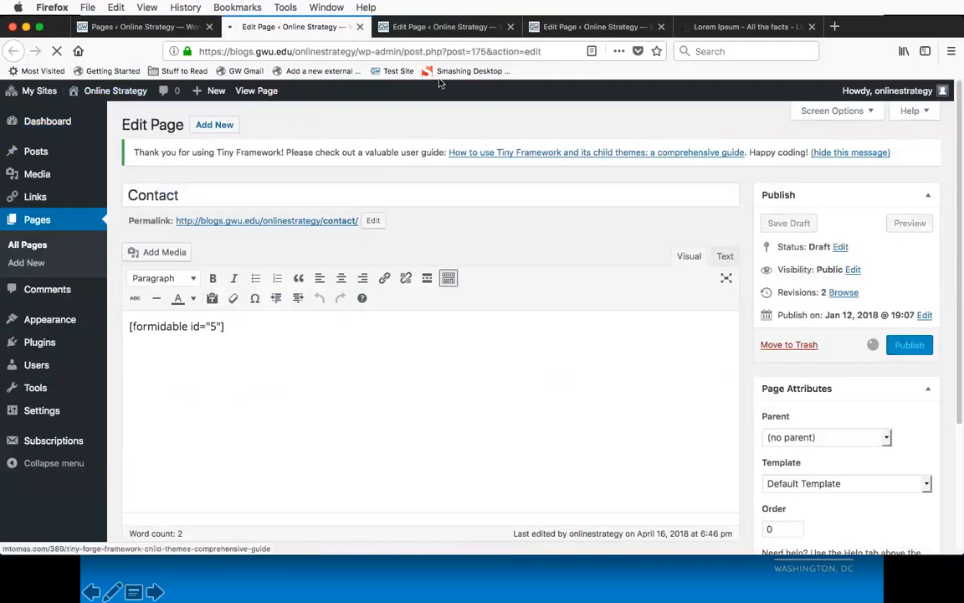
{"action": "left_click", "coordinate": [360, 26]}
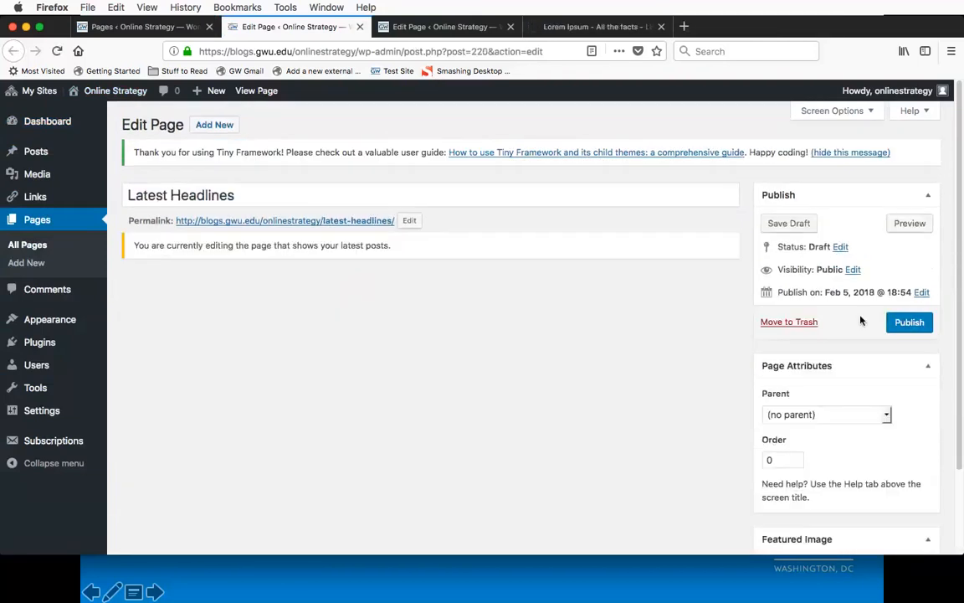
{"action": "left_click", "coordinate": [906, 325]}
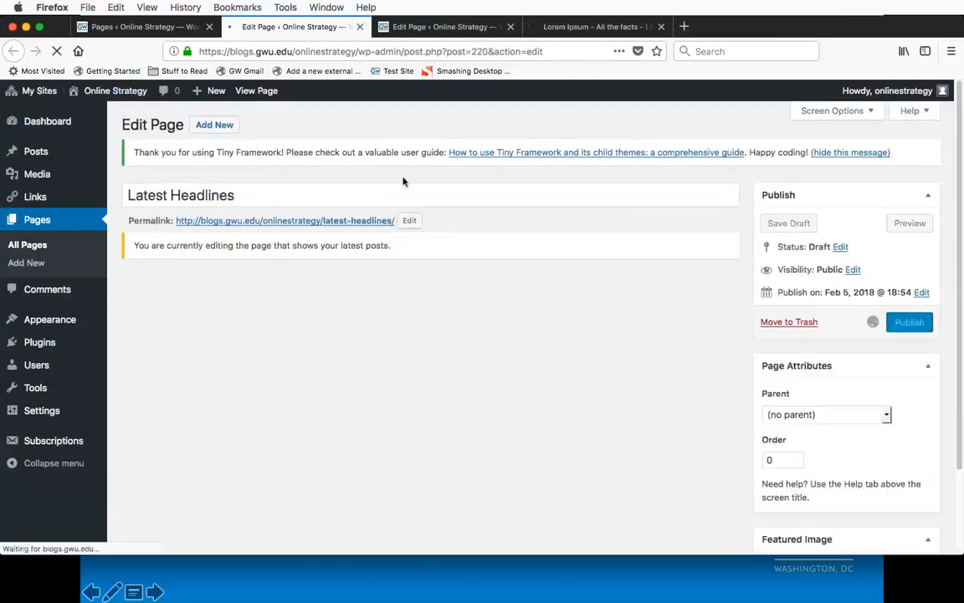
{"action": "left_click", "coordinate": [360, 26]}
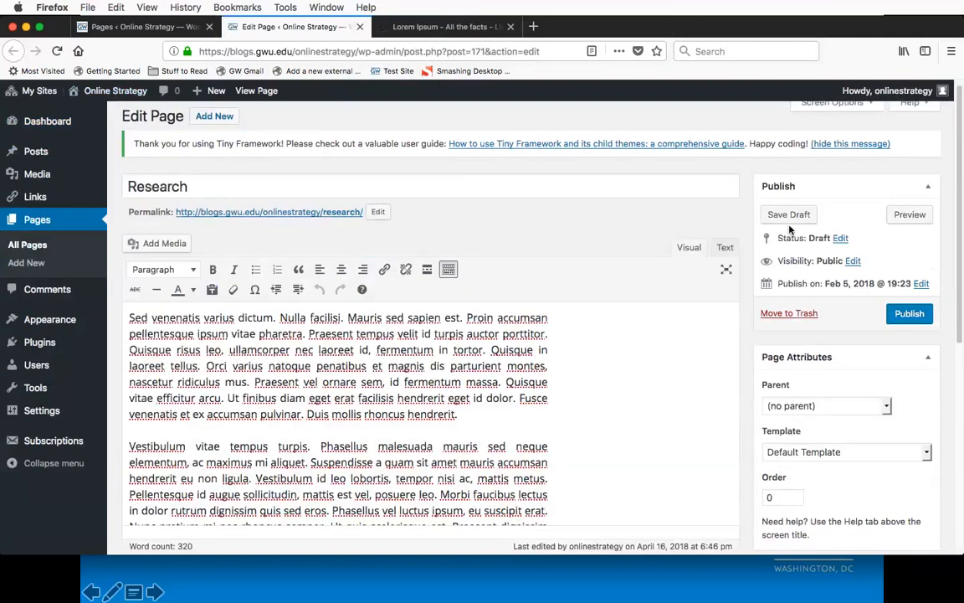
Step: Publish the Research draft page and visit the site's home page, closing the leftover Pages list tab
{"action": "left_click", "coordinate": [911, 314]}
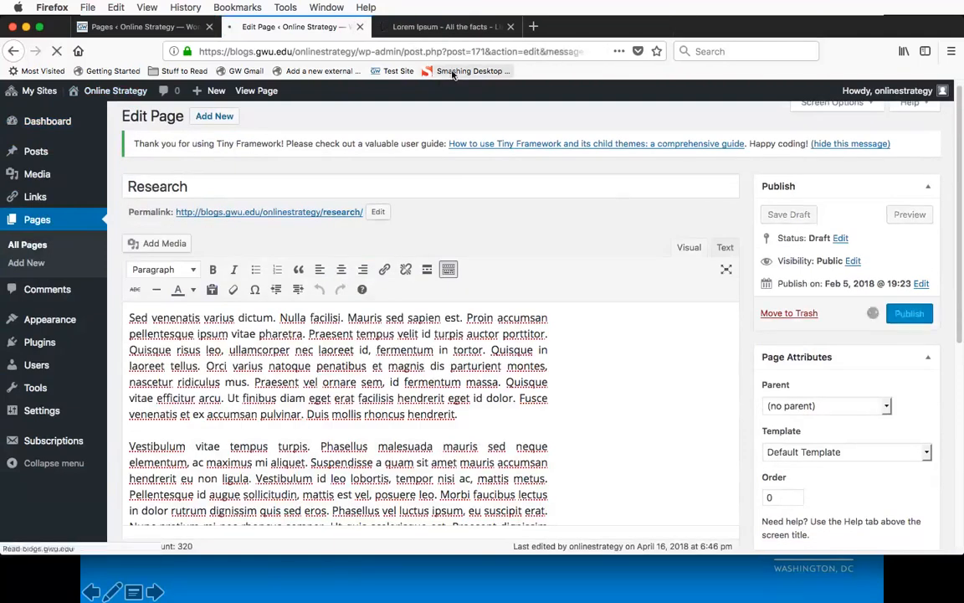
{"action": "mouse_move", "coordinate": [115, 100]}
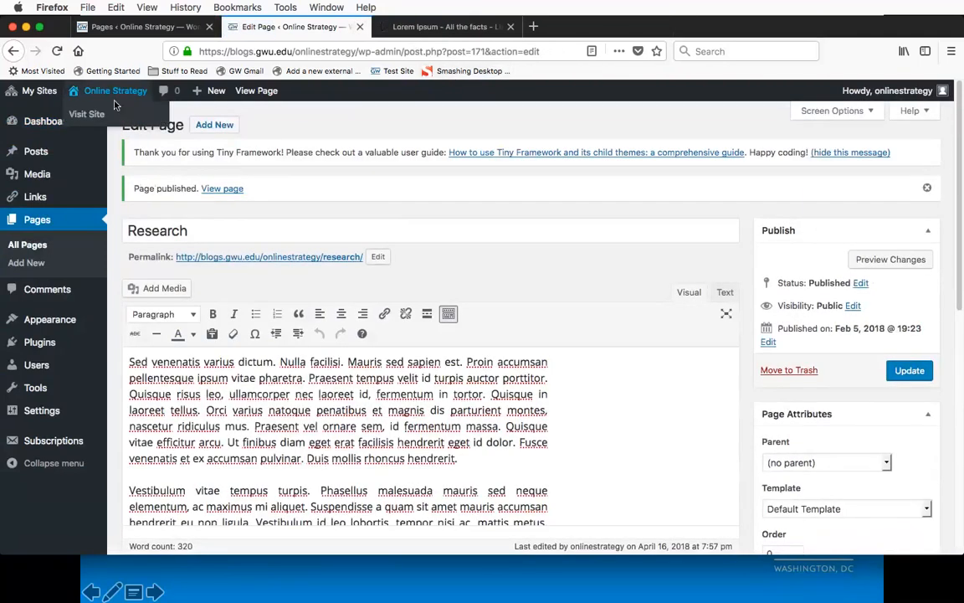
{"action": "left_click", "coordinate": [88, 114]}
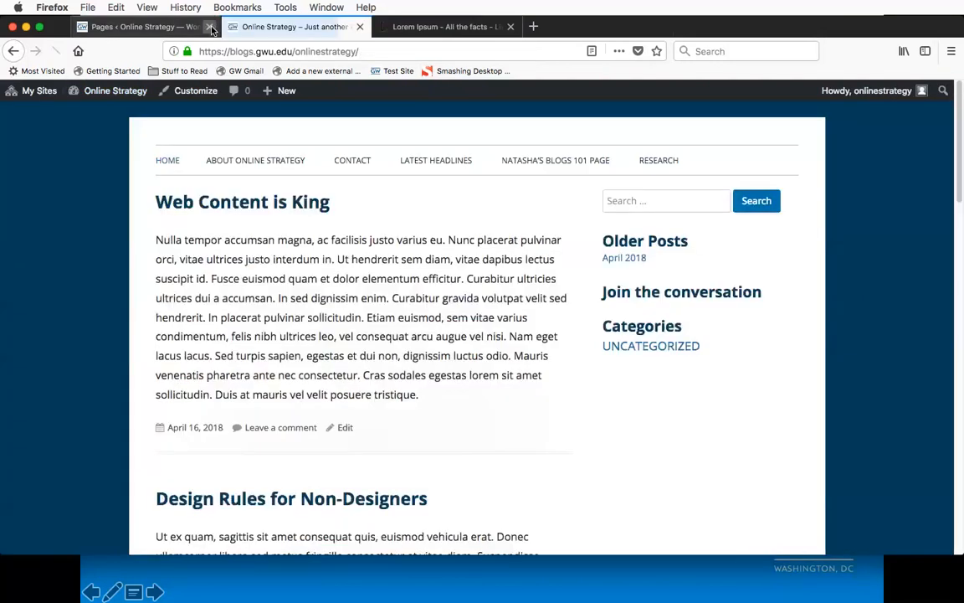
{"action": "left_click", "coordinate": [209, 28]}
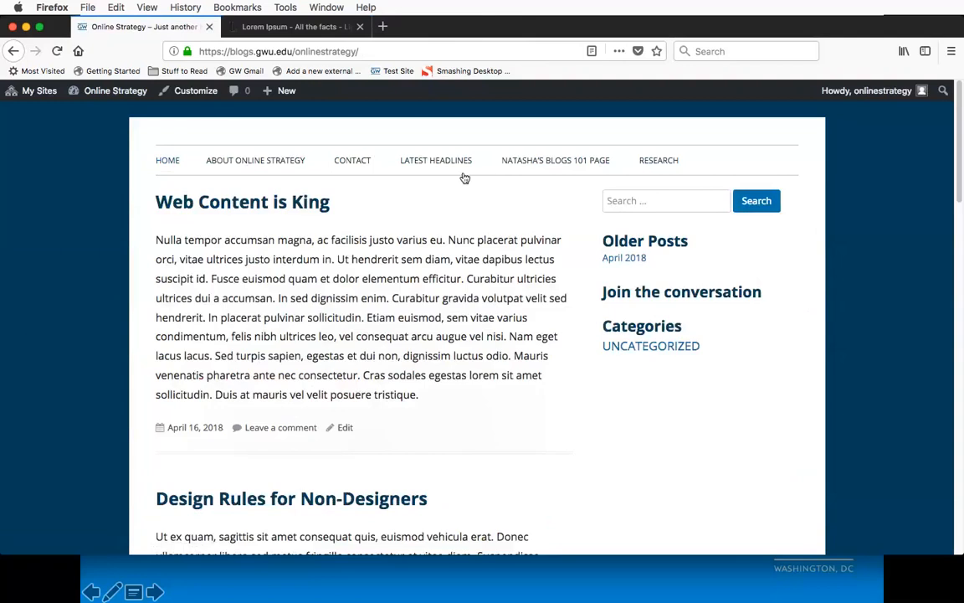
Step: Review the home page's navigation links and its published posts down to "Let's Get Social"
{"action": "scroll", "coordinate": [123, 218], "scroll_direction": "down", "scroll_amount": 1}
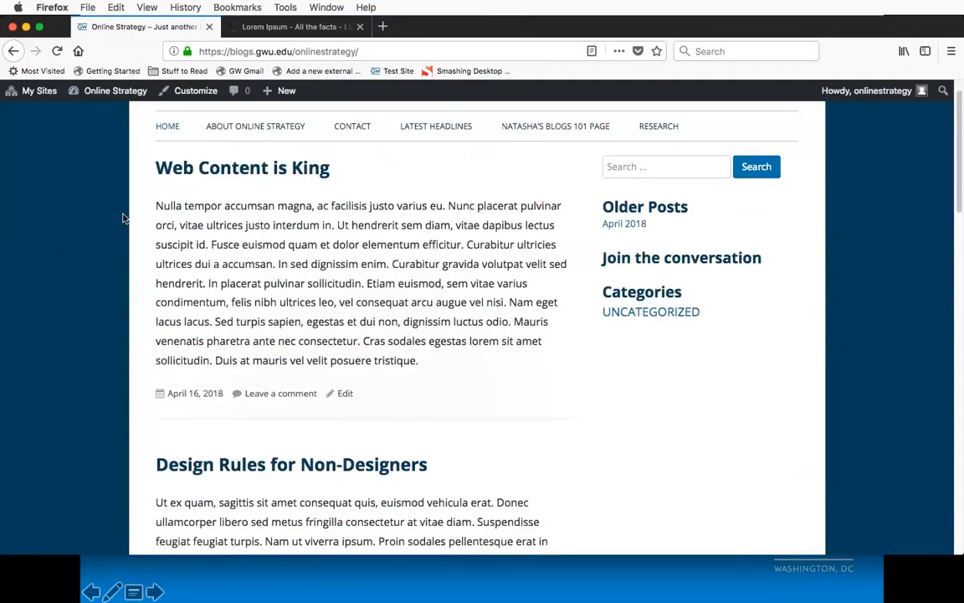
{"action": "scroll", "coordinate": [122, 218], "scroll_direction": "up", "scroll_amount": 1}
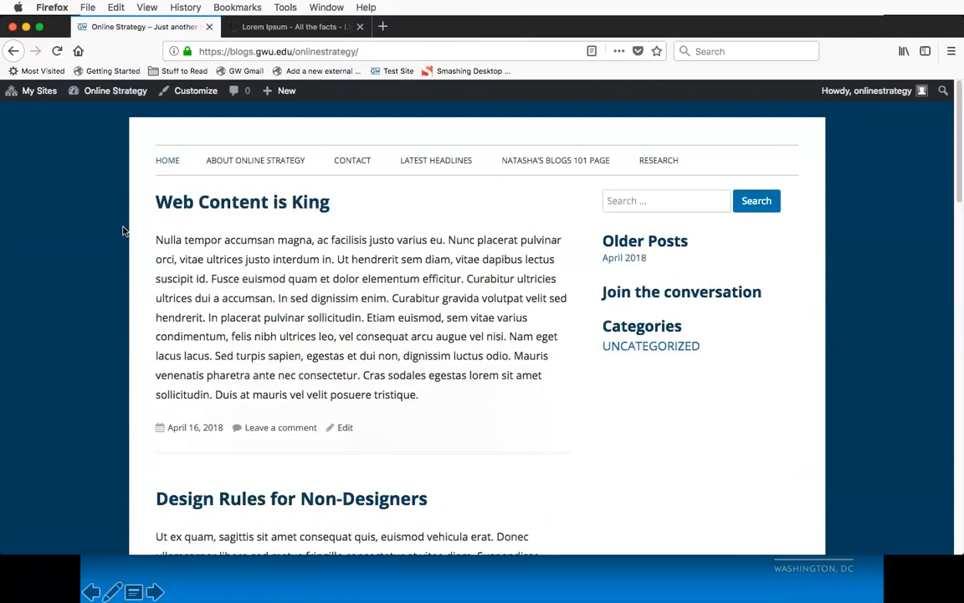
{"action": "scroll", "coordinate": [123, 235], "scroll_direction": "down", "scroll_amount": 2}
{"action": "scroll", "coordinate": [124, 244], "scroll_direction": "down", "scroll_amount": 1}
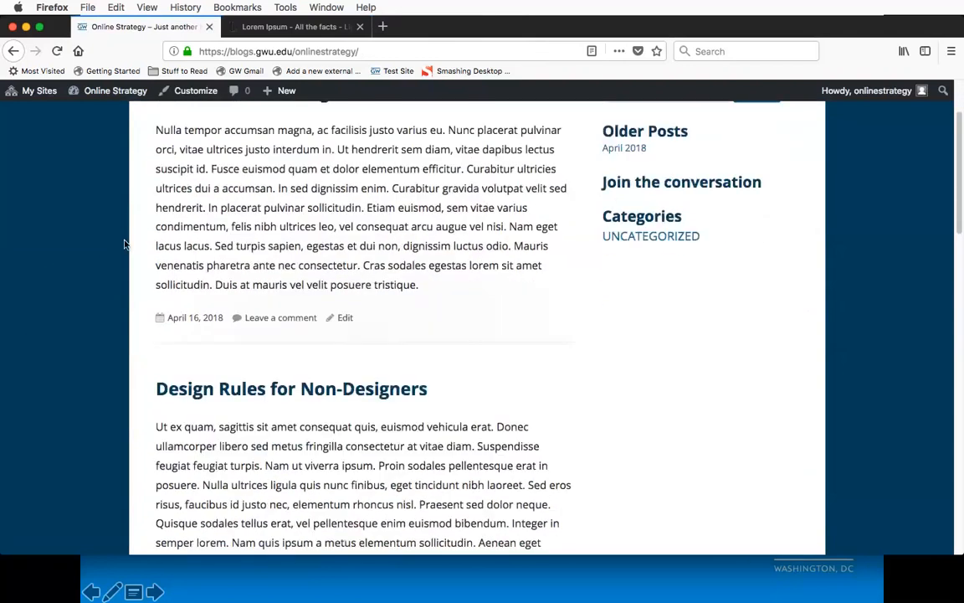
{"action": "scroll", "coordinate": [124, 244], "scroll_direction": "up", "scroll_amount": 3}
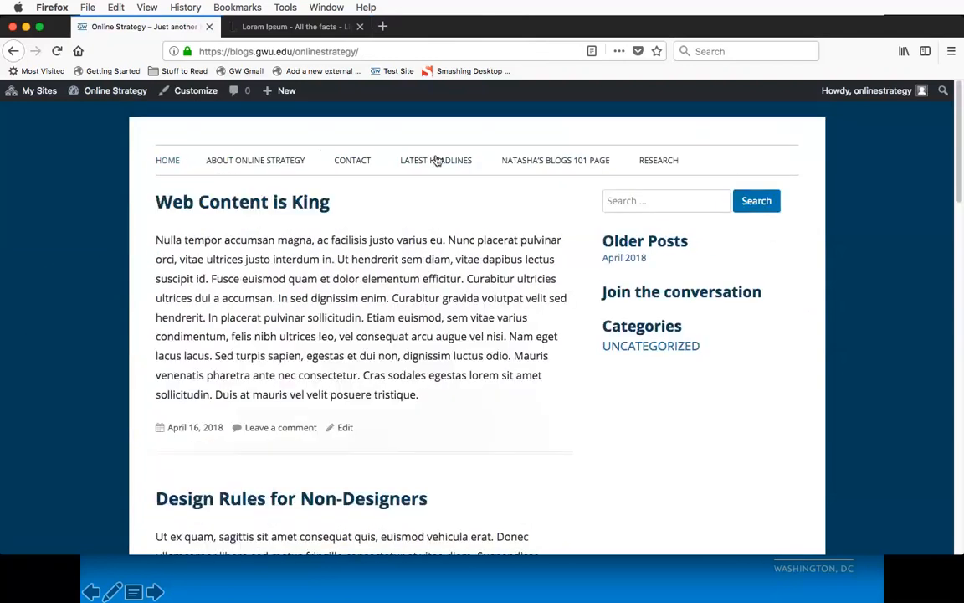
{"action": "scroll", "coordinate": [327, 267], "scroll_direction": "down", "scroll_amount": 15}
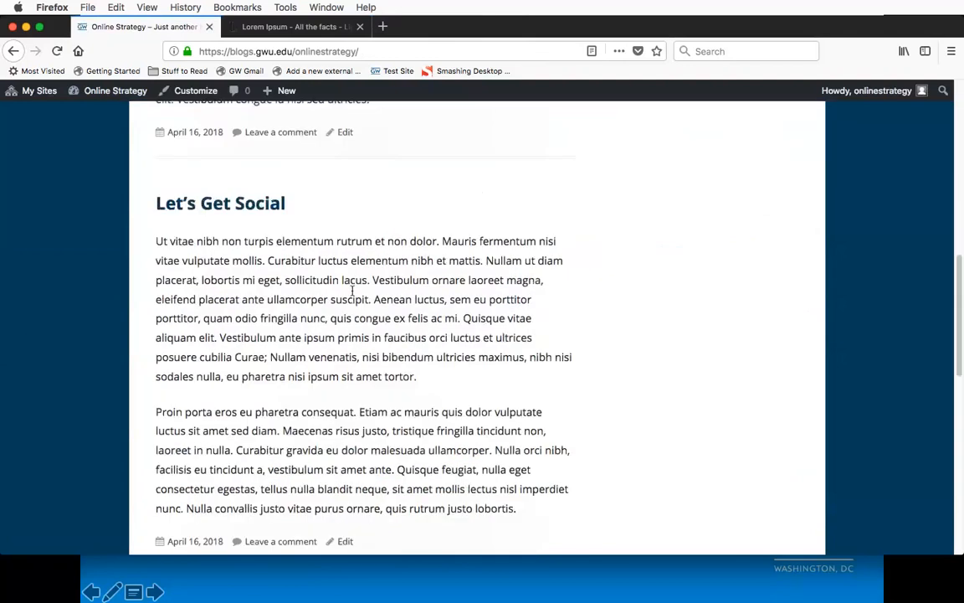
{"action": "scroll", "coordinate": [352, 290], "scroll_direction": "up", "scroll_amount": 15}
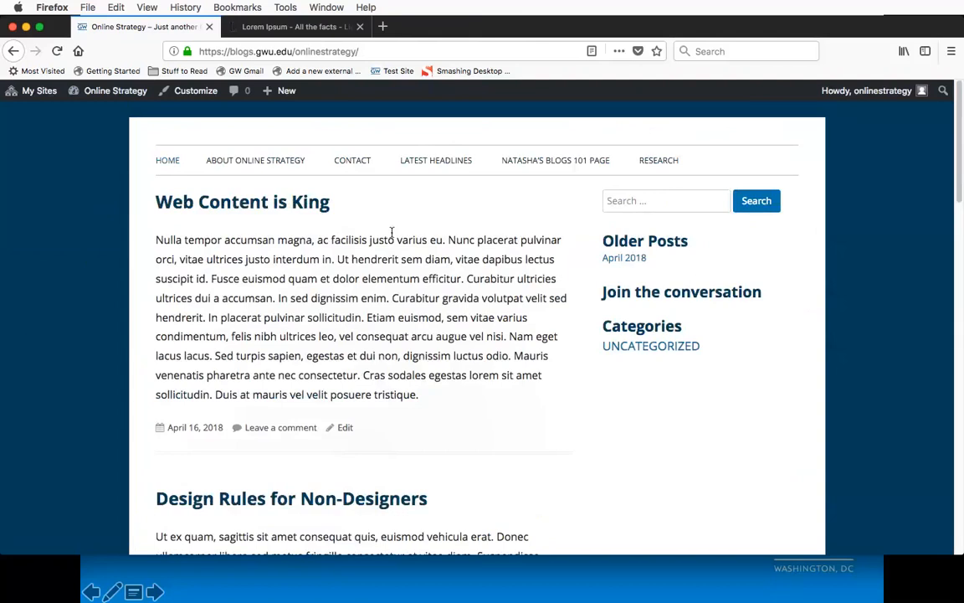
Step: Open the site customizer and examine the site title and tagline fields in the Site Identity settings
{"action": "left_click", "coordinate": [197, 92]}
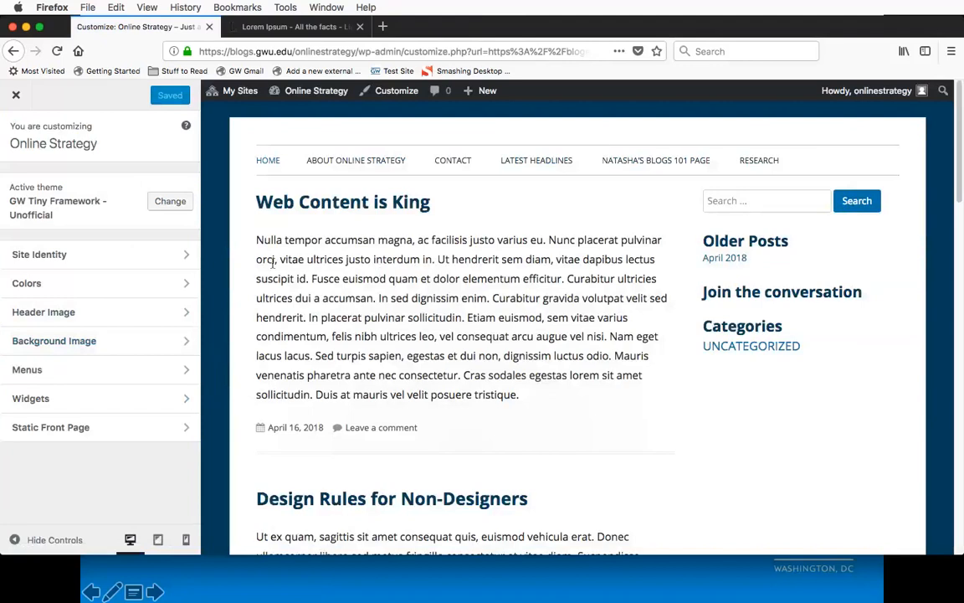
{"action": "left_click", "coordinate": [143, 260]}
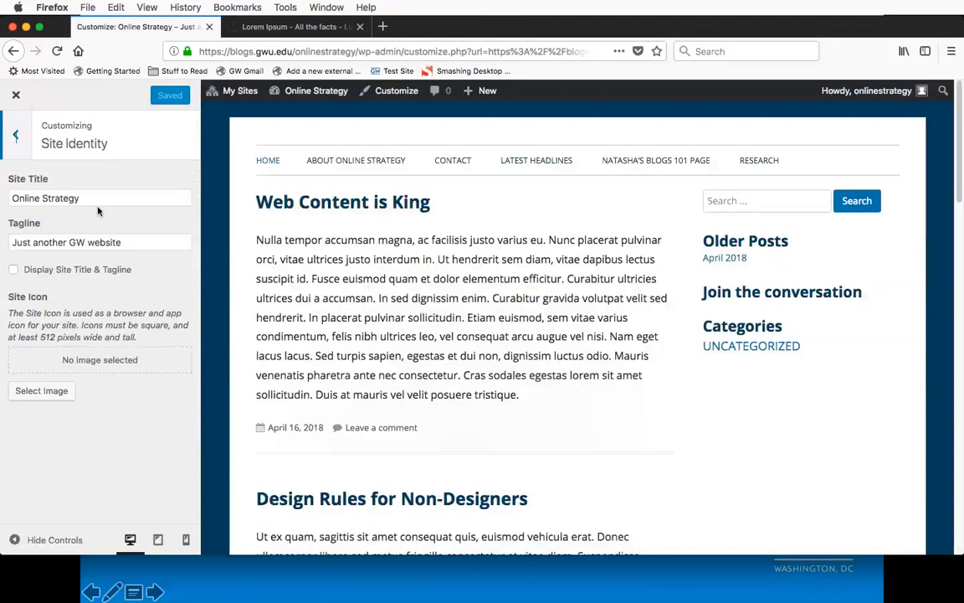
{"action": "left_click", "coordinate": [138, 198]}
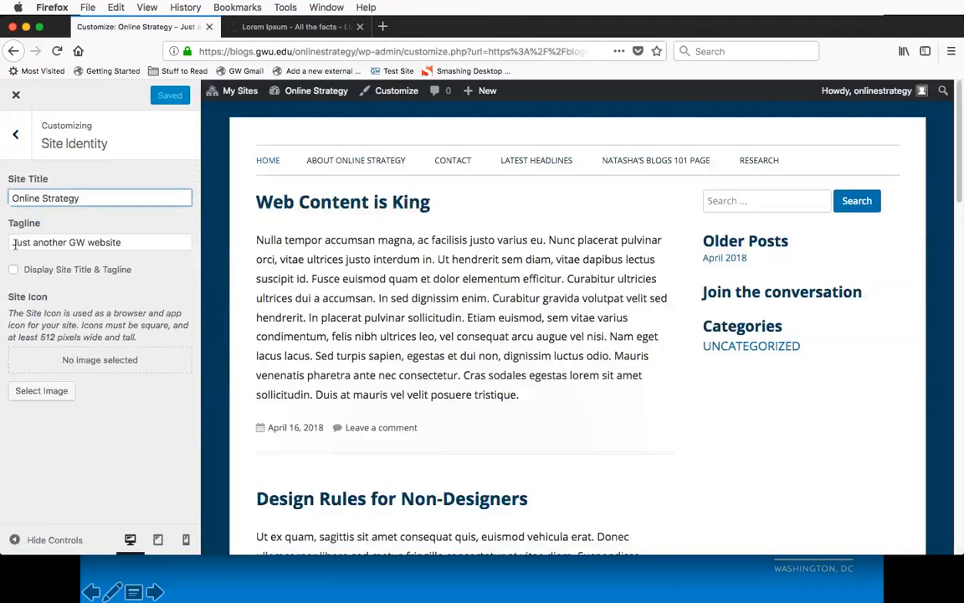
{"action": "left_click", "coordinate": [127, 243]}
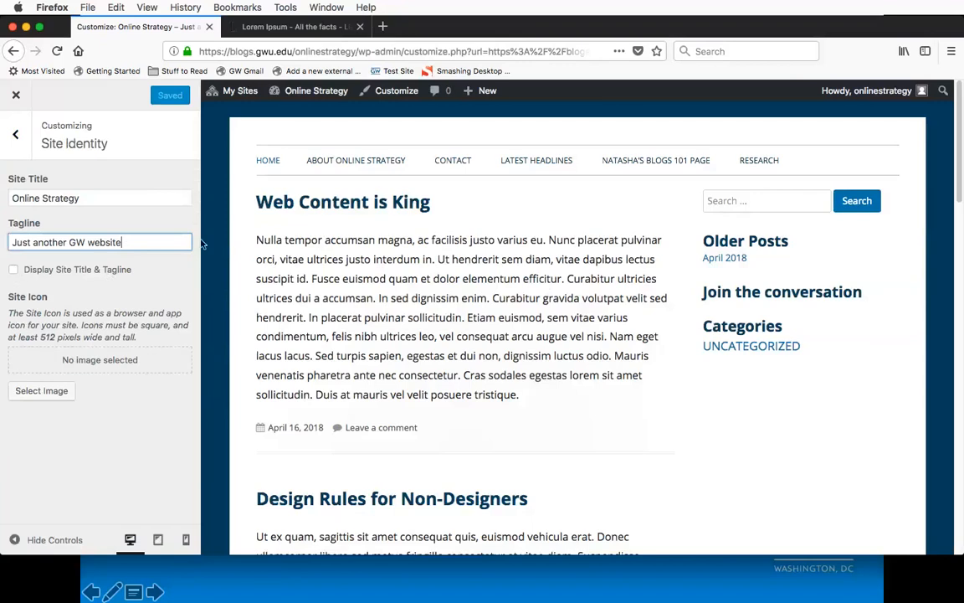
Step: Try displaying the site title and tagline in the preview, turn the display back off, and leave Site Identity
{"action": "left_click", "coordinate": [13, 269]}
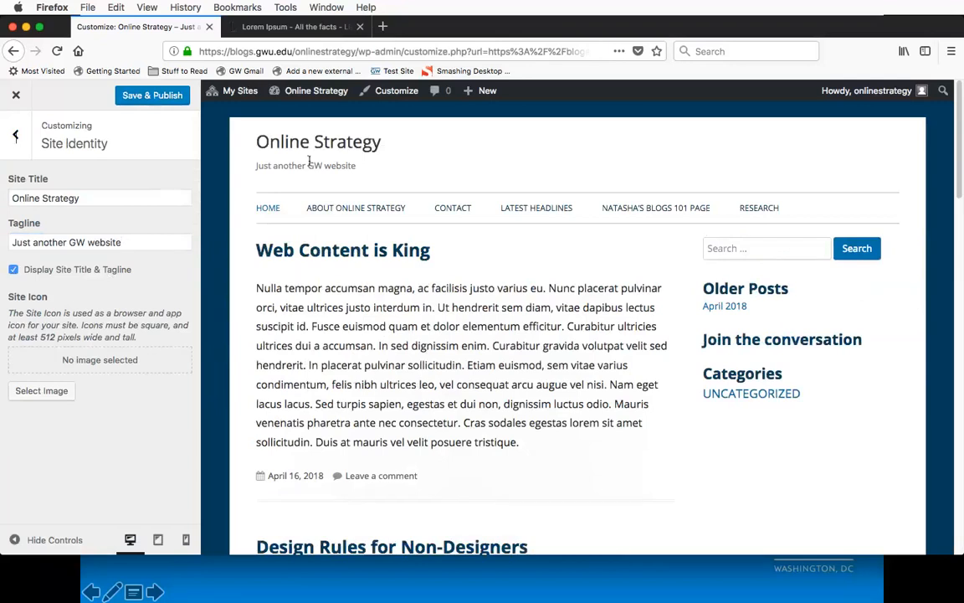
{"action": "left_click", "coordinate": [13, 274]}
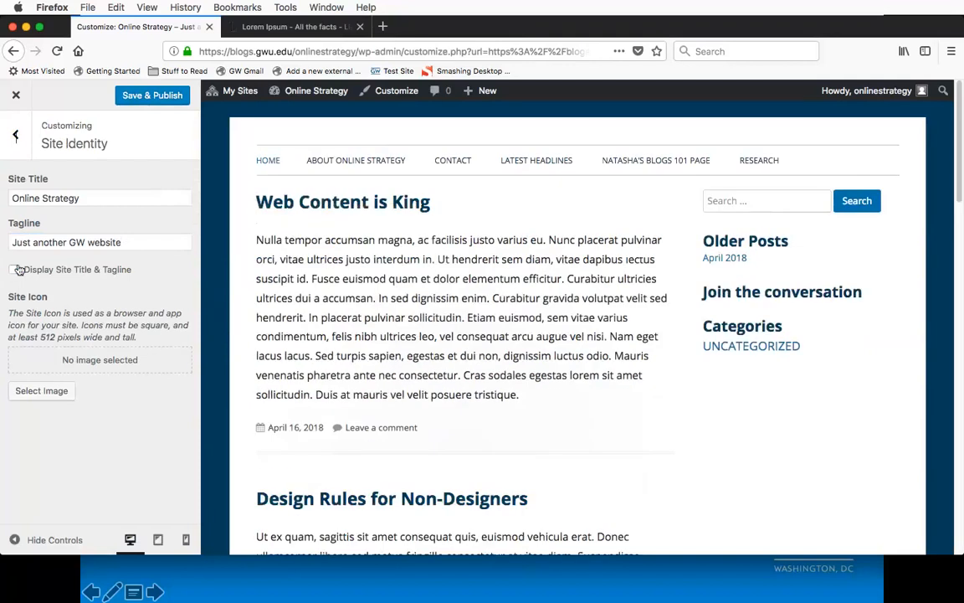
{"action": "left_click", "coordinate": [17, 130]}
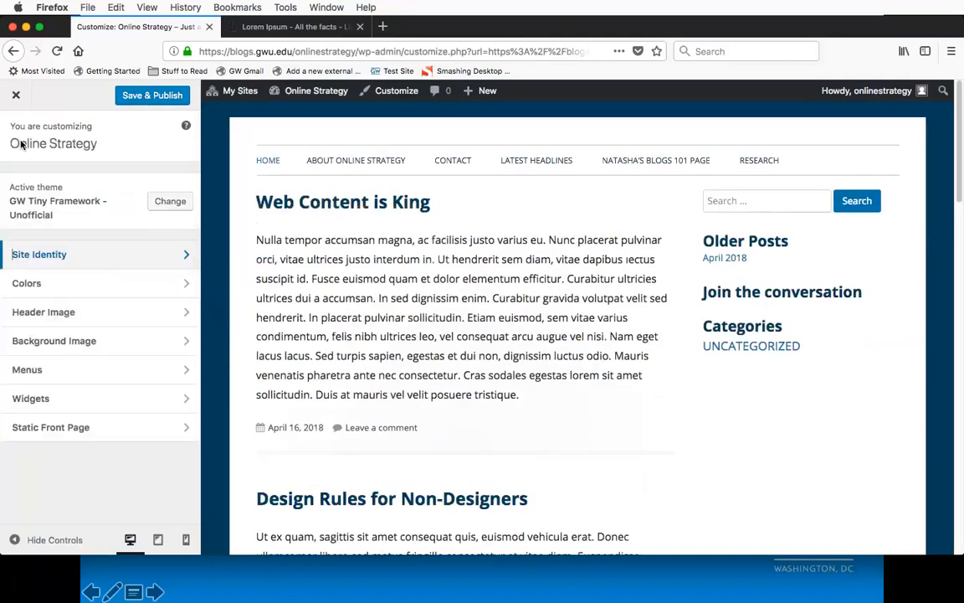
Step: Start adding a new header image and select the cropped 1200 × 438 birthday bonfire picture from the media library
{"action": "left_click", "coordinate": [60, 313]}
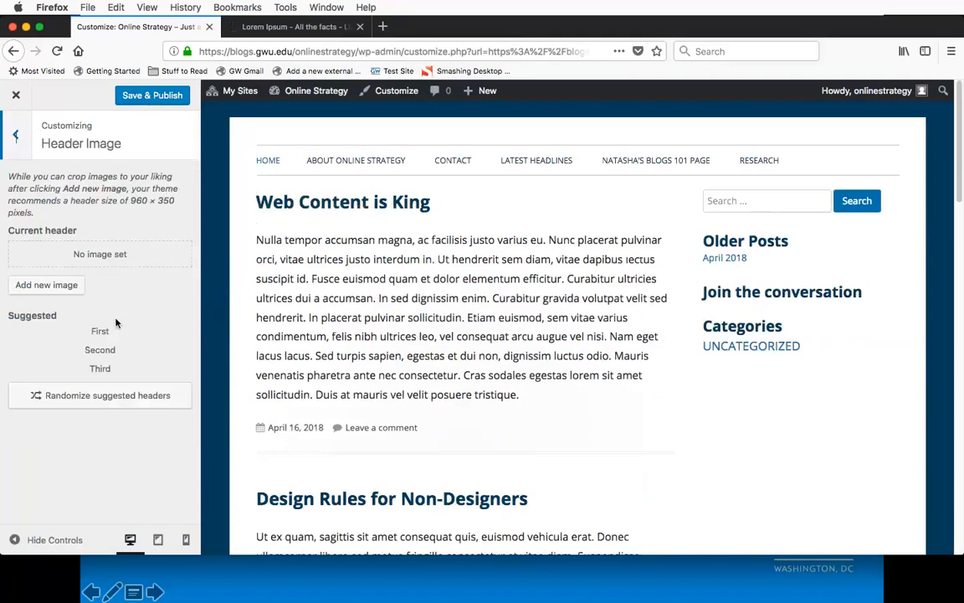
{"action": "left_click", "coordinate": [48, 286]}
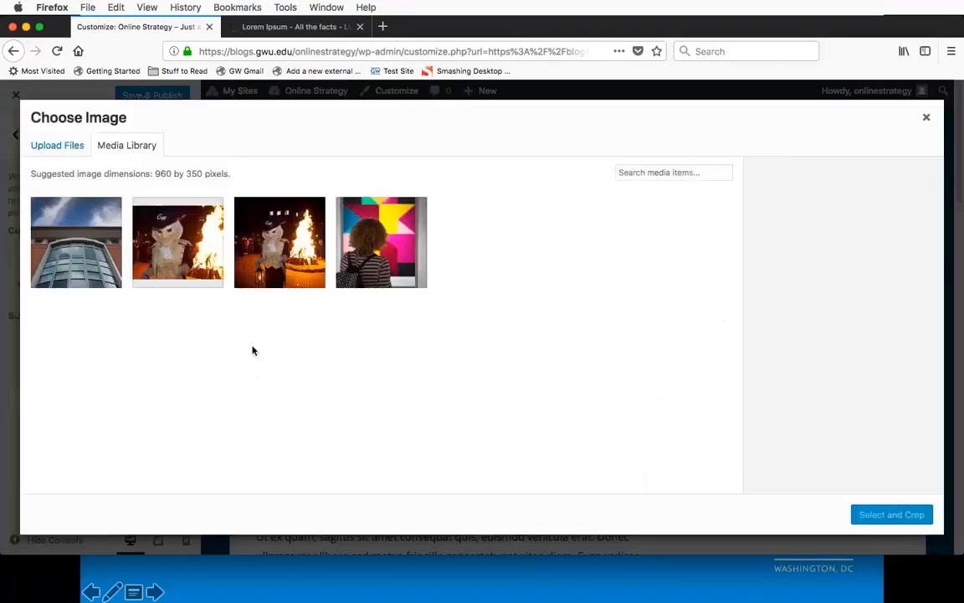
{"action": "left_click", "coordinate": [202, 263]}
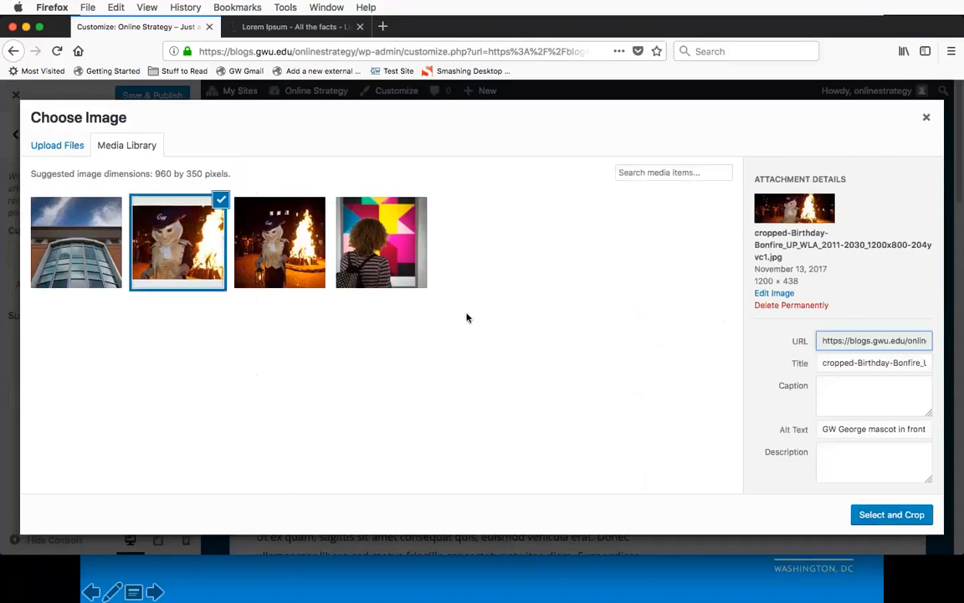
{"action": "left_click", "coordinate": [276, 237]}
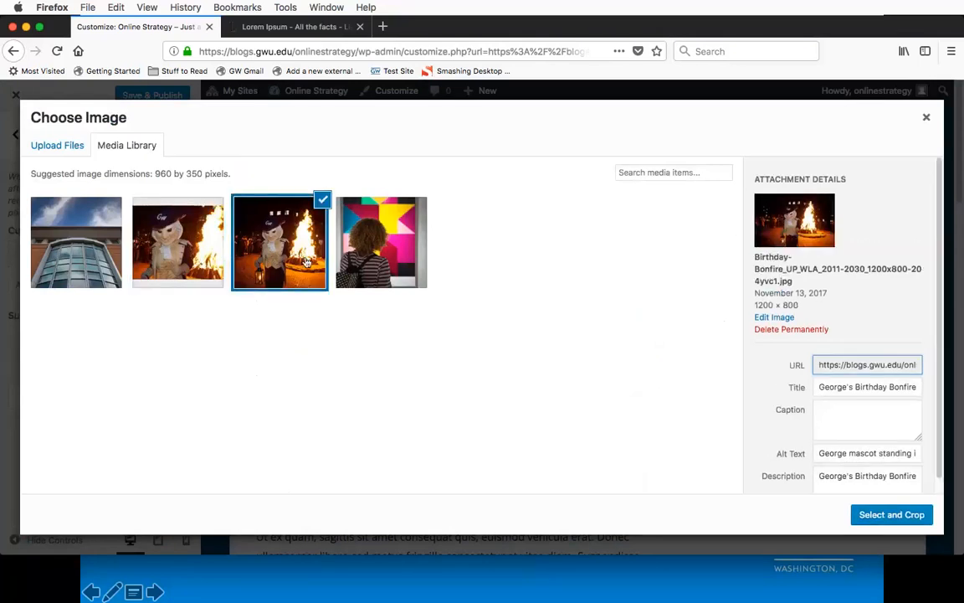
{"action": "left_click", "coordinate": [208, 245]}
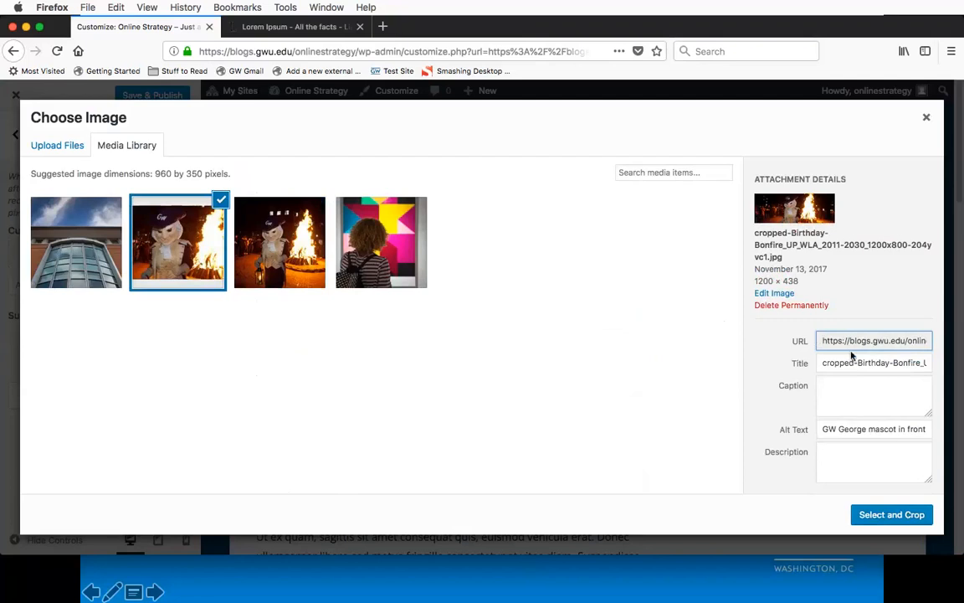
Step: Change the selected picture's title to "George's Birthday Bonfire" and check its alt text
{"action": "left_click_drag", "start_coordinate": [820, 362], "coordinate": [962, 362]}
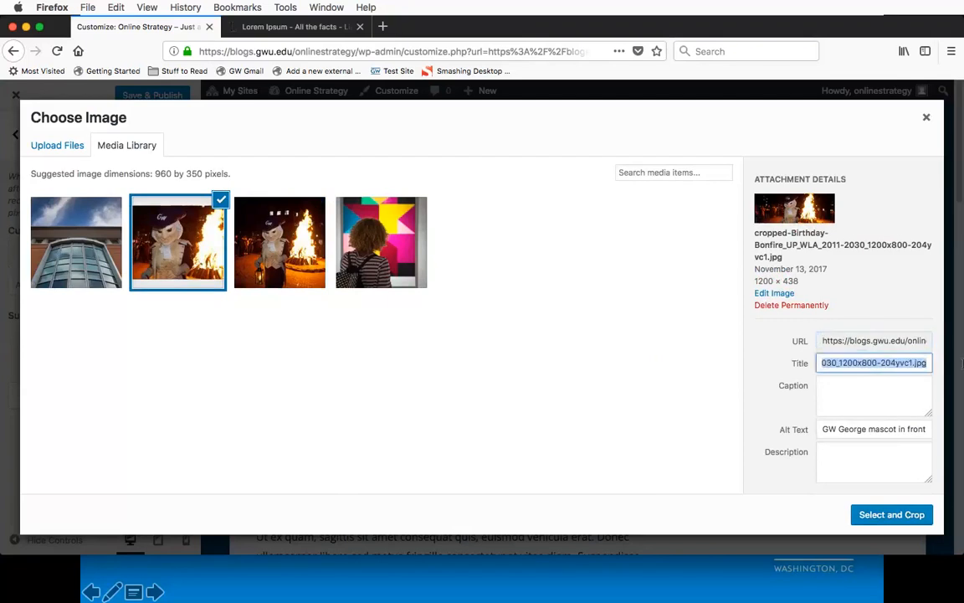
{"action": "type", "text": "G"}
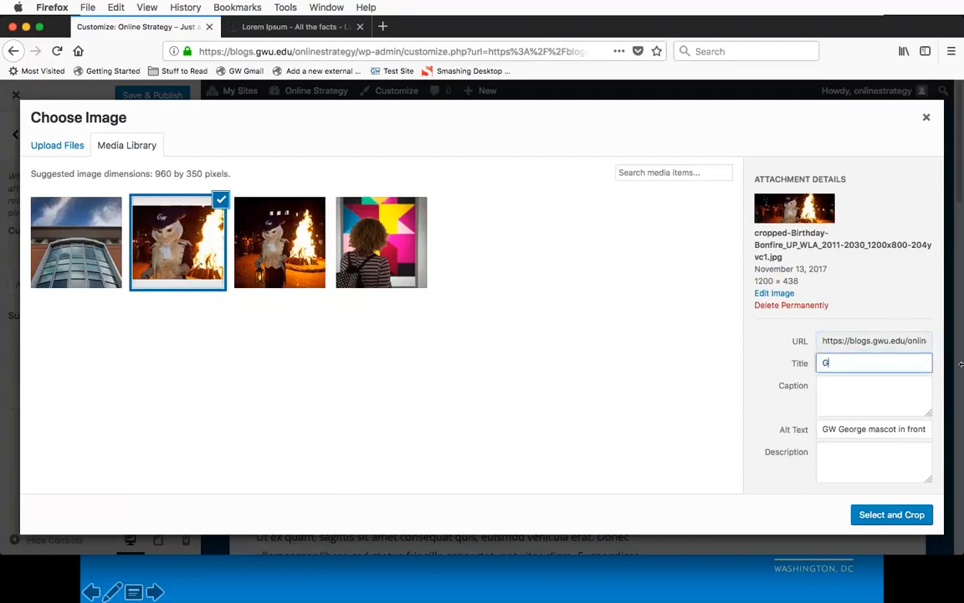
{"action": "type", "text": "eorge's Birthday Bonfire"}
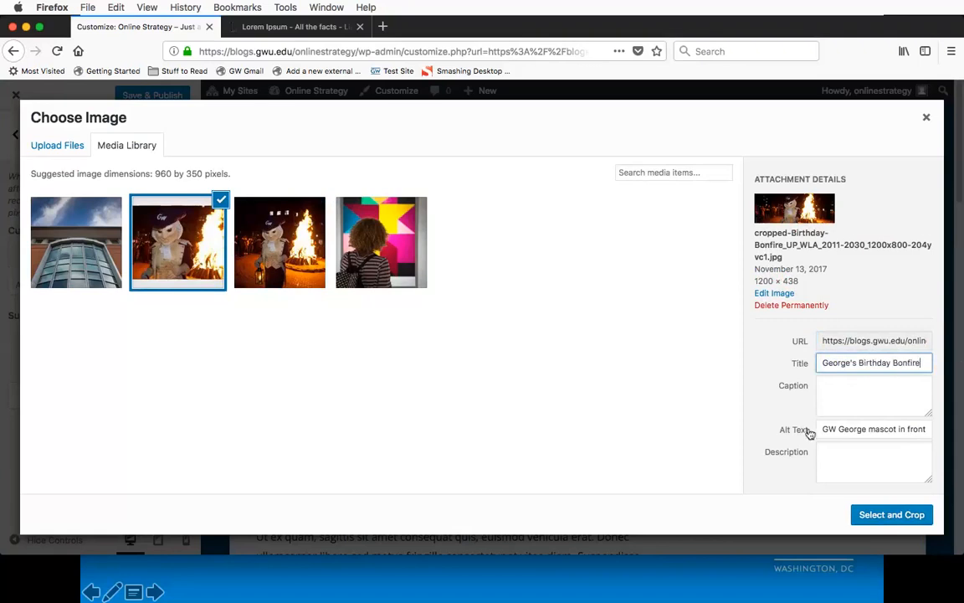
{"action": "left_click_drag", "start_coordinate": [820, 428], "coordinate": [938, 432]}
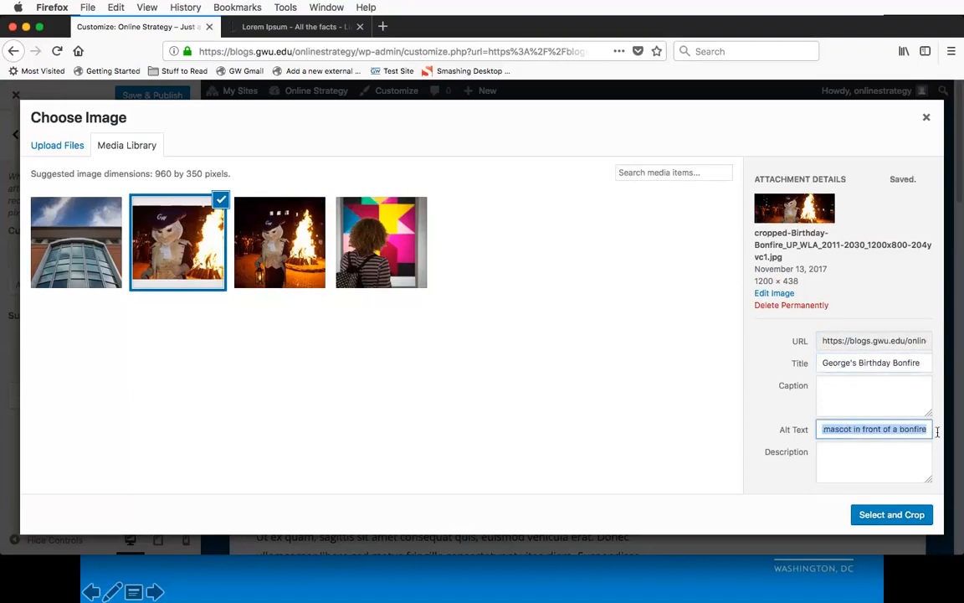
{"action": "left_click", "coordinate": [850, 429]}
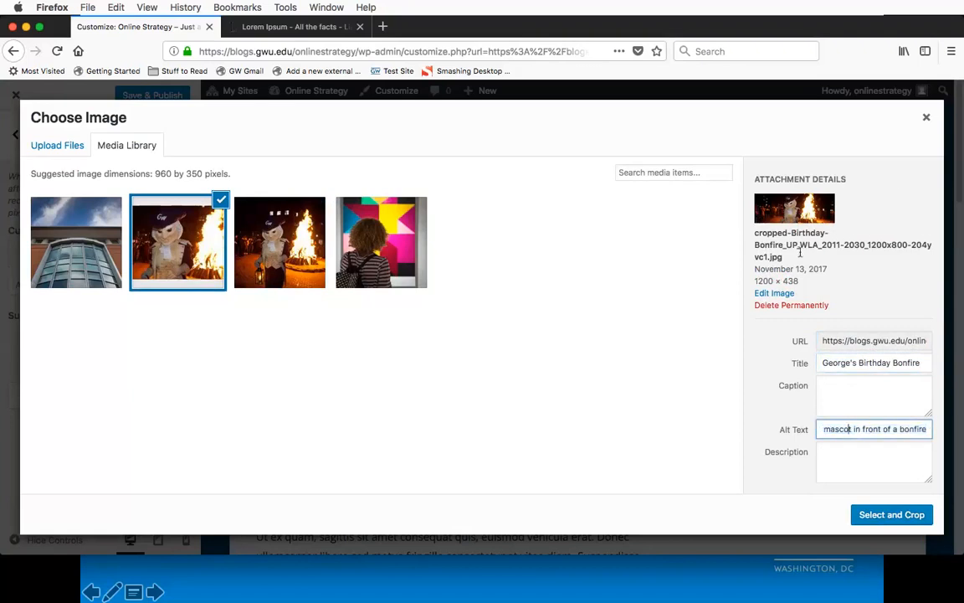
Step: Set the selected bonfire picture as the site's header image without cropping and review it in the preview
{"action": "left_click", "coordinate": [906, 516]}
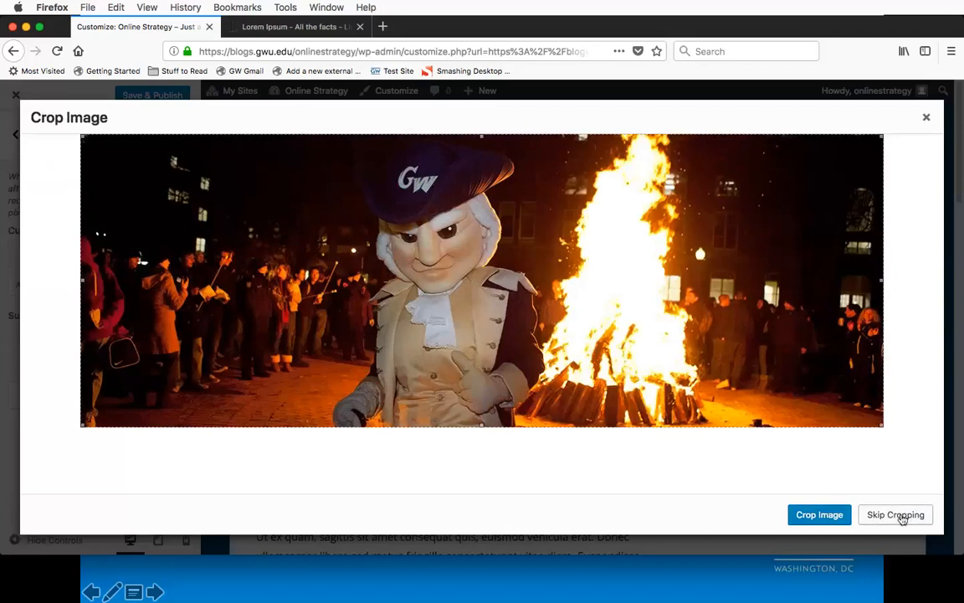
{"action": "left_click", "coordinate": [902, 516]}
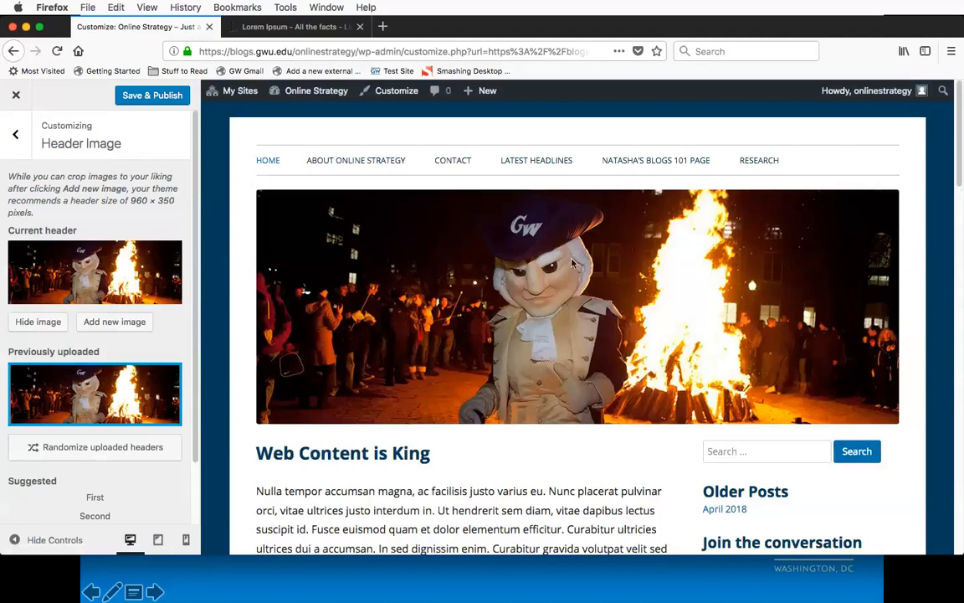
{"action": "scroll", "coordinate": [573, 342], "scroll_direction": "down", "scroll_amount": 3}
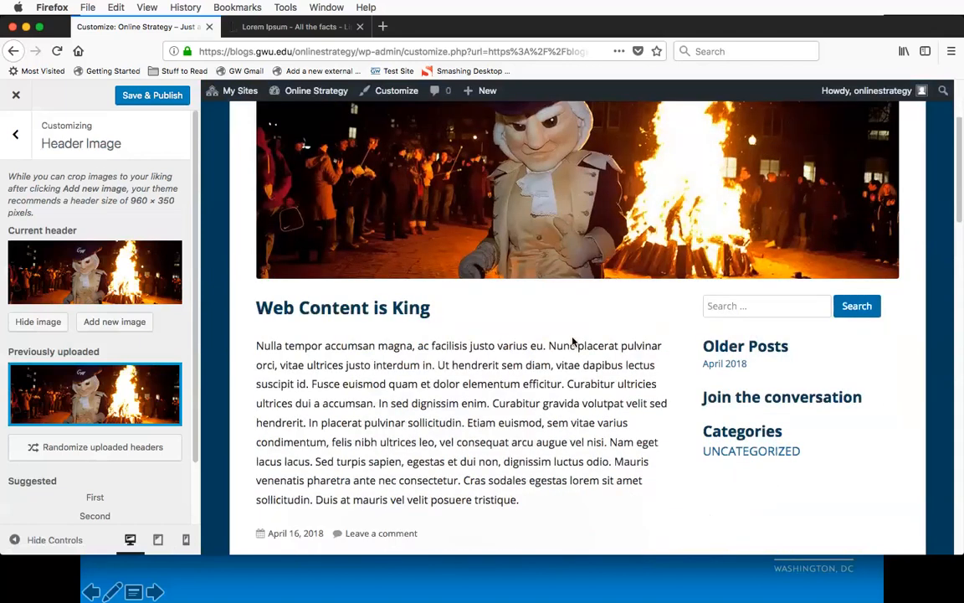
{"action": "scroll", "coordinate": [573, 341], "scroll_direction": "down", "scroll_amount": 8}
{"action": "scroll", "coordinate": [567, 340], "scroll_direction": "up", "scroll_amount": 10}
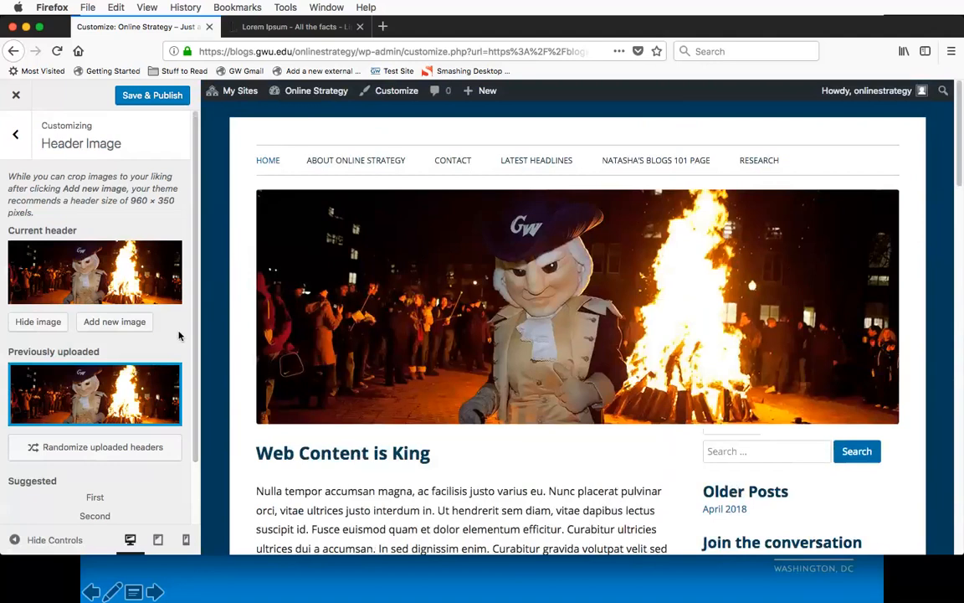
{"action": "scroll", "coordinate": [178, 335], "scroll_direction": "down", "scroll_amount": 2}
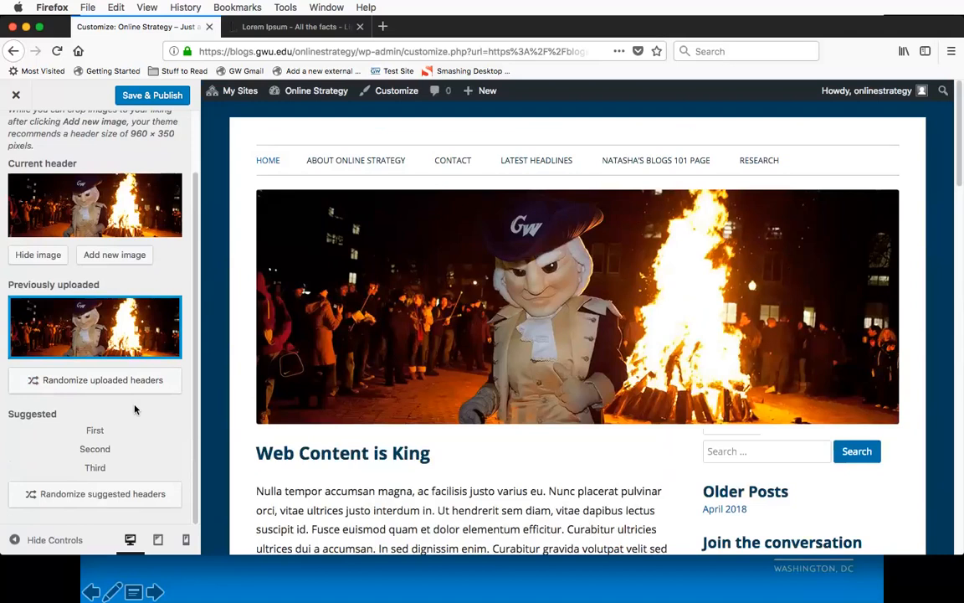
{"action": "scroll", "coordinate": [142, 280], "scroll_direction": "up", "scroll_amount": 2}
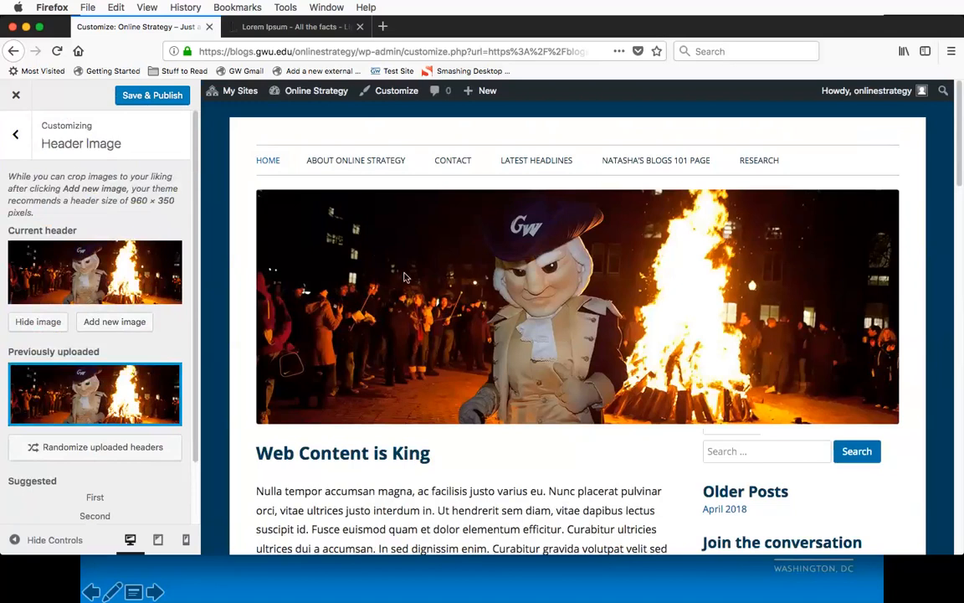
Step: Leave the header image settings and turn on the display of the site title and tagline in Site Identity
{"action": "left_click", "coordinate": [15, 138]}
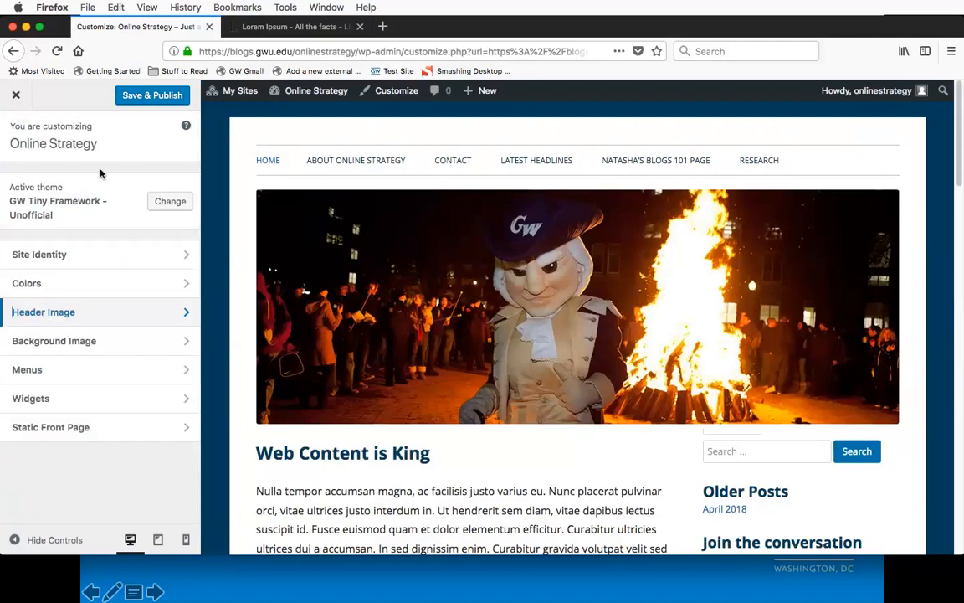
{"action": "left_click", "coordinate": [135, 263]}
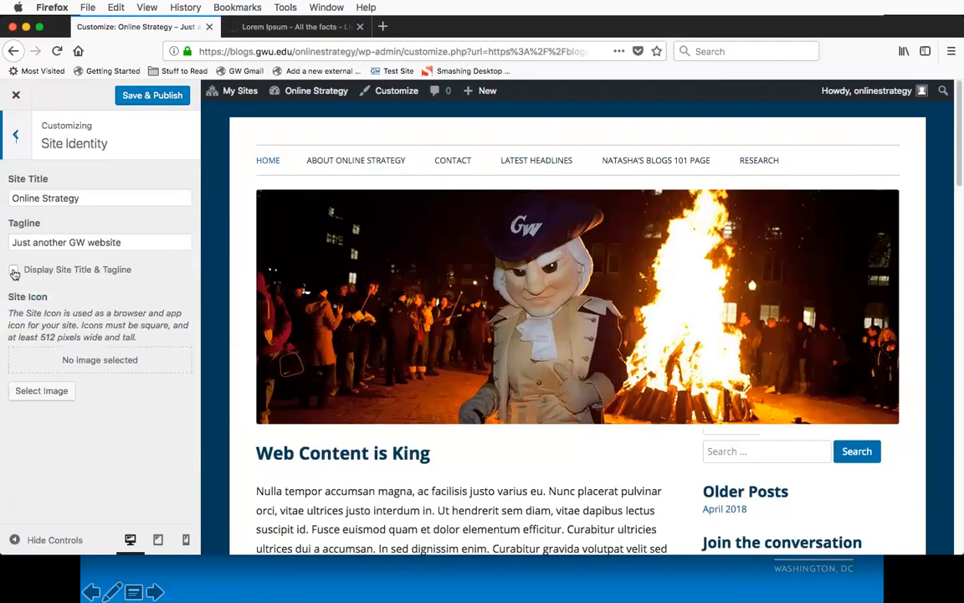
{"action": "left_click", "coordinate": [13, 271]}
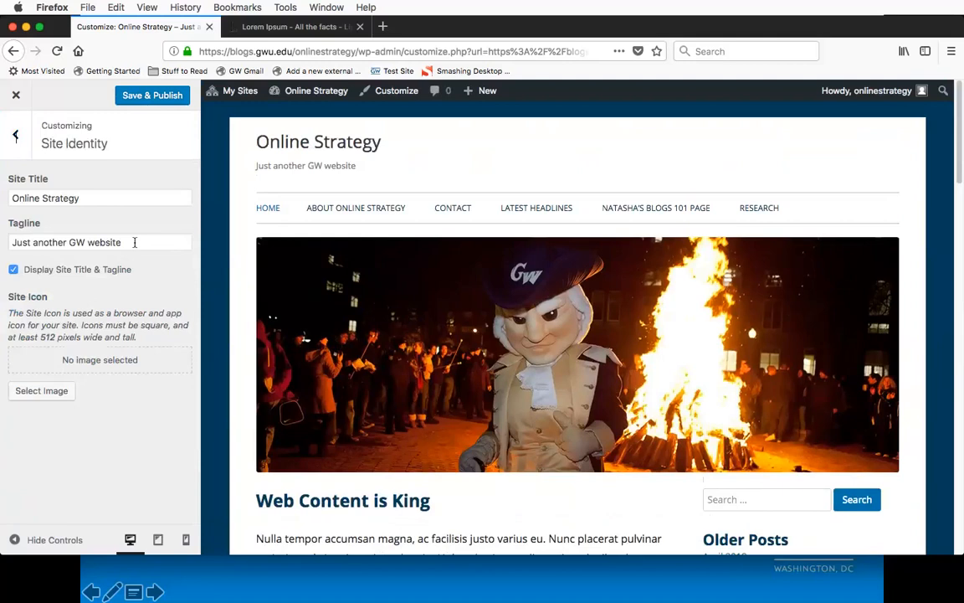
Step: Clear the site's tagline, keep the title and tagline display enabled, and leave Site Identity
{"action": "left_click", "coordinate": [134, 242]}
{"action": "left_click_drag", "start_coordinate": [134, 242], "coordinate": [4, 233]}
{"action": "key", "text": "BackSpace"}
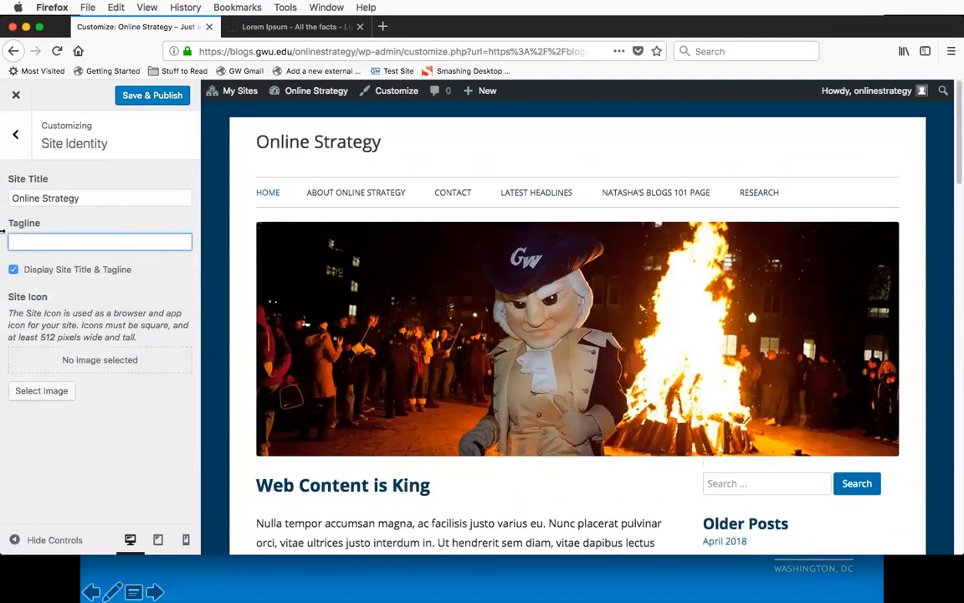
{"action": "left_click", "coordinate": [139, 282]}
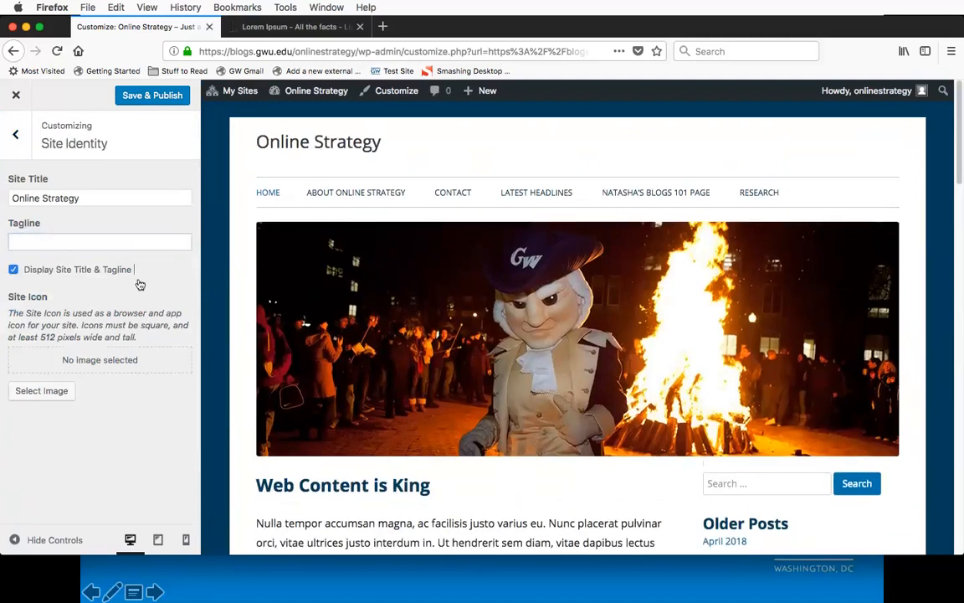
{"action": "left_click", "coordinate": [13, 269]}
{"action": "left_click", "coordinate": [14, 270]}
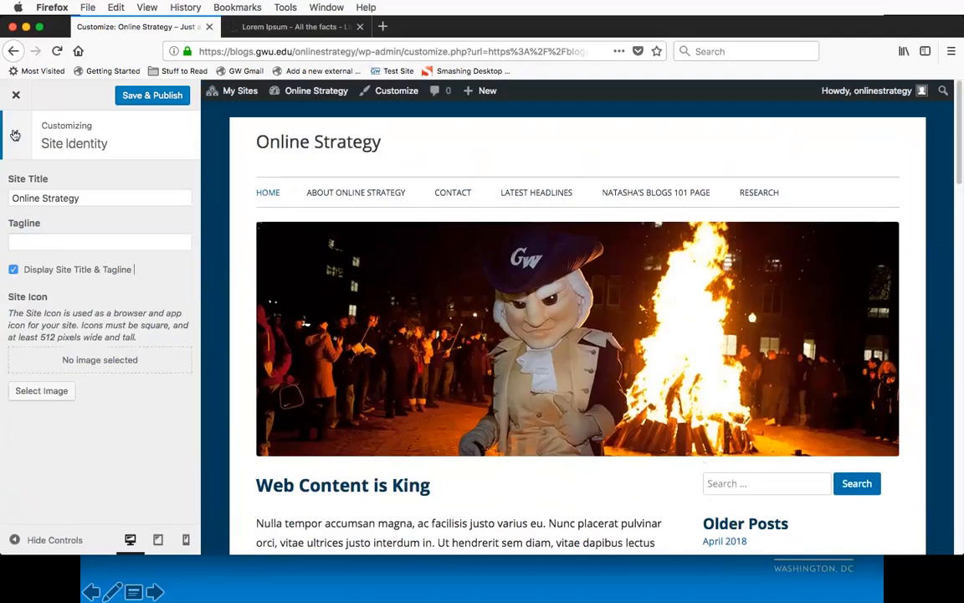
{"action": "left_click", "coordinate": [14, 135]}
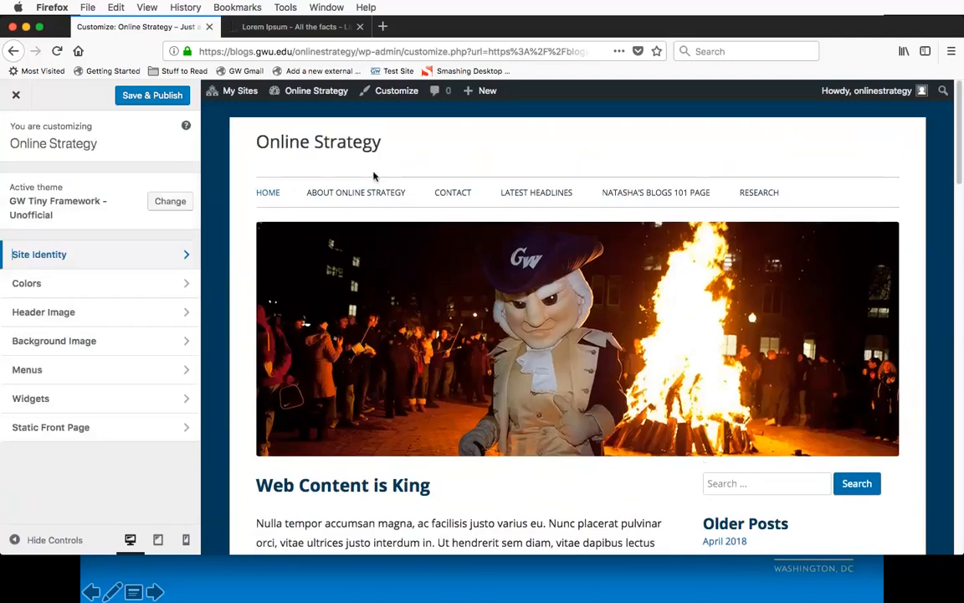
Step: Review the Colors settings and the Background Image settings without changing them
{"action": "left_click", "coordinate": [133, 288]}
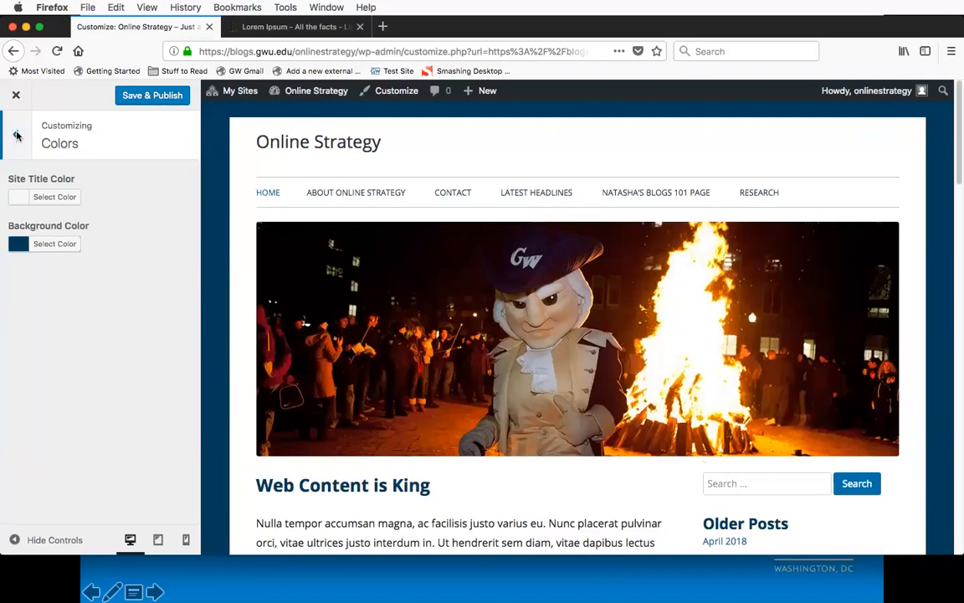
{"action": "left_click", "coordinate": [17, 136]}
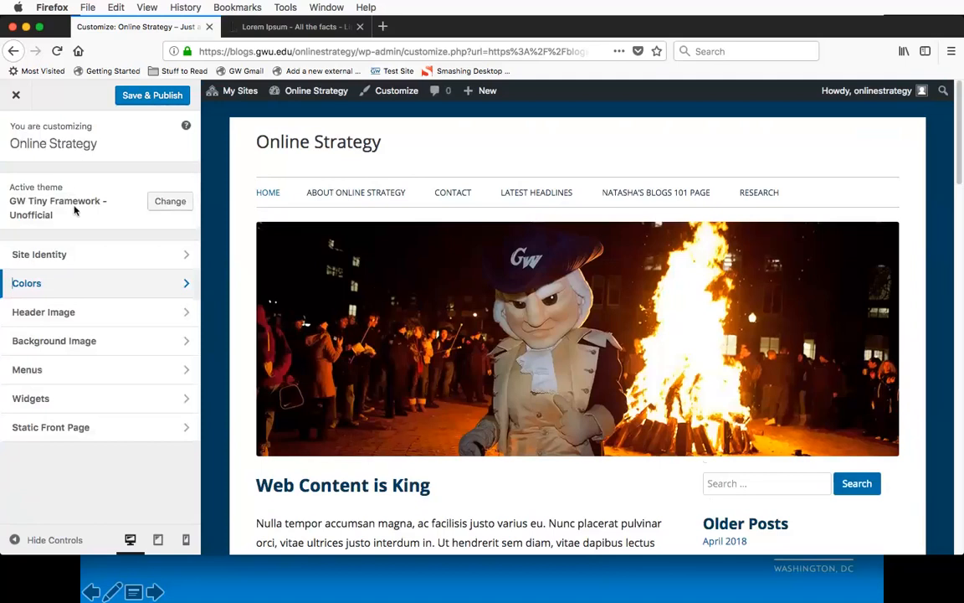
{"action": "left_click", "coordinate": [114, 353]}
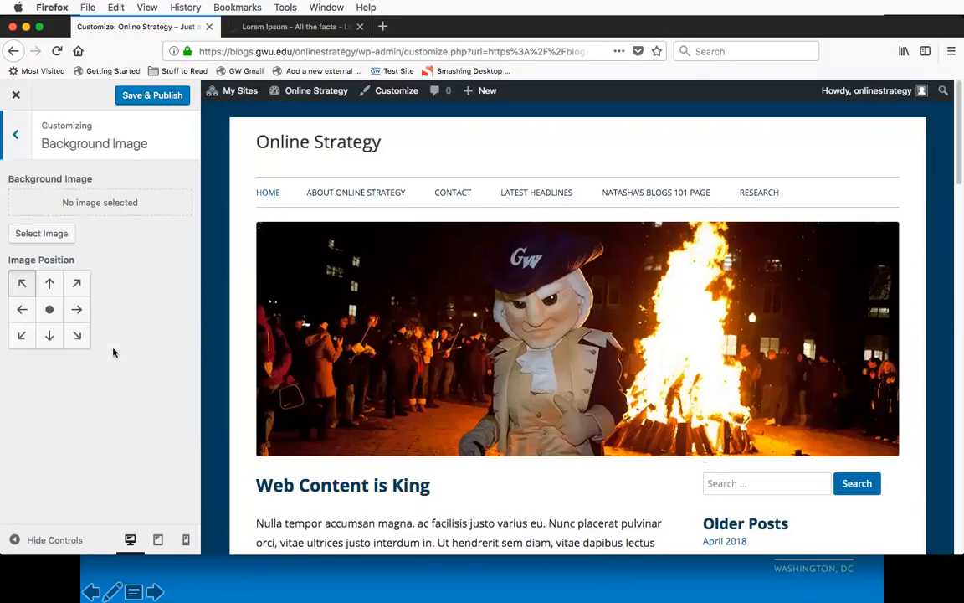
{"action": "left_click", "coordinate": [17, 136]}
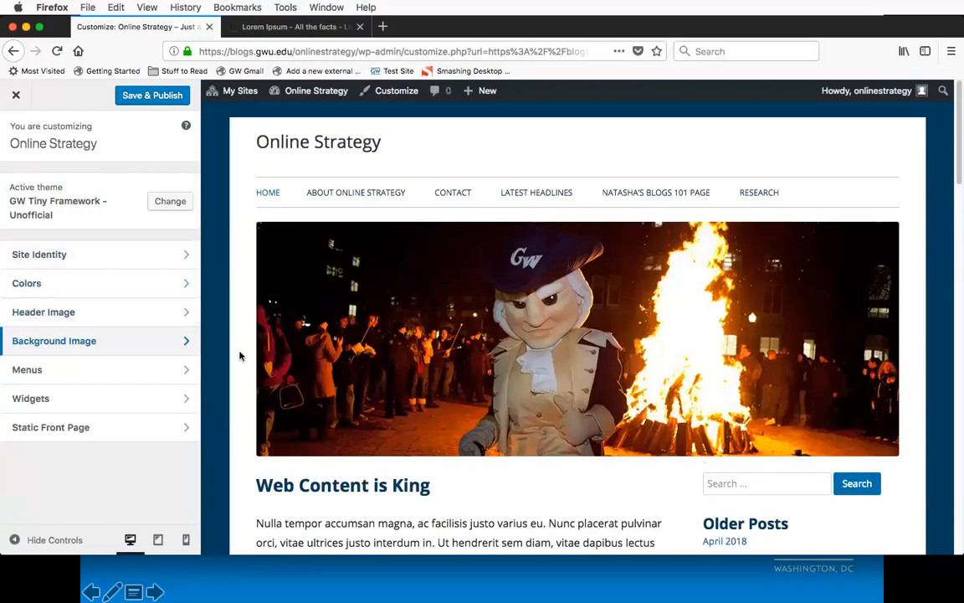
{"action": "left_click", "coordinate": [169, 349]}
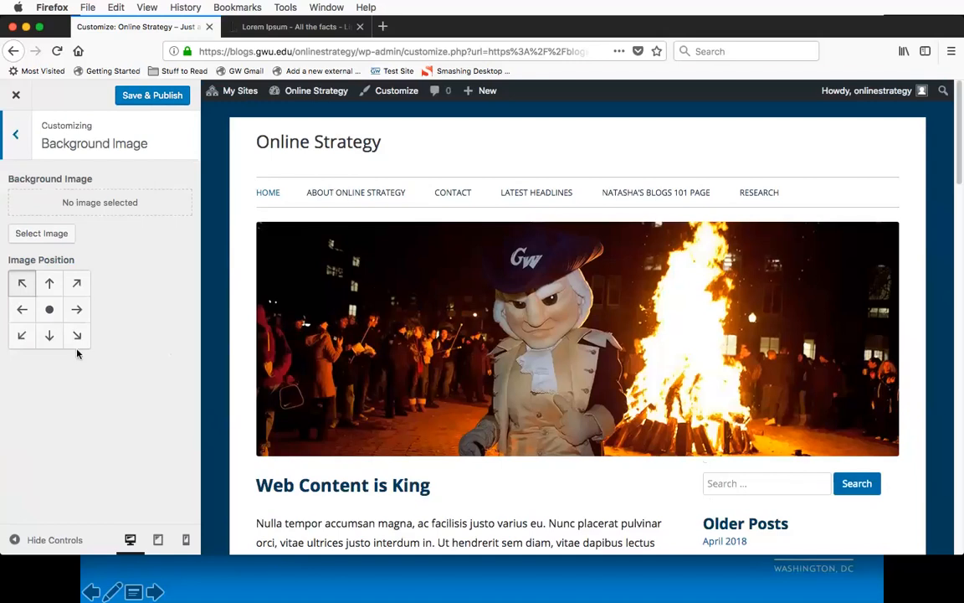
Step: Open the Arctic PIRE site at blogs.gwu.edu/arcticpire/ in a new browser tab
{"action": "key", "text": "super+t"}
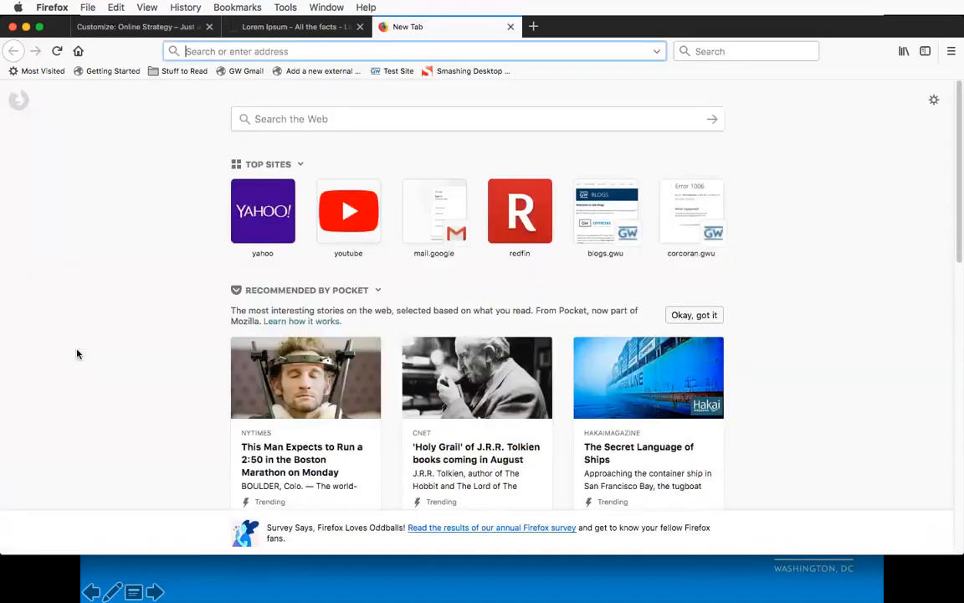
{"action": "type", "text": "w"}
{"action": "key", "text": "BackSpace"}
{"action": "type", "text": "blogs.gwu.edu/ac"}
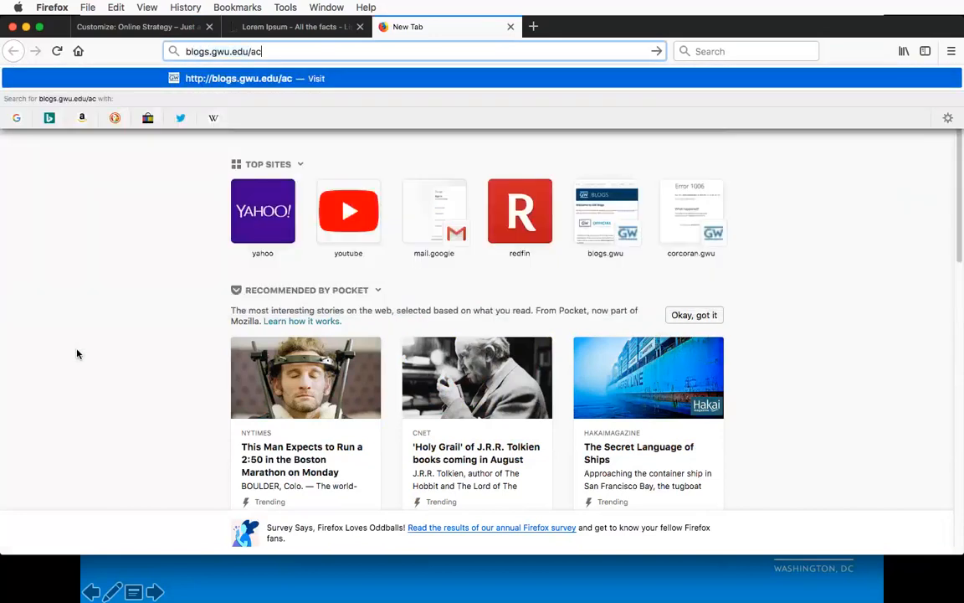
{"action": "key", "text": "BackSpace"}
{"action": "type", "text": "rcticpire/"}
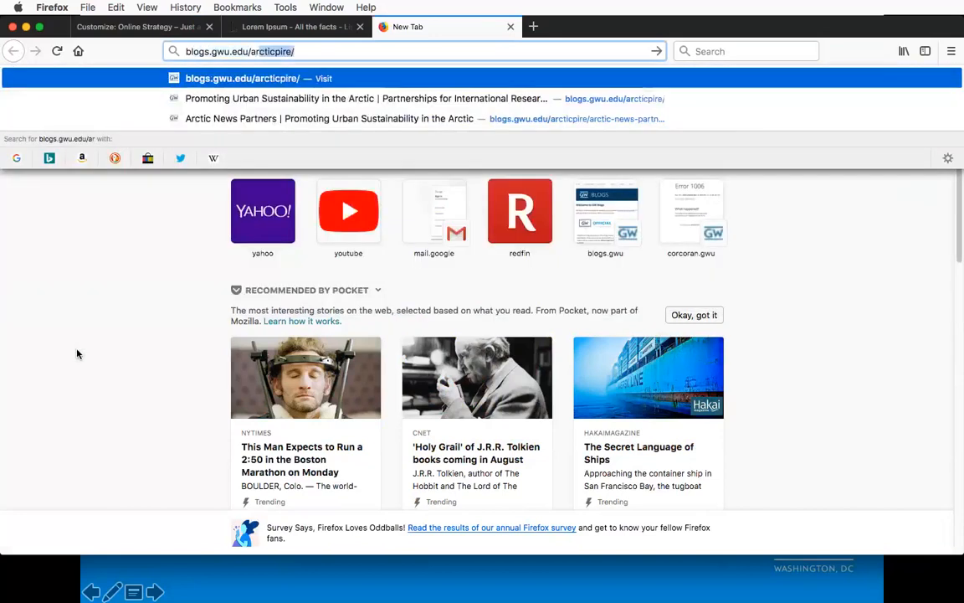
{"action": "key", "text": "Right"}
{"action": "key", "text": "Return"}
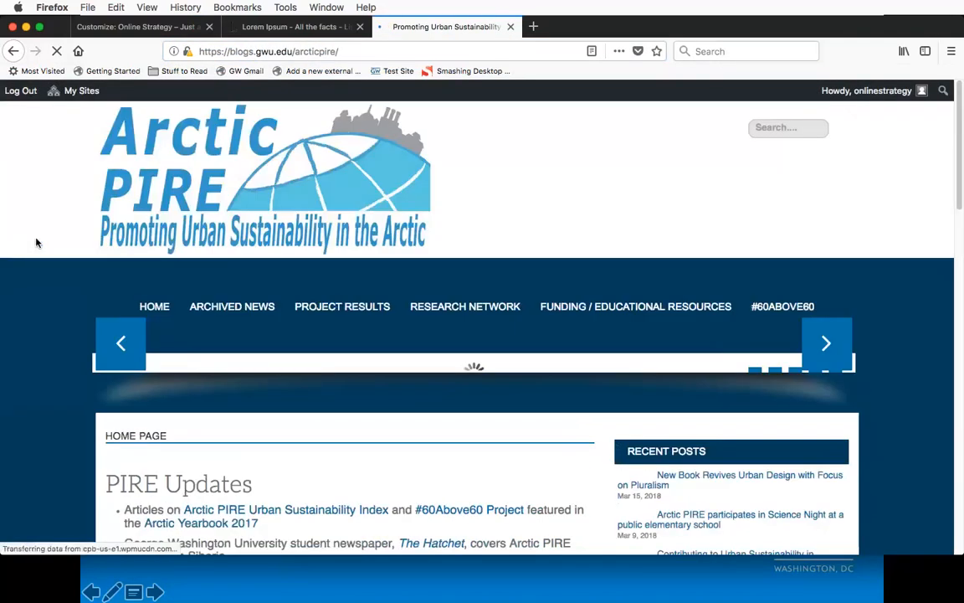
Step: Examine how the Arctic PIRE home page uses its background image, and close that browser tab
{"action": "scroll", "coordinate": [35, 288], "scroll_direction": "down", "scroll_amount": 3}
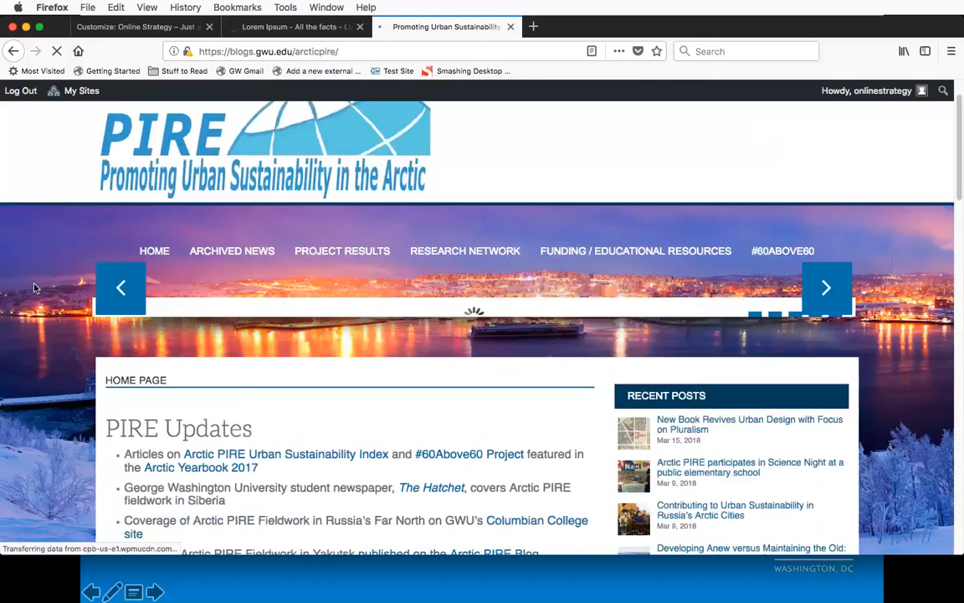
{"action": "scroll", "coordinate": [35, 287], "scroll_direction": "down", "scroll_amount": 7}
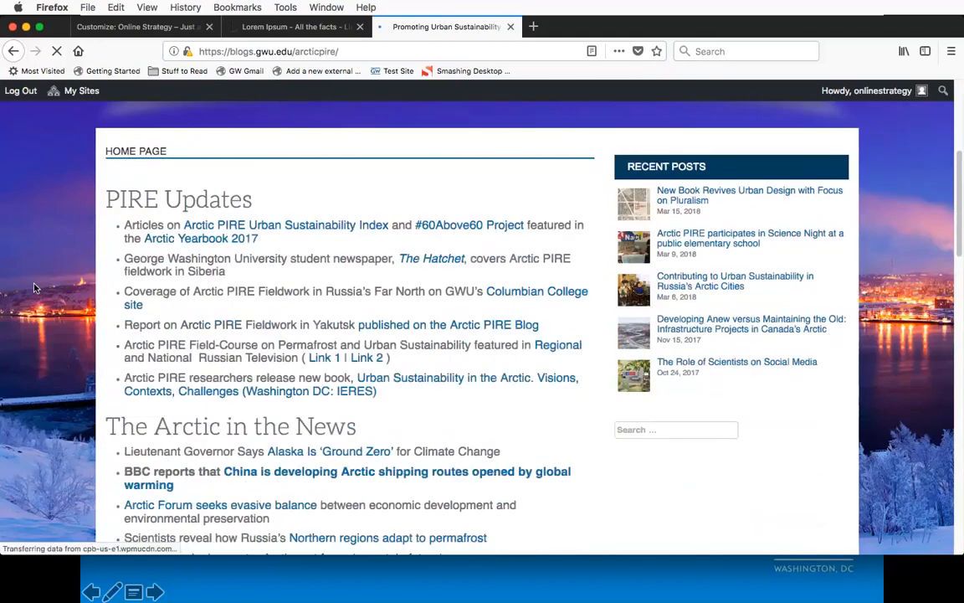
{"action": "scroll", "coordinate": [34, 288], "scroll_direction": "down", "scroll_amount": 12}
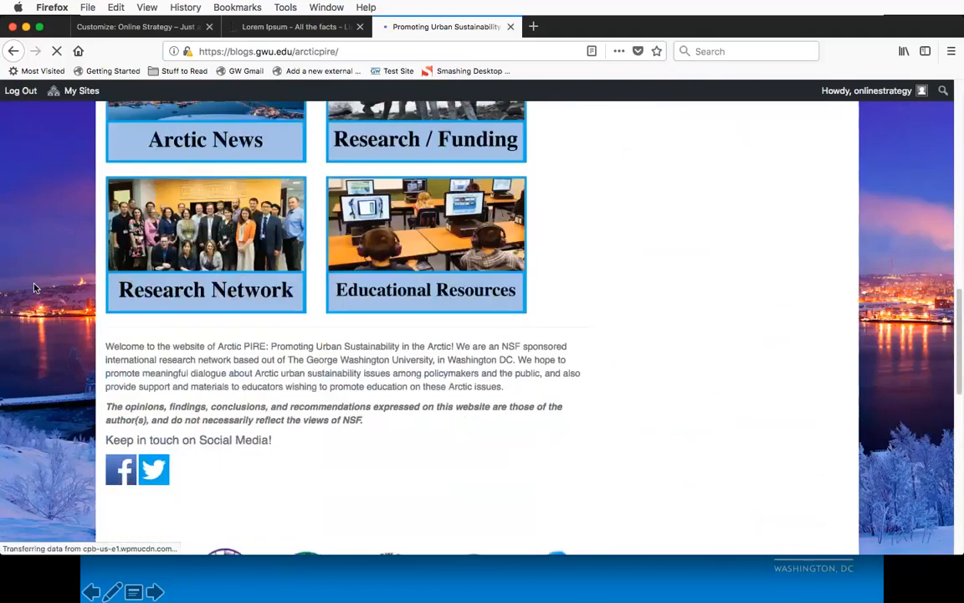
{"action": "scroll", "coordinate": [34, 288], "scroll_direction": "up", "scroll_amount": 20}
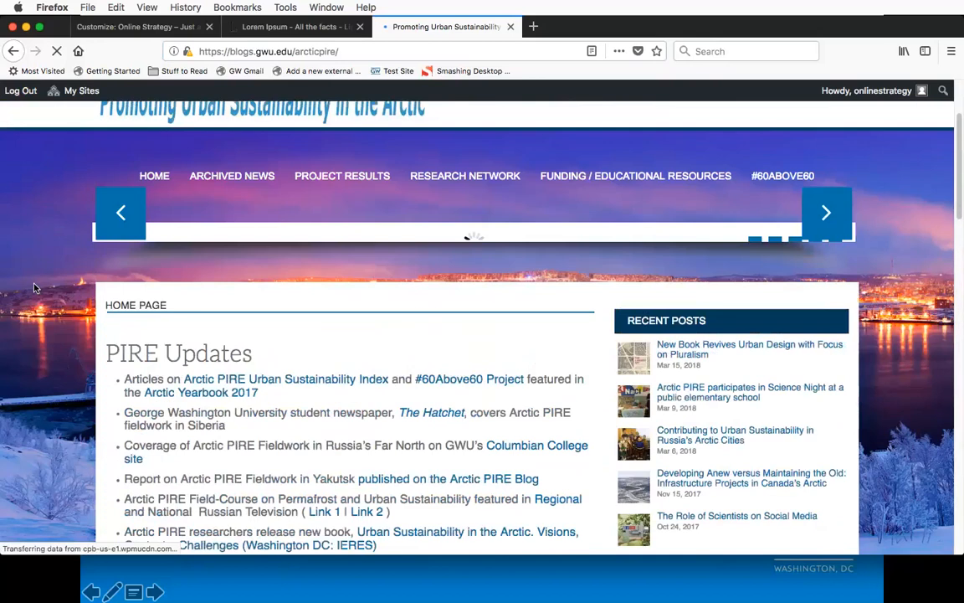
{"action": "scroll", "coordinate": [50, 285], "scroll_direction": "up", "scroll_amount": 2}
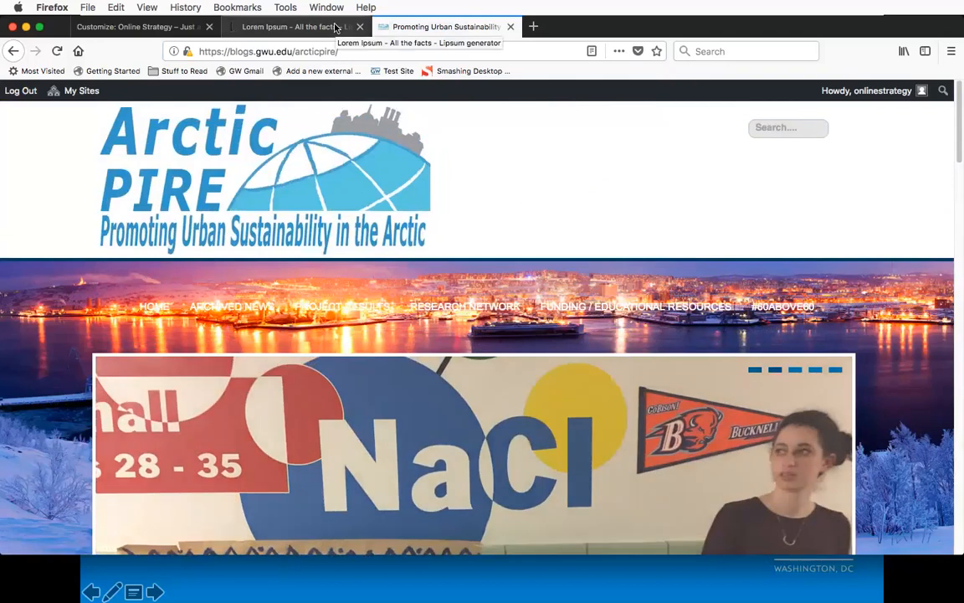
{"action": "key", "text": "super+w"}
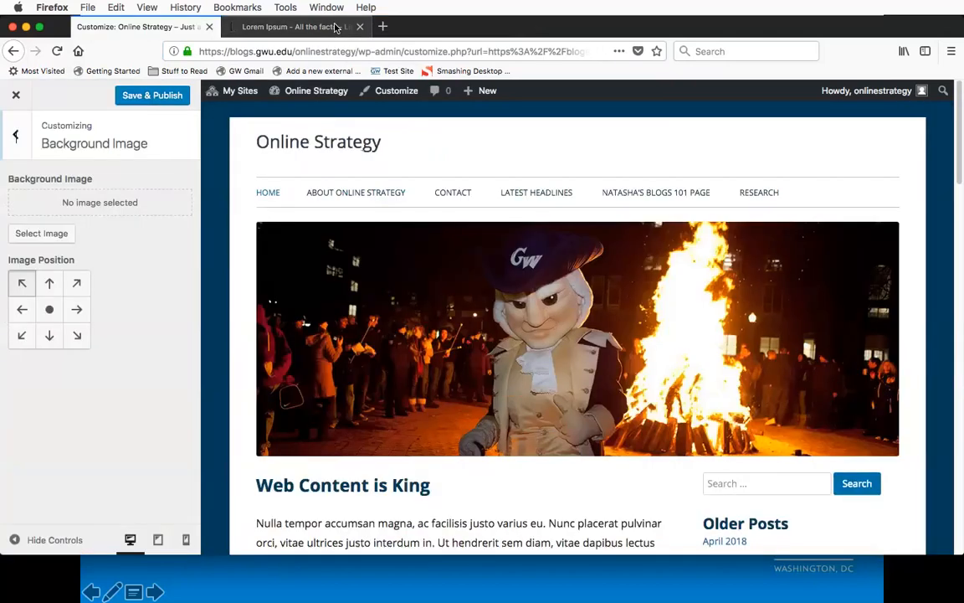
Step: Leave the background image settings and review the Menus and Widgets sections of the customizer
{"action": "left_click", "coordinate": [16, 139]}
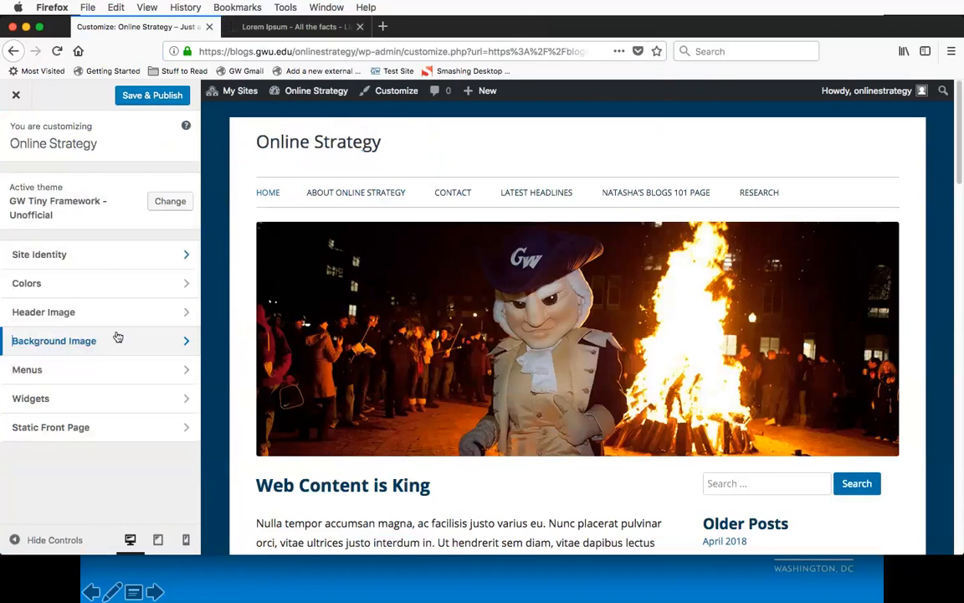
{"action": "left_click", "coordinate": [76, 372]}
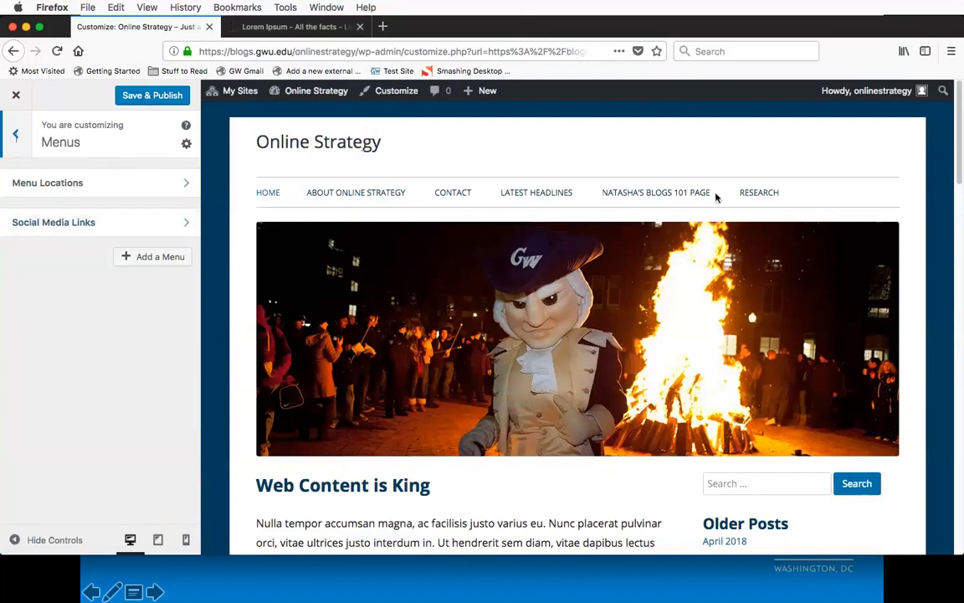
{"action": "left_click", "coordinate": [18, 140]}
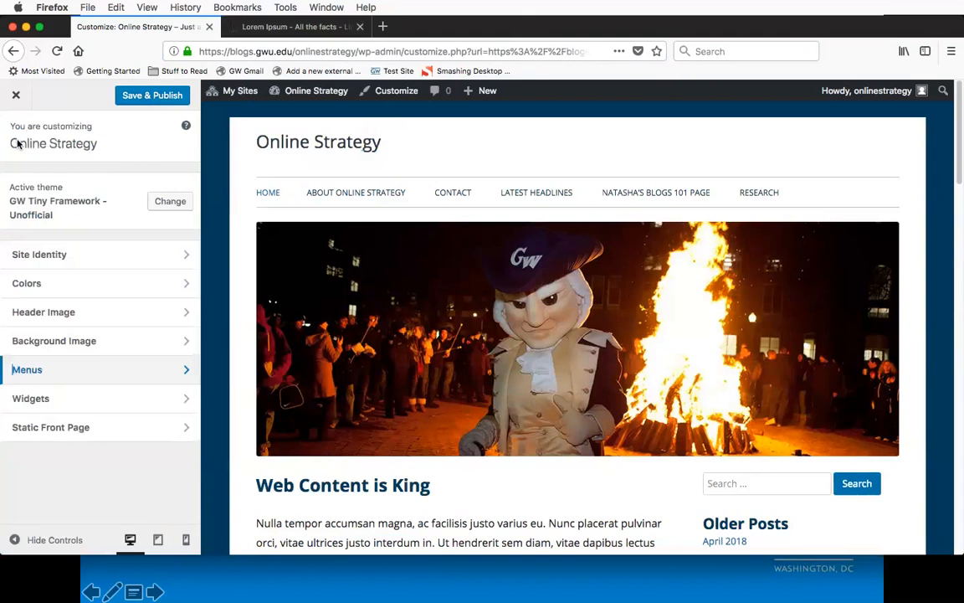
{"action": "left_click", "coordinate": [116, 403]}
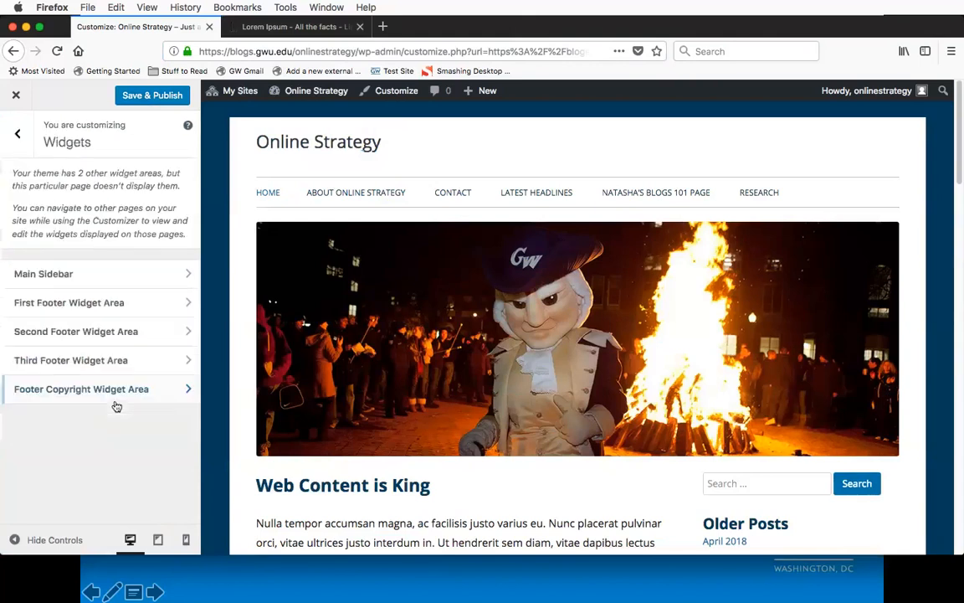
{"action": "scroll", "coordinate": [799, 330], "scroll_direction": "down", "scroll_amount": 5}
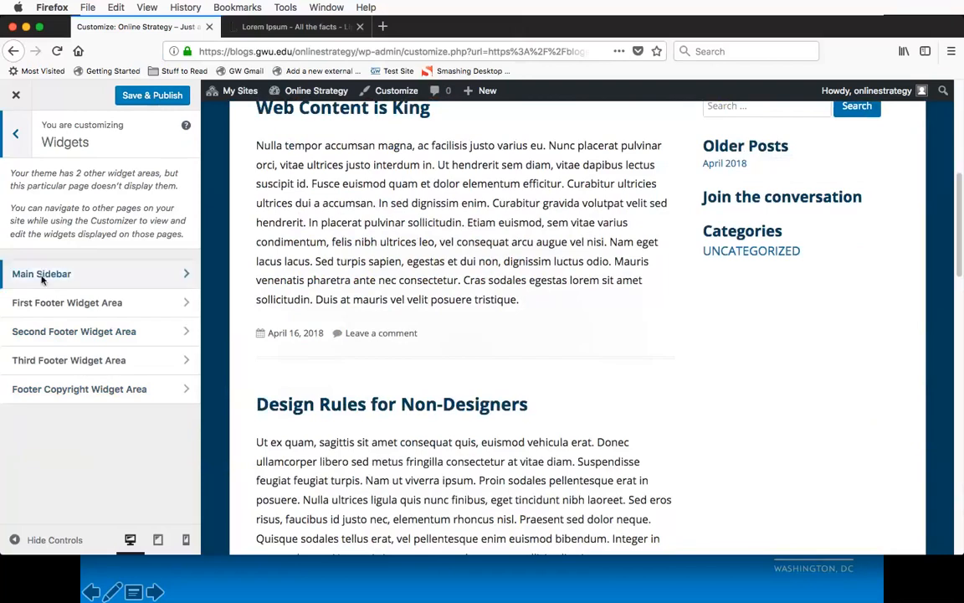
{"action": "left_click", "coordinate": [17, 136]}
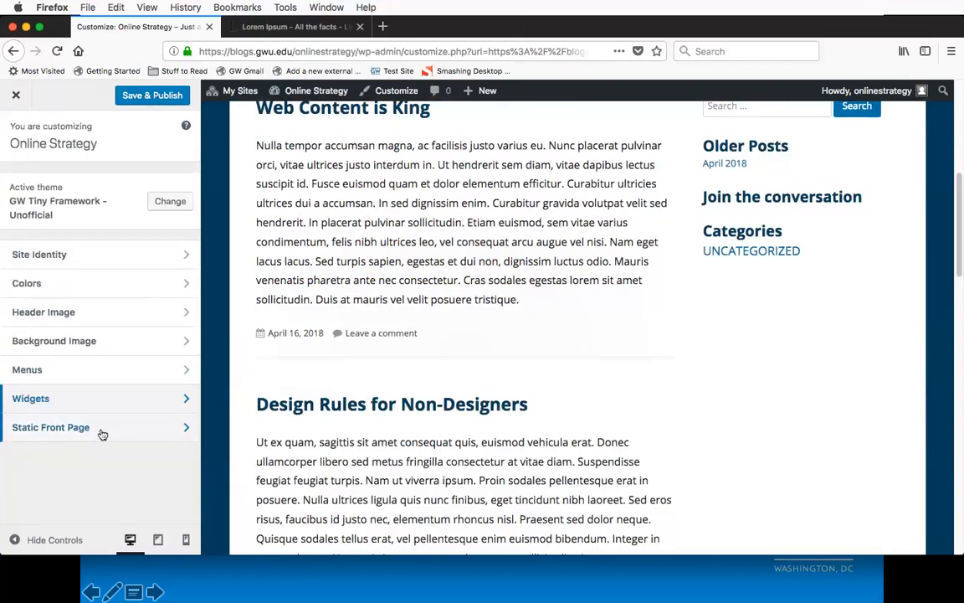
Step: Open the static front page settings and make the front page display the static page About Online Strategy
{"action": "left_click", "coordinate": [37, 429]}
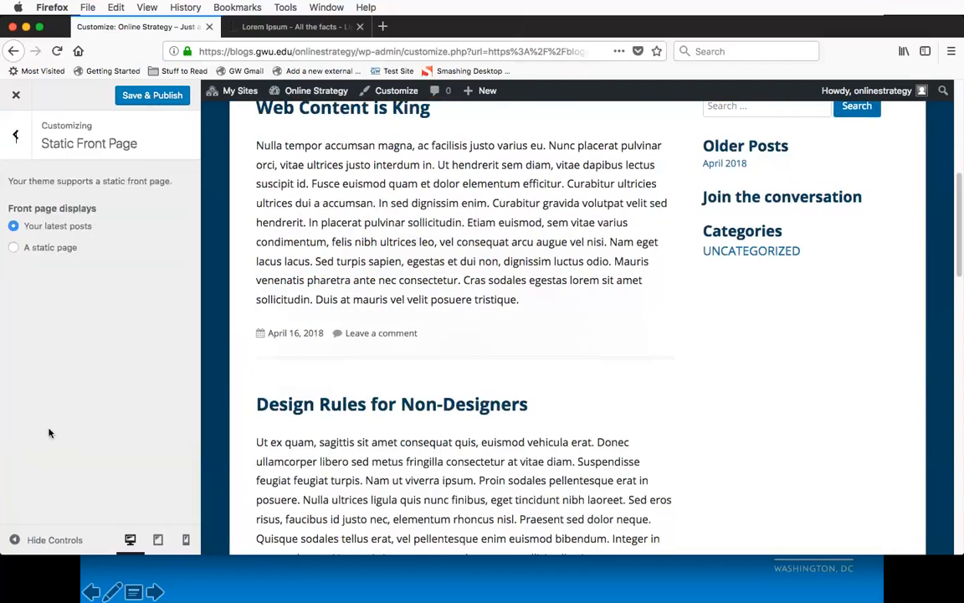
{"action": "scroll", "coordinate": [474, 344], "scroll_direction": "up", "scroll_amount": 5}
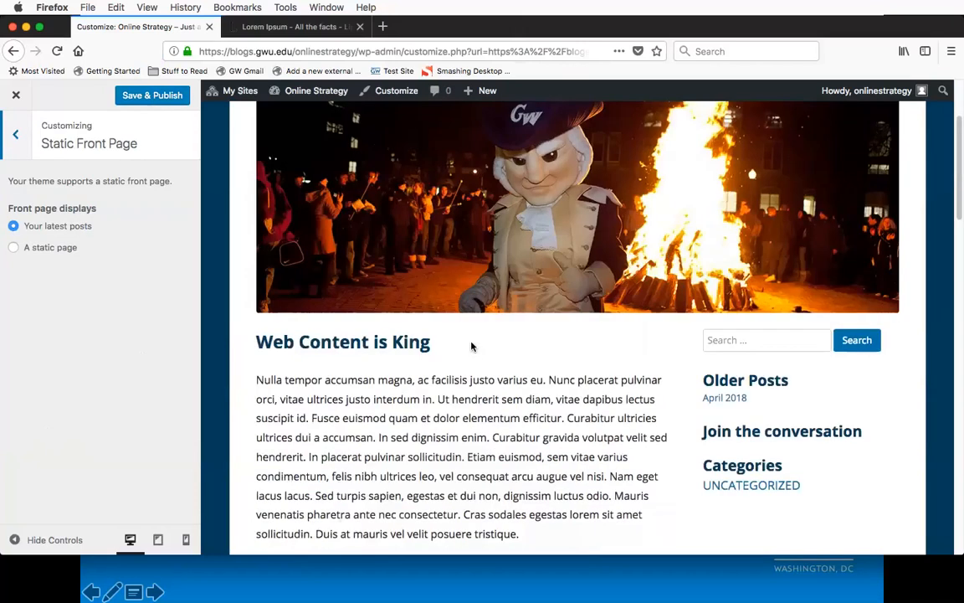
{"action": "scroll", "coordinate": [473, 344], "scroll_direction": "down", "scroll_amount": 3}
{"action": "scroll", "coordinate": [469, 318], "scroll_direction": "up", "scroll_amount": 4}
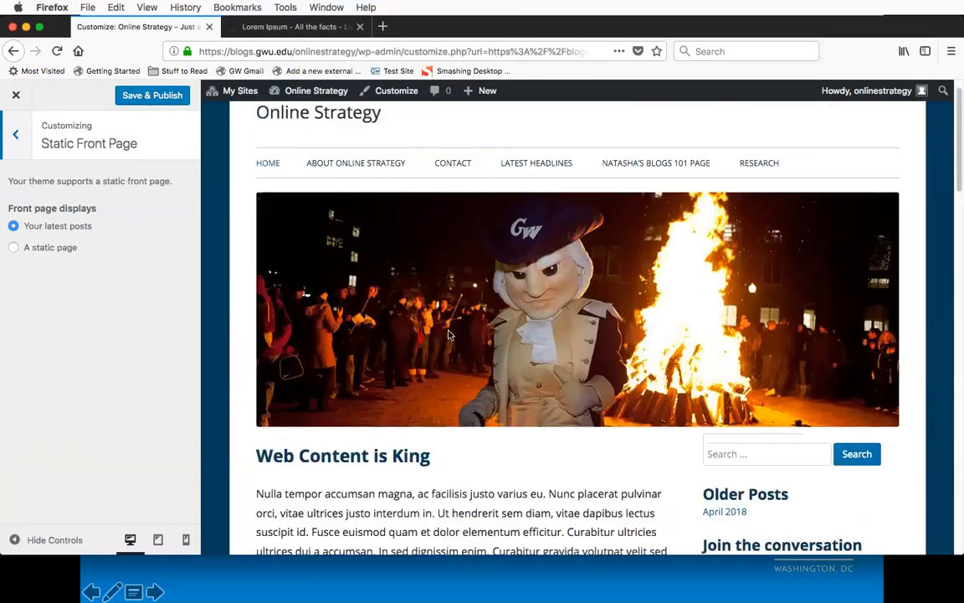
{"action": "scroll", "coordinate": [437, 467], "scroll_direction": "down", "scroll_amount": 10}
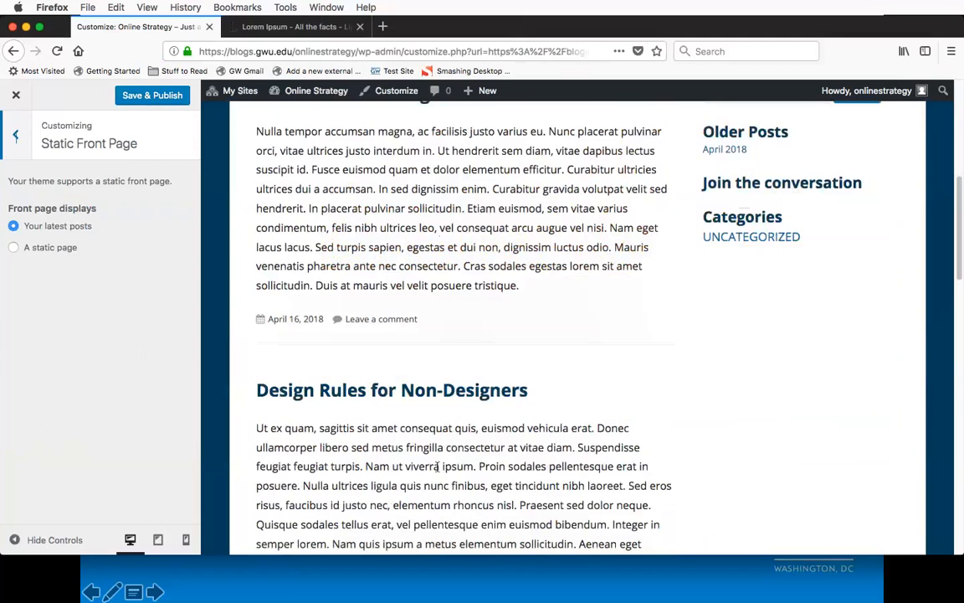
{"action": "scroll", "coordinate": [437, 466], "scroll_direction": "up", "scroll_amount": 9}
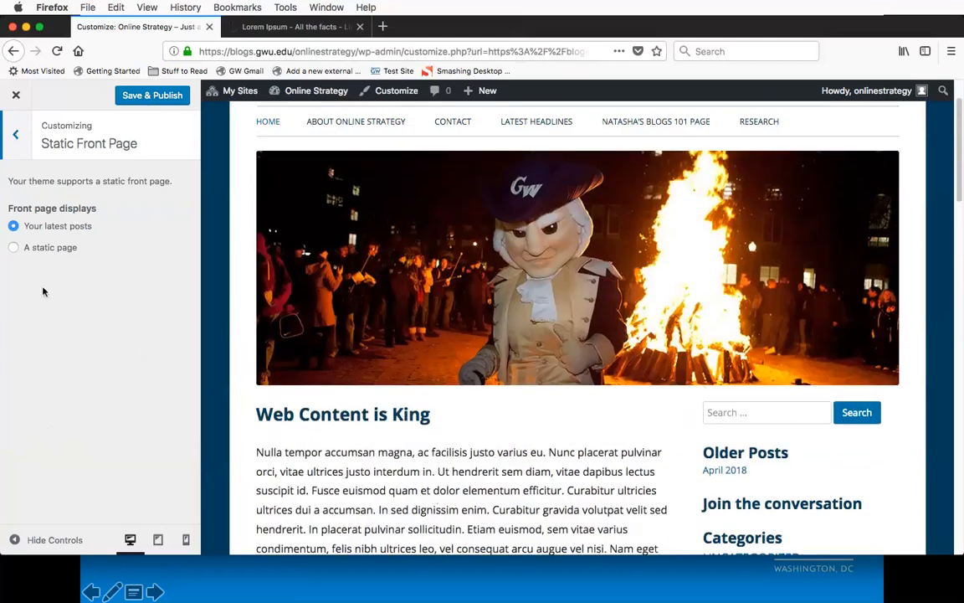
{"action": "left_click", "coordinate": [51, 250]}
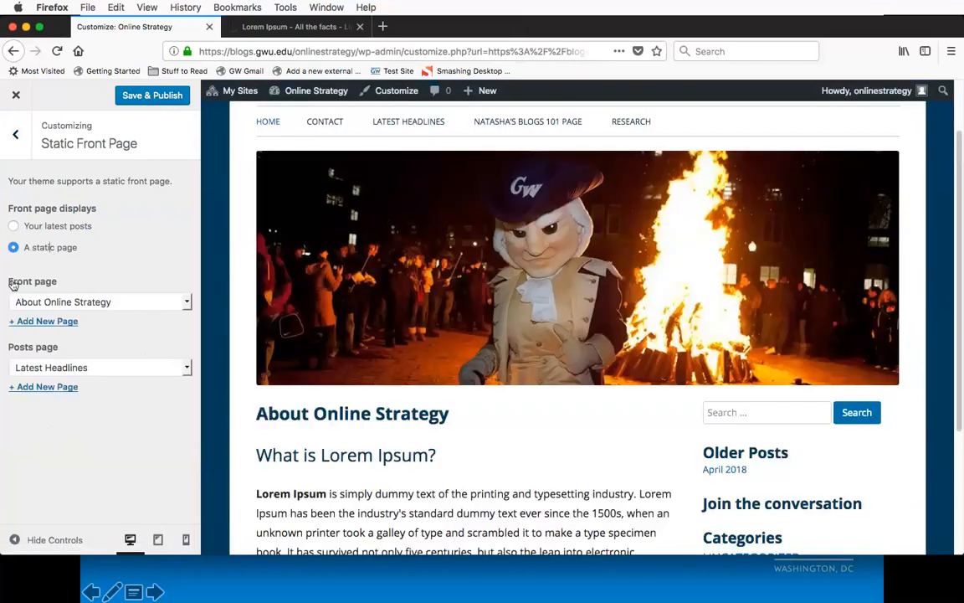
{"action": "left_click", "coordinate": [88, 303]}
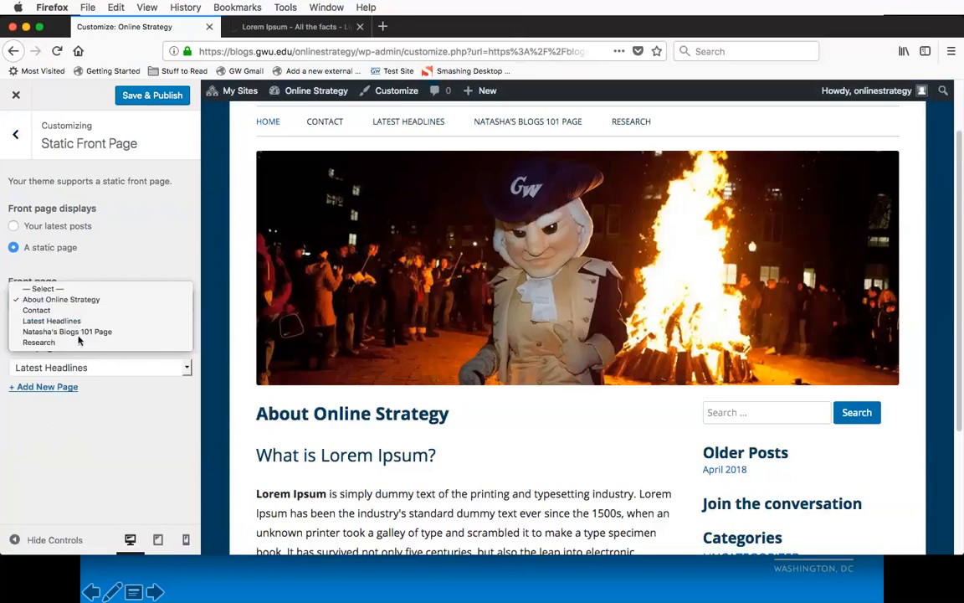
{"action": "left_click", "coordinate": [80, 299]}
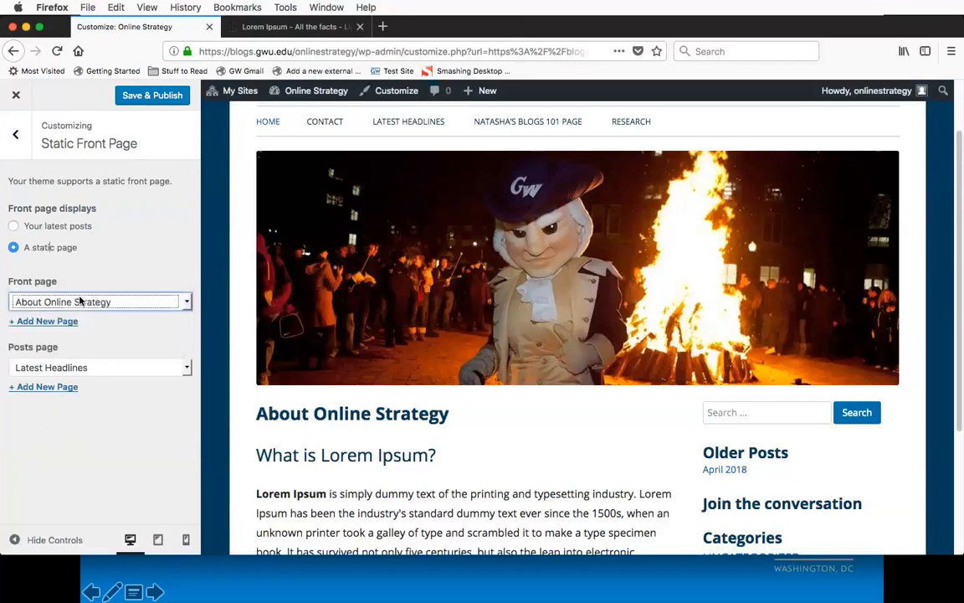
Step: Check the About Online Strategy page in the preview and choose Latest Headlines as the posts page
{"action": "scroll", "coordinate": [536, 453], "scroll_direction": "down", "scroll_amount": 3}
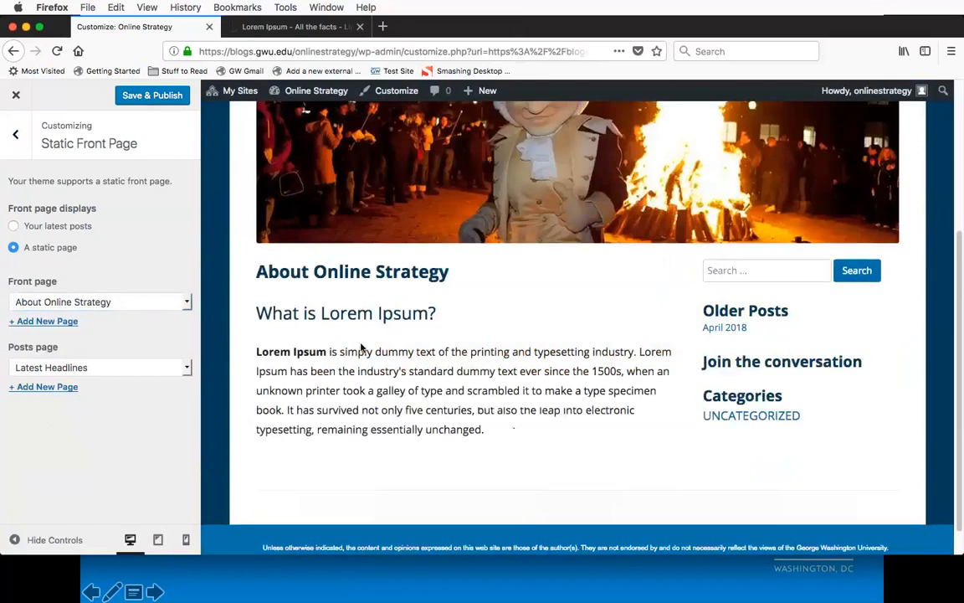
{"action": "scroll", "coordinate": [436, 333], "scroll_direction": "up", "scroll_amount": 1}
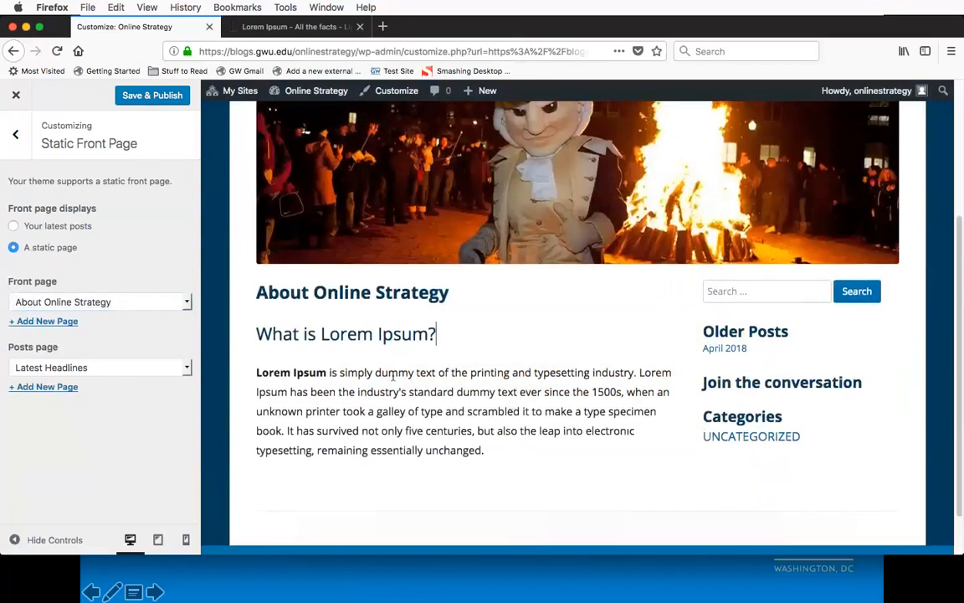
{"action": "scroll", "coordinate": [400, 410], "scroll_direction": "up", "scroll_amount": 3}
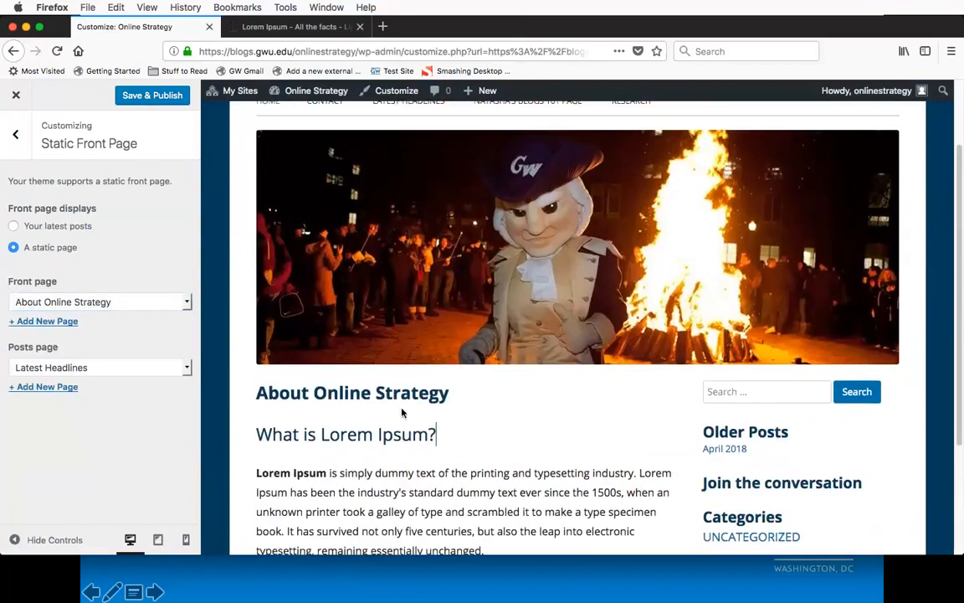
{"action": "scroll", "coordinate": [401, 411], "scroll_direction": "up", "scroll_amount": 3}
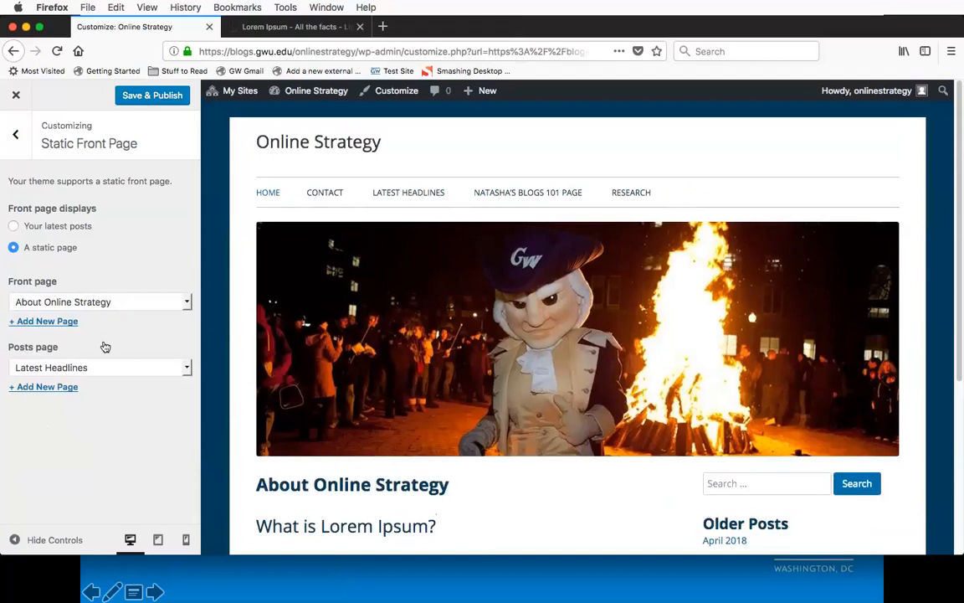
{"action": "left_click", "coordinate": [94, 368]}
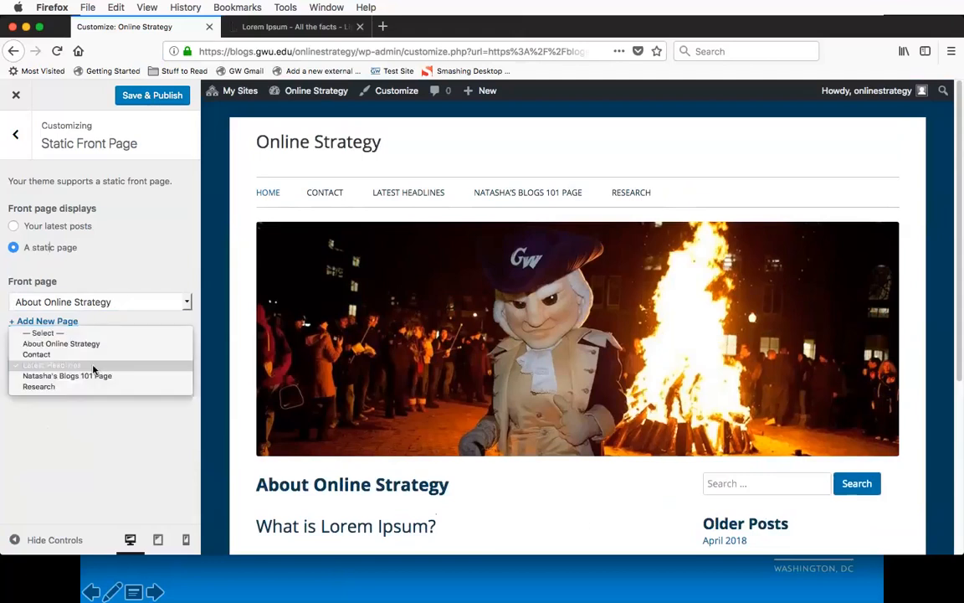
{"action": "left_click", "coordinate": [70, 370]}
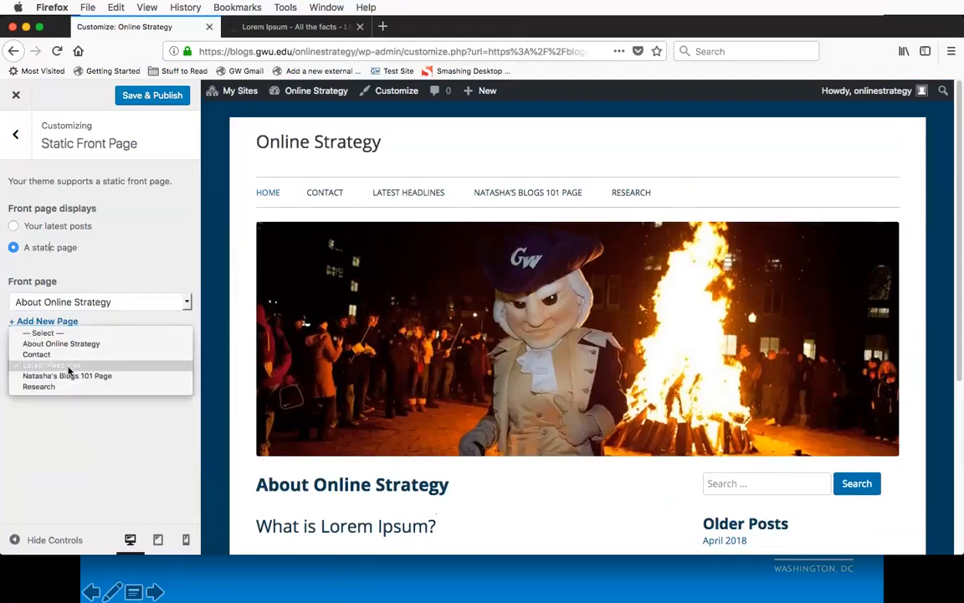
Step: Open the Latest Headlines page in the preview and look through its posts
{"action": "left_click", "coordinate": [407, 196]}
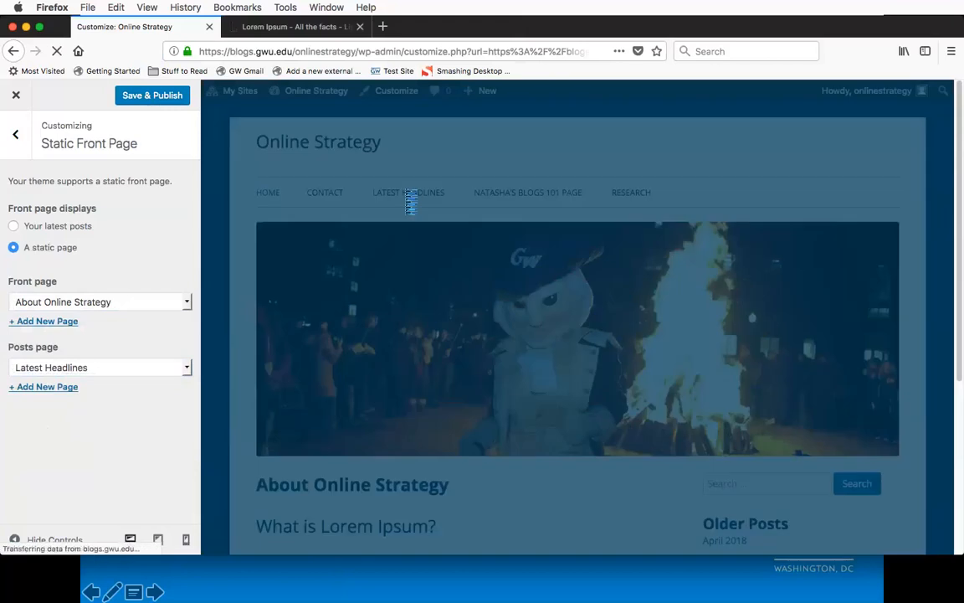
{"action": "scroll", "coordinate": [430, 355], "scroll_direction": "down", "scroll_amount": 12}
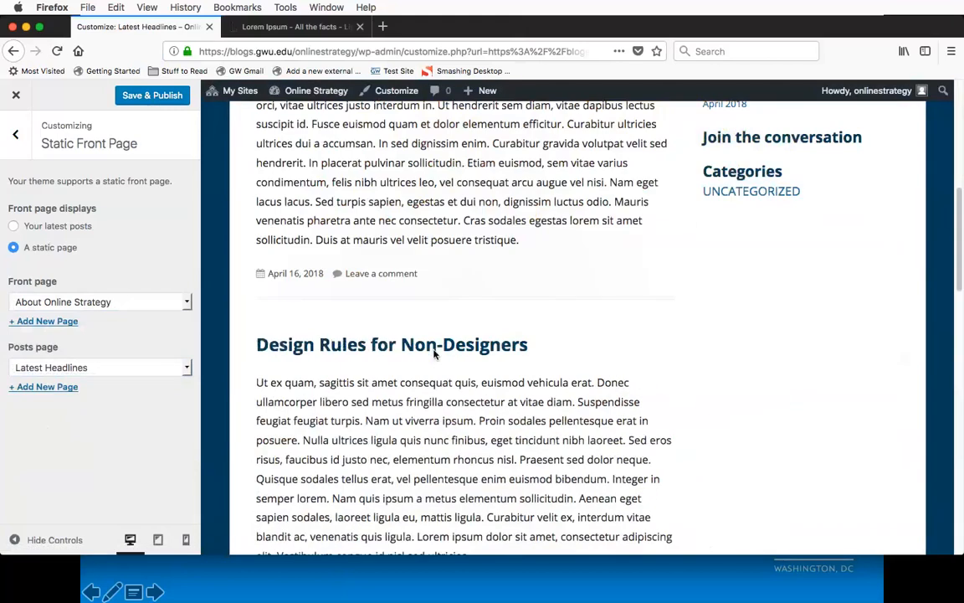
{"action": "scroll", "coordinate": [434, 351], "scroll_direction": "down", "scroll_amount": 10}
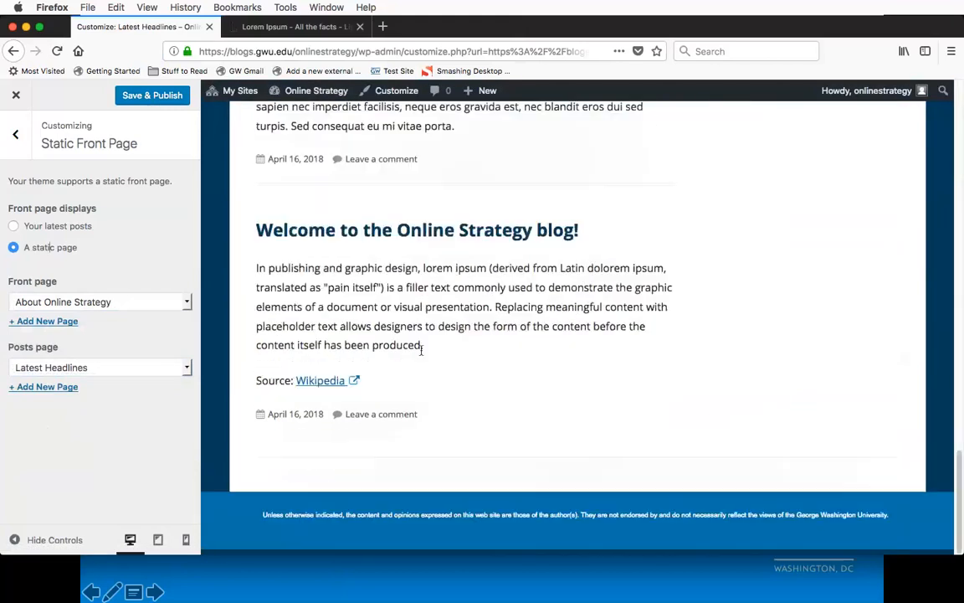
Step: Clear the posts page selection to compare the preview, and set it back to Latest Headlines
{"action": "left_click", "coordinate": [182, 361]}
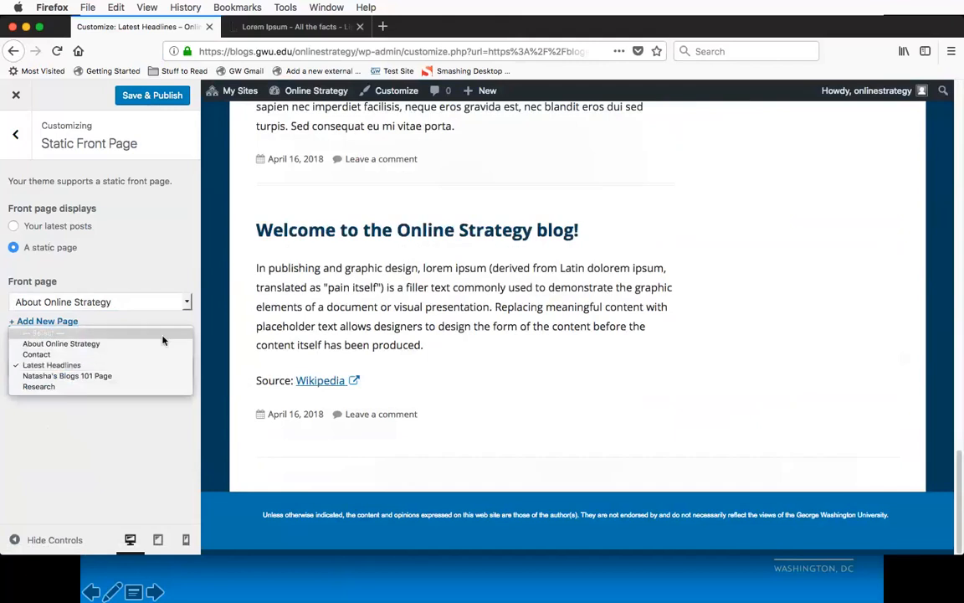
{"action": "left_click", "coordinate": [163, 334]}
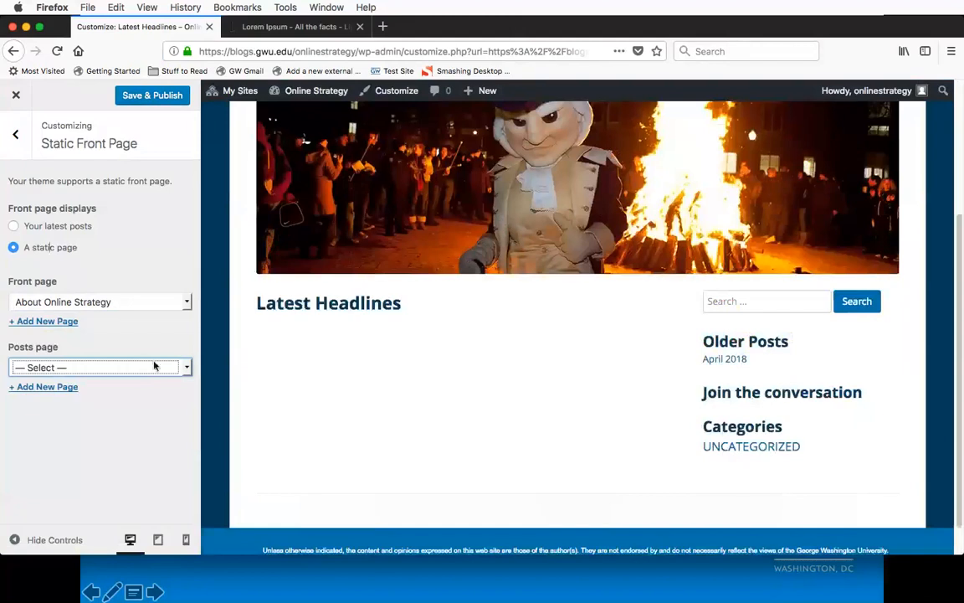
{"action": "left_click", "coordinate": [154, 366]}
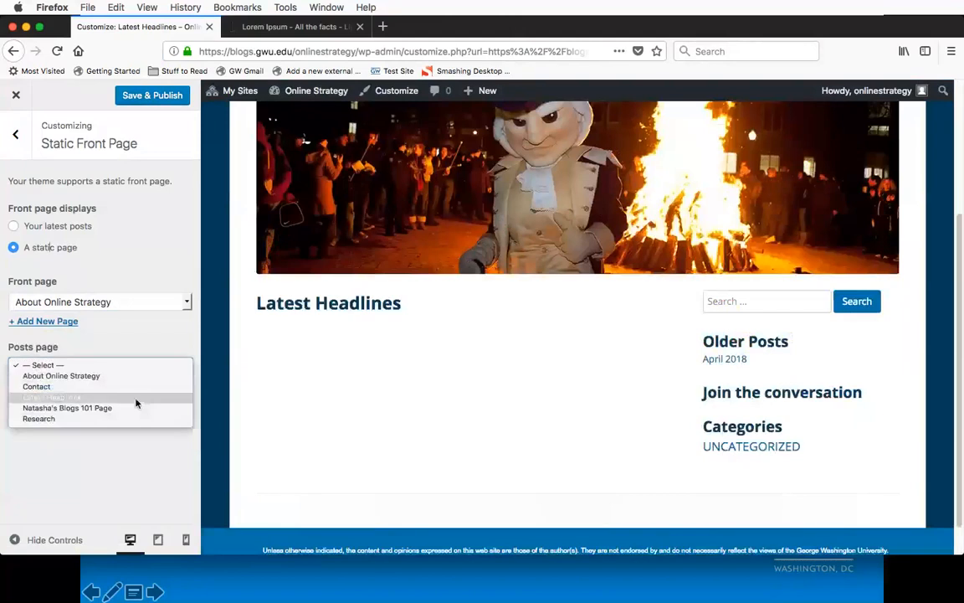
{"action": "left_click", "coordinate": [136, 399]}
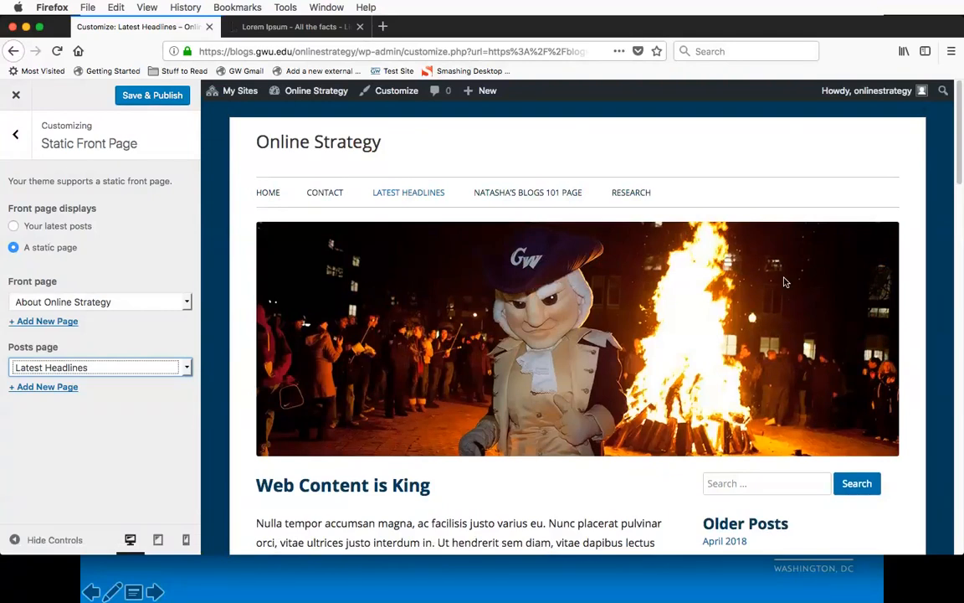
Step: Examine the order and dates of the posts on the previewed Latest Headlines page, down to the oldest one
{"action": "scroll", "coordinate": [527, 335], "scroll_direction": "down", "scroll_amount": 5}
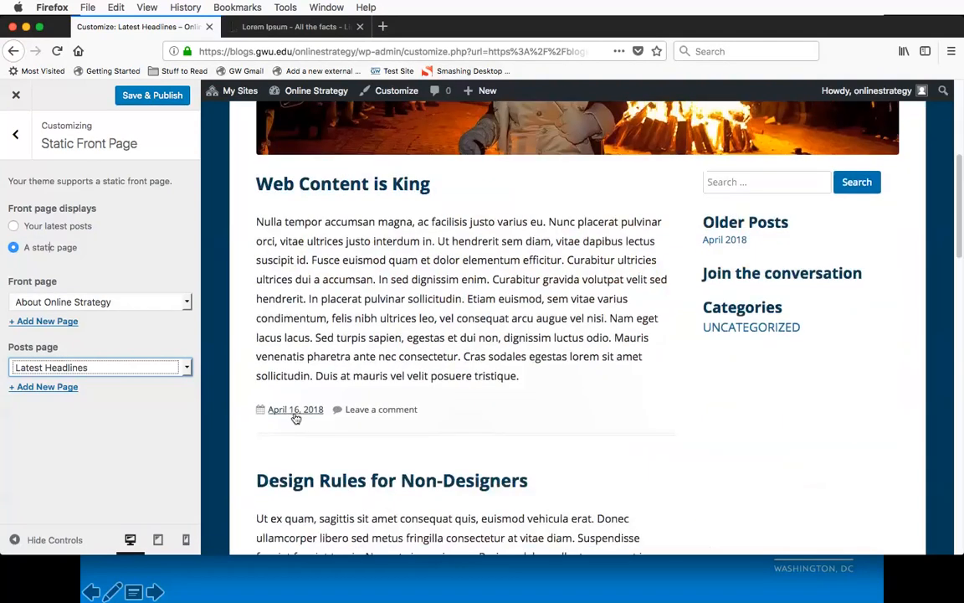
{"action": "scroll", "coordinate": [296, 417], "scroll_direction": "down", "scroll_amount": 1}
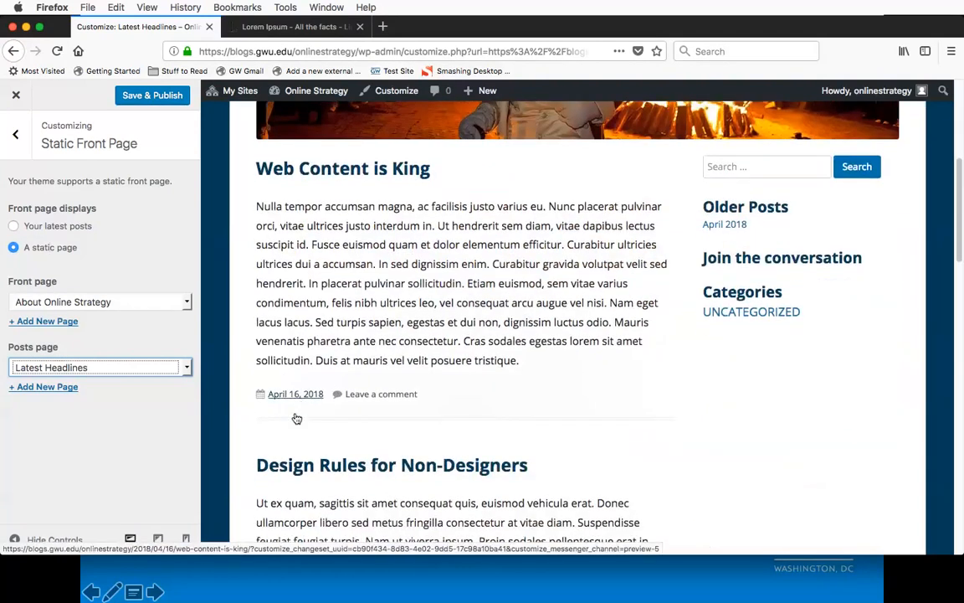
{"action": "scroll", "coordinate": [295, 416], "scroll_direction": "down", "scroll_amount": 5}
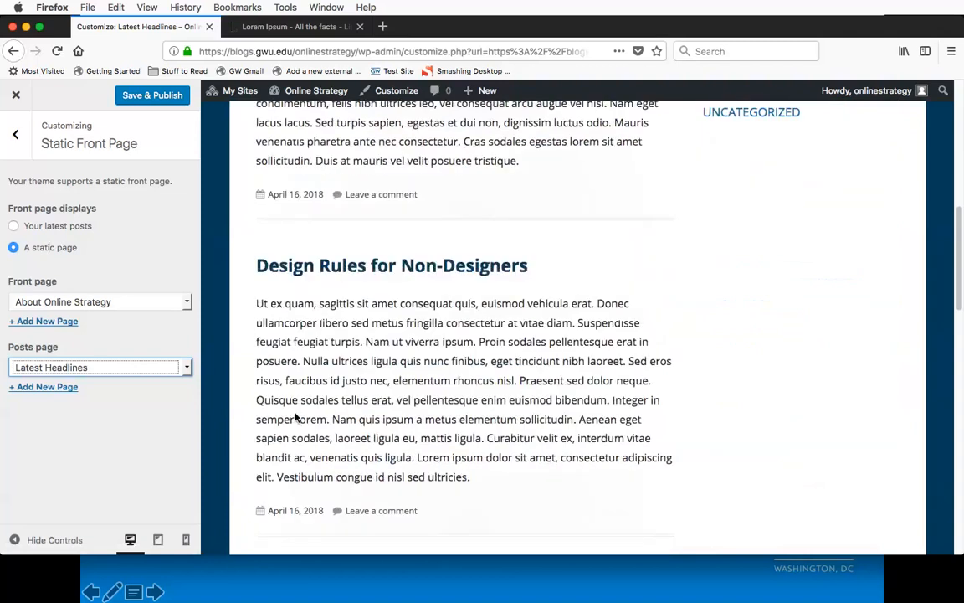
{"action": "scroll", "coordinate": [296, 417], "scroll_direction": "up", "scroll_amount": 1}
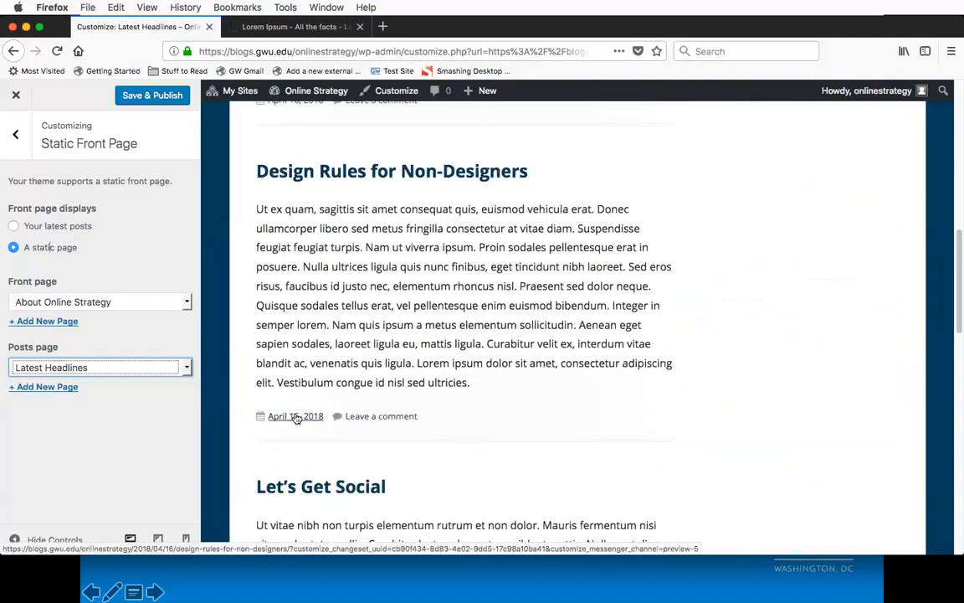
{"action": "scroll", "coordinate": [296, 417], "scroll_direction": "down", "scroll_amount": 15}
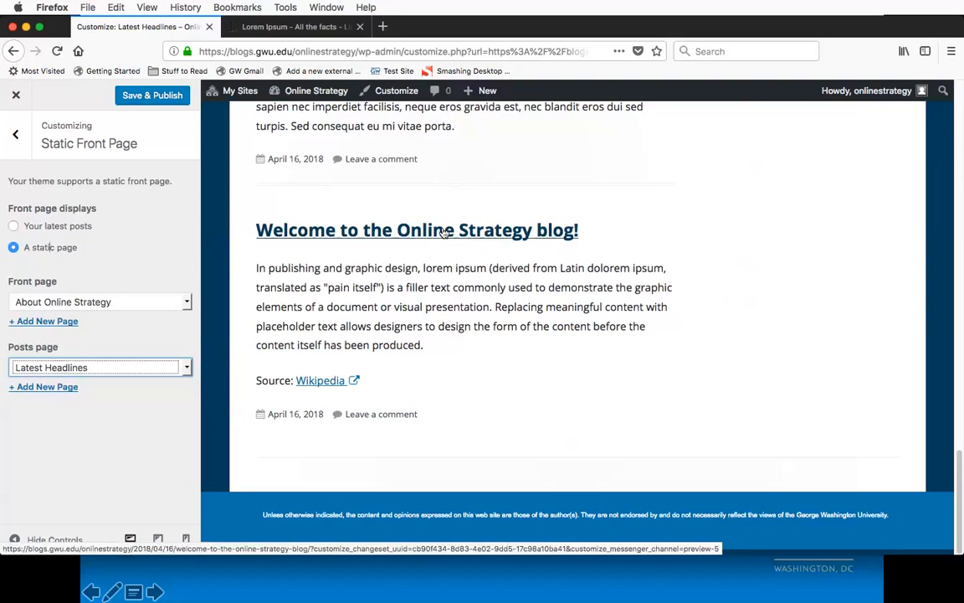
{"action": "left_click", "coordinate": [432, 304]}
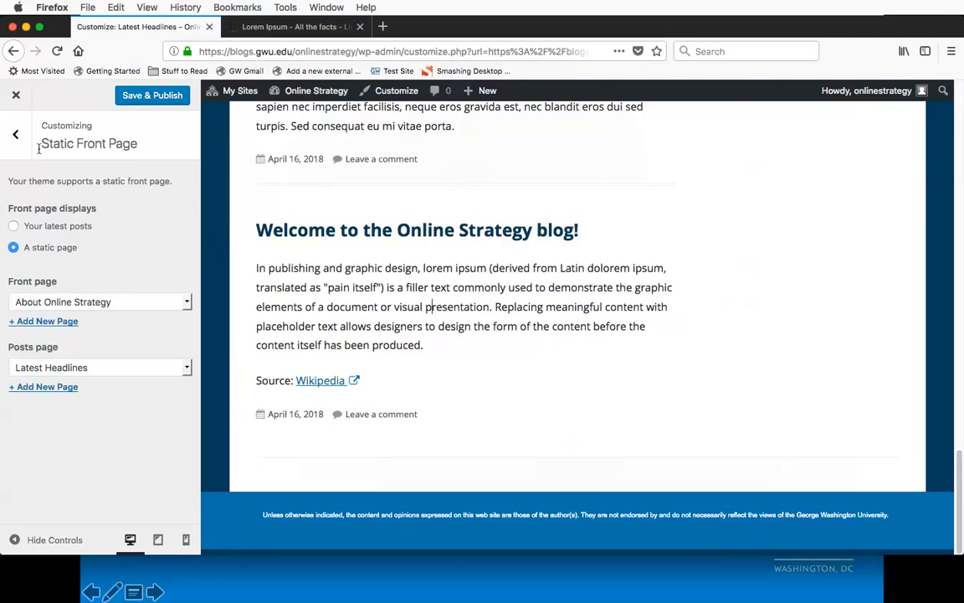
Step: Save and publish the customizations, and close the customizer to view the live home page
{"action": "left_click", "coordinate": [15, 134]}
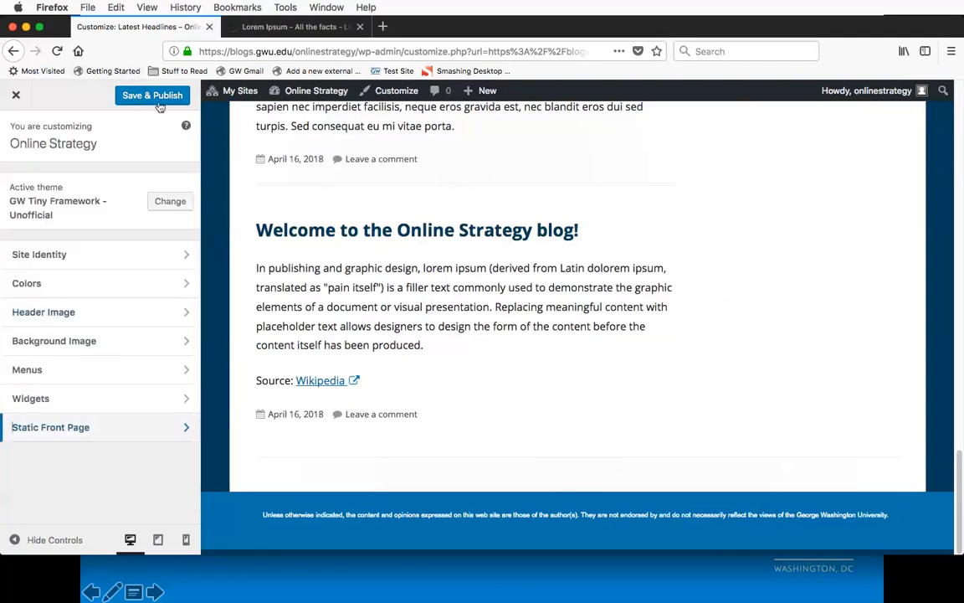
{"action": "left_click", "coordinate": [153, 97]}
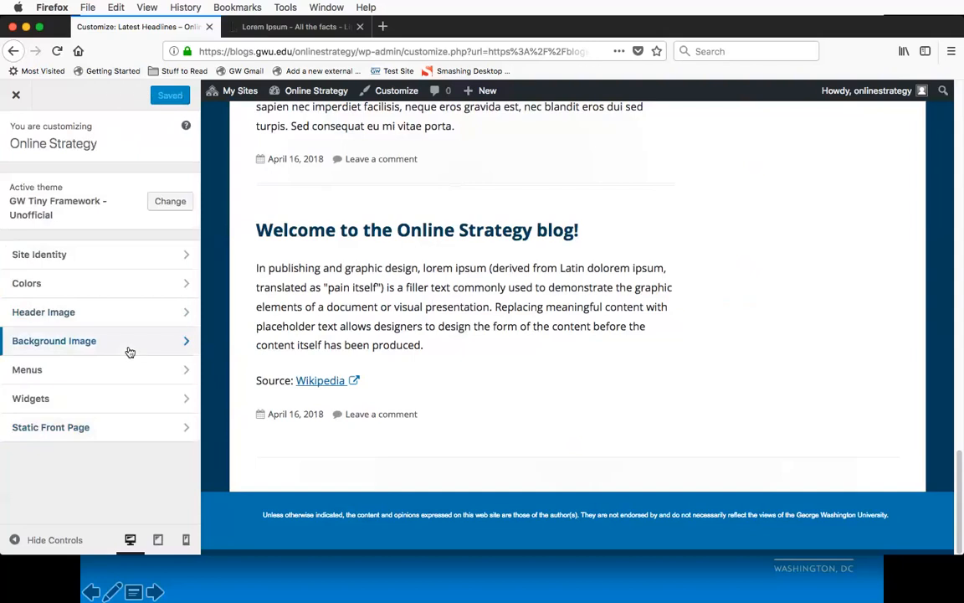
{"action": "left_click", "coordinate": [15, 98]}
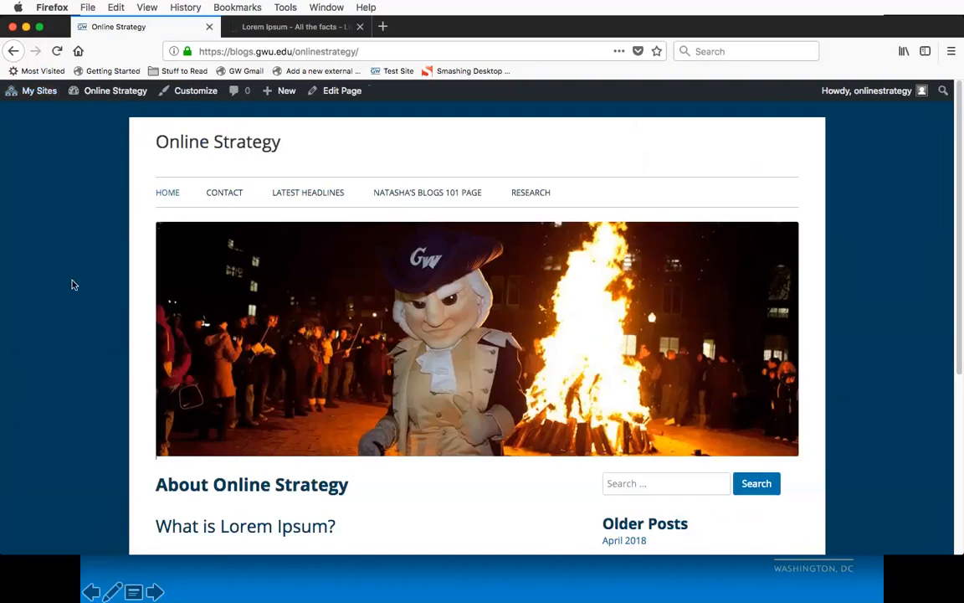
{"action": "scroll", "coordinate": [73, 285], "scroll_direction": "down", "scroll_amount": 2}
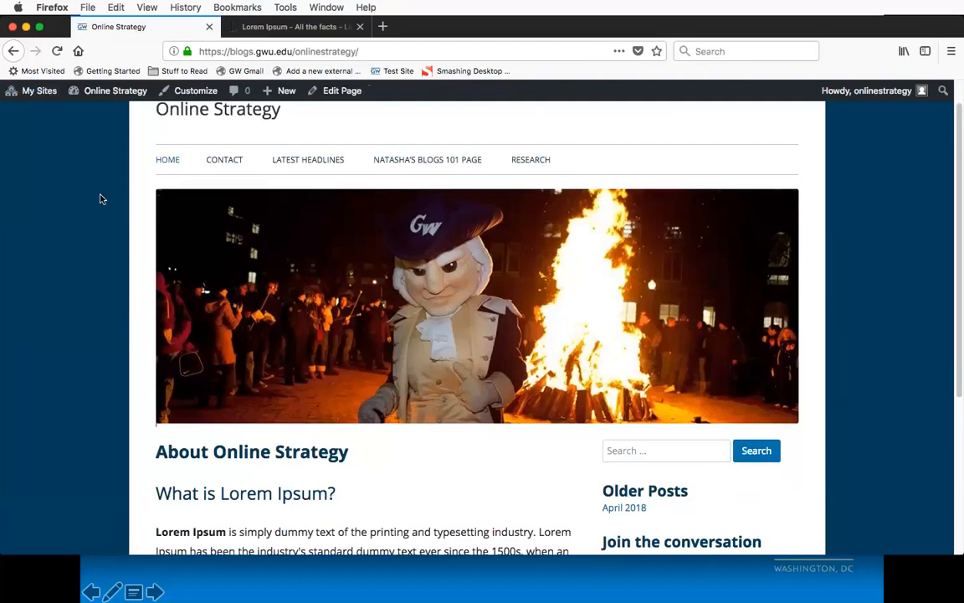
Step: Go to the Online Strategy dashboard and open the full list of available plugins
{"action": "mouse_move", "coordinate": [119, 98]}
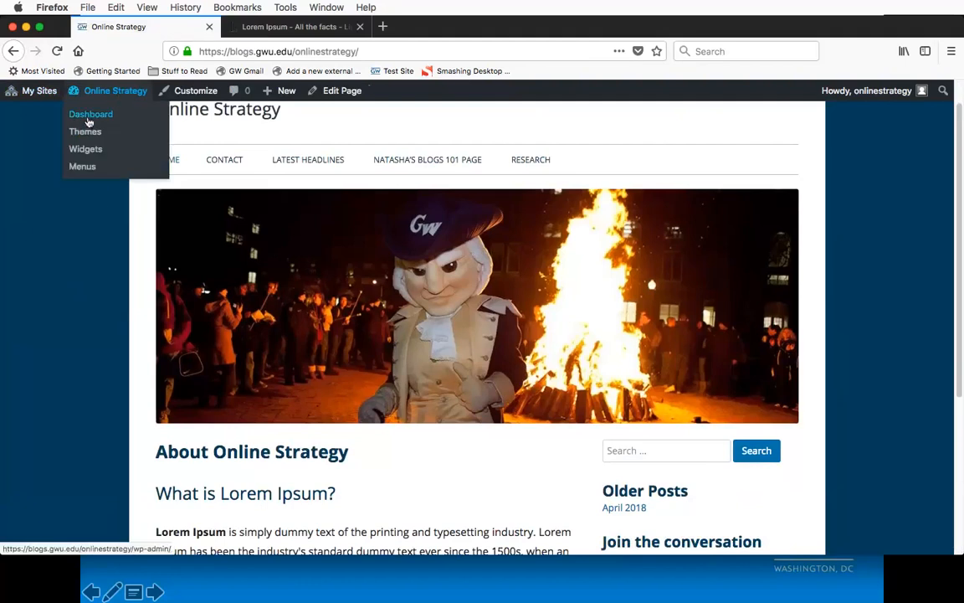
{"action": "left_click", "coordinate": [89, 117]}
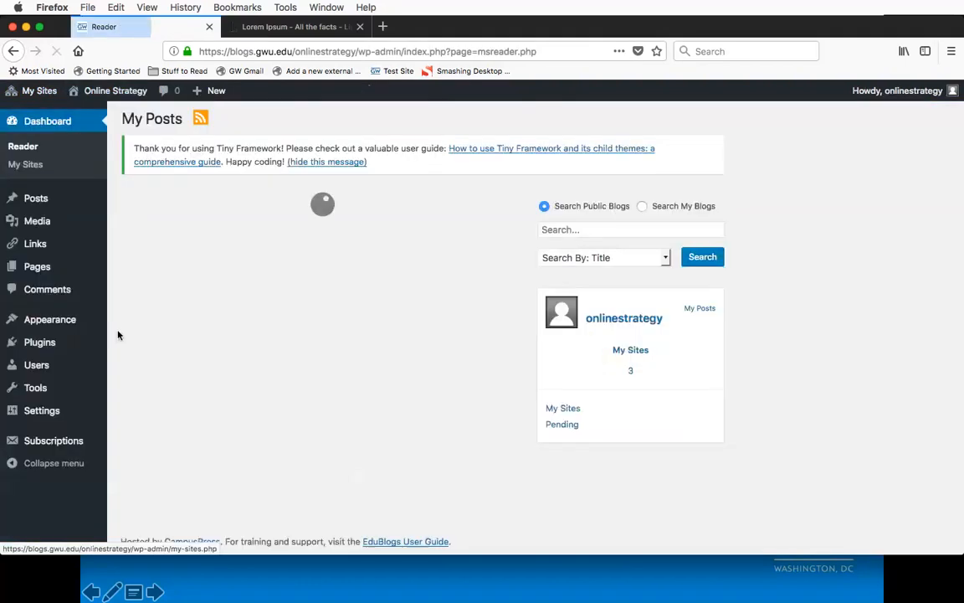
{"action": "left_click", "coordinate": [40, 348]}
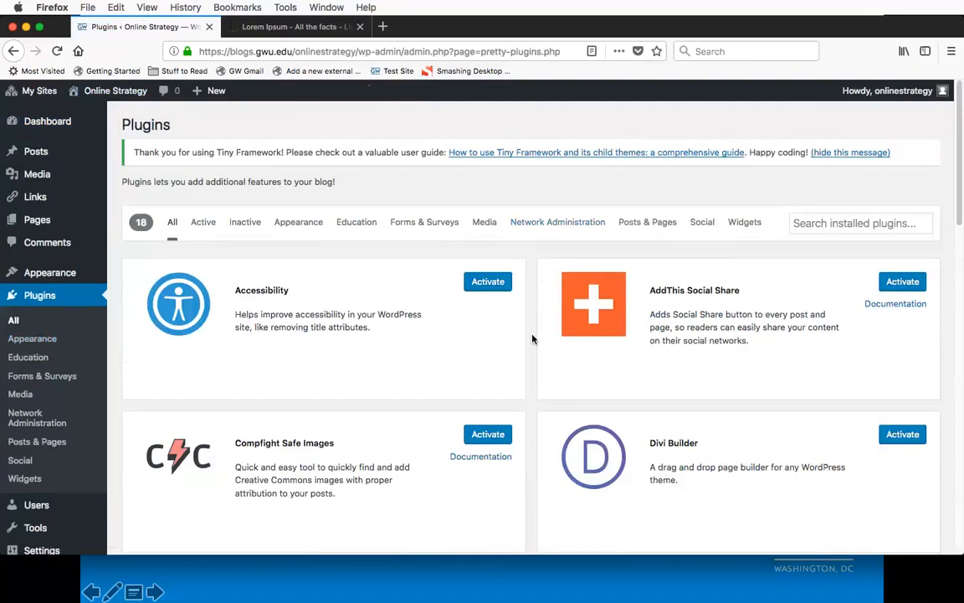
{"action": "scroll", "coordinate": [532, 338], "scroll_direction": "down", "scroll_amount": 2}
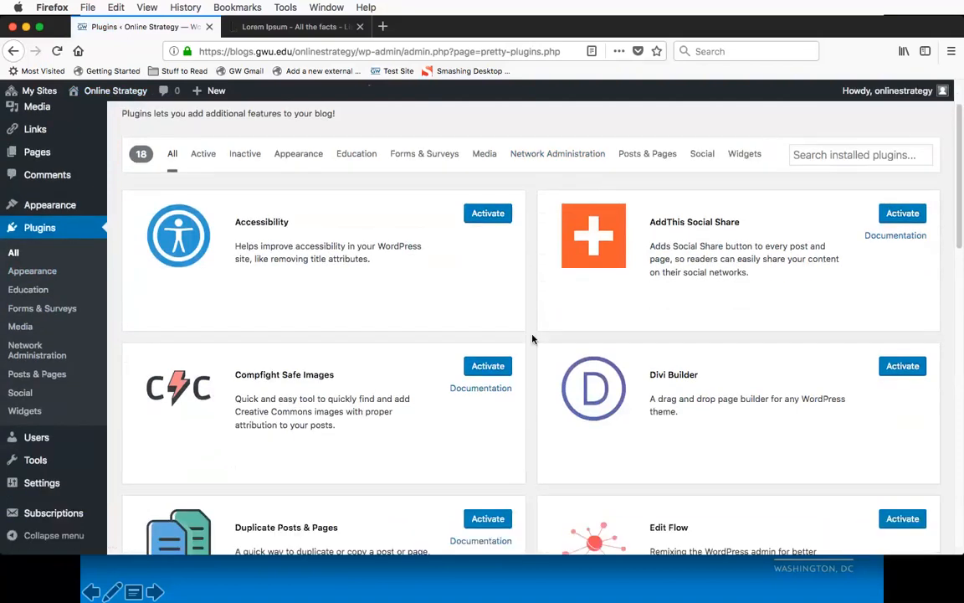
Step: Activate the Compfight Safe Images and Divi Builder plugins from the list of available plugins
{"action": "scroll", "coordinate": [532, 338], "scroll_direction": "up", "scroll_amount": 1}
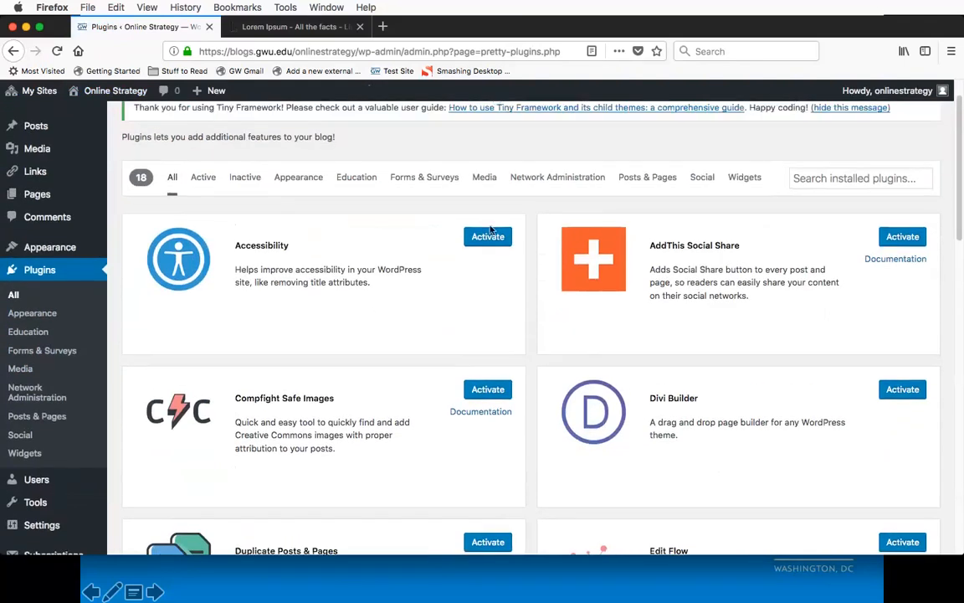
{"action": "scroll", "coordinate": [531, 280], "scroll_direction": "down", "scroll_amount": 1}
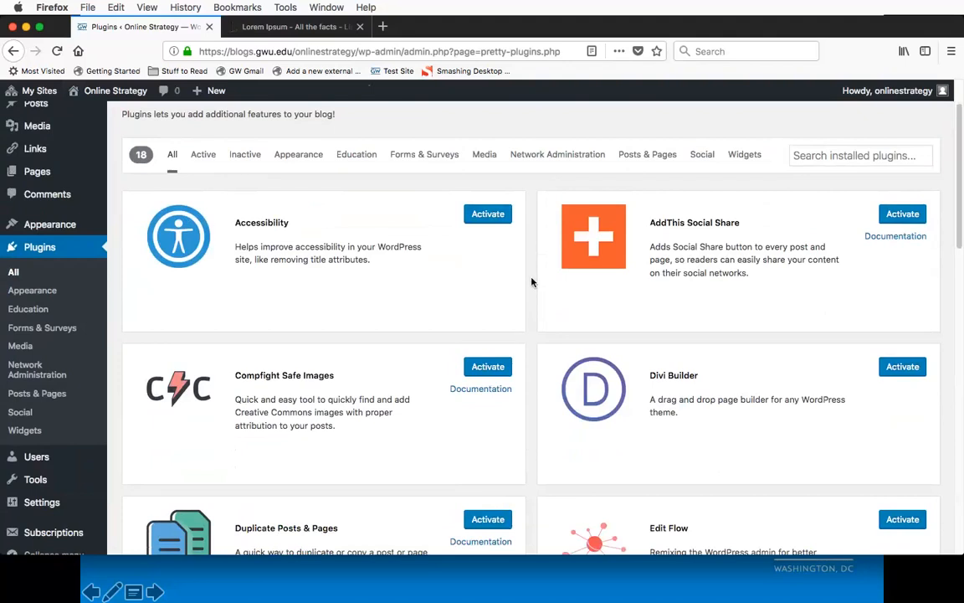
{"action": "scroll", "coordinate": [531, 282], "scroll_direction": "down", "scroll_amount": 2}
{"action": "scroll", "coordinate": [530, 282], "scroll_direction": "down", "scroll_amount": 2}
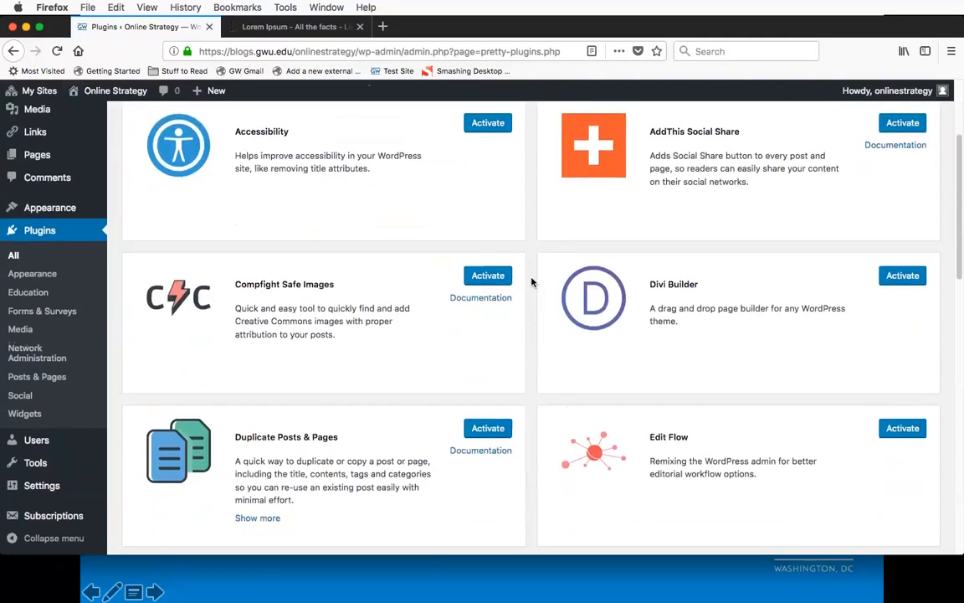
{"action": "scroll", "coordinate": [531, 282], "scroll_direction": "down", "scroll_amount": 3}
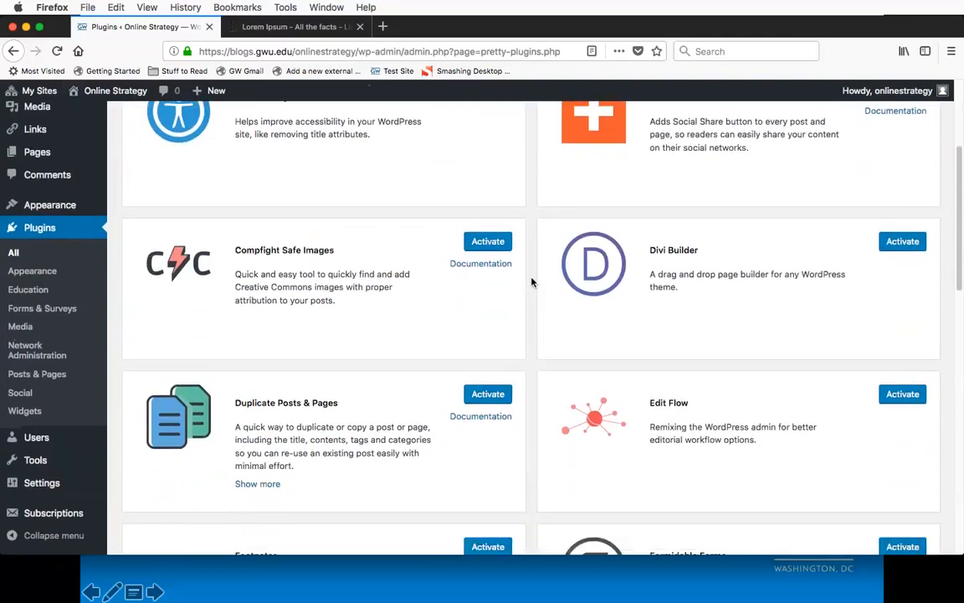
{"action": "left_click", "coordinate": [495, 206]}
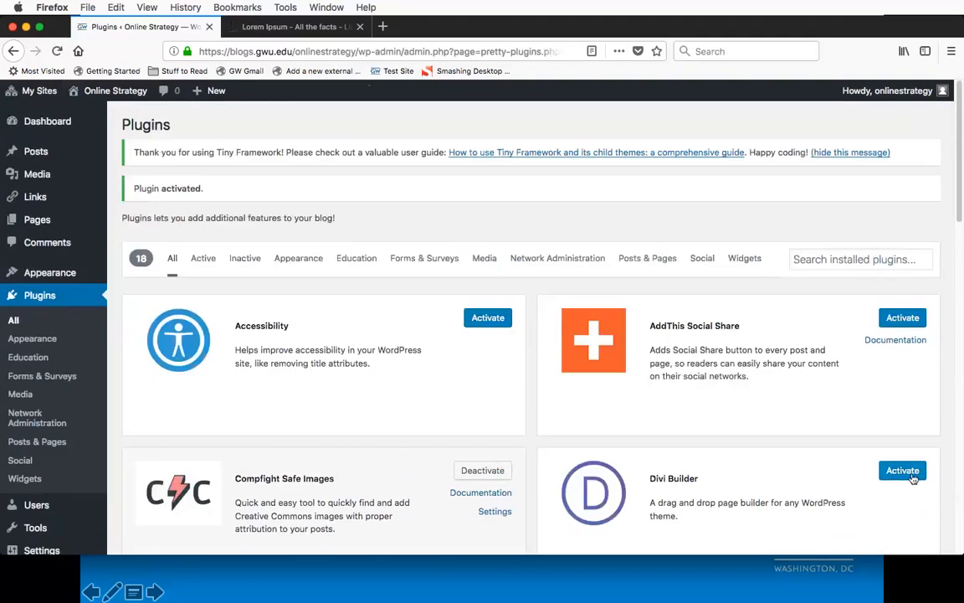
{"action": "left_click", "coordinate": [903, 474]}
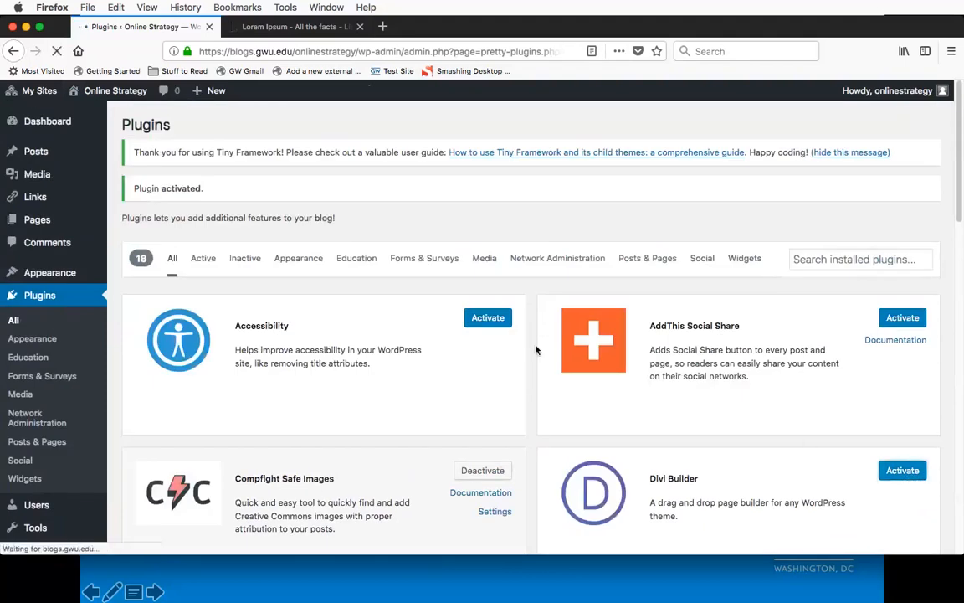
Step: Activate the Formidable Forms plugin for the site
{"action": "scroll", "coordinate": [527, 347], "scroll_direction": "down", "scroll_amount": 2}
{"action": "scroll", "coordinate": [526, 348], "scroll_direction": "down", "scroll_amount": 5}
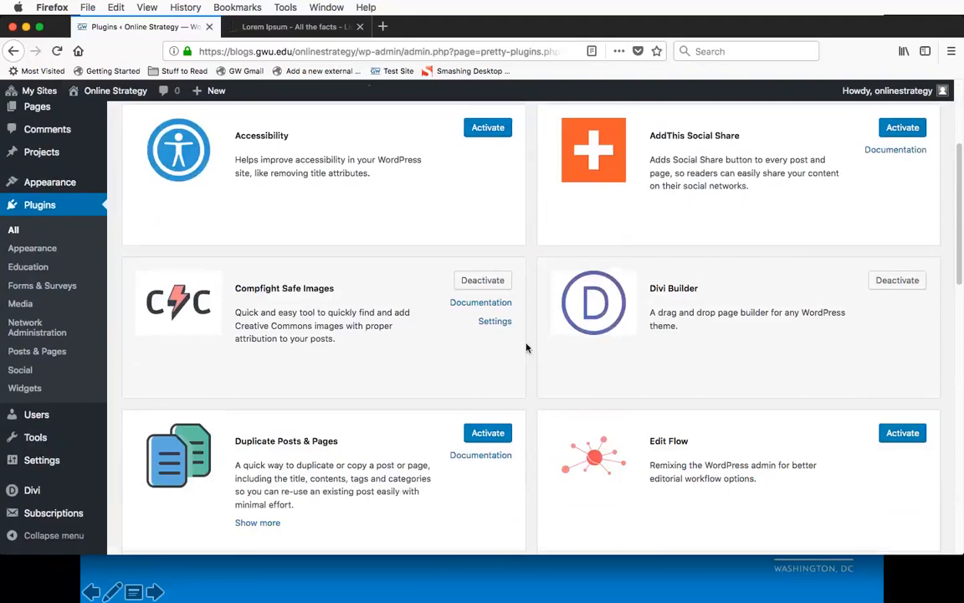
{"action": "scroll", "coordinate": [526, 347], "scroll_direction": "down", "scroll_amount": 1}
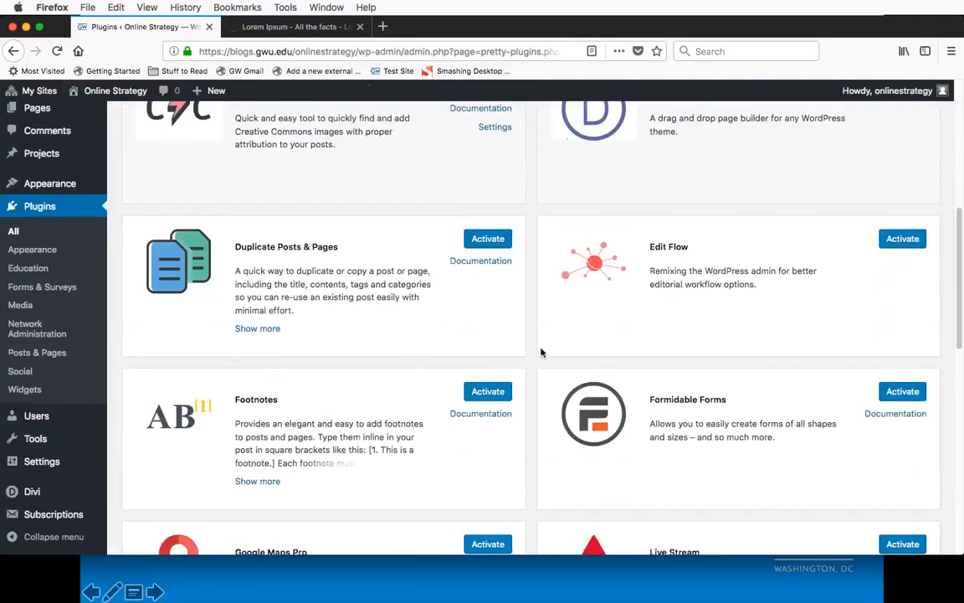
{"action": "left_click", "coordinate": [901, 391]}
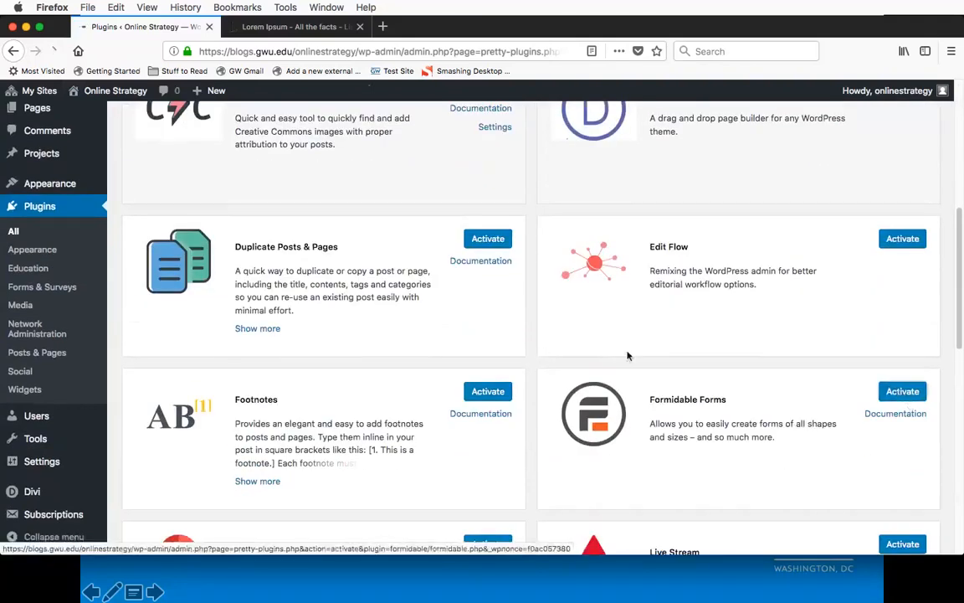
Step: Examine the remaining plugins and their descriptions down to Wiki, and return to the start of the list
{"action": "scroll", "coordinate": [536, 328], "scroll_direction": "down", "scroll_amount": 9}
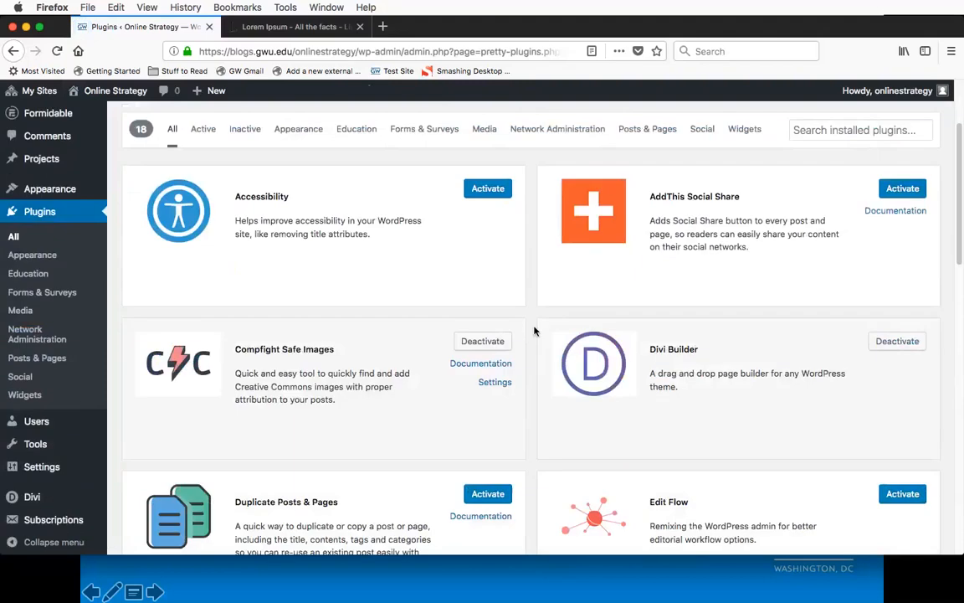
{"action": "scroll", "coordinate": [534, 330], "scroll_direction": "down", "scroll_amount": 8}
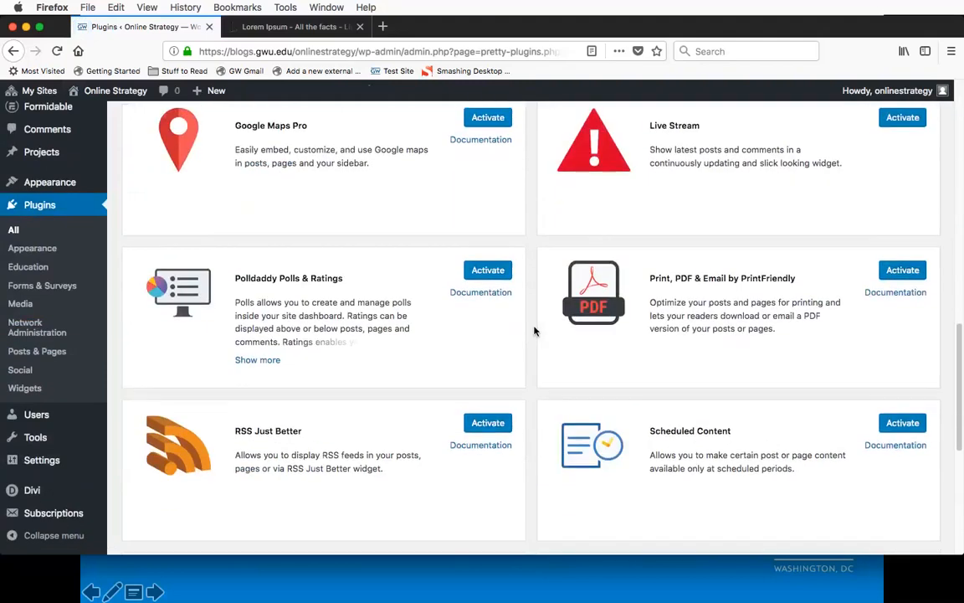
{"action": "scroll", "coordinate": [534, 330], "scroll_direction": "down", "scroll_amount": 4}
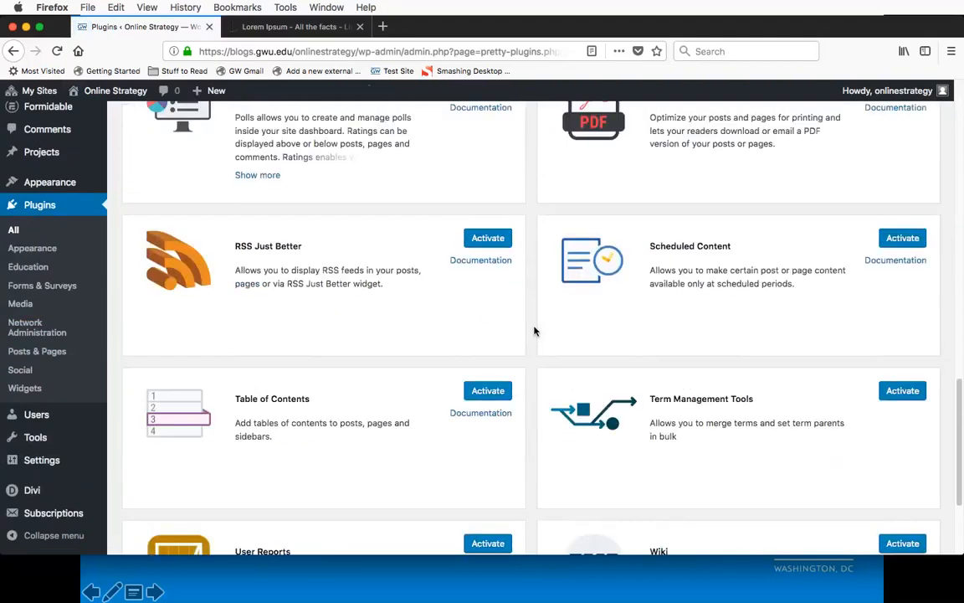
{"action": "scroll", "coordinate": [534, 331], "scroll_direction": "down", "scroll_amount": 3}
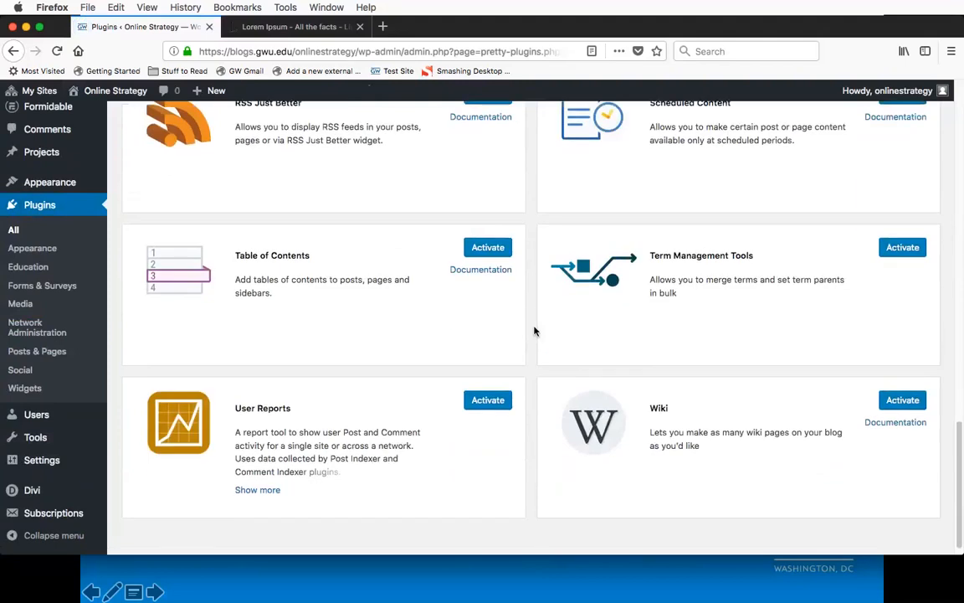
{"action": "scroll", "coordinate": [534, 331], "scroll_direction": "down", "scroll_amount": 1}
{"action": "scroll", "coordinate": [534, 330], "scroll_direction": "up", "scroll_amount": 10}
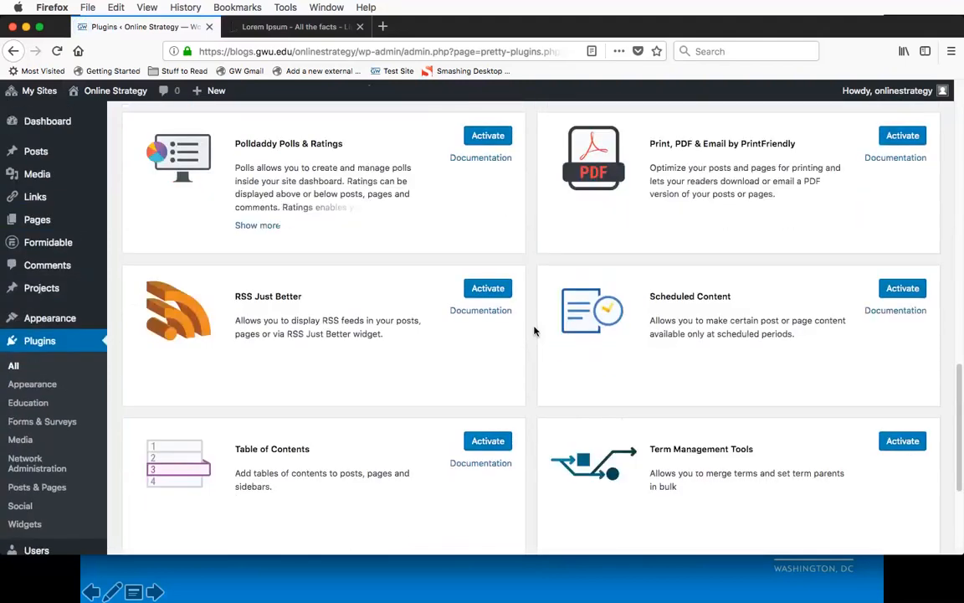
{"action": "scroll", "coordinate": [534, 330], "scroll_direction": "up", "scroll_amount": 3}
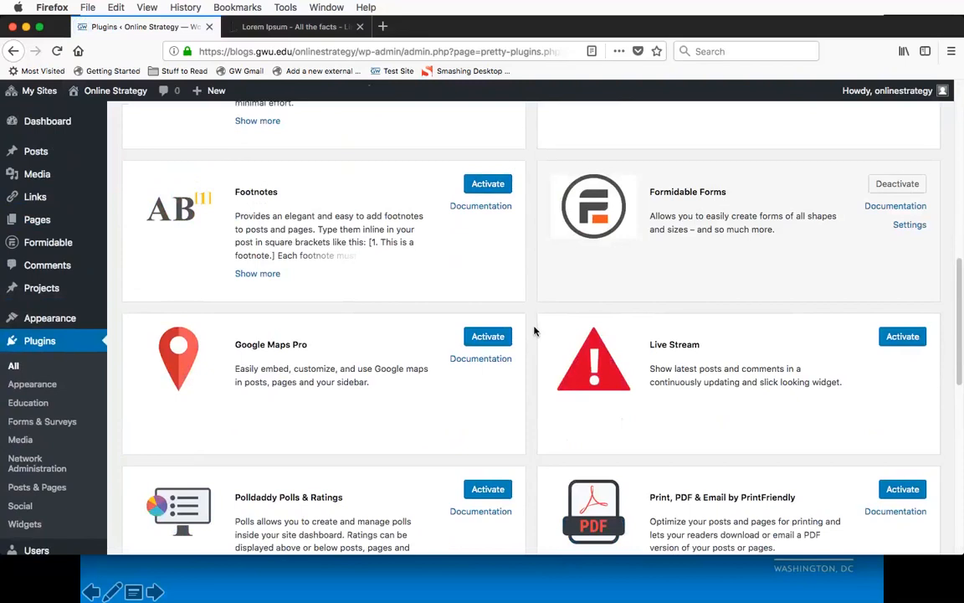
{"action": "scroll", "coordinate": [534, 331], "scroll_direction": "up", "scroll_amount": 4}
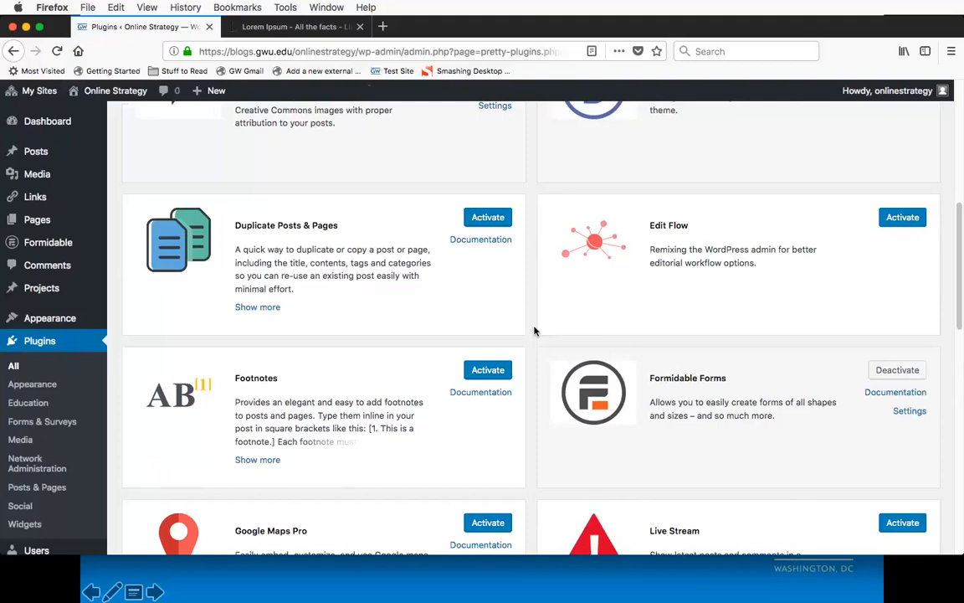
{"action": "scroll", "coordinate": [535, 330], "scroll_direction": "up", "scroll_amount": 5}
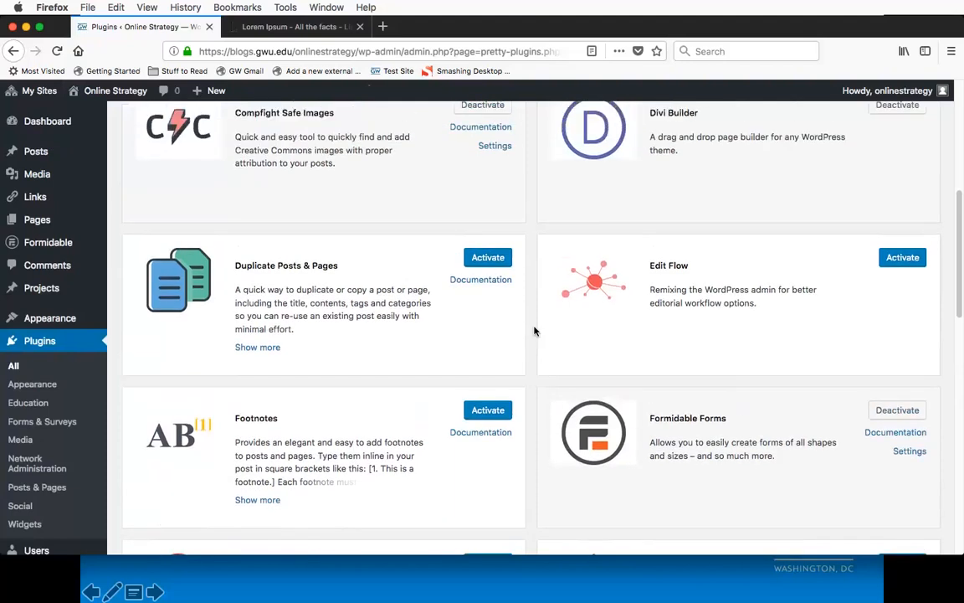
{"action": "scroll", "coordinate": [535, 330], "scroll_direction": "up", "scroll_amount": 5}
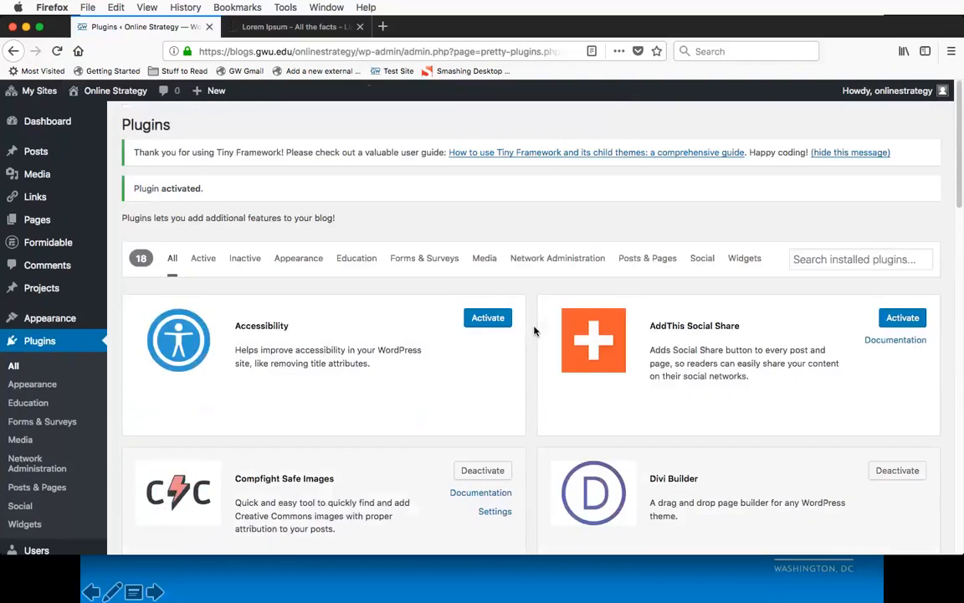
Step: Examine the admin menu for entries added by the activated plugins, including the options under Formidable and Divi
{"action": "scroll", "coordinate": [535, 330], "scroll_direction": "down", "scroll_amount": 2}
{"action": "scroll", "coordinate": [535, 330], "scroll_direction": "down", "scroll_amount": 1}
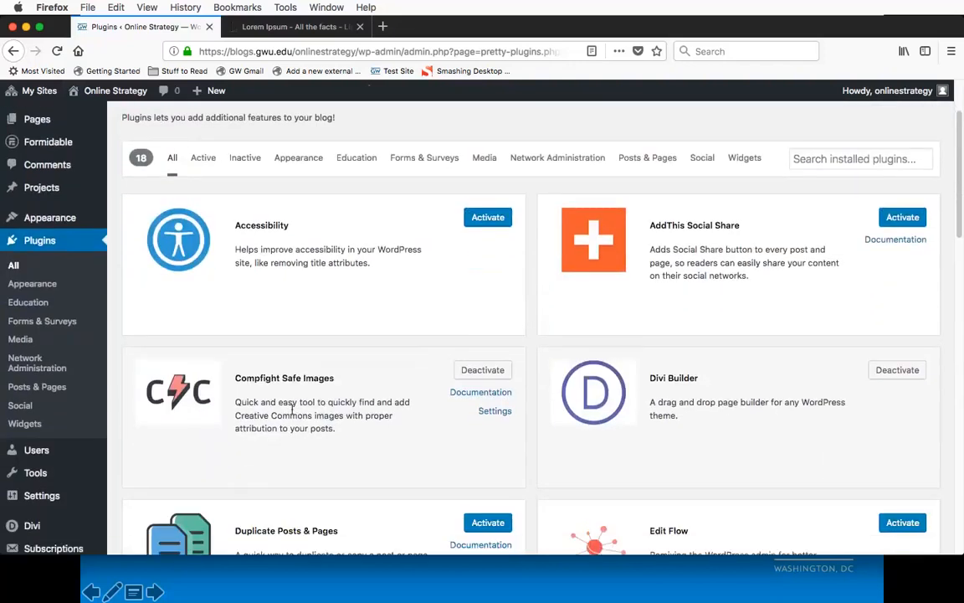
{"action": "scroll", "coordinate": [116, 307], "scroll_direction": "up", "scroll_amount": 2}
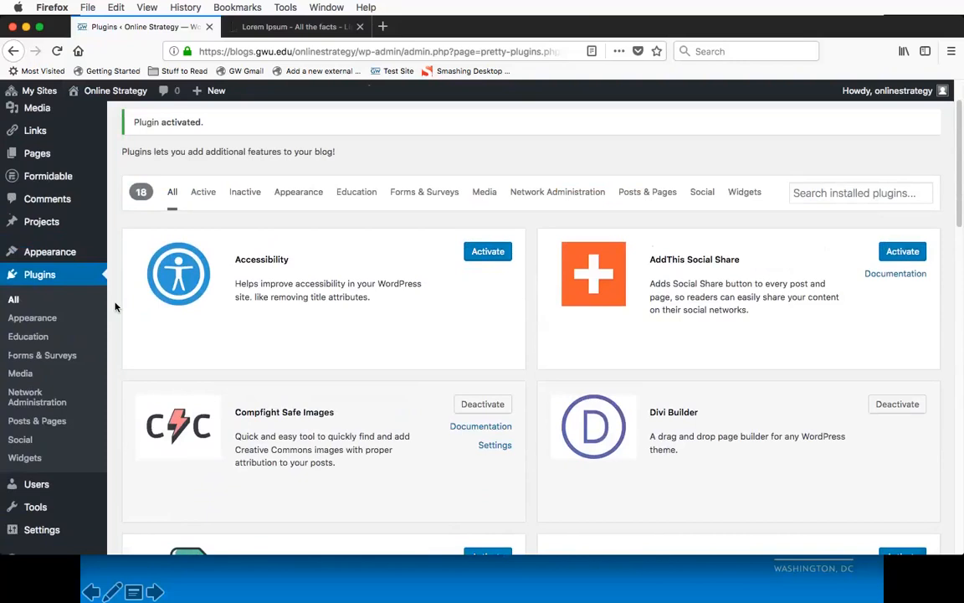
{"action": "scroll", "coordinate": [116, 306], "scroll_direction": "up", "scroll_amount": 2}
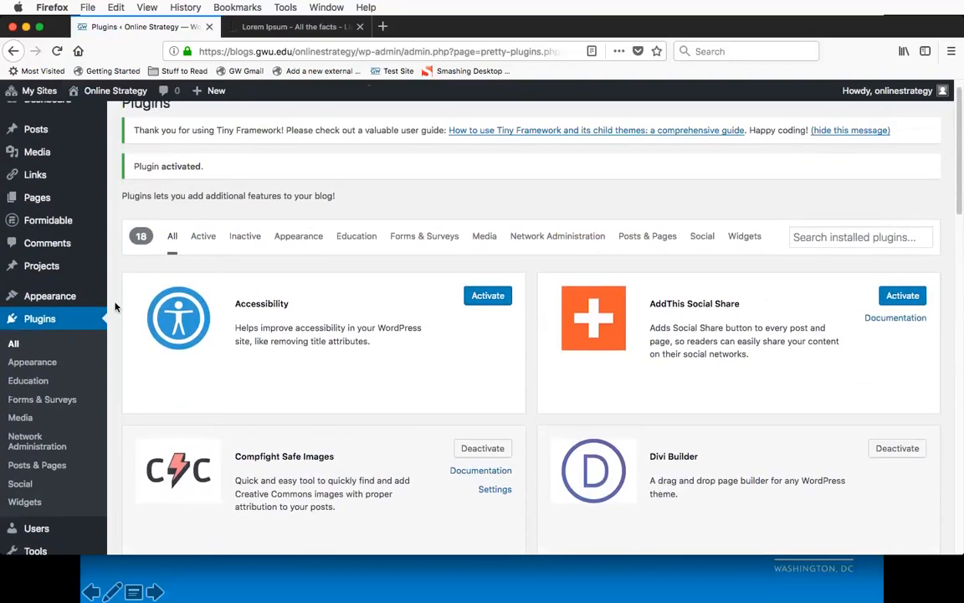
{"action": "scroll", "coordinate": [115, 306], "scroll_direction": "up", "scroll_amount": 1}
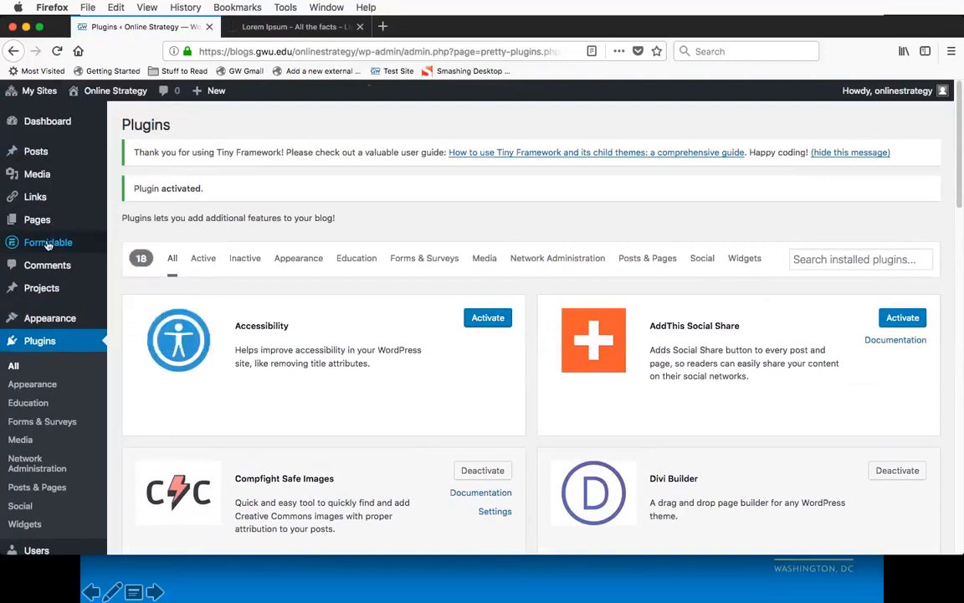
{"action": "mouse_move", "coordinate": [39, 249]}
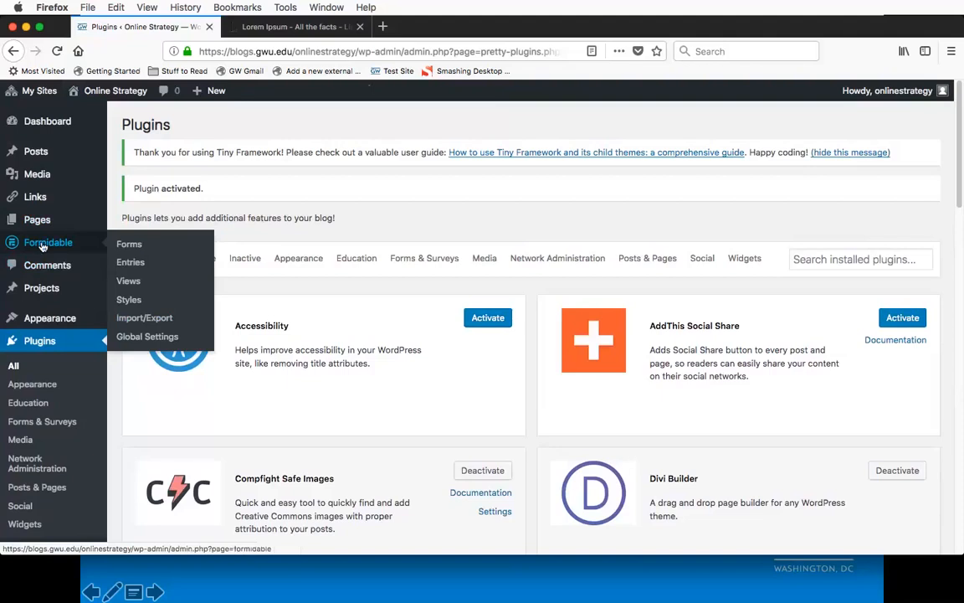
{"action": "scroll", "coordinate": [389, 362], "scroll_direction": "down", "scroll_amount": 3}
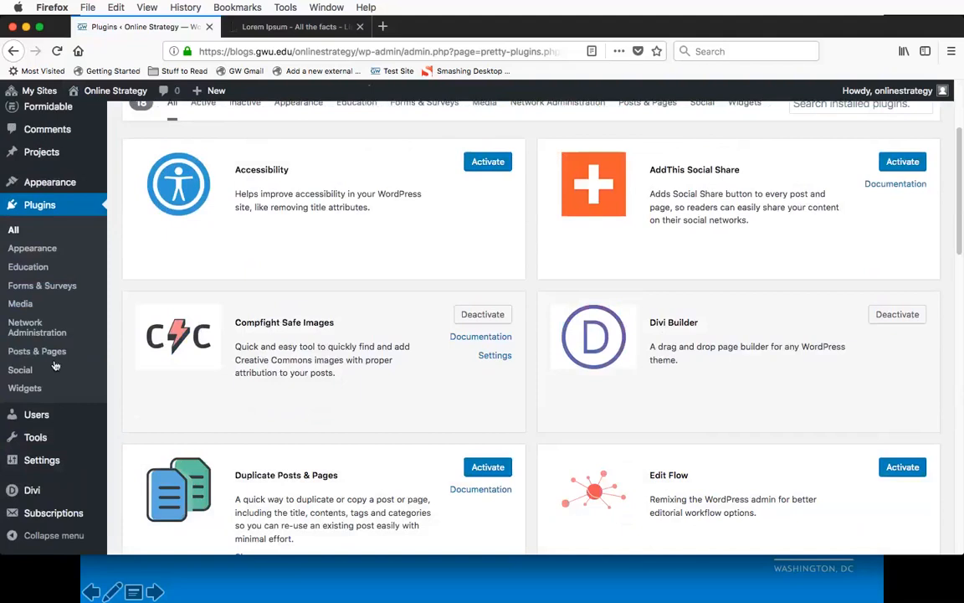
{"action": "scroll", "coordinate": [54, 365], "scroll_direction": "down", "scroll_amount": 1}
{"action": "scroll", "coordinate": [54, 366], "scroll_direction": "up", "scroll_amount": 4}
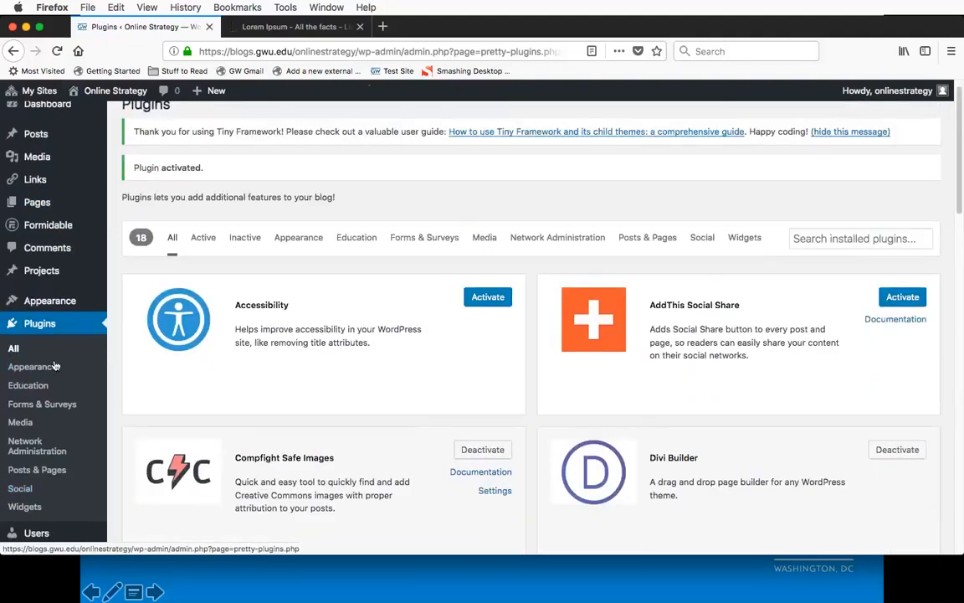
{"action": "scroll", "coordinate": [54, 366], "scroll_direction": "down", "scroll_amount": 3}
{"action": "mouse_move", "coordinate": [33, 498]}
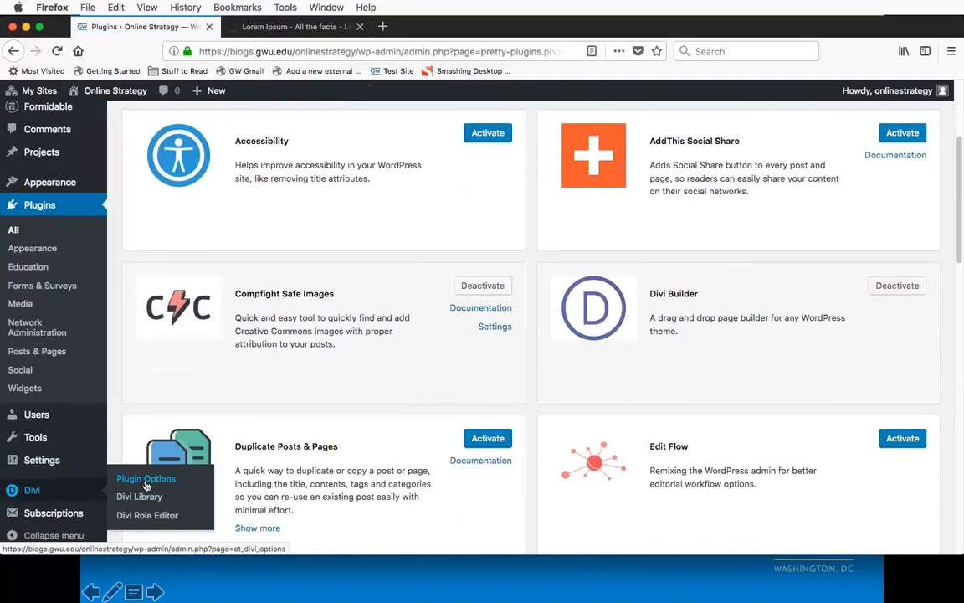
Step: Open the editor for a new page to see the Divi Builder, Formidable and Compfight options
{"action": "scroll", "coordinate": [109, 378], "scroll_direction": "up", "scroll_amount": 5}
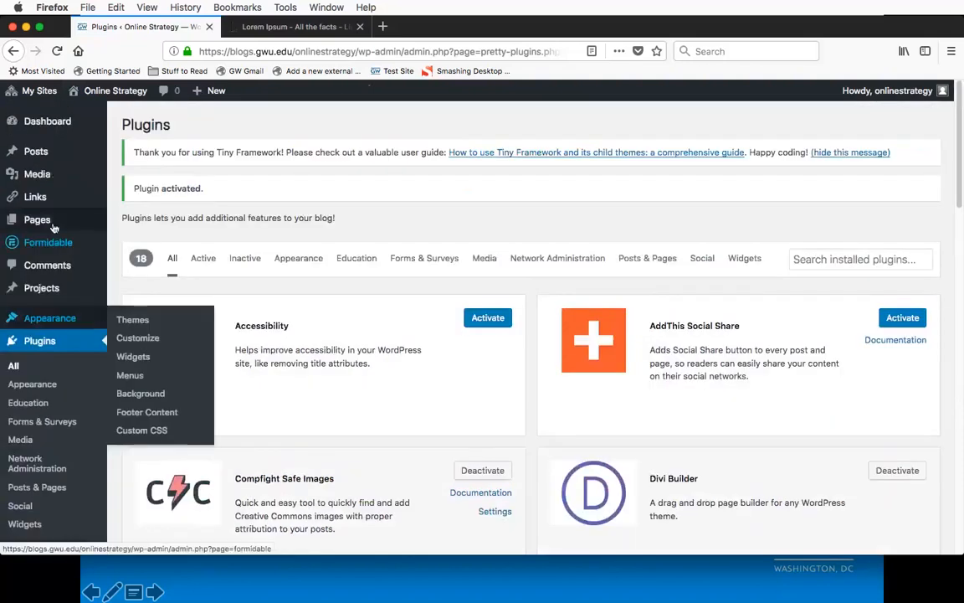
{"action": "mouse_move", "coordinate": [51, 222]}
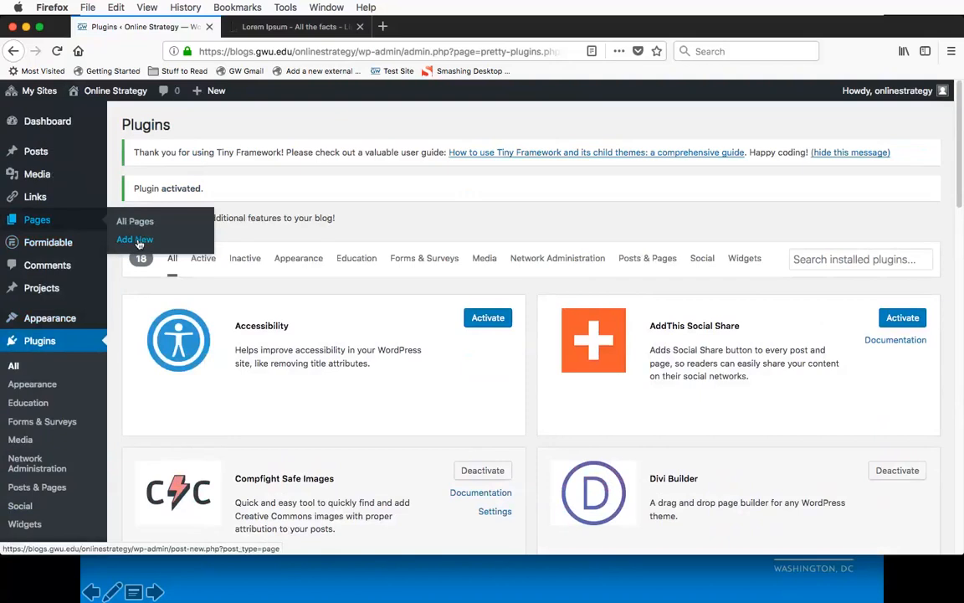
{"action": "left_click", "coordinate": [139, 241]}
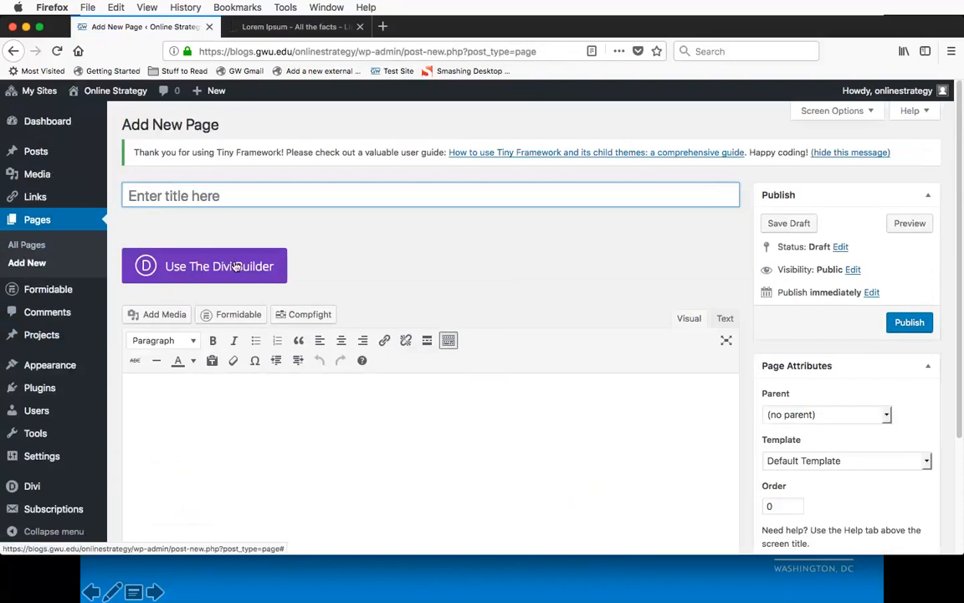
Step: Open ieres.elliott.gwu.edu in a new browser tab and examine its home page layout down to the Academics at IERES section
{"action": "key", "text": "super+t"}
{"action": "type", "text": "ieres.elliott.gwu.edu/"}
{"action": "key", "text": "Return"}
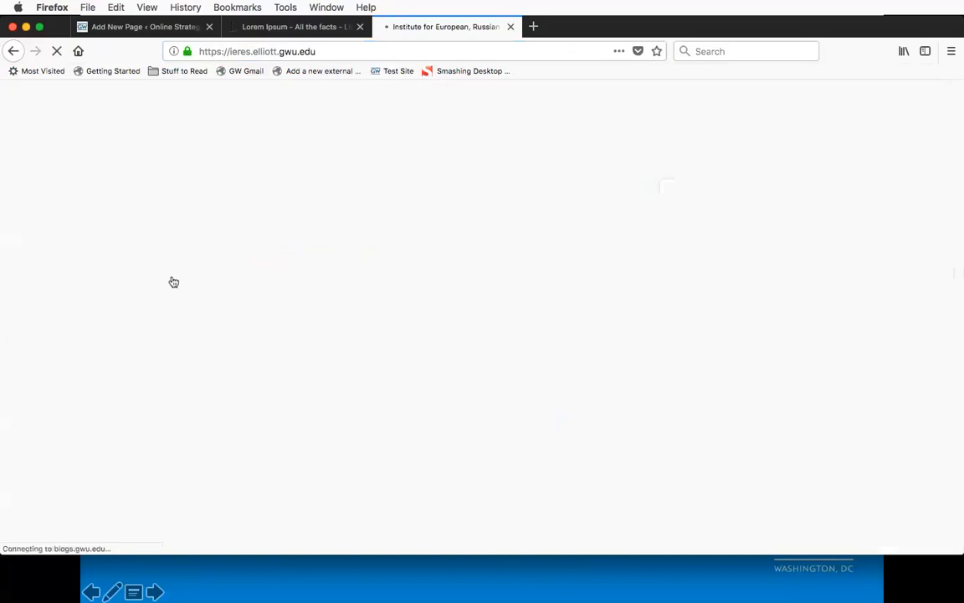
{"action": "scroll", "coordinate": [69, 317], "scroll_direction": "down", "scroll_amount": 10}
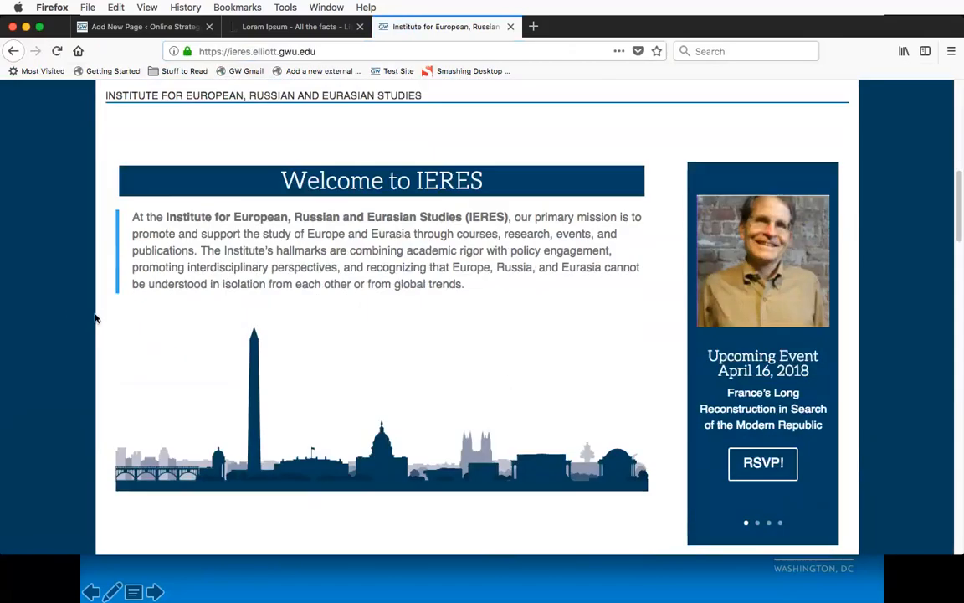
{"action": "scroll", "coordinate": [505, 381], "scroll_direction": "down", "scroll_amount": 5}
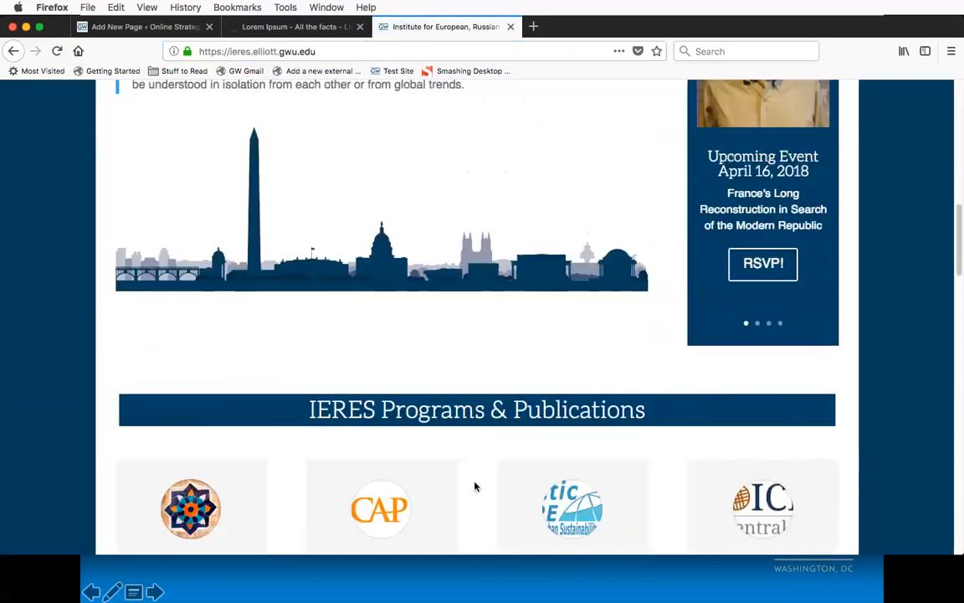
{"action": "scroll", "coordinate": [475, 486], "scroll_direction": "down", "scroll_amount": 10}
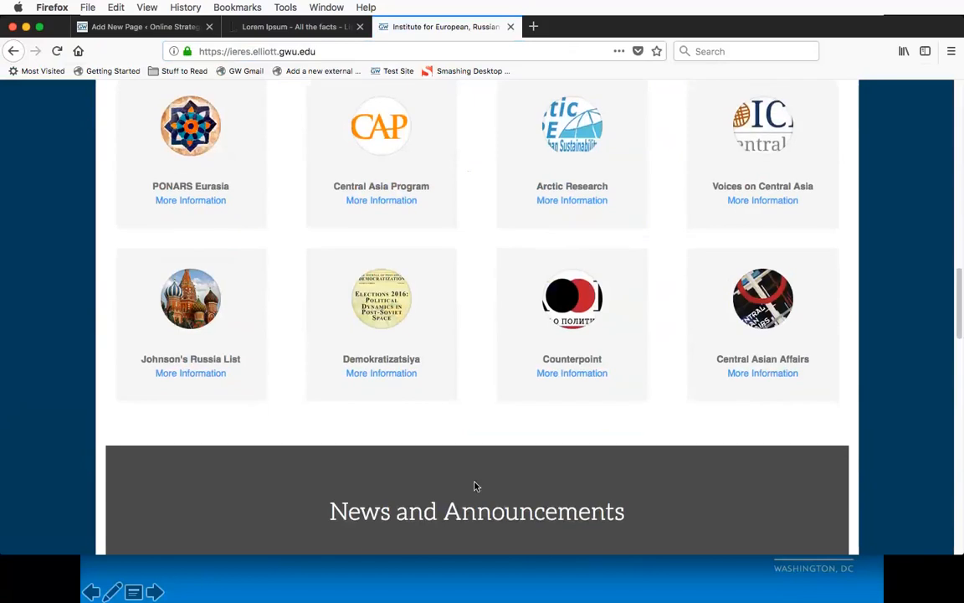
{"action": "scroll", "coordinate": [461, 433], "scroll_direction": "down", "scroll_amount": 8}
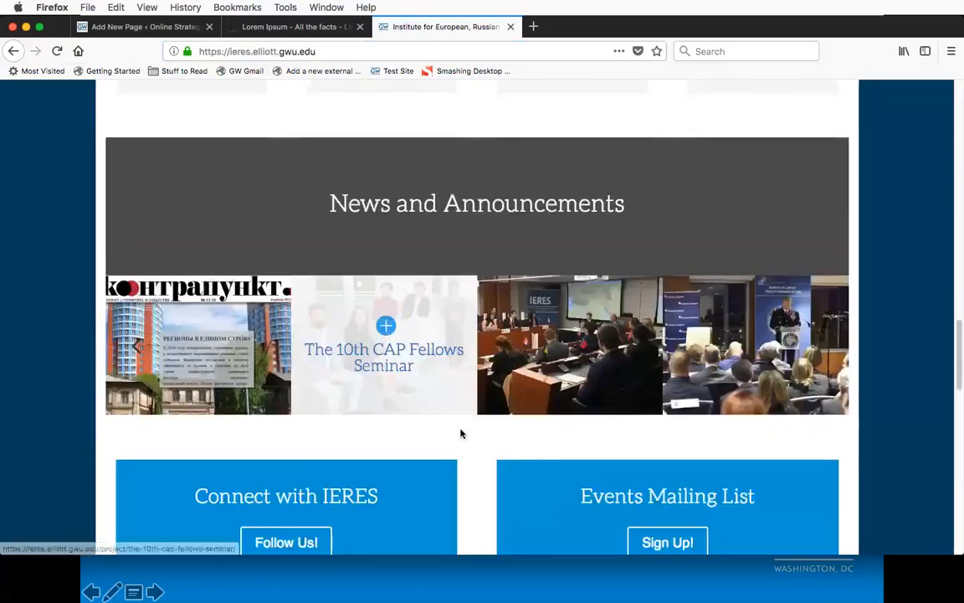
{"action": "scroll", "coordinate": [482, 431], "scroll_direction": "down", "scroll_amount": 20}
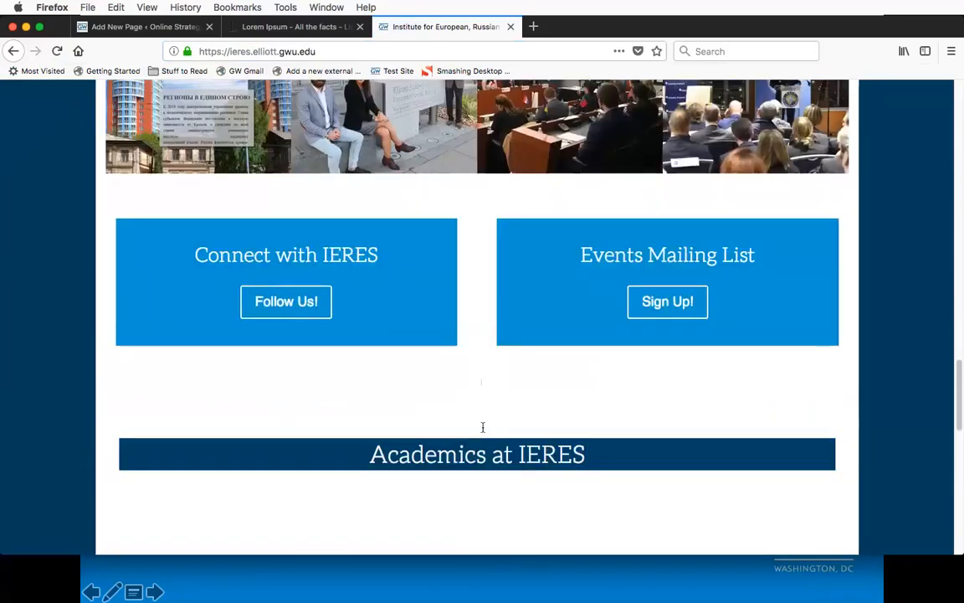
Step: Return from the IERES site to the new page's editor and switch the page to the Divi Builder
{"action": "scroll", "coordinate": [482, 431], "scroll_direction": "up", "scroll_amount": 20}
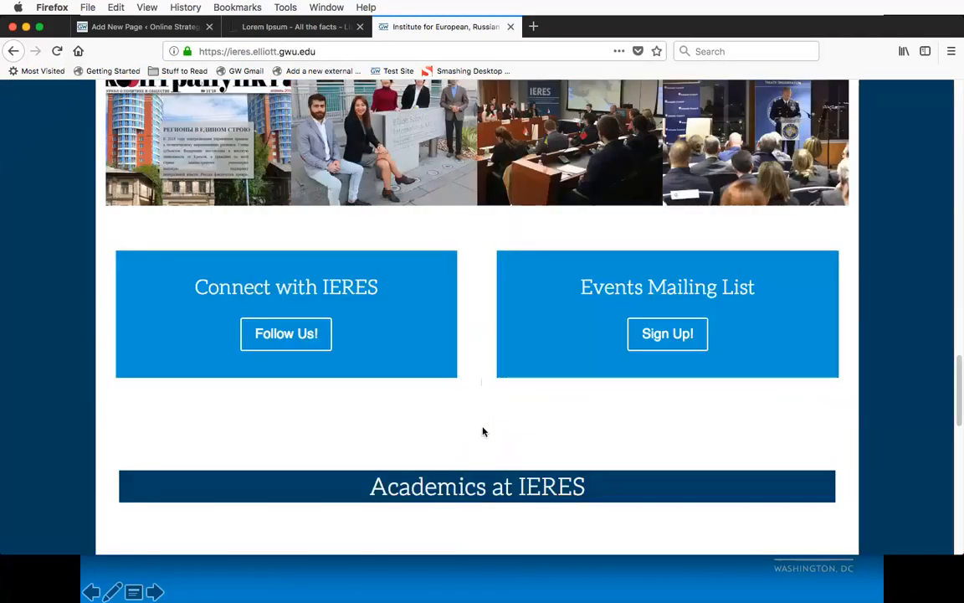
{"action": "scroll", "coordinate": [483, 430], "scroll_direction": "up", "scroll_amount": 5}
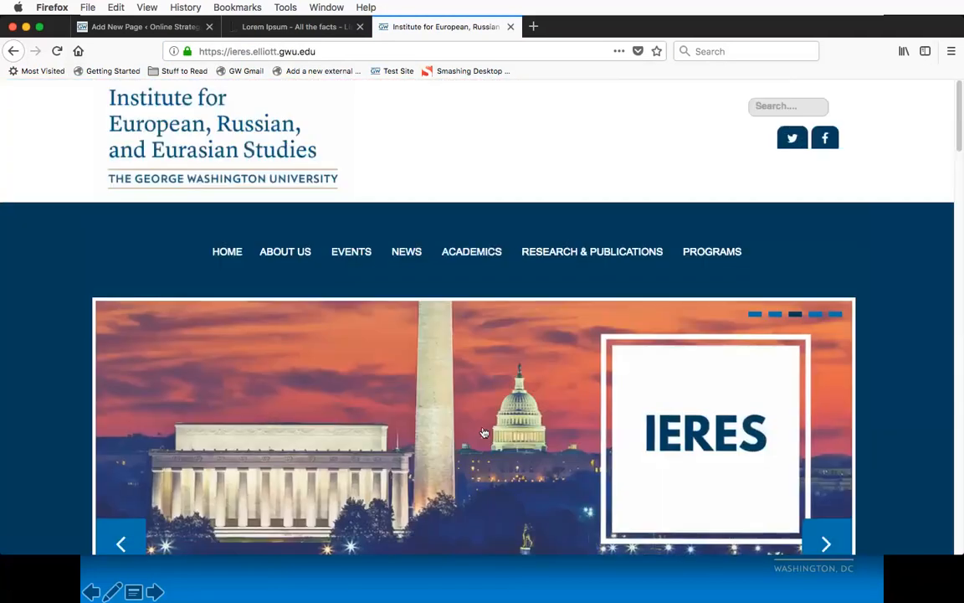
{"action": "left_click", "coordinate": [159, 28]}
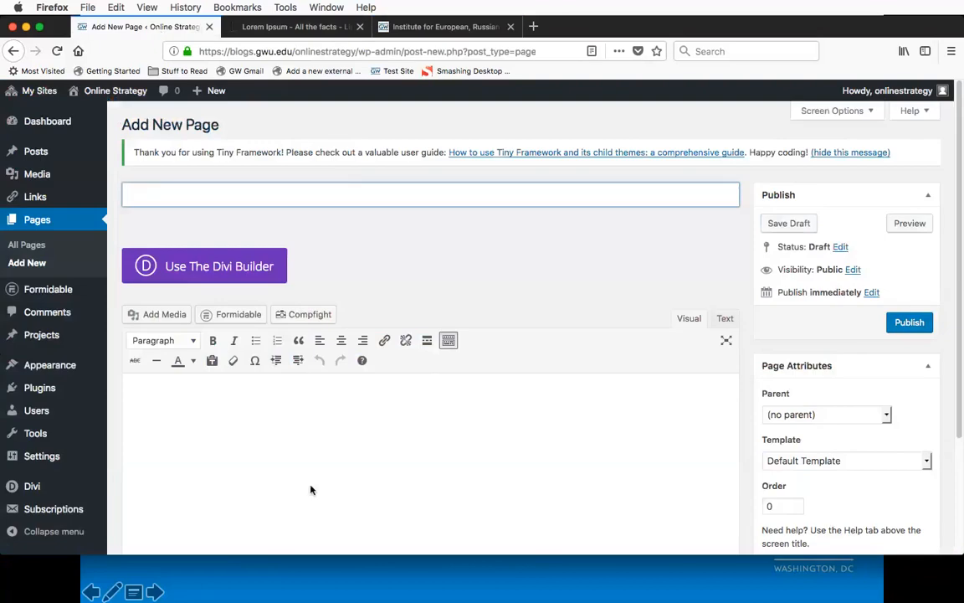
{"action": "left_click", "coordinate": [368, 458]}
{"action": "scroll", "coordinate": [368, 465], "scroll_direction": "down", "scroll_amount": 2}
{"action": "scroll", "coordinate": [368, 464], "scroll_direction": "down", "scroll_amount": 2}
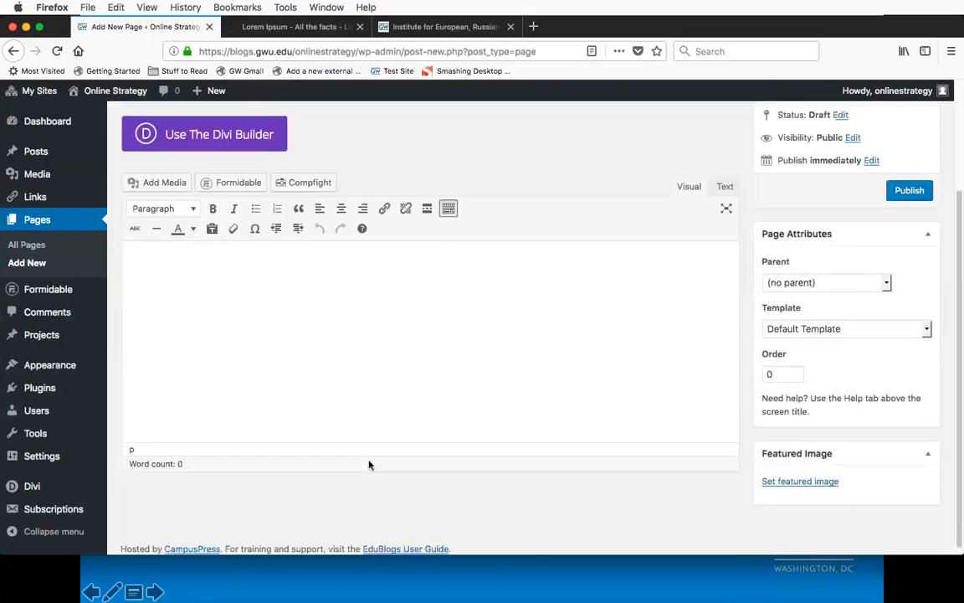
{"action": "scroll", "coordinate": [370, 463], "scroll_direction": "up", "scroll_amount": 3}
{"action": "scroll", "coordinate": [366, 454], "scroll_direction": "down", "scroll_amount": 1}
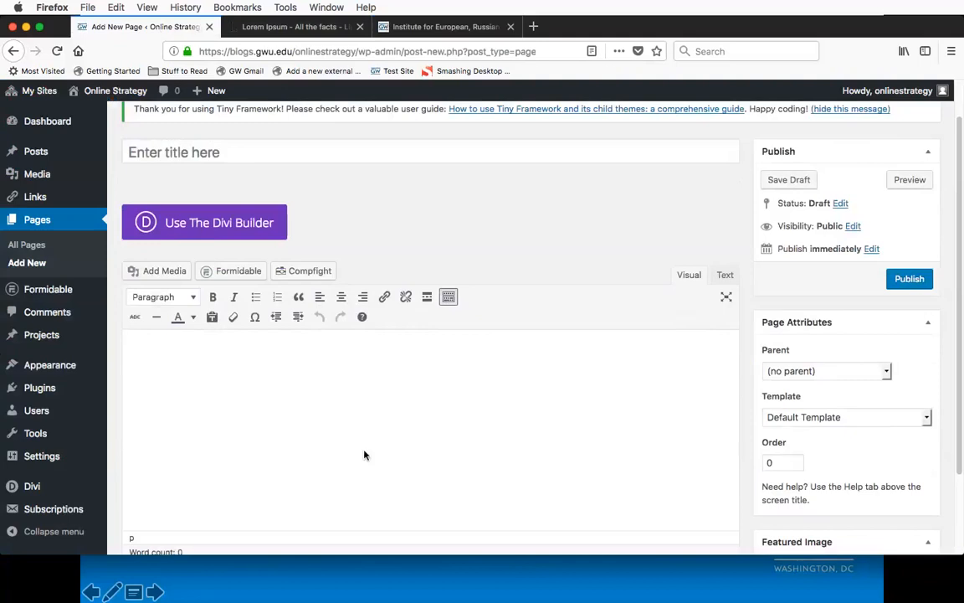
{"action": "left_click", "coordinate": [179, 234]}
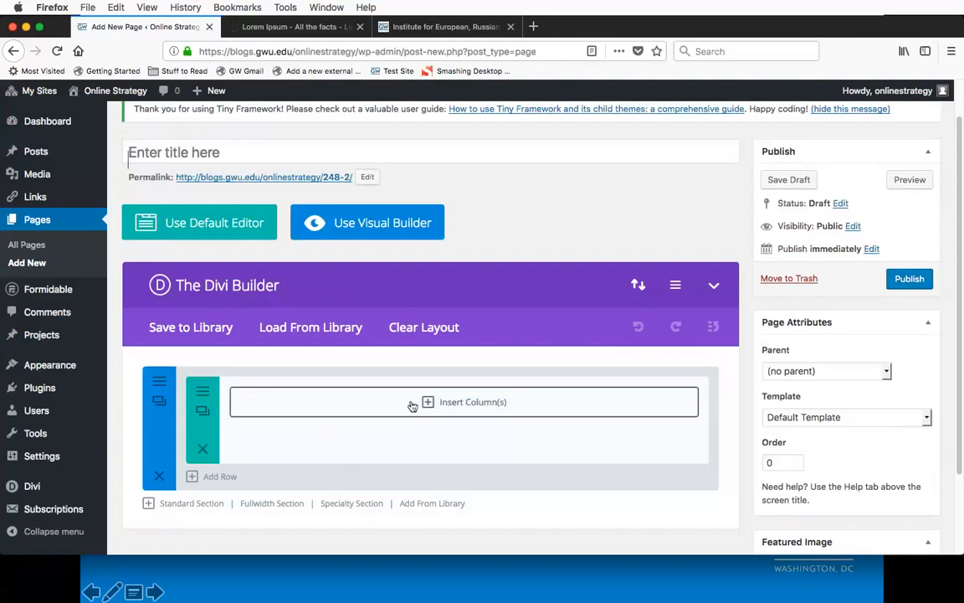
Step: Insert a row with two equal 1/2 columns into the page's first section
{"action": "left_click", "coordinate": [462, 405]}
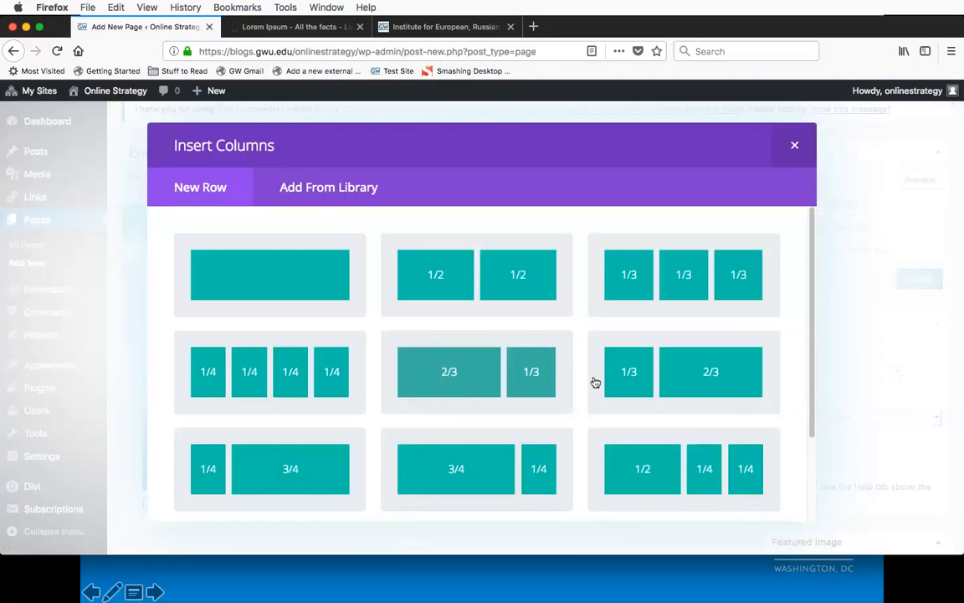
{"action": "scroll", "coordinate": [588, 357], "scroll_direction": "down", "scroll_amount": 3}
{"action": "scroll", "coordinate": [590, 358], "scroll_direction": "up", "scroll_amount": 2}
{"action": "scroll", "coordinate": [590, 358], "scroll_direction": "up", "scroll_amount": 1}
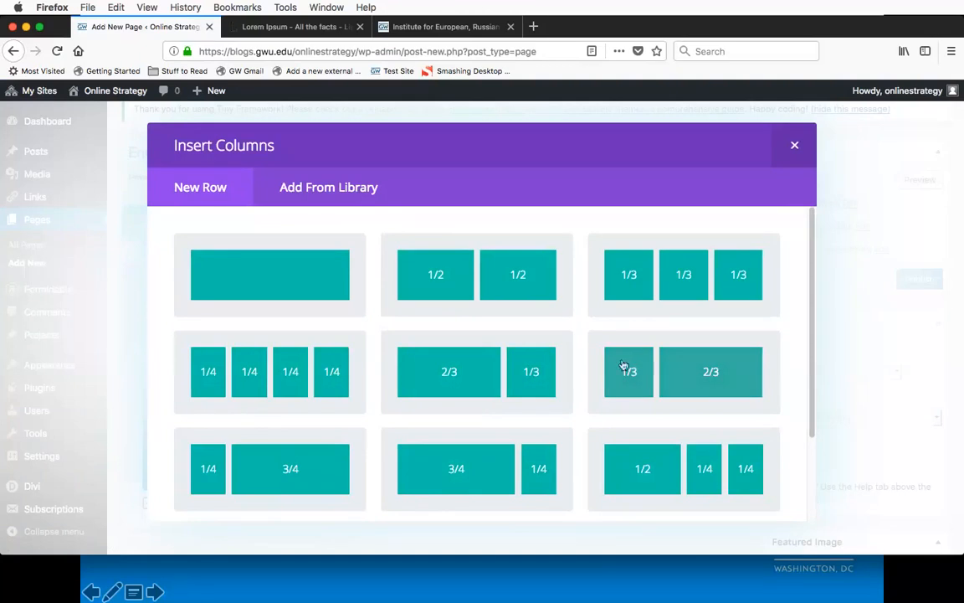
{"action": "left_click", "coordinate": [521, 293]}
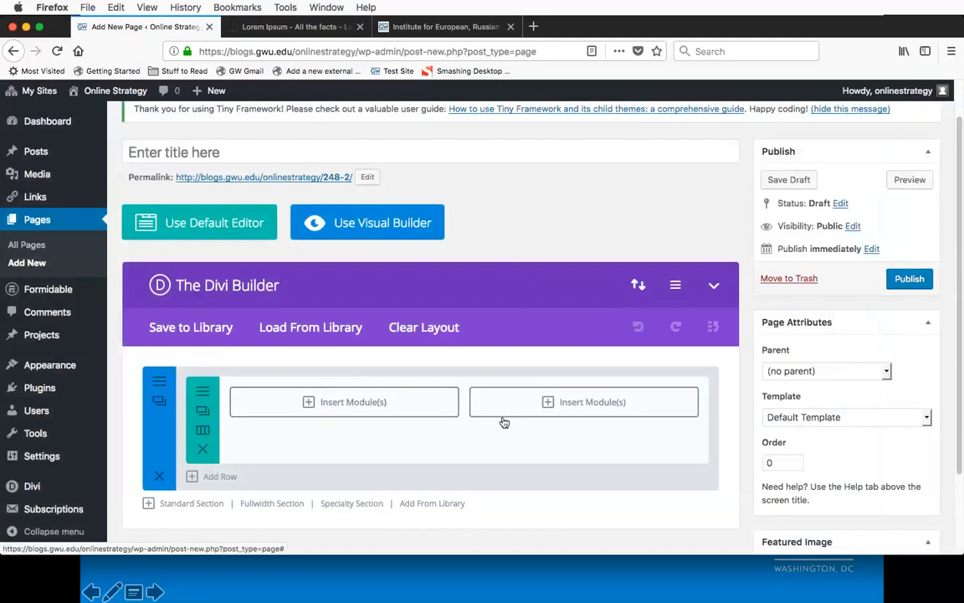
Step: Start inserting a module into the row's first column and examine the available module types from Accordion to Video Slider
{"action": "left_click", "coordinate": [351, 404]}
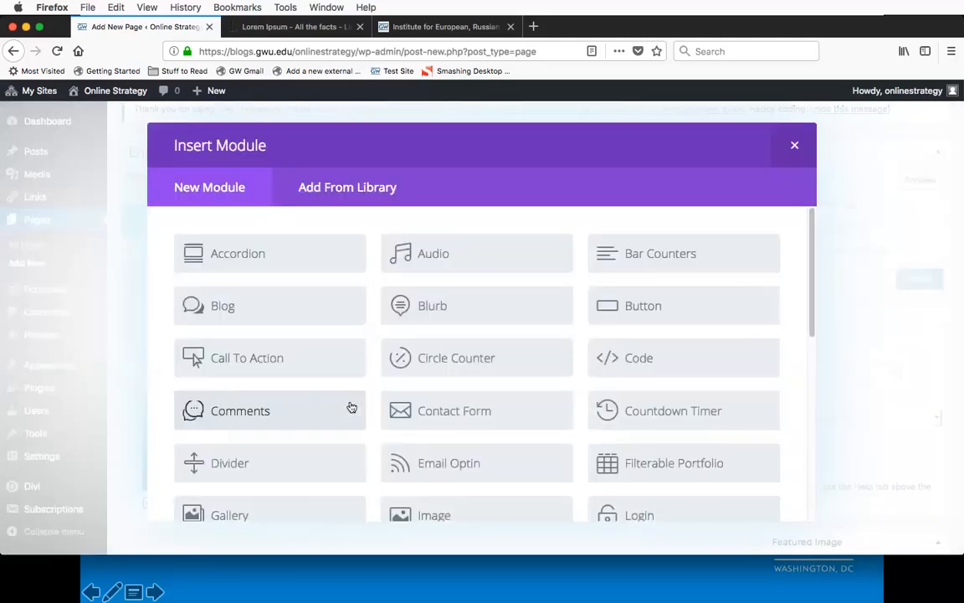
{"action": "scroll", "coordinate": [581, 280], "scroll_direction": "down", "scroll_amount": 2}
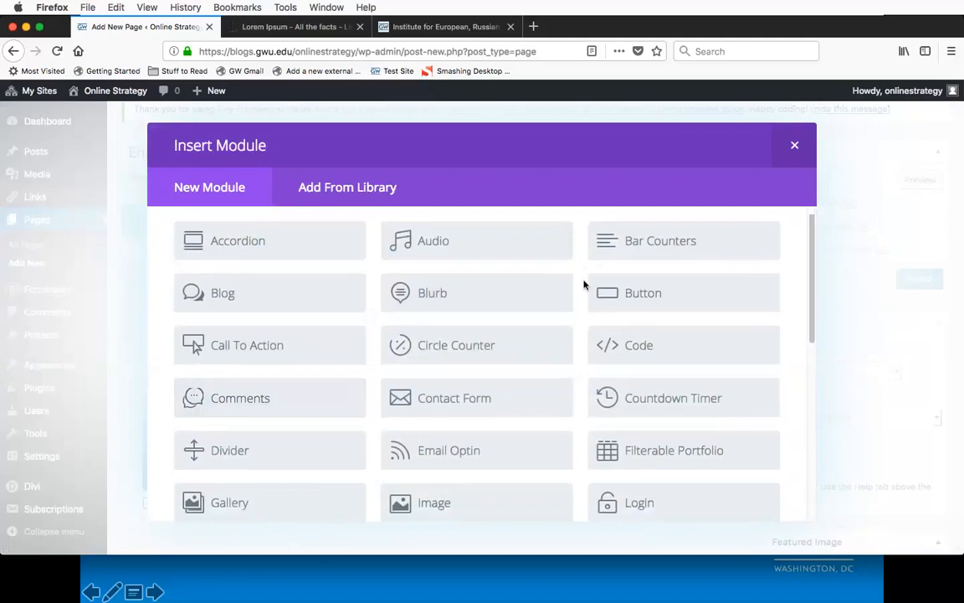
{"action": "scroll", "coordinate": [583, 285], "scroll_direction": "down", "scroll_amount": 5}
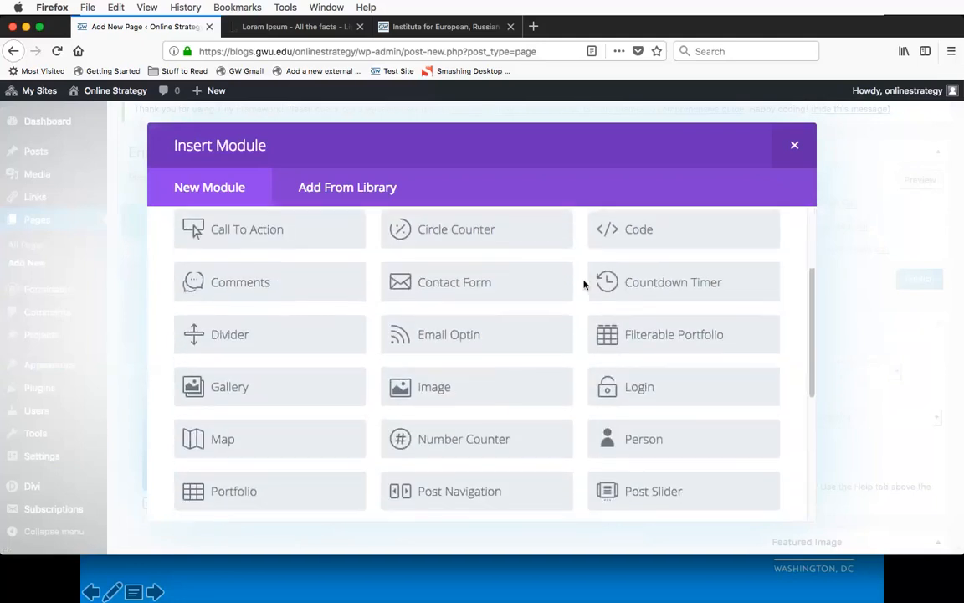
{"action": "scroll", "coordinate": [584, 285], "scroll_direction": "up", "scroll_amount": 5}
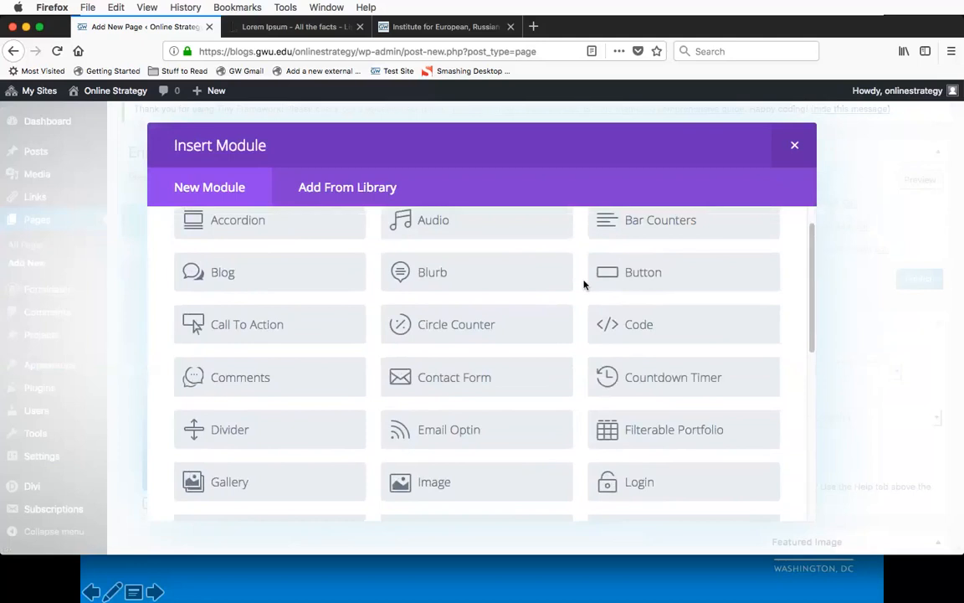
{"action": "scroll", "coordinate": [583, 284], "scroll_direction": "down", "scroll_amount": 2}
{"action": "scroll", "coordinate": [584, 284], "scroll_direction": "down", "scroll_amount": 12}
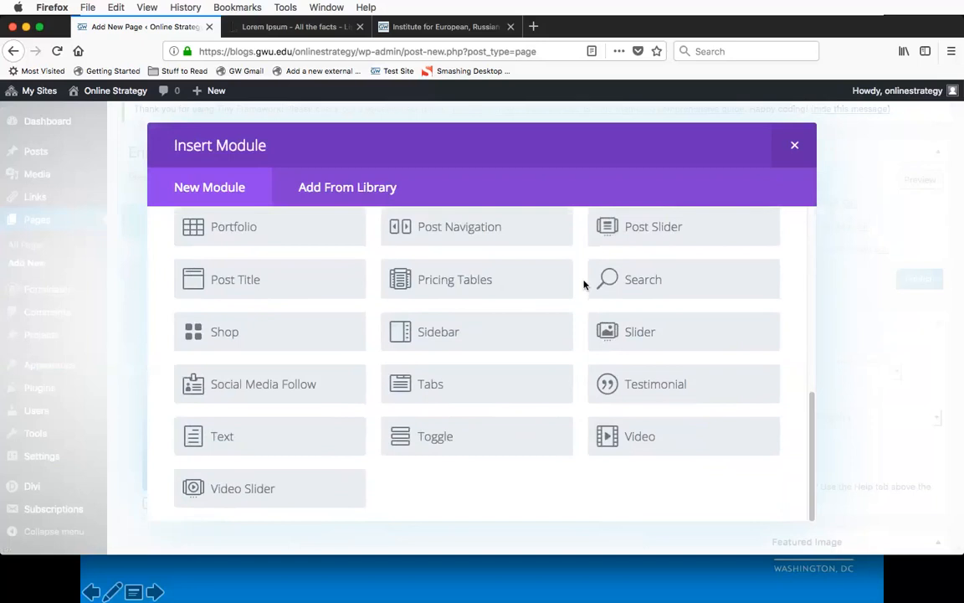
{"action": "scroll", "coordinate": [583, 284], "scroll_direction": "up", "scroll_amount": 1}
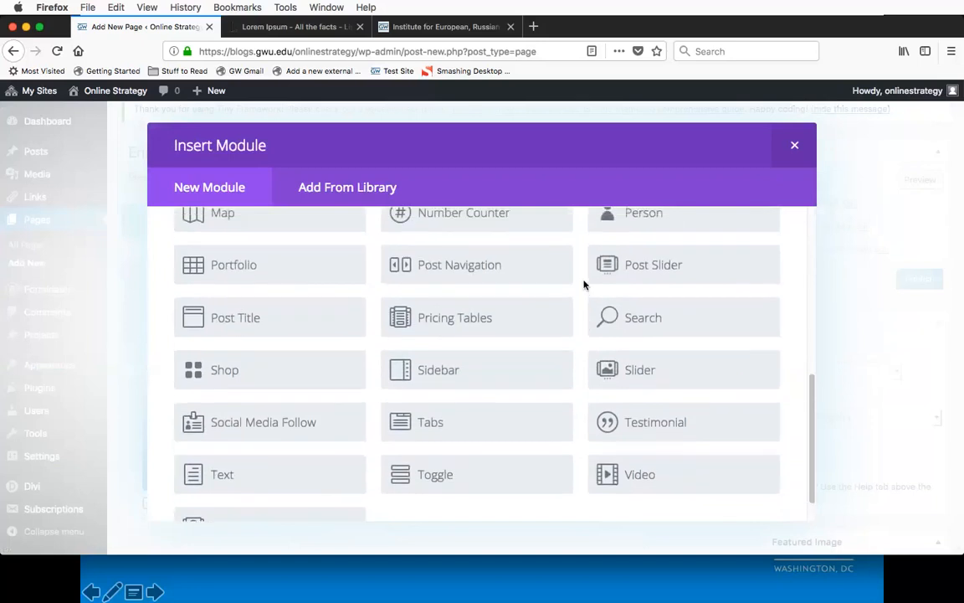
{"action": "scroll", "coordinate": [583, 285], "scroll_direction": "up", "scroll_amount": 4}
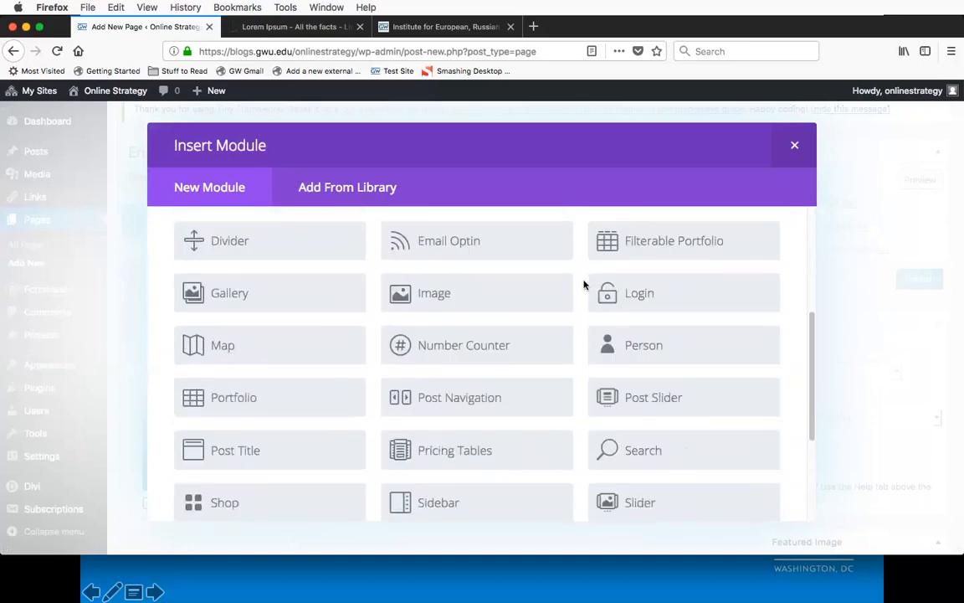
{"action": "scroll", "coordinate": [584, 285], "scroll_direction": "up", "scroll_amount": 4}
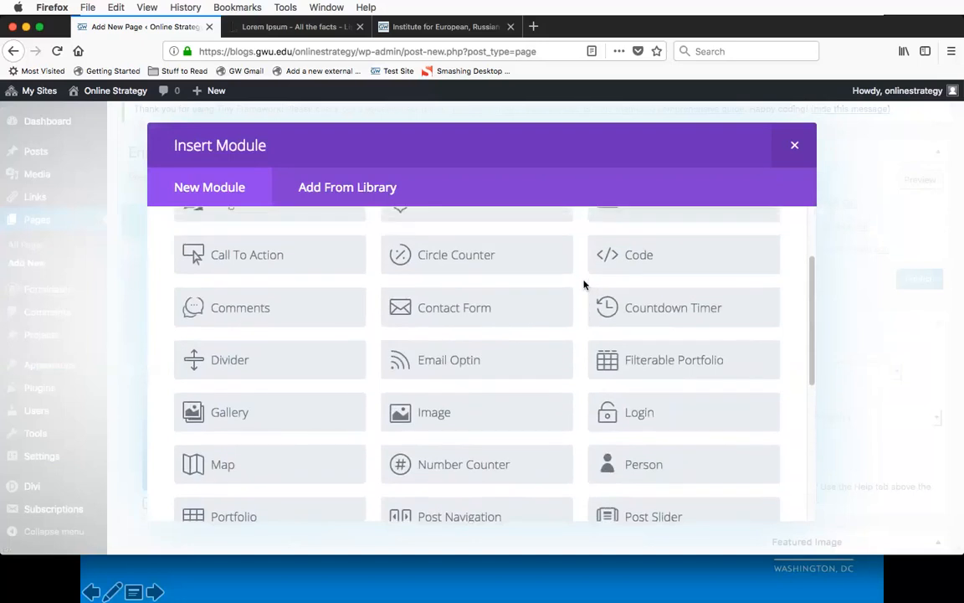
Step: Add a Text module to the row's first column
{"action": "scroll", "coordinate": [583, 285], "scroll_direction": "down", "scroll_amount": 7}
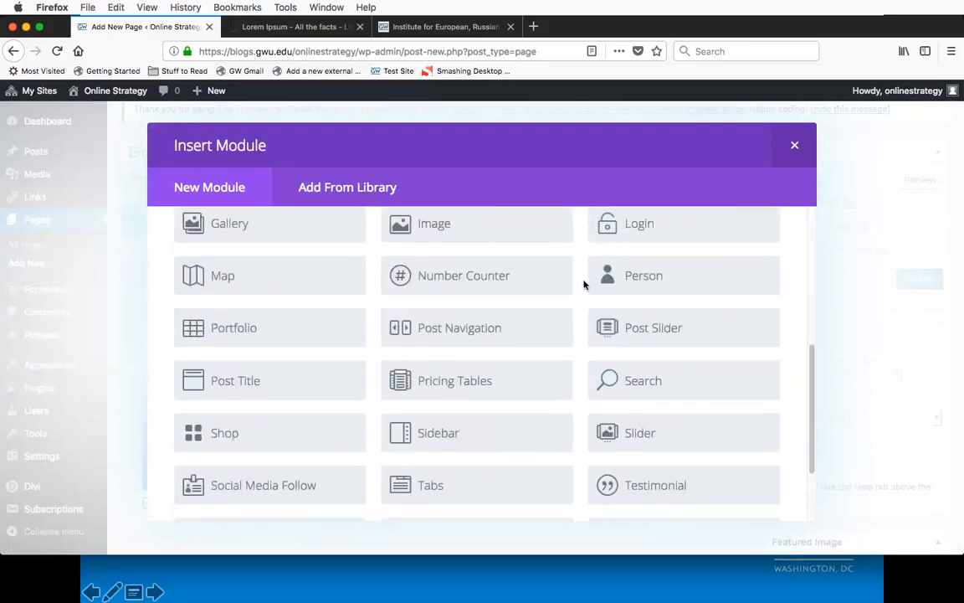
{"action": "scroll", "coordinate": [583, 285], "scroll_direction": "down", "scroll_amount": 2}
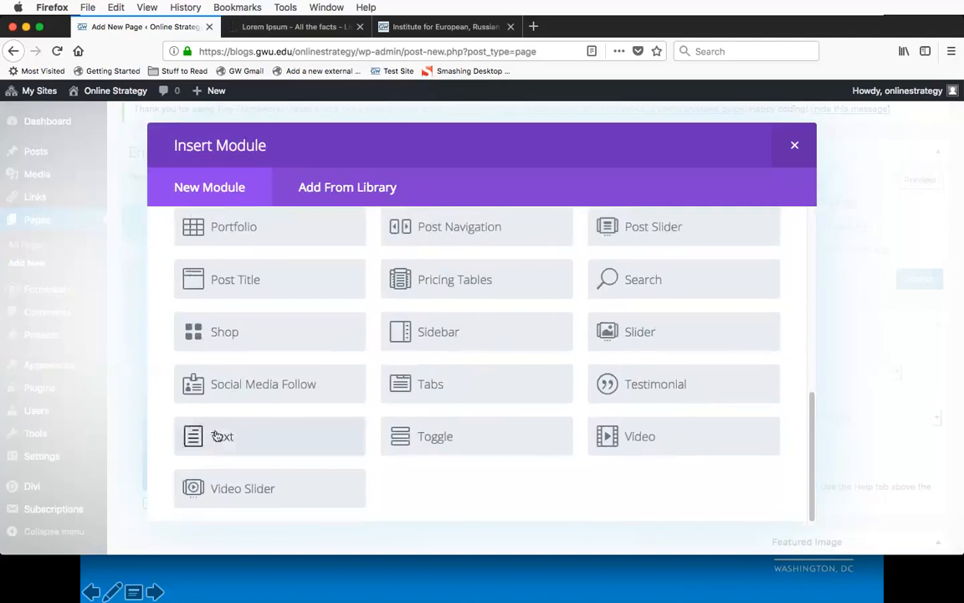
{"action": "left_click", "coordinate": [217, 437]}
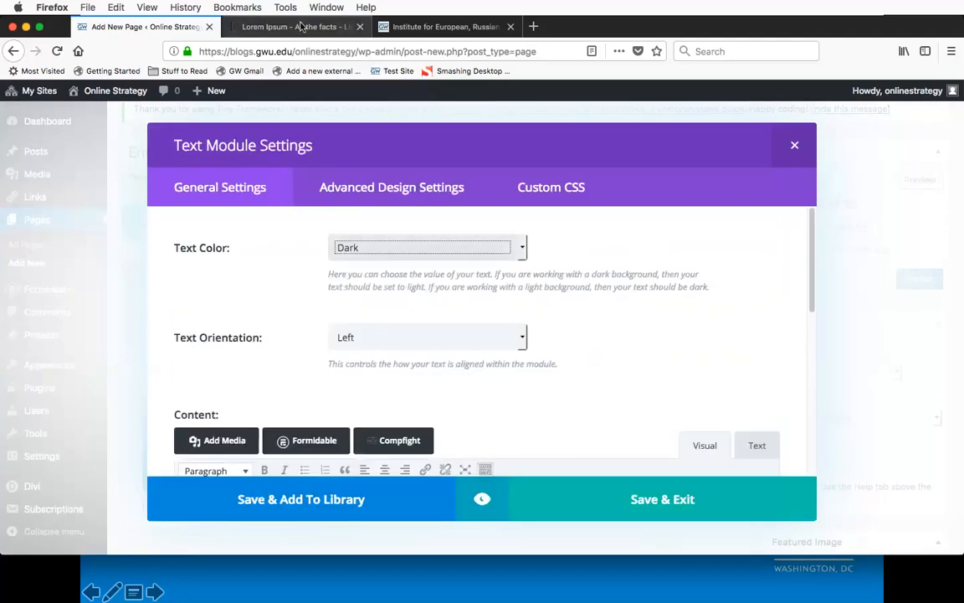
Step: Fill the Text module's content with the two selected Lorem Ipsum paragraphs from lipsum.com, keeping the text color Dark, and save the module
{"action": "left_click", "coordinate": [300, 27]}
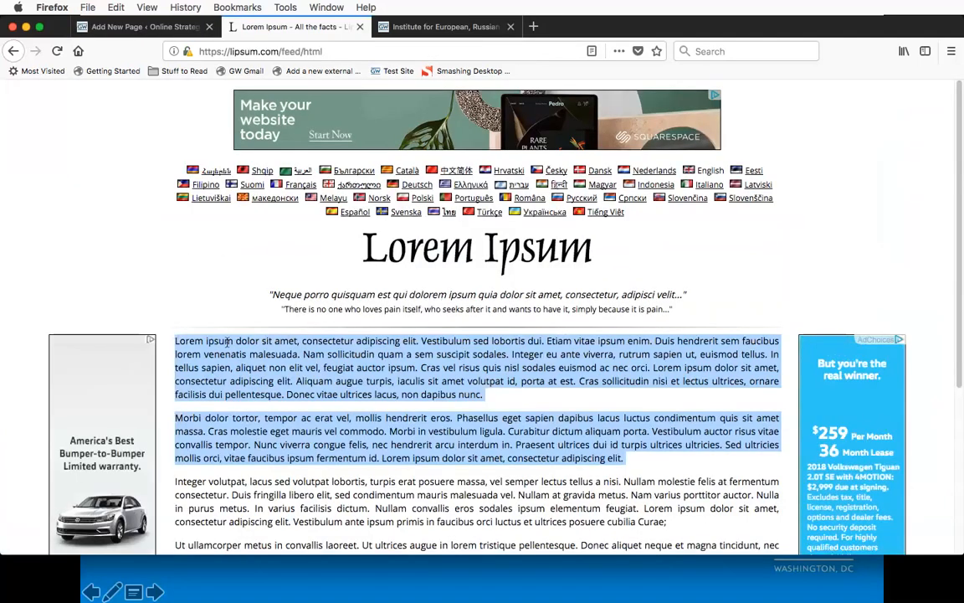
{"action": "left_click", "coordinate": [143, 28]}
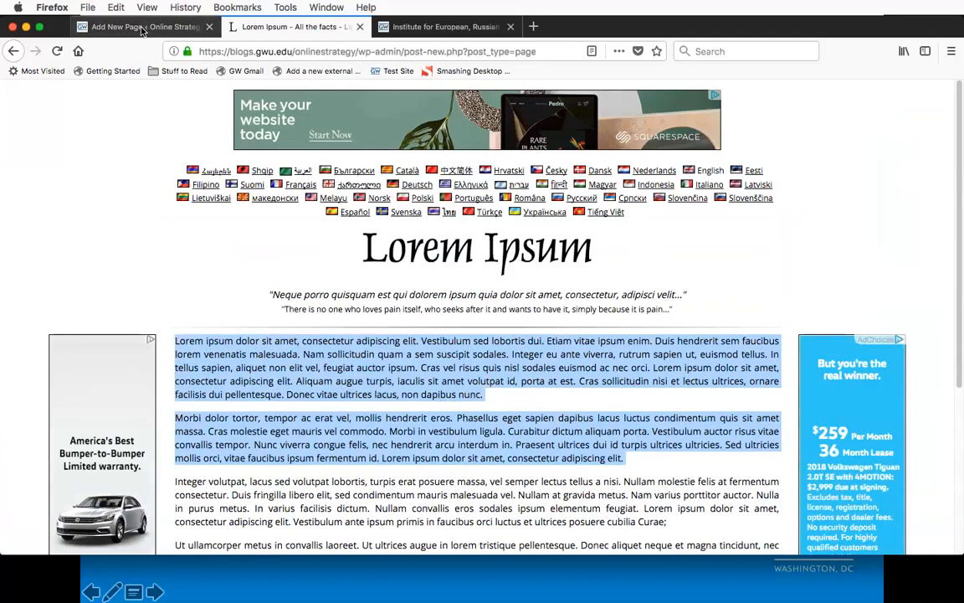
{"action": "scroll", "coordinate": [222, 305], "scroll_direction": "down", "scroll_amount": 2}
{"action": "scroll", "coordinate": [222, 305], "scroll_direction": "up", "scroll_amount": 2}
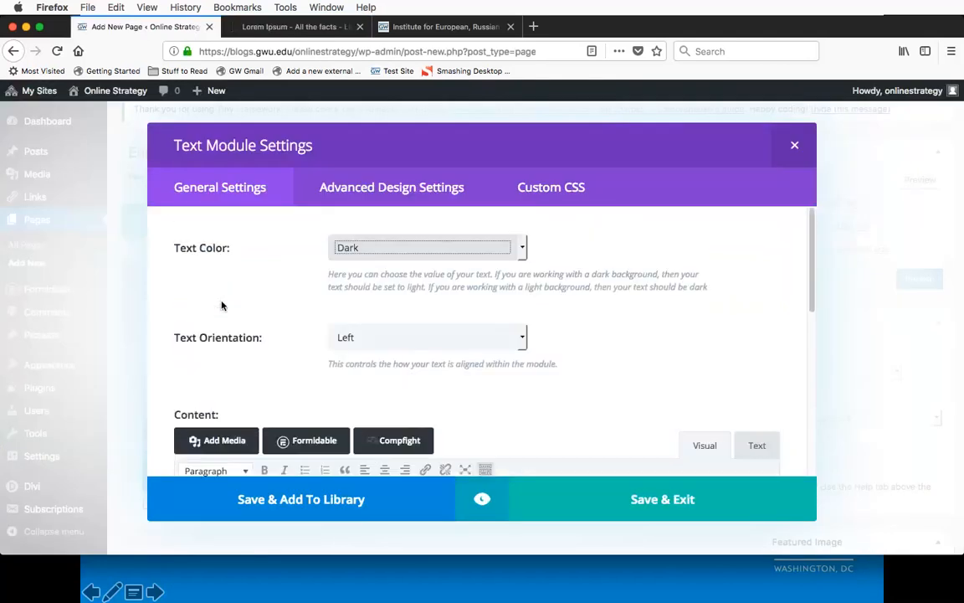
{"action": "left_click", "coordinate": [524, 250]}
{"action": "left_click", "coordinate": [555, 250]}
{"action": "left_click", "coordinate": [170, 327]}
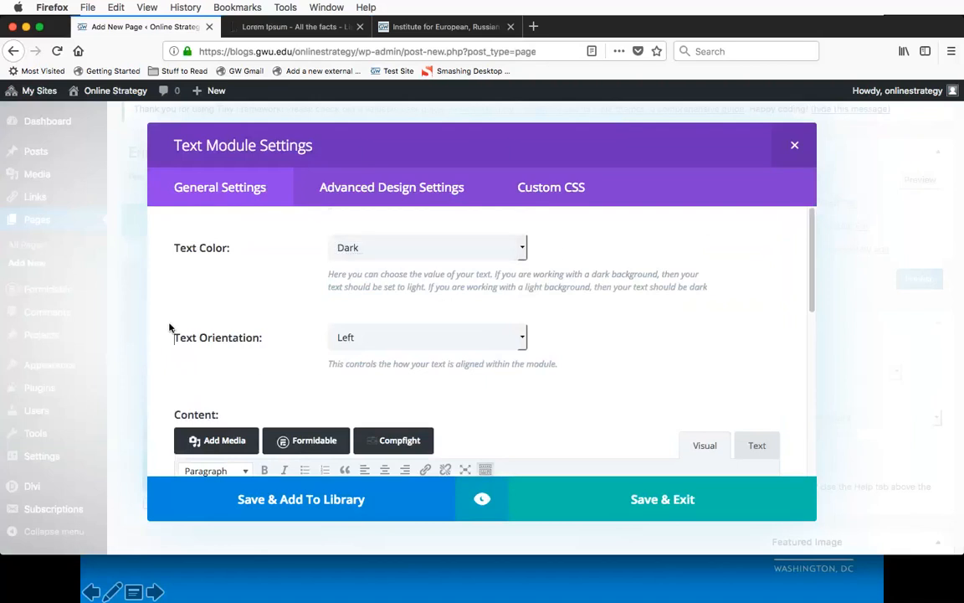
{"action": "scroll", "coordinate": [170, 328], "scroll_direction": "down", "scroll_amount": 5}
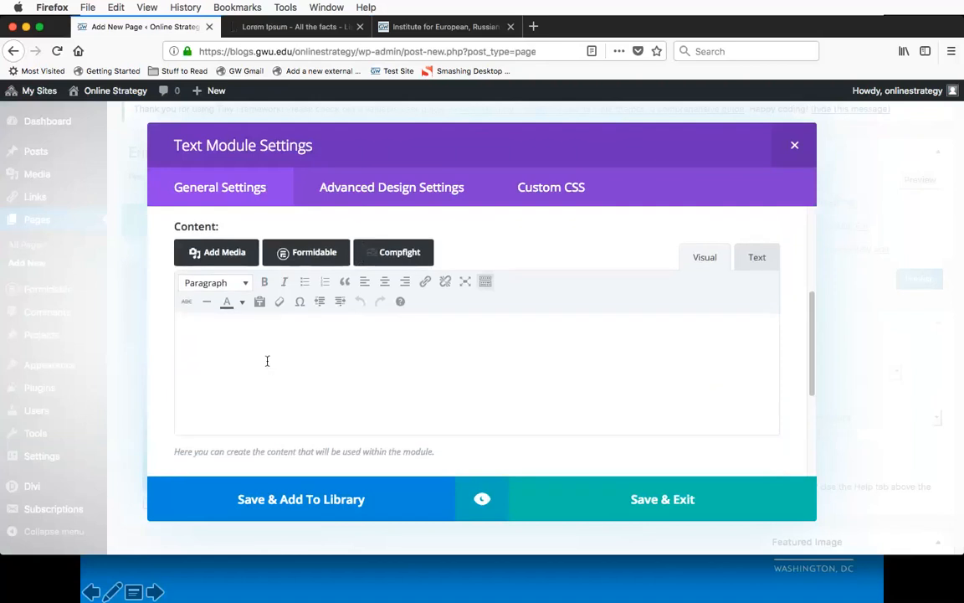
{"action": "key", "text": "super+v"}
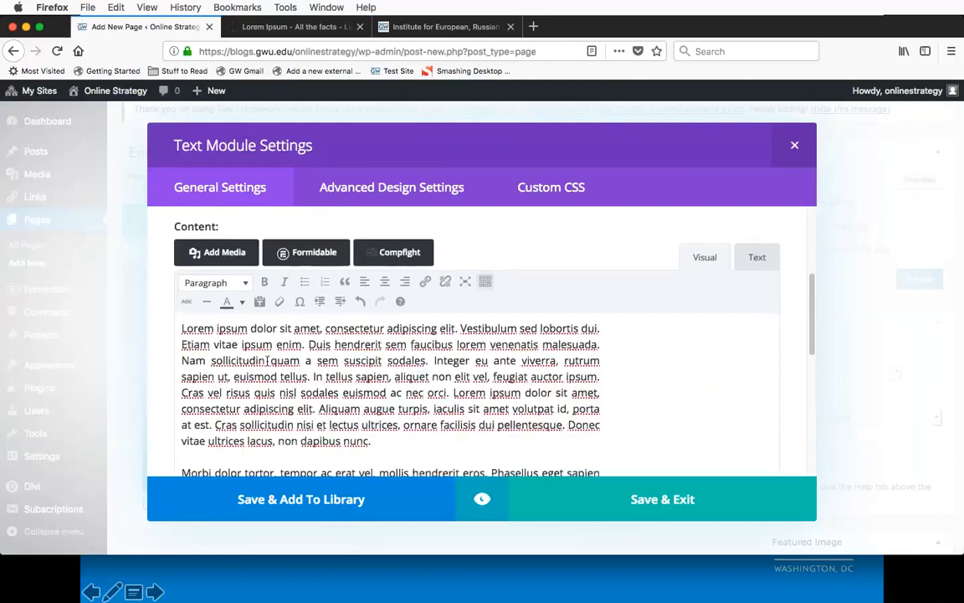
{"action": "scroll", "coordinate": [164, 355], "scroll_direction": "down", "scroll_amount": 2}
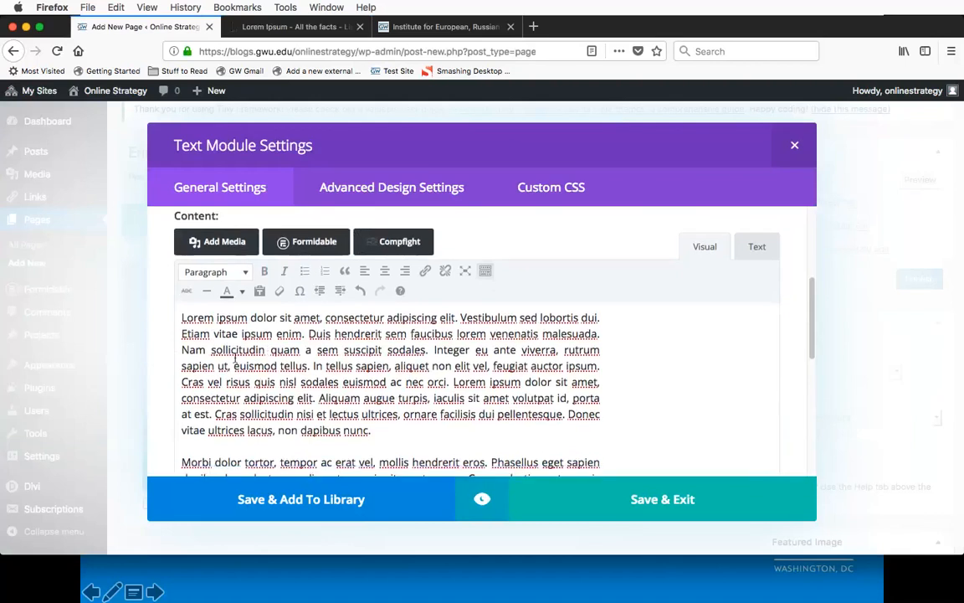
{"action": "left_click", "coordinate": [642, 507]}
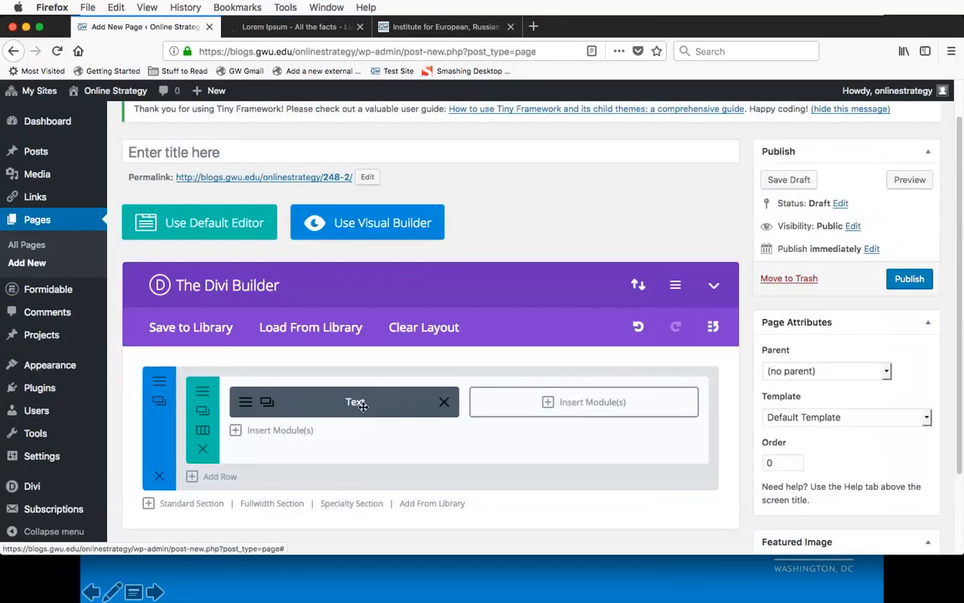
Step: Add a Countdown Timer module to the row's second column
{"action": "left_click", "coordinate": [578, 405]}
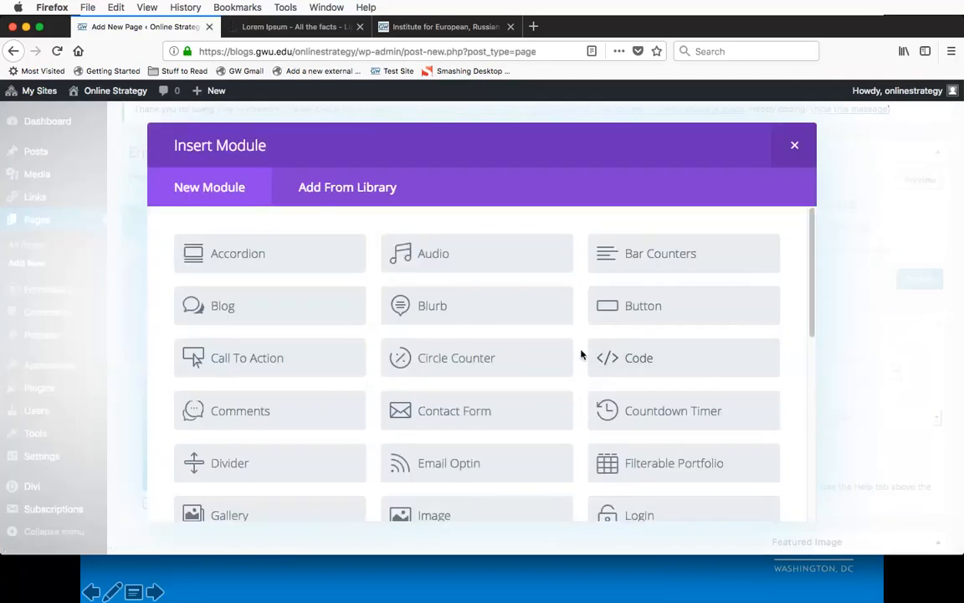
{"action": "scroll", "coordinate": [580, 354], "scroll_direction": "down", "scroll_amount": 1}
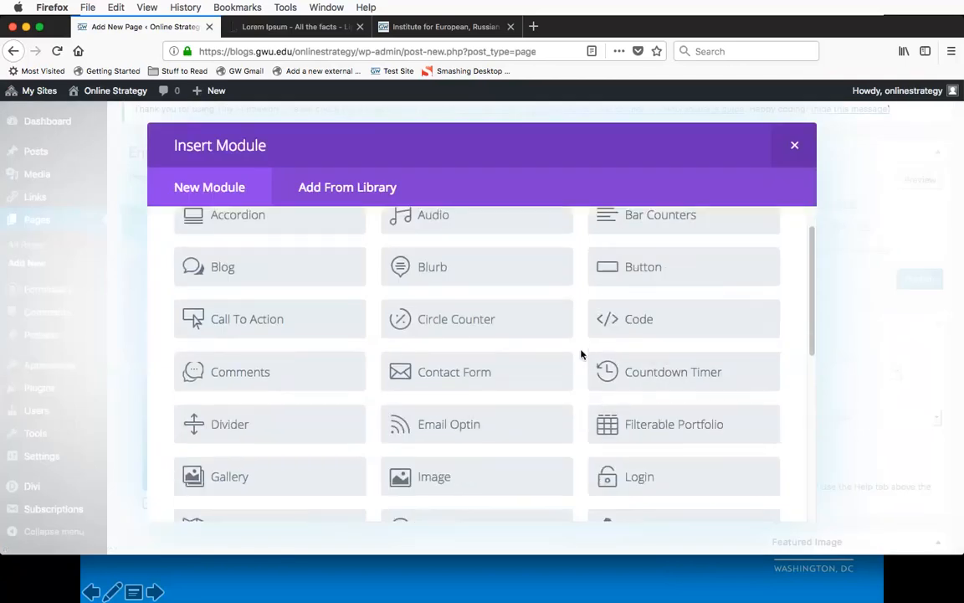
{"action": "left_click", "coordinate": [660, 372]}
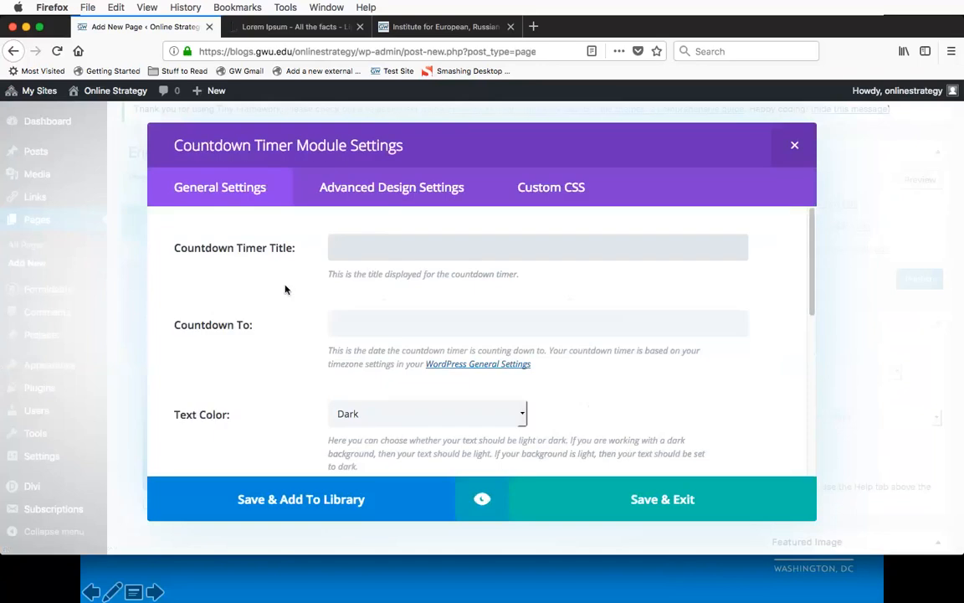
Step: Title the countdown timer "Countdown to Commencement"
{"action": "scroll", "coordinate": [349, 226], "scroll_direction": "down", "scroll_amount": 1}
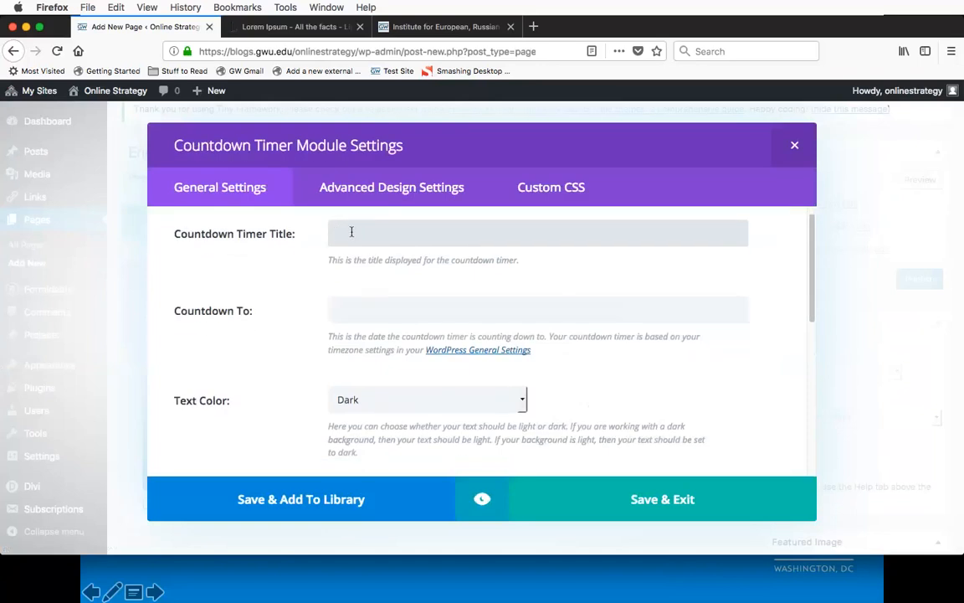
{"action": "type", "text": "Countdown to COmm"}
{"action": "key", "text": "BackSpace"}
{"action": "key", "text": "BackSpace"}
{"action": "key", "text": "BackSpace"}
{"action": "type", "text": "ommencement"}
Step: Set the countdown timer's target date and time to 05/20/2018 10:00
{"action": "scroll", "coordinate": [257, 315], "scroll_direction": "down", "scroll_amount": 2}
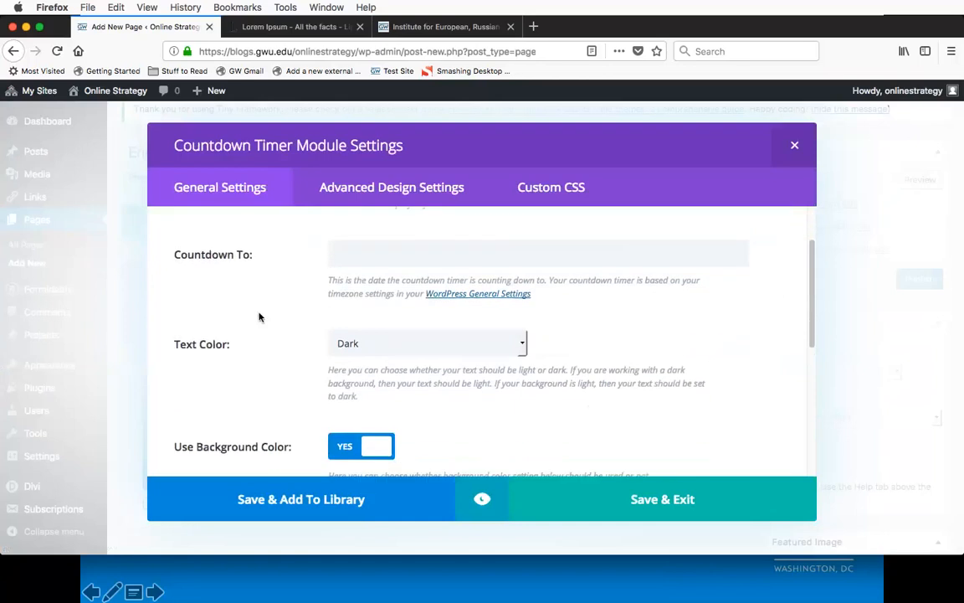
{"action": "left_click", "coordinate": [368, 252]}
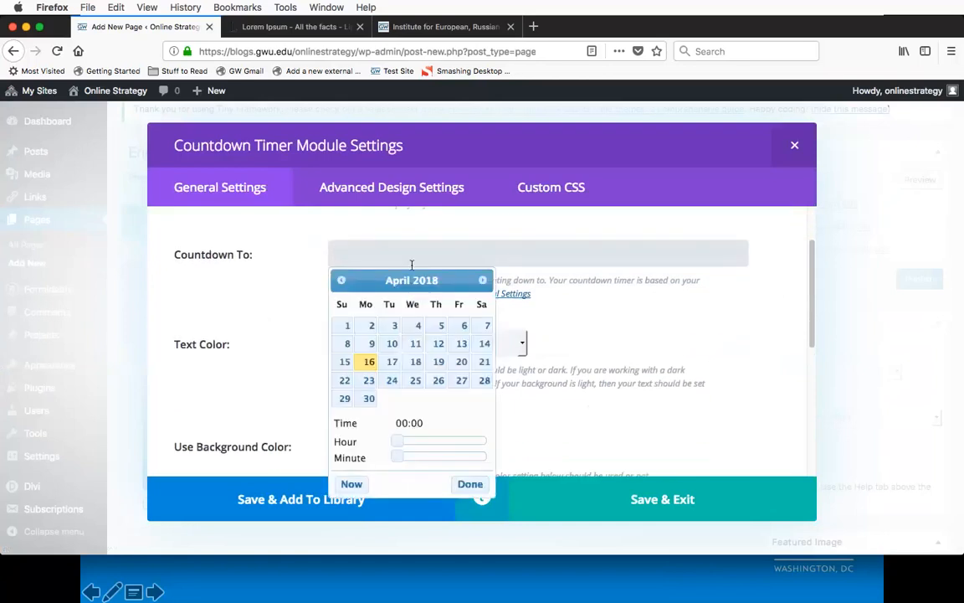
{"action": "left_click", "coordinate": [482, 281]}
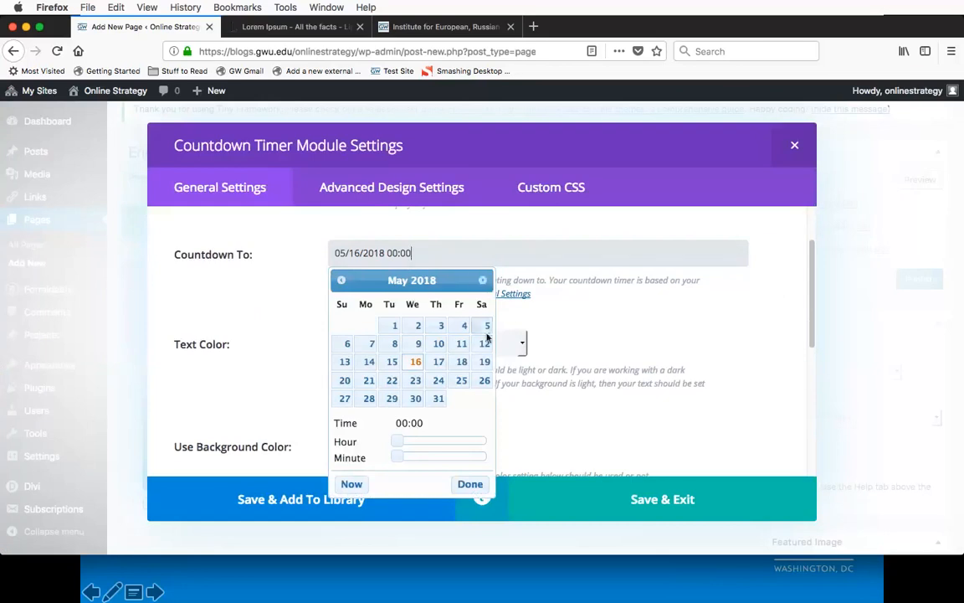
{"action": "left_click", "coordinate": [345, 381]}
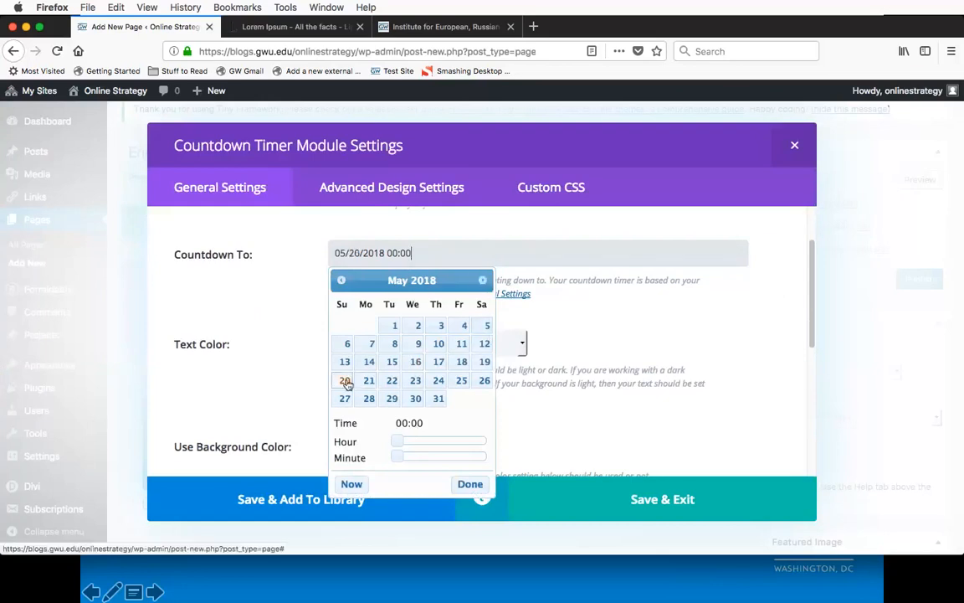
{"action": "double_click", "coordinate": [393, 253]}
{"action": "type", "text": "10"}
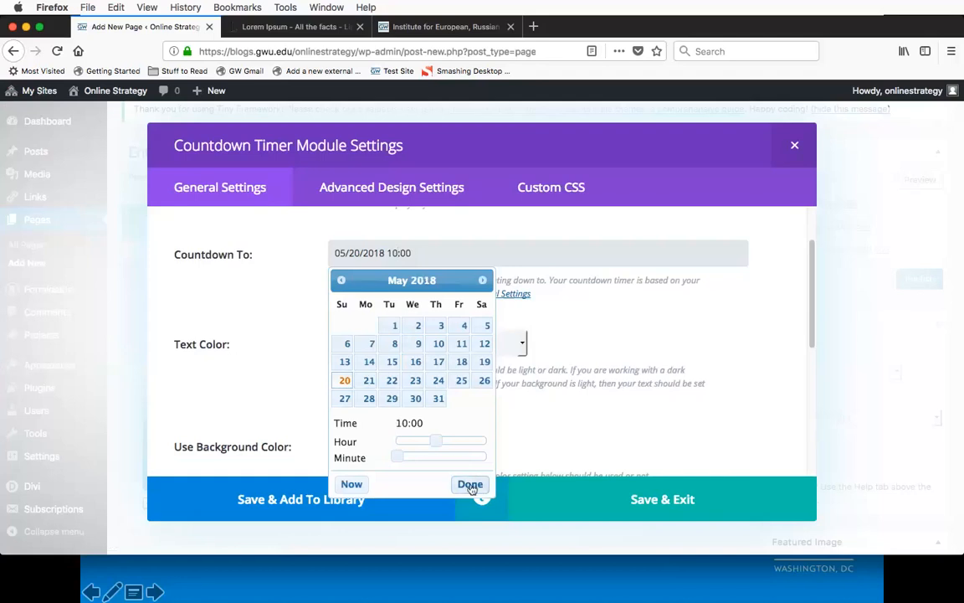
{"action": "left_click", "coordinate": [471, 487]}
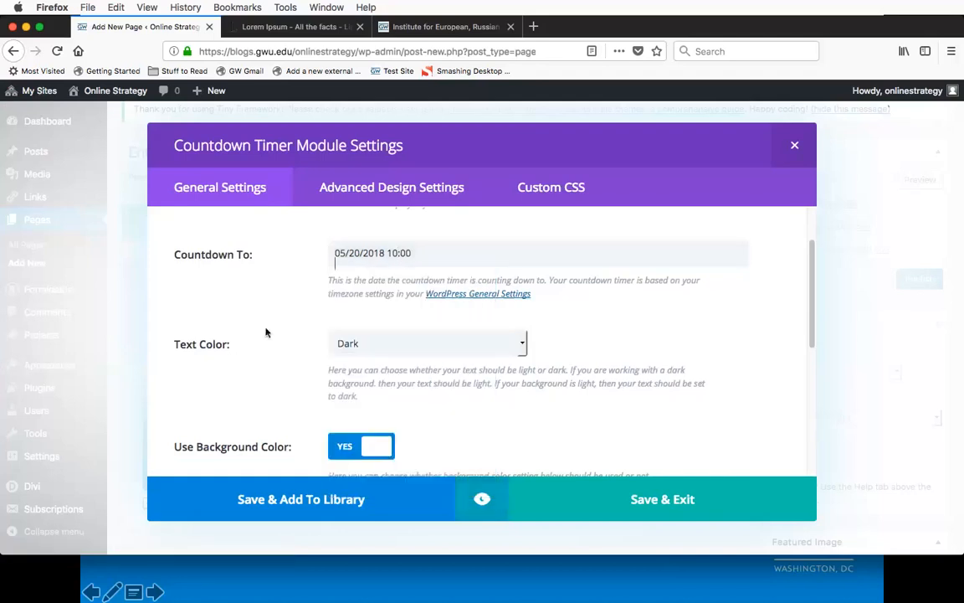
Step: Turn off the countdown timer's background color, keeping the text color Dark, and save the module
{"action": "scroll", "coordinate": [266, 333], "scroll_direction": "down", "scroll_amount": 1}
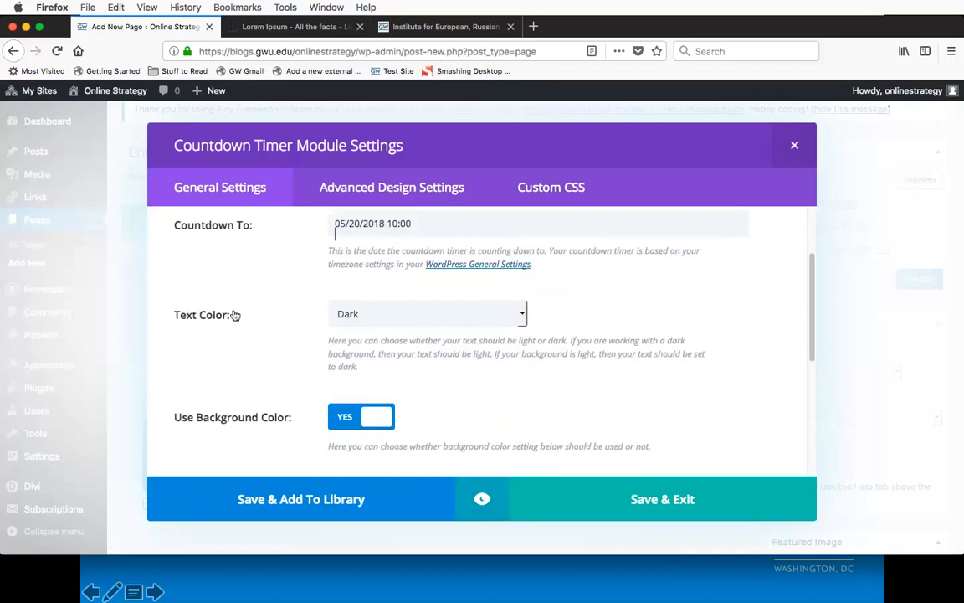
{"action": "scroll", "coordinate": [235, 315], "scroll_direction": "down", "scroll_amount": 1}
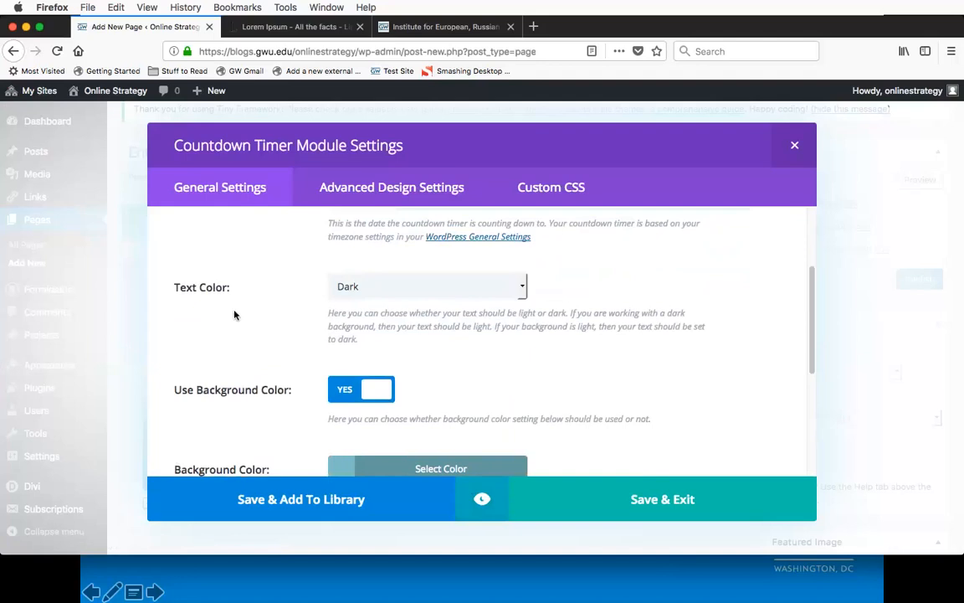
{"action": "scroll", "coordinate": [163, 303], "scroll_direction": "down", "scroll_amount": 2}
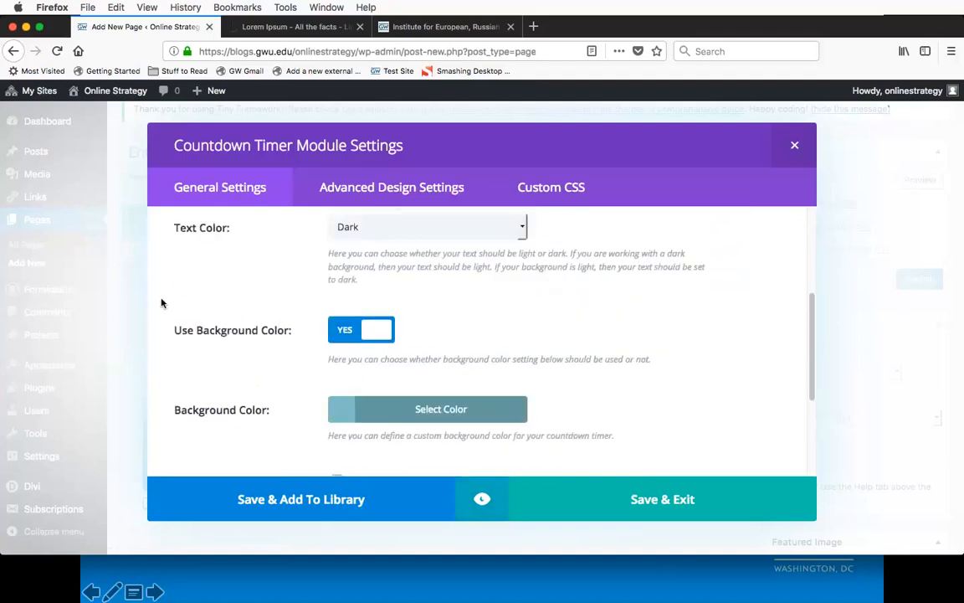
{"action": "scroll", "coordinate": [162, 303], "scroll_direction": "down", "scroll_amount": 5}
{"action": "scroll", "coordinate": [161, 303], "scroll_direction": "up", "scroll_amount": 3}
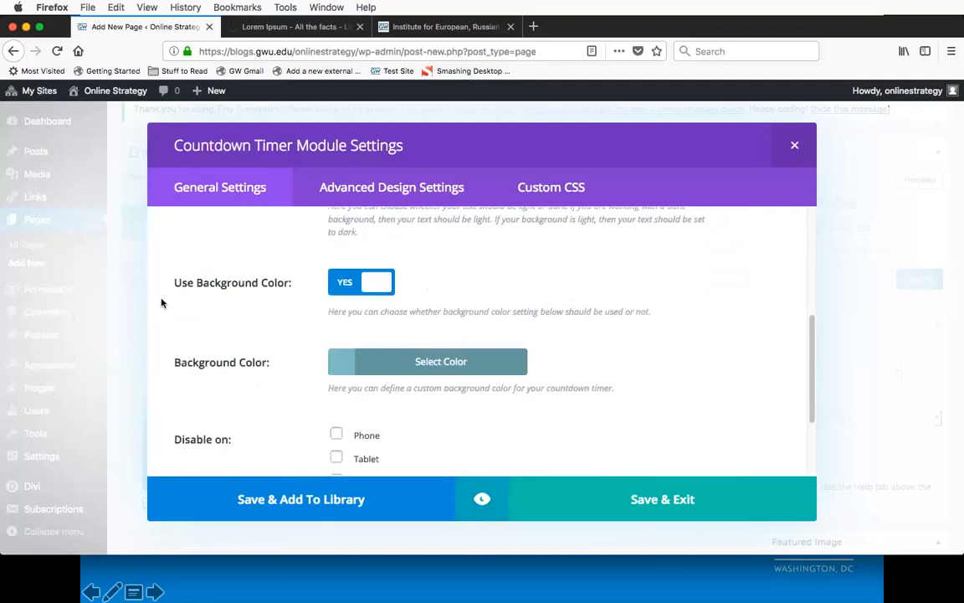
{"action": "left_click", "coordinate": [378, 282]}
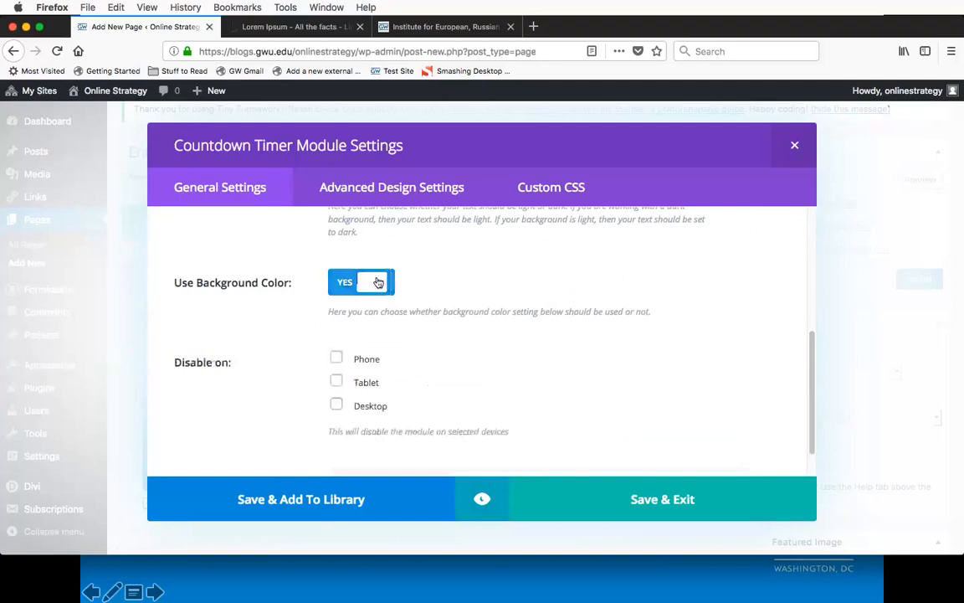
{"action": "left_click", "coordinate": [347, 284]}
{"action": "left_click", "coordinate": [348, 283]}
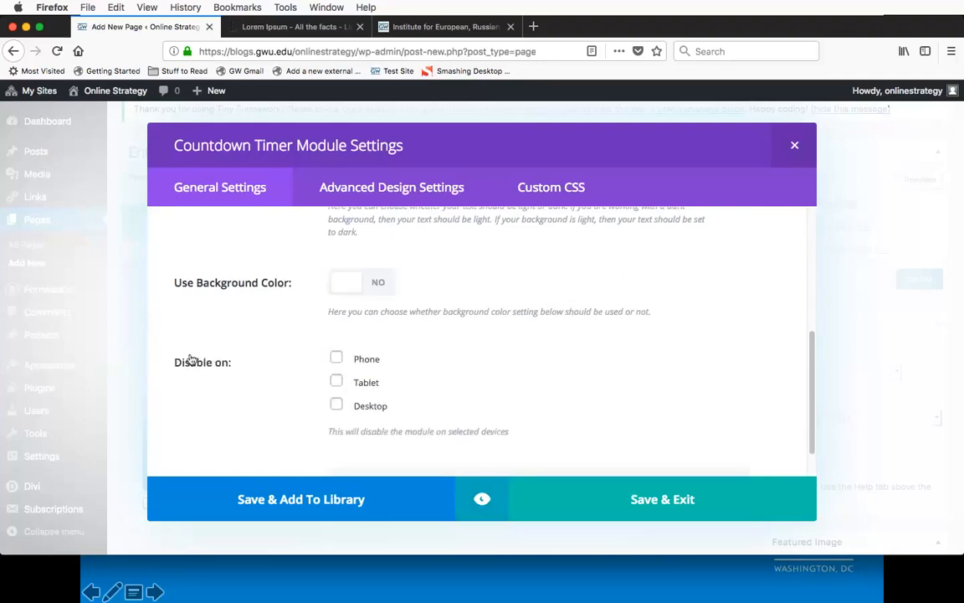
{"action": "scroll", "coordinate": [191, 360], "scroll_direction": "down", "scroll_amount": 2}
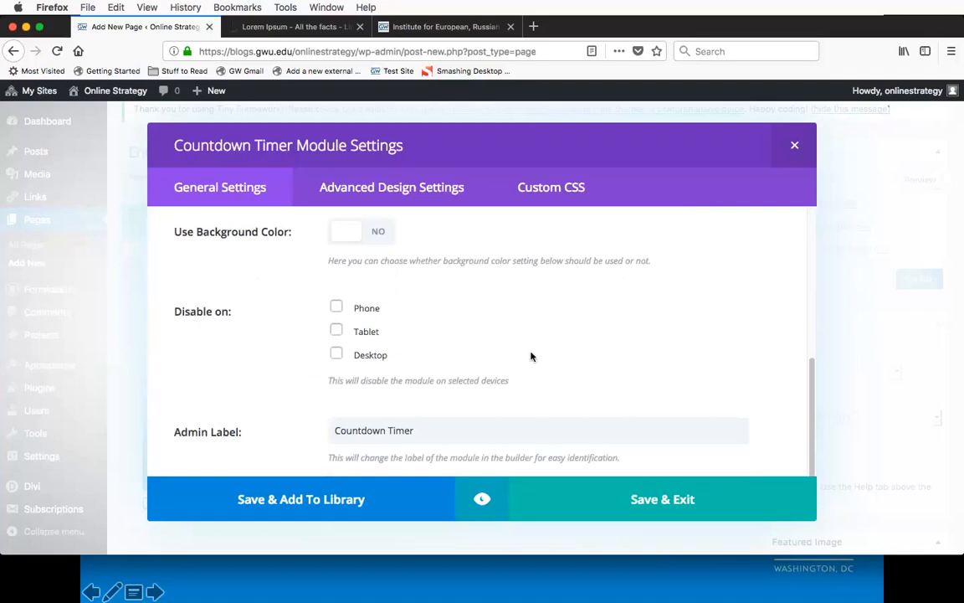
{"action": "left_click", "coordinate": [662, 503]}
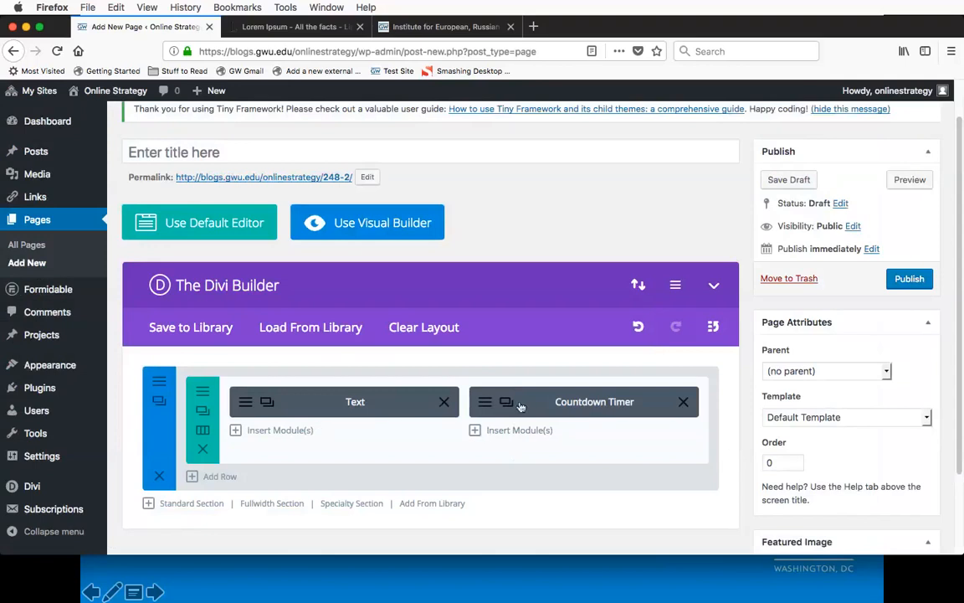
Step: Start a new row and examine how rows are laid out on the Institute for European, Russian, and Eurasian Studies homepage
{"action": "left_click", "coordinate": [217, 478]}
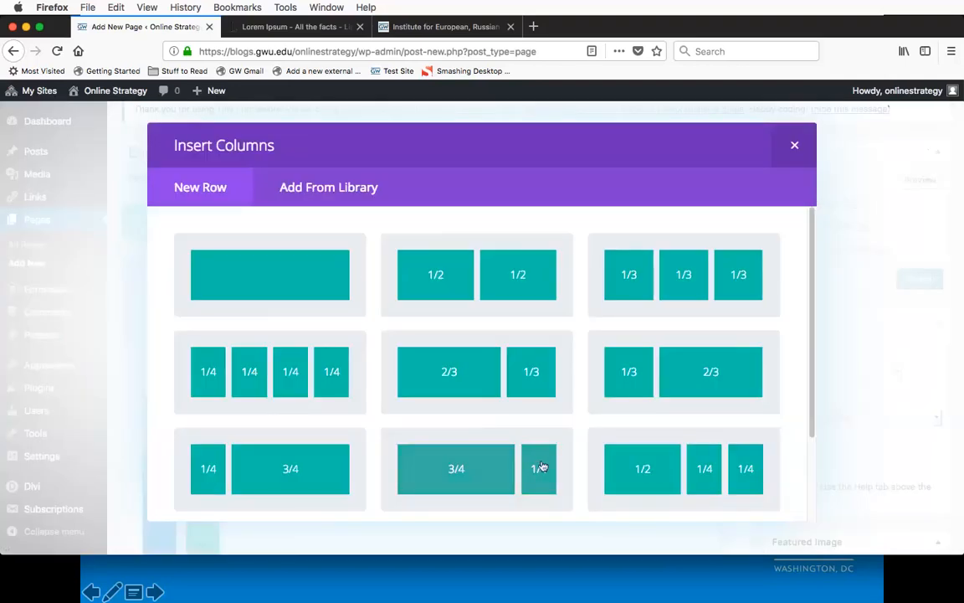
{"action": "left_click", "coordinate": [439, 26]}
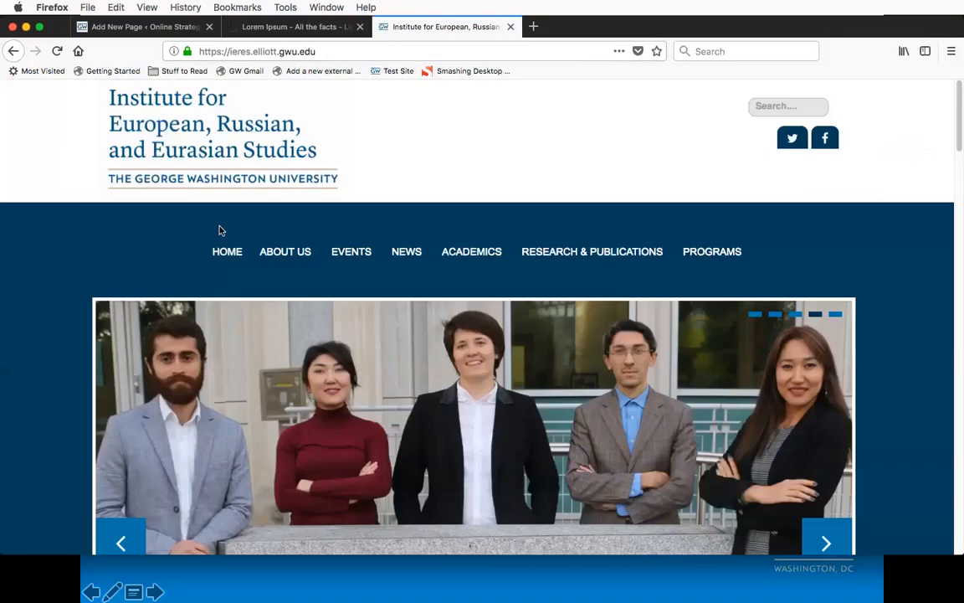
{"action": "scroll", "coordinate": [67, 251], "scroll_direction": "down", "scroll_amount": 10}
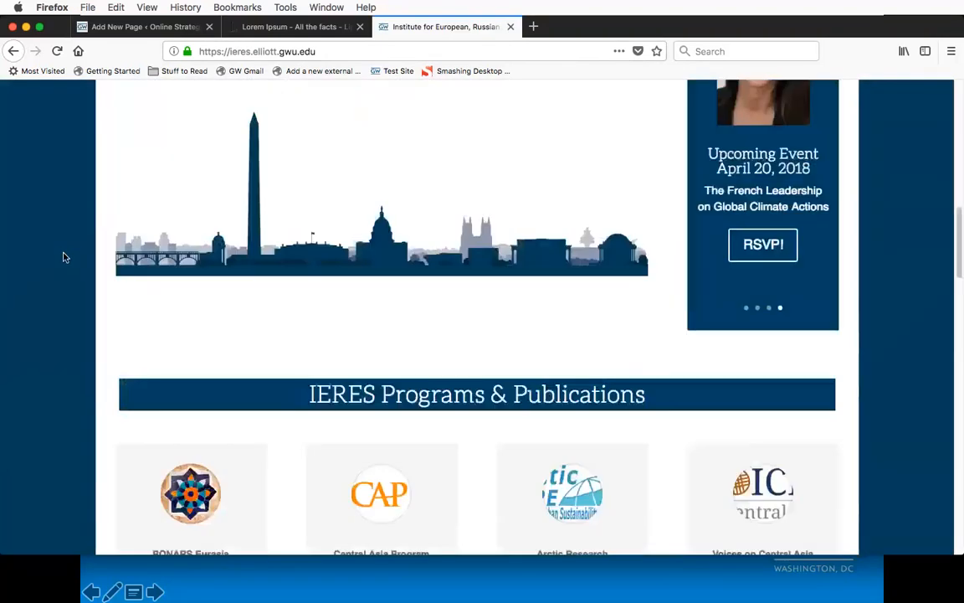
{"action": "scroll", "coordinate": [64, 255], "scroll_direction": "up", "scroll_amount": 5}
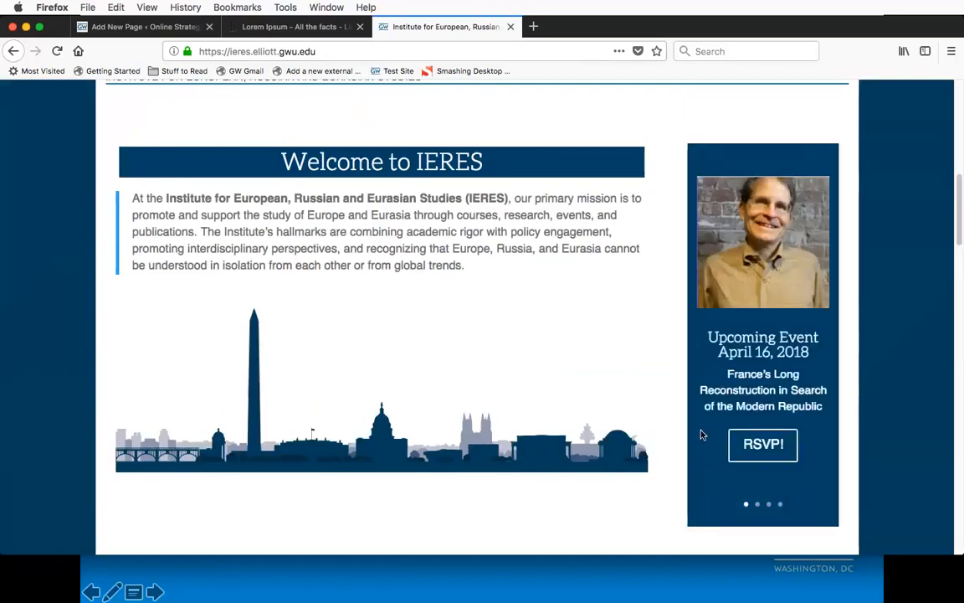
{"action": "scroll", "coordinate": [446, 400], "scroll_direction": "down", "scroll_amount": 8}
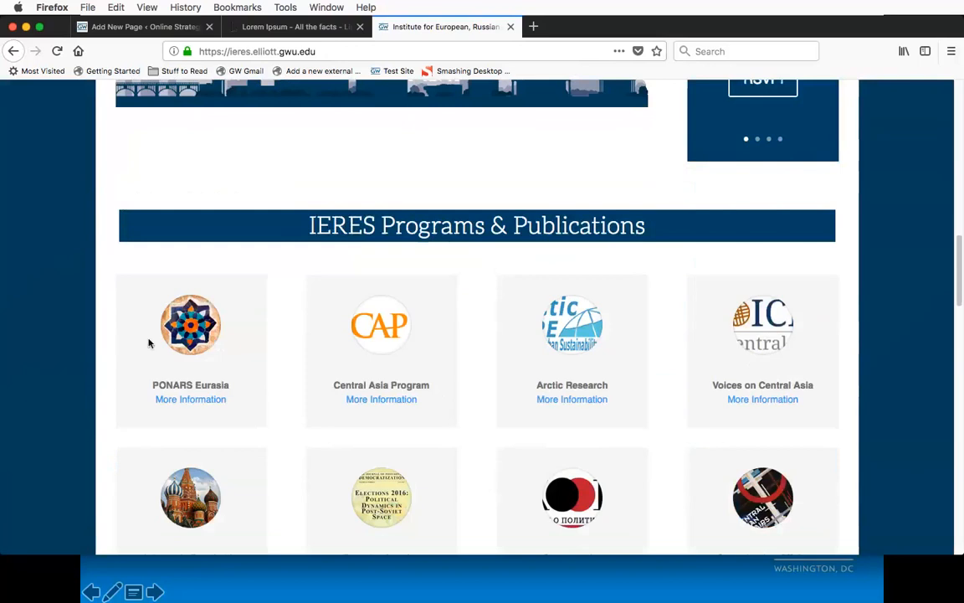
{"action": "scroll", "coordinate": [610, 359], "scroll_direction": "down", "scroll_amount": 9}
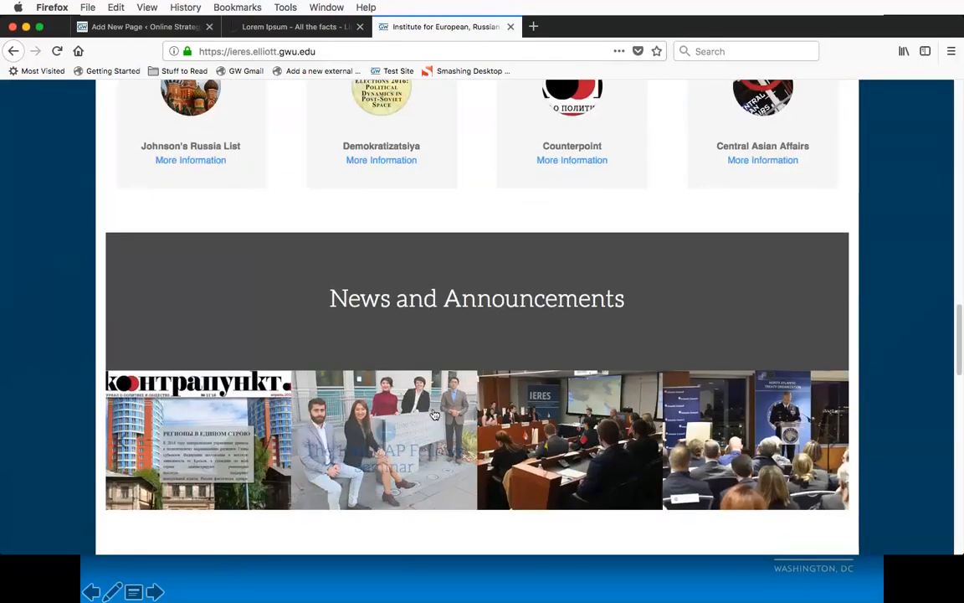
{"action": "scroll", "coordinate": [32, 308], "scroll_direction": "up", "scroll_amount": 3}
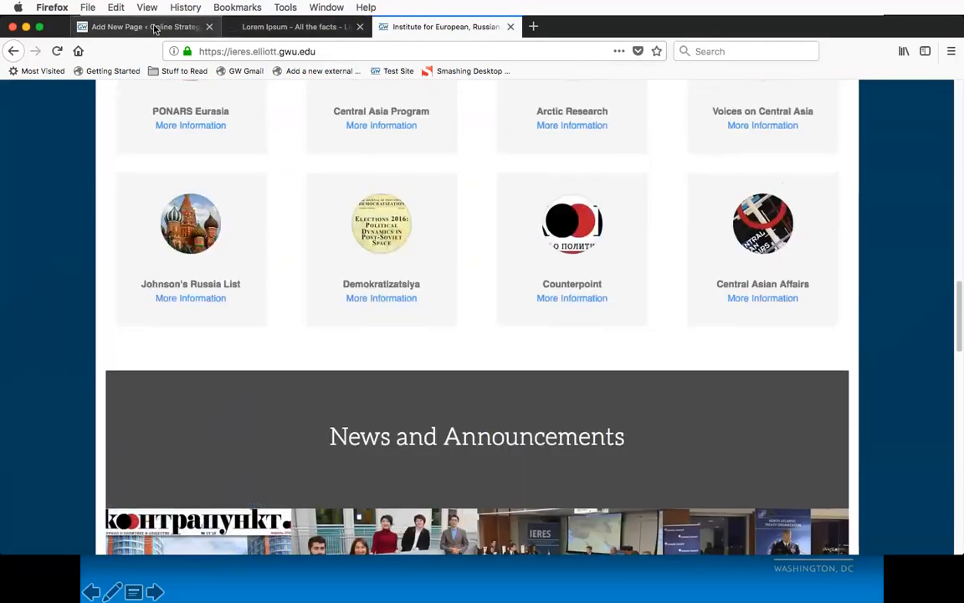
Step: Return to the page editor, dismiss the column layout choices, and delete the empty second row
{"action": "left_click", "coordinate": [154, 28]}
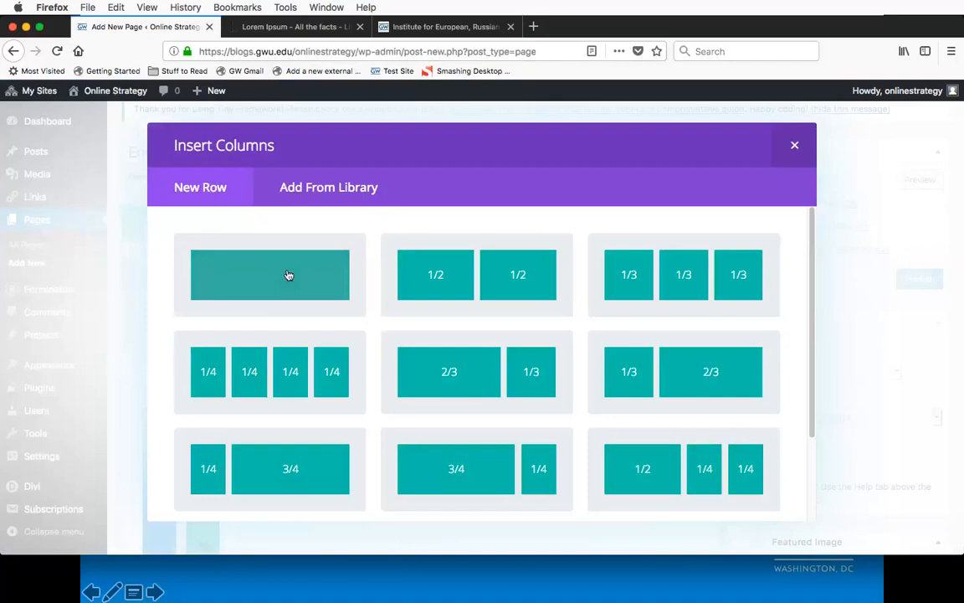
{"action": "left_click", "coordinate": [794, 146]}
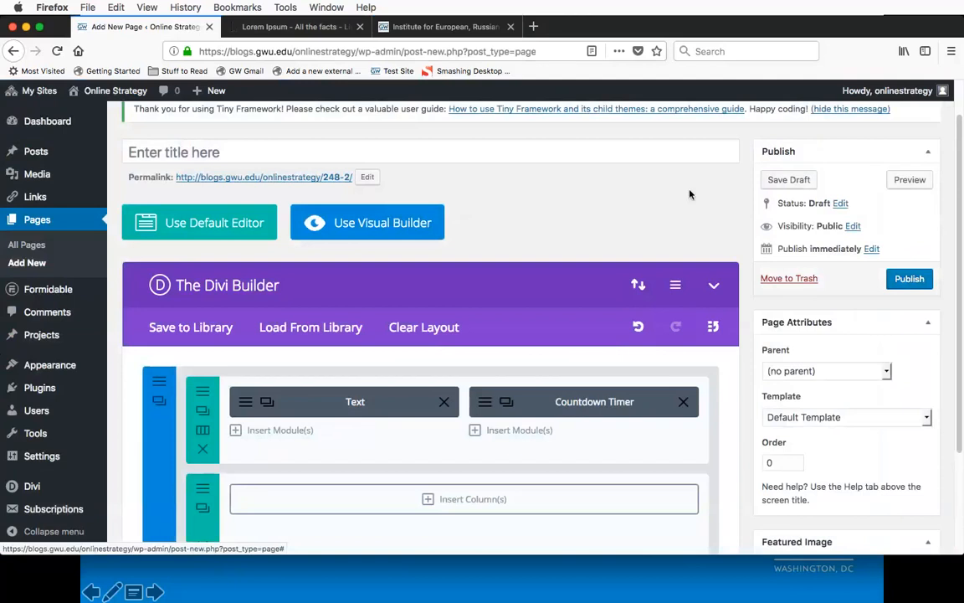
{"action": "scroll", "coordinate": [654, 206], "scroll_direction": "down", "scroll_amount": 2}
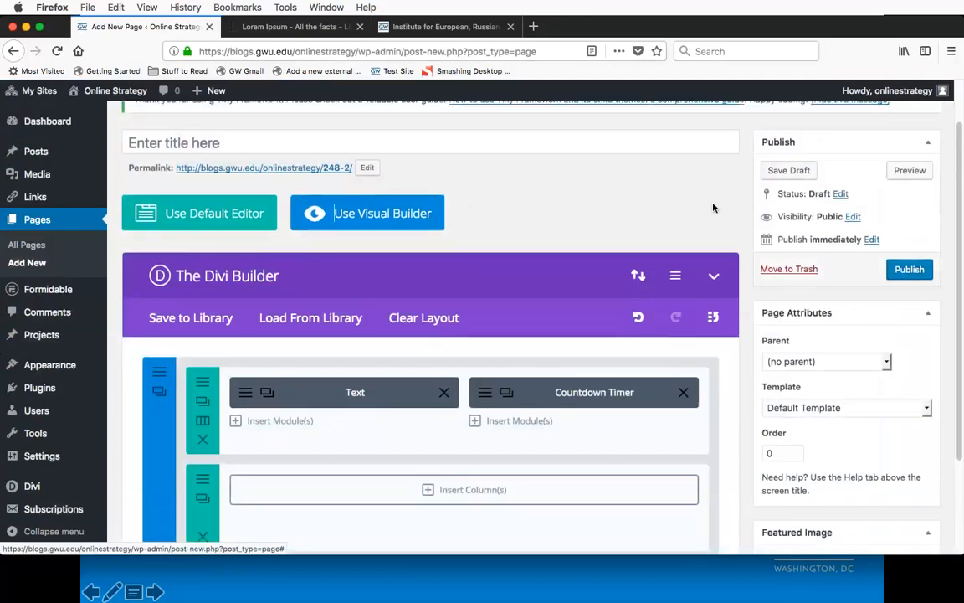
{"action": "scroll", "coordinate": [752, 223], "scroll_direction": "down", "scroll_amount": 5}
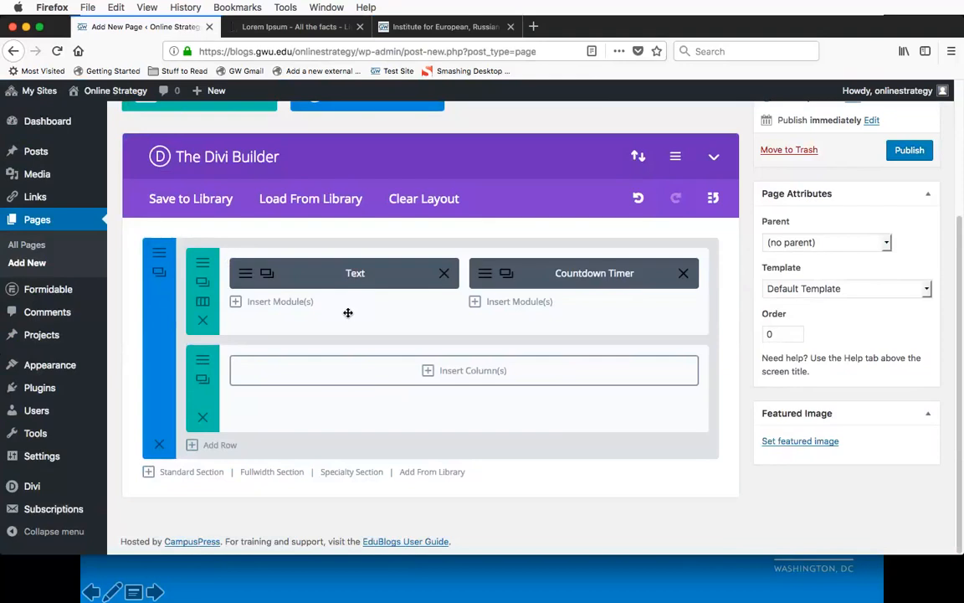
{"action": "left_click", "coordinate": [204, 419]}
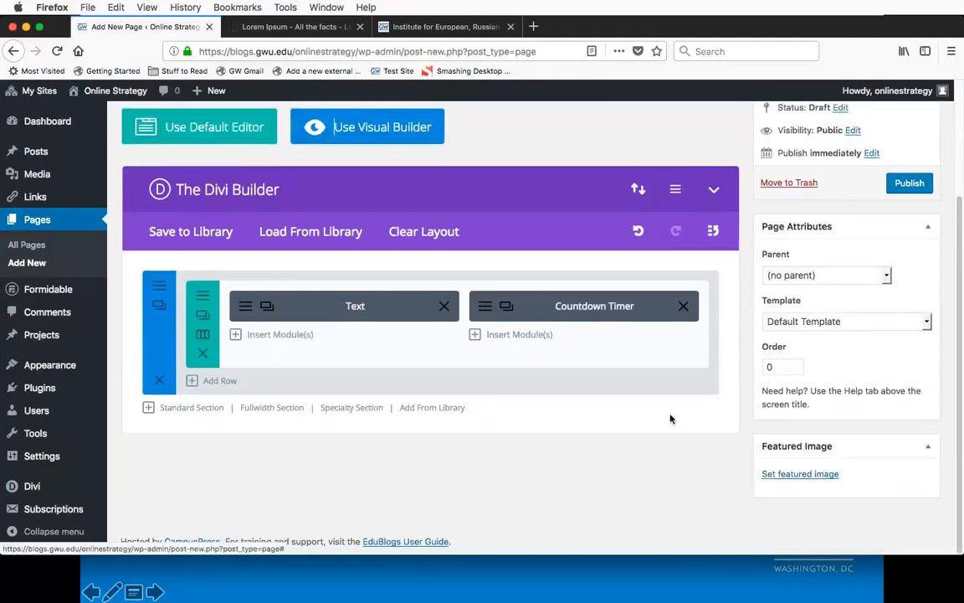
Step: Publish the page and update it with a title made of the author's possessive first name followed by "Divibuilder Page"
{"action": "left_click", "coordinate": [910, 185]}
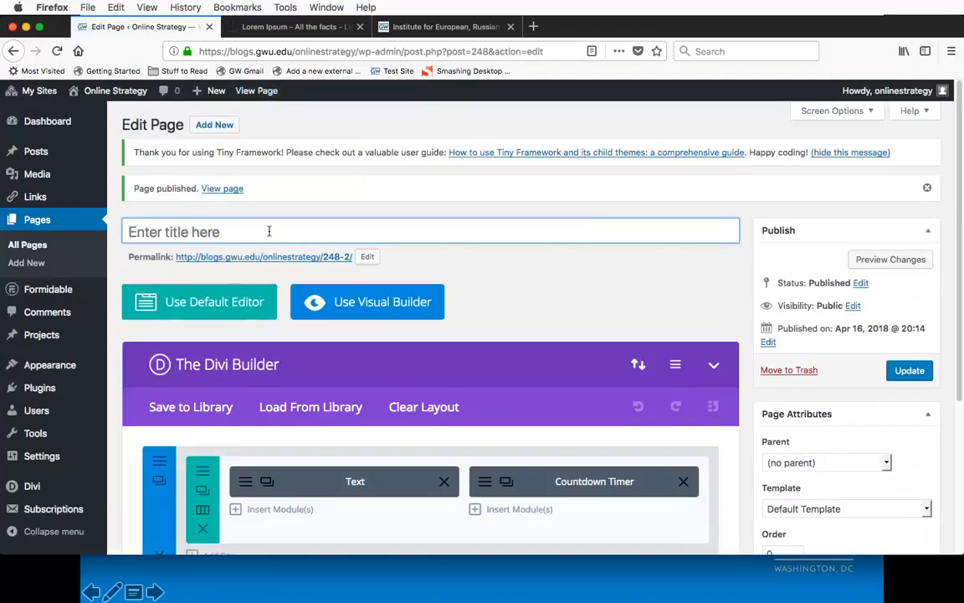
{"action": "type", "text": "Natasha's "}
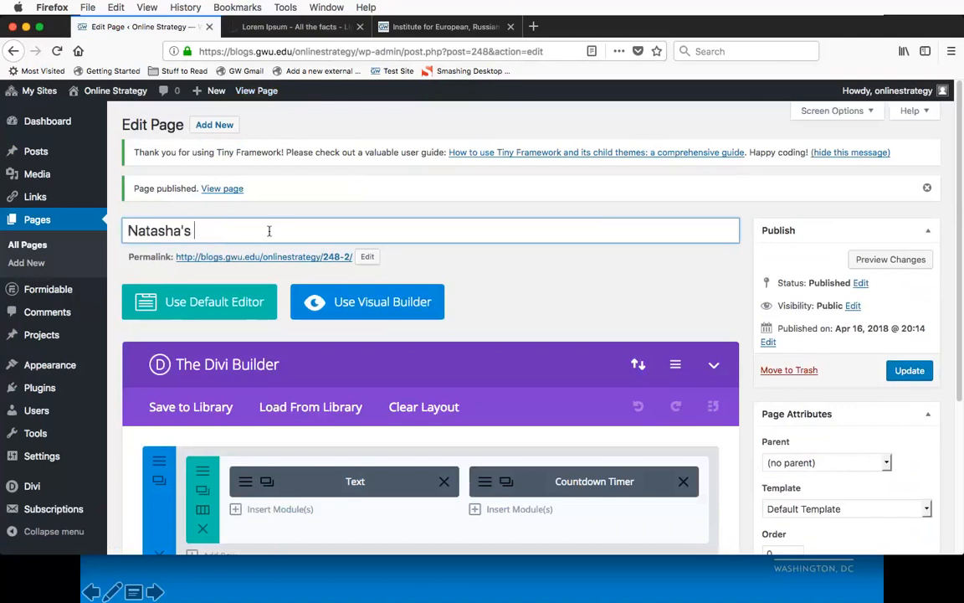
{"action": "type", "text": "Divibuilder Page"}
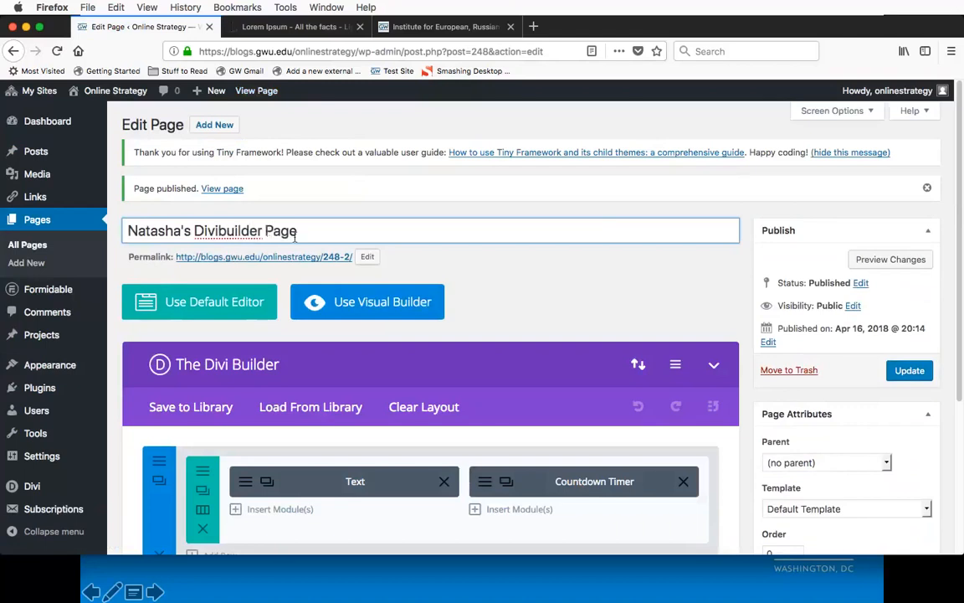
{"action": "left_click", "coordinate": [921, 374]}
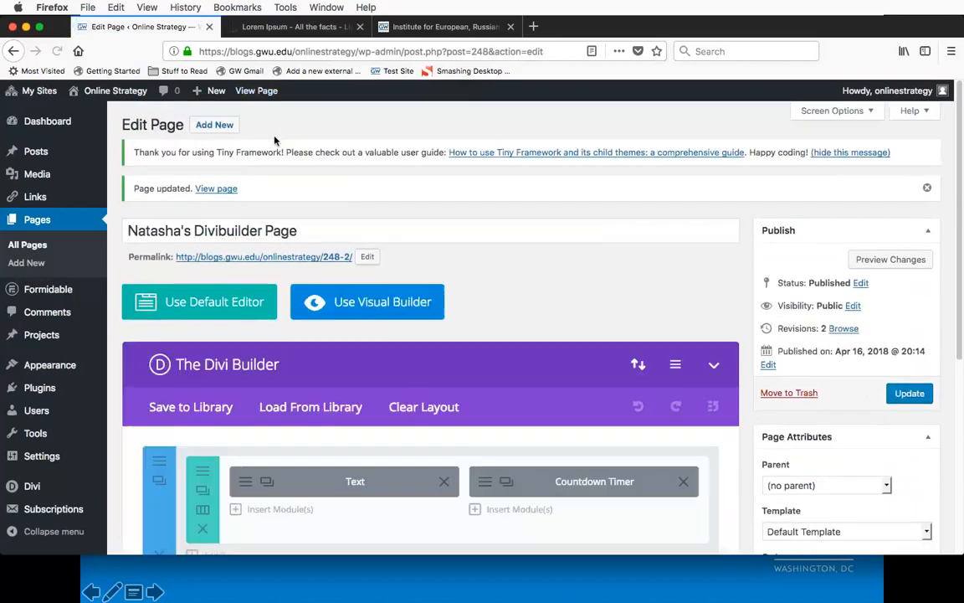
Step: View the published page and examine its text column and commencement countdown
{"action": "left_click", "coordinate": [257, 91]}
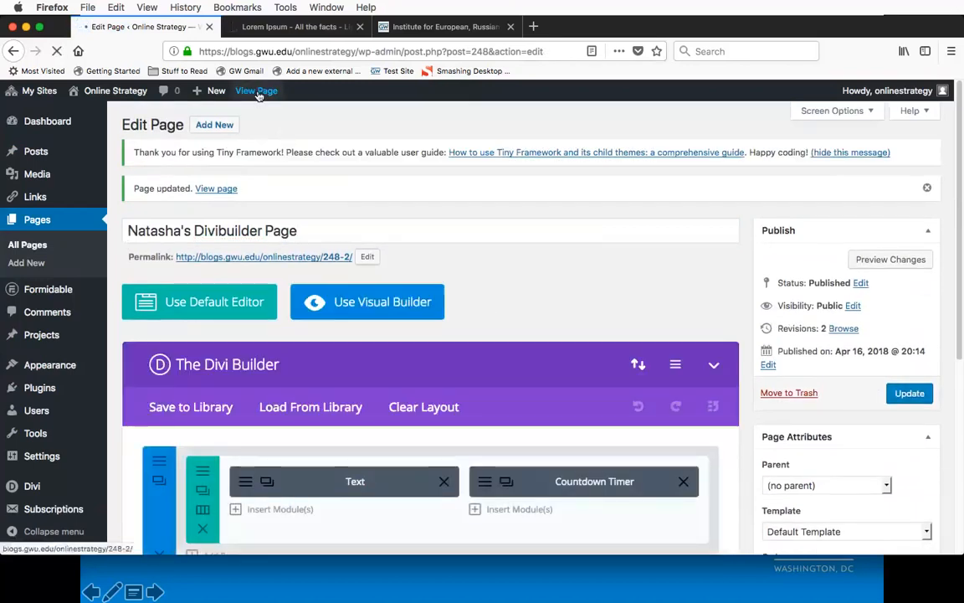
{"action": "scroll", "coordinate": [93, 224], "scroll_direction": "down", "scroll_amount": 5}
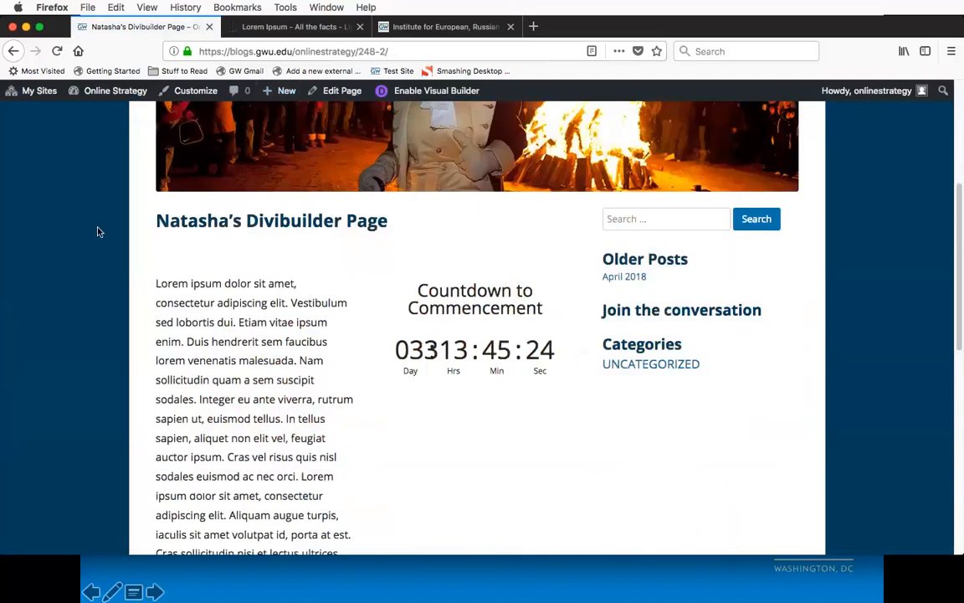
{"action": "scroll", "coordinate": [215, 308], "scroll_direction": "down", "scroll_amount": 6}
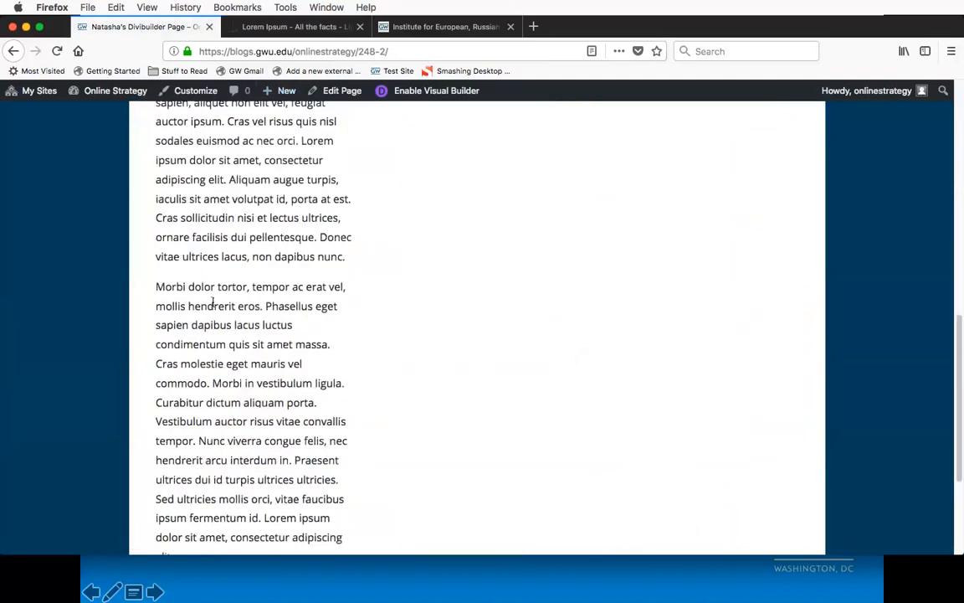
{"action": "scroll", "coordinate": [214, 307], "scroll_direction": "up", "scroll_amount": 6}
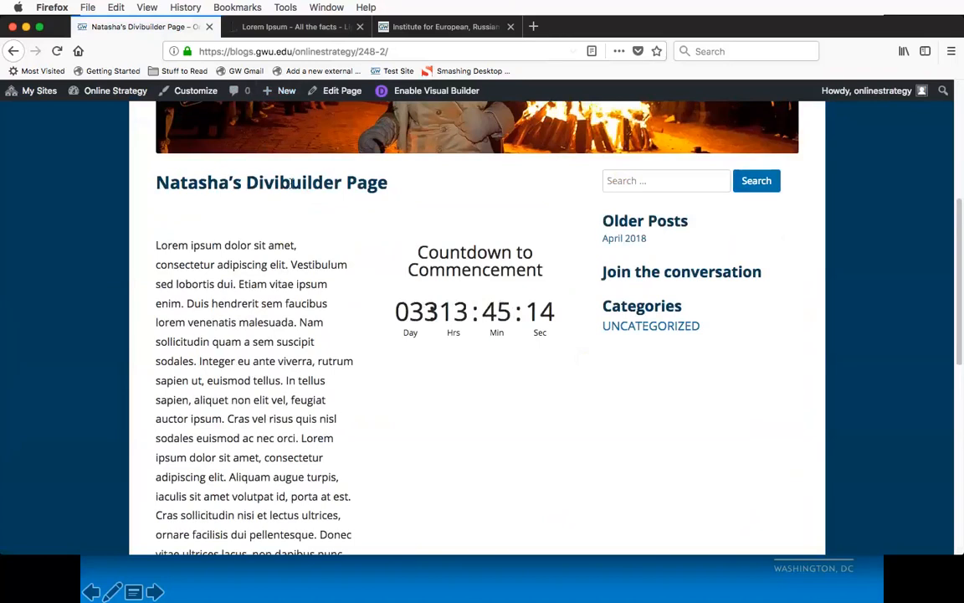
Step: Reopen the page for editing, set its template to the full-width one with no sidebar, and update the page
{"action": "left_click", "coordinate": [331, 90]}
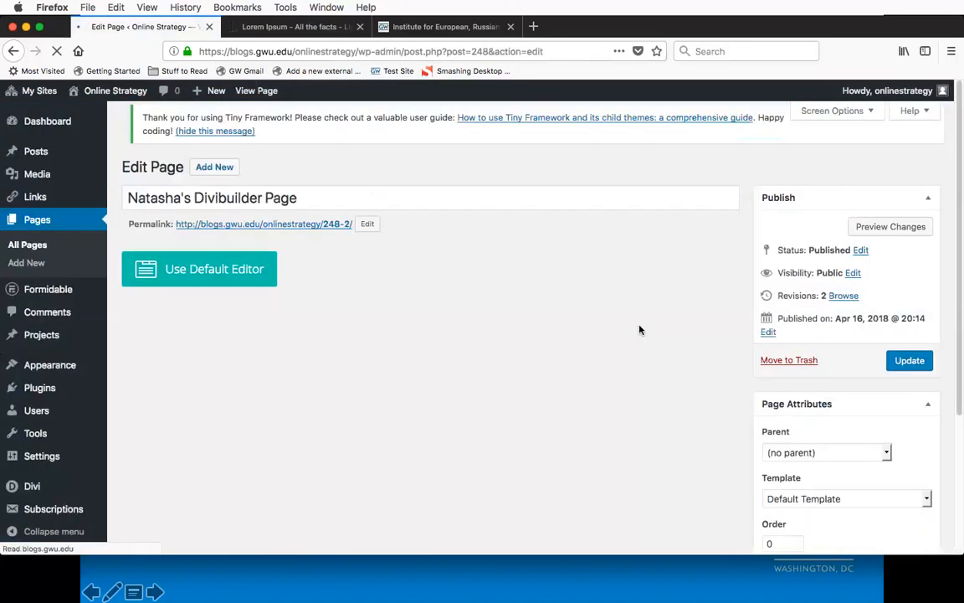
{"action": "scroll", "coordinate": [737, 342], "scroll_direction": "down", "scroll_amount": 4}
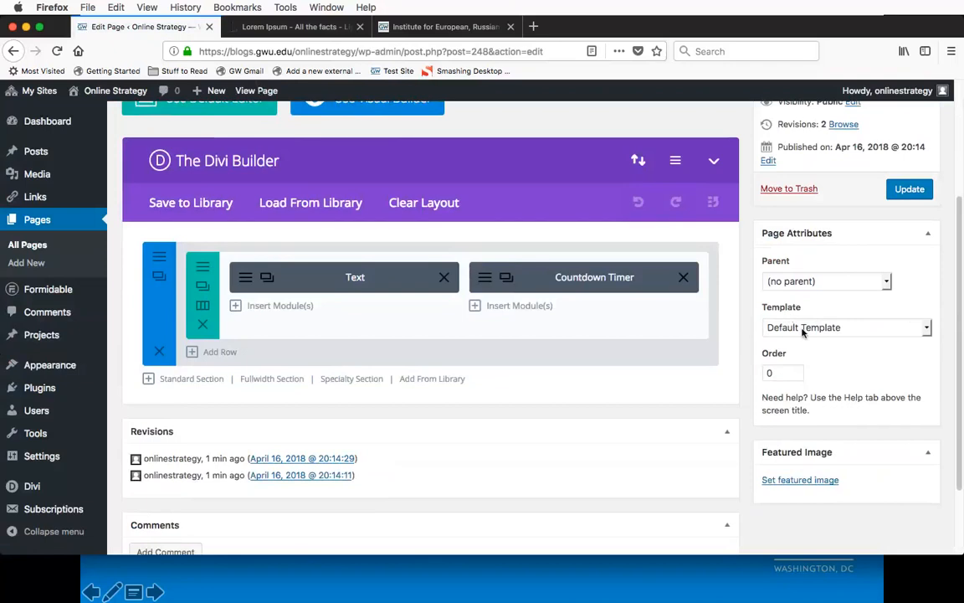
{"action": "left_click", "coordinate": [803, 329]}
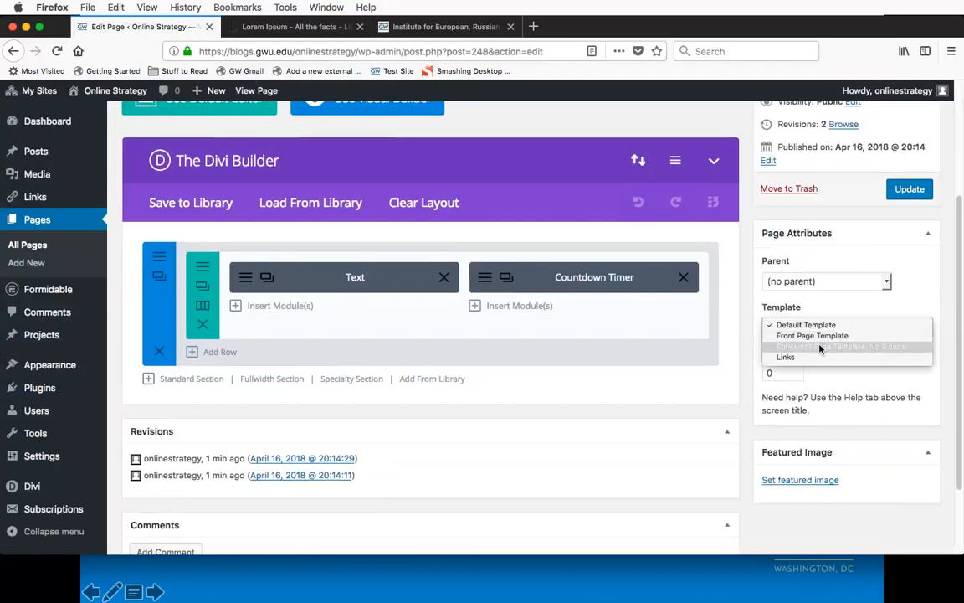
{"action": "left_click", "coordinate": [887, 348]}
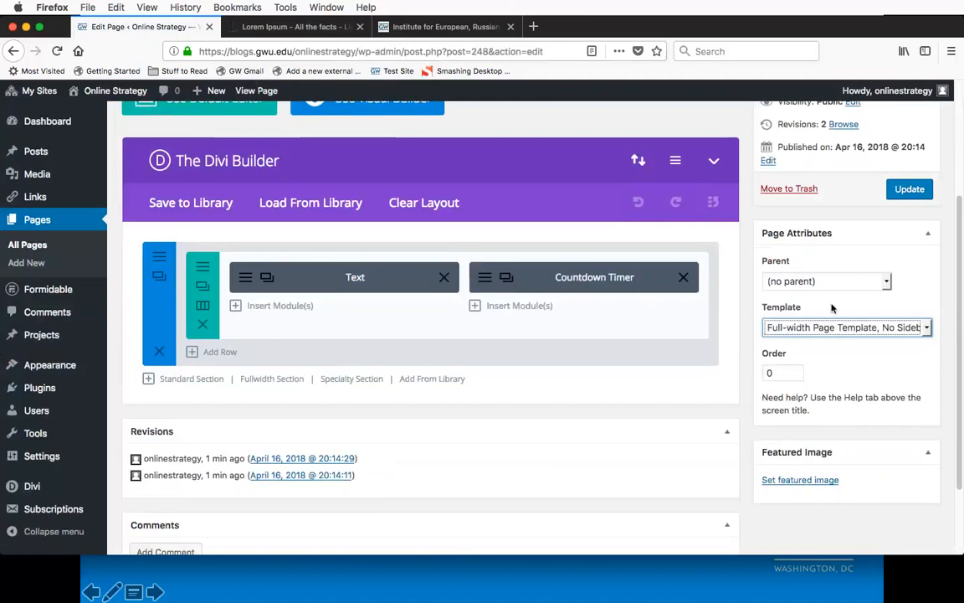
{"action": "left_click", "coordinate": [832, 308]}
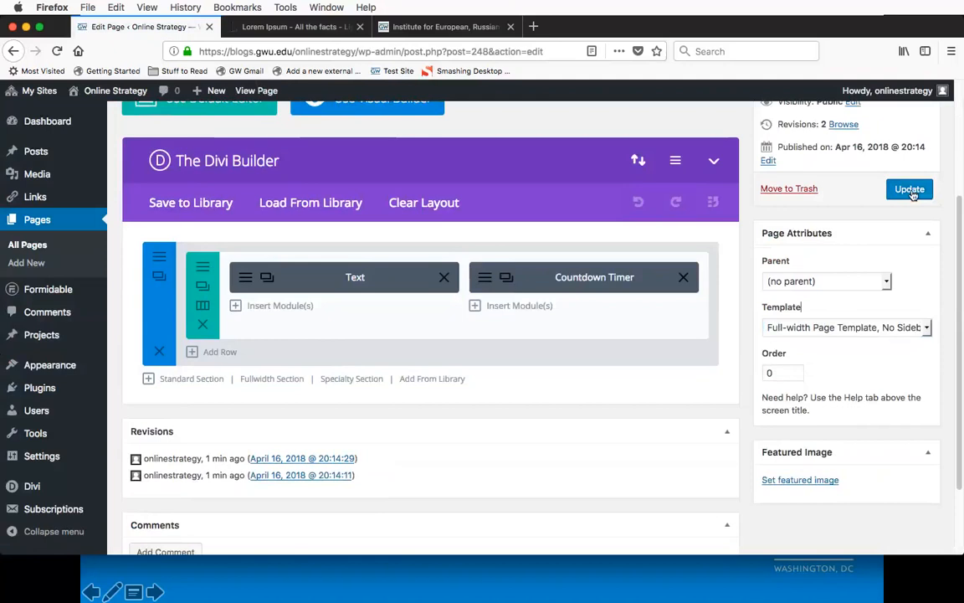
{"action": "left_click", "coordinate": [911, 190]}
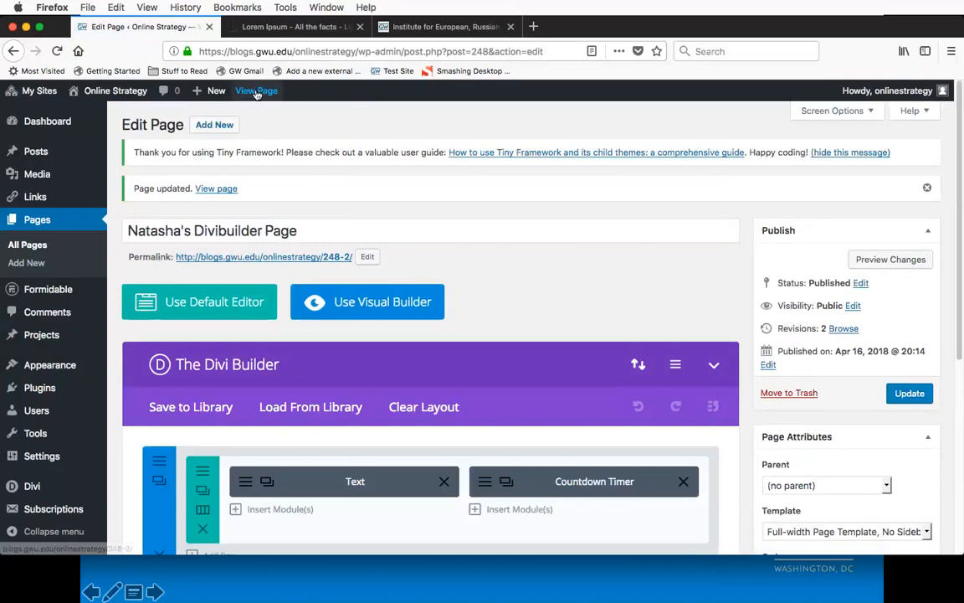
Step: View the updated page and examine how the text column and commencement countdown fill the full-width layout
{"action": "left_click", "coordinate": [257, 92]}
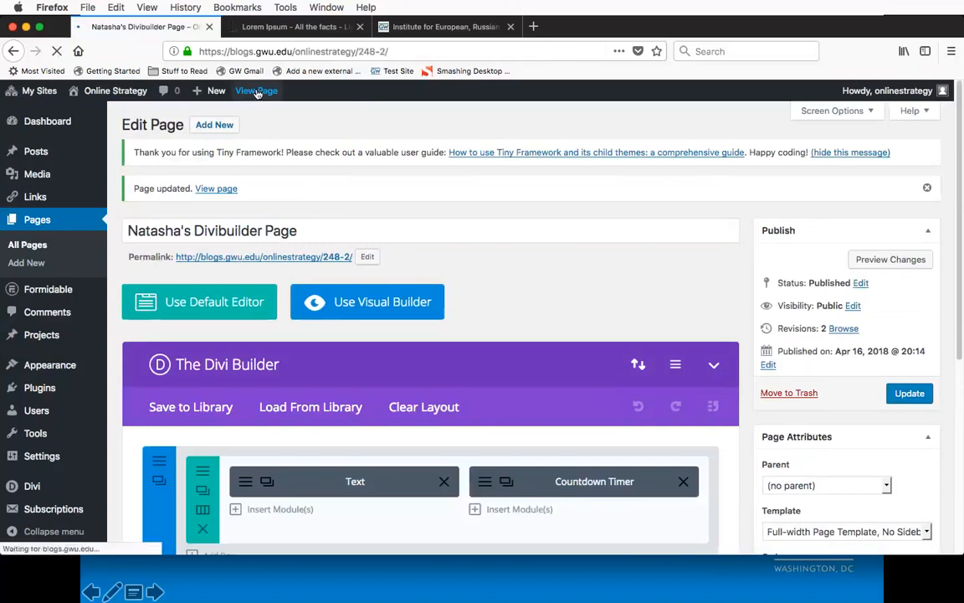
{"action": "scroll", "coordinate": [84, 285], "scroll_direction": "down", "scroll_amount": 5}
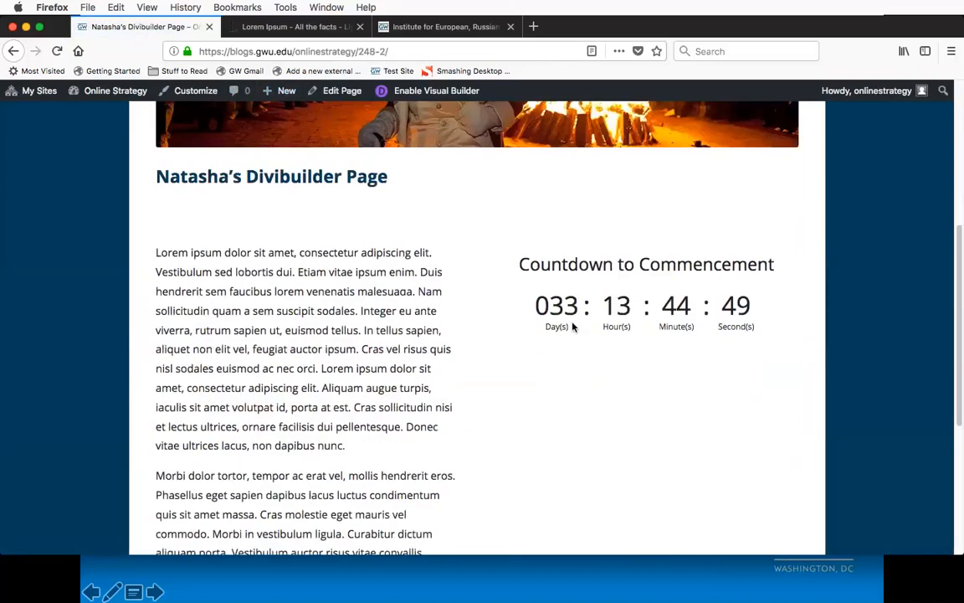
{"action": "scroll", "coordinate": [443, 263], "scroll_direction": "down", "scroll_amount": 4}
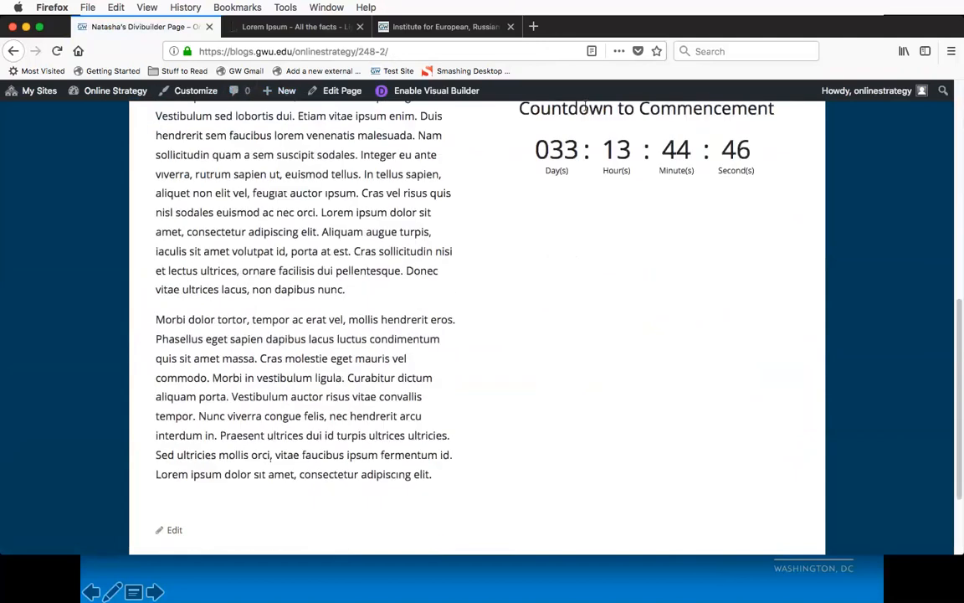
{"action": "scroll", "coordinate": [497, 273], "scroll_direction": "down", "scroll_amount": 3}
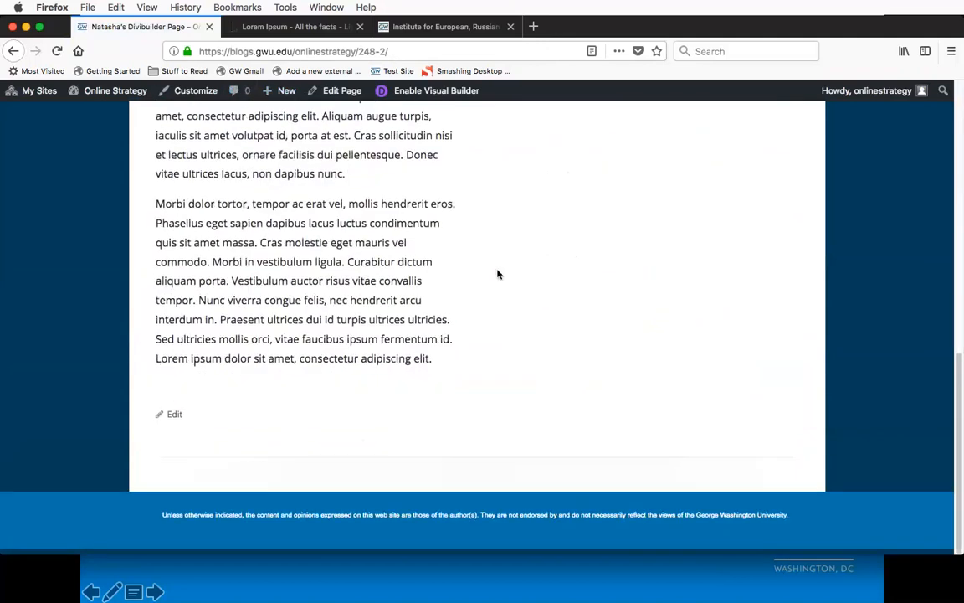
{"action": "scroll", "coordinate": [497, 274], "scroll_direction": "up", "scroll_amount": 6}
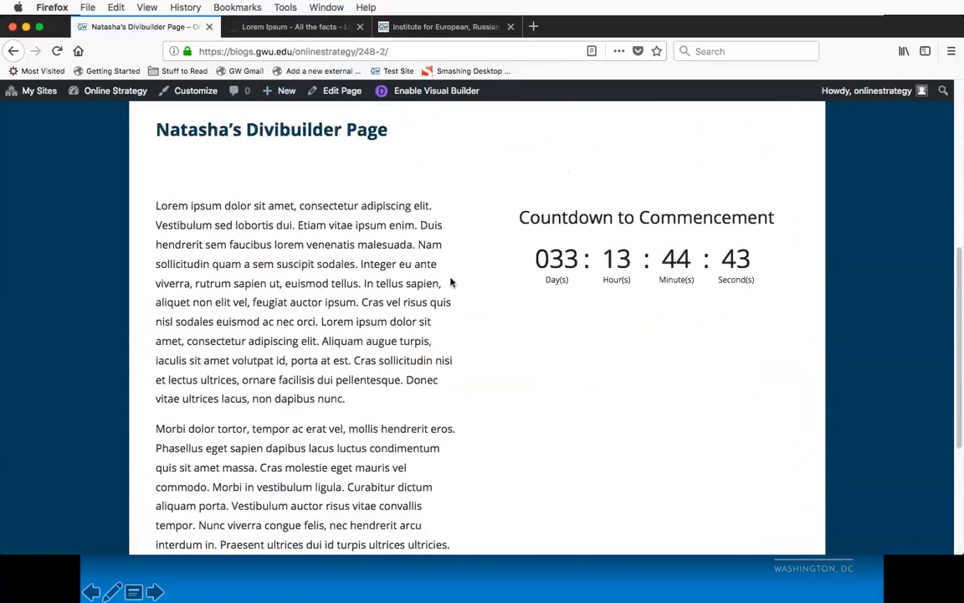
{"action": "scroll", "coordinate": [451, 282], "scroll_direction": "up", "scroll_amount": 2}
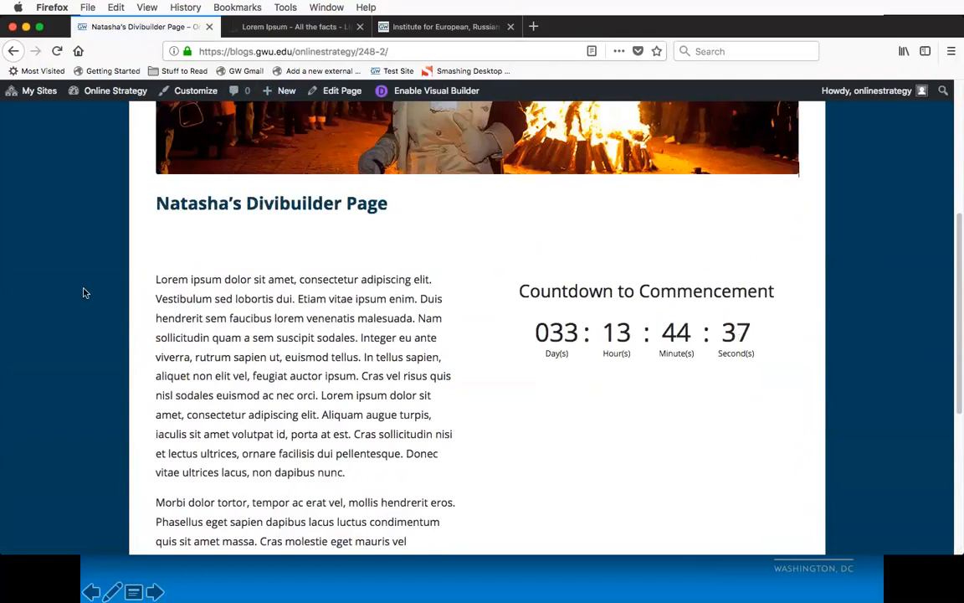
{"action": "scroll", "coordinate": [83, 292], "scroll_direction": "up", "scroll_amount": 5}
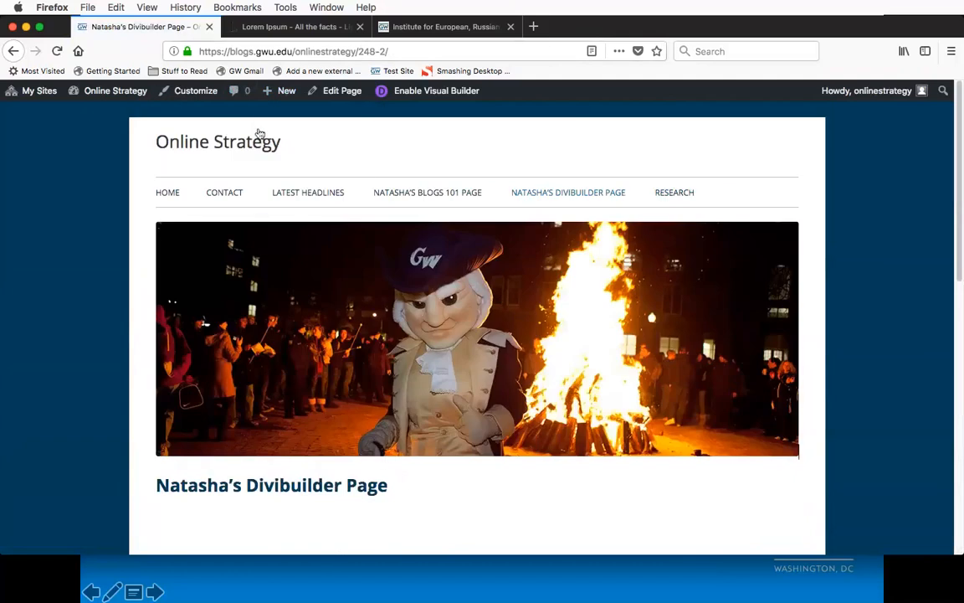
Step: Create a new post titled with the author's possessive first name followed by "Compfight Blog Post"
{"action": "mouse_move", "coordinate": [282, 101]}
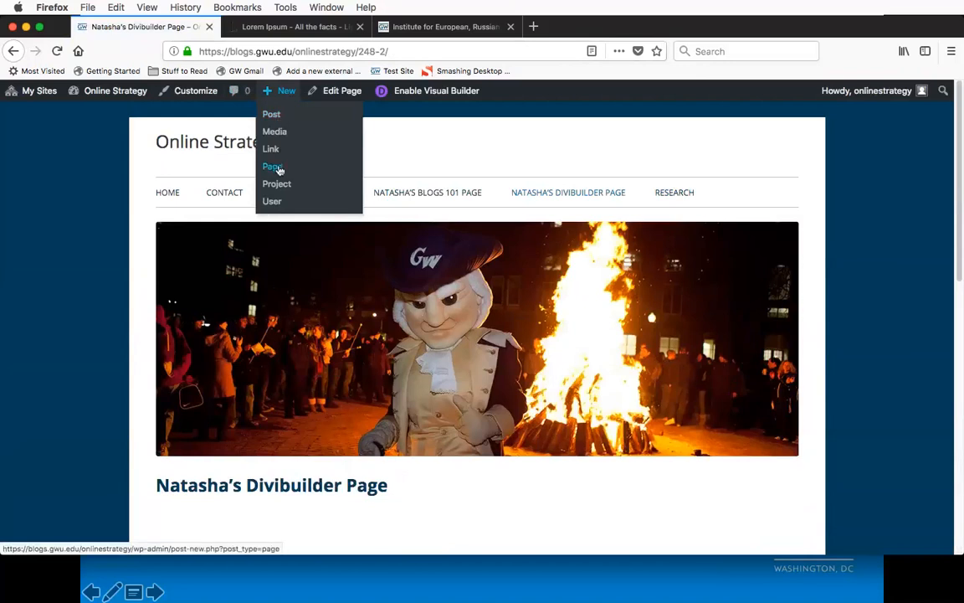
{"action": "left_click", "coordinate": [271, 114]}
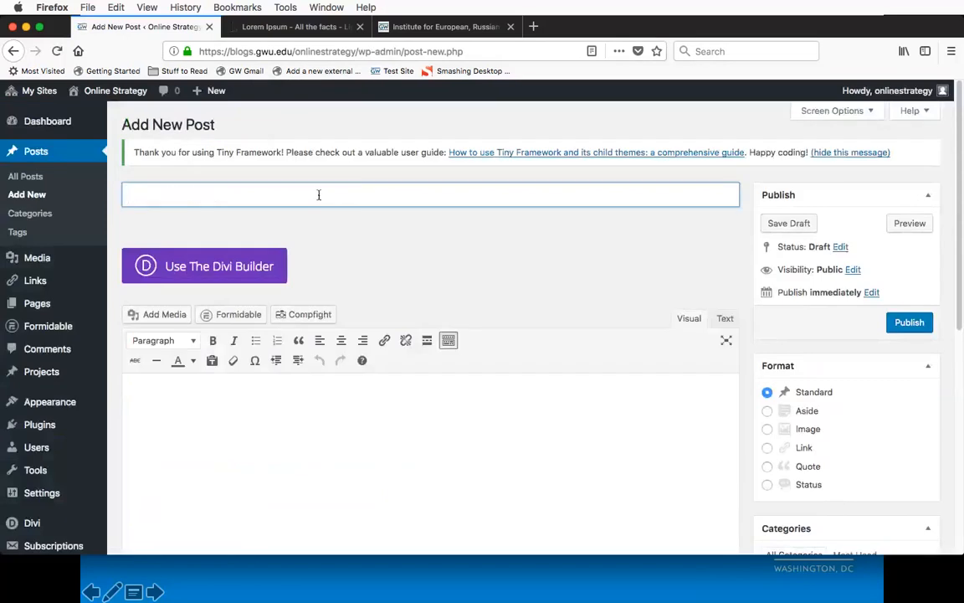
{"action": "type", "text": "Natasha's"}
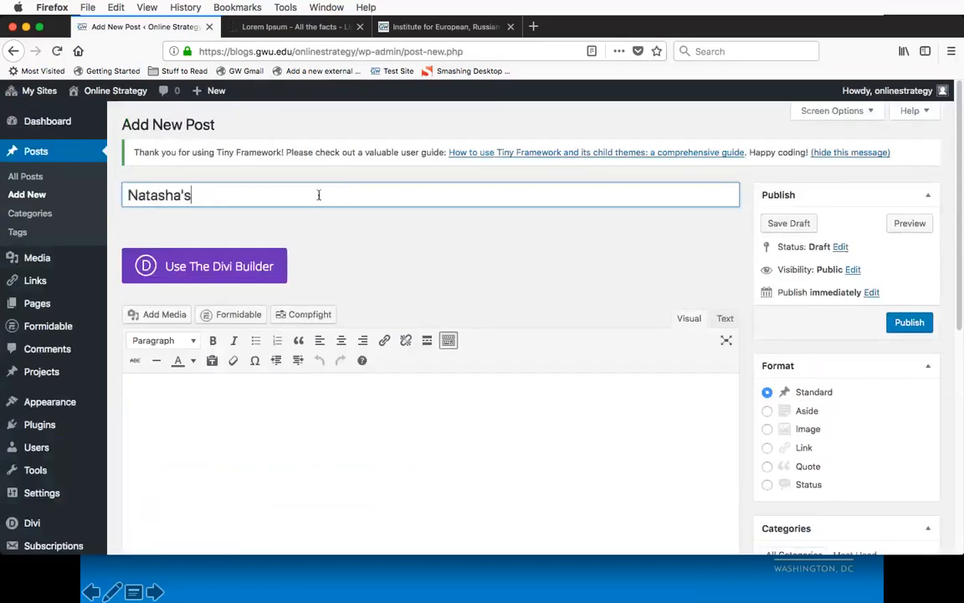
{"action": "type", "text": " Compfight Post Page"}
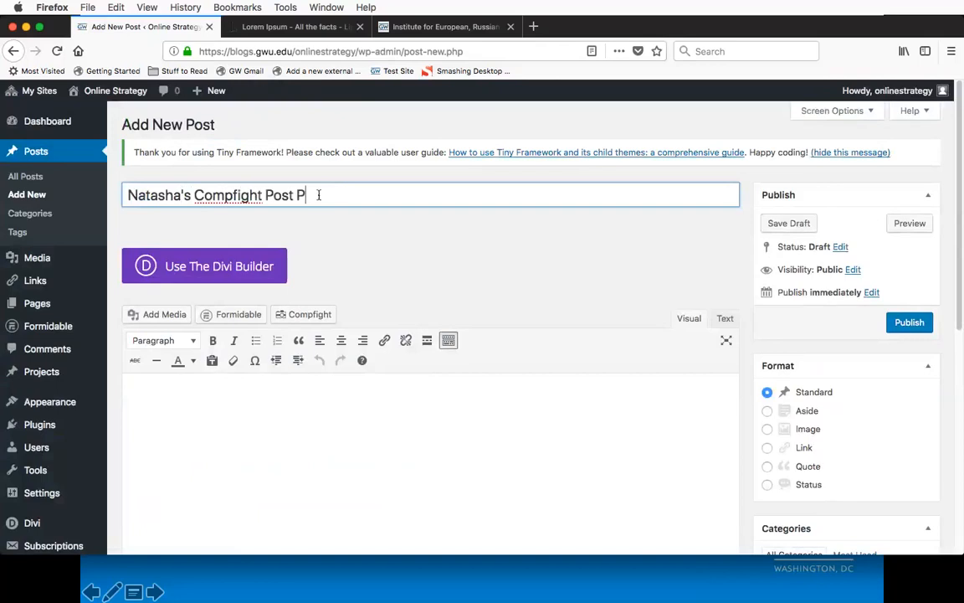
{"action": "key", "text": "alt+shift+Left"}
{"action": "key", "text": "alt+shift+Left"}
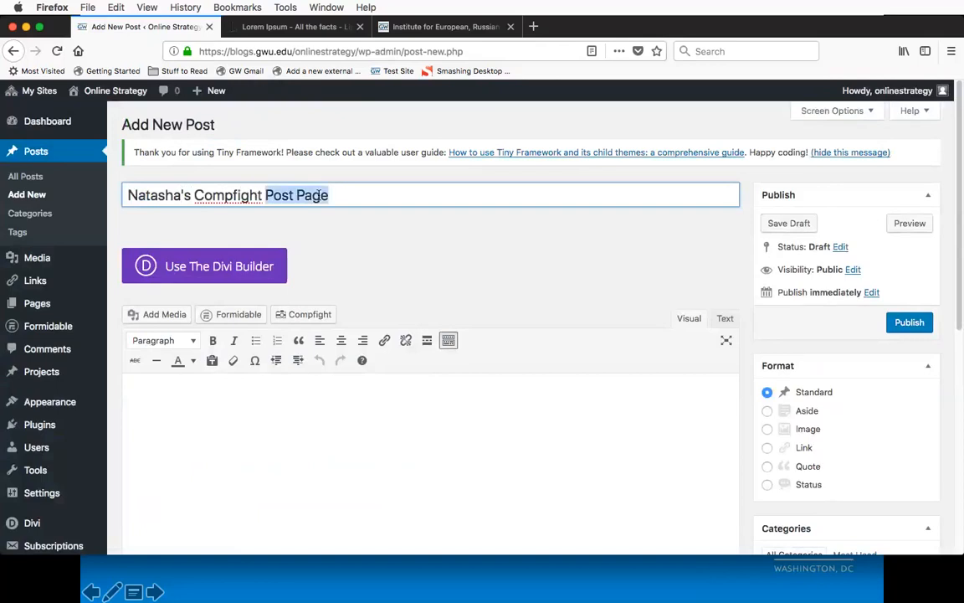
{"action": "type", "text": "Blog Post"}
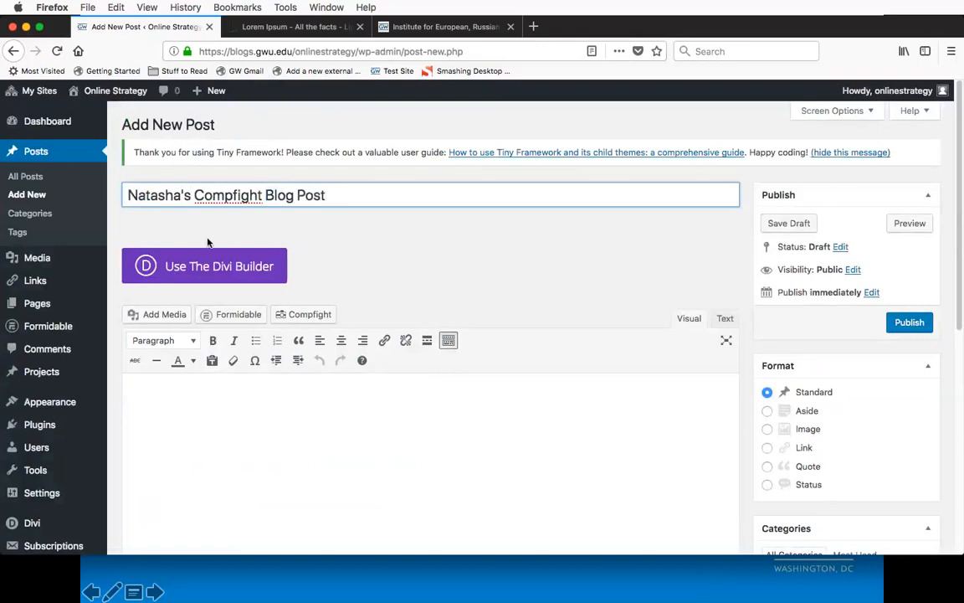
Step: Paste the two copied Lorem Ipsum paragraphs into the post body
{"action": "scroll", "coordinate": [247, 377], "scroll_direction": "down", "scroll_amount": 2}
{"action": "left_click", "coordinate": [248, 376]}
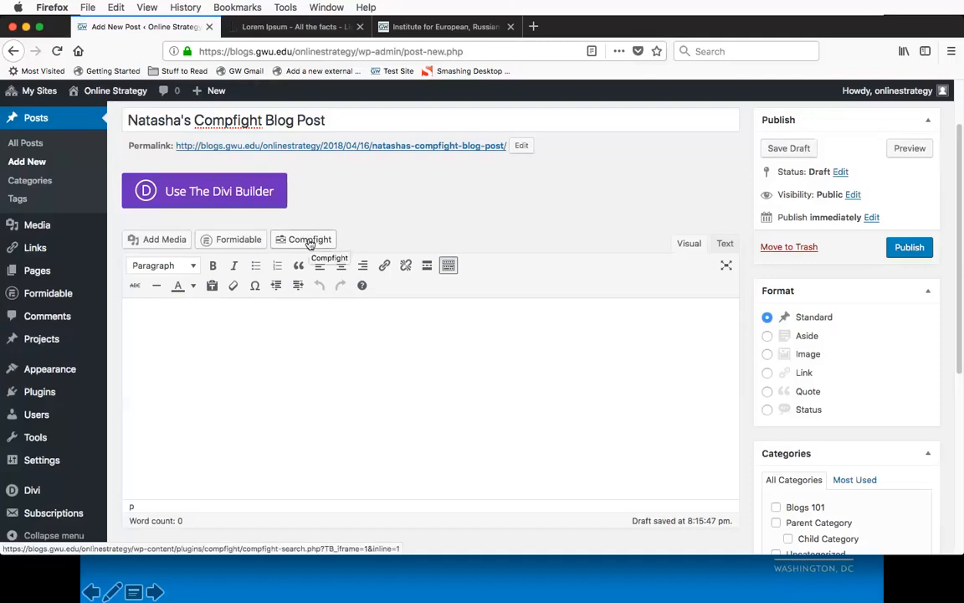
{"action": "left_click", "coordinate": [293, 26]}
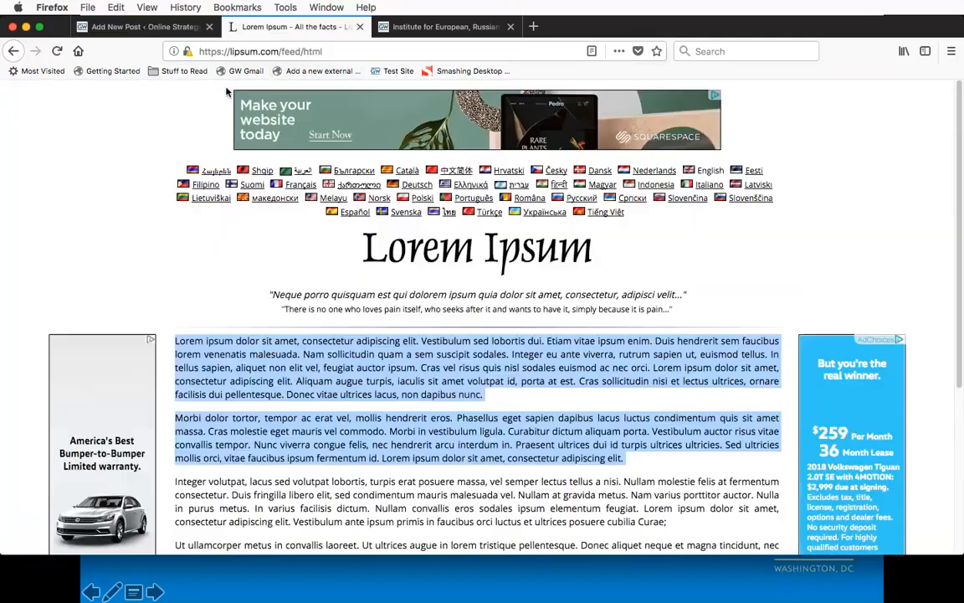
{"action": "left_click", "coordinate": [134, 29]}
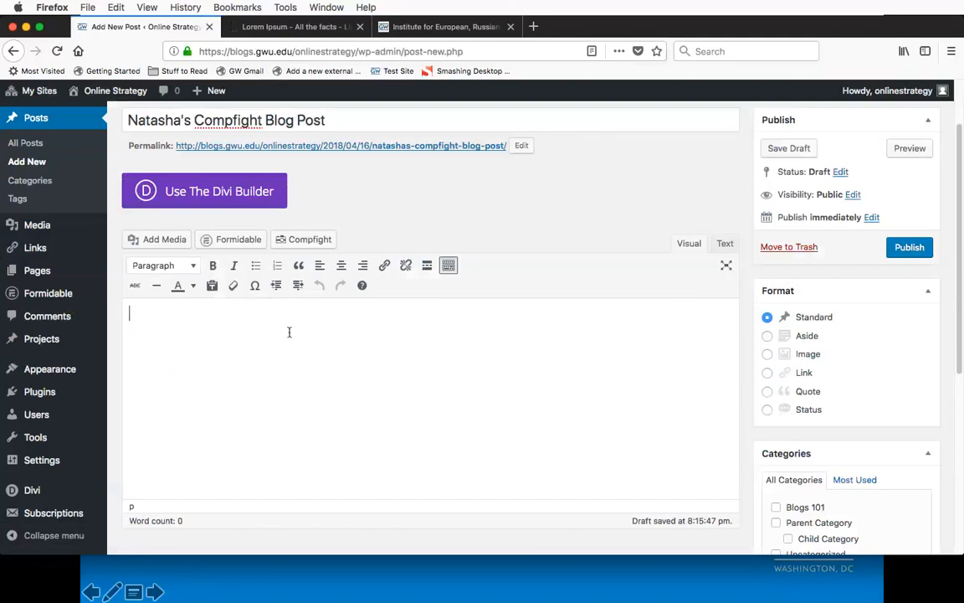
{"action": "type", "text": "Lorem ipsum dolor sit amet, consectetur adipiscing elit. Vestibulum sed lobortis dui. Etiam vitae ipsum enim. Duis hendrerit sem faucibus lorem venenatis malesuada. Nam sollicitudin quam a sem suscipit sodales. Integer eu ante viverra, rutrum sapien ut, euismod tellus. In tellus sapien, aliquet non elit vel, feugiat auctor ipsum. Cras vel risus quis nisl sodales euismod ac nec orci. Lorem ipsum dolor sit amet, consectetur adipiscing elit. Aliquam augue turpis, iaculis sit amet volutpat id, porta at est. Cras sollicitudin nisi et lectus ultrices, ornare facilisis dui pellentesque. Donec vitae ultrices lacus, non dapibus nunc. Morbi dolor tortor, tempor ac erat vel, mollis hendrerit eros. Phasellus eget sapien dapibus lacus luctus condimentum quis sit amet massa. Cras molestie eget mauris vel commodo. Morbi in vestibulum ligula. Curabitur dictum aliquam porta. Vestibulum auctor risus vitae convallis tempor. Nunc viverra congue felis, nec hendrerit arcu interdum in. Praesent ultrices dui id turpis ultrices ultricies. Sed ultricies mollis orci, vitae faucibus ipsum fermentum id. Lorem ipsum dolor sit amet, consectetur adipiscing elit."}
Step: Insert an empty line between the two paragraphs and open the Compfight image search, ready for a keyword
{"action": "left_click", "coordinate": [343, 356]}
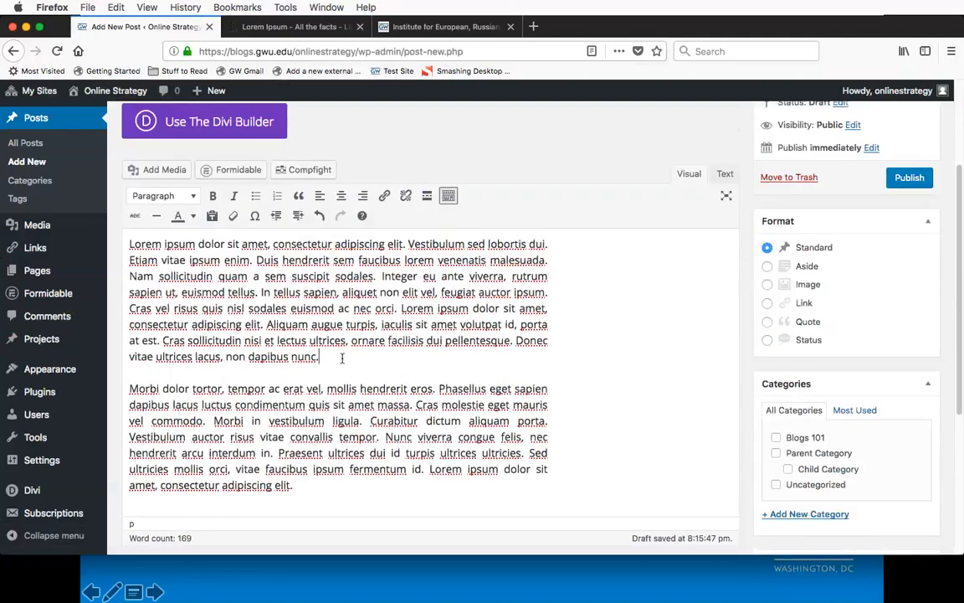
{"action": "key", "text": "Return"}
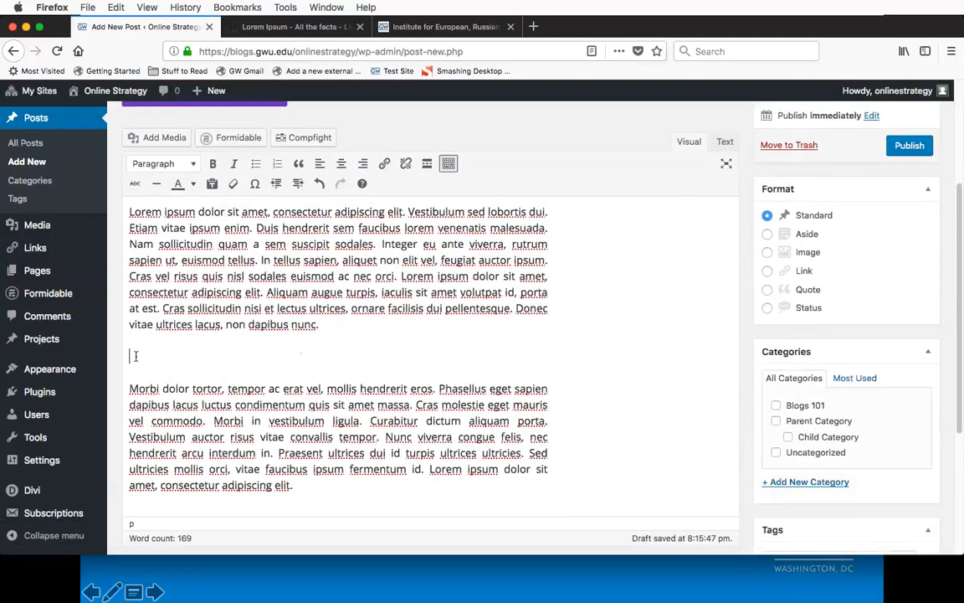
{"action": "left_click", "coordinate": [308, 138]}
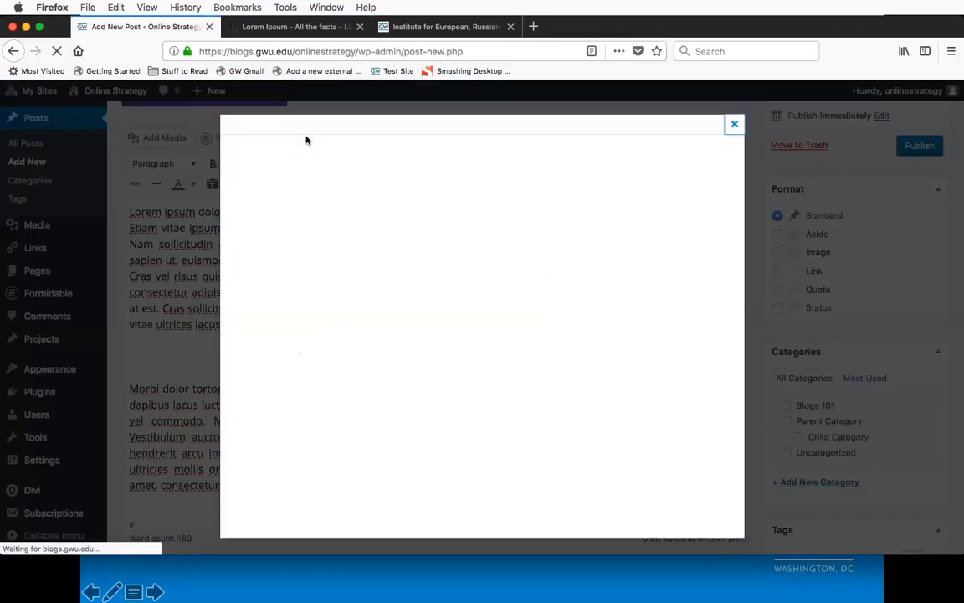
{"action": "left_click", "coordinate": [292, 208]}
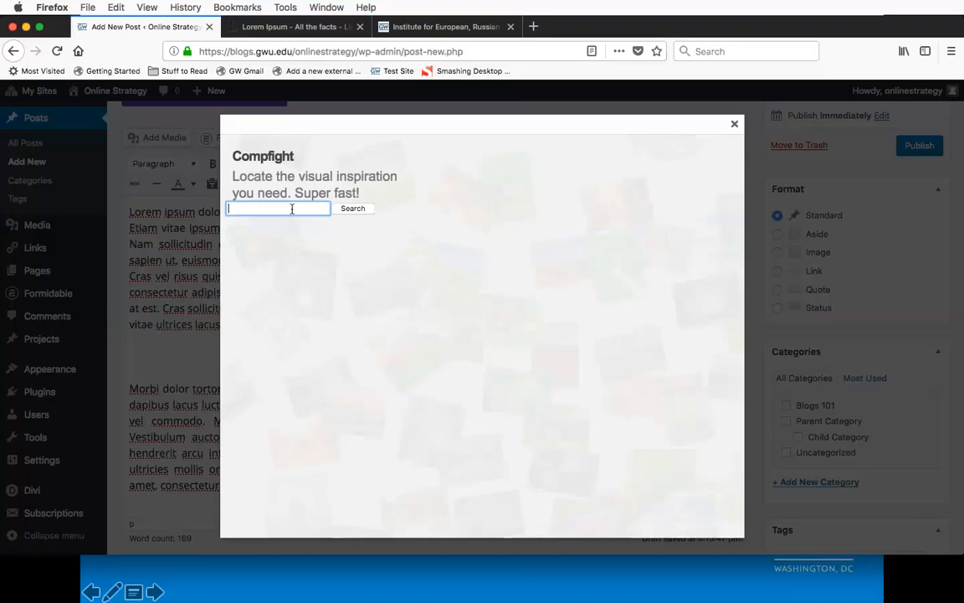
Step: Search Compfight for "puppy" and insert the large version of the tan dog running through snow between the two paragraphs
{"action": "type", "text": "puppy"}
{"action": "left_click", "coordinate": [353, 208]}
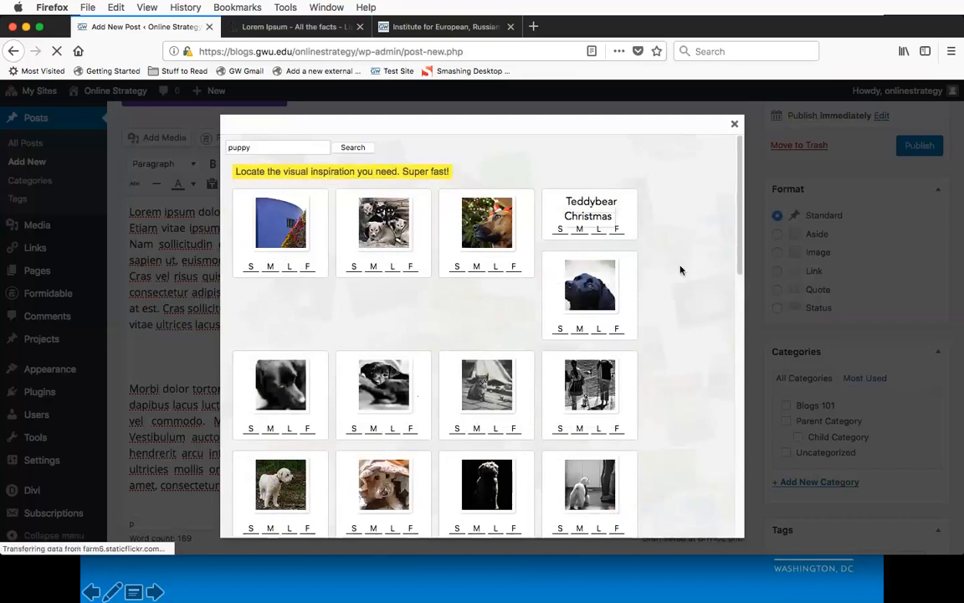
{"action": "scroll", "coordinate": [681, 270], "scroll_direction": "down", "scroll_amount": 5}
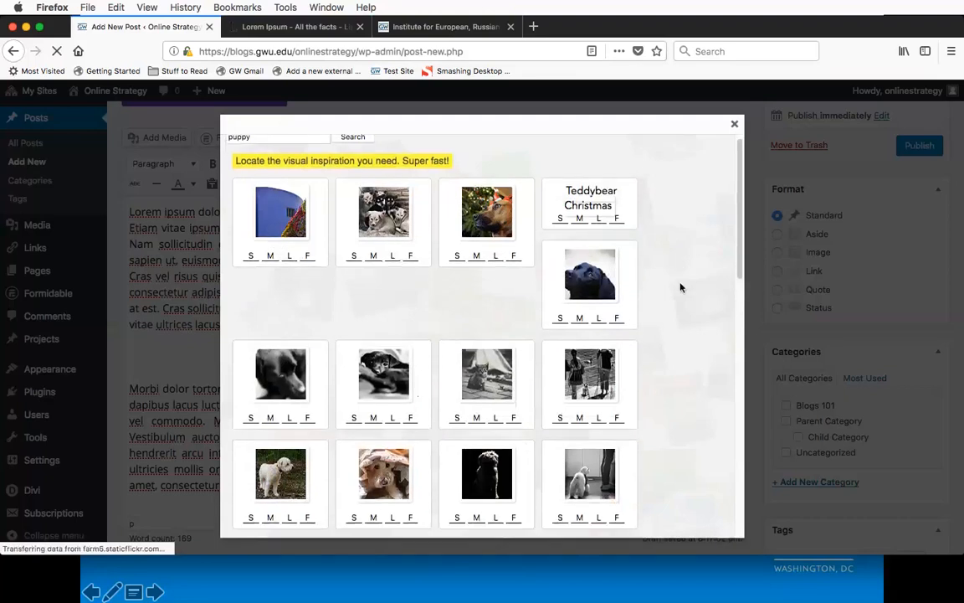
{"action": "scroll", "coordinate": [681, 288], "scroll_direction": "down", "scroll_amount": 3}
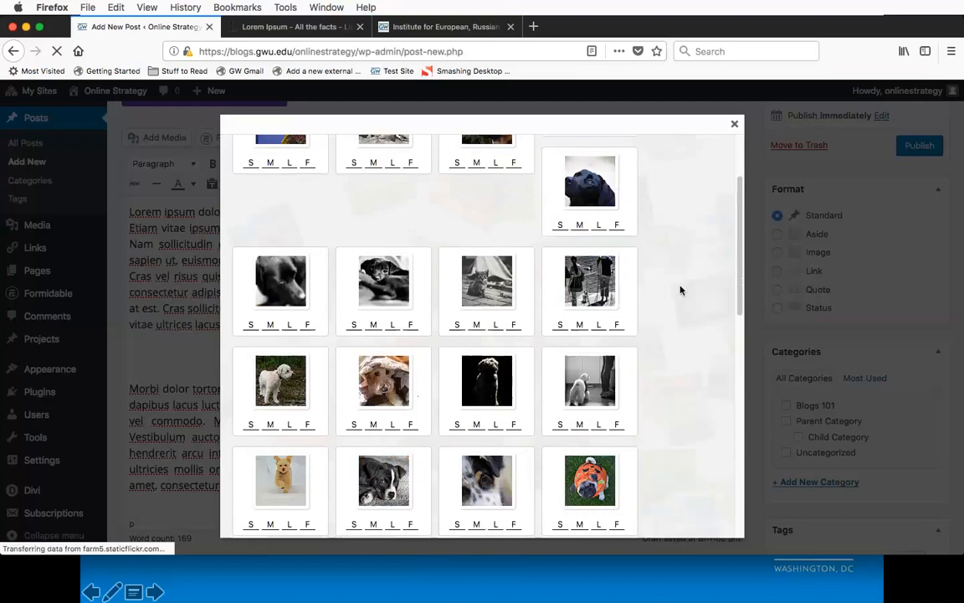
{"action": "scroll", "coordinate": [282, 410], "scroll_direction": "down", "scroll_amount": 3}
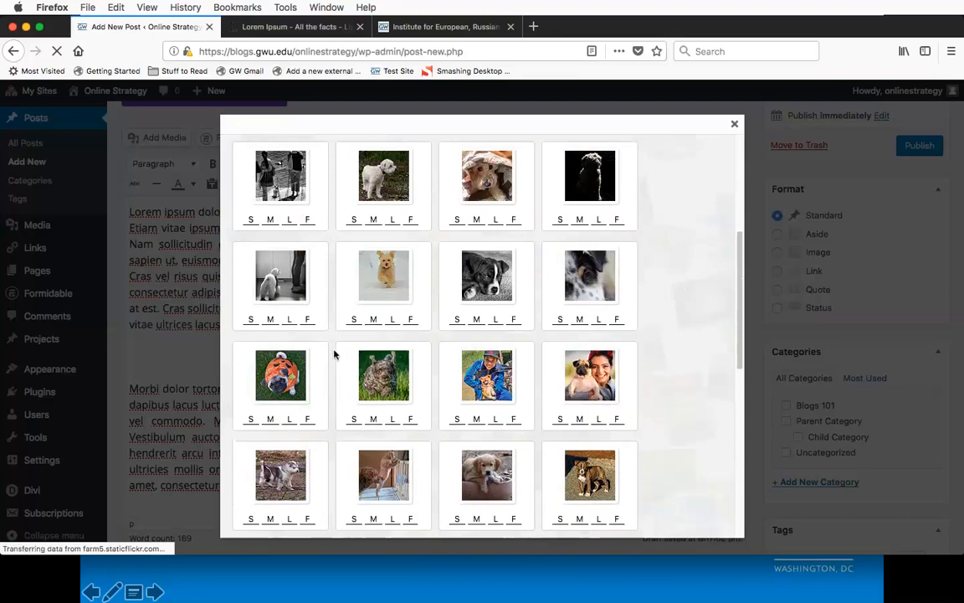
{"action": "left_click", "coordinate": [393, 321]}
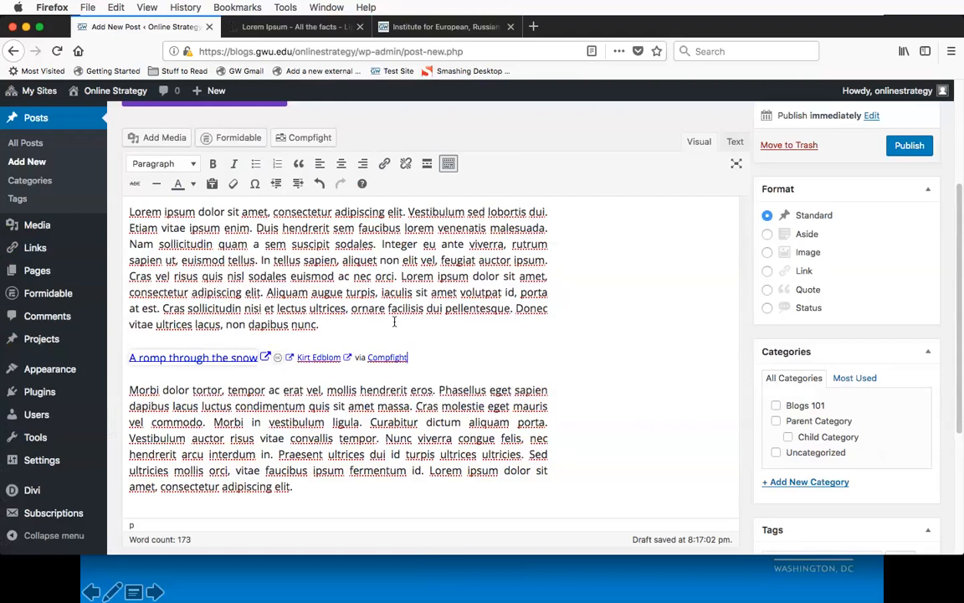
Step: Examine the inserted dog image in the post body and the photographer's link in its credit line
{"action": "scroll", "coordinate": [549, 335], "scroll_direction": "down", "scroll_amount": 2}
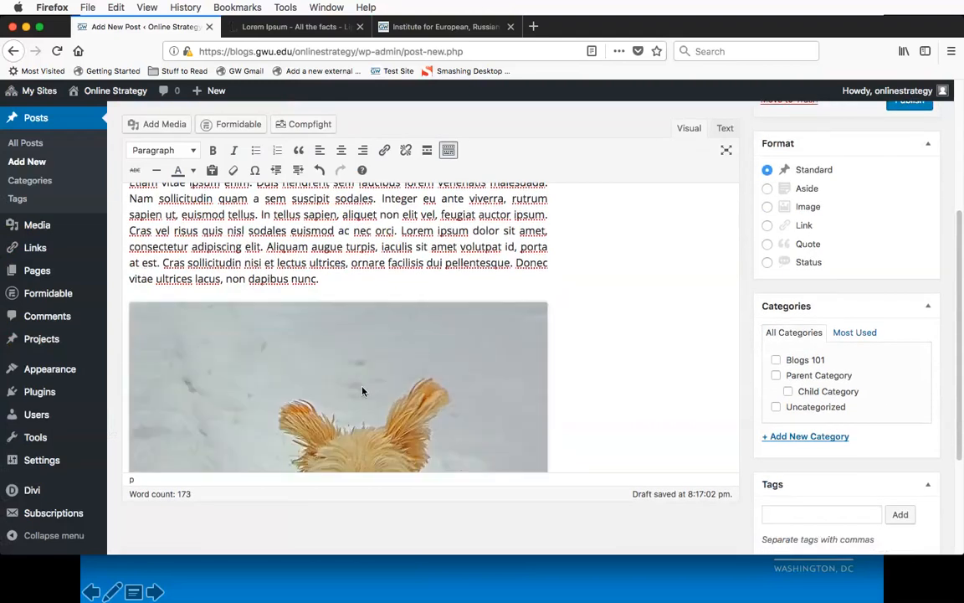
{"action": "scroll", "coordinate": [625, 314], "scroll_direction": "down", "scroll_amount": 5}
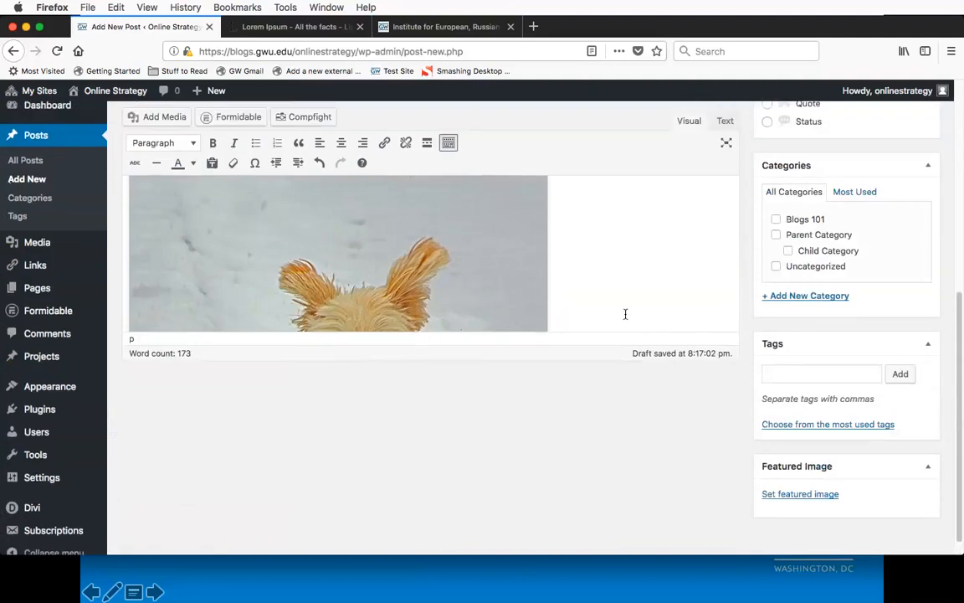
{"action": "scroll", "coordinate": [626, 314], "scroll_direction": "up", "scroll_amount": 4}
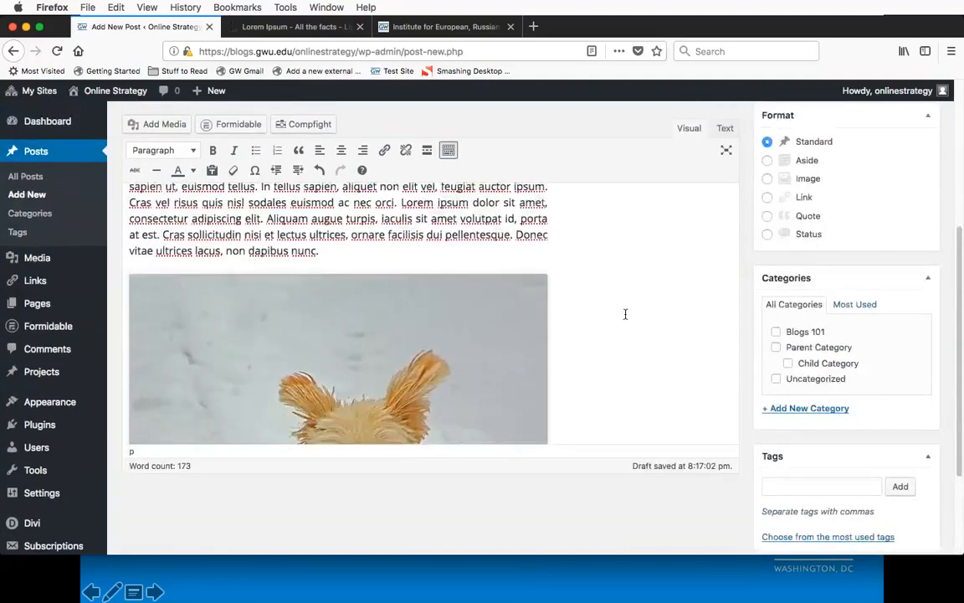
{"action": "left_click", "coordinate": [626, 314]}
{"action": "scroll", "coordinate": [625, 314], "scroll_direction": "down", "scroll_amount": 5}
{"action": "scroll", "coordinate": [625, 314], "scroll_direction": "down", "scroll_amount": 5}
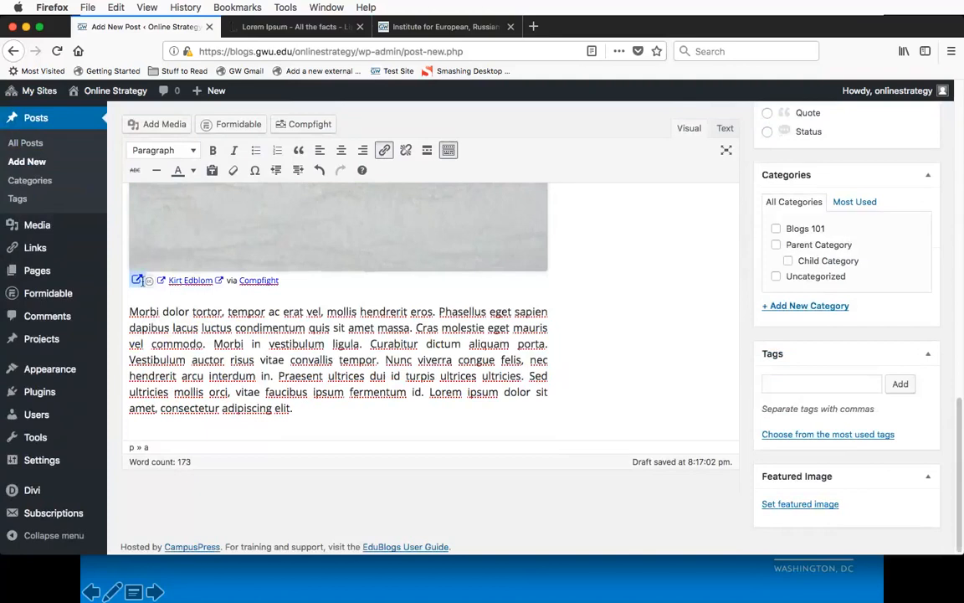
{"action": "left_click", "coordinate": [184, 280]}
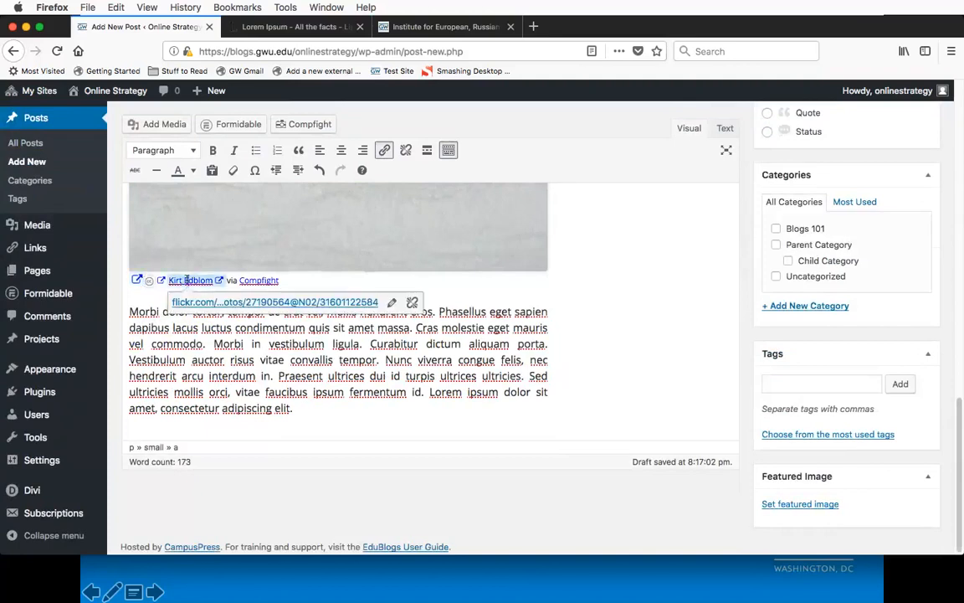
Step: Delete "via Compfight" from the credit line below the dog image, keeping the photographer's link
{"action": "left_click", "coordinate": [254, 280]}
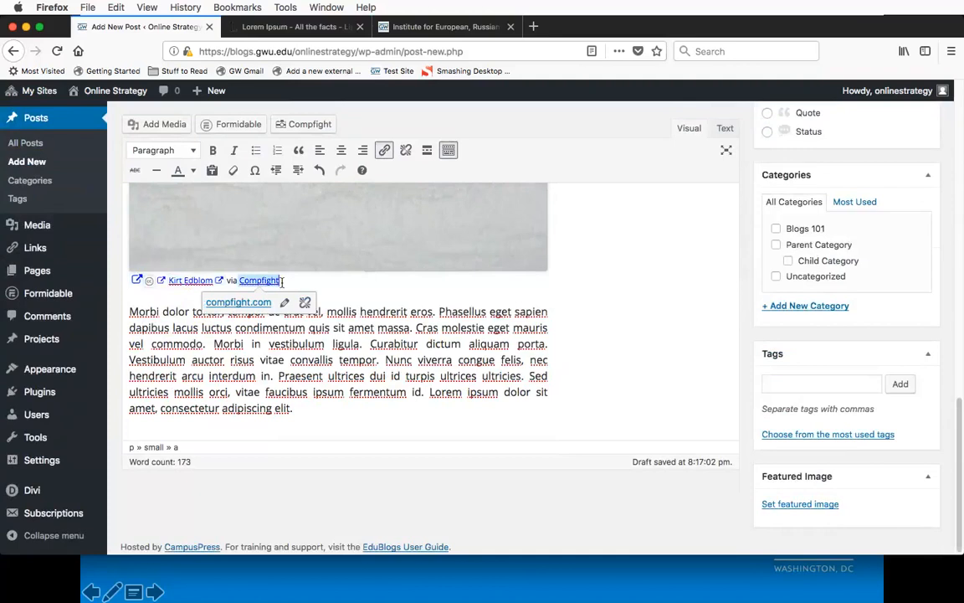
{"action": "key", "text": "Right"}
{"action": "key", "text": "Left"}
{"action": "key", "text": "BackSpace"}
{"action": "key", "text": "BackSpace"}
{"action": "key", "text": "BackSpace"}
{"action": "key", "text": "BackSpace"}
{"action": "key", "text": "BackSpace"}
{"action": "key", "text": "BackSpace"}
{"action": "key", "text": "BackSpace"}
{"action": "key", "text": "BackSpace"}
{"action": "key", "text": "BackSpace"}
{"action": "key", "text": "BackSpace"}
{"action": "key", "text": "BackSpace"}
{"action": "key", "text": "BackSpace"}
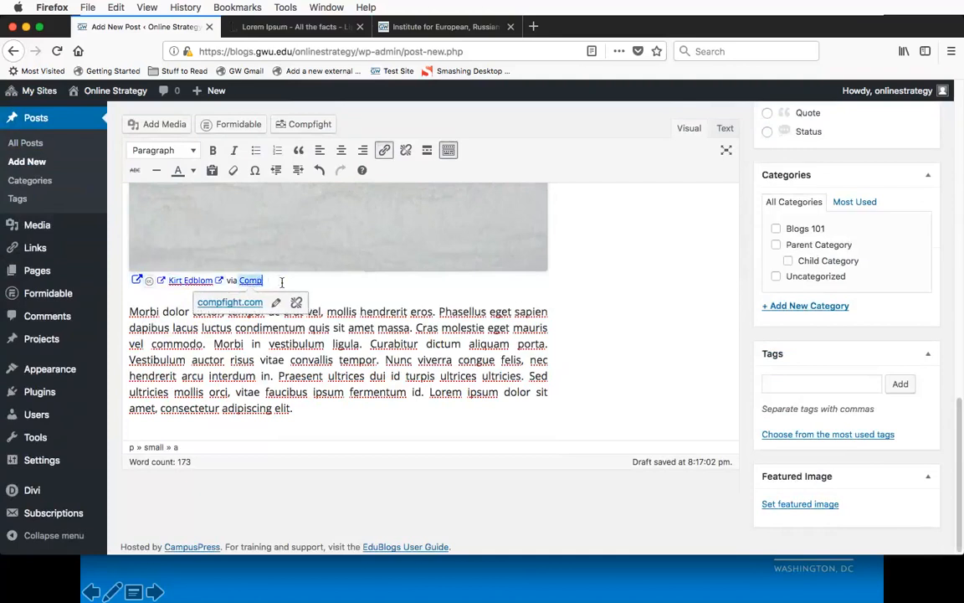
{"action": "key", "text": "BackSpace"}
{"action": "key", "text": "BackSpace"}
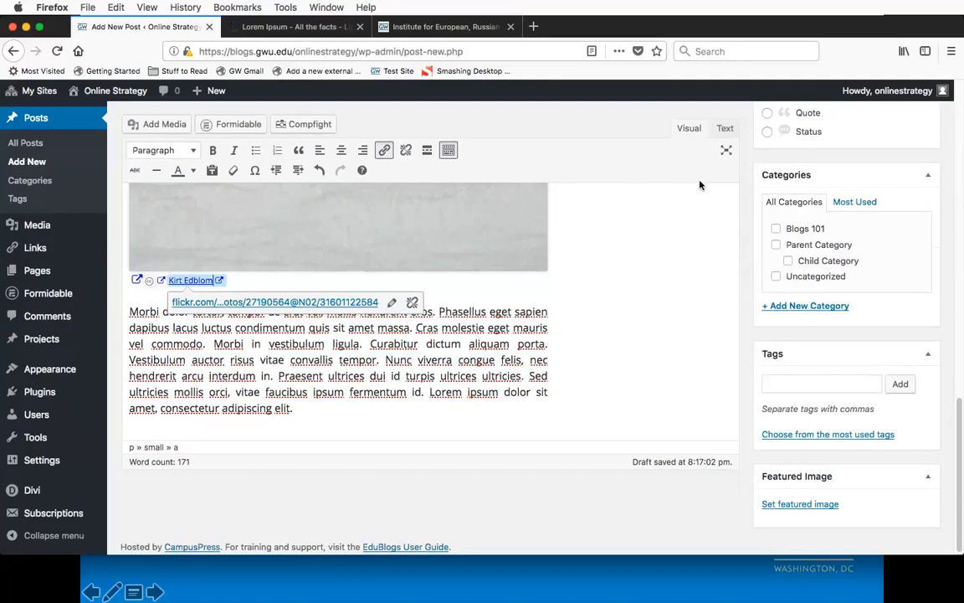
Step: Try shrinking the dog image proportionally from its corner, undo the resize, and deselect the image
{"action": "left_click", "coordinate": [519, 241]}
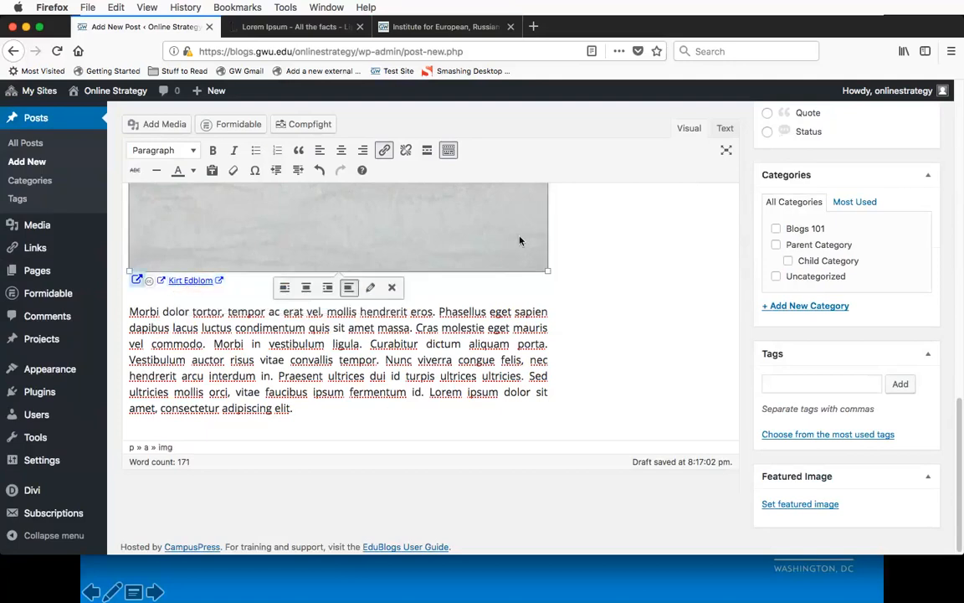
{"action": "scroll", "coordinate": [624, 274], "scroll_direction": "up", "scroll_amount": 3}
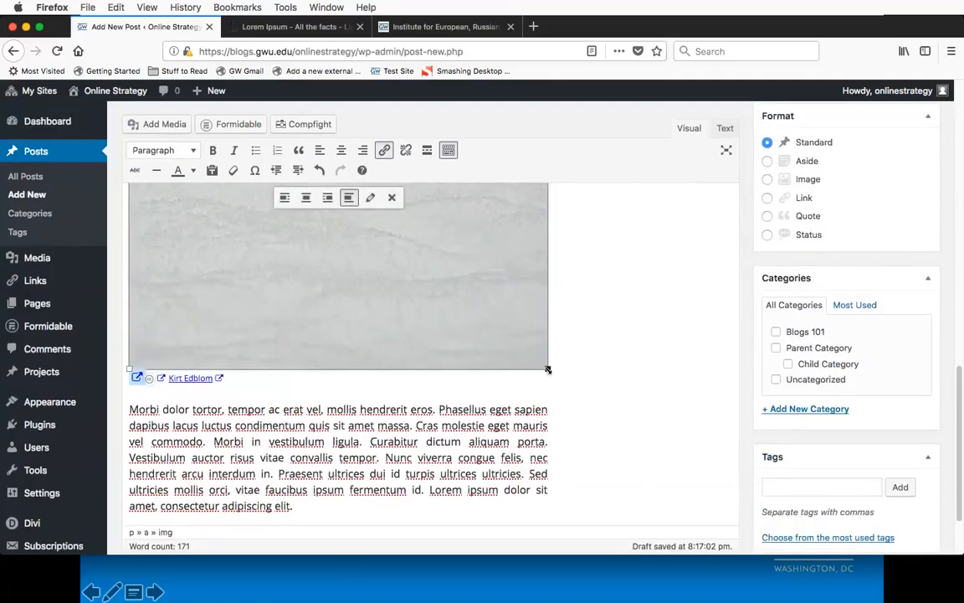
{"action": "left_click_drag", "start_coordinate": [548, 369], "coordinate": [461, 282]}
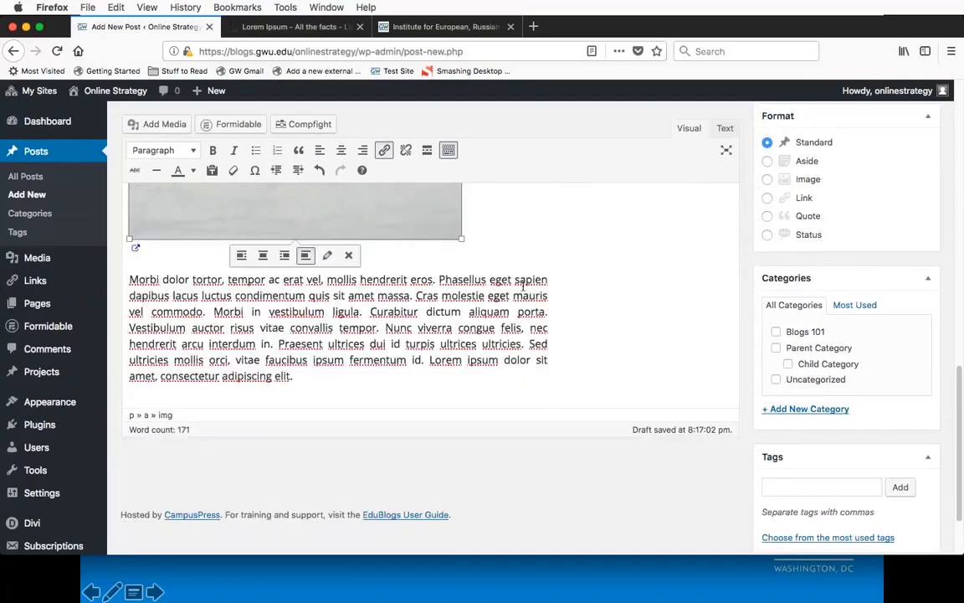
{"action": "left_click", "coordinate": [319, 171]}
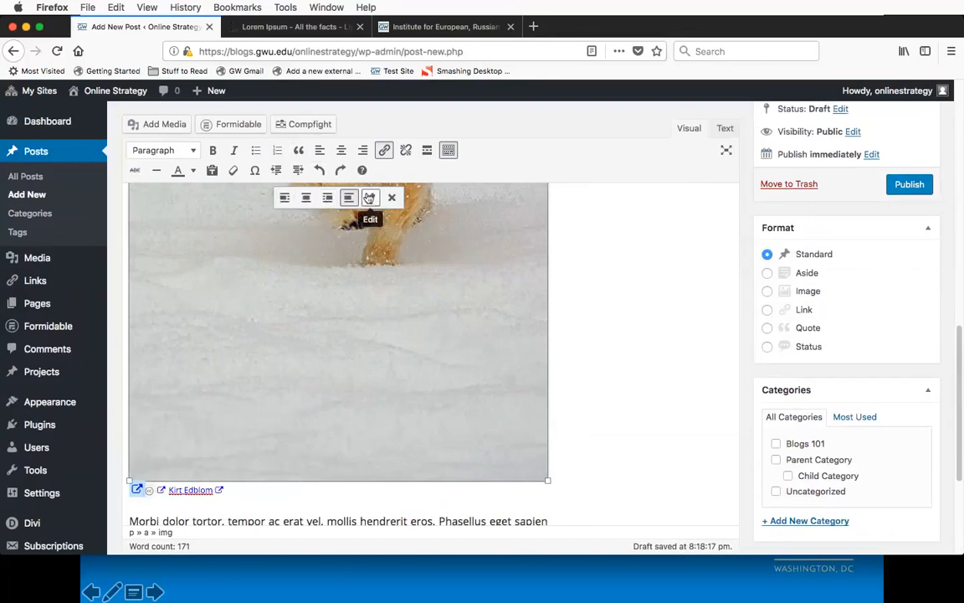
{"action": "left_click", "coordinate": [665, 295]}
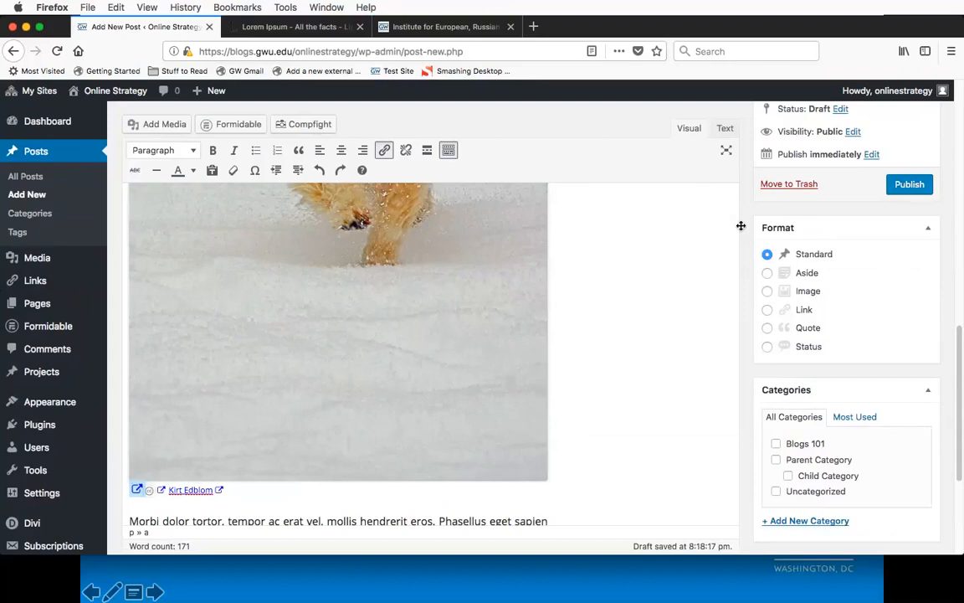
Step: Publish the Compfight post and open it on the public site
{"action": "scroll", "coordinate": [659, 310], "scroll_direction": "up", "scroll_amount": 5}
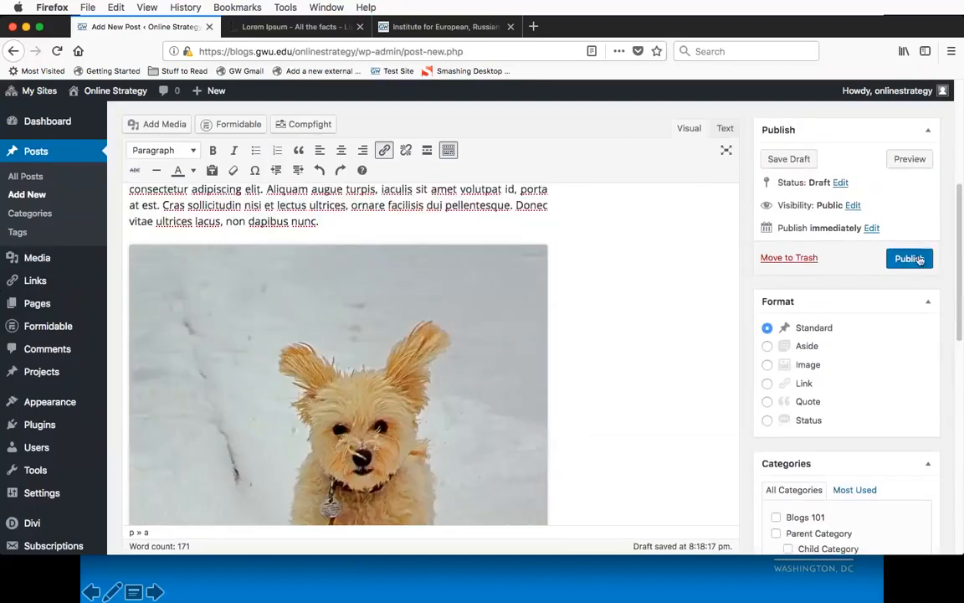
{"action": "left_click", "coordinate": [905, 257]}
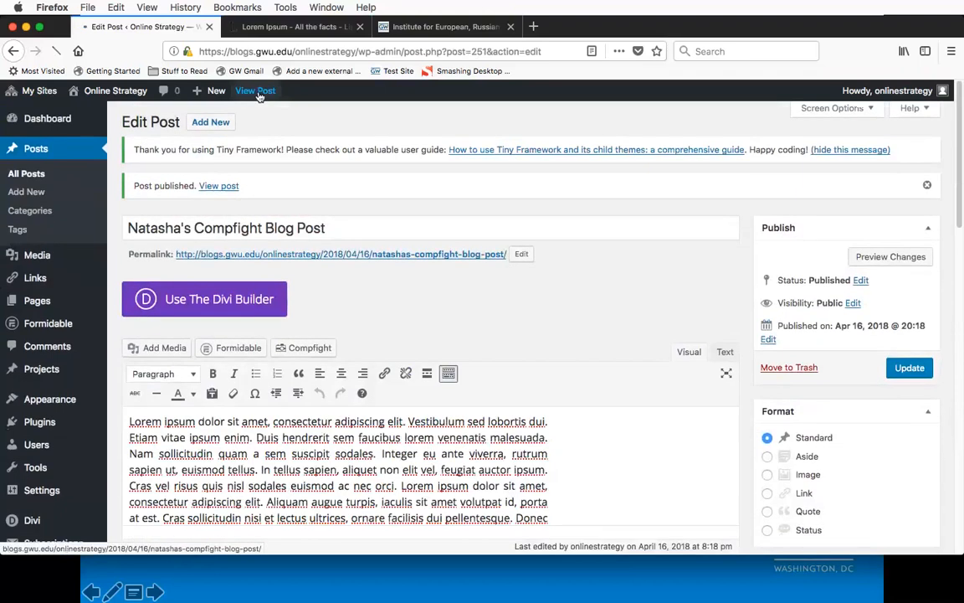
{"action": "left_click", "coordinate": [259, 91]}
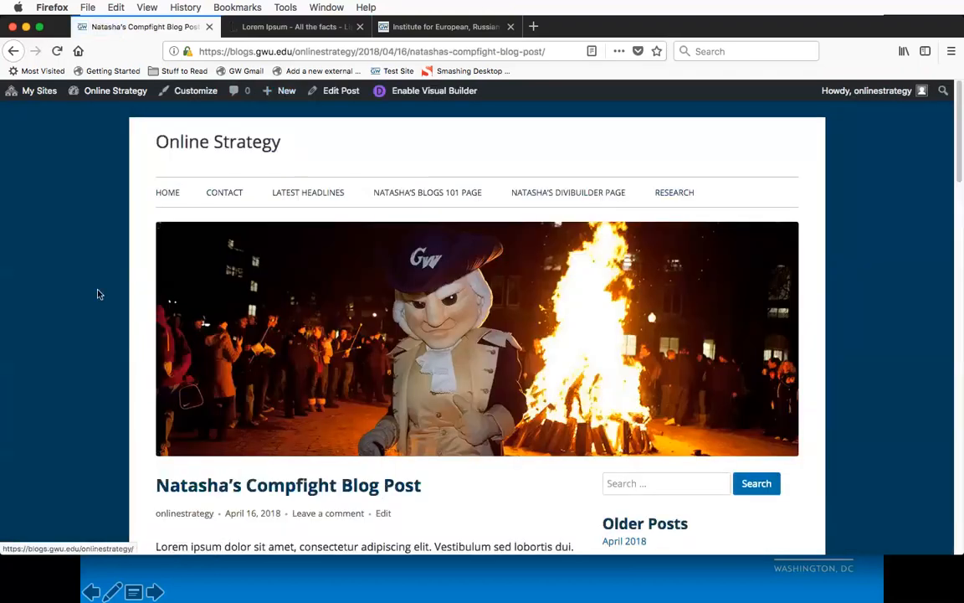
Step: Review the published post from the title through the dog image and its credit line to the final paragraph
{"action": "scroll", "coordinate": [114, 303], "scroll_direction": "down", "scroll_amount": 6}
{"action": "scroll", "coordinate": [116, 304], "scroll_direction": "down", "scroll_amount": 1}
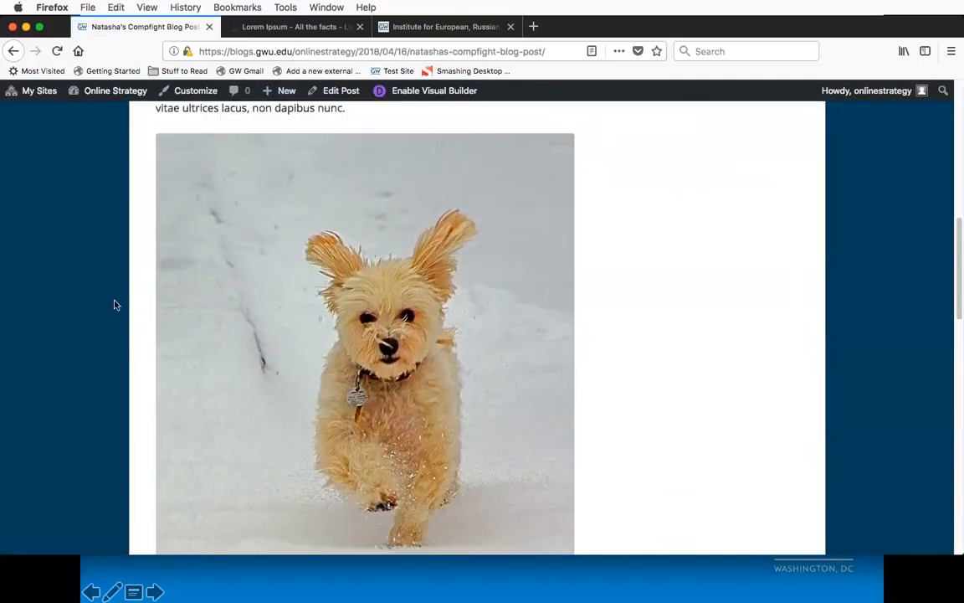
{"action": "scroll", "coordinate": [115, 305], "scroll_direction": "down", "scroll_amount": 3}
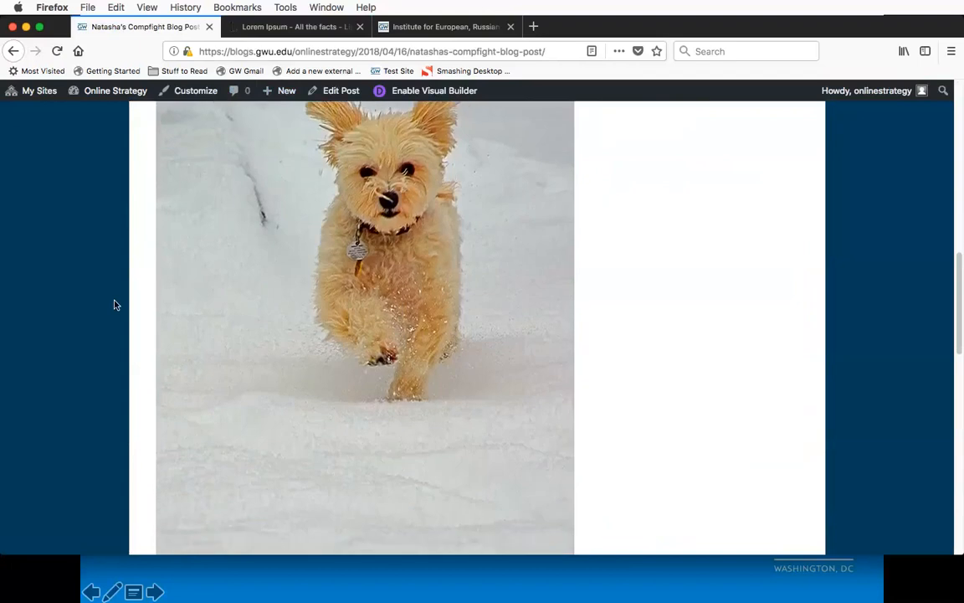
{"action": "scroll", "coordinate": [116, 305], "scroll_direction": "down", "scroll_amount": 3}
{"action": "scroll", "coordinate": [115, 304], "scroll_direction": "down", "scroll_amount": 1}
{"action": "scroll", "coordinate": [115, 305], "scroll_direction": "down", "scroll_amount": 2}
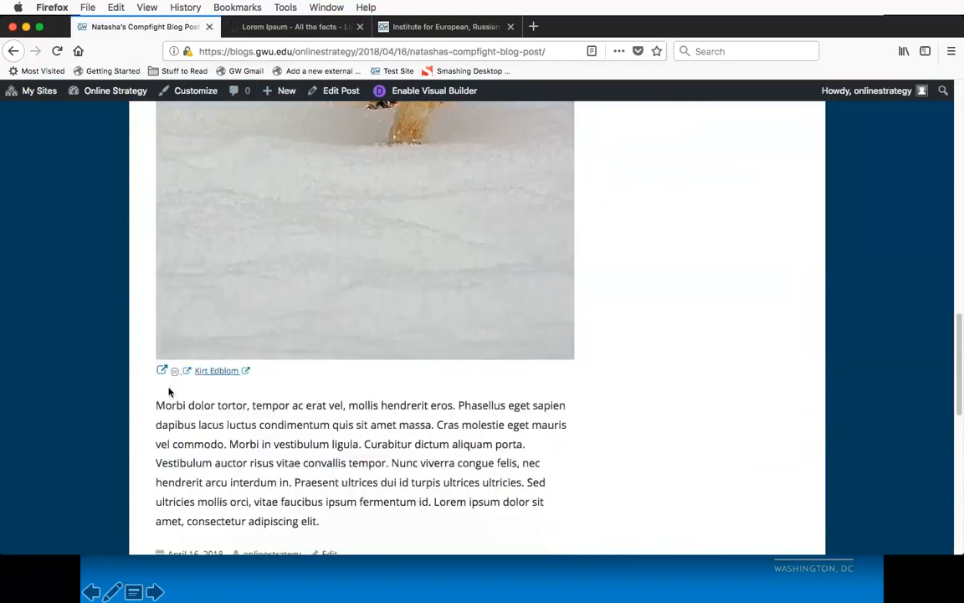
{"action": "scroll", "coordinate": [115, 398], "scroll_direction": "down", "scroll_amount": 4}
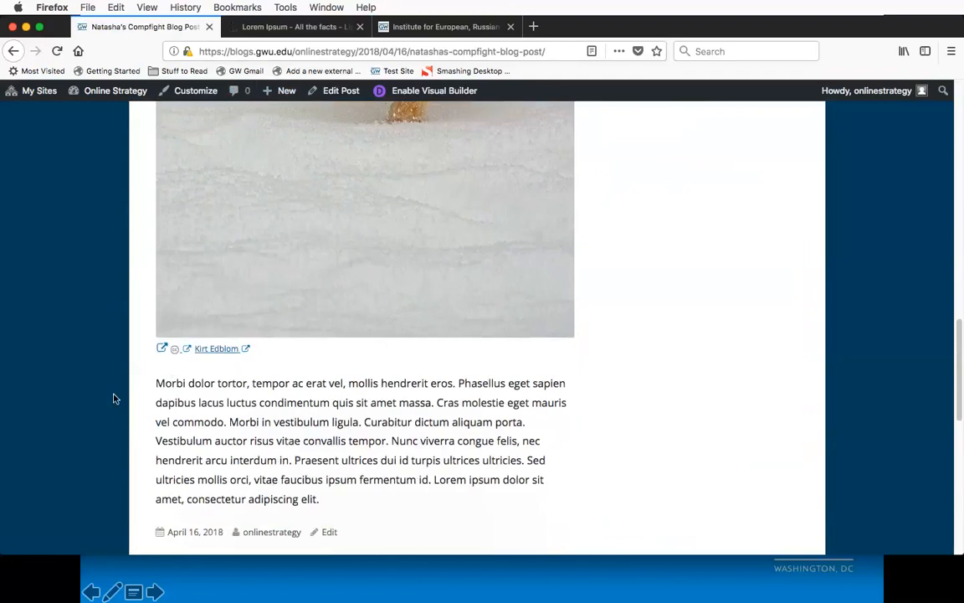
{"action": "scroll", "coordinate": [116, 399], "scroll_direction": "up", "scroll_amount": 2}
{"action": "scroll", "coordinate": [116, 398], "scroll_direction": "up", "scroll_amount": 15}
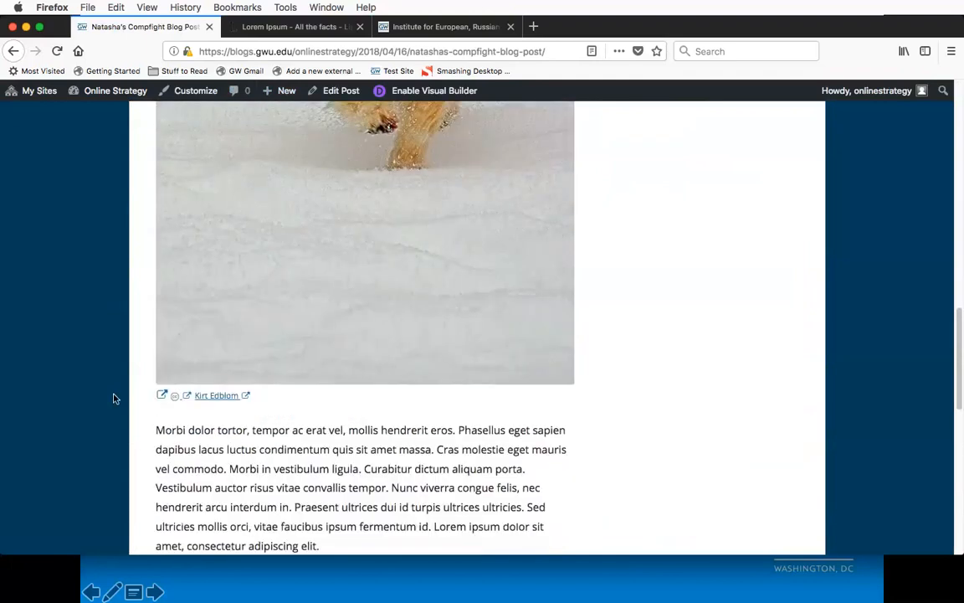
{"action": "scroll", "coordinate": [116, 399], "scroll_direction": "up", "scroll_amount": 1}
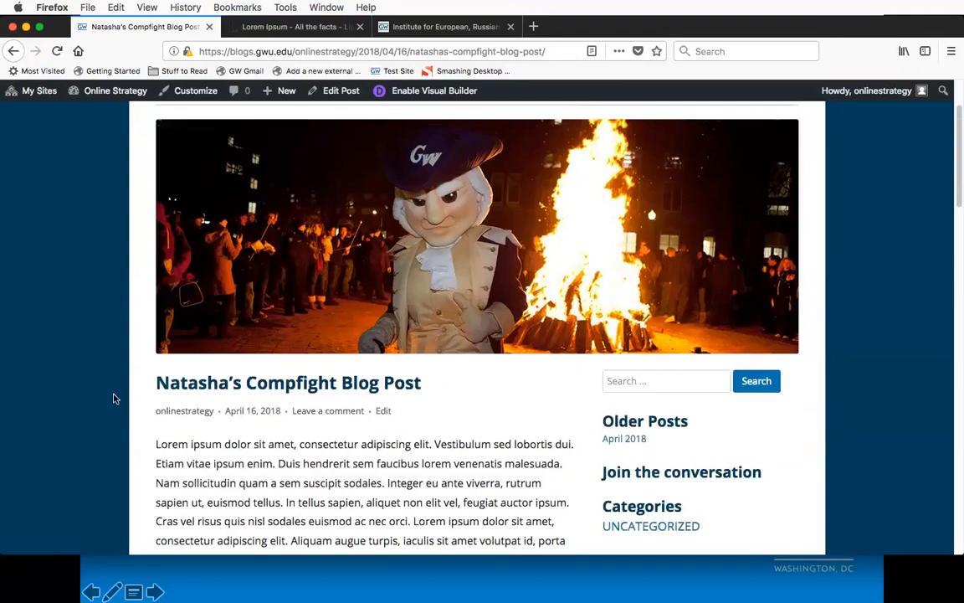
{"action": "scroll", "coordinate": [115, 398], "scroll_direction": "down", "scroll_amount": 1}
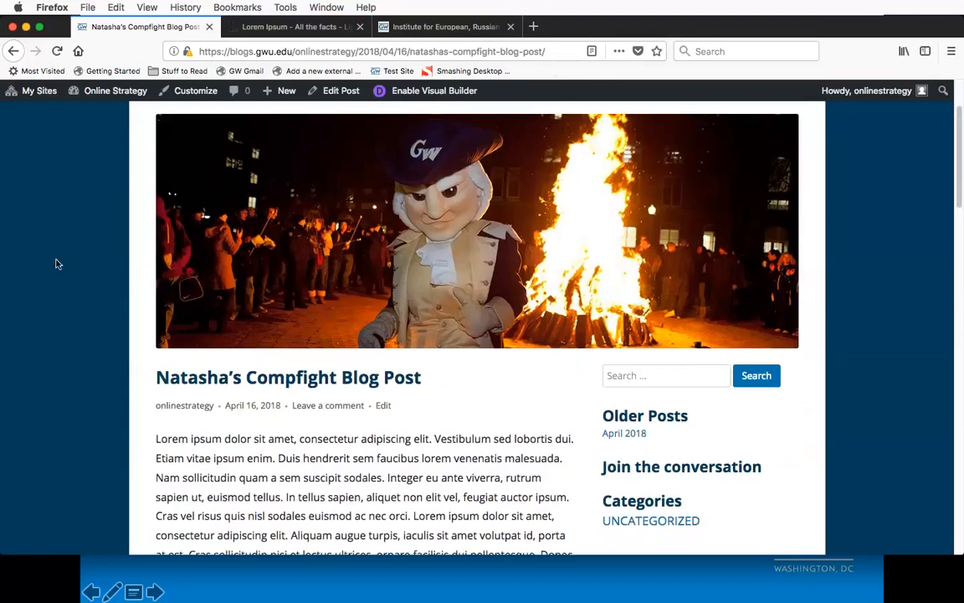
{"action": "scroll", "coordinate": [56, 264], "scroll_direction": "up", "scroll_amount": 3}
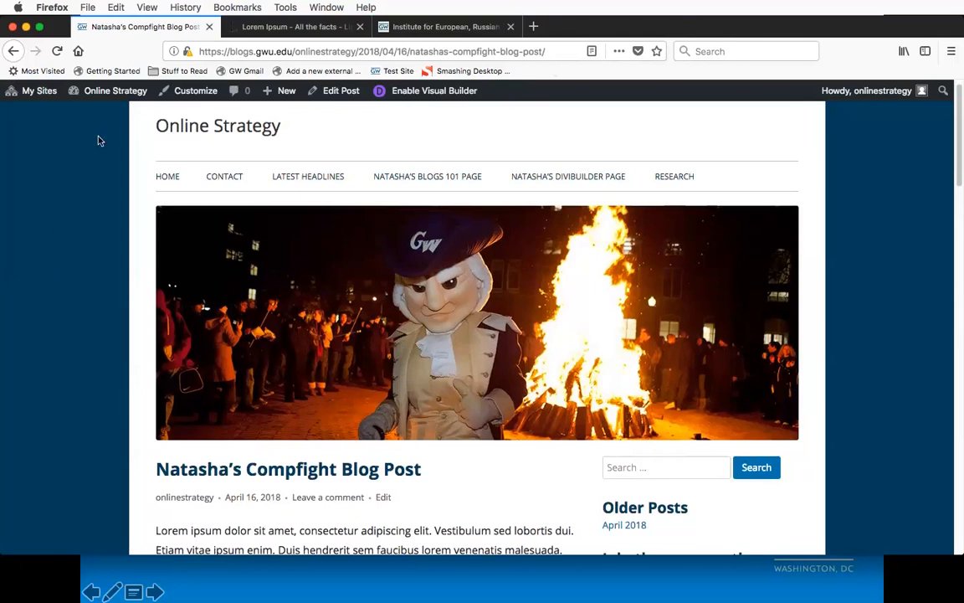
Step: Open the Online Strategy site's menu editor and return to the public home page
{"action": "mouse_move", "coordinate": [114, 99]}
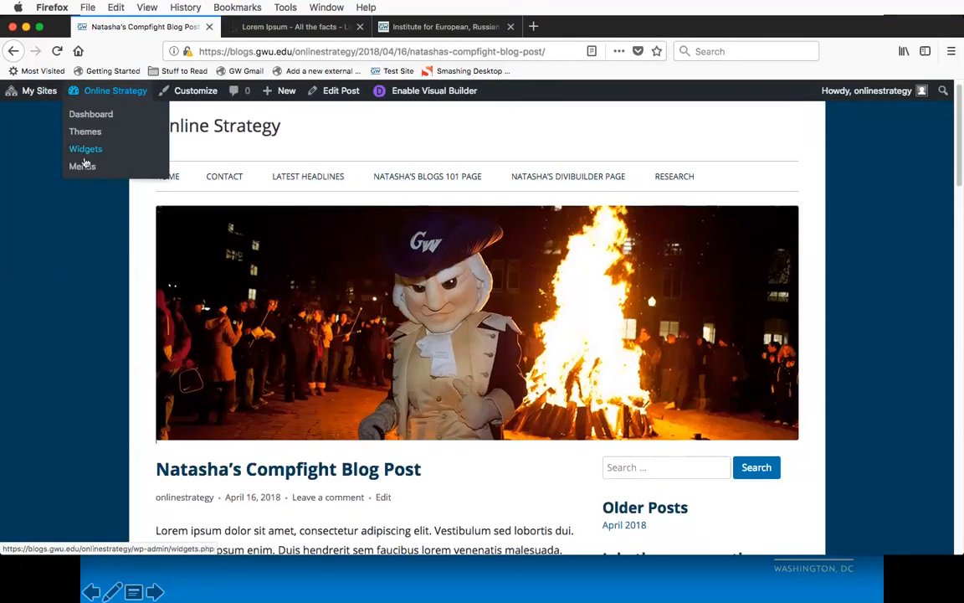
{"action": "left_click", "coordinate": [87, 172]}
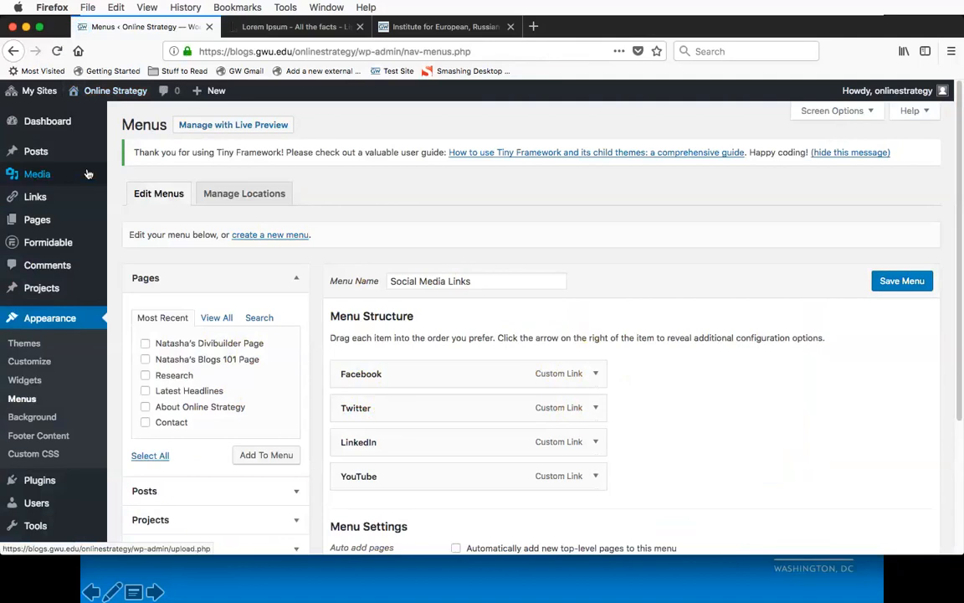
{"action": "mouse_move", "coordinate": [105, 92]}
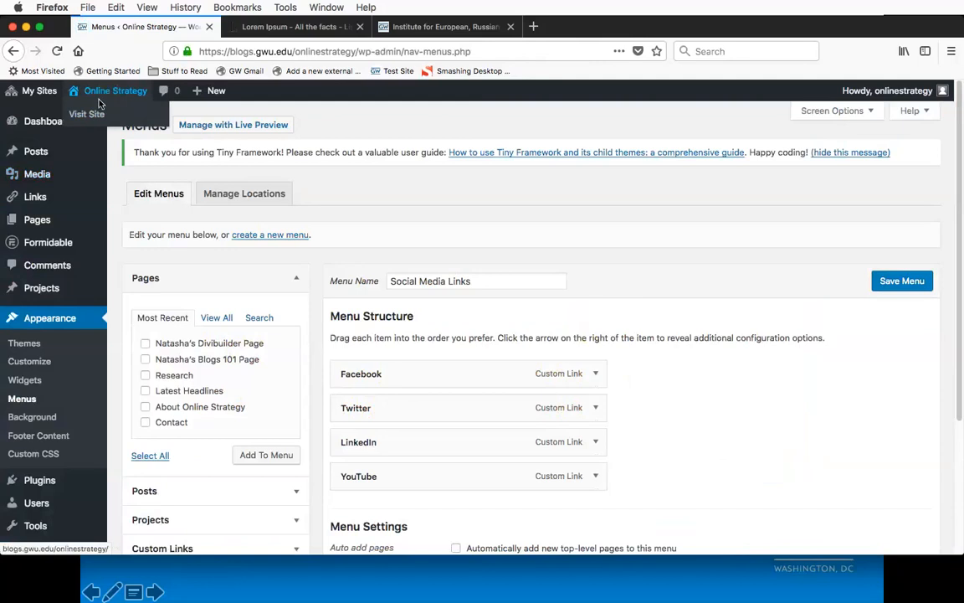
{"action": "left_click", "coordinate": [97, 117]}
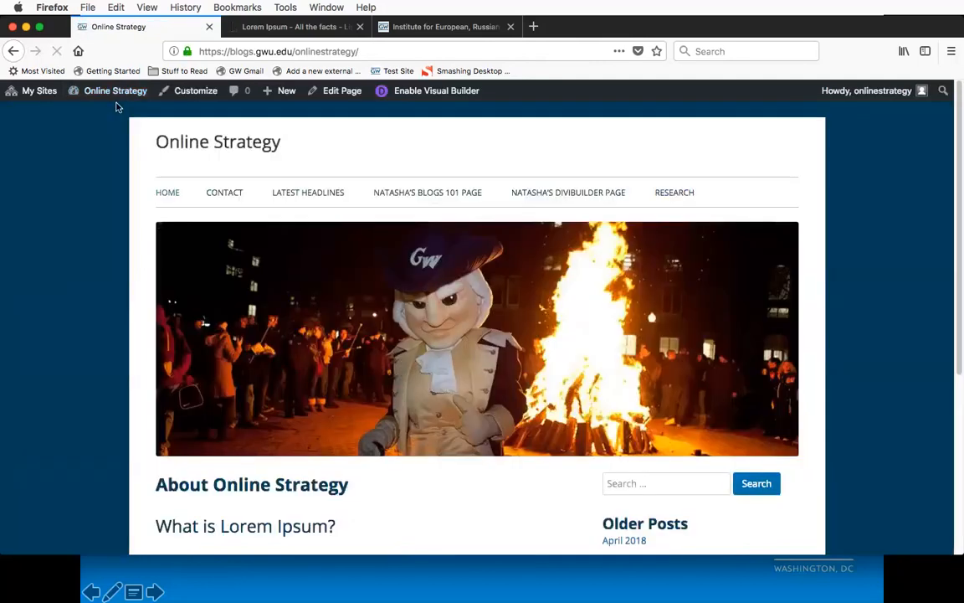
Step: Open the Online Strategy site's admin dashboard
{"action": "mouse_move", "coordinate": [118, 92]}
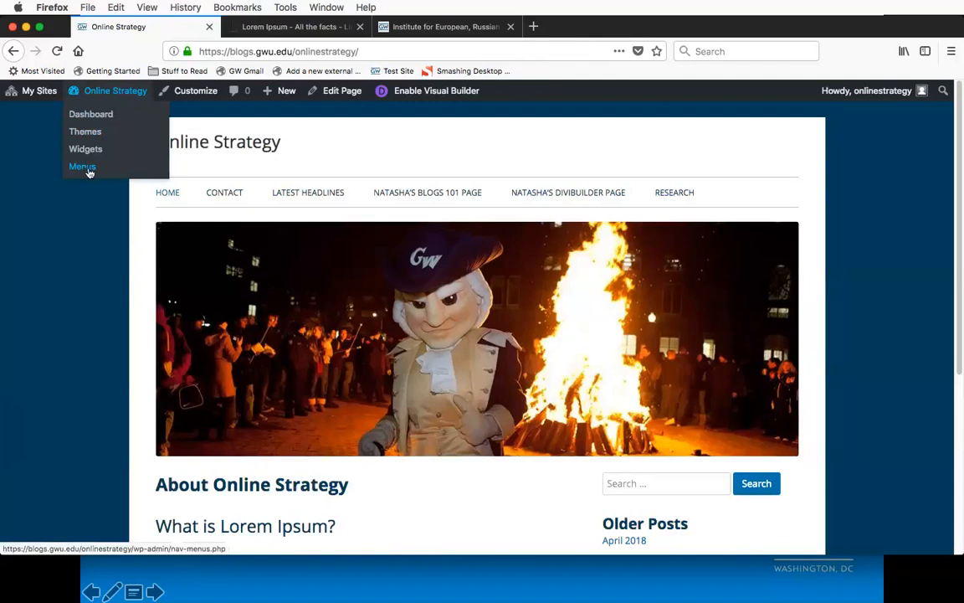
{"action": "left_click", "coordinate": [94, 117]}
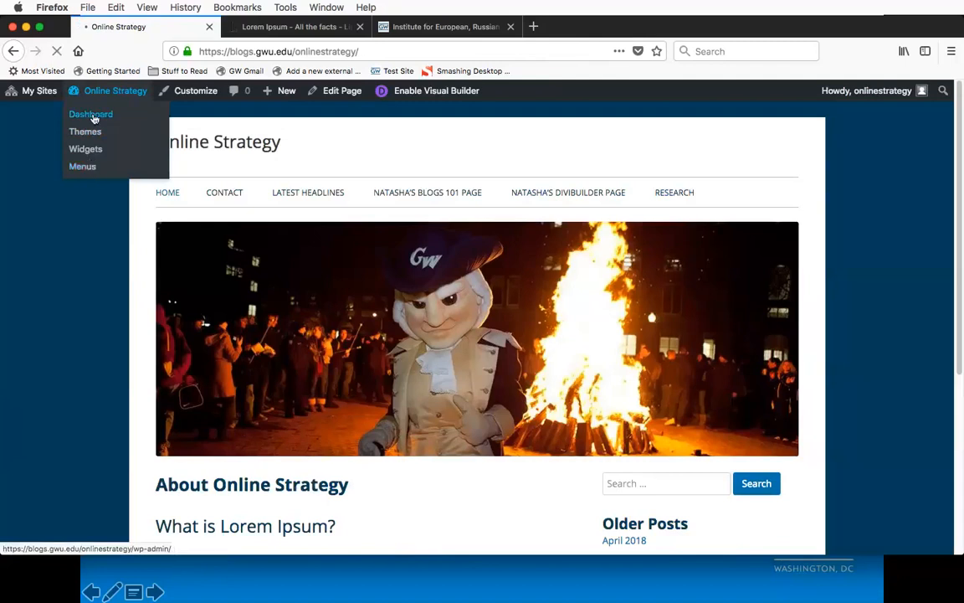
Step: Open the Online Strategy site's menu editor from the admin dashboard
{"action": "mouse_move", "coordinate": [77, 225]}
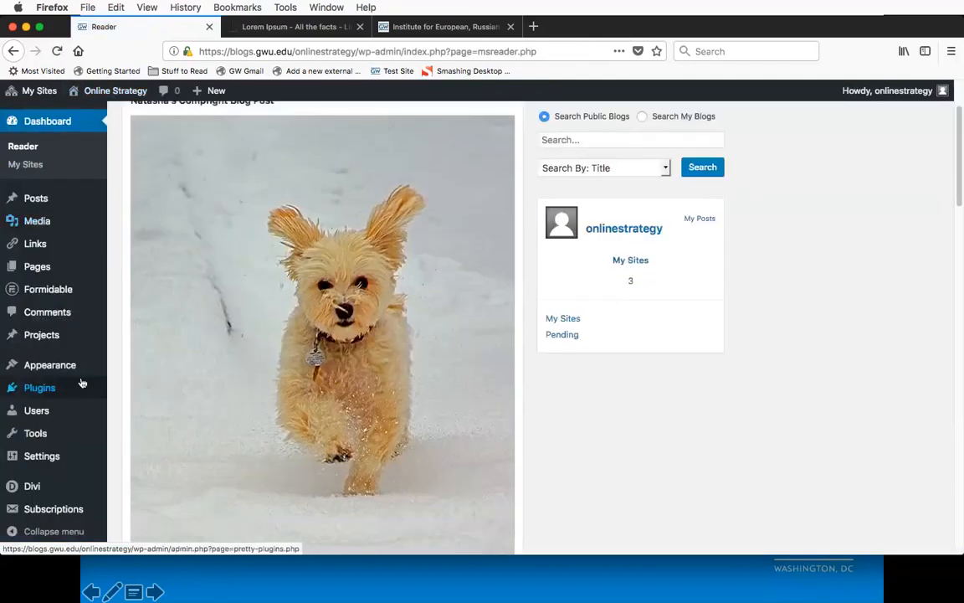
{"action": "mouse_move", "coordinate": [72, 370]}
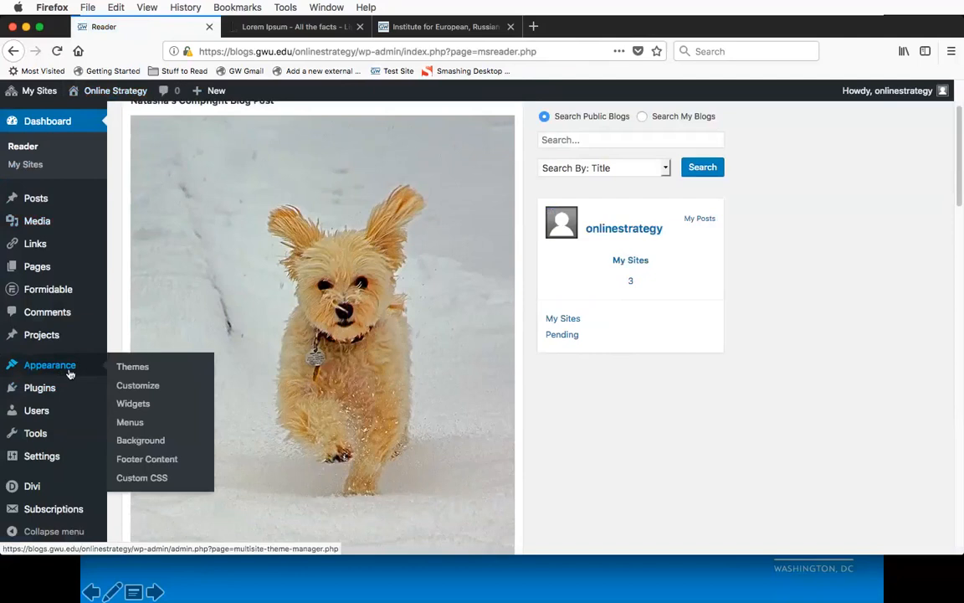
{"action": "left_click", "coordinate": [135, 424]}
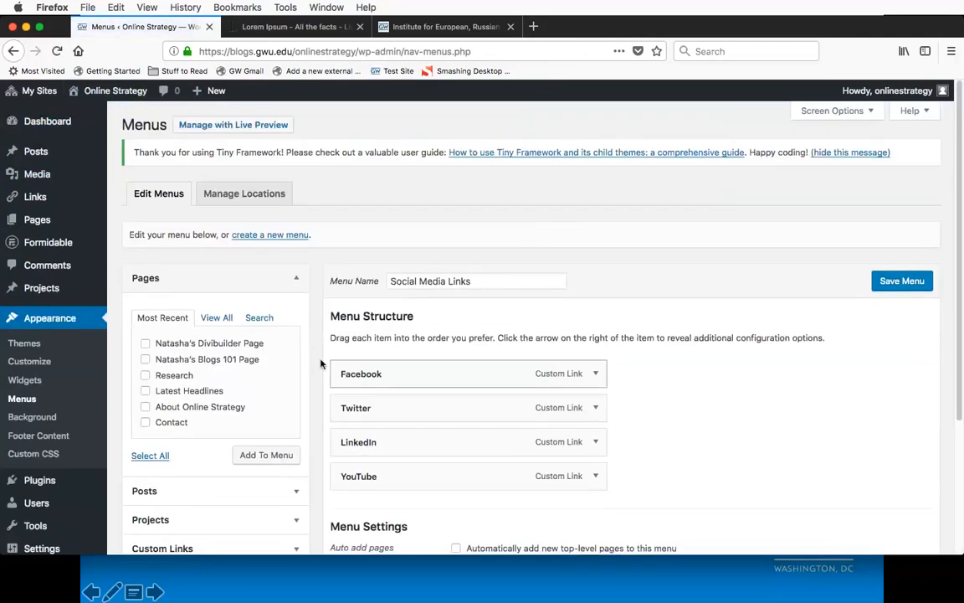
Step: Examine the Social Media Links menu: its name, link items, display settings and the fields for adding custom links
{"action": "scroll", "coordinate": [319, 361], "scroll_direction": "down", "scroll_amount": 2}
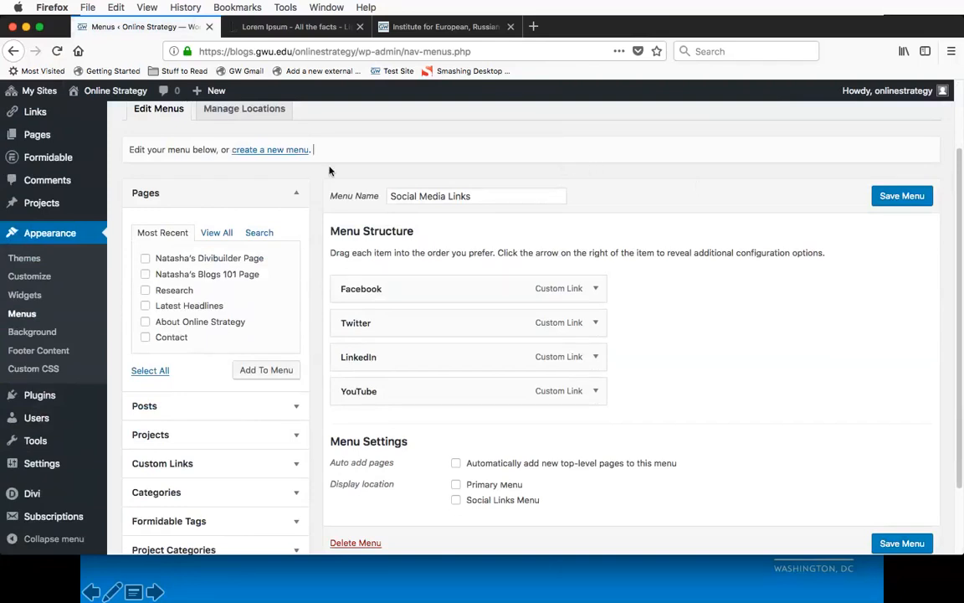
{"action": "scroll", "coordinate": [329, 171], "scroll_direction": "up", "scroll_amount": 1}
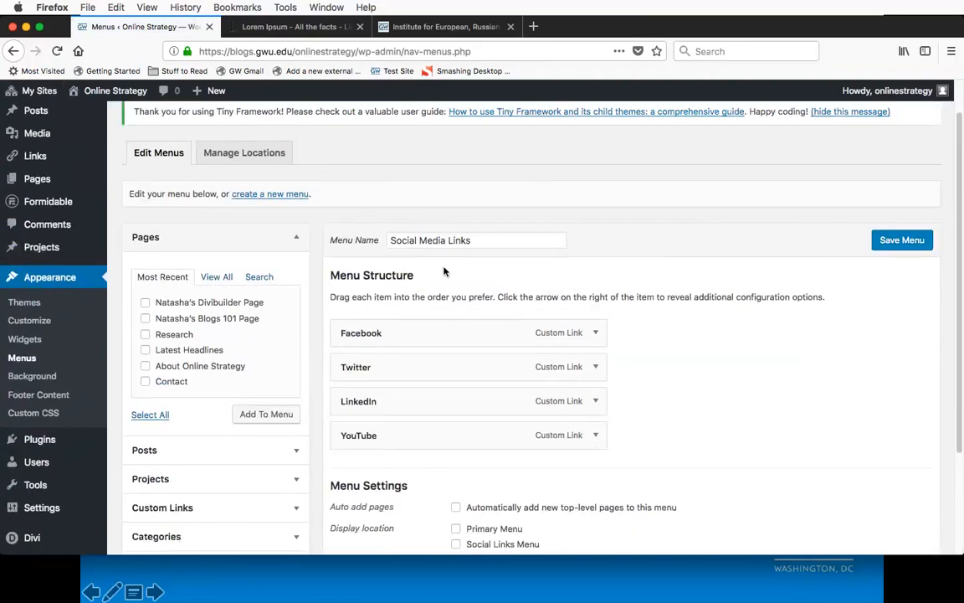
{"action": "scroll", "coordinate": [420, 303], "scroll_direction": "down", "scroll_amount": 1}
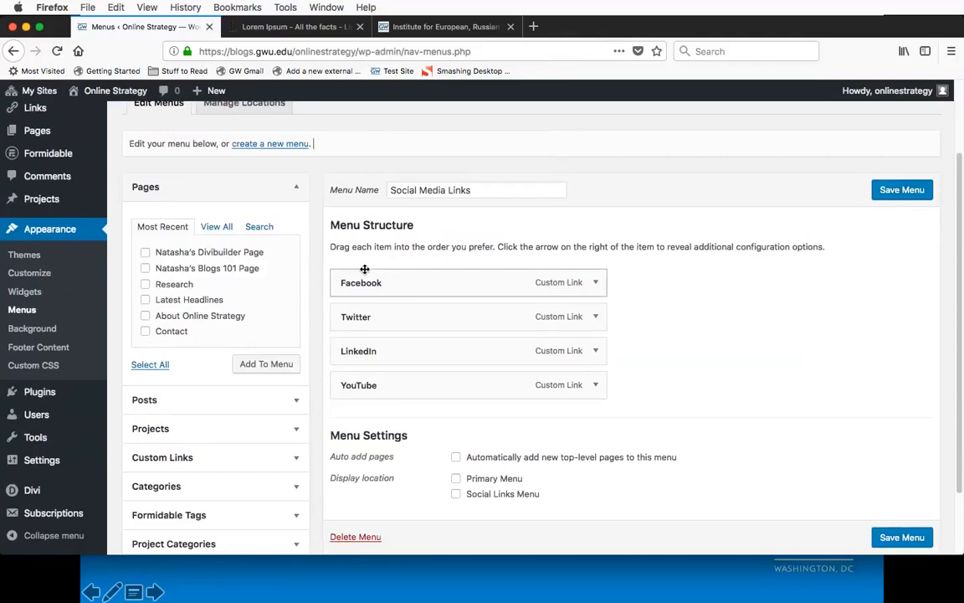
{"action": "left_click", "coordinate": [494, 191]}
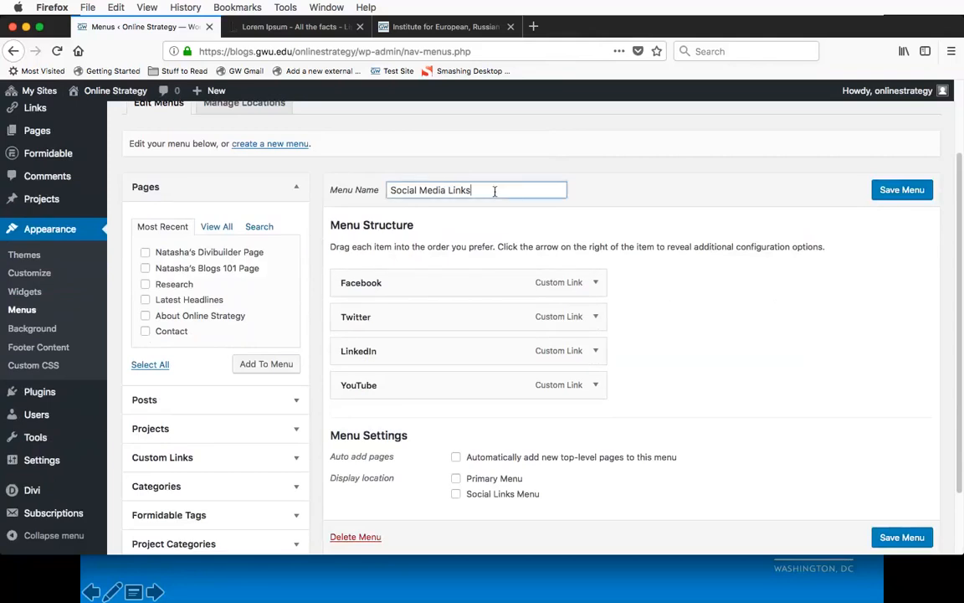
{"action": "left_click_drag", "start_coordinate": [495, 191], "coordinate": [390, 191]}
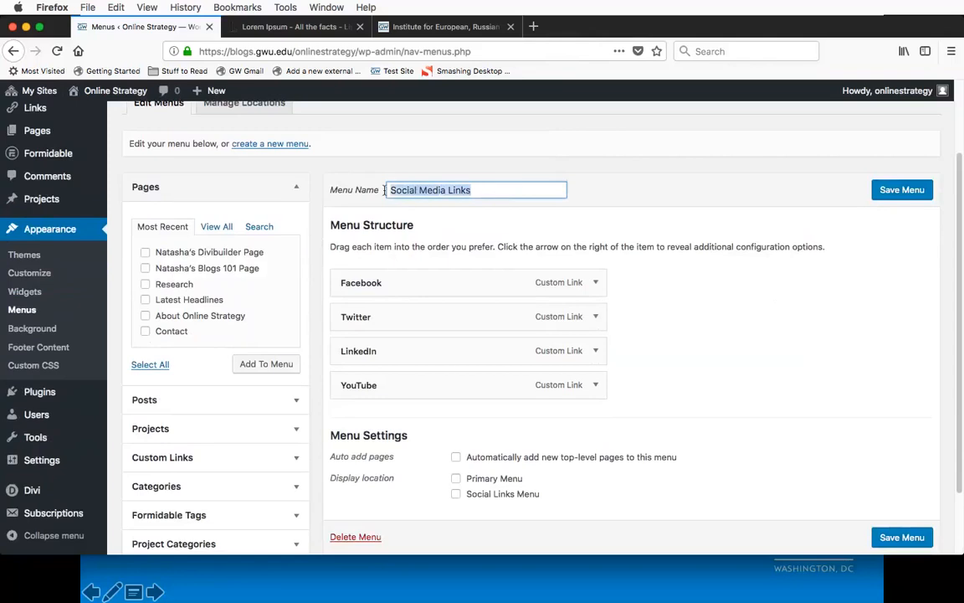
{"action": "left_click", "coordinate": [466, 237]}
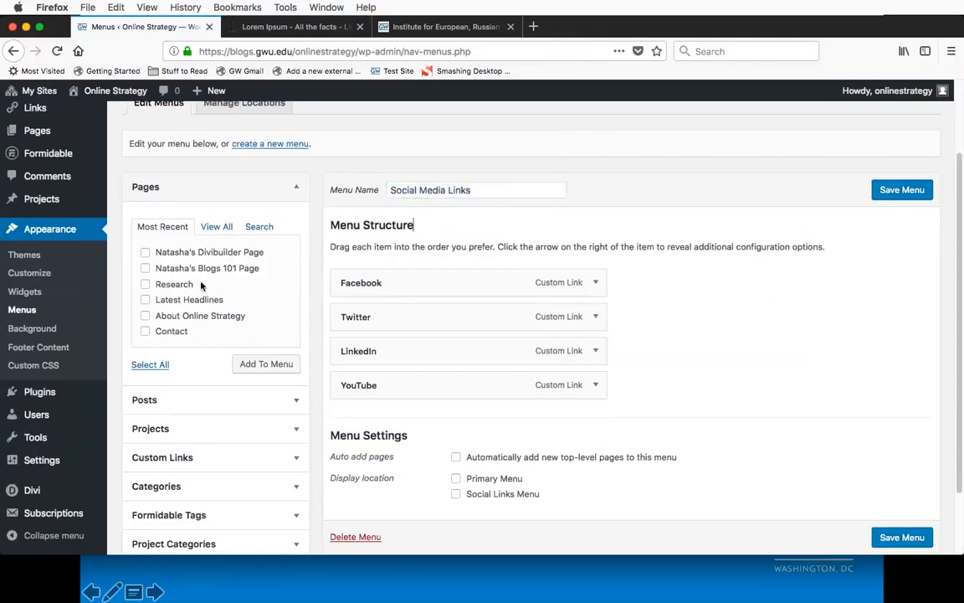
{"action": "left_click", "coordinate": [147, 457]}
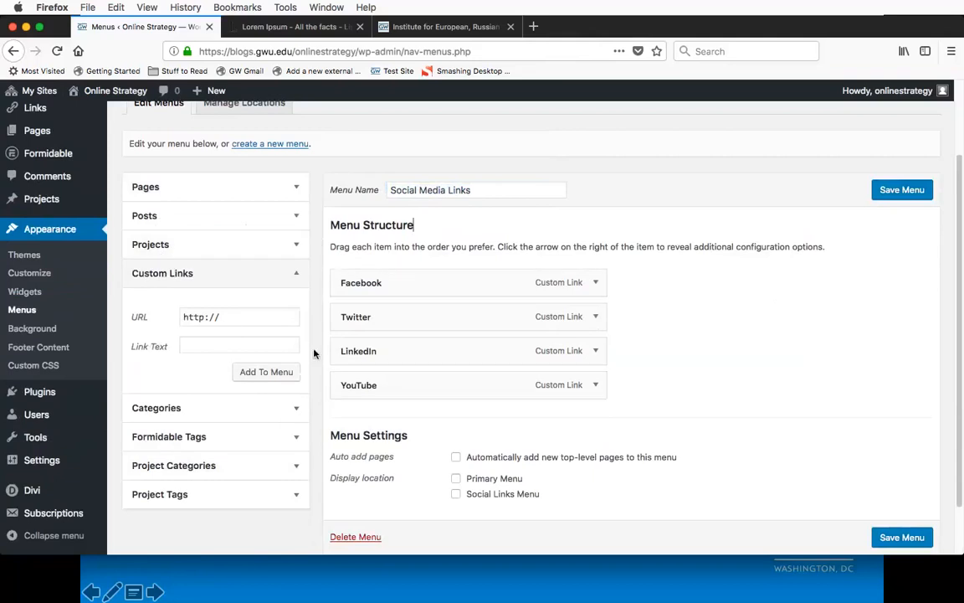
Step: Create a new menu named Primary Navigation
{"action": "scroll", "coordinate": [317, 353], "scroll_direction": "up", "scroll_amount": 2}
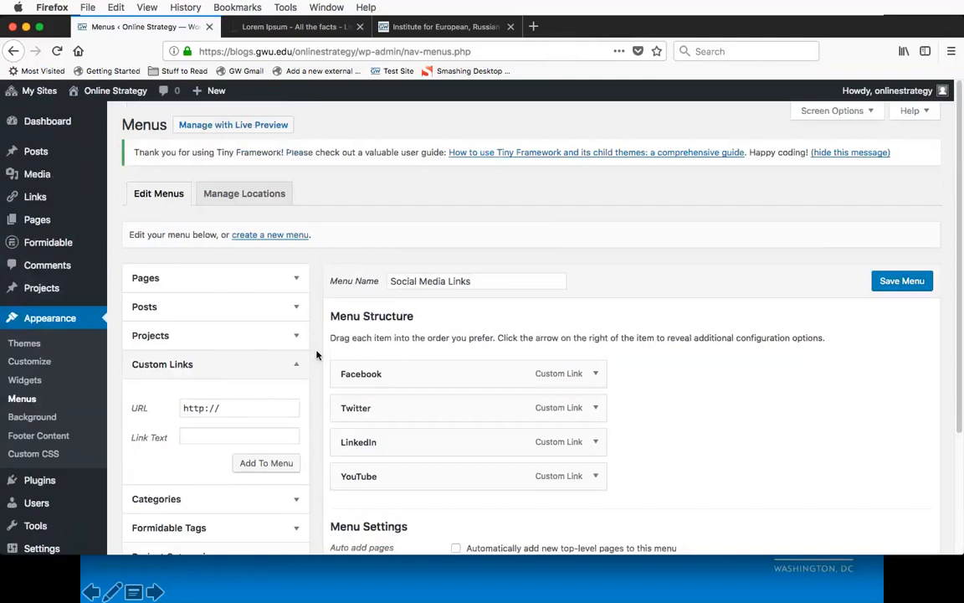
{"action": "left_click", "coordinate": [273, 236]}
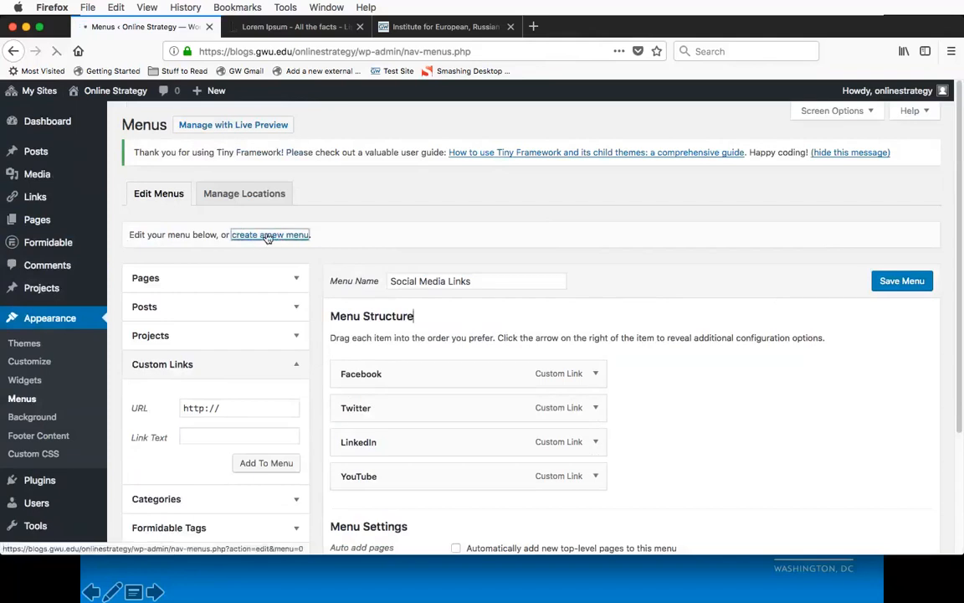
{"action": "left_click", "coordinate": [437, 282]}
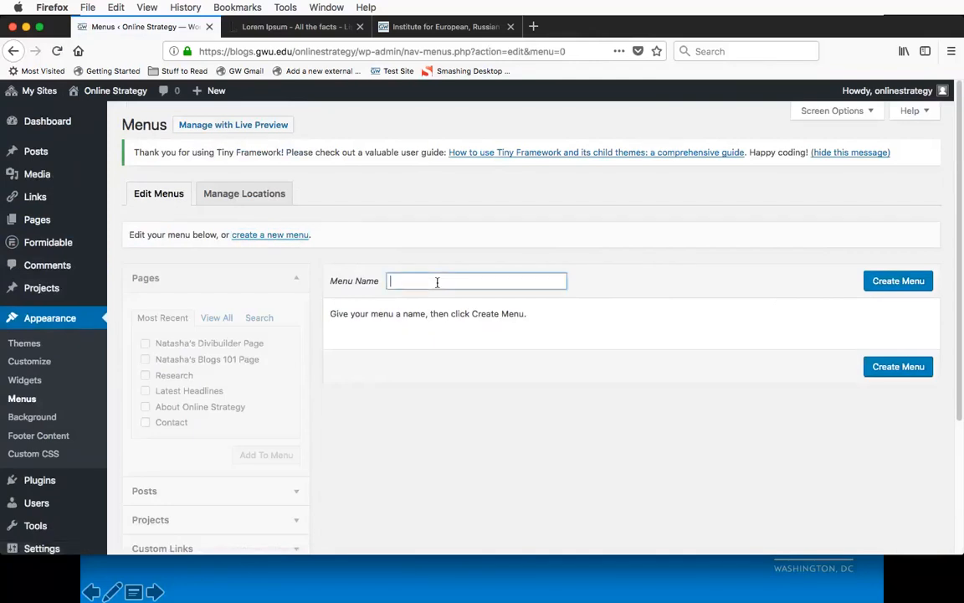
{"action": "type", "text": "Primary Navigation"}
{"action": "left_click", "coordinate": [909, 280]}
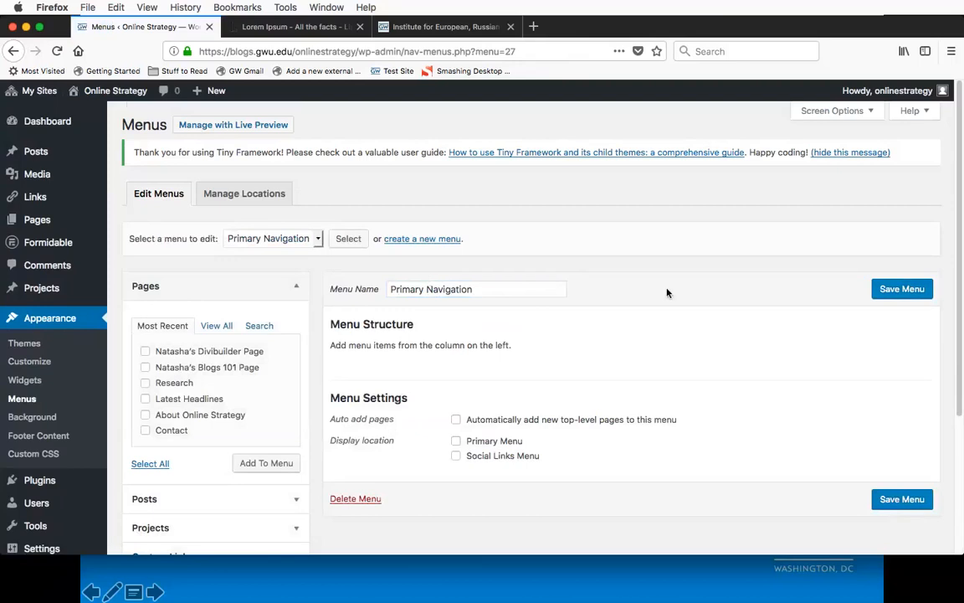
Step: Examine the types of content that can be added to the Primary Navigation menu, including pages, posts and projects
{"action": "scroll", "coordinate": [667, 293], "scroll_direction": "down", "scroll_amount": 2}
{"action": "scroll", "coordinate": [448, 280], "scroll_direction": "down", "scroll_amount": 2}
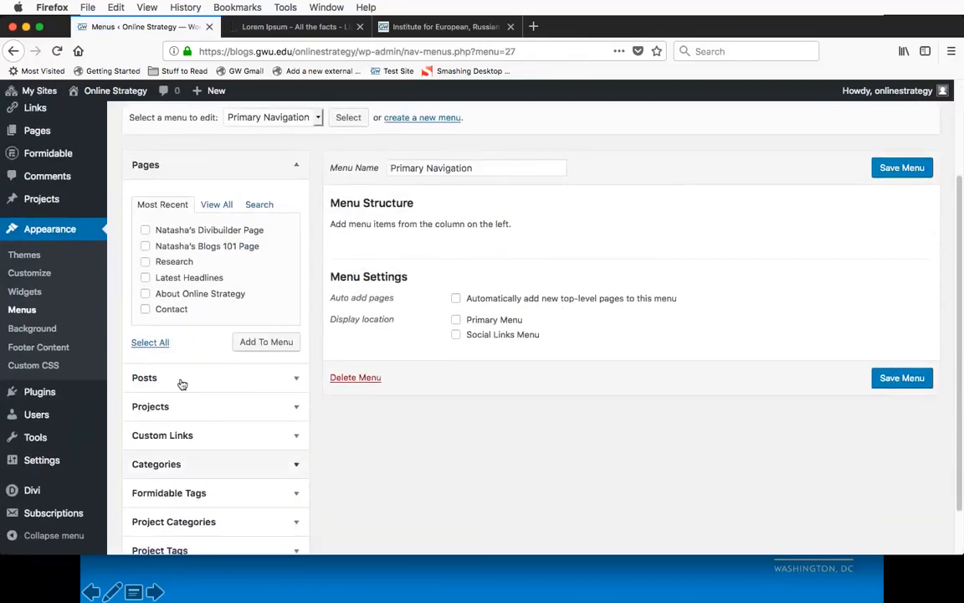
{"action": "scroll", "coordinate": [210, 424], "scroll_direction": "down", "scroll_amount": 2}
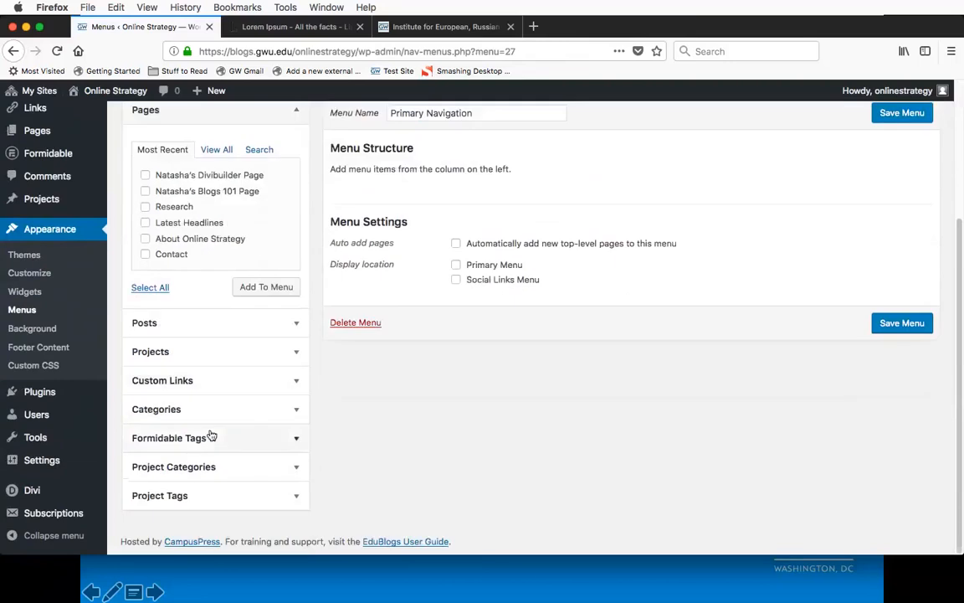
{"action": "scroll", "coordinate": [210, 435], "scroll_direction": "up", "scroll_amount": 1}
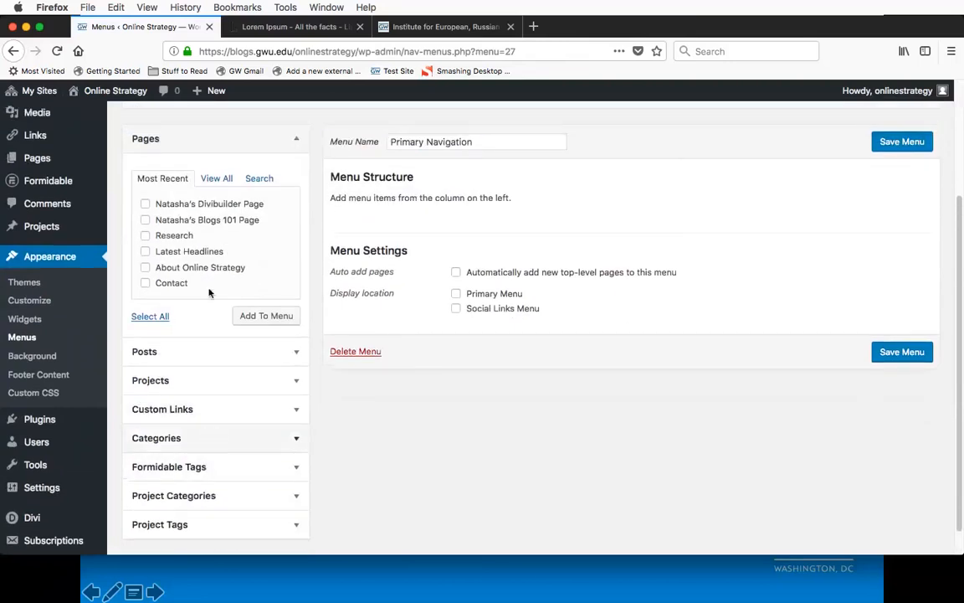
{"action": "left_click", "coordinate": [146, 139]}
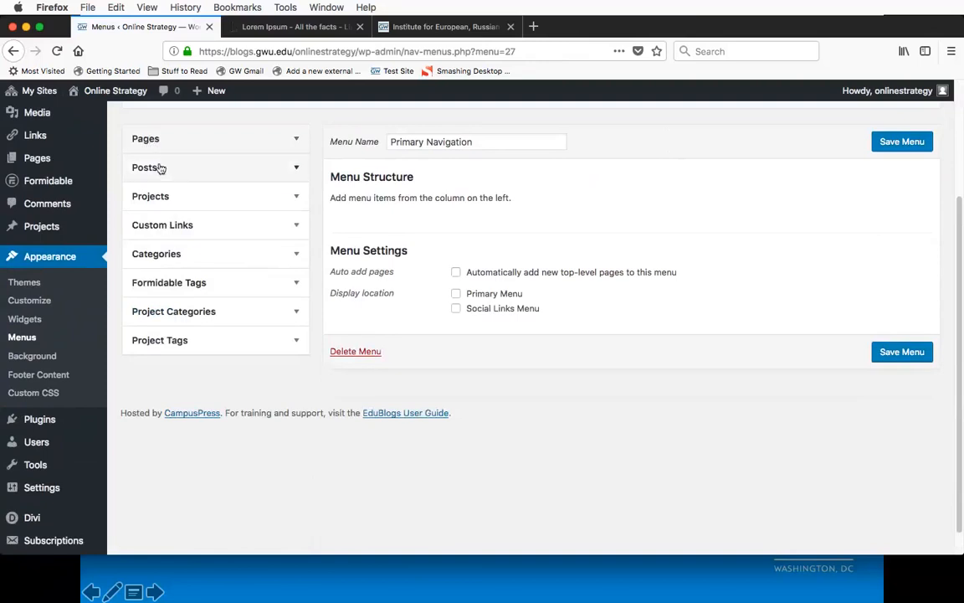
{"action": "left_click", "coordinate": [160, 167]}
{"action": "left_click", "coordinate": [160, 168]}
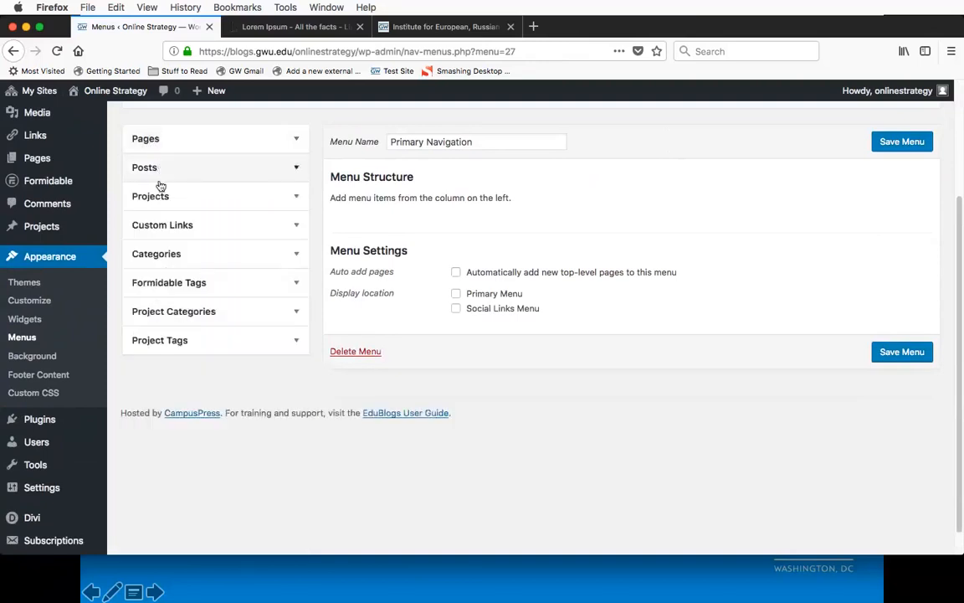
{"action": "left_click", "coordinate": [167, 197]}
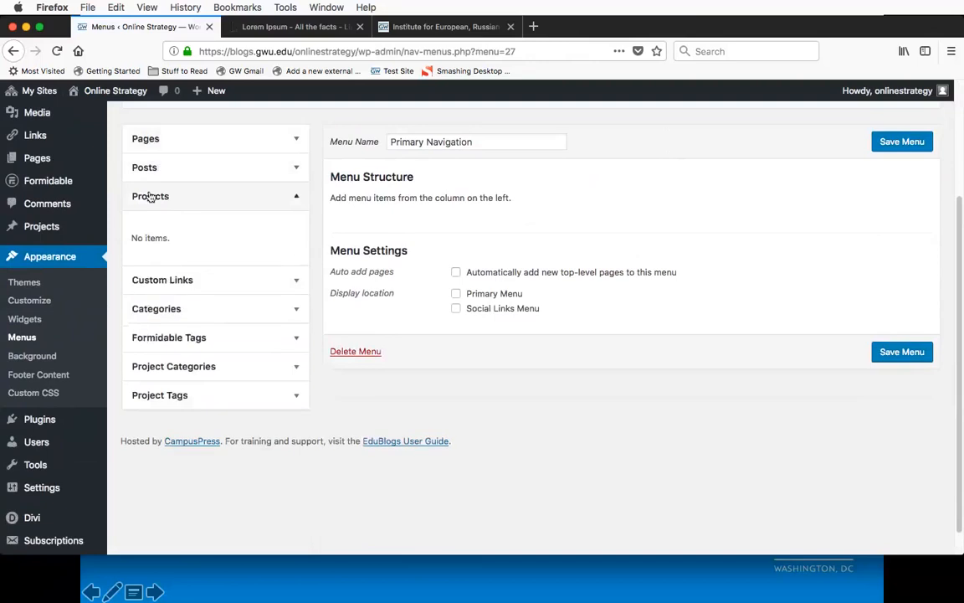
{"action": "left_click", "coordinate": [167, 198]}
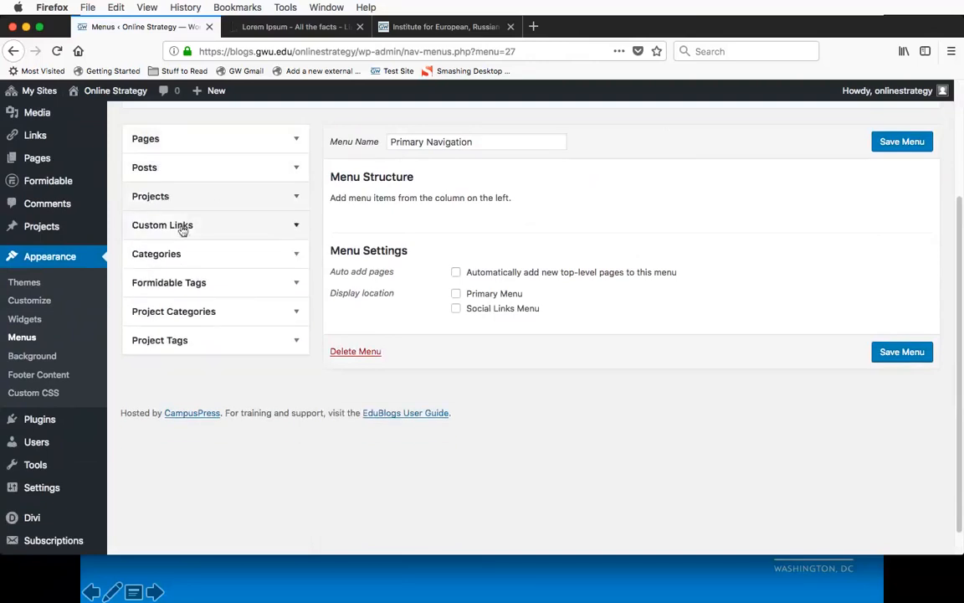
{"action": "left_click", "coordinate": [182, 230]}
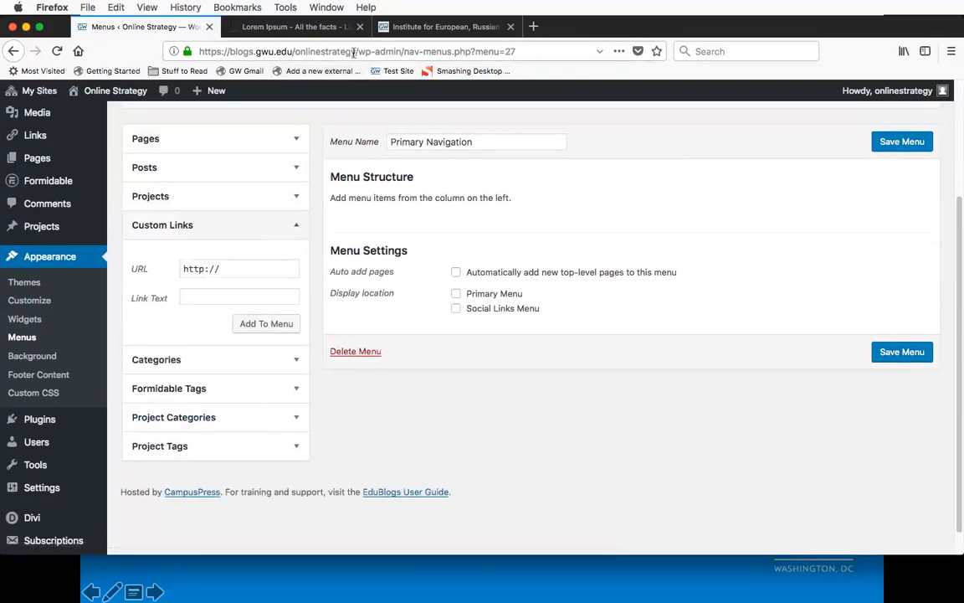
{"action": "left_click_drag", "start_coordinate": [354, 51], "coordinate": [179, 51]}
{"action": "key", "text": "super+c"}
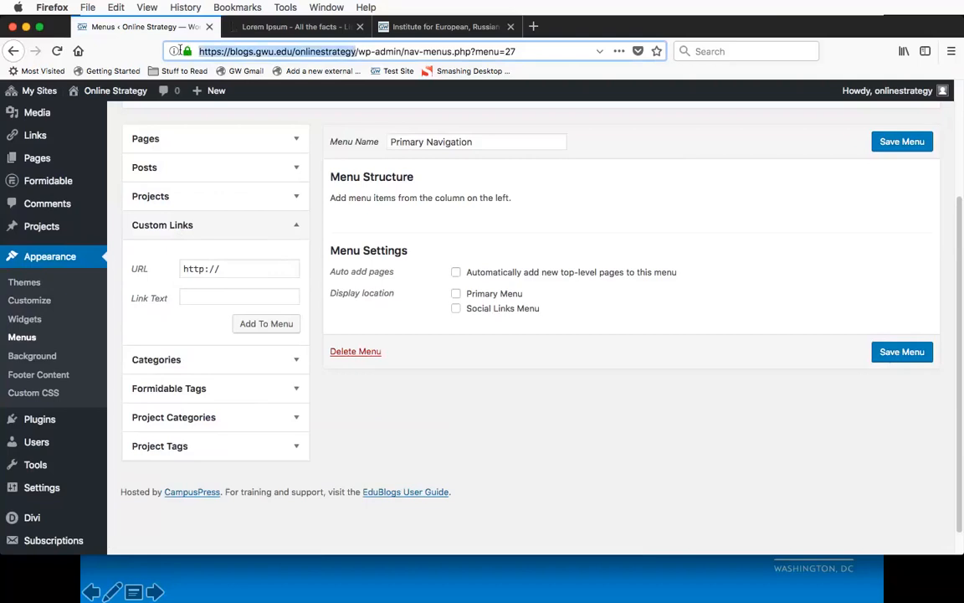
{"action": "left_click", "coordinate": [227, 265]}
{"action": "triple_click", "coordinate": [210, 269]}
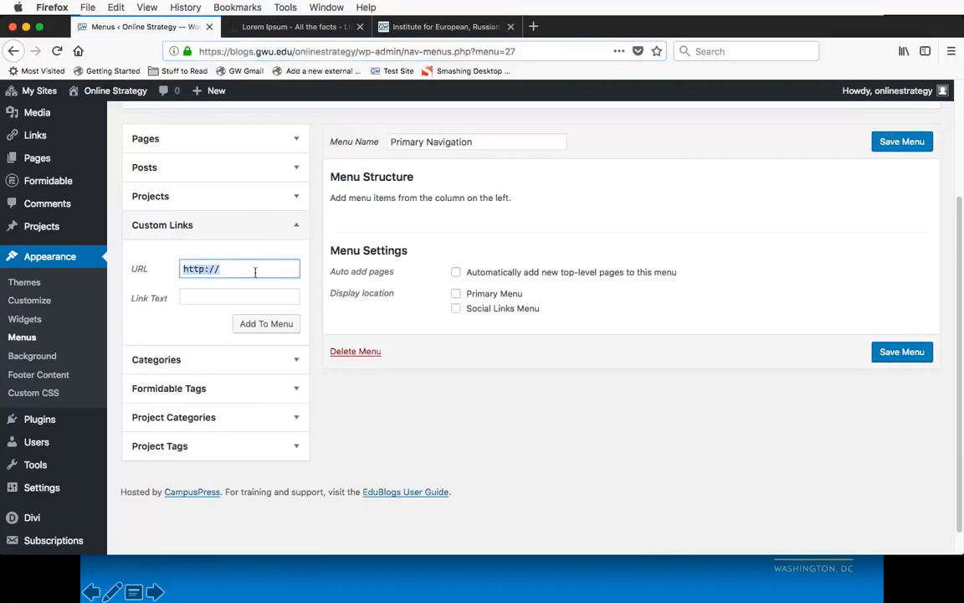
{"action": "key", "text": "super+v"}
{"action": "key", "text": "super+Left"}
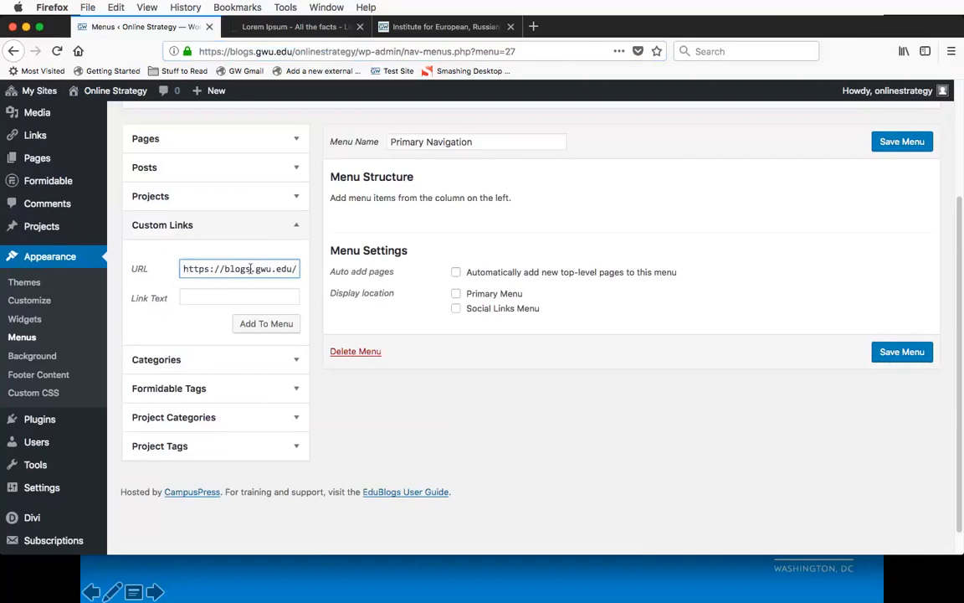
{"action": "key", "text": "Right"}
{"action": "key", "text": "Right"}
{"action": "key", "text": "Right"}
{"action": "key", "text": "Right"}
{"action": "key", "text": "Right"}
{"action": "key", "text": "Right"}
{"action": "key", "text": "Right"}
{"action": "key", "text": "Right"}
{"action": "key", "text": "Right"}
{"action": "key", "text": "Right"}
{"action": "key", "text": "Right"}
{"action": "key", "text": "Right"}
{"action": "key", "text": "Right"}
{"action": "key", "text": "Right"}
{"action": "key", "text": "Right"}
{"action": "key", "text": "Right"}
{"action": "key", "text": "Right"}
{"action": "key", "text": "Right"}
{"action": "key", "text": "Right"}
{"action": "key", "text": "Right"}
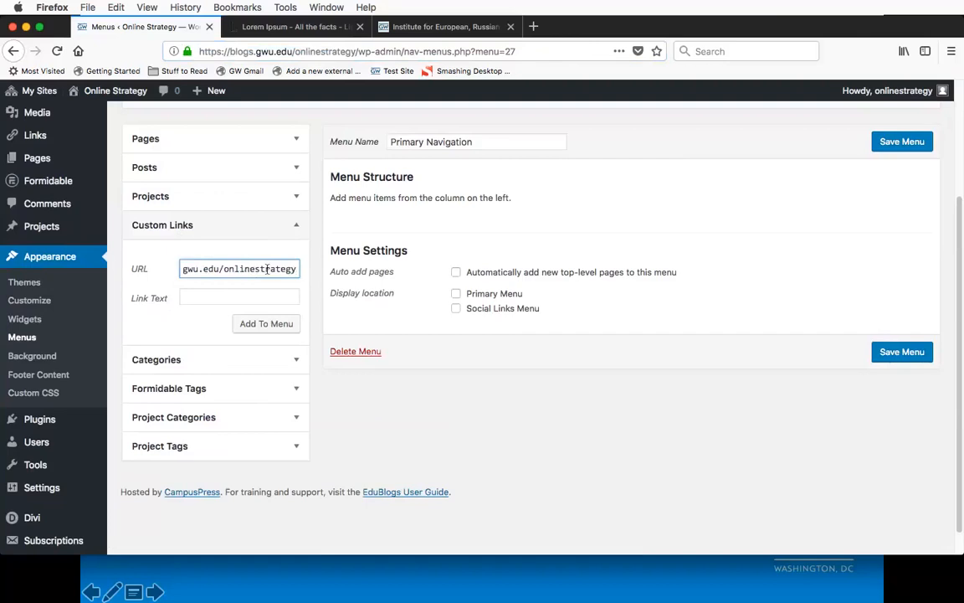
{"action": "left_click", "coordinate": [222, 296]}
{"action": "type", "text": "Home"}
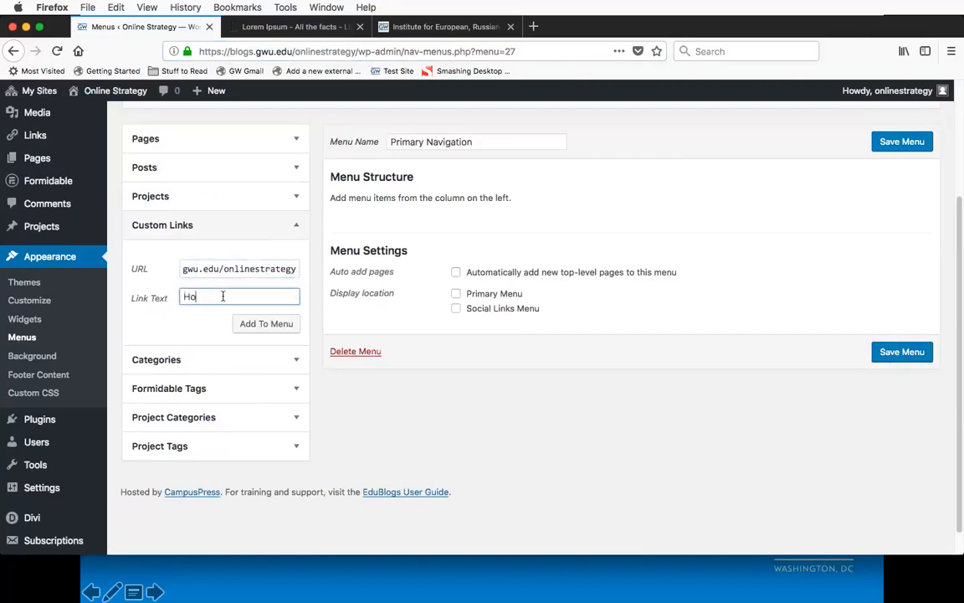
{"action": "left_click", "coordinate": [244, 328]}
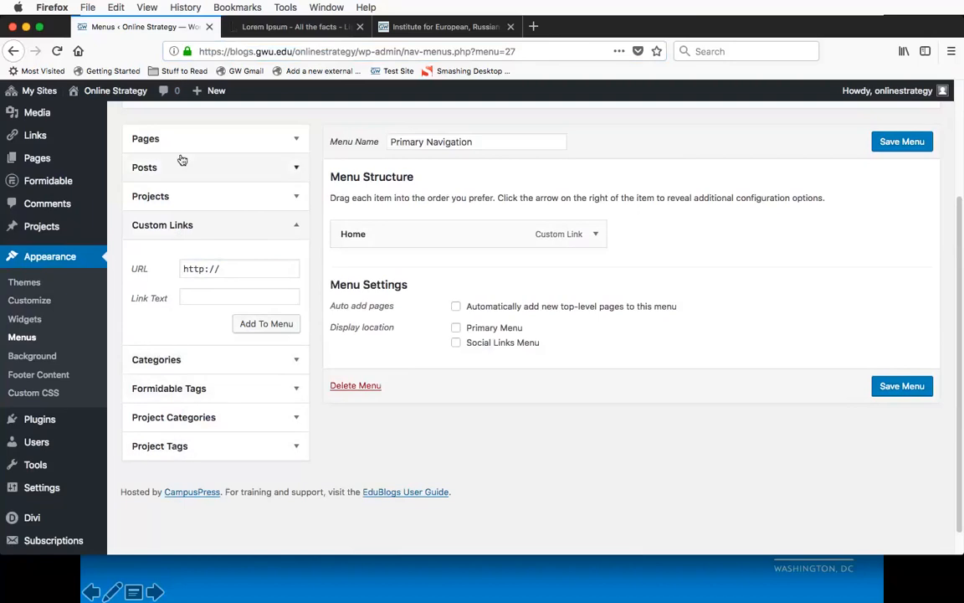
Step: Add the Research, Latest Headlines and Contact pages to the menu and place Latest Headlines directly below Home
{"action": "left_click", "coordinate": [233, 225]}
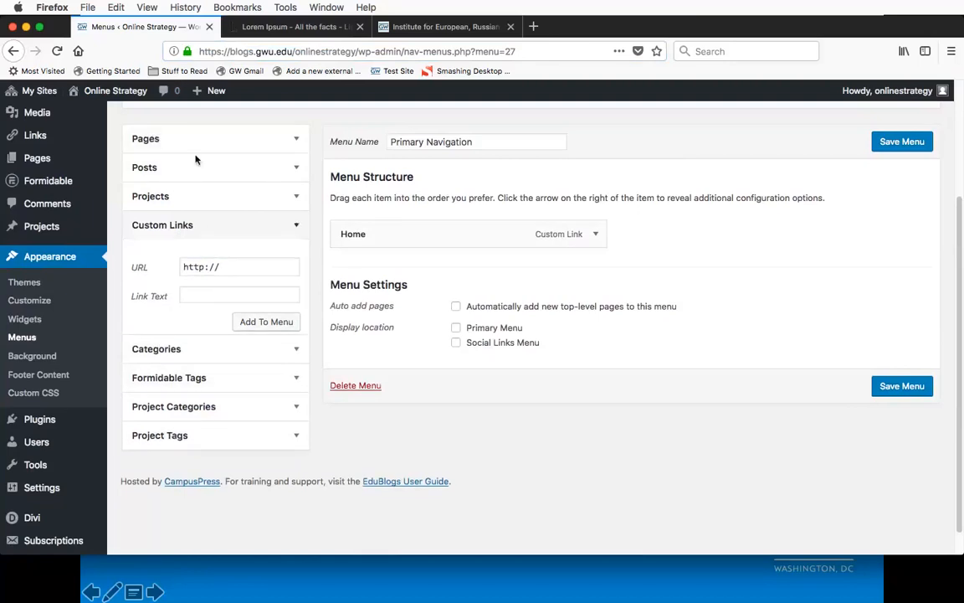
{"action": "left_click", "coordinate": [167, 140]}
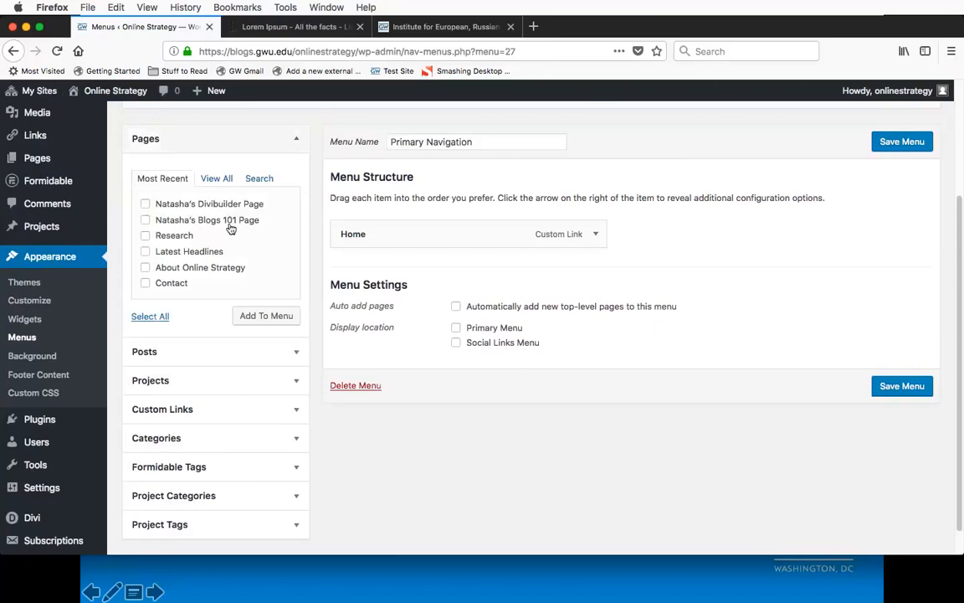
{"action": "scroll", "coordinate": [231, 228], "scroll_direction": "down", "scroll_amount": 1}
{"action": "left_click", "coordinate": [145, 219]}
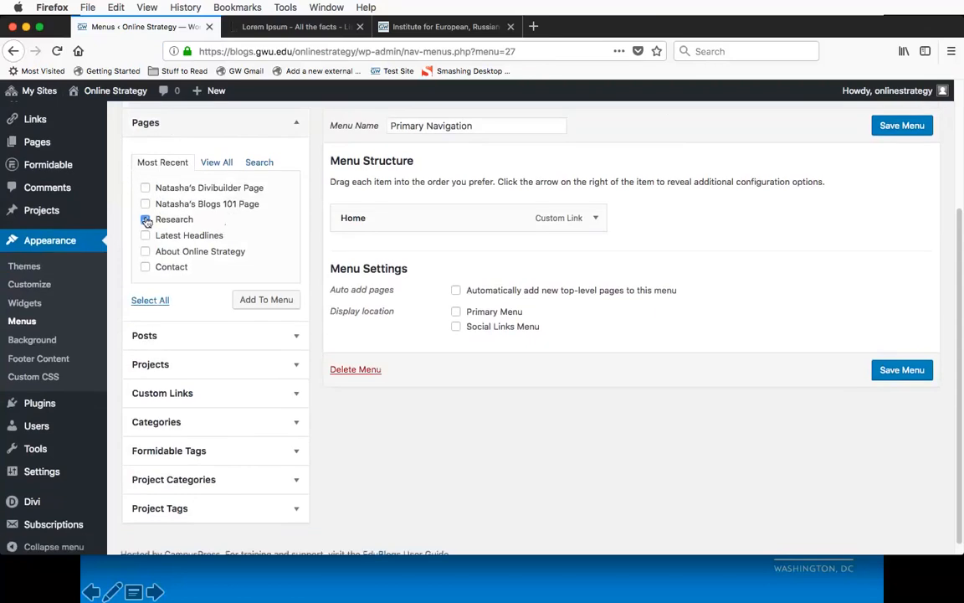
{"action": "left_click", "coordinate": [146, 235]}
{"action": "left_click", "coordinate": [145, 268]}
{"action": "left_click", "coordinate": [270, 305]}
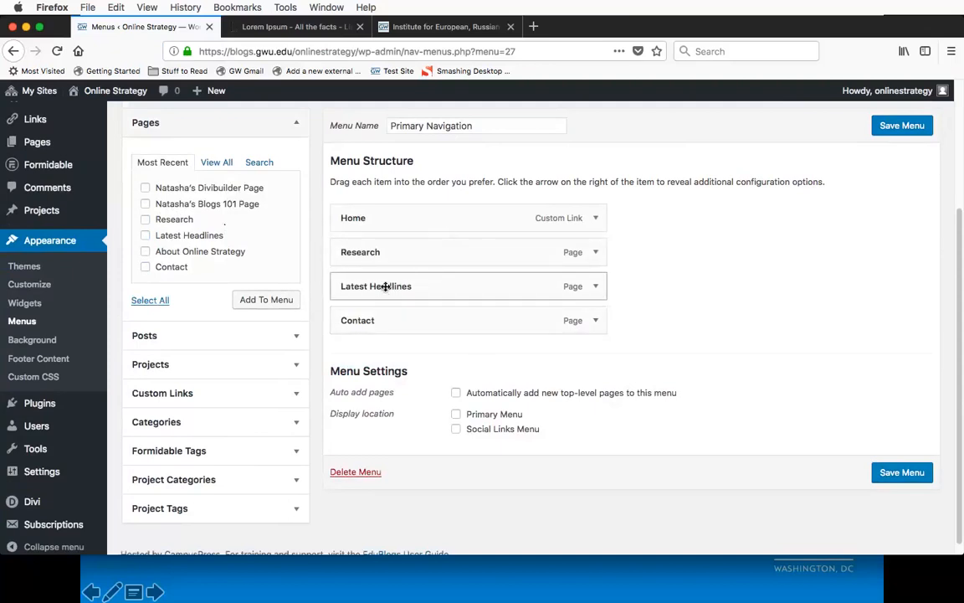
{"action": "left_click_drag", "start_coordinate": [382, 288], "coordinate": [348, 250]}
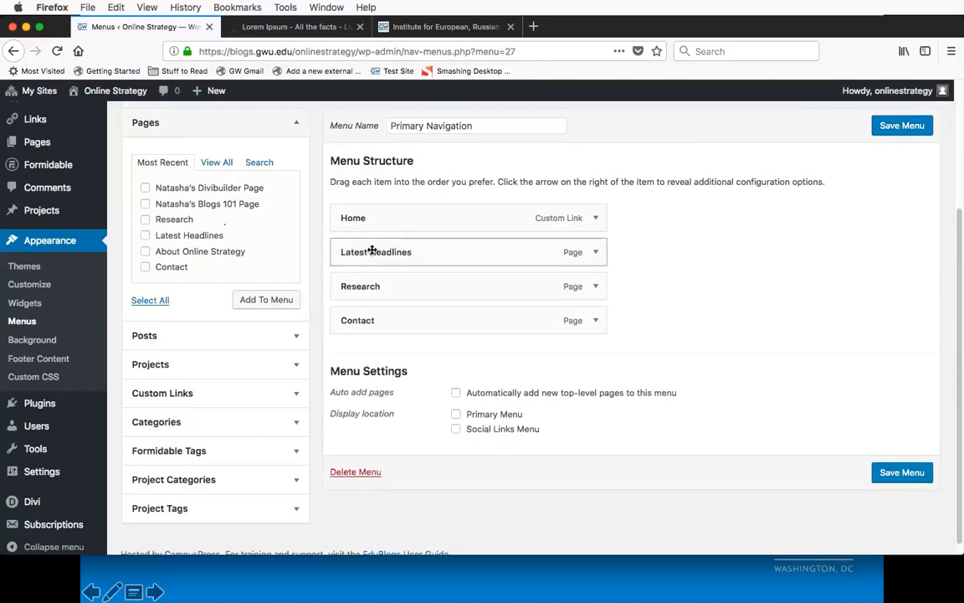
Step: Nest Research under Latest Headlines as a sub item and return it to the top level of the menu
{"action": "left_click_drag", "start_coordinate": [355, 286], "coordinate": [387, 287]}
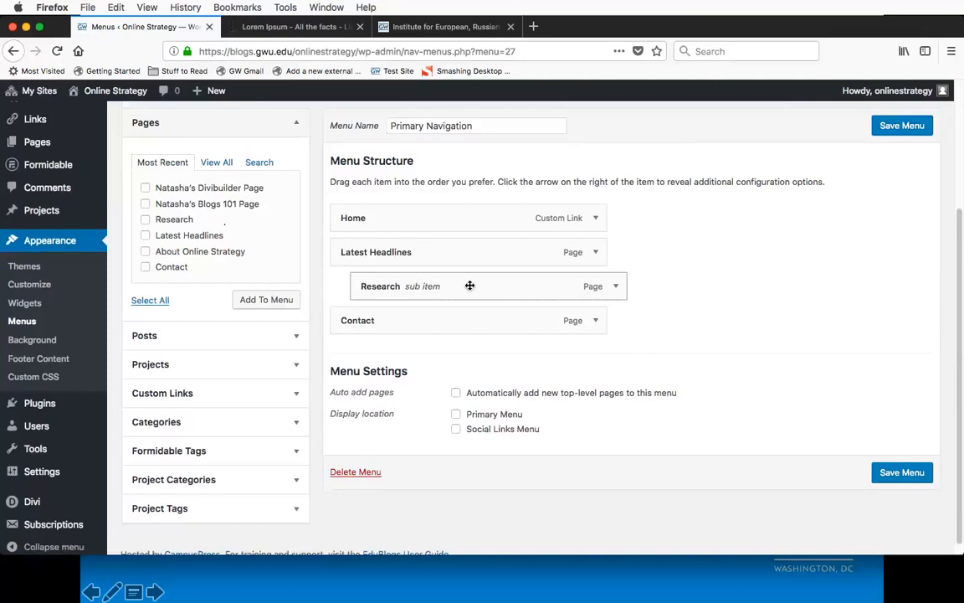
{"action": "left_click_drag", "start_coordinate": [470, 285], "coordinate": [444, 286]}
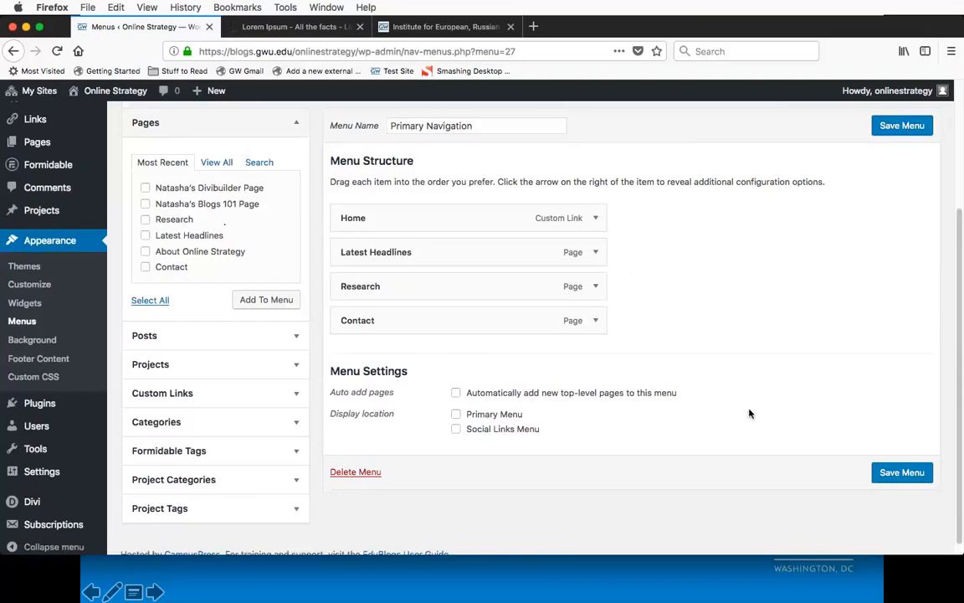
Step: Review the automatic page-adding option in the menu settings and save the Primary Navigation menu
{"action": "scroll", "coordinate": [768, 377], "scroll_direction": "down", "scroll_amount": 1}
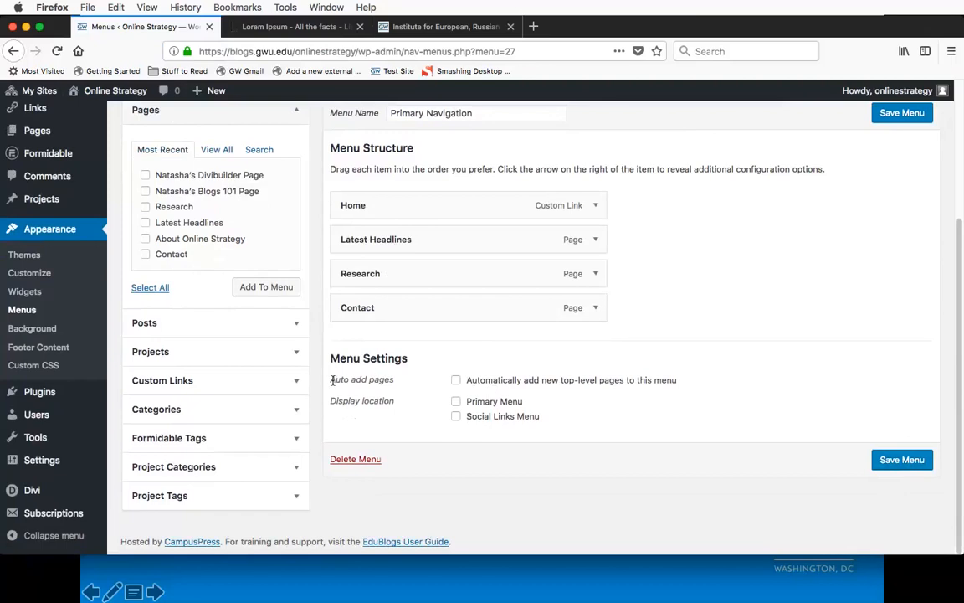
{"action": "left_click_drag", "start_coordinate": [332, 380], "coordinate": [397, 383]}
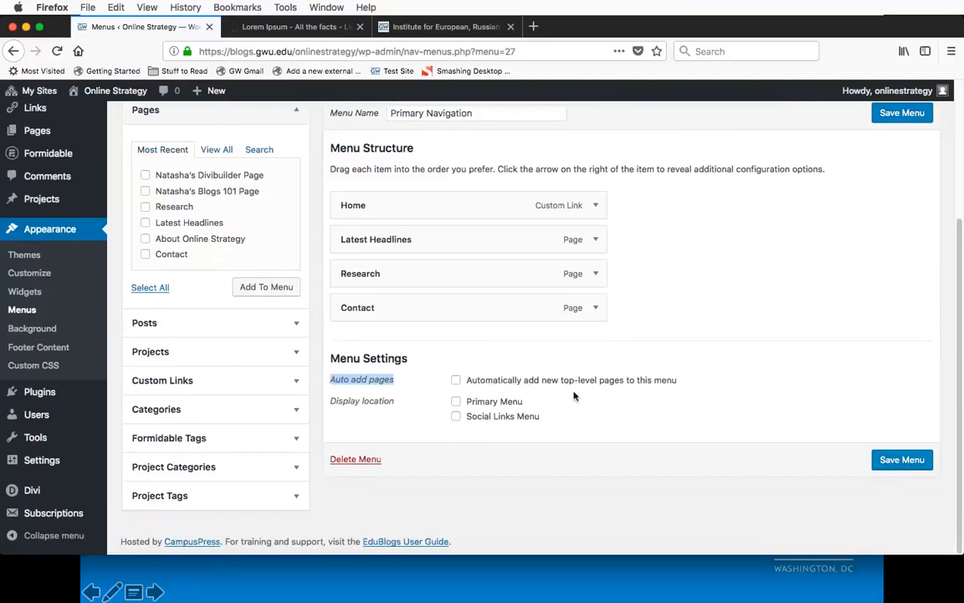
{"action": "left_click", "coordinate": [587, 448]}
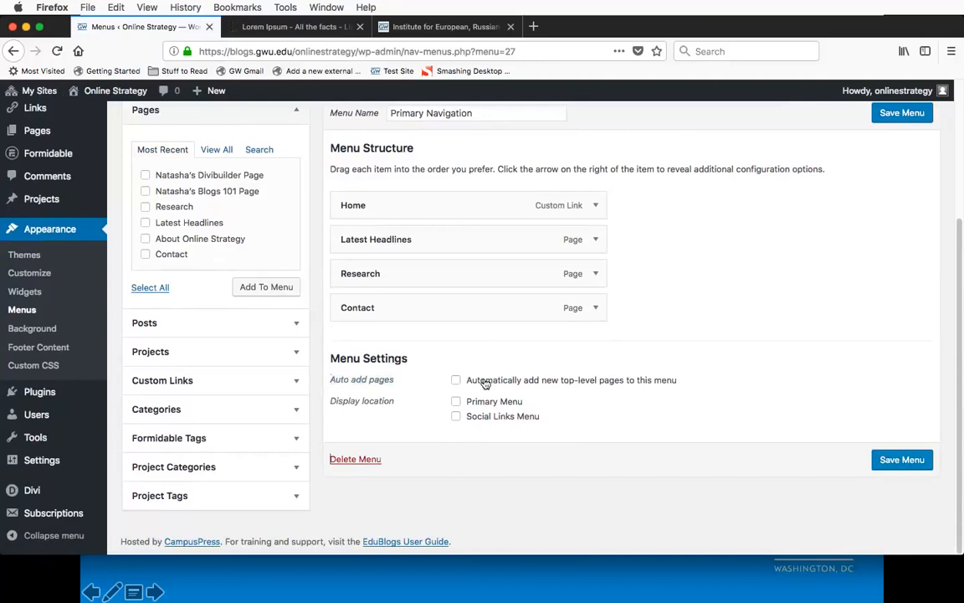
{"action": "left_click", "coordinate": [904, 461]}
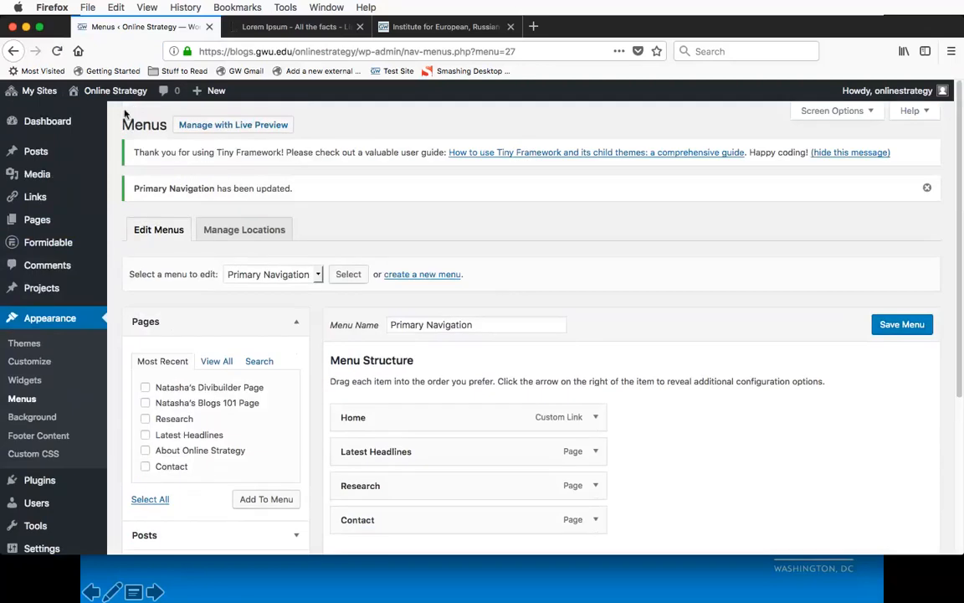
Step: Visit the live Online Strategy site and check the navigation on its homepage
{"action": "left_click", "coordinate": [88, 114]}
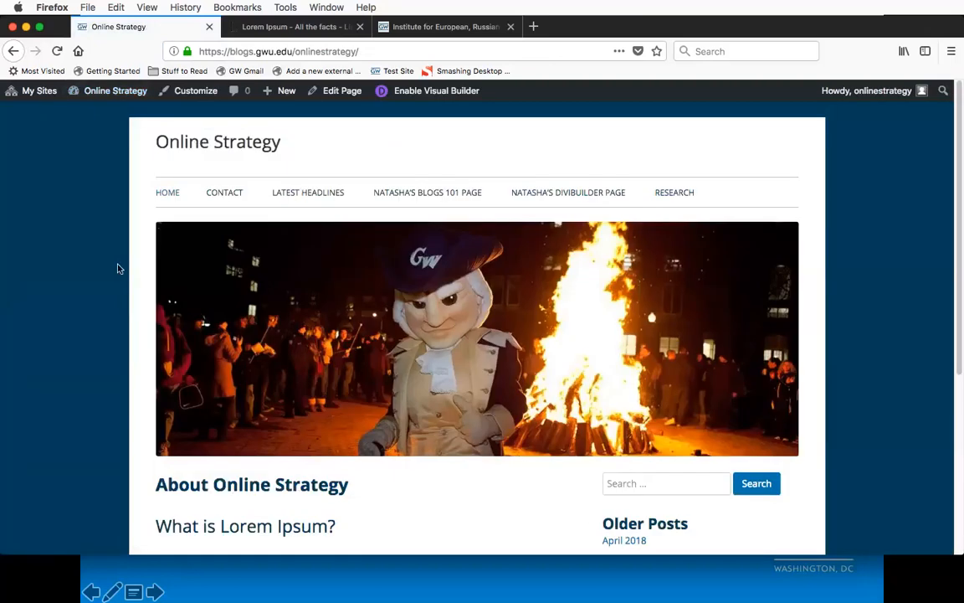
{"action": "scroll", "coordinate": [126, 303], "scroll_direction": "down", "scroll_amount": 1}
{"action": "scroll", "coordinate": [126, 303], "scroll_direction": "up", "scroll_amount": 1}
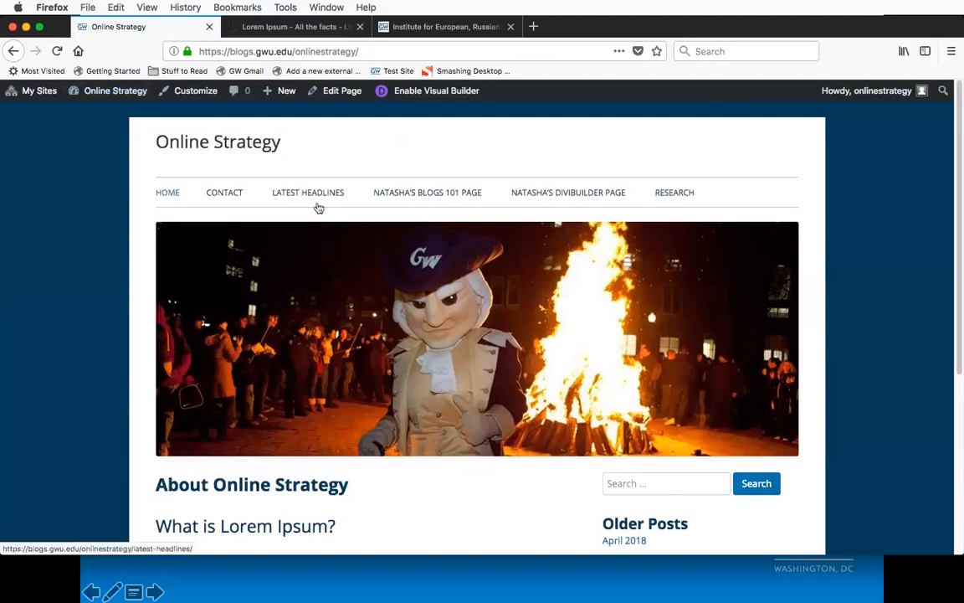
Step: Open the site customizer's menu locations and assign Primary Navigation to the Primary Menu location
{"action": "left_click", "coordinate": [192, 92]}
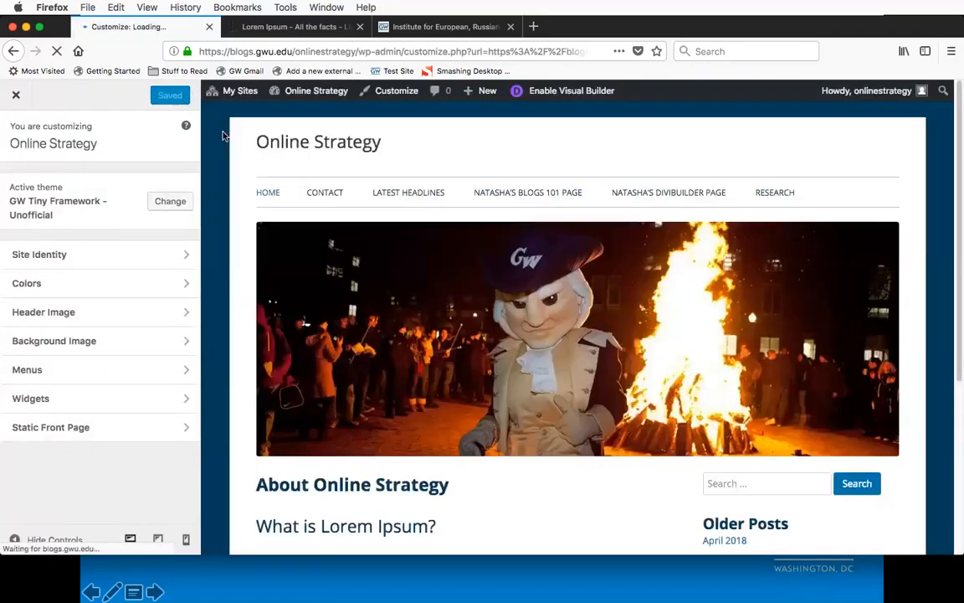
{"action": "left_click", "coordinate": [55, 371]}
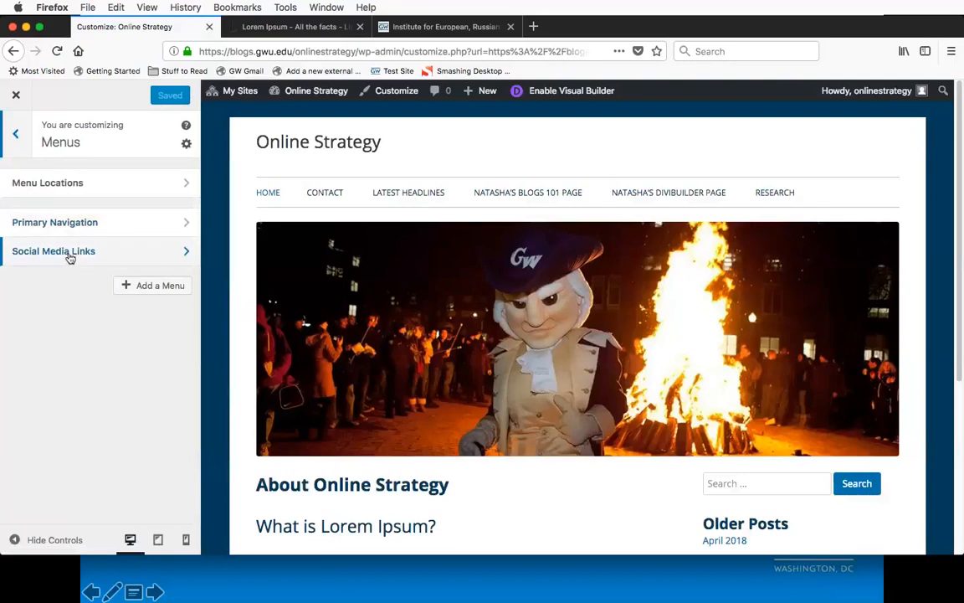
{"action": "left_click", "coordinate": [54, 186]}
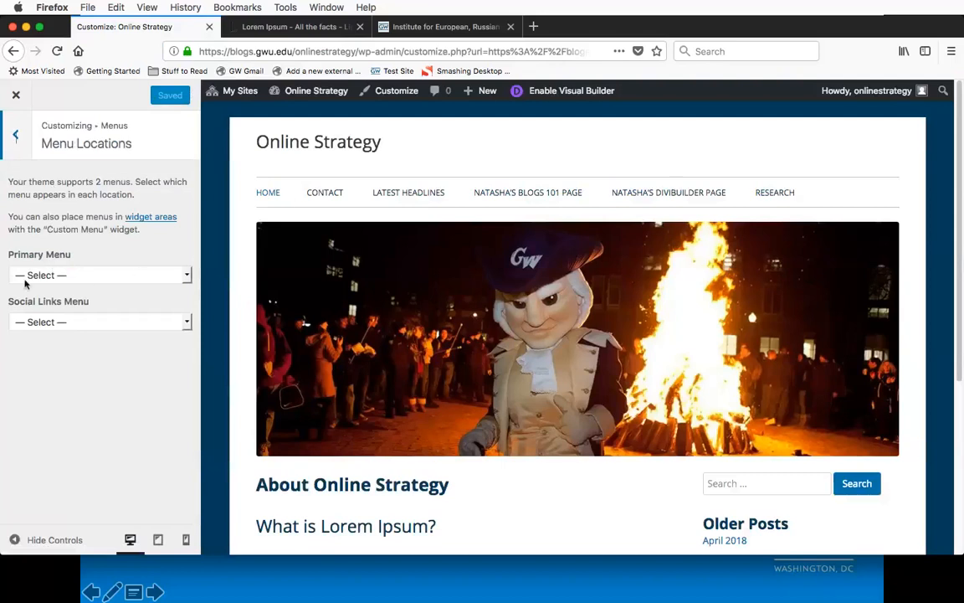
{"action": "left_click", "coordinate": [50, 276]}
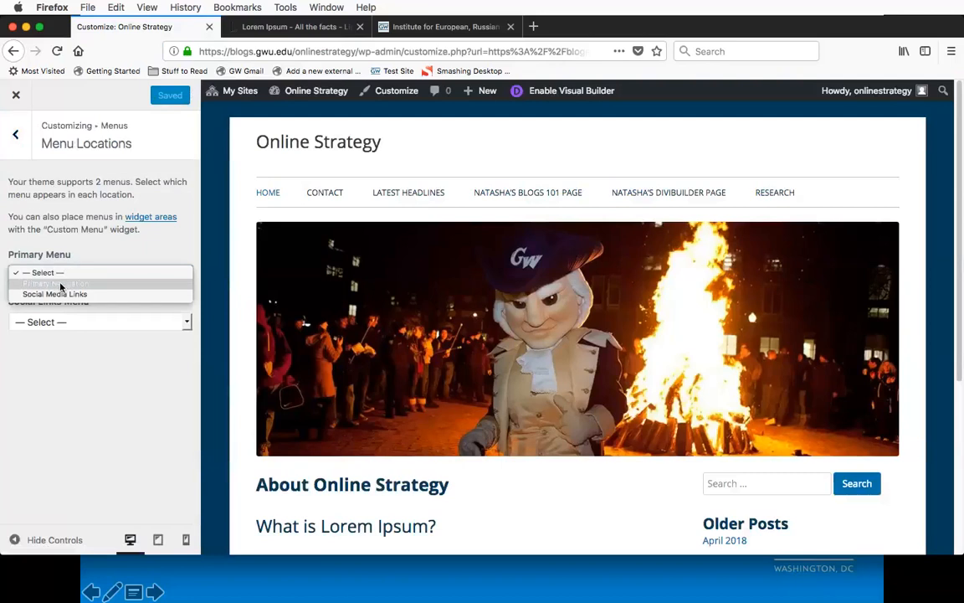
{"action": "left_click", "coordinate": [61, 284]}
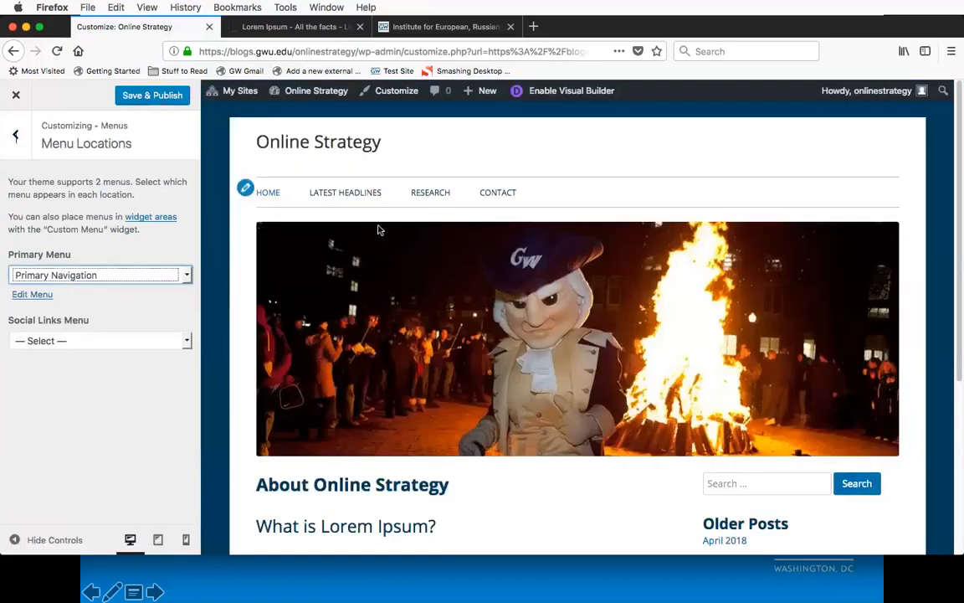
{"action": "left_click", "coordinate": [219, 299]}
Step: Assign the Social Media Links menu to the Social Links Menu location
{"action": "scroll", "coordinate": [218, 300], "scroll_direction": "down", "scroll_amount": 1}
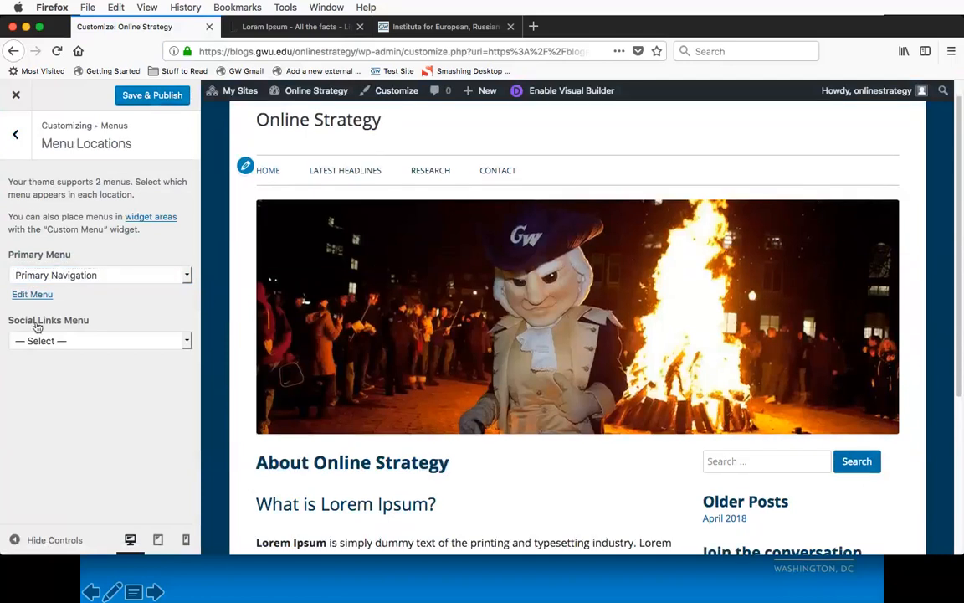
{"action": "scroll", "coordinate": [269, 385], "scroll_direction": "down", "scroll_amount": 5}
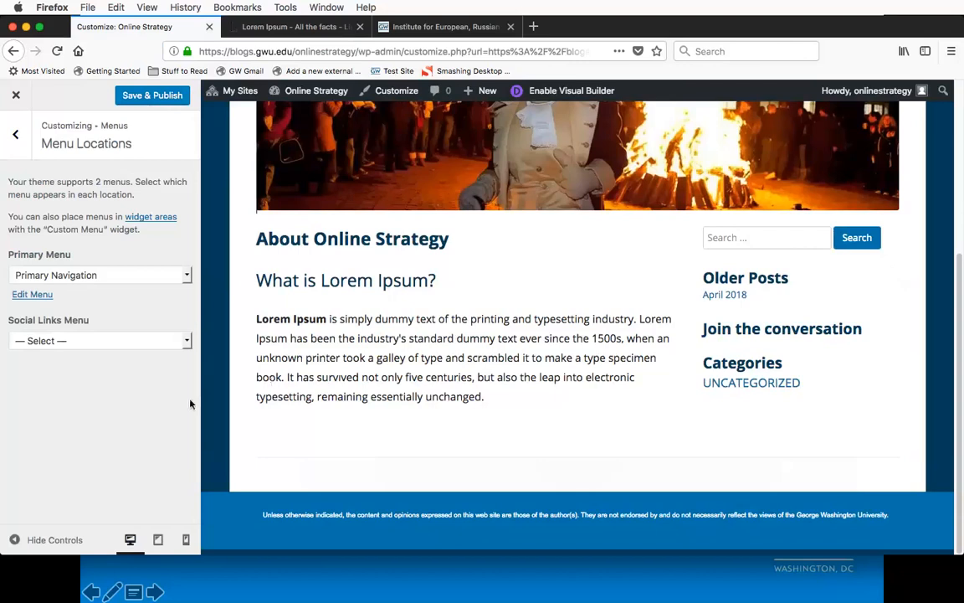
{"action": "left_click", "coordinate": [186, 342]}
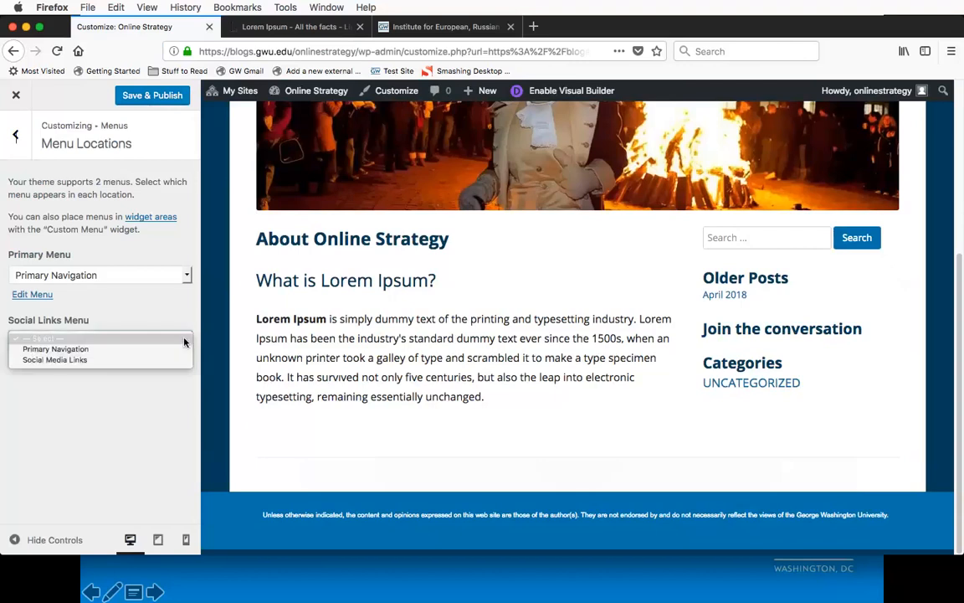
{"action": "left_click", "coordinate": [38, 361]}
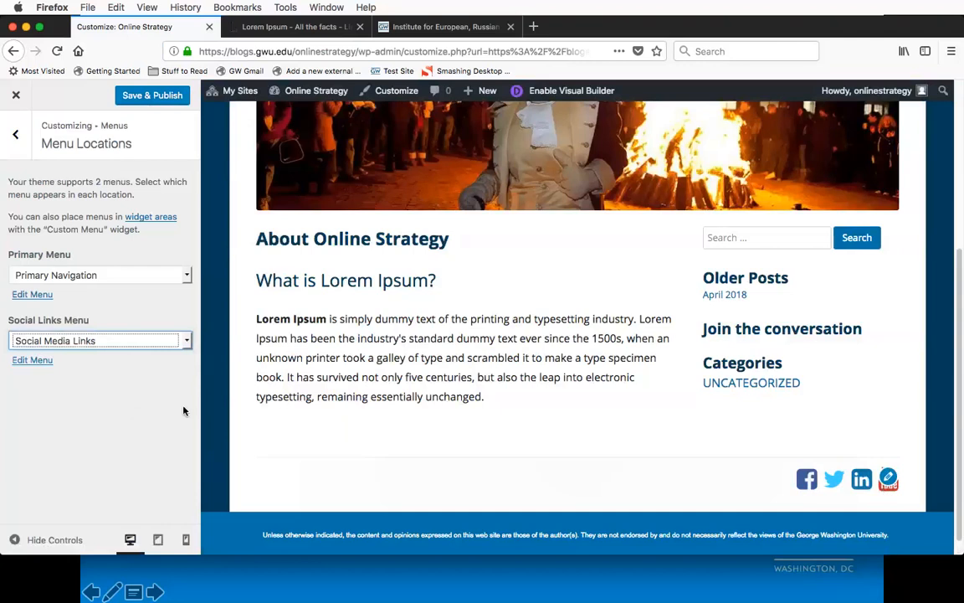
{"action": "left_click", "coordinate": [170, 427]}
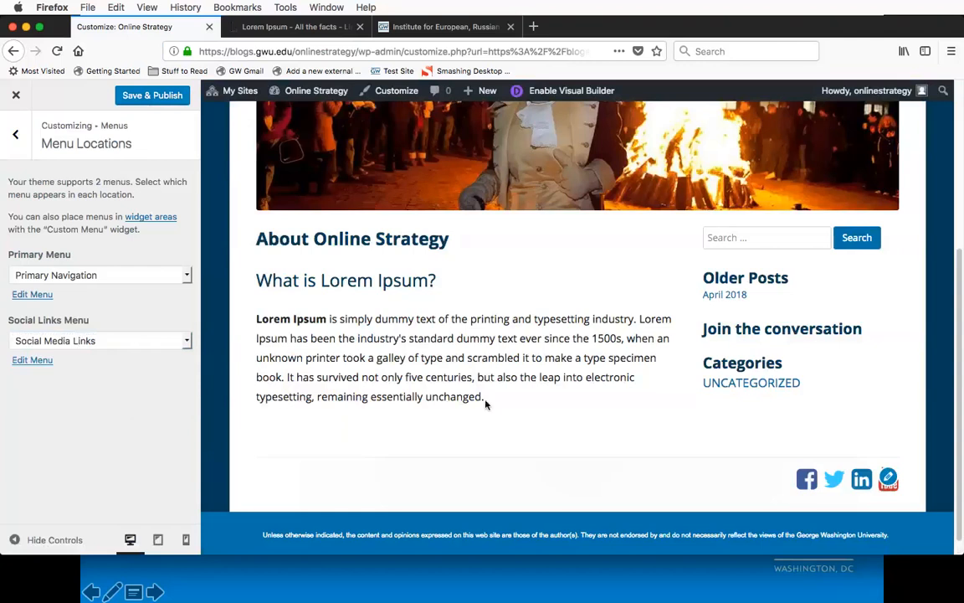
Step: Save and publish the menu location changes and close the customizer
{"action": "scroll", "coordinate": [486, 405], "scroll_direction": "up", "scroll_amount": 5}
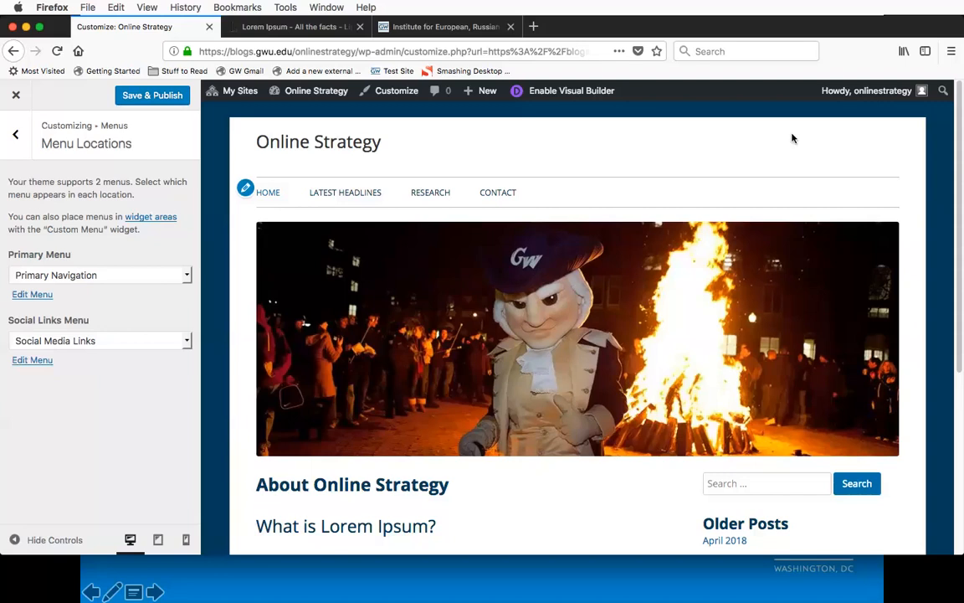
{"action": "left_click", "coordinate": [151, 97]}
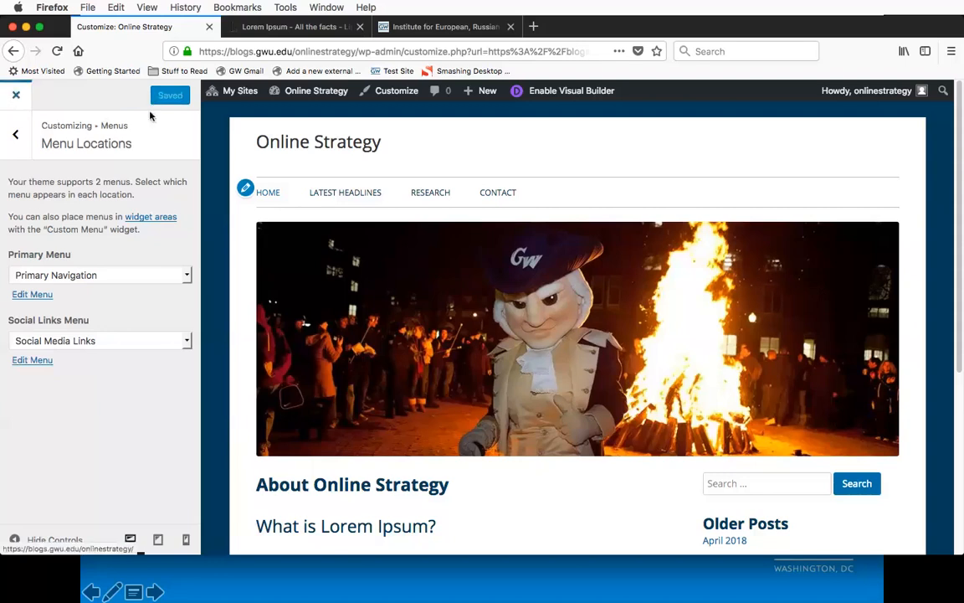
{"action": "left_click", "coordinate": [15, 95]}
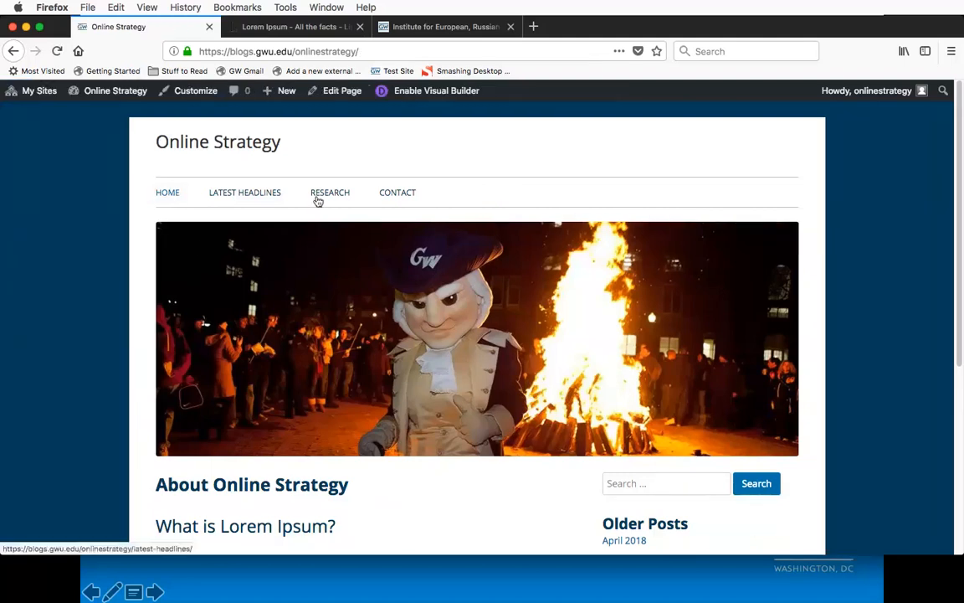
Step: Follow the Home link on the live site and check the homepage's navigation menu and footer social media icons
{"action": "left_click", "coordinate": [169, 196]}
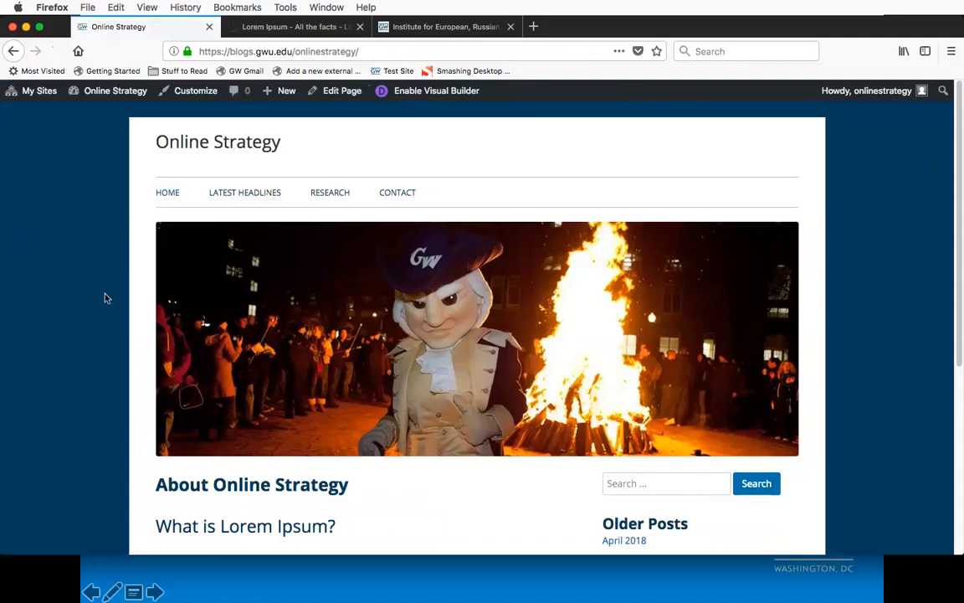
{"action": "scroll", "coordinate": [103, 297], "scroll_direction": "down", "scroll_amount": 5}
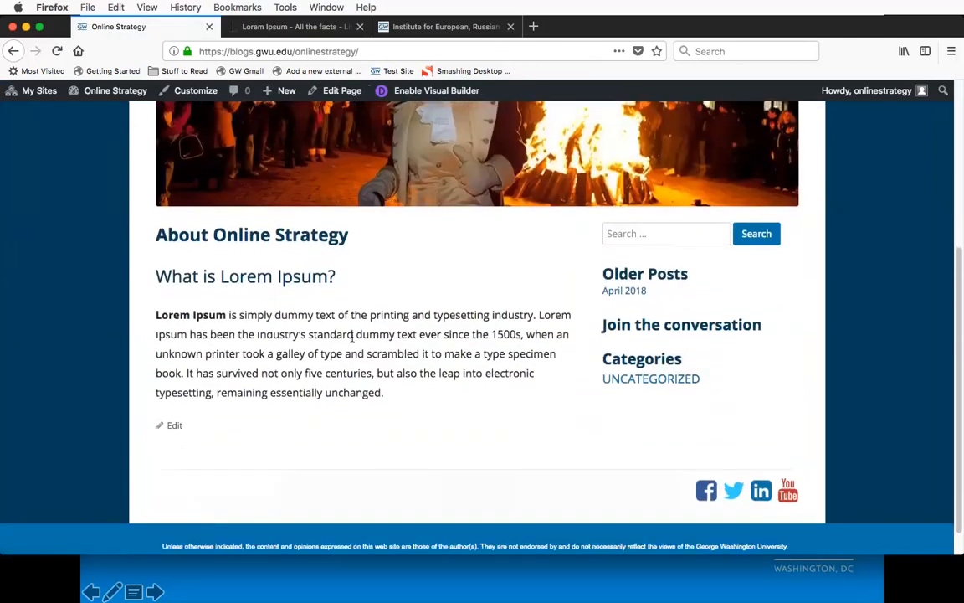
{"action": "scroll", "coordinate": [353, 339], "scroll_direction": "up", "scroll_amount": 5}
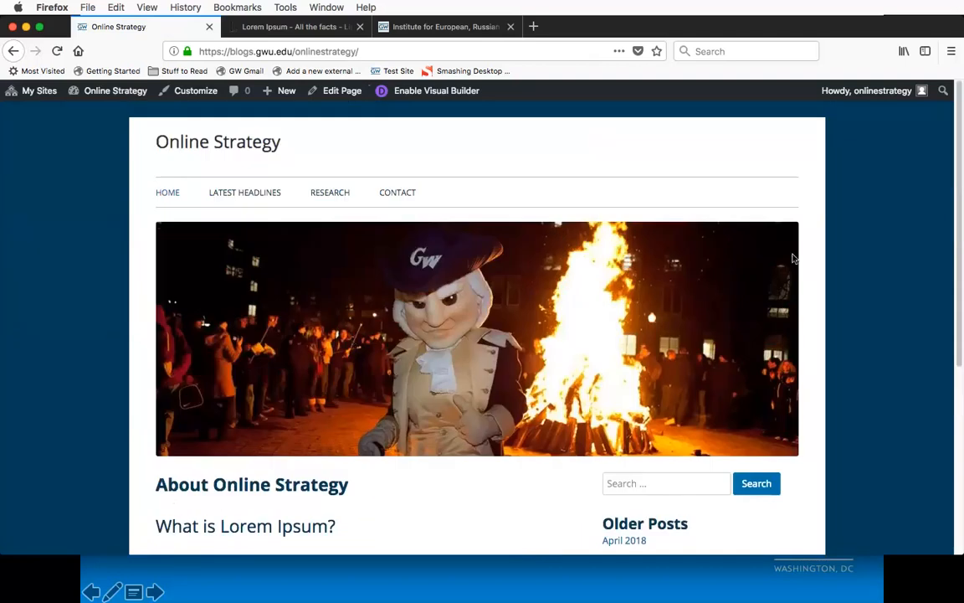
{"action": "scroll", "coordinate": [837, 285], "scroll_direction": "down", "scroll_amount": 6}
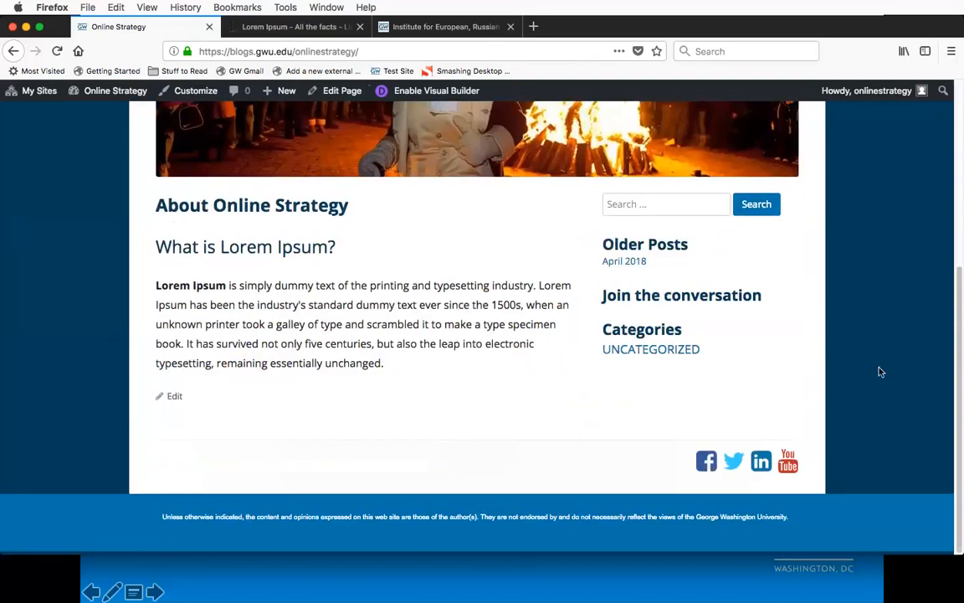
{"action": "scroll", "coordinate": [879, 371], "scroll_direction": "up", "scroll_amount": 5}
{"action": "scroll", "coordinate": [879, 372], "scroll_direction": "down", "scroll_amount": 1}
{"action": "scroll", "coordinate": [879, 372], "scroll_direction": "up", "scroll_amount": 1}
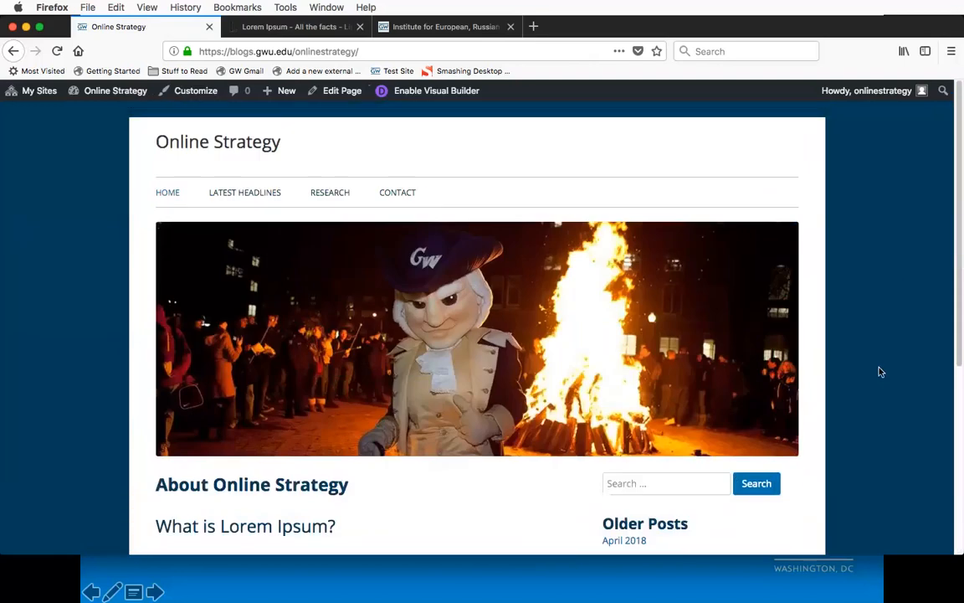
Step: Open the Latest Headlines page from the site navigation and look through its blog posts
{"action": "left_click", "coordinate": [244, 194]}
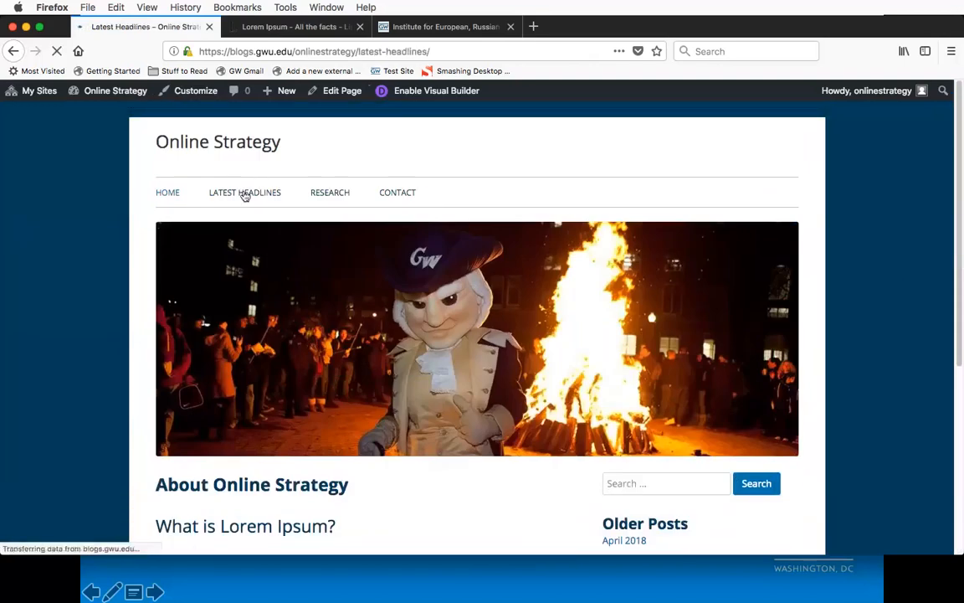
{"action": "scroll", "coordinate": [297, 318], "scroll_direction": "down", "scroll_amount": 8}
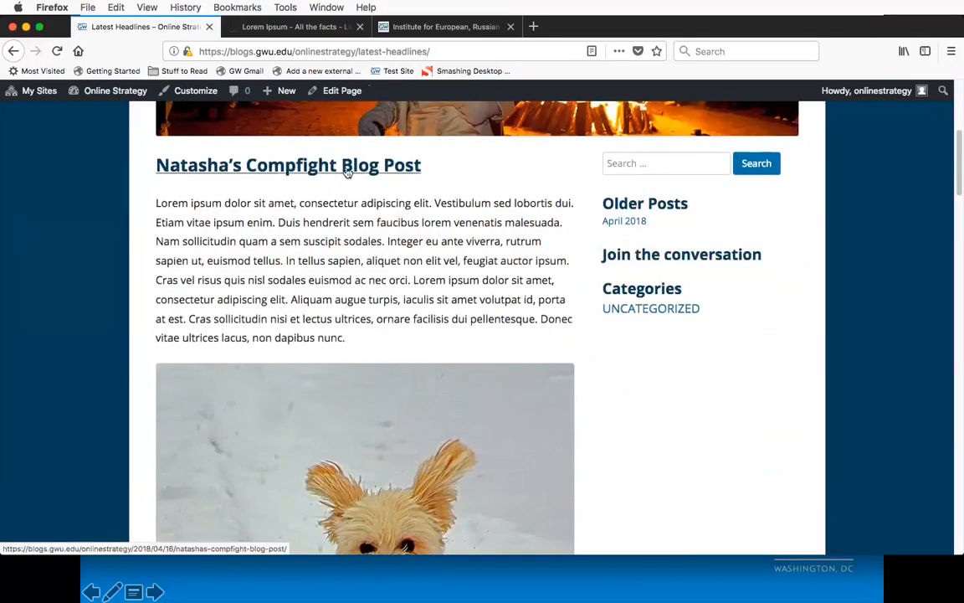
{"action": "scroll", "coordinate": [533, 247], "scroll_direction": "down", "scroll_amount": 3}
{"action": "scroll", "coordinate": [533, 246], "scroll_direction": "down", "scroll_amount": 2}
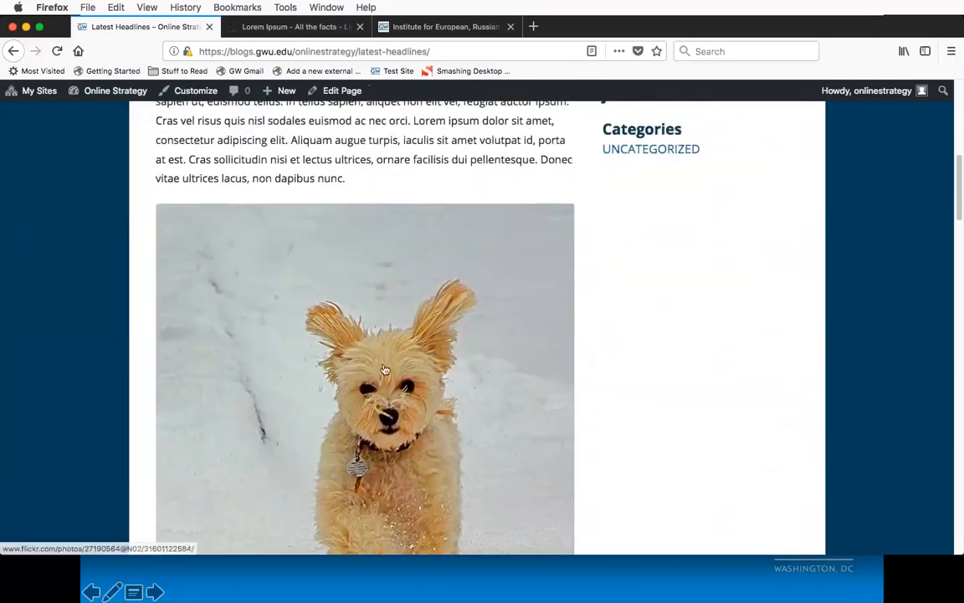
{"action": "scroll", "coordinate": [381, 369], "scroll_direction": "down", "scroll_amount": 3}
{"action": "scroll", "coordinate": [628, 339], "scroll_direction": "down", "scroll_amount": 3}
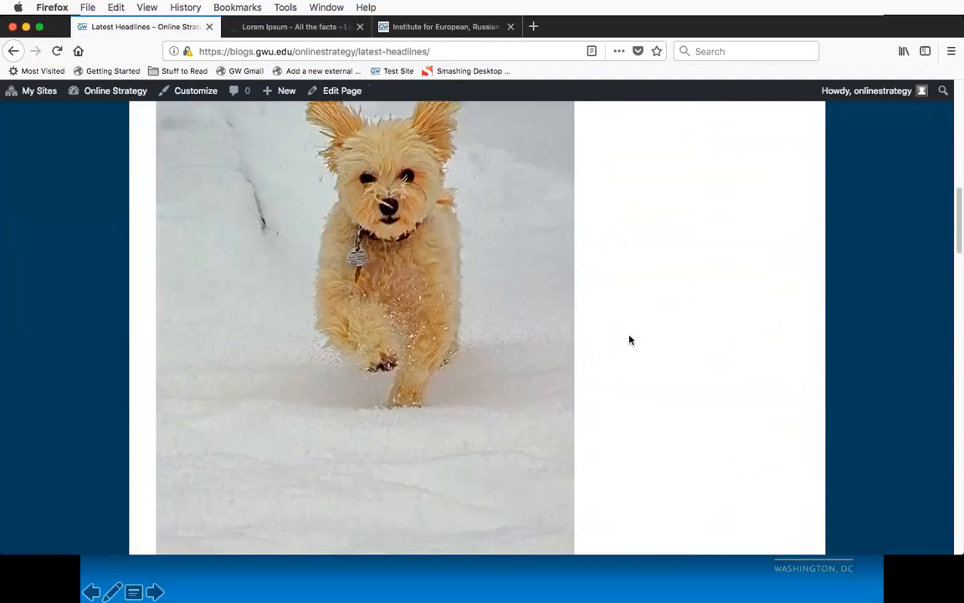
{"action": "scroll", "coordinate": [628, 338], "scroll_direction": "up", "scroll_amount": 6}
{"action": "scroll", "coordinate": [553, 263], "scroll_direction": "up", "scroll_amount": 10}
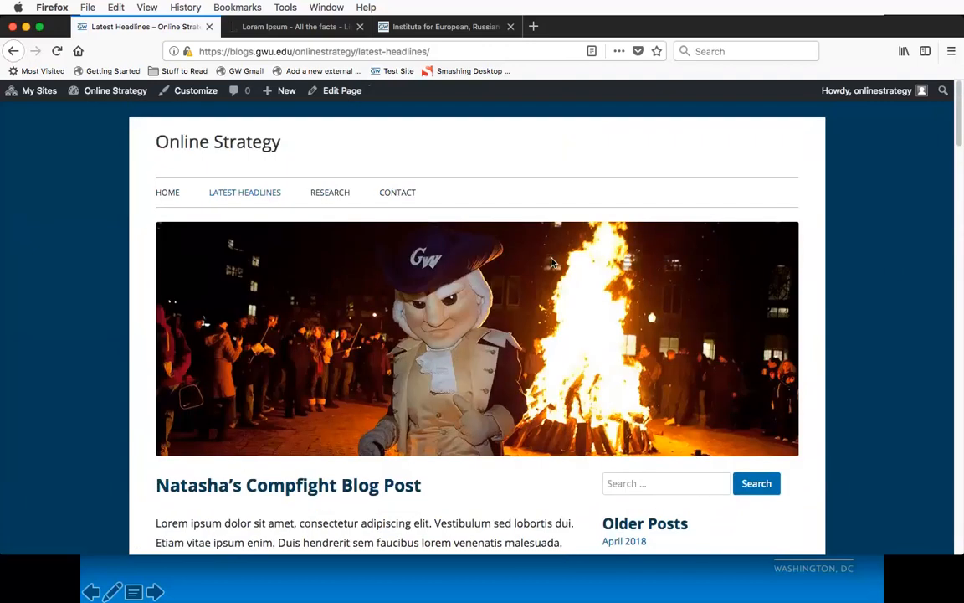
Step: Switch to the slide presentation and advance to the slide about available technical support
{"action": "left_click", "coordinate": [430, 585]}
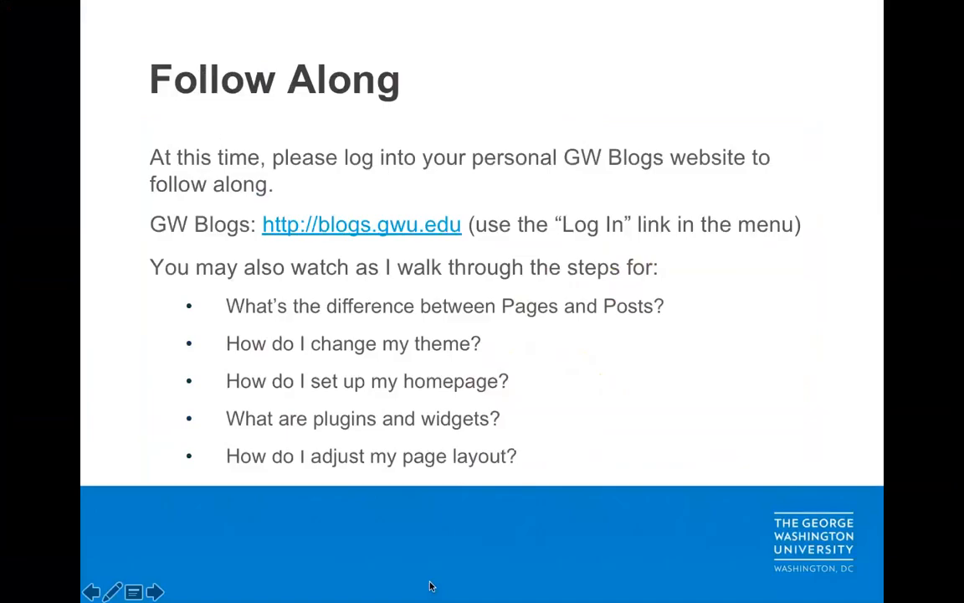
{"action": "left_click", "coordinate": [448, 508]}
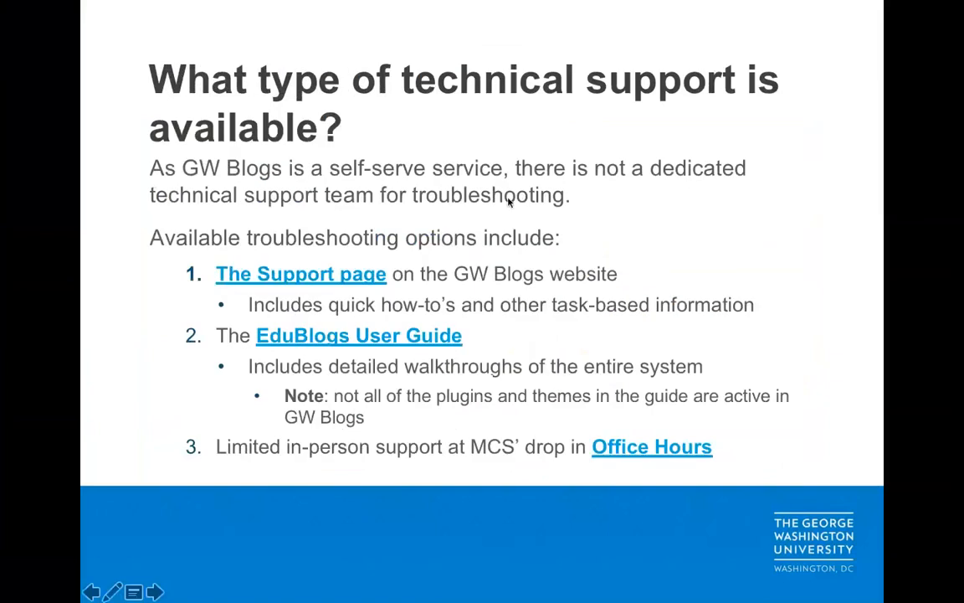
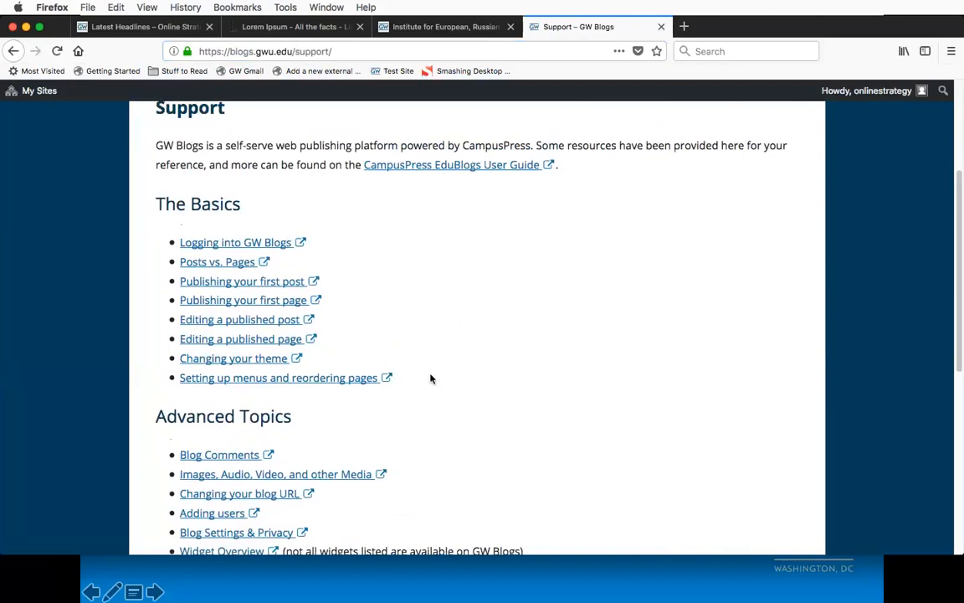
Step: Look over the Support page's Advanced Topics and in-person support, and open the Online Strategy site's dashboard
{"action": "scroll", "coordinate": [430, 378], "scroll_direction": "down", "scroll_amount": 5}
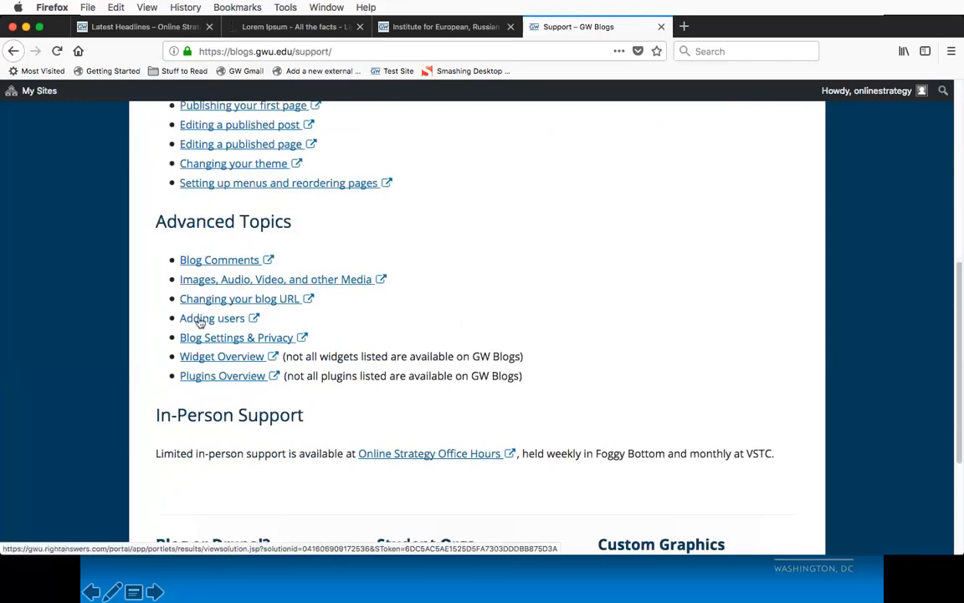
{"action": "left_click", "coordinate": [151, 31]}
{"action": "mouse_move", "coordinate": [100, 92]}
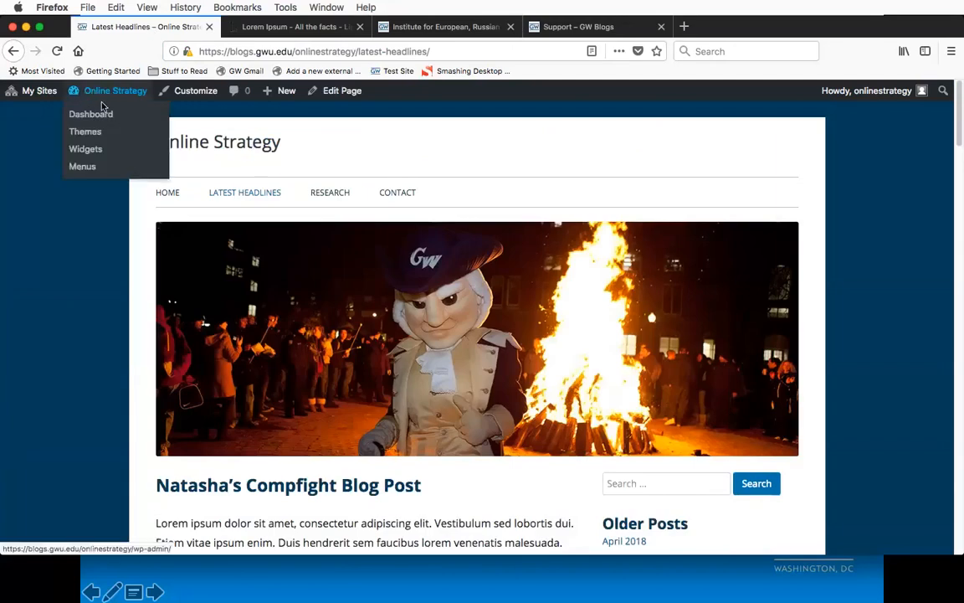
{"action": "left_click", "coordinate": [96, 117]}
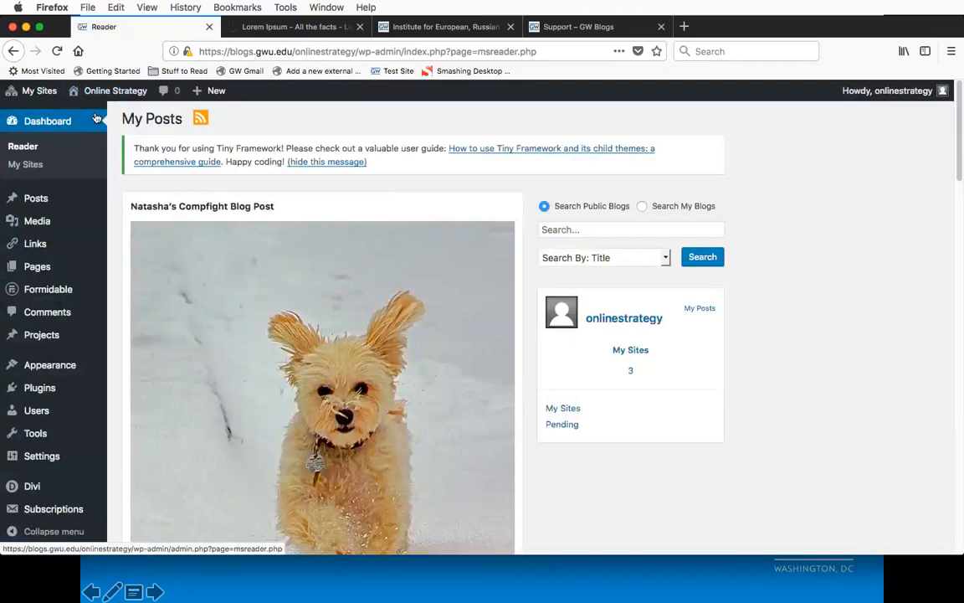
Step: Open the site's user list and start adding an existing user by e-mail or username
{"action": "mouse_move", "coordinate": [104, 266]}
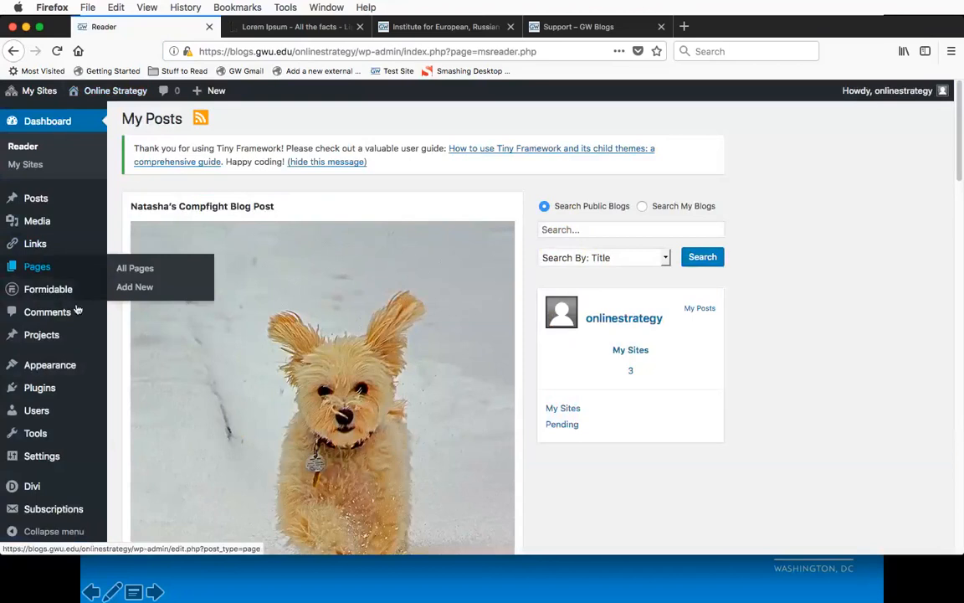
{"action": "mouse_move", "coordinate": [40, 416]}
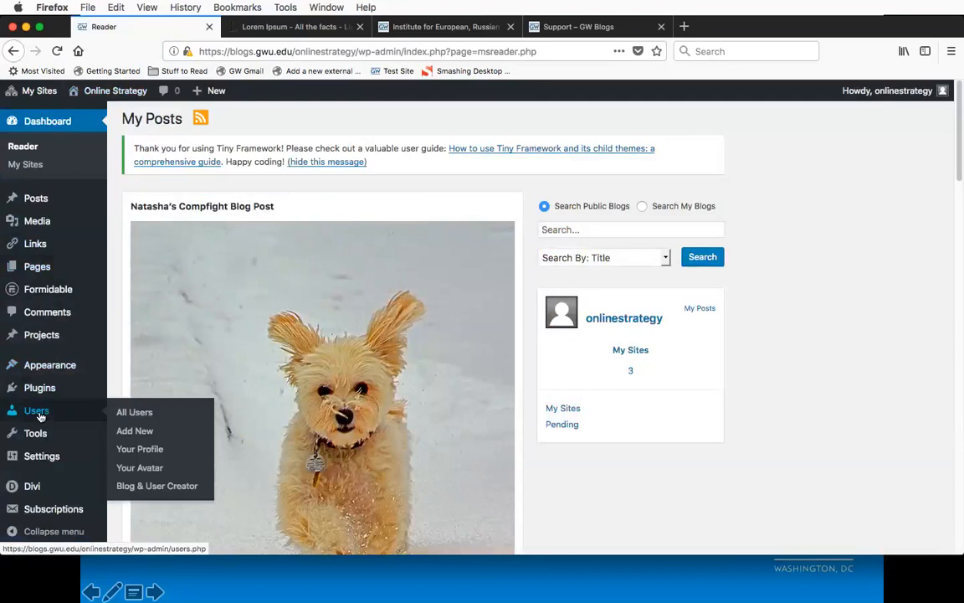
{"action": "left_click", "coordinate": [41, 416]}
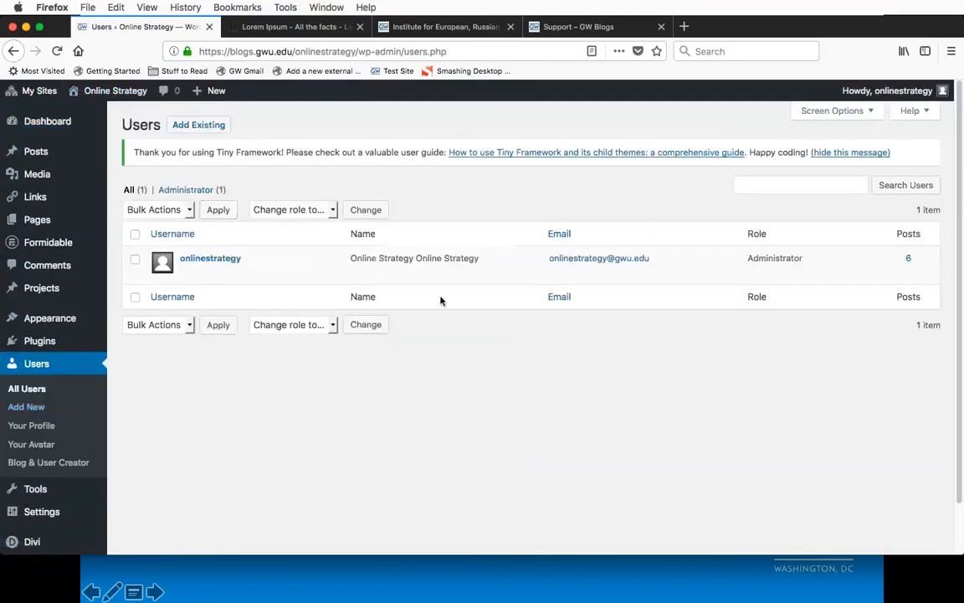
{"action": "mouse_move", "coordinate": [338, 260]}
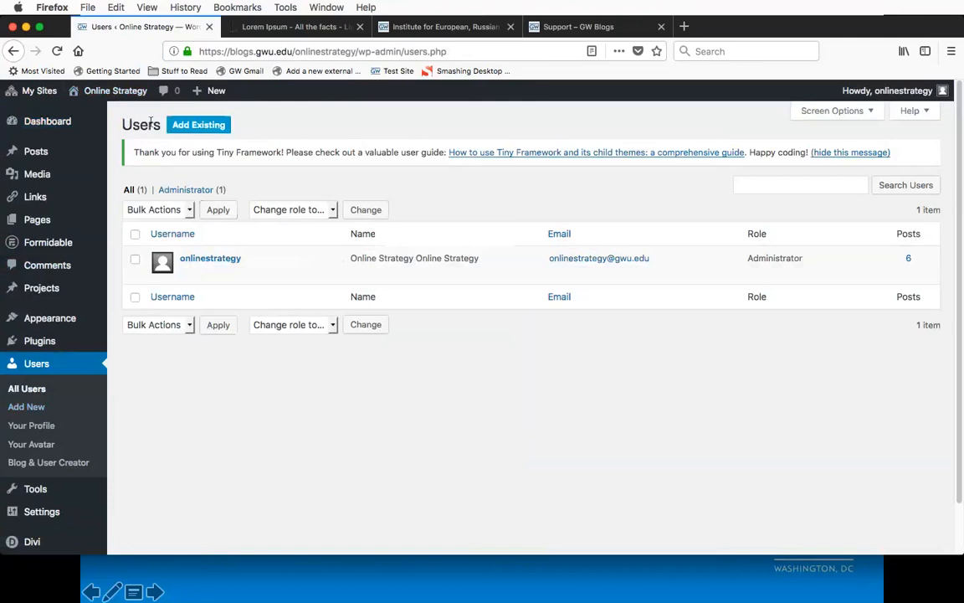
{"action": "left_click", "coordinate": [209, 126]}
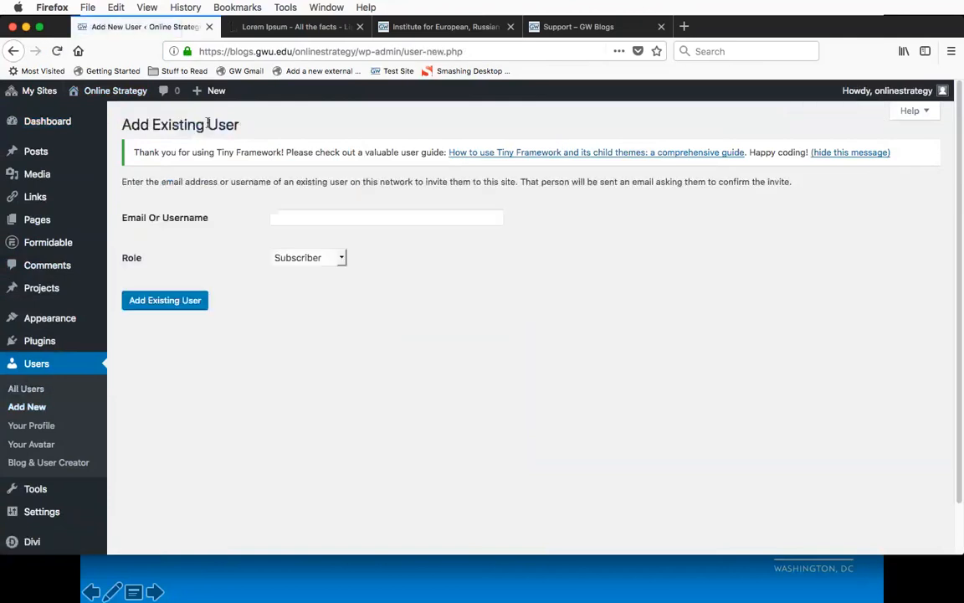
{"action": "left_click", "coordinate": [424, 217]}
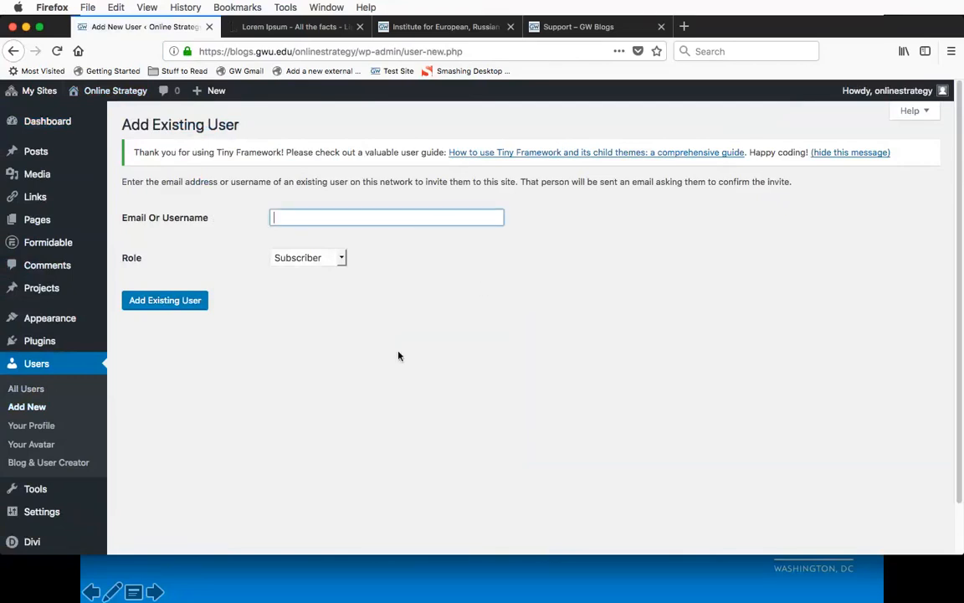
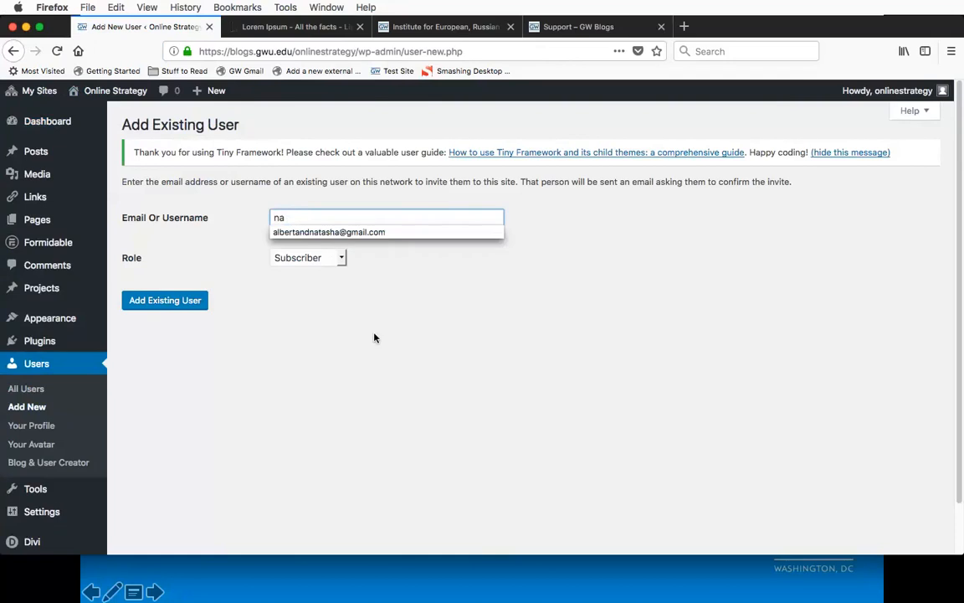
{"action": "type", "text": "ji"}
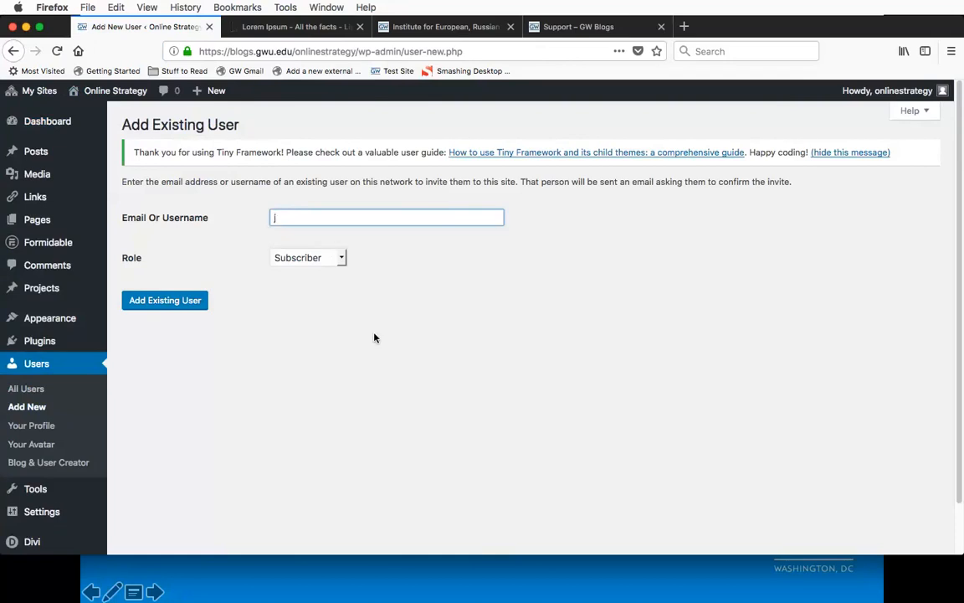
{"action": "key", "text": "BackSpace"}
{"action": "type", "text": "pi"}
{"action": "key", "text": "BackSpace"}
{"action": "key", "text": "BackSpace"}
Step: Add the existing user by their e-mail address with the Administrator role, and check the list of all users
{"action": "left_click", "coordinate": [340, 258]}
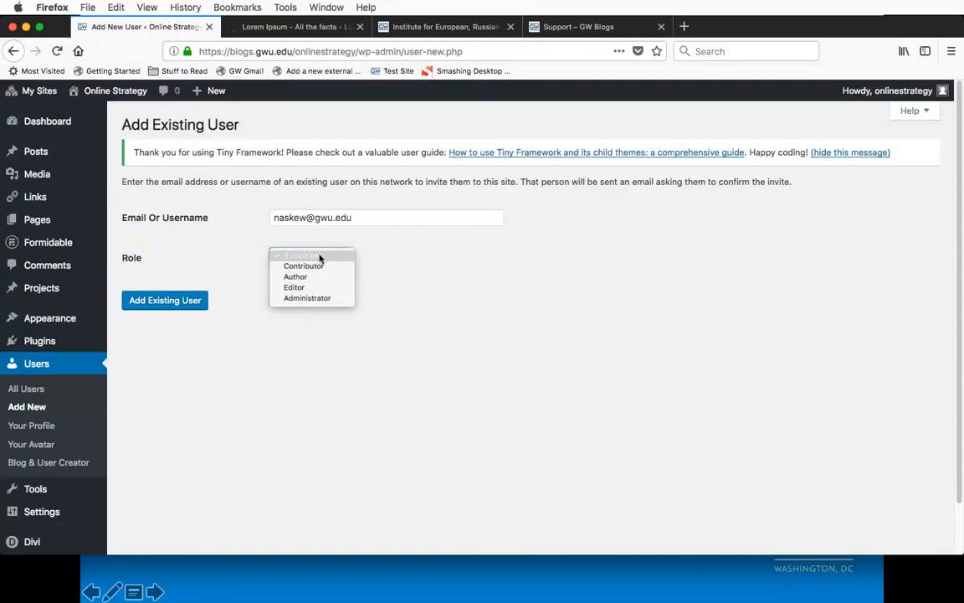
{"action": "left_click", "coordinate": [328, 301]}
{"action": "key", "text": "Tab"}
{"action": "key", "text": "Return"}
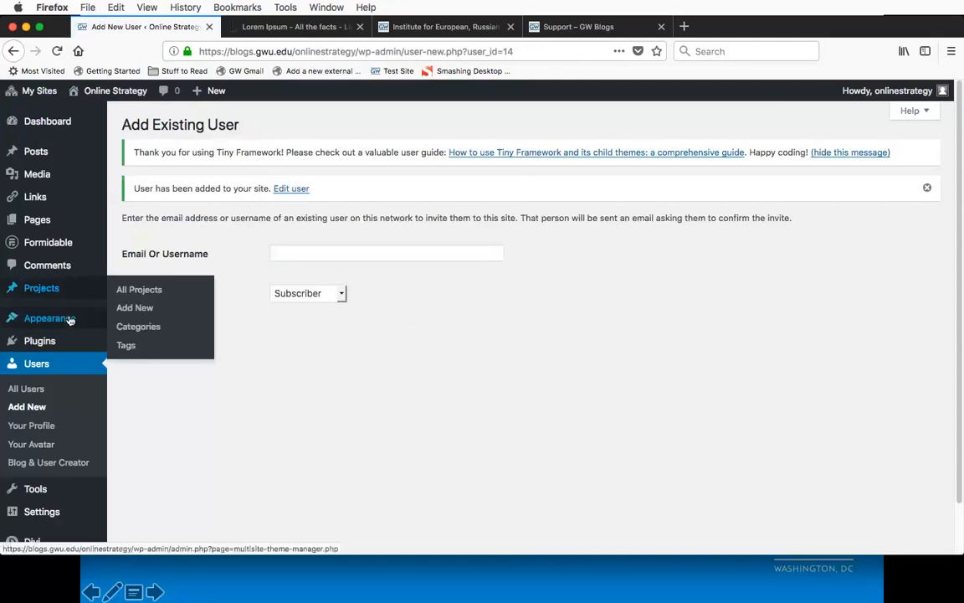
{"action": "left_click", "coordinate": [26, 390]}
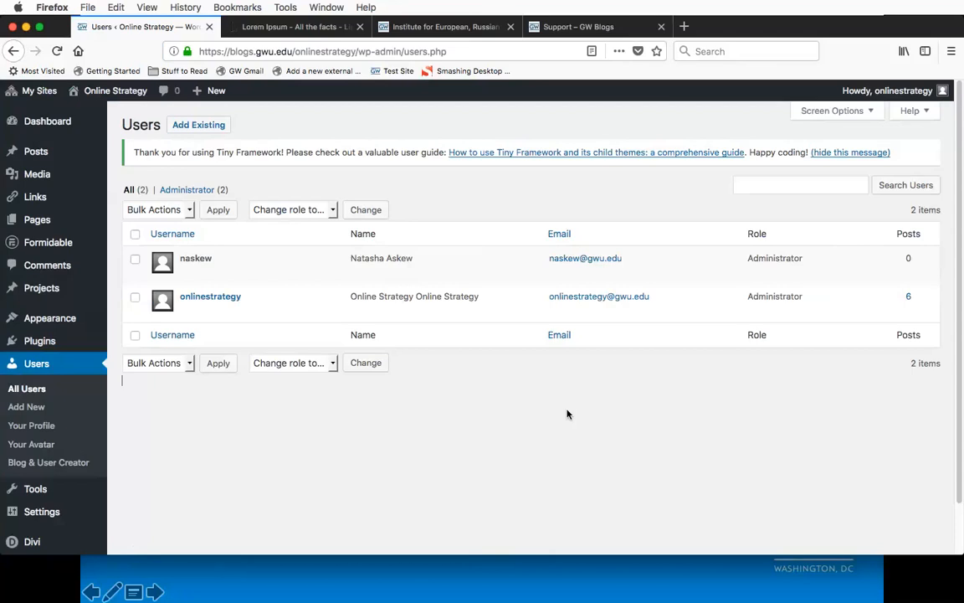
{"action": "mouse_move", "coordinate": [415, 263]}
Step: Revisit the technical support slide, switch back to Firefox, and open the EduBlogs User Guide linked below the user list to view its topics
{"action": "left_click", "coordinate": [441, 578]}
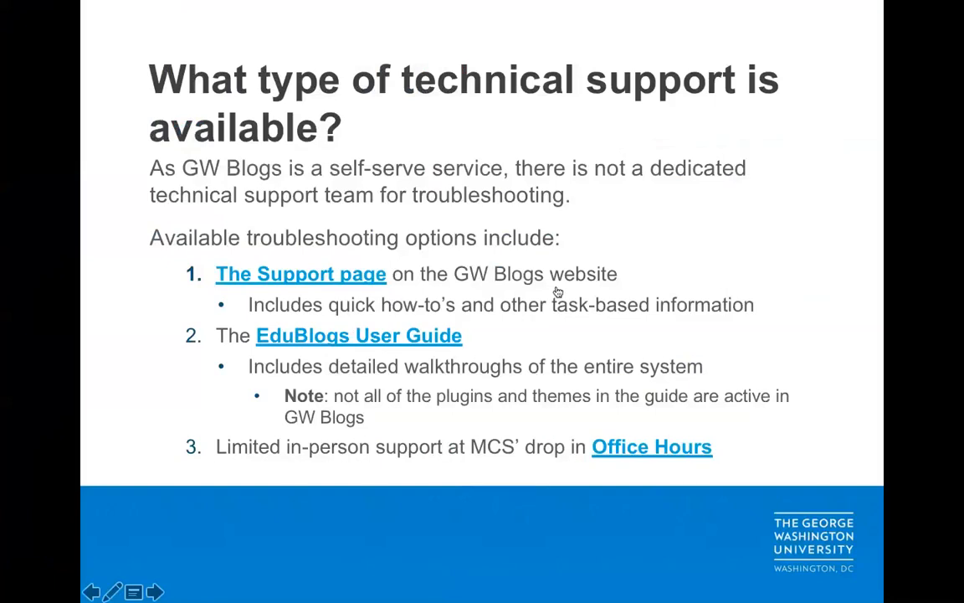
{"action": "key", "text": "super+Tab"}
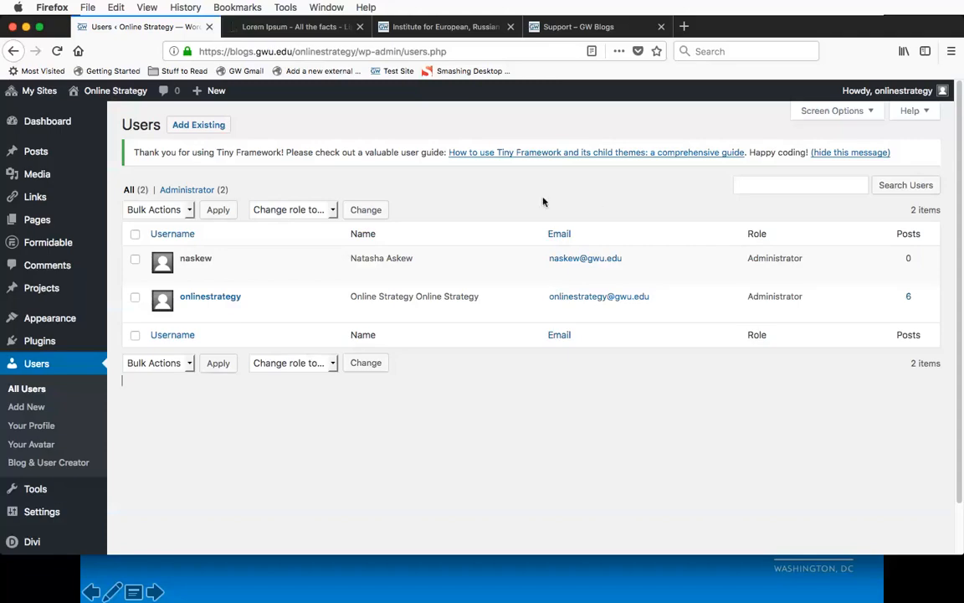
{"action": "scroll", "coordinate": [420, 451], "scroll_direction": "down", "scroll_amount": 2}
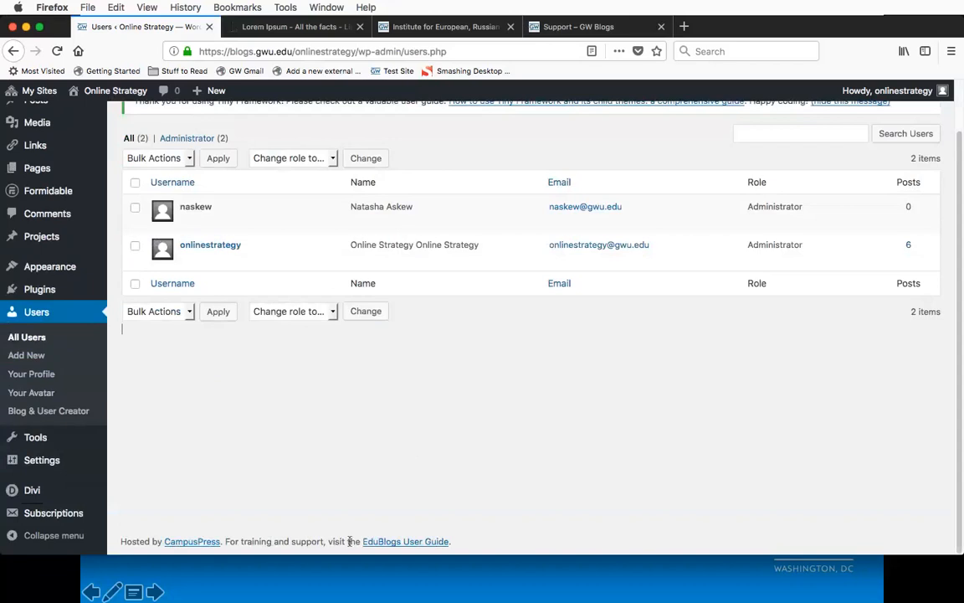
{"action": "left_click", "coordinate": [402, 542]}
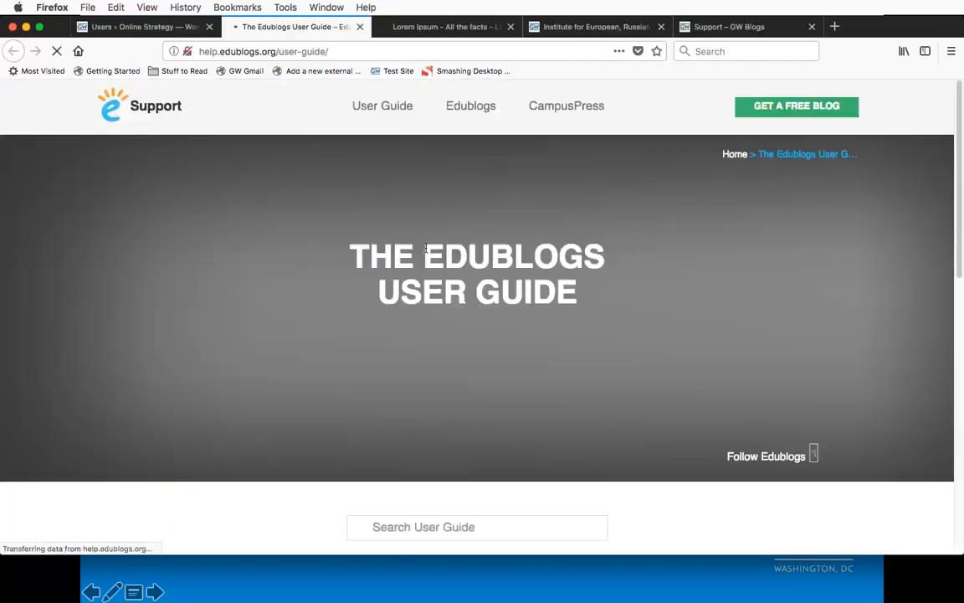
{"action": "scroll", "coordinate": [144, 294], "scroll_direction": "down", "scroll_amount": 5}
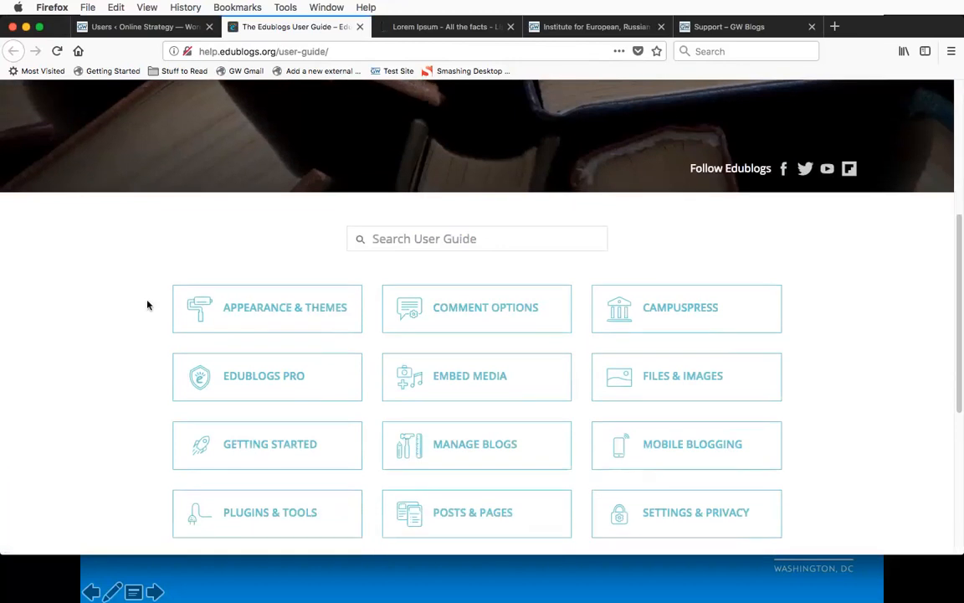
{"action": "scroll", "coordinate": [147, 305], "scroll_direction": "down", "scroll_amount": 3}
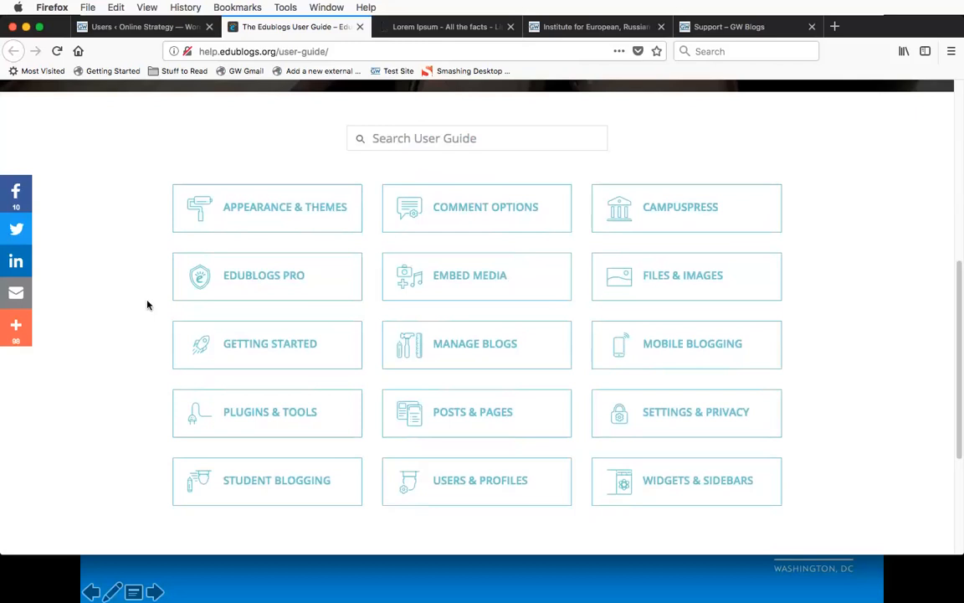
Step: Open the guide's Plugins & Tools section and search the guide for "divibuilder"
{"action": "left_click", "coordinate": [259, 417]}
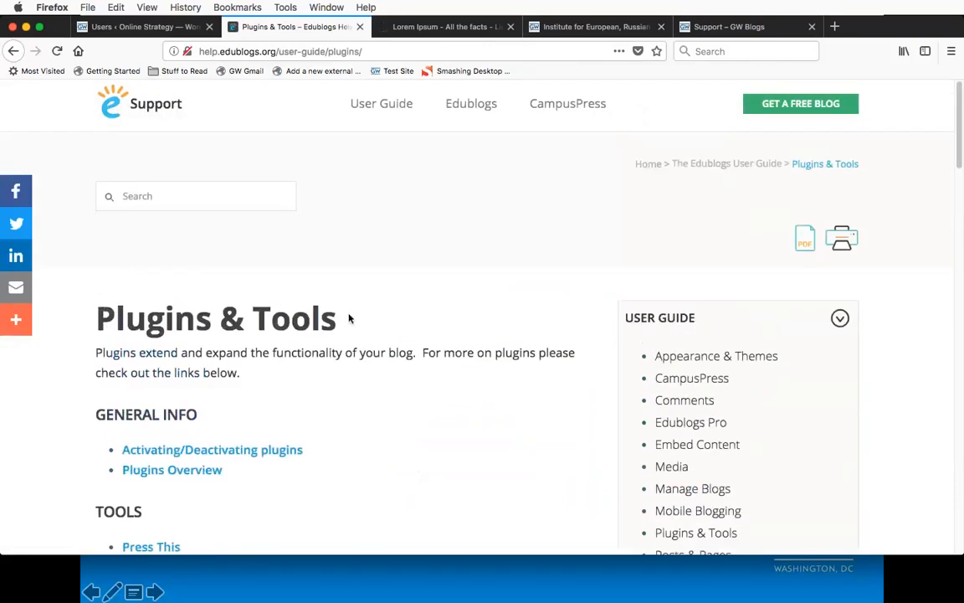
{"action": "left_click", "coordinate": [167, 199]}
{"action": "type", "text": "divibuilder"}
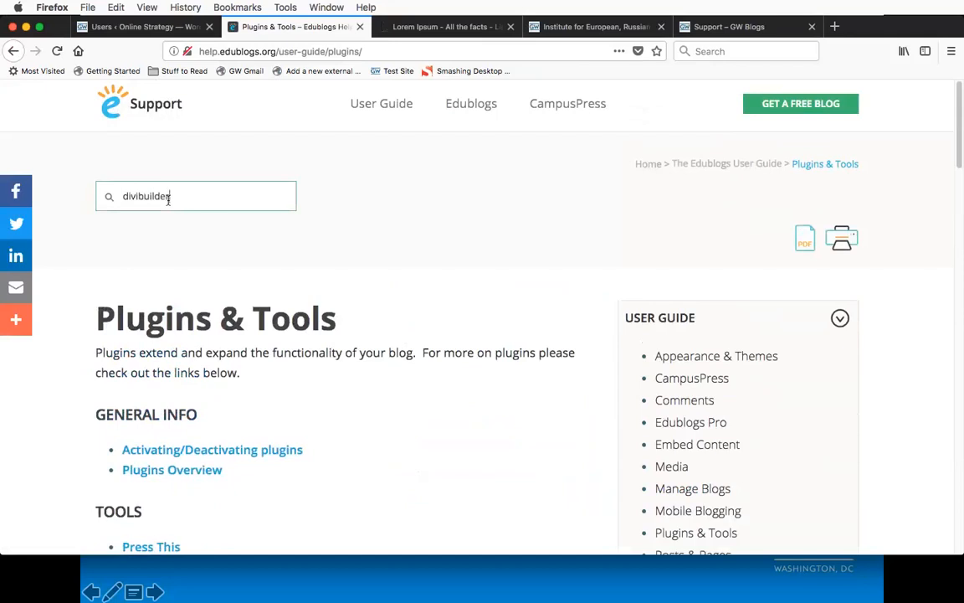
{"action": "key", "text": "Return"}
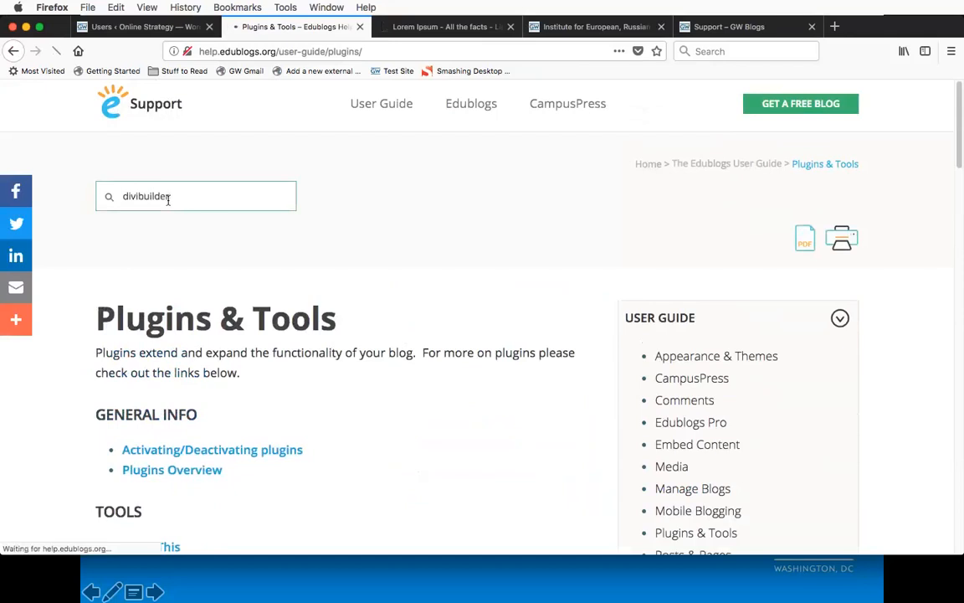
{"action": "scroll", "coordinate": [285, 293], "scroll_direction": "down", "scroll_amount": 5}
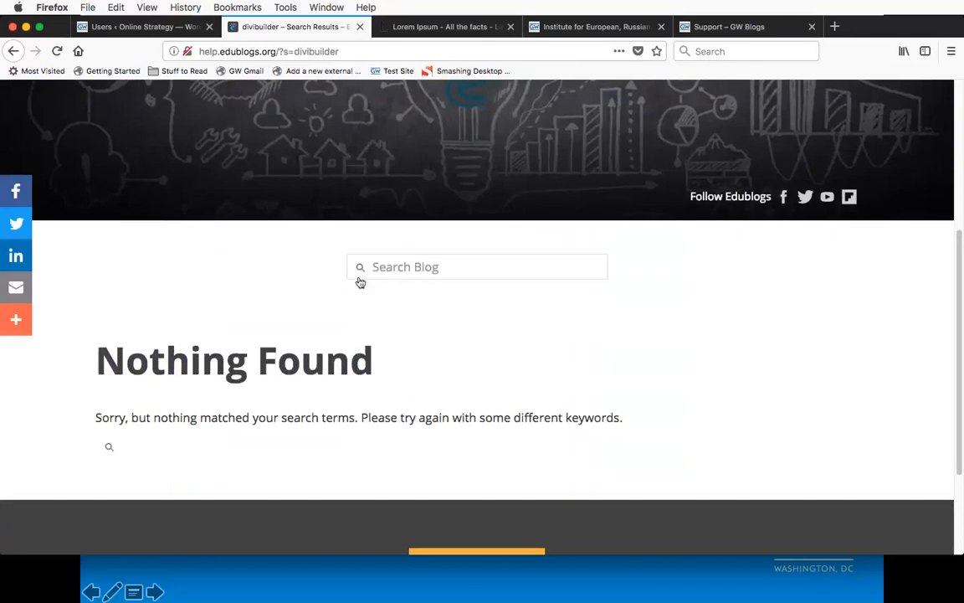
Step: Search the guide for "divi builder" and open the Divi Builder Plugin article
{"action": "left_click", "coordinate": [381, 270]}
{"action": "type", "text": "divi"}
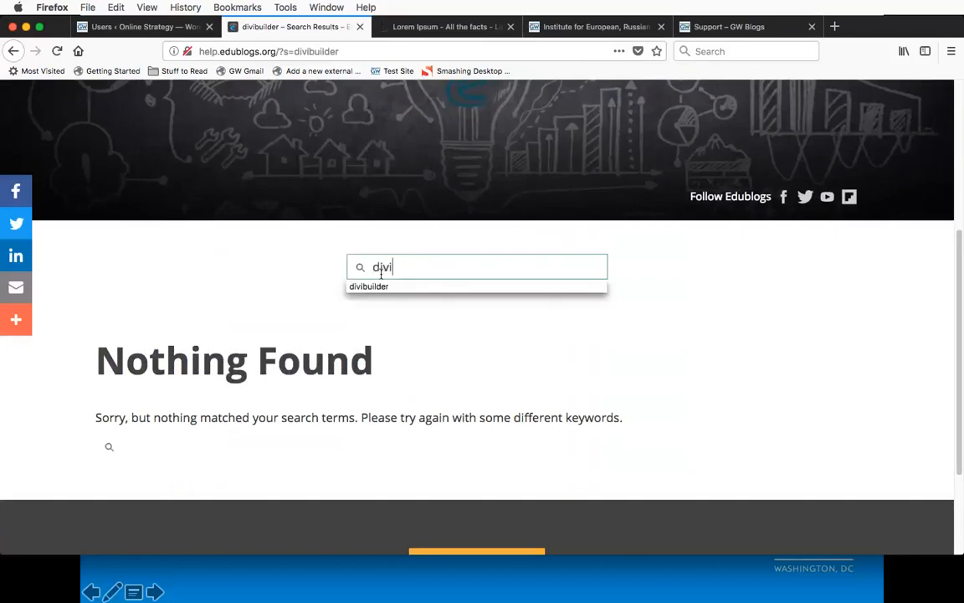
{"action": "type", "text": " builder"}
{"action": "key", "text": "Return"}
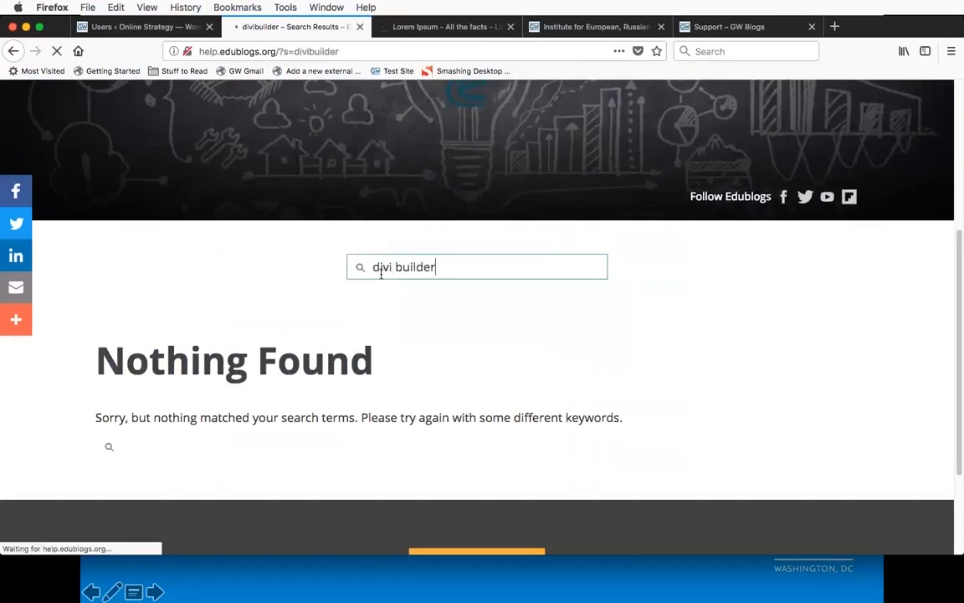
{"action": "scroll", "coordinate": [291, 313], "scroll_direction": "down", "scroll_amount": 3}
{"action": "scroll", "coordinate": [289, 312], "scroll_direction": "up", "scroll_amount": 2}
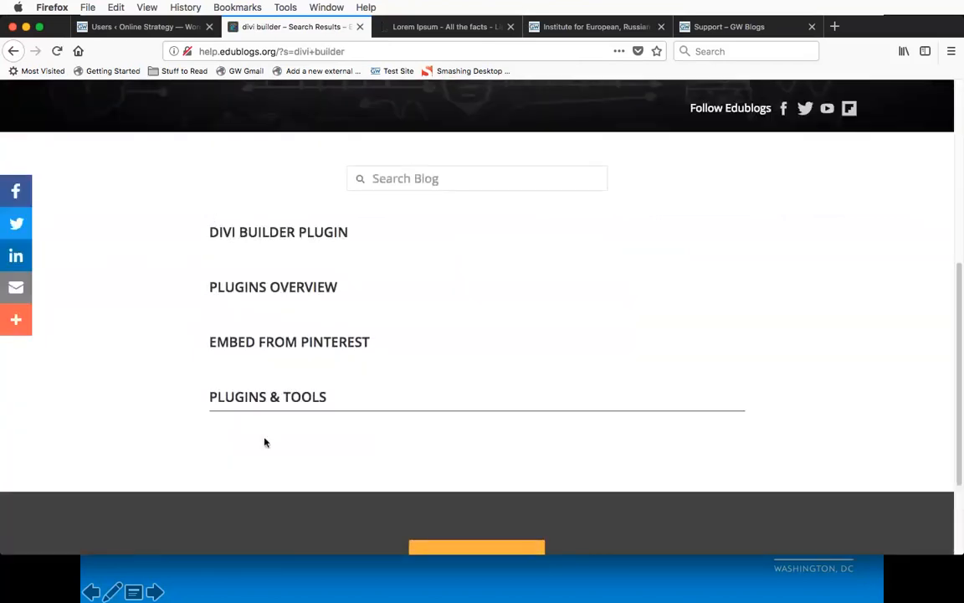
{"action": "left_click", "coordinate": [281, 239]}
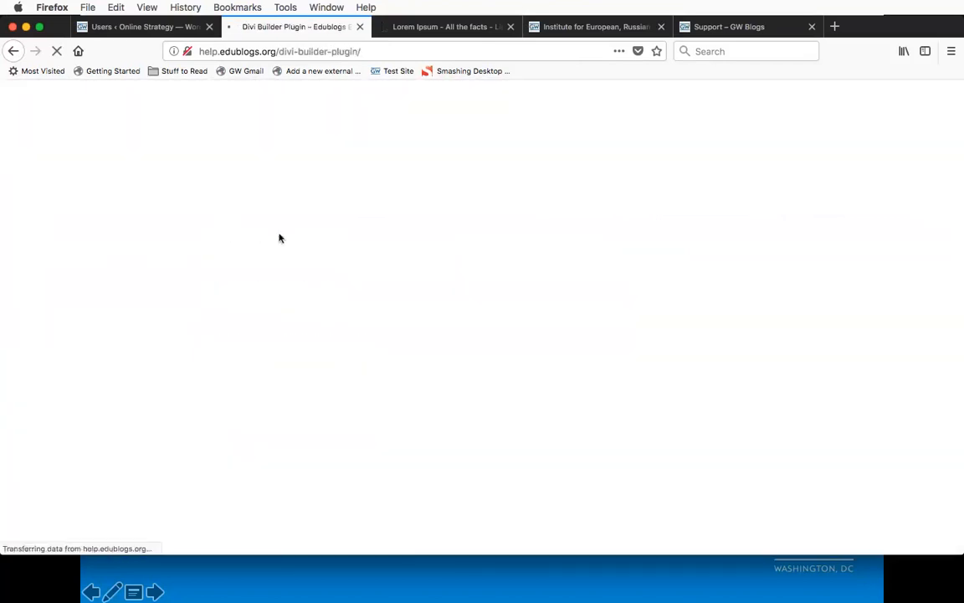
Step: Read through the Divi Builder Plugin article and open Elegant Theme's Divi Builder Documentation linked at its end
{"action": "scroll", "coordinate": [448, 315], "scroll_direction": "down", "scroll_amount": 2}
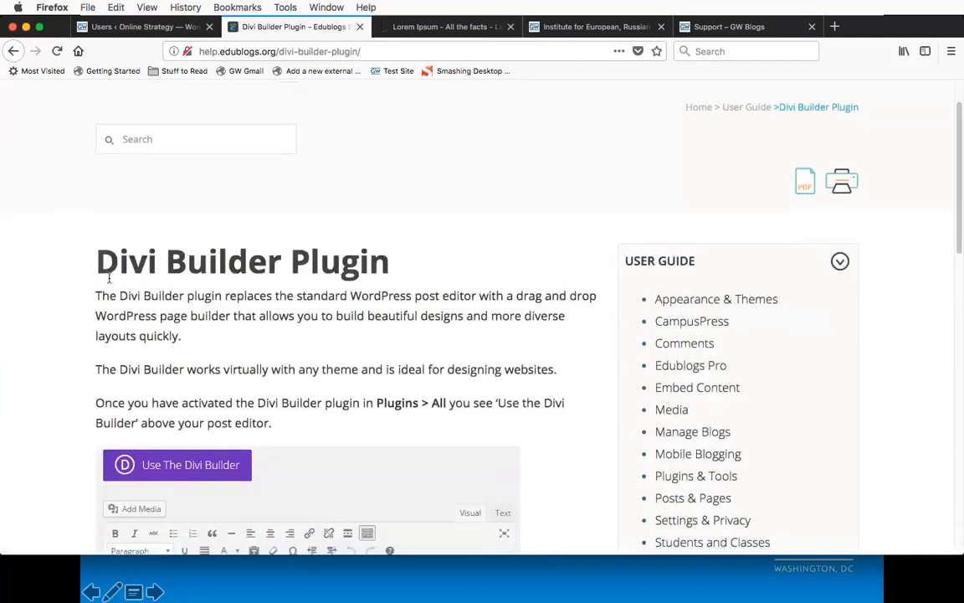
{"action": "scroll", "coordinate": [86, 311], "scroll_direction": "down", "scroll_amount": 1}
{"action": "scroll", "coordinate": [85, 310], "scroll_direction": "down", "scroll_amount": 10}
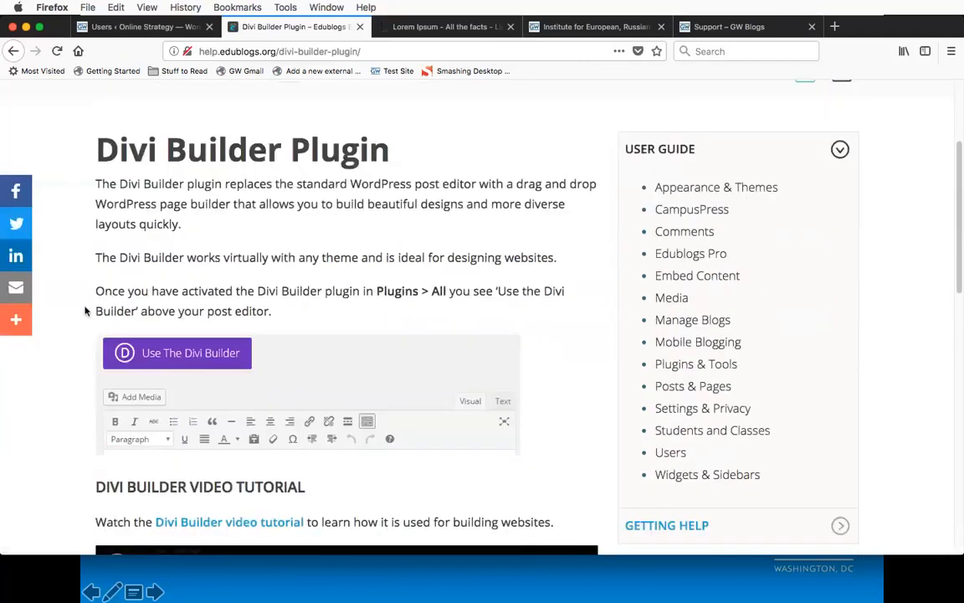
{"action": "scroll", "coordinate": [85, 311], "scroll_direction": "down", "scroll_amount": 3}
{"action": "scroll", "coordinate": [84, 311], "scroll_direction": "down", "scroll_amount": 2}
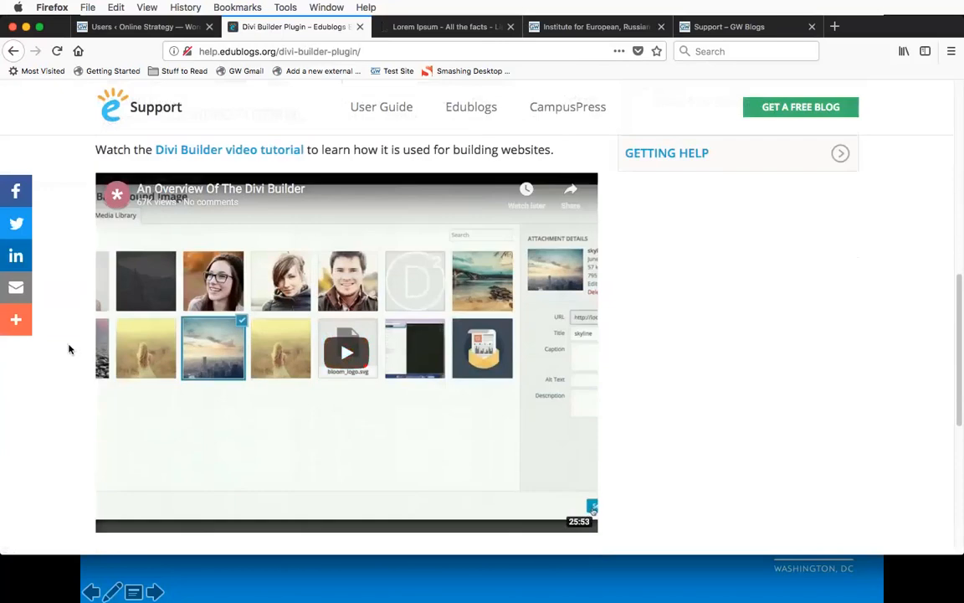
{"action": "scroll", "coordinate": [70, 348], "scroll_direction": "down", "scroll_amount": 10}
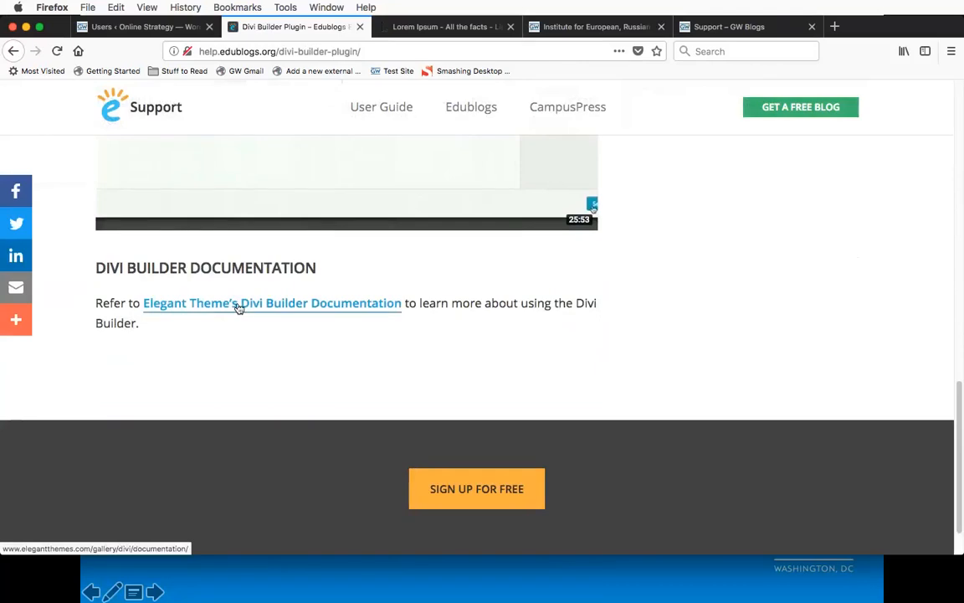
{"action": "left_click", "coordinate": [239, 308]}
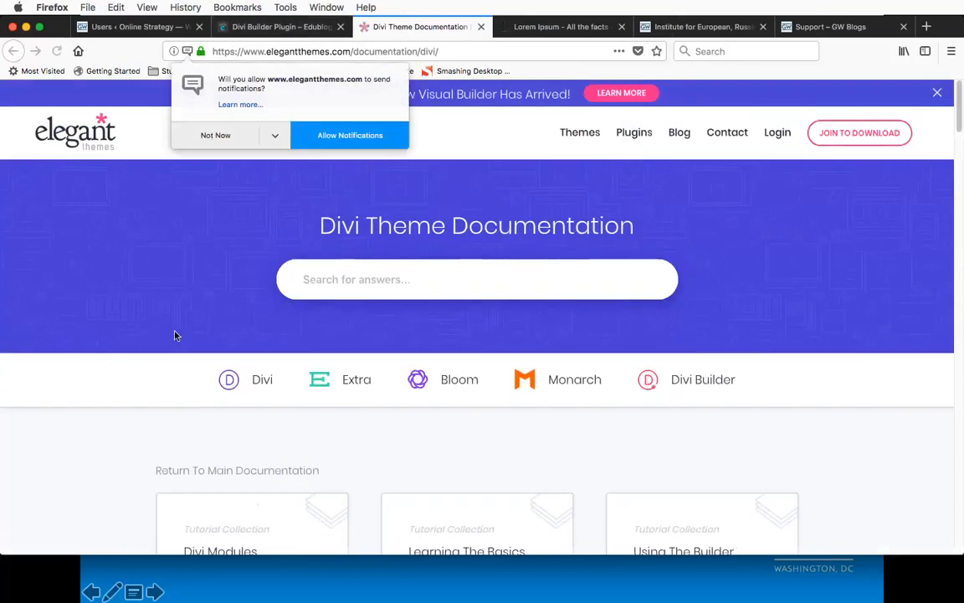
Step: Return to the Divi Builder Plugin article and open the Media section of the user guide
{"action": "key", "text": "ctrl+shift+Tab"}
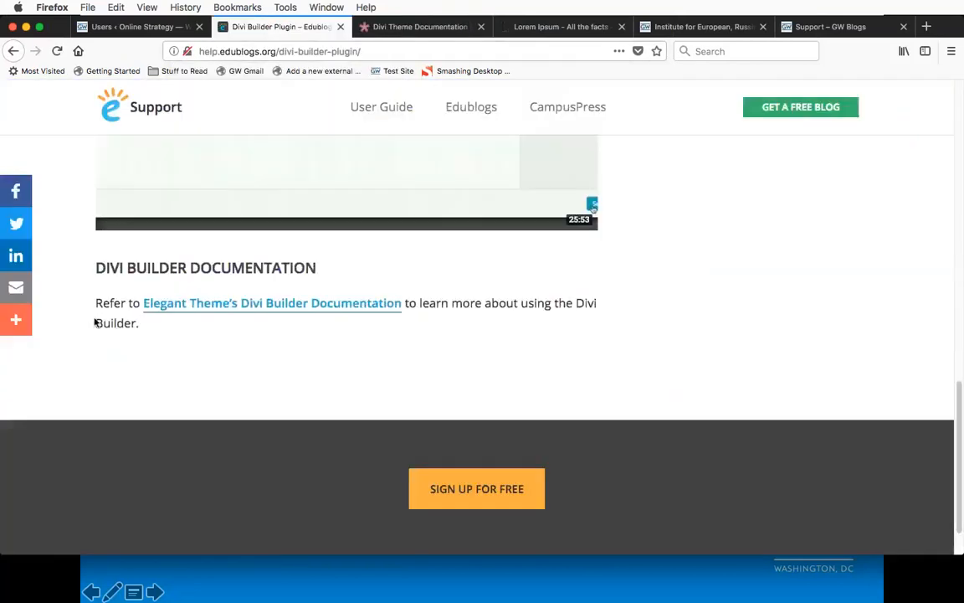
{"action": "scroll", "coordinate": [94, 319], "scroll_direction": "up", "scroll_amount": 5}
{"action": "scroll", "coordinate": [95, 319], "scroll_direction": "up", "scroll_amount": 10}
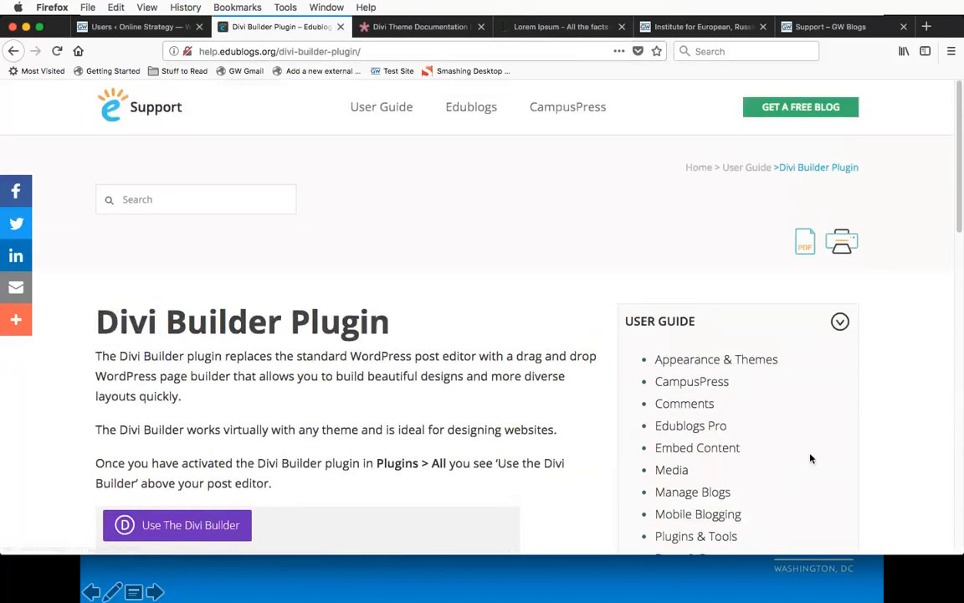
{"action": "left_click", "coordinate": [674, 472]}
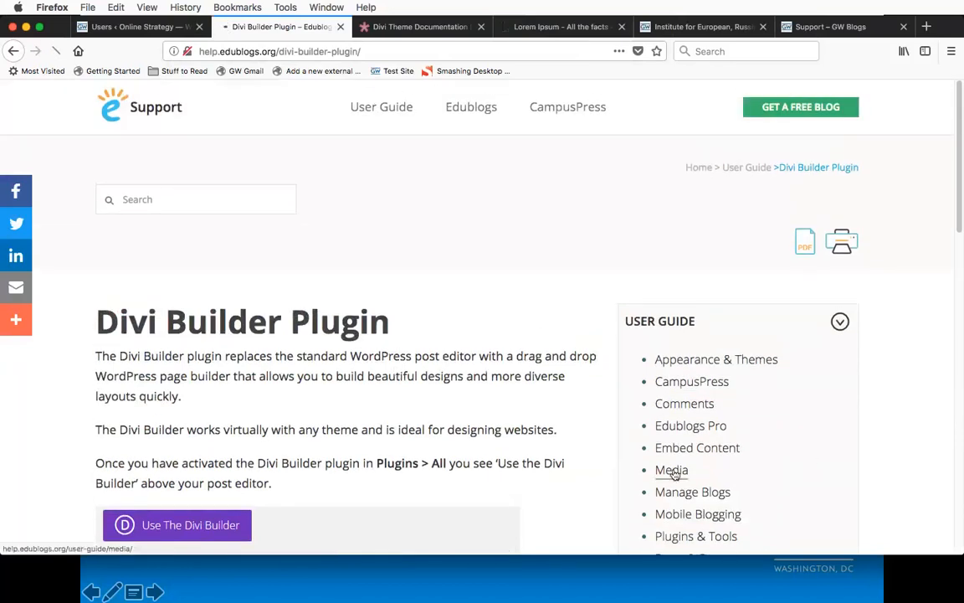
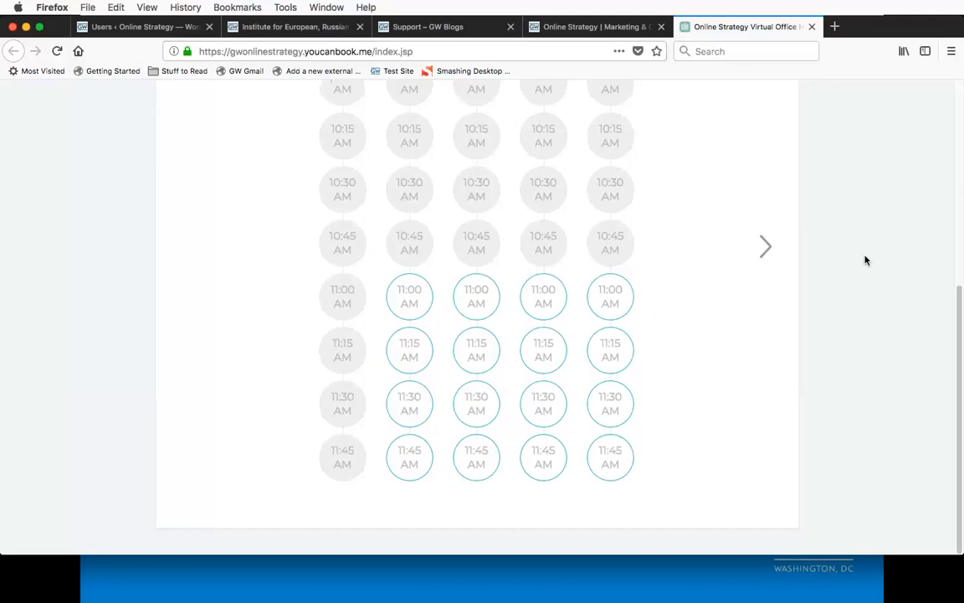
Step: Return to the Online Strategy website and open its Office Hours page to review the in-person and virtual session details
{"action": "left_click", "coordinate": [614, 31]}
{"action": "scroll", "coordinate": [503, 389], "scroll_direction": "down", "scroll_amount": 2}
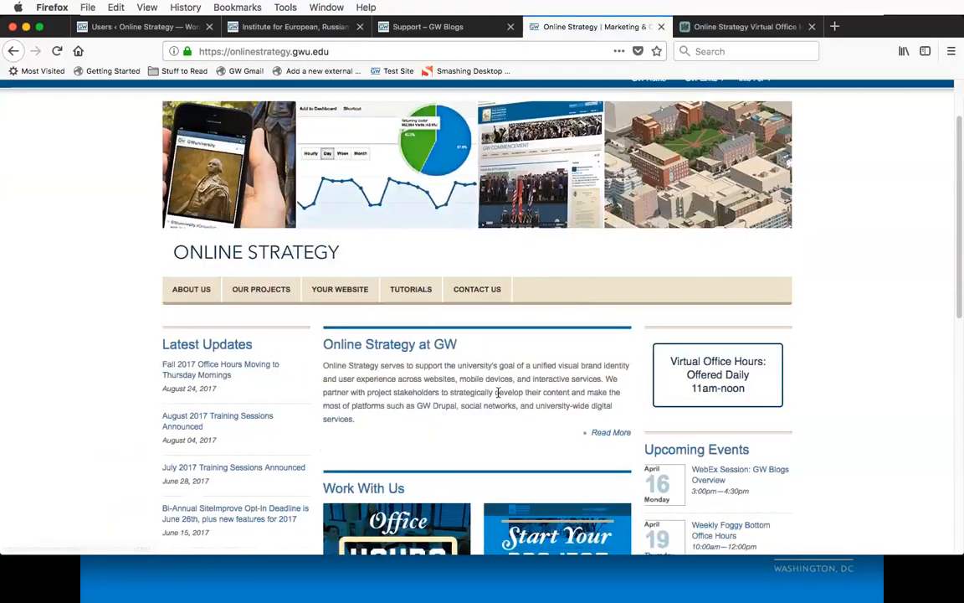
{"action": "scroll", "coordinate": [539, 361], "scroll_direction": "down", "scroll_amount": 3}
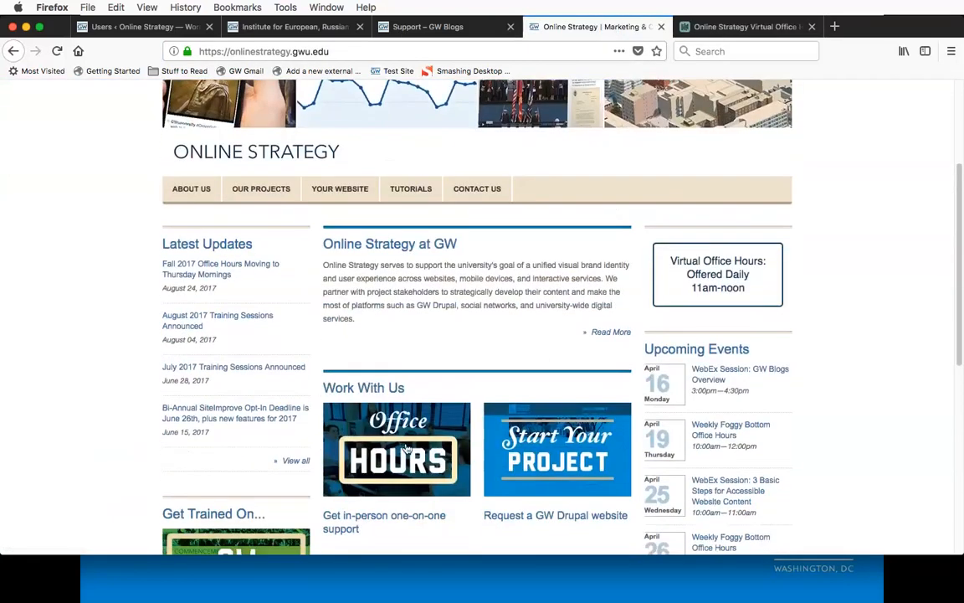
{"action": "left_click", "coordinate": [407, 449]}
{"action": "scroll", "coordinate": [276, 419], "scroll_direction": "down", "scroll_amount": 4}
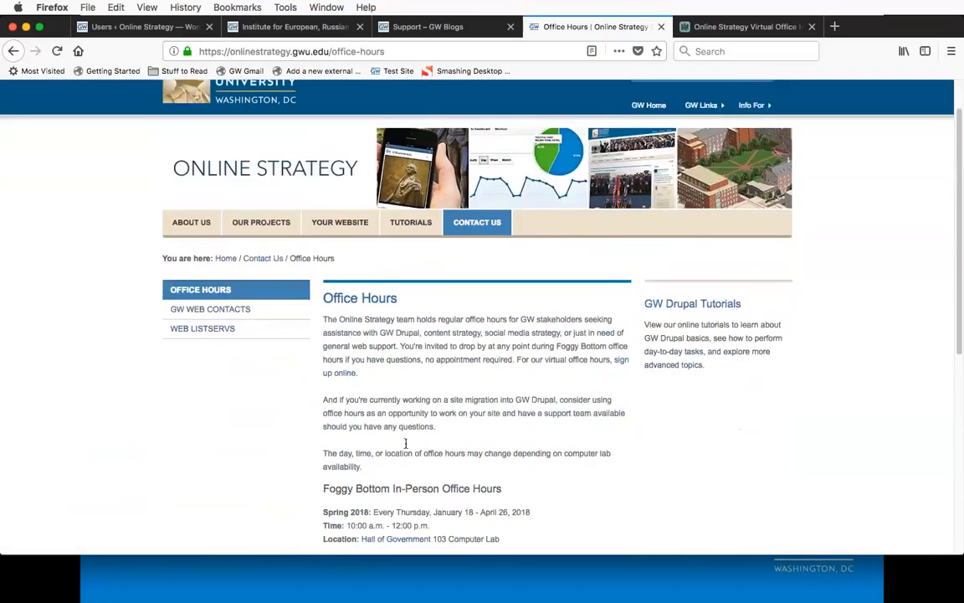
{"action": "scroll", "coordinate": [275, 419], "scroll_direction": "down", "scroll_amount": 2}
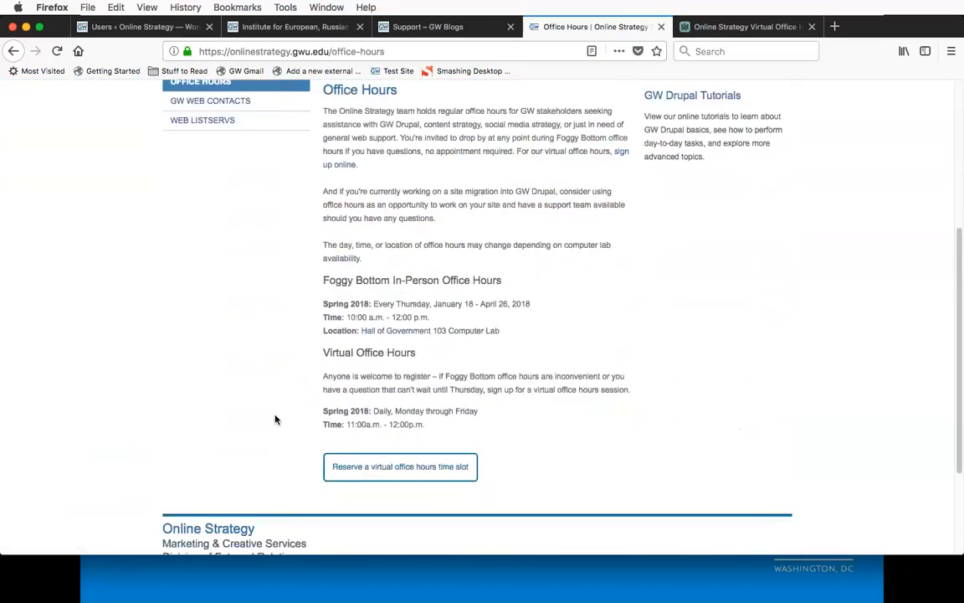
{"action": "scroll", "coordinate": [276, 419], "scroll_direction": "up", "scroll_amount": 2}
{"action": "mouse_move", "coordinate": [502, 130]}
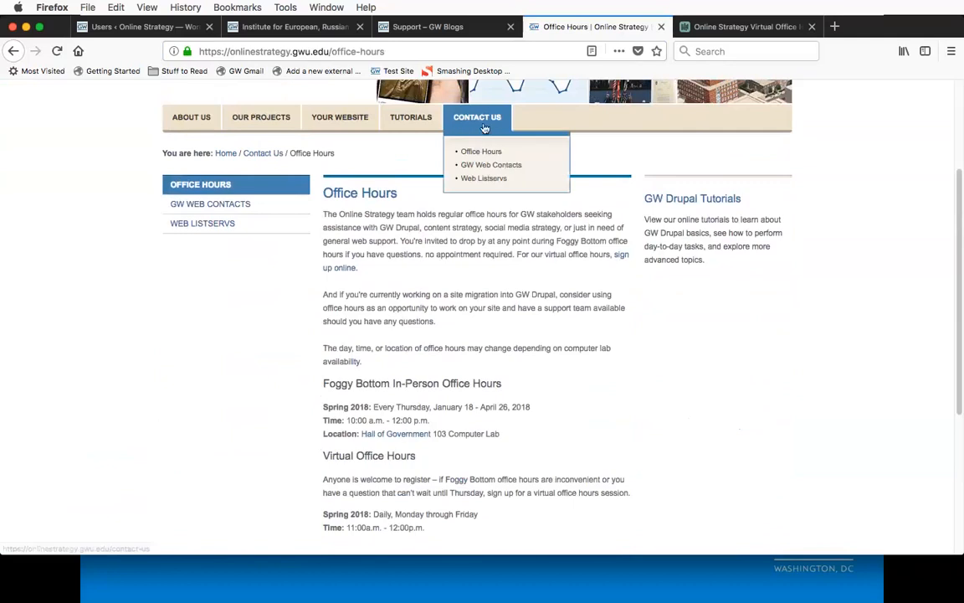
{"action": "scroll", "coordinate": [405, 297], "scroll_direction": "down", "scroll_amount": 3}
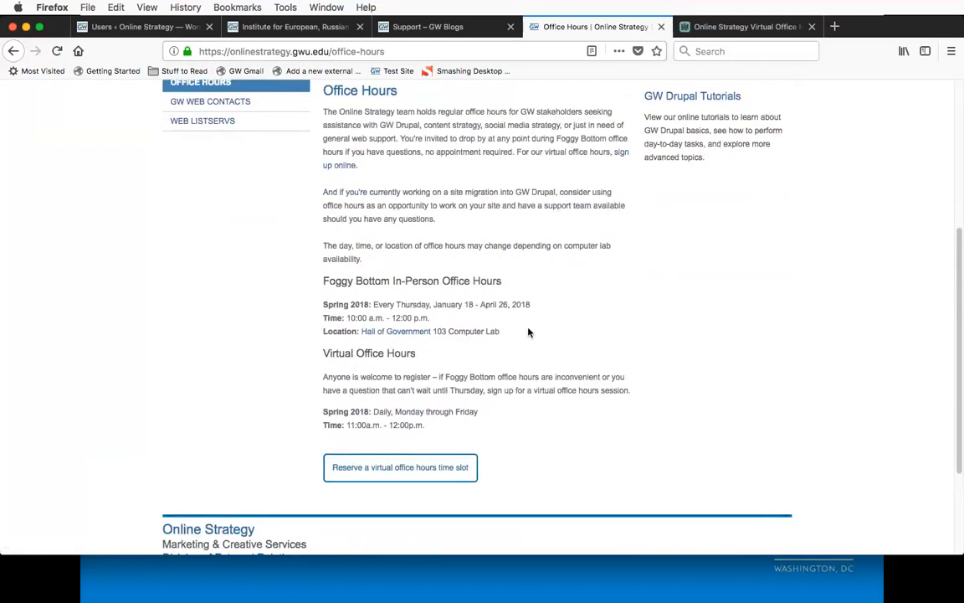
{"action": "scroll", "coordinate": [528, 333], "scroll_direction": "up", "scroll_amount": 5}
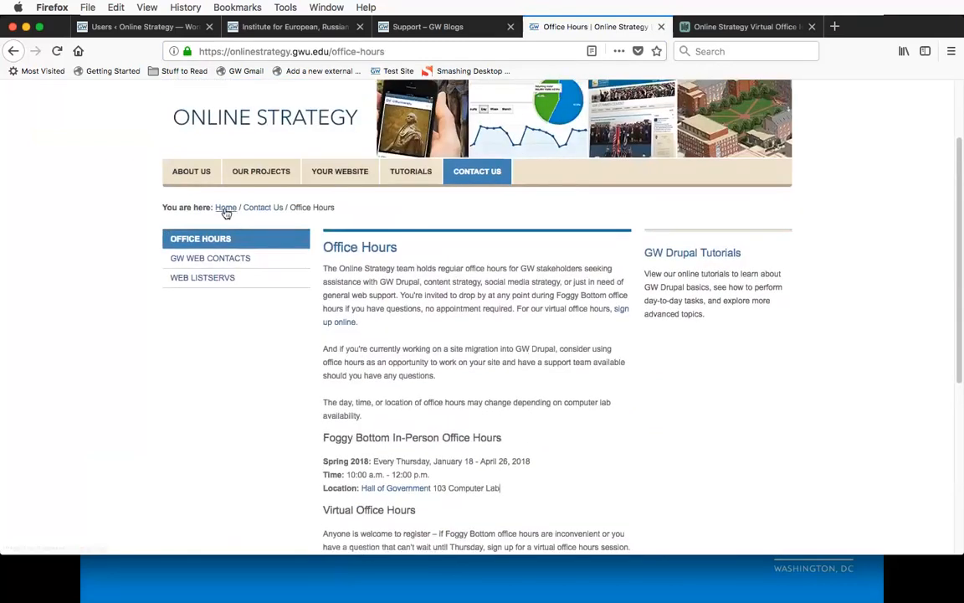
Step: Go back to the Online Strategy home page and open the April 19 Weekly Foggy Bottom Office Hours from Upcoming Events
{"action": "left_click", "coordinate": [224, 212]}
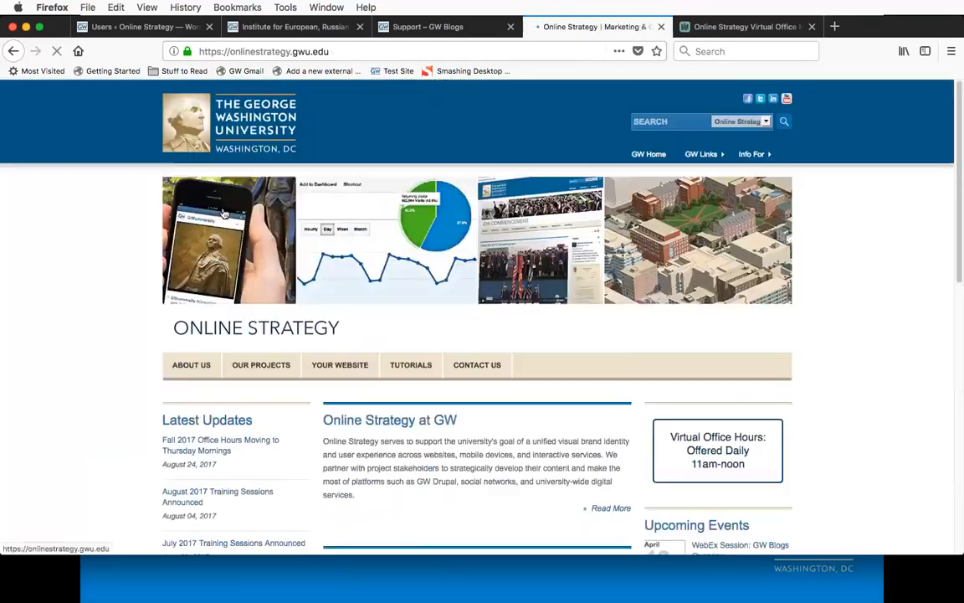
{"action": "scroll", "coordinate": [566, 419], "scroll_direction": "down", "scroll_amount": 5}
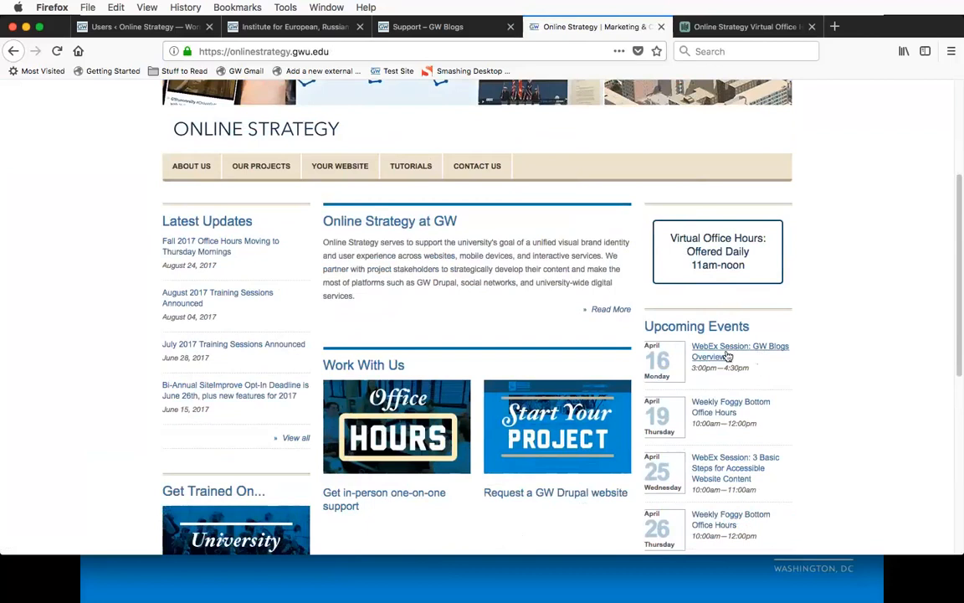
{"action": "scroll", "coordinate": [817, 403], "scroll_direction": "down", "scroll_amount": 4}
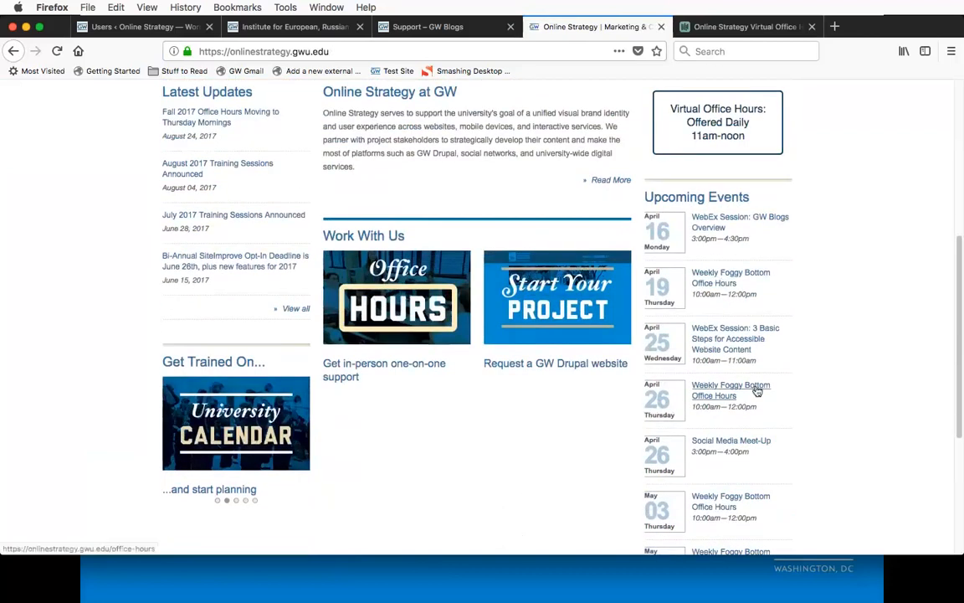
{"action": "scroll", "coordinate": [755, 389], "scroll_direction": "down", "scroll_amount": 3}
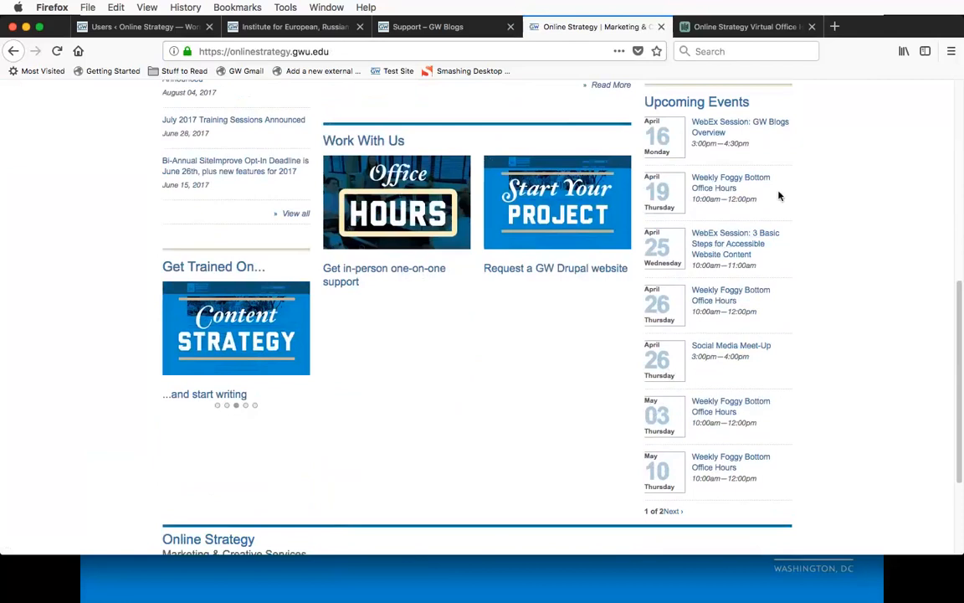
{"action": "left_click", "coordinate": [756, 179]}
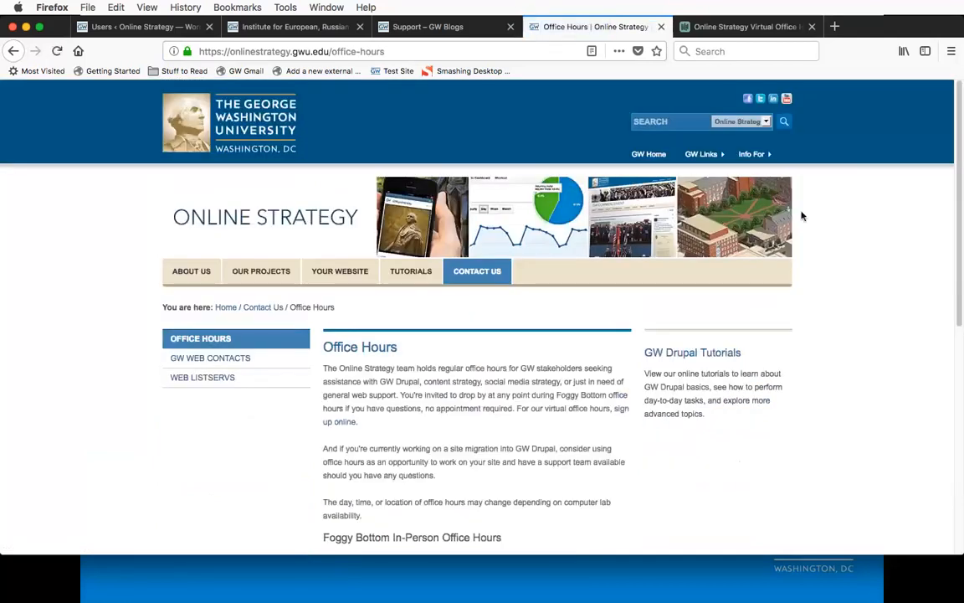
Step: Highlight the location and the Spring 2018 dates under Foggy Bottom In-Person Office Hours
{"action": "scroll", "coordinate": [777, 236], "scroll_direction": "down", "scroll_amount": 5}
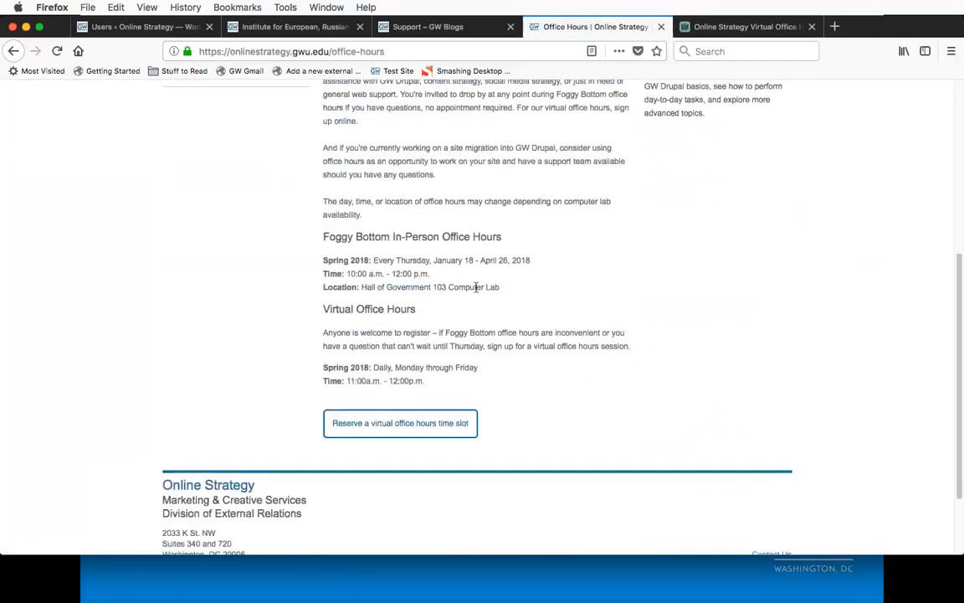
{"action": "left_click_drag", "start_coordinate": [502, 290], "coordinate": [361, 288]}
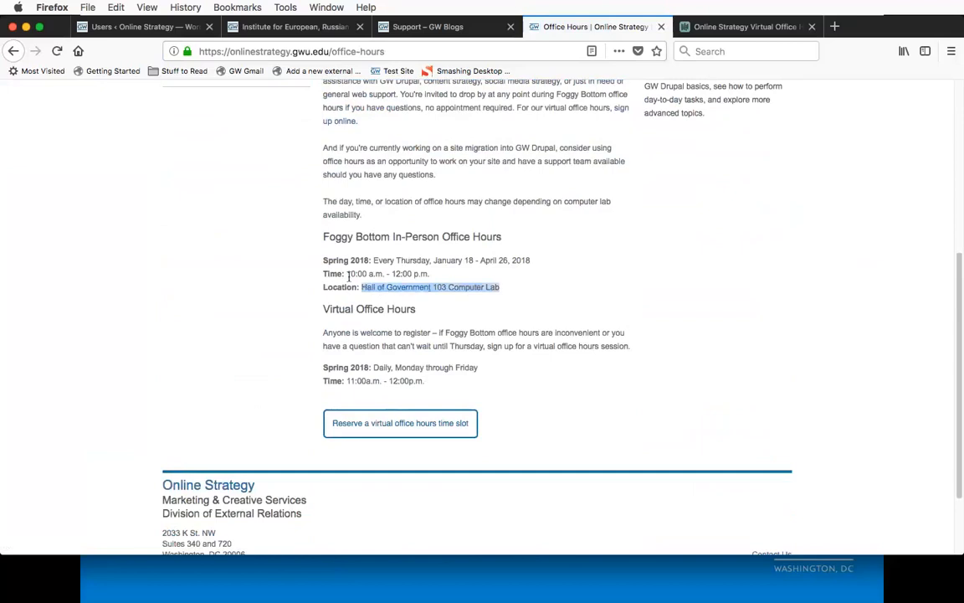
{"action": "left_click_drag", "start_coordinate": [531, 262], "coordinate": [391, 261]}
{"action": "left_click", "coordinate": [566, 303]}
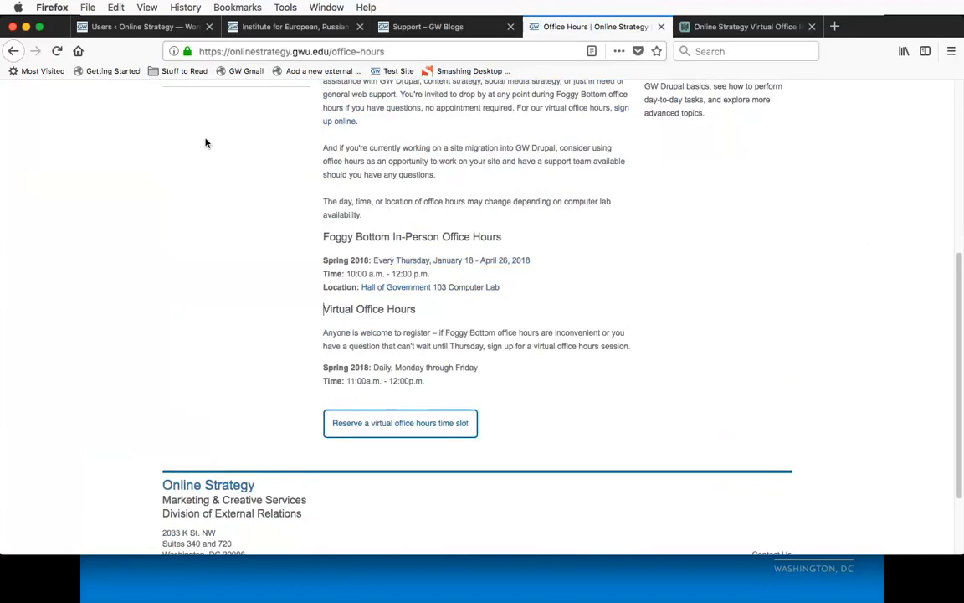
Step: Switch to the GW Blogs dashboard and open the site's Menus settings to review the Primary Navigation structure
{"action": "left_click", "coordinate": [168, 28]}
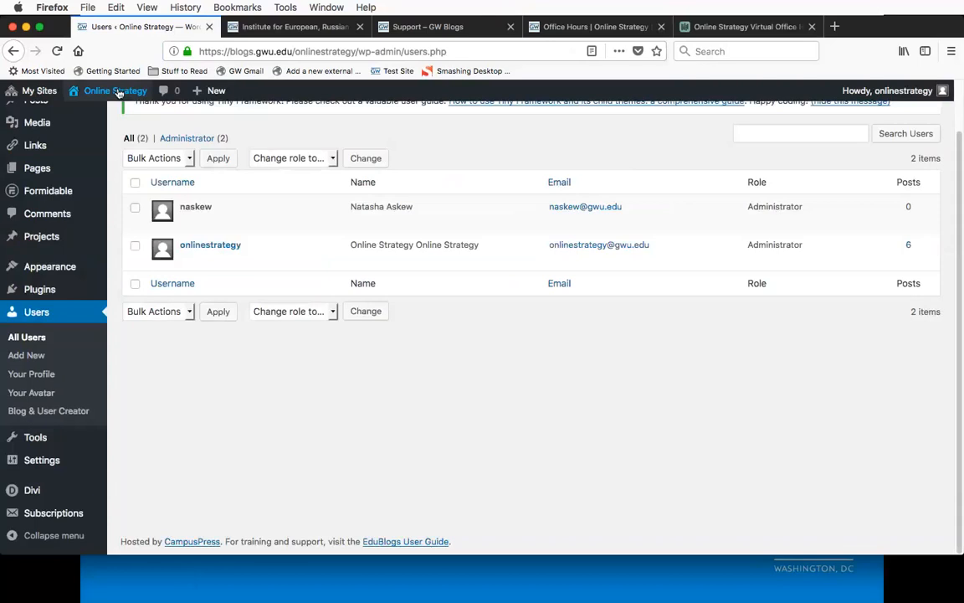
{"action": "mouse_move", "coordinate": [117, 92]}
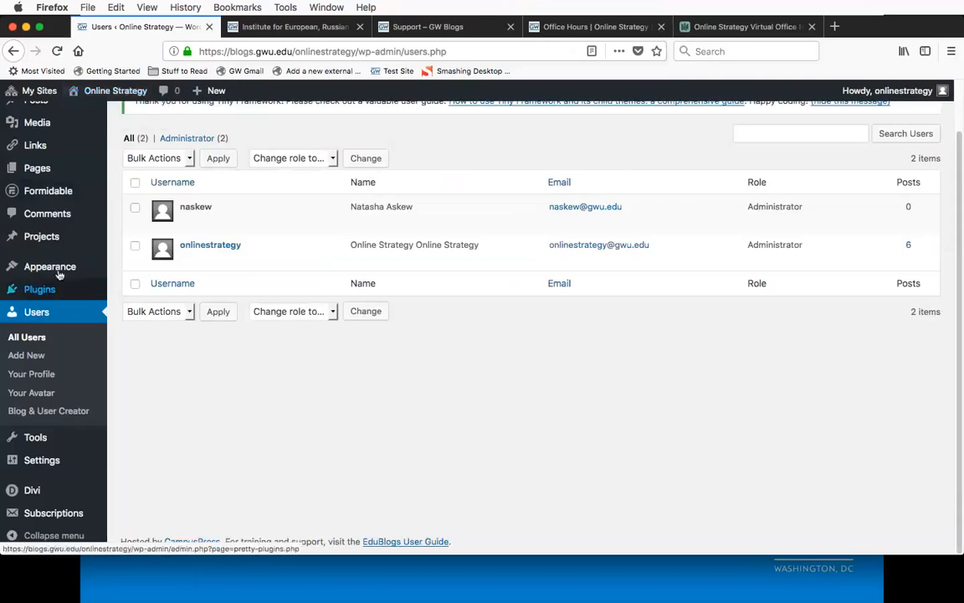
{"action": "mouse_move", "coordinate": [75, 267]}
{"action": "left_click", "coordinate": [130, 325]}
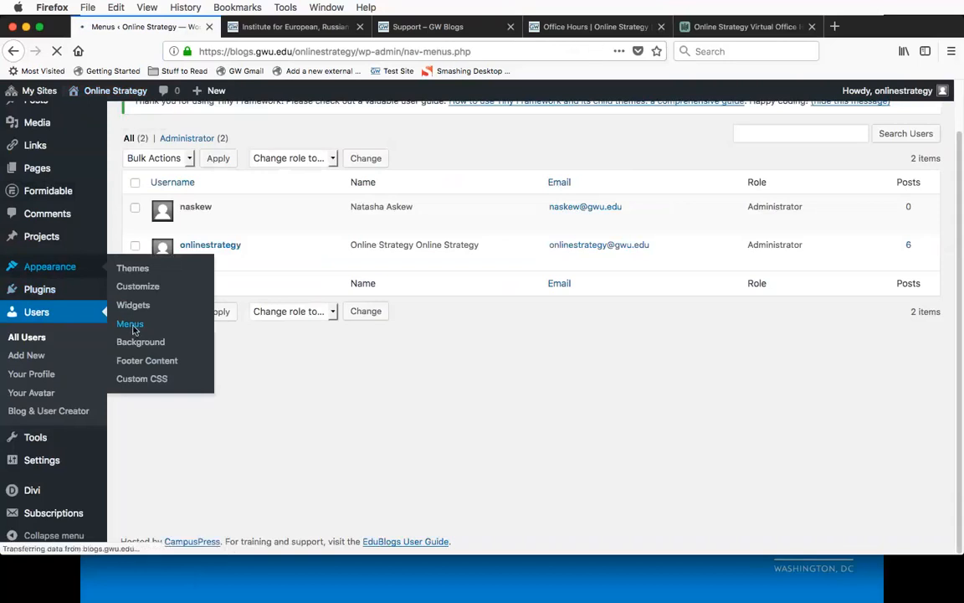
{"action": "scroll", "coordinate": [418, 367], "scroll_direction": "down", "scroll_amount": 3}
{"action": "scroll", "coordinate": [418, 367], "scroll_direction": "up", "scroll_amount": 3}
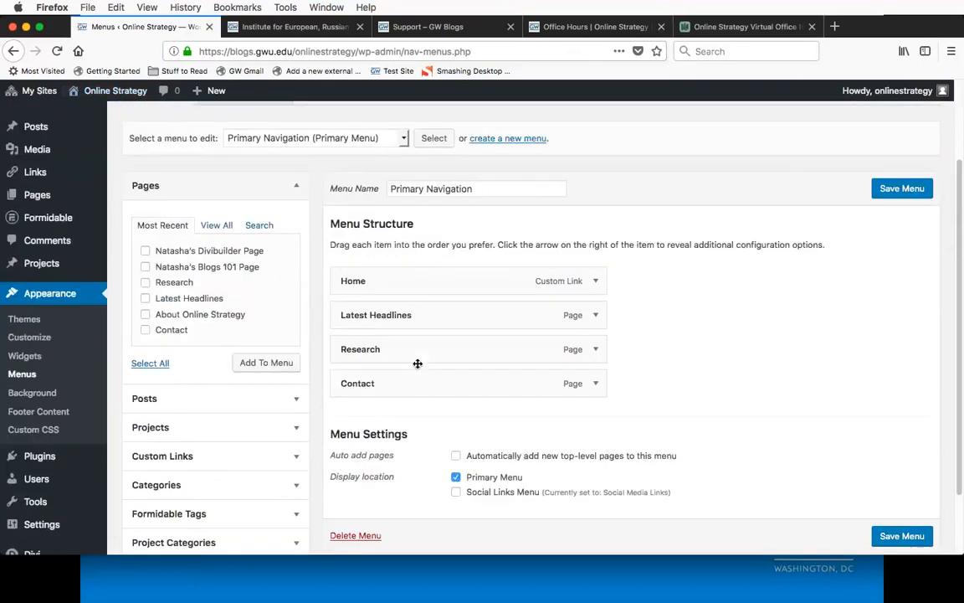
Step: Visit the live Online Strategy blog and open the Menus section of its Customizer
{"action": "mouse_move", "coordinate": [109, 90]}
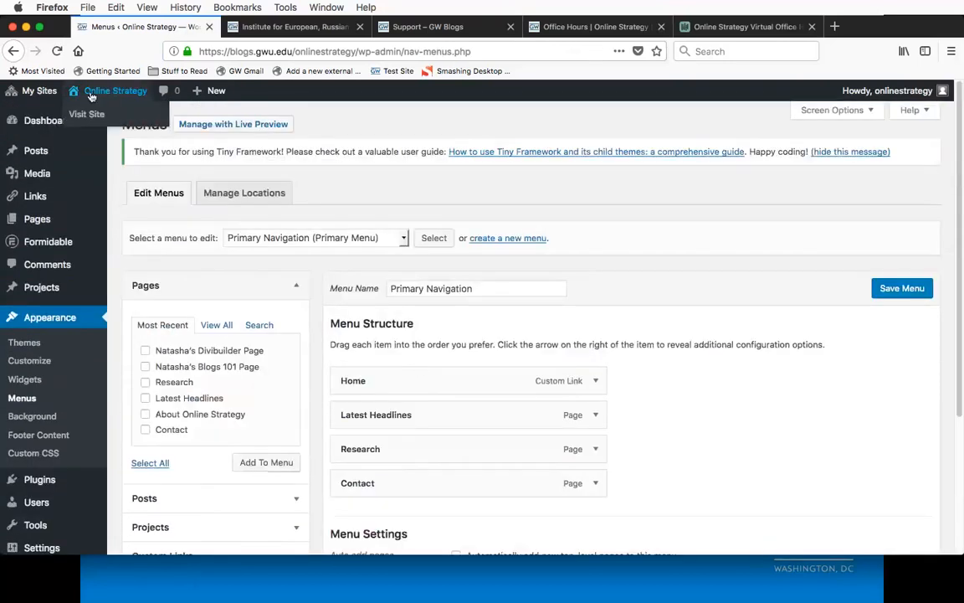
{"action": "left_click", "coordinate": [86, 115]}
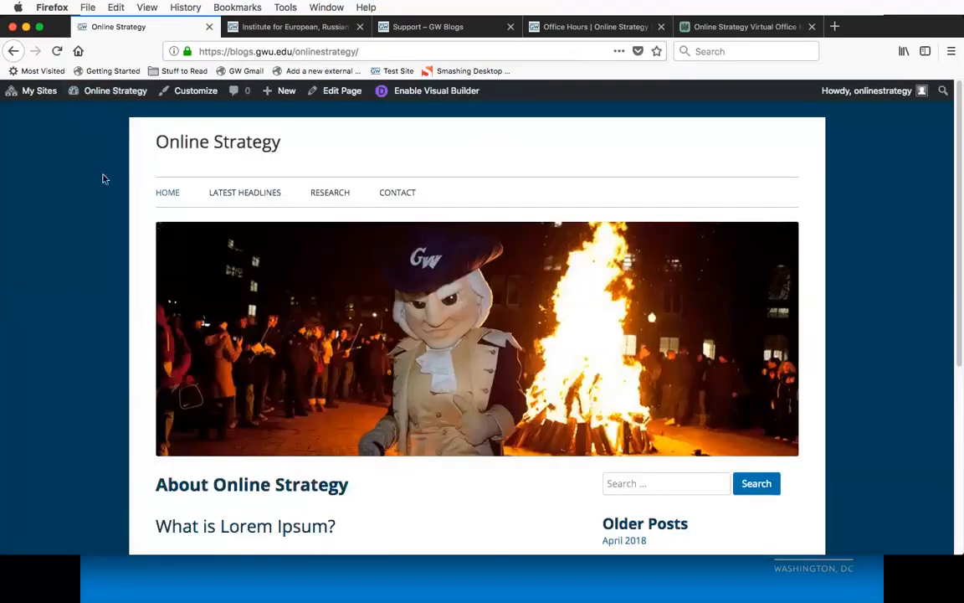
{"action": "left_click", "coordinate": [190, 94]}
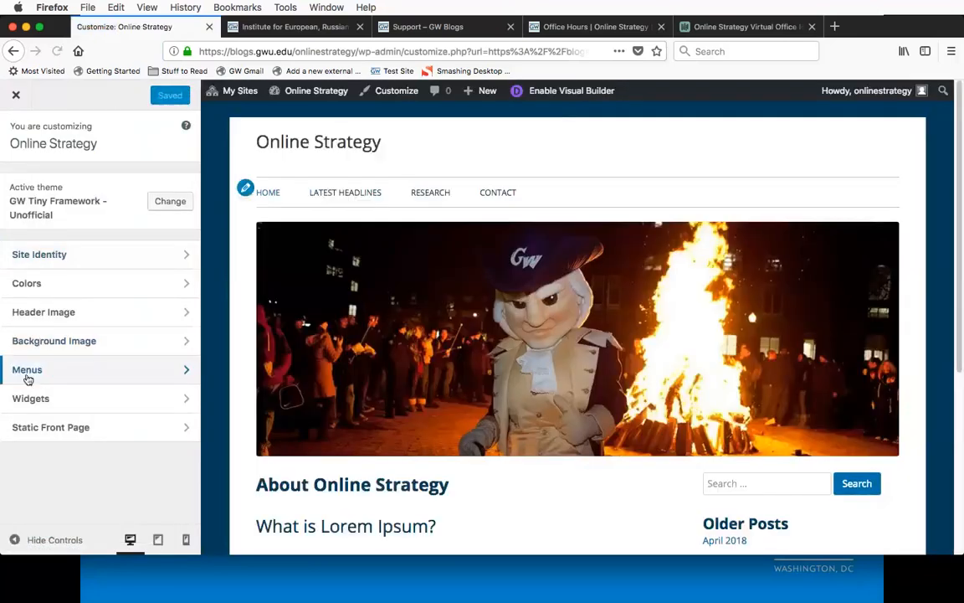
{"action": "left_click", "coordinate": [39, 371]}
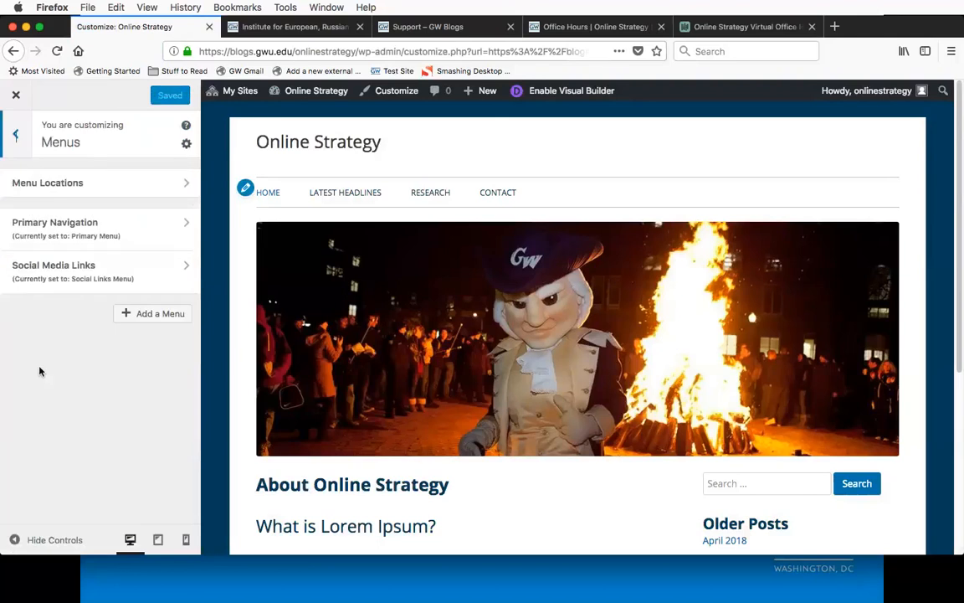
Step: Open Menu Locations, check the Social Links Menu choices, and look at the social icons in the preview's footer
{"action": "left_click", "coordinate": [67, 193]}
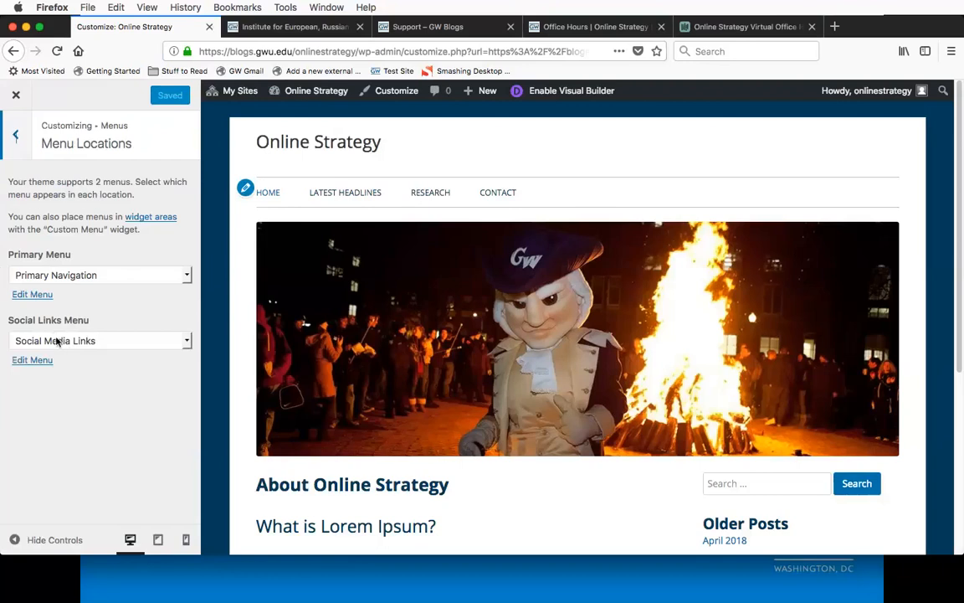
{"action": "left_click", "coordinate": [180, 341]}
{"action": "left_click", "coordinate": [180, 341]}
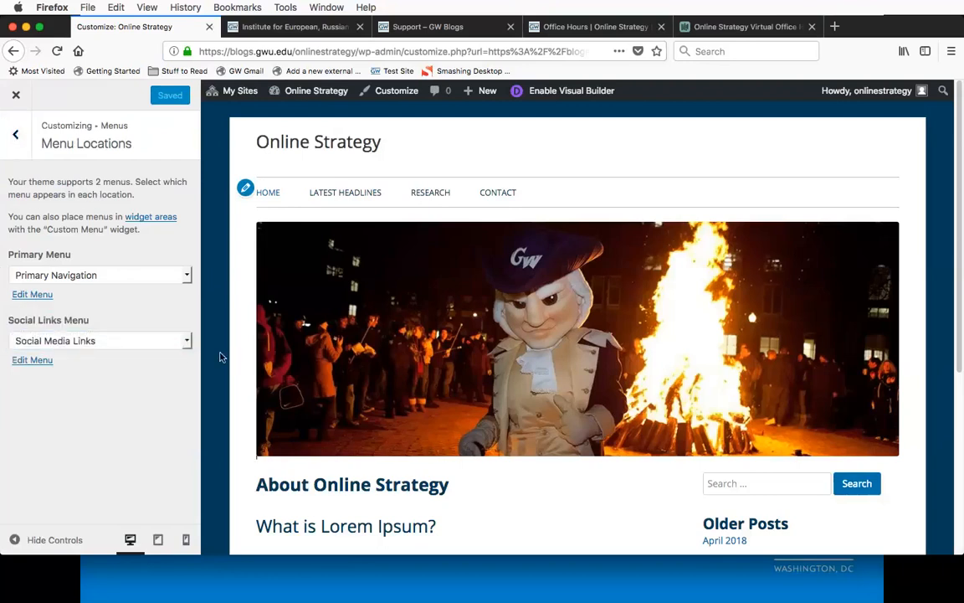
{"action": "scroll", "coordinate": [221, 356], "scroll_direction": "down", "scroll_amount": 5}
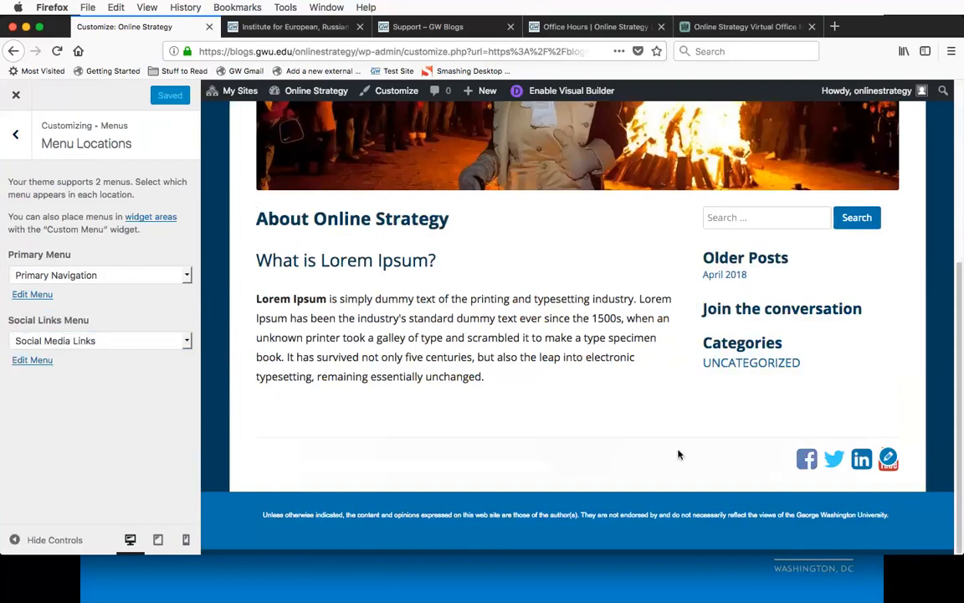
{"action": "scroll", "coordinate": [209, 316], "scroll_direction": "up", "scroll_amount": 5}
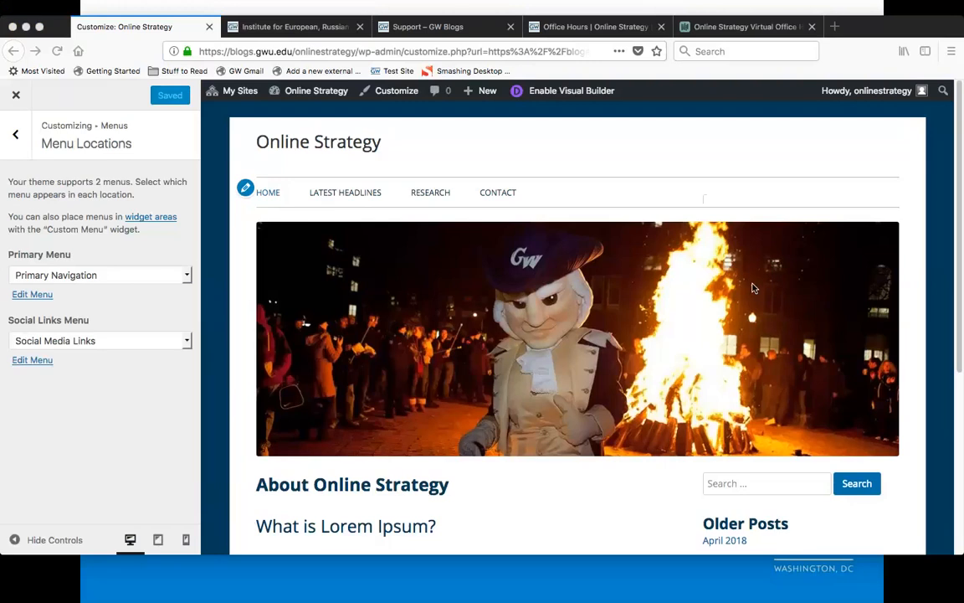
Step: Close the Customizer, return to the Online Strategy website's home page, and look through its Upcoming Events
{"action": "left_click", "coordinate": [13, 95]}
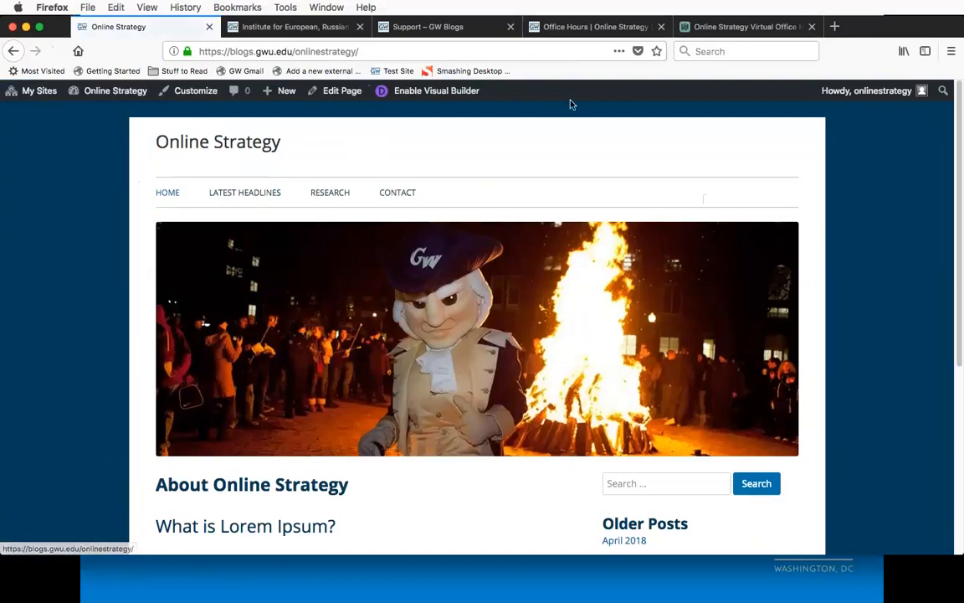
{"action": "left_click", "coordinate": [621, 28]}
{"action": "scroll", "coordinate": [594, 282], "scroll_direction": "up", "scroll_amount": 10}
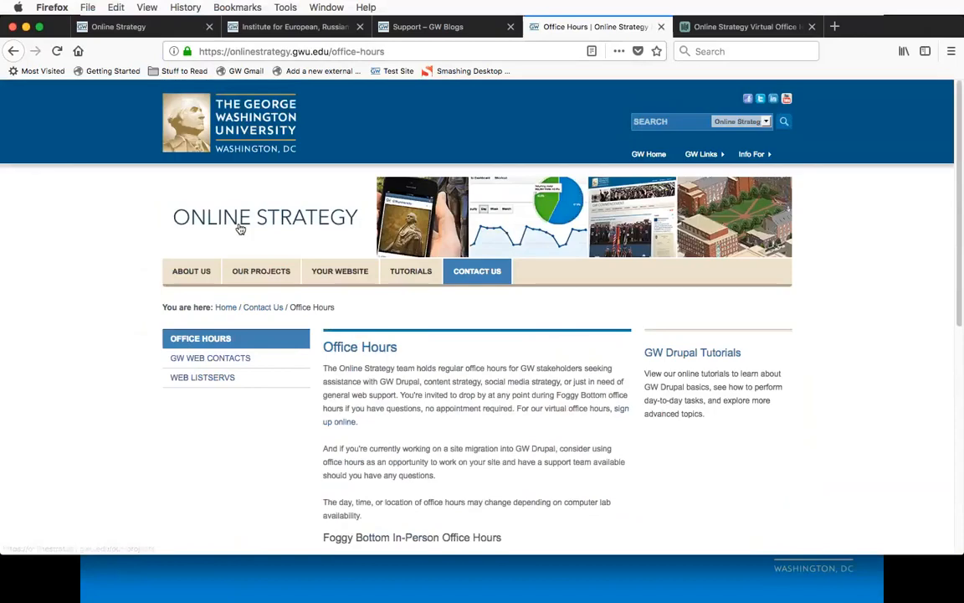
{"action": "left_click", "coordinate": [243, 222]}
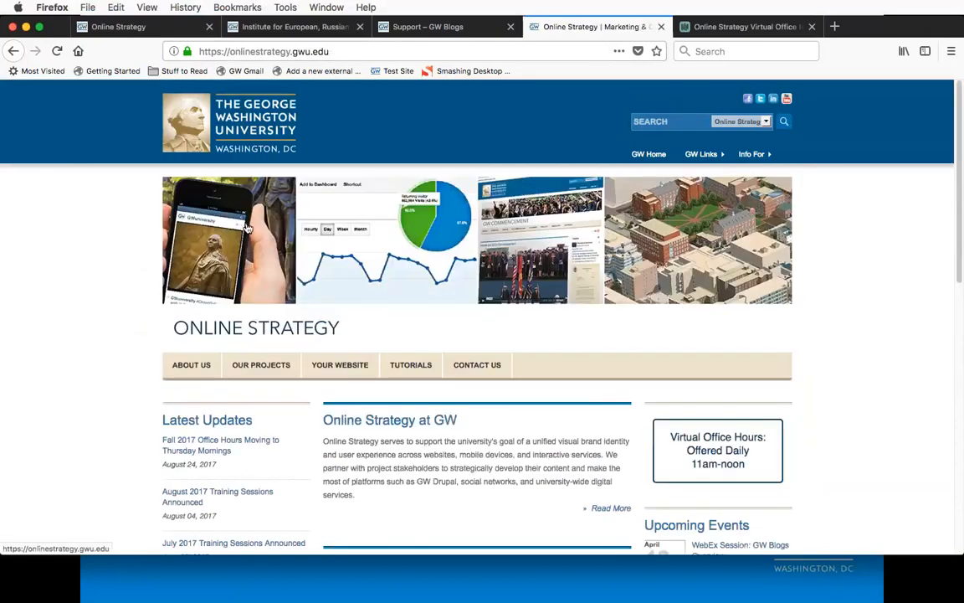
{"action": "scroll", "coordinate": [596, 485], "scroll_direction": "down", "scroll_amount": 2}
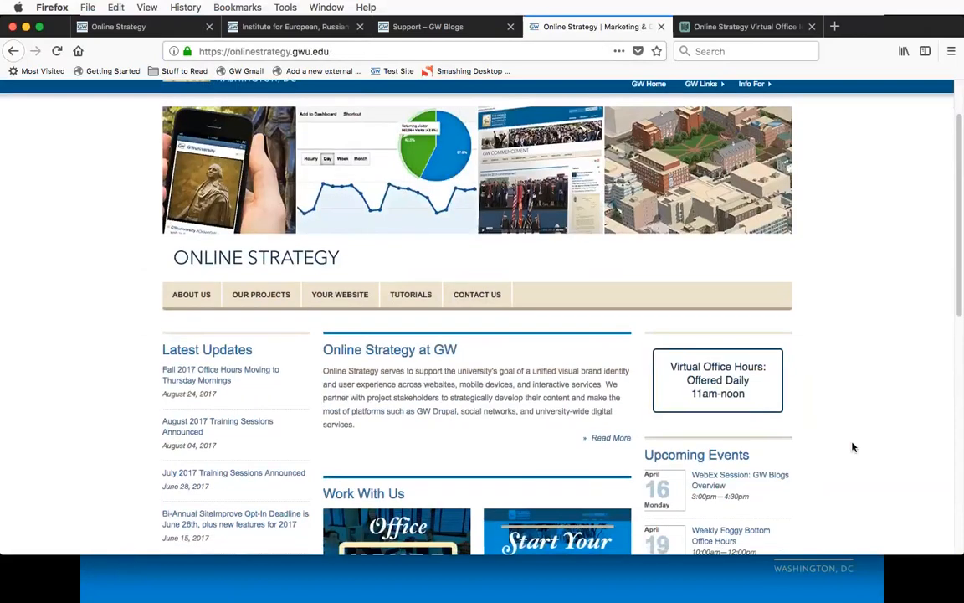
{"action": "scroll", "coordinate": [852, 447], "scroll_direction": "down", "scroll_amount": 2}
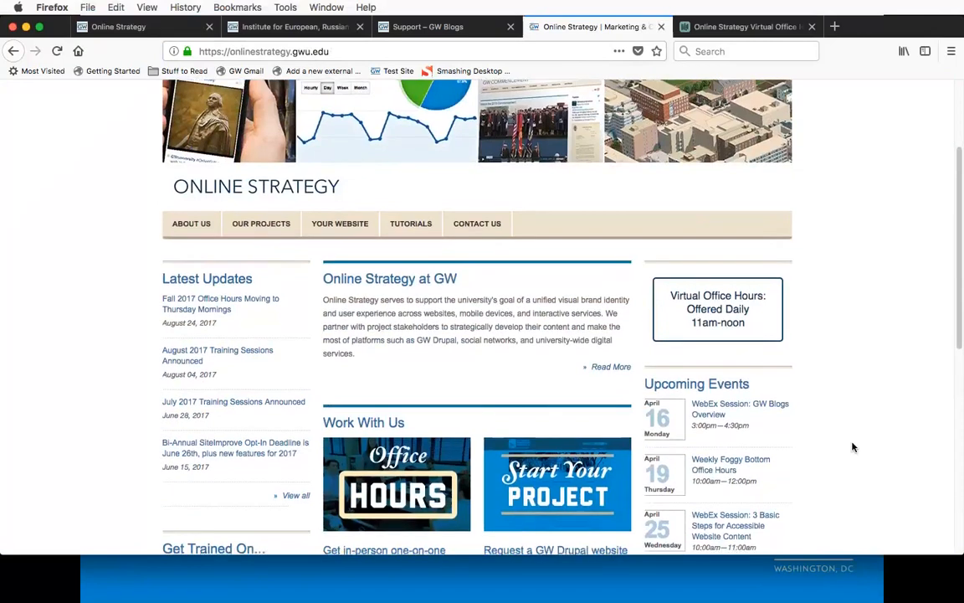
{"action": "scroll", "coordinate": [853, 447], "scroll_direction": "down", "scroll_amount": 3}
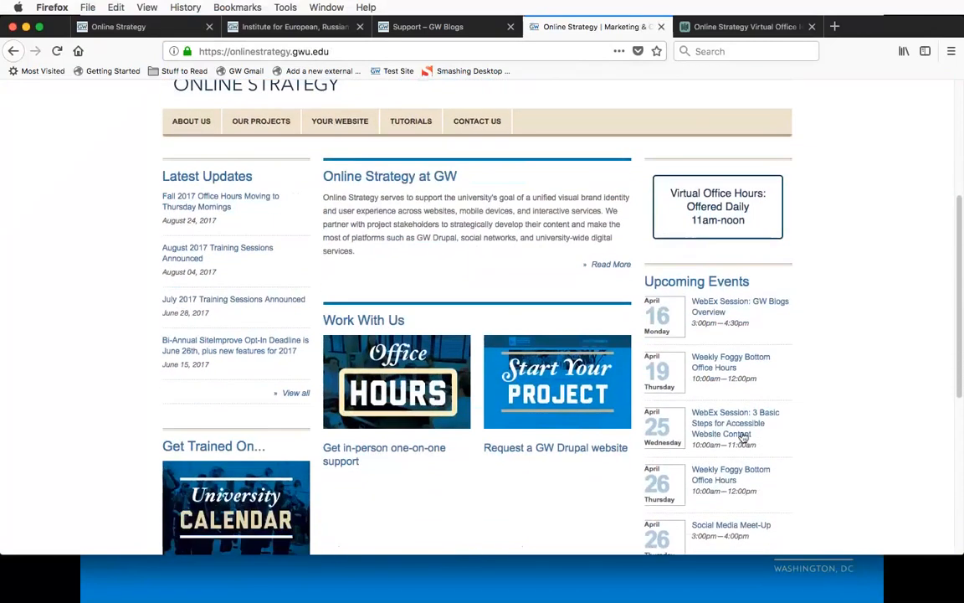